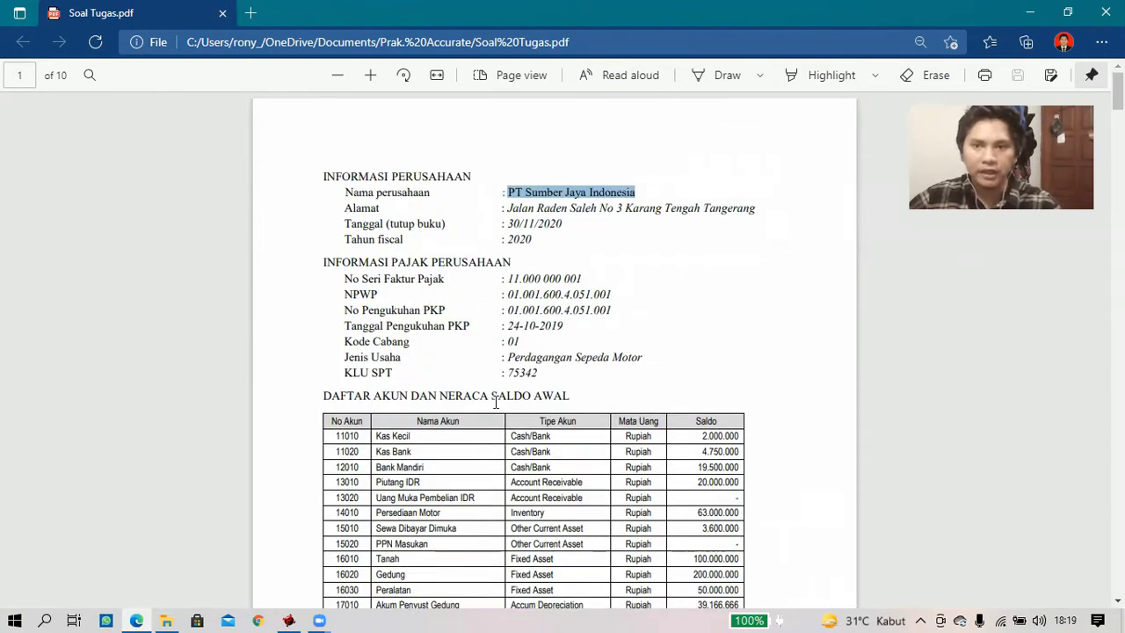
- Minimize the Soal Tugas.pdf window in Edge to reveal the Accurate 4 welcome screen
click(1026, 14)
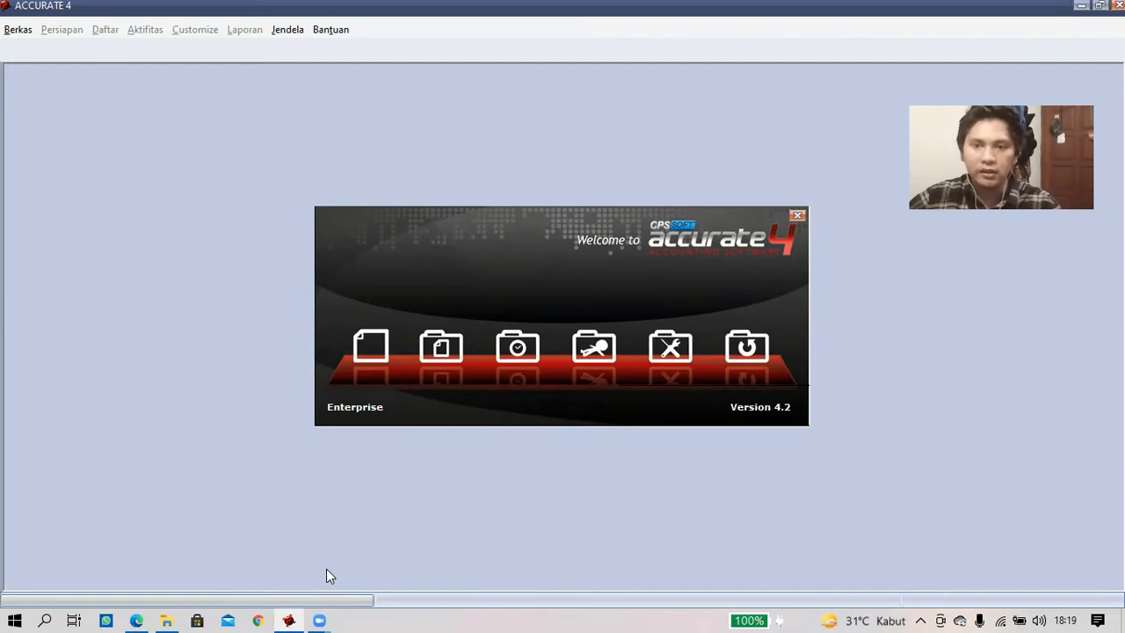
- Check the Excel list files in the rony folder, then choose 'Buat Data Perusahaan Baru'
click(177, 611)
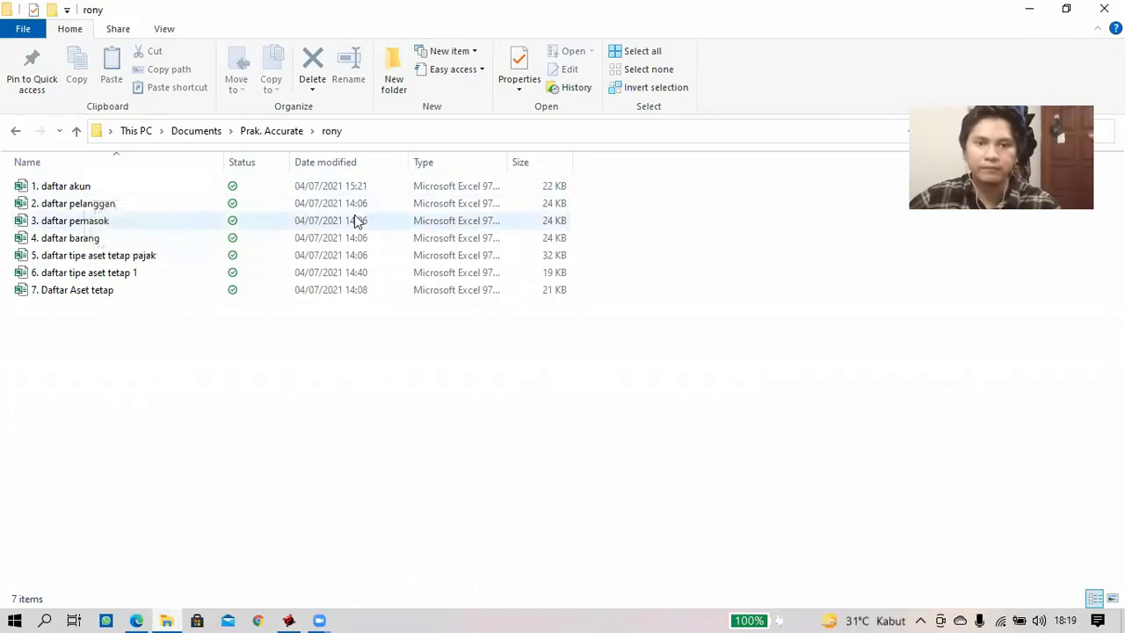
click(1028, 10)
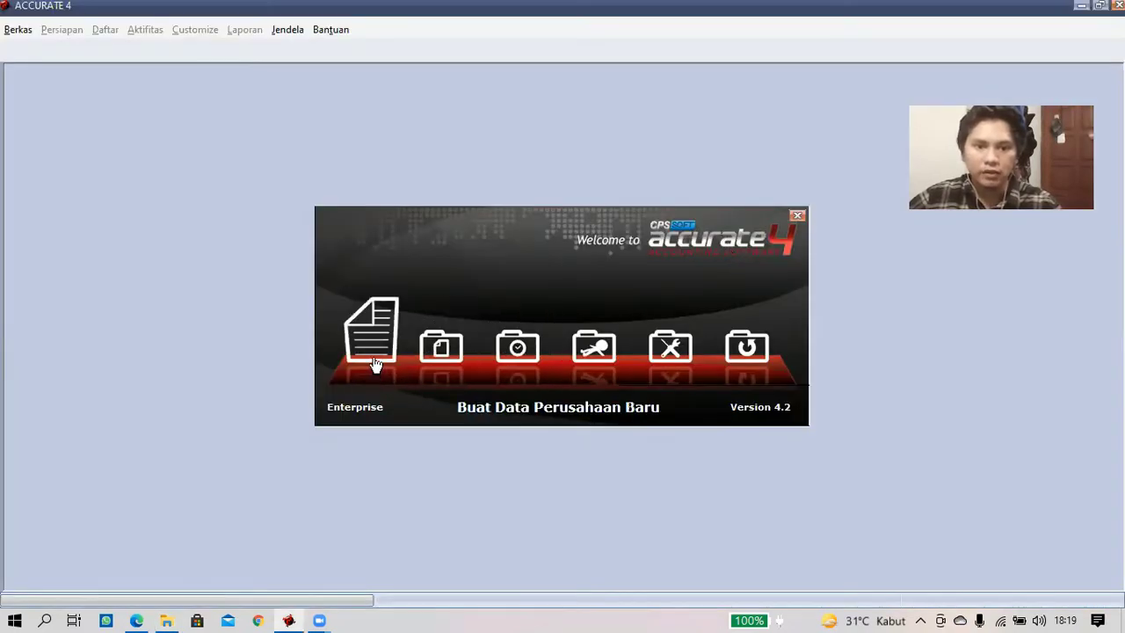
click(373, 361)
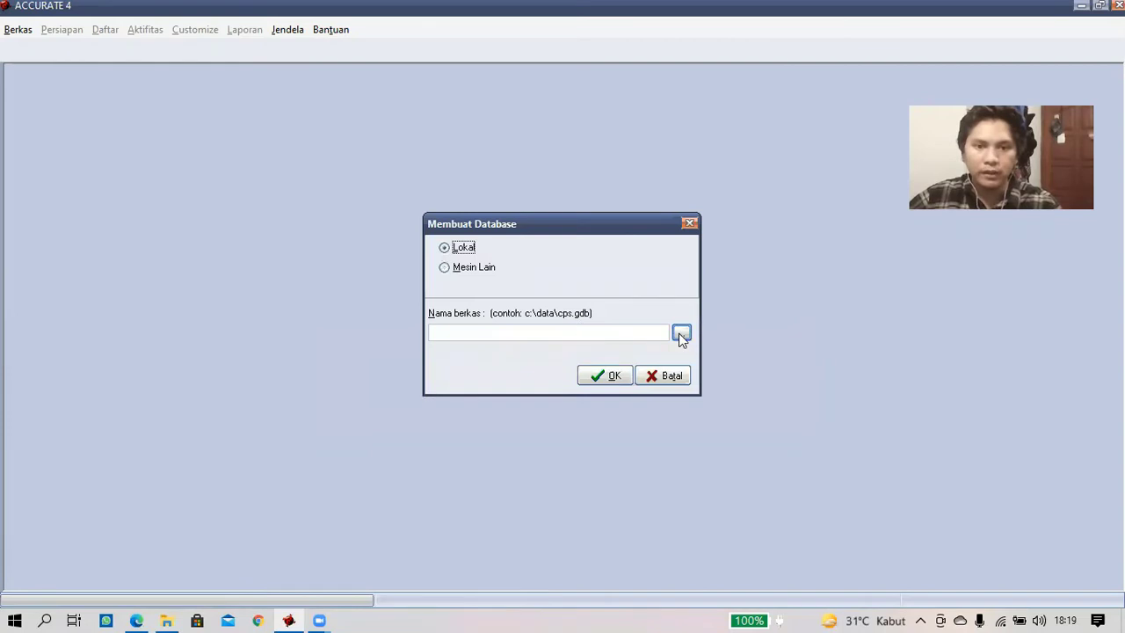
- Create the database 'PT. Sumber Jaya Indonesia' in the personal subfolder of Documents > Prak. Accurate
click(681, 335)
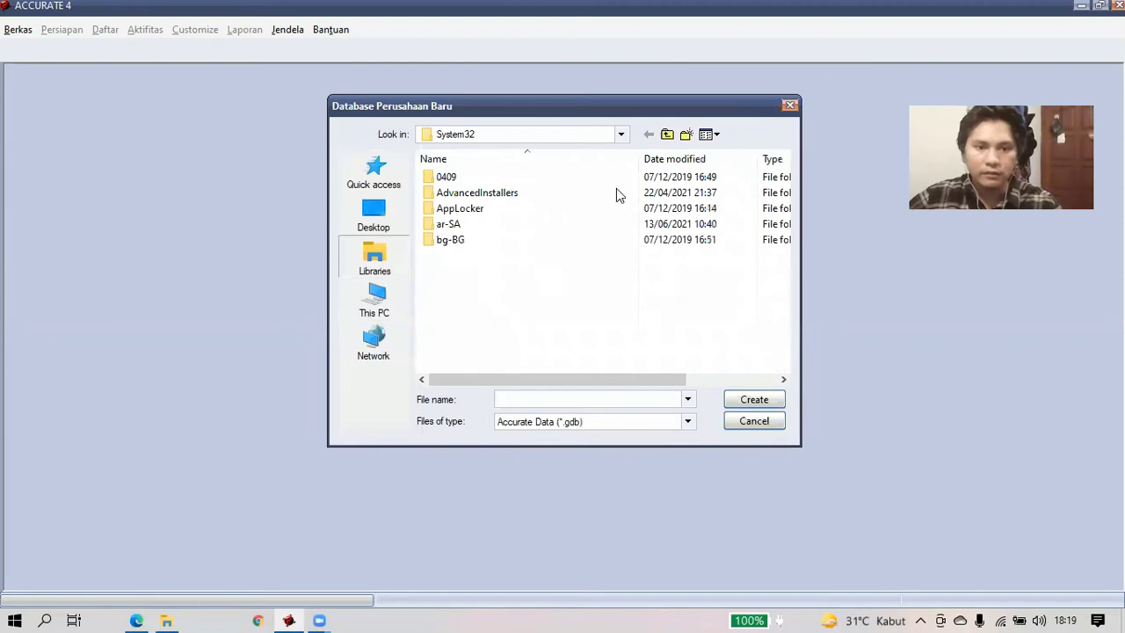
double_click(615, 172)
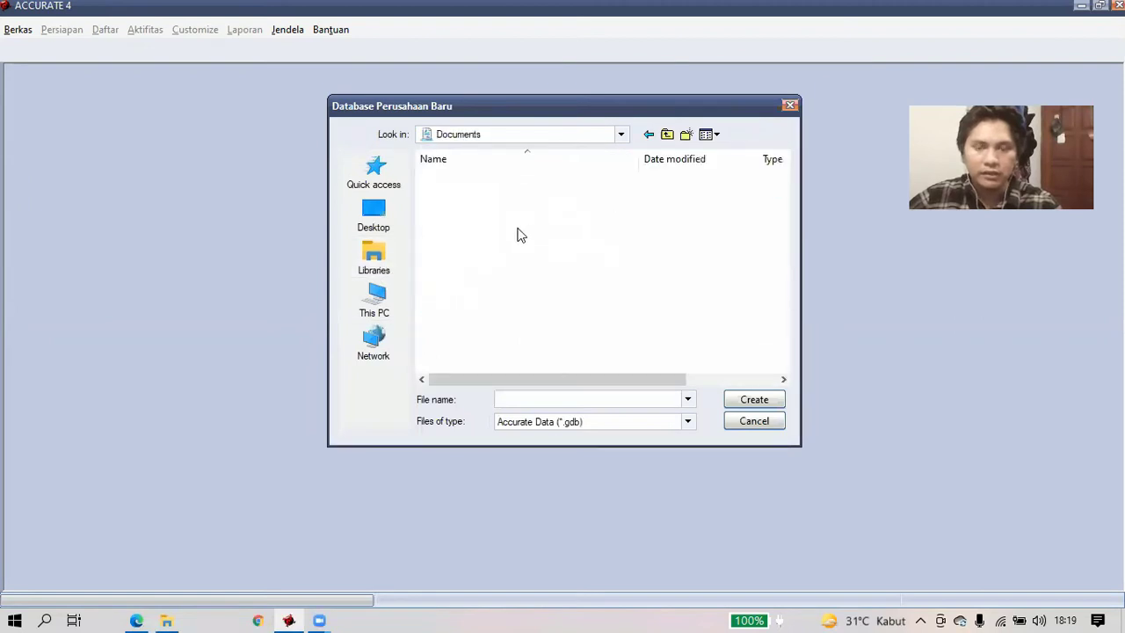
click(466, 280)
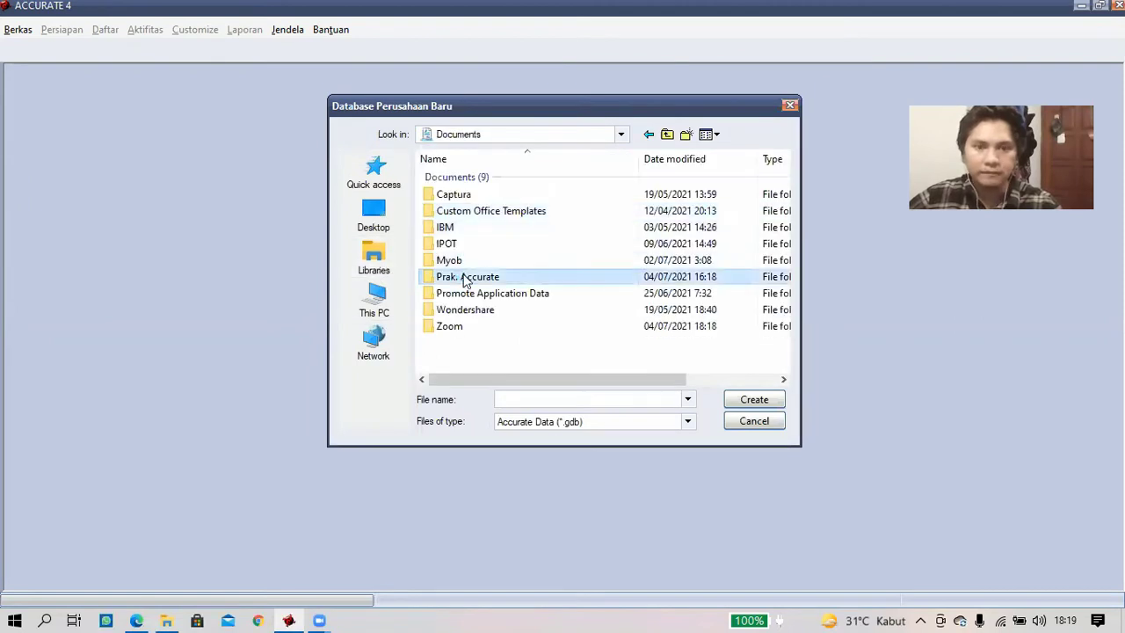
double_click(465, 278)
double_click(448, 211)
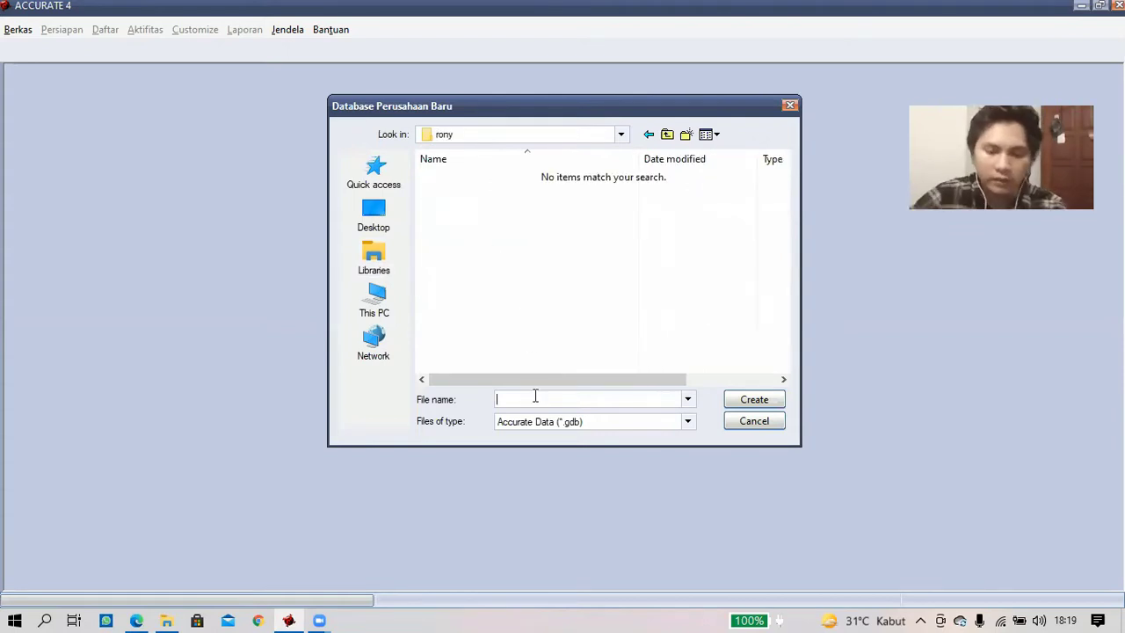
text(PT)
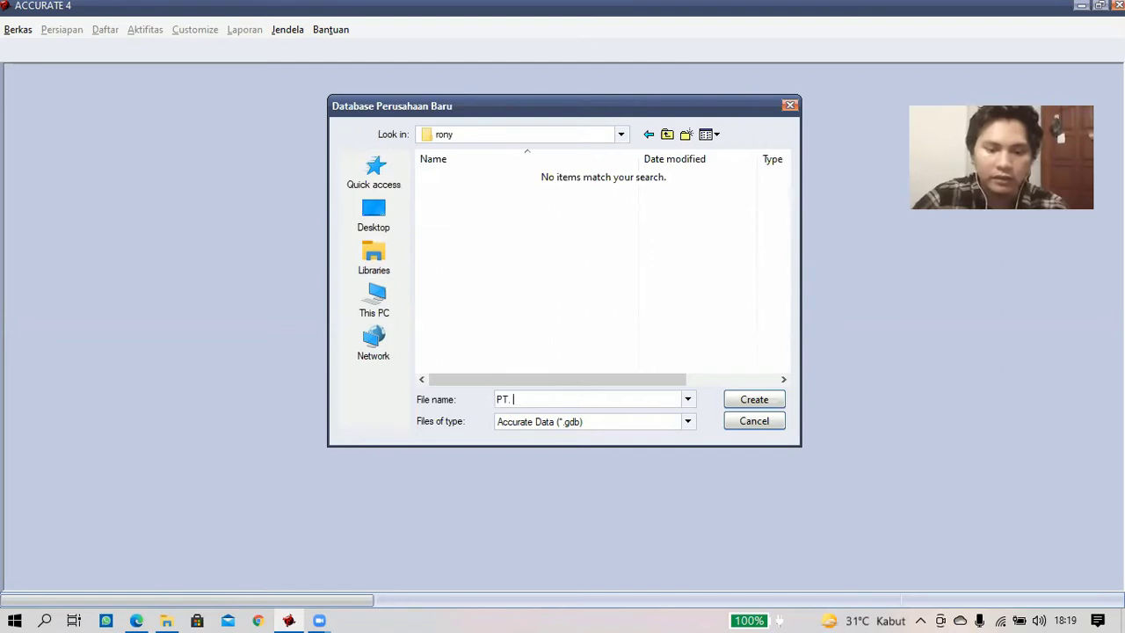
text(. SUber)
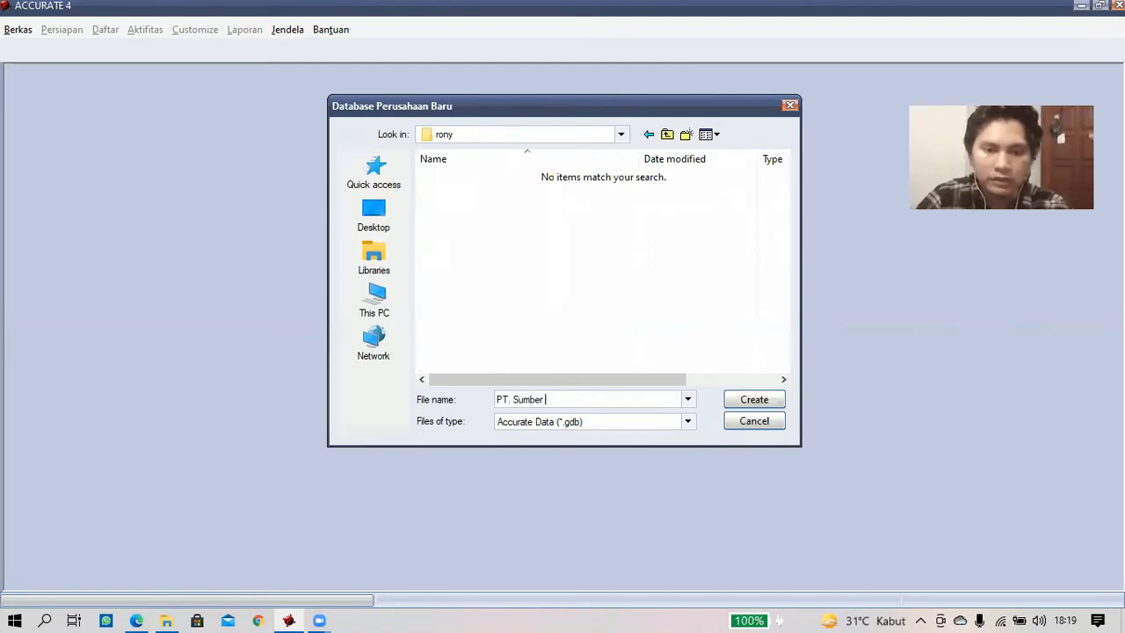
text( Jaya In)
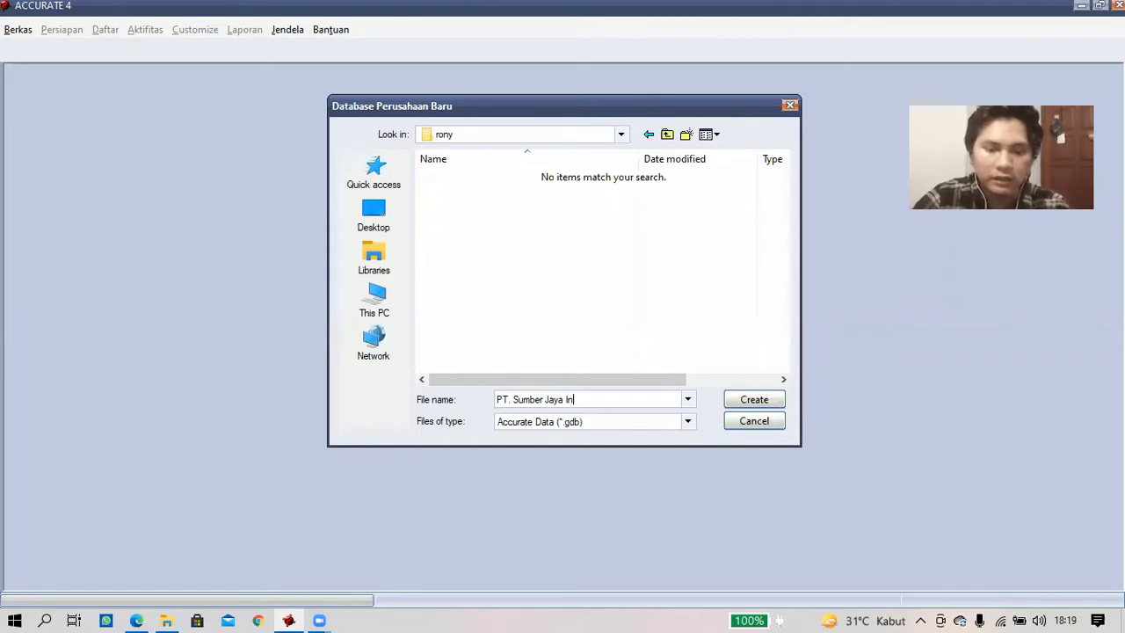
text(donesia)
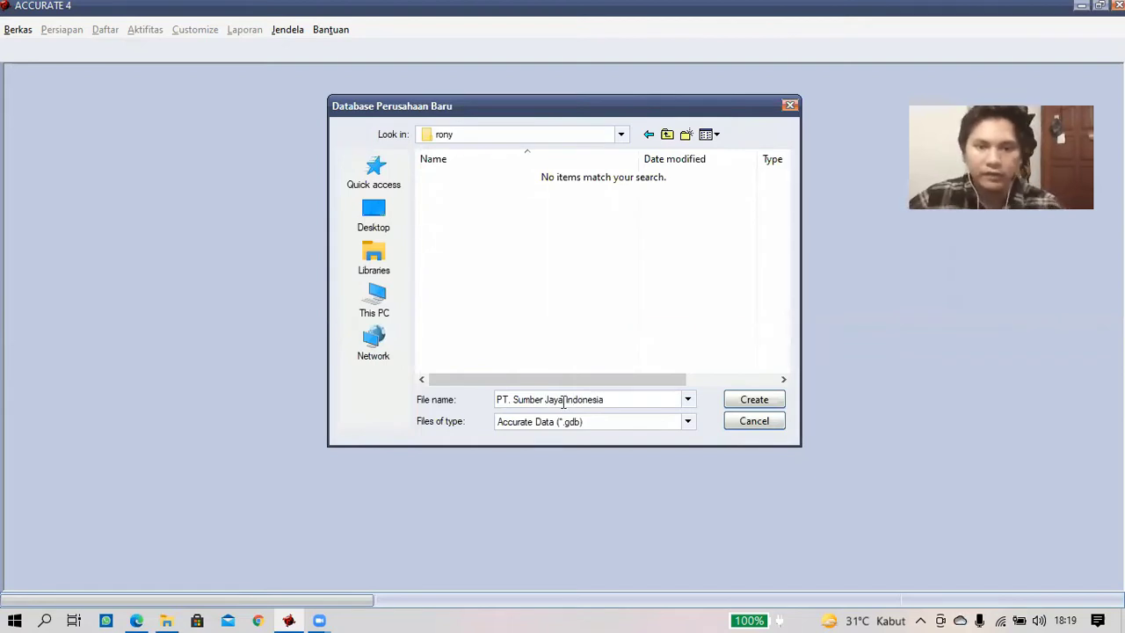
click(751, 400)
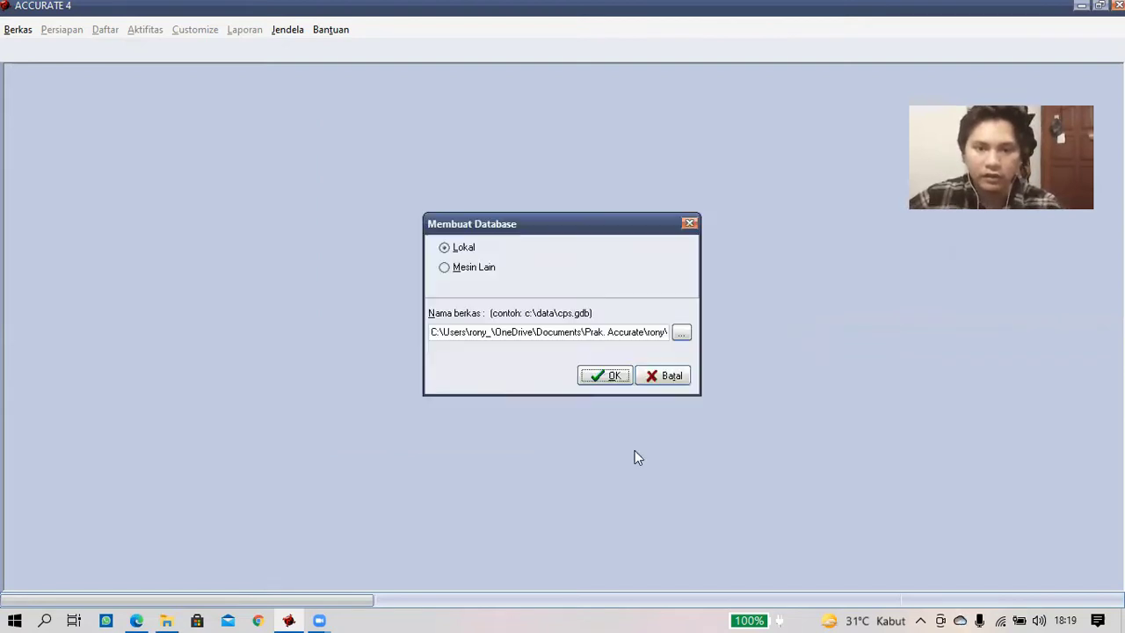
click(611, 378)
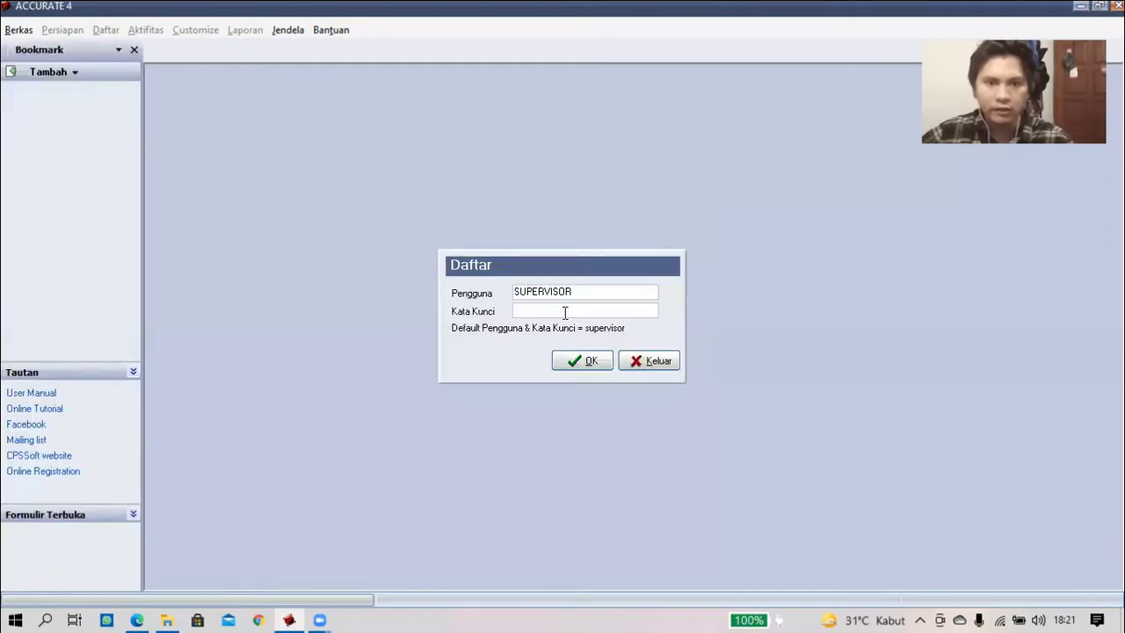
- Log in as the default supervisor user with its password
text(s)
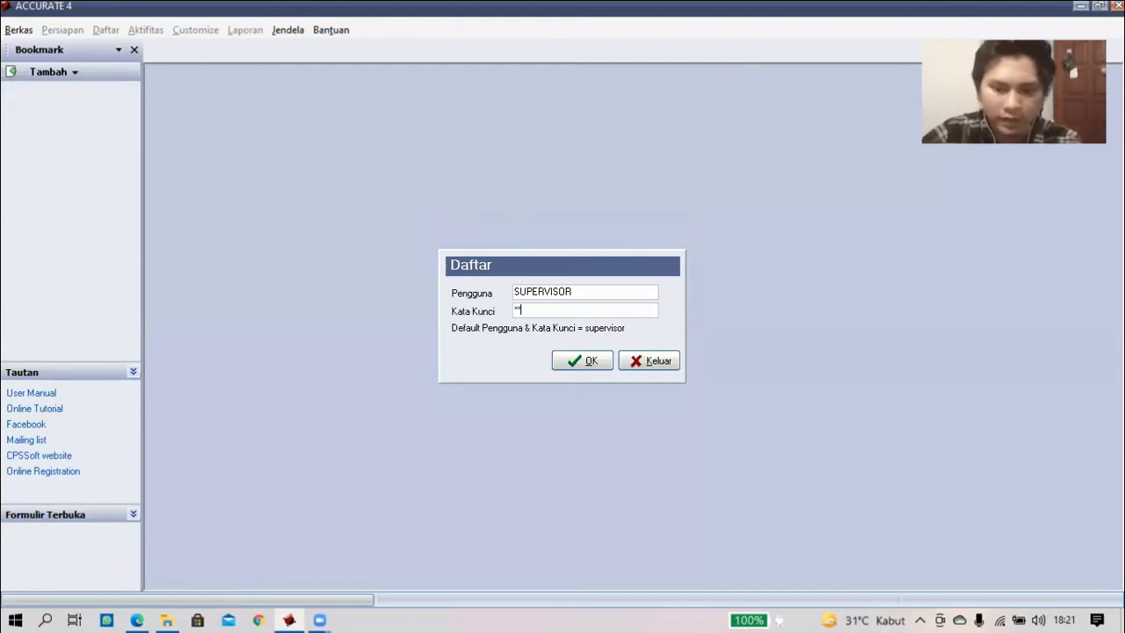
text(upervi)
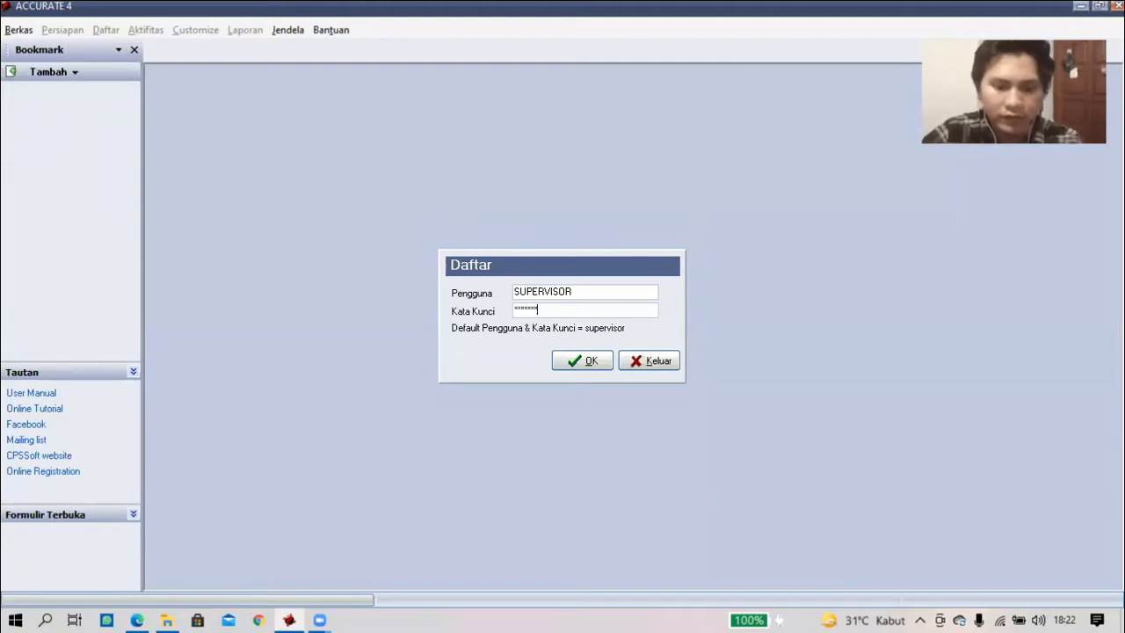
text(sor)
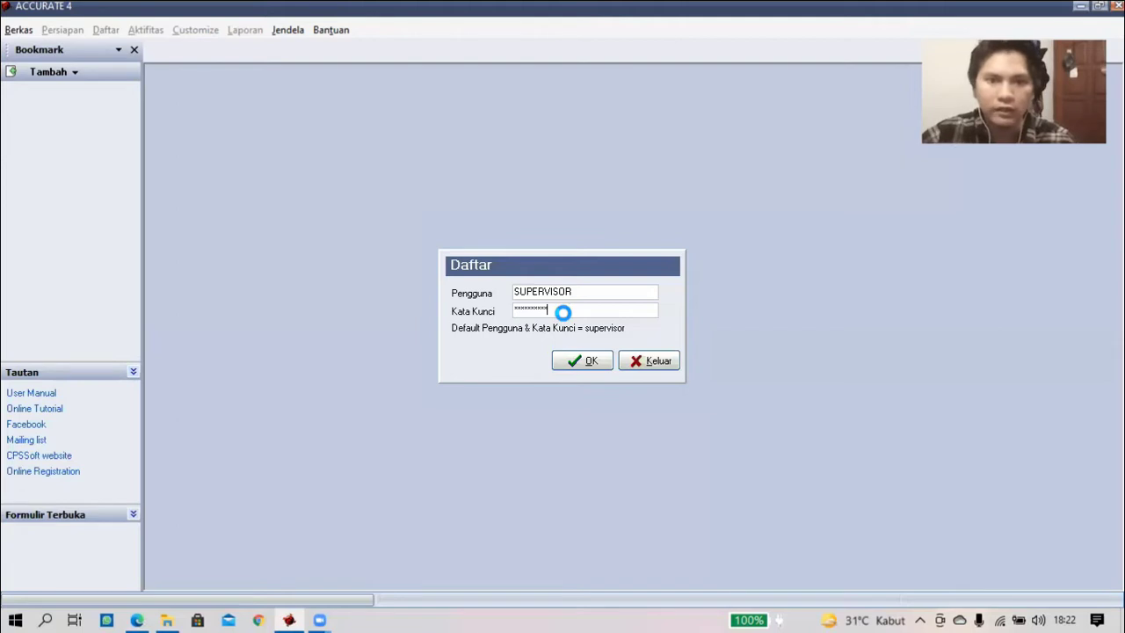
key(Return)
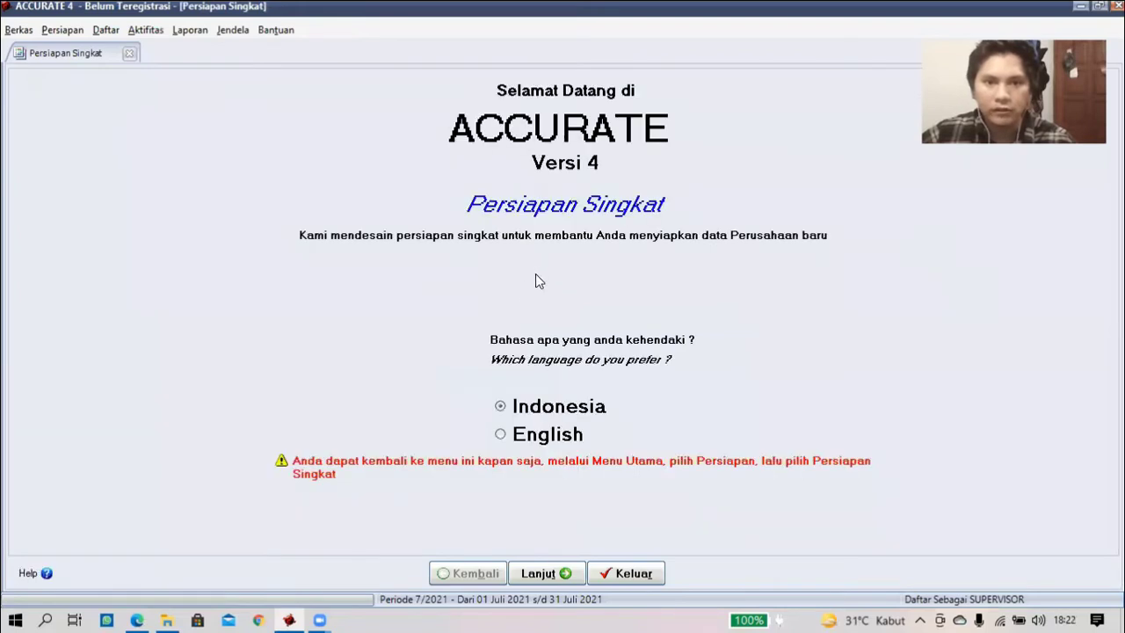
- Keep Indonesian as the language and choose the advanced Persiapan Mahir setup
click(512, 410)
click(544, 580)
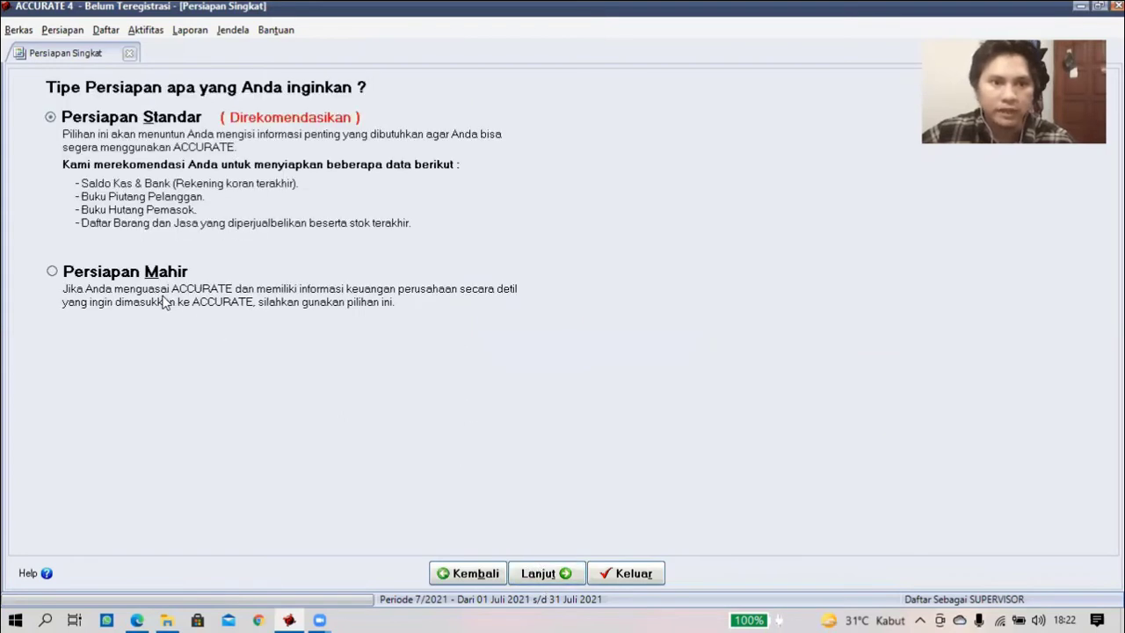
click(51, 271)
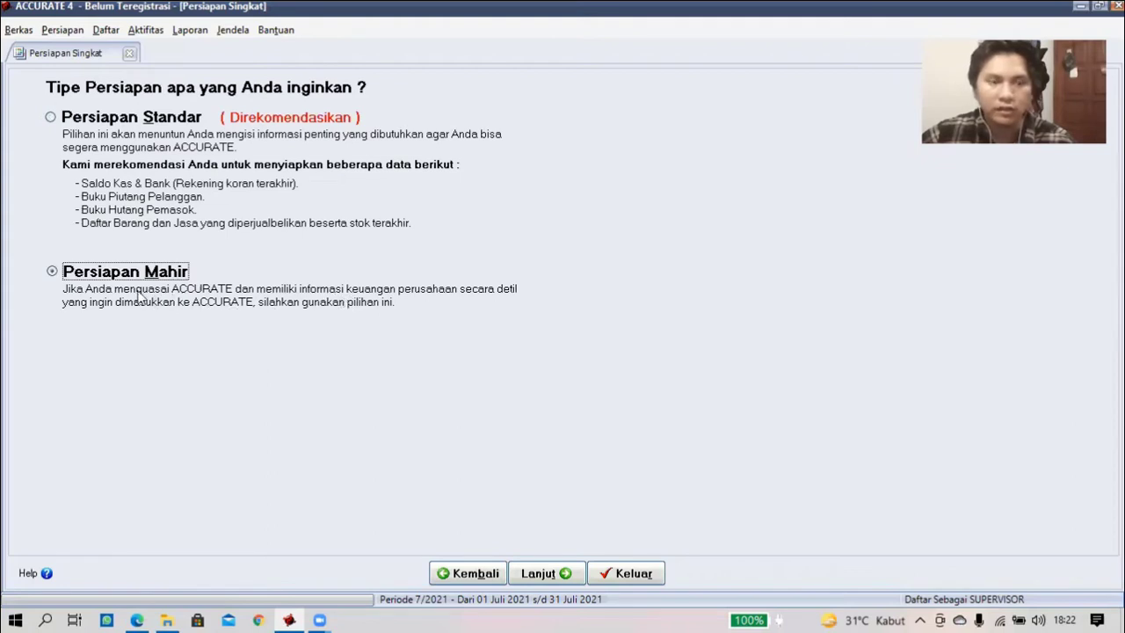
click(550, 575)
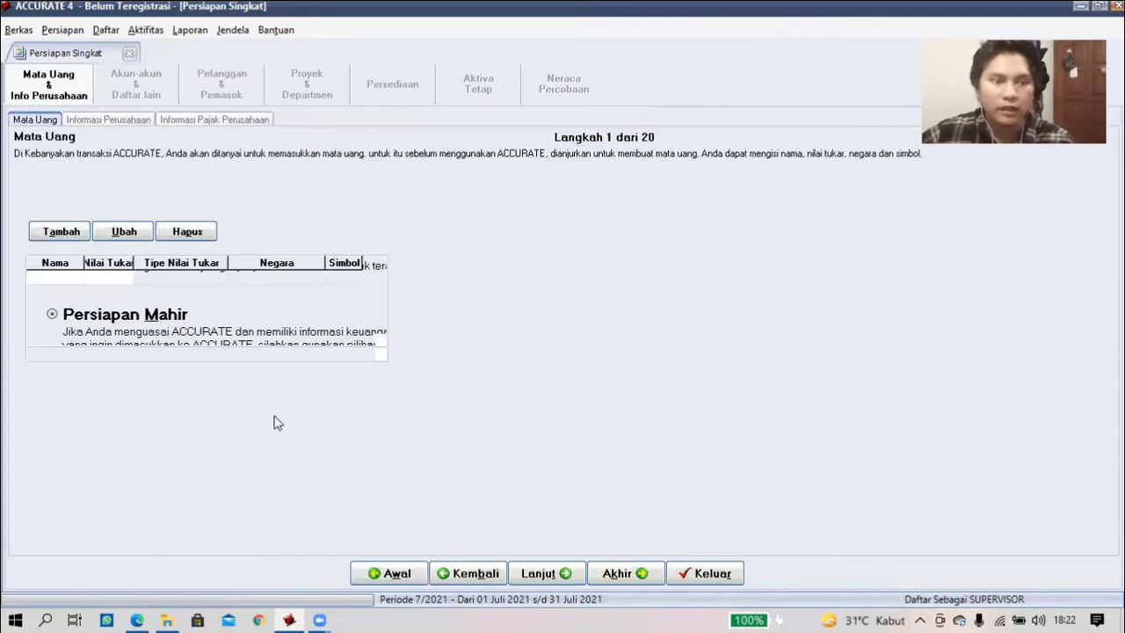
- Add Rupiah with rate 1, country Indonesia, symbol Rp, as the default currency
click(68, 238)
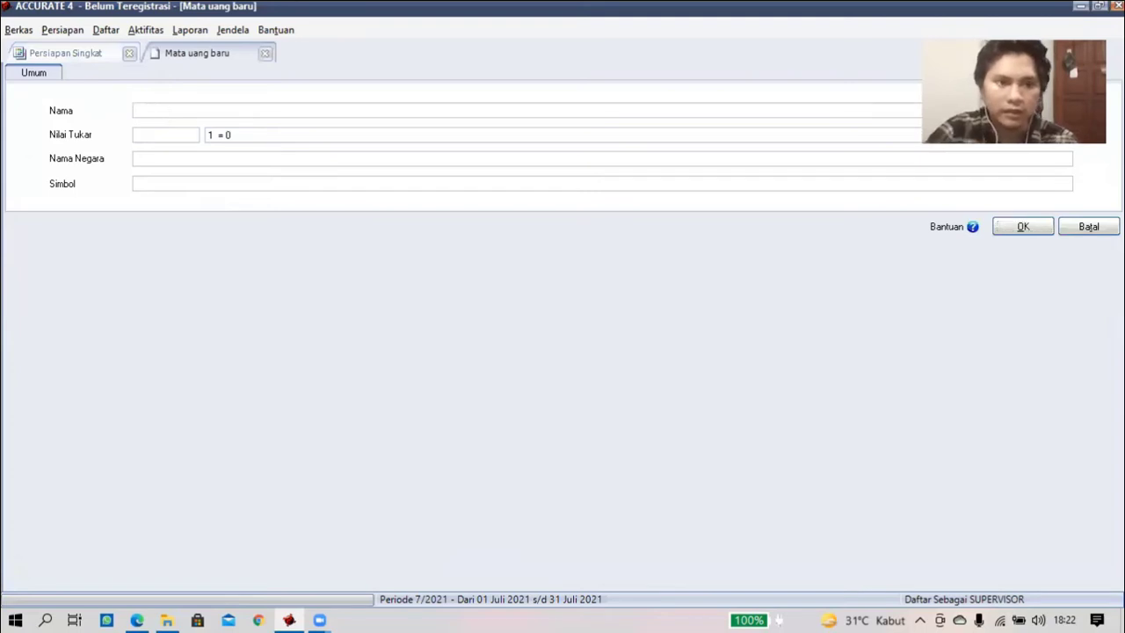
text(Rupiah)
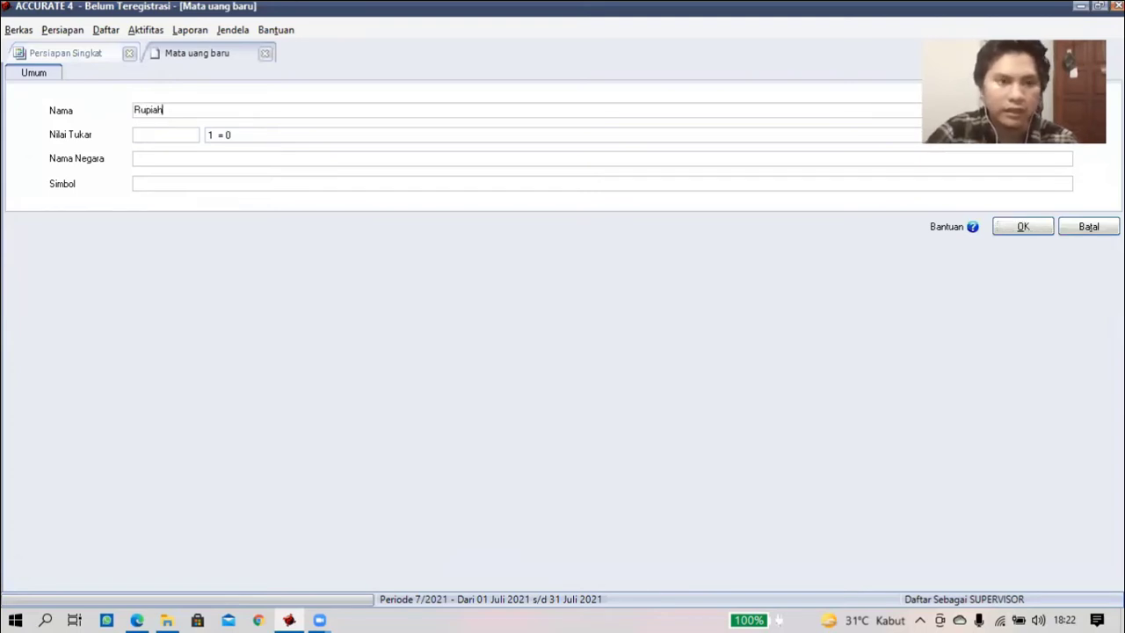
click(151, 136)
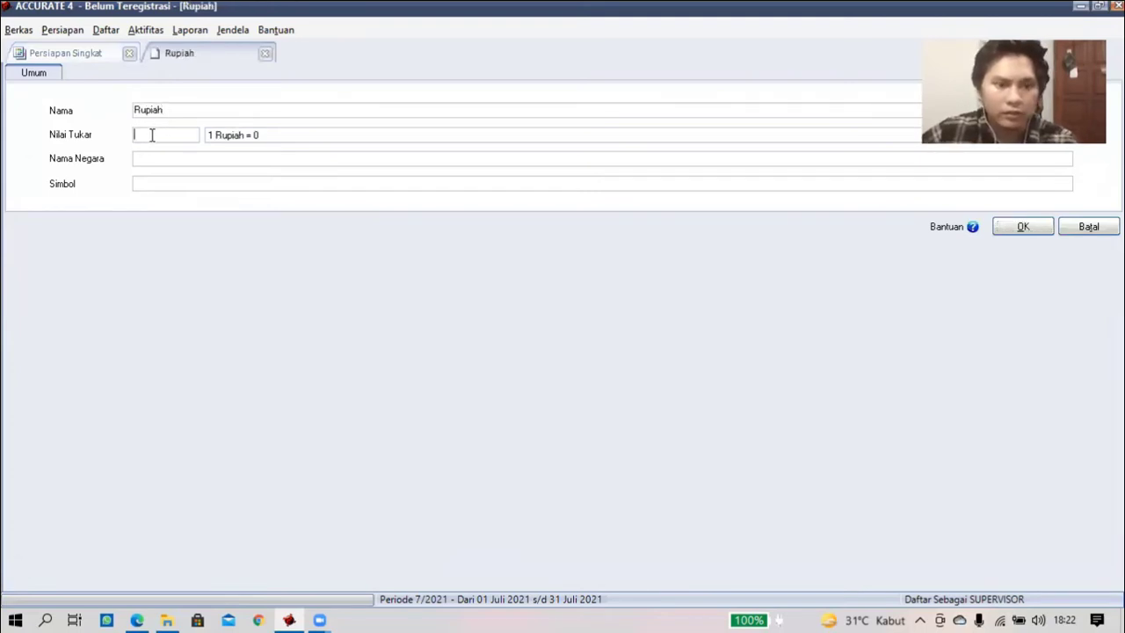
text(1)
click(154, 159)
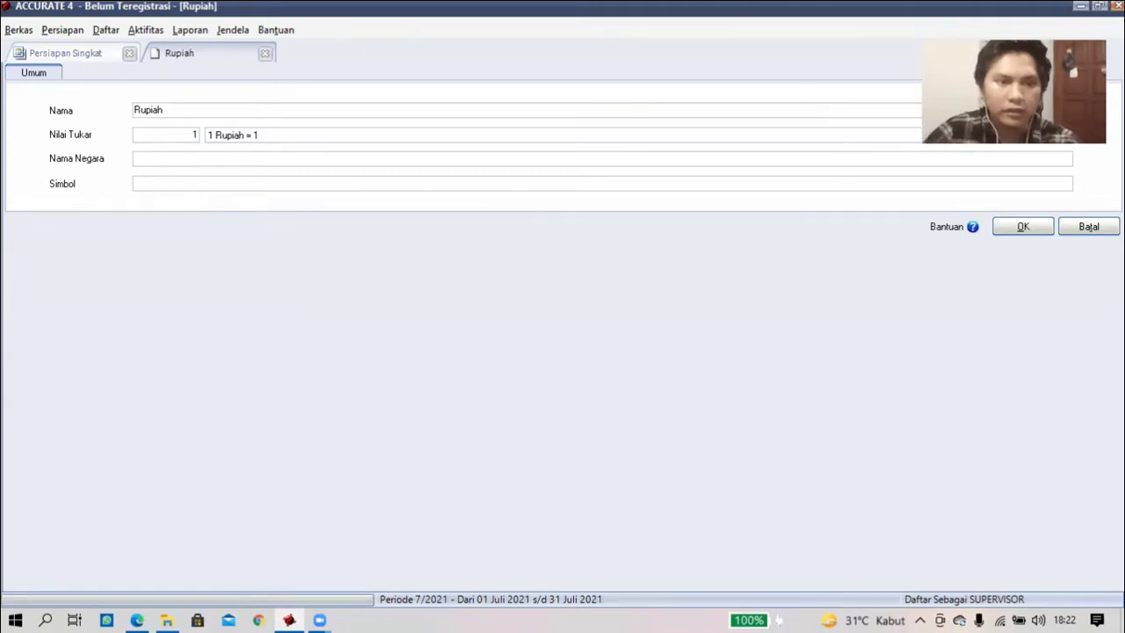
text(Indonesia)
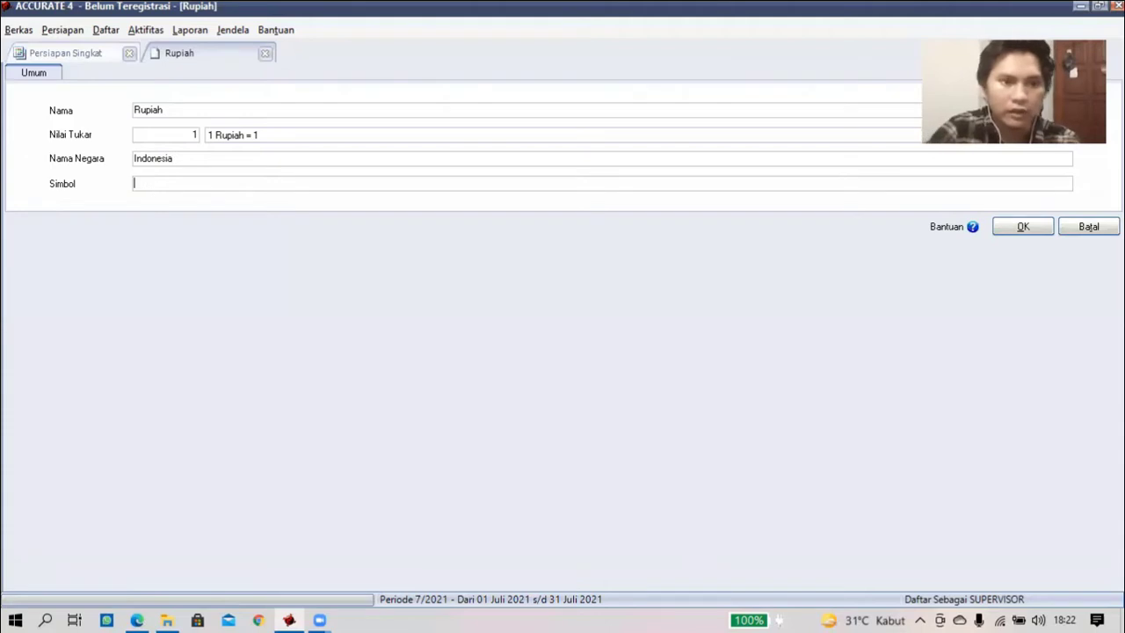
text(Rp)
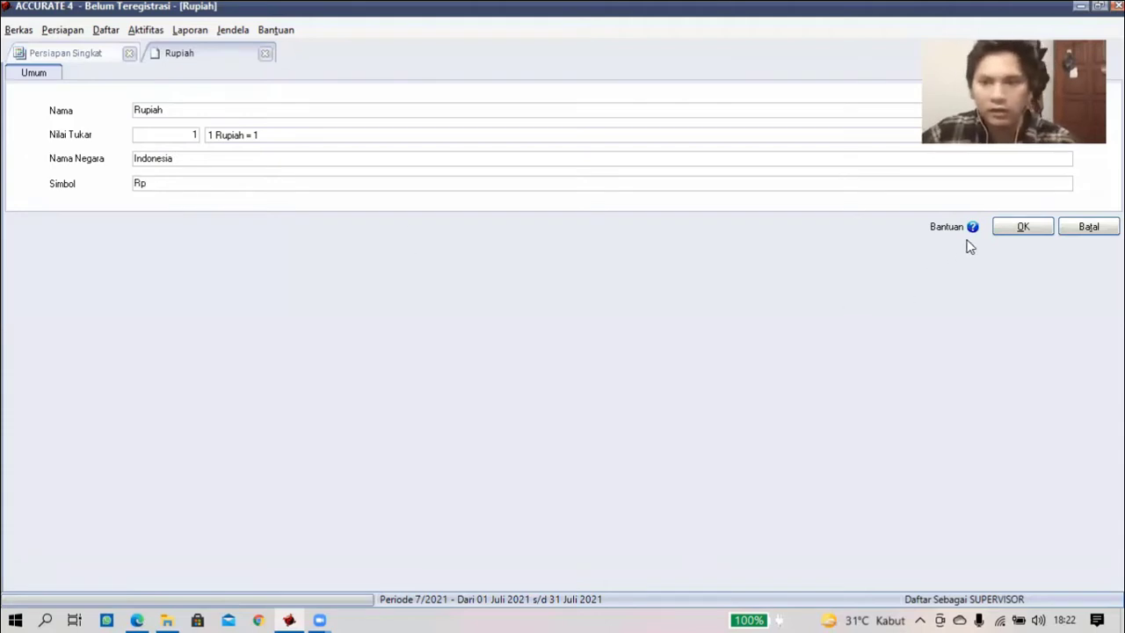
click(1011, 230)
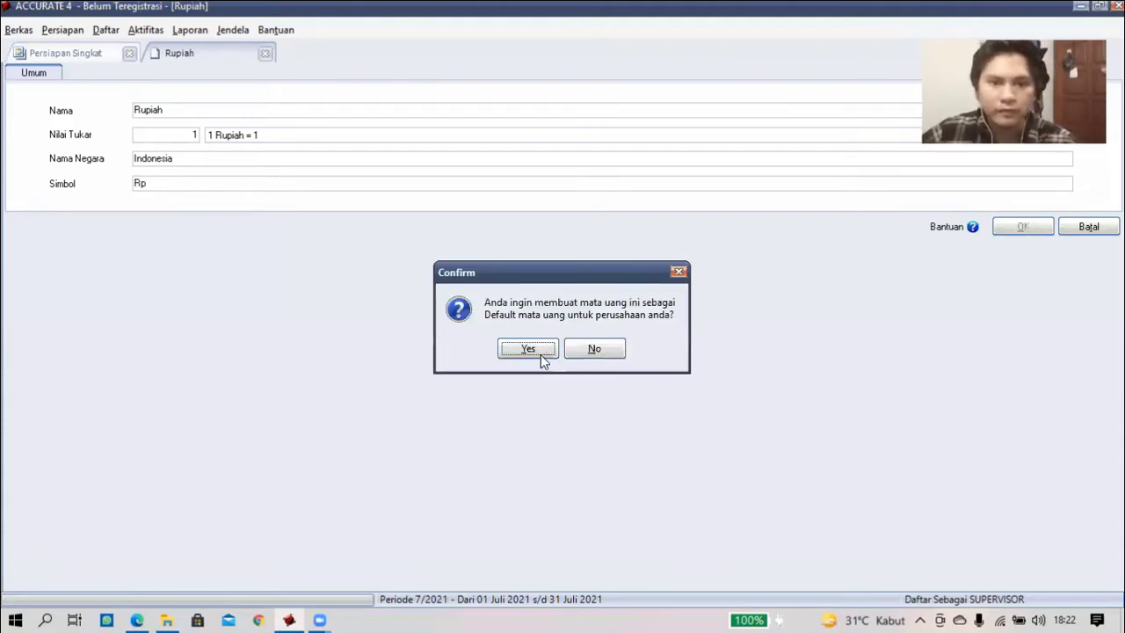
click(527, 349)
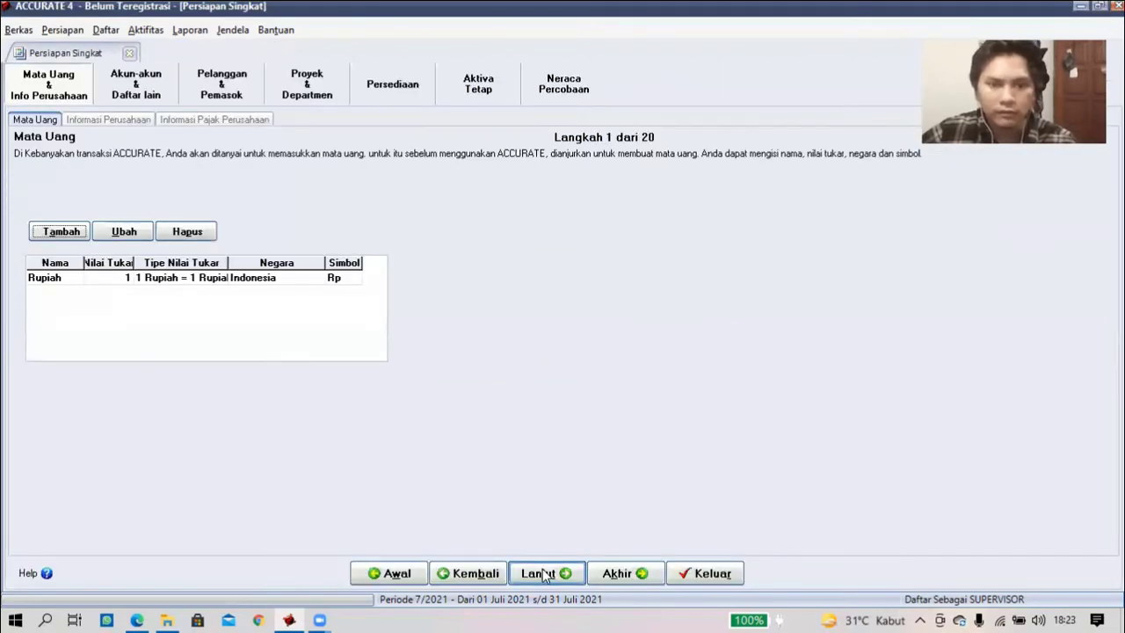
click(544, 574)
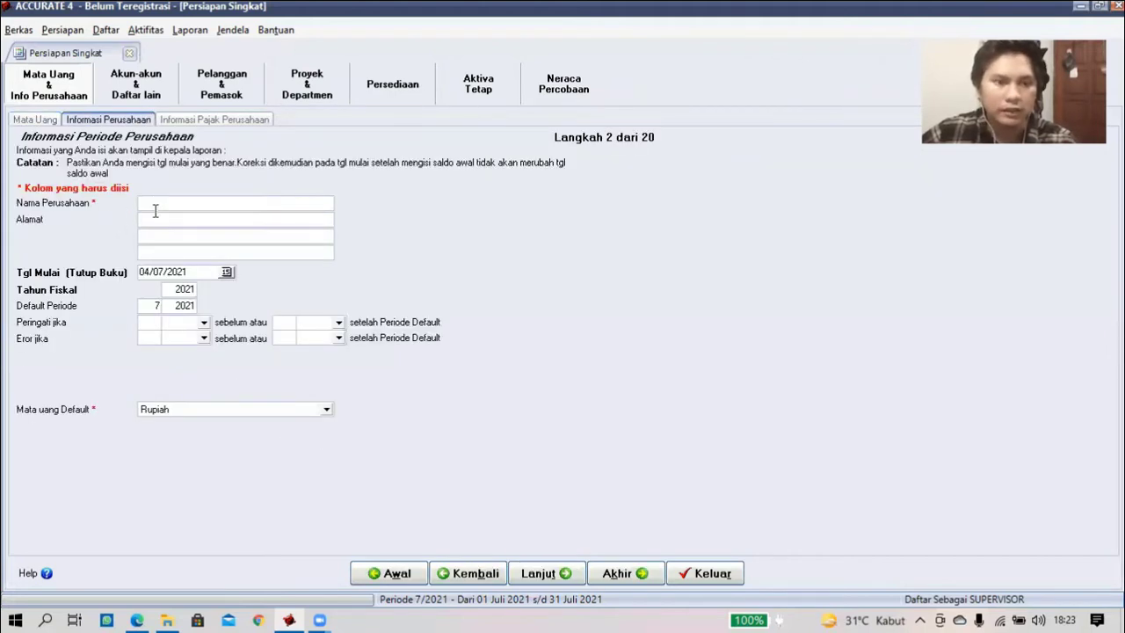
- Paste company name PT Sumber Jaya Indonesia and street Jalan Raden Saleh No 3 from the PDF
click(158, 207)
text(PT Sumber Jaya Indonesia)
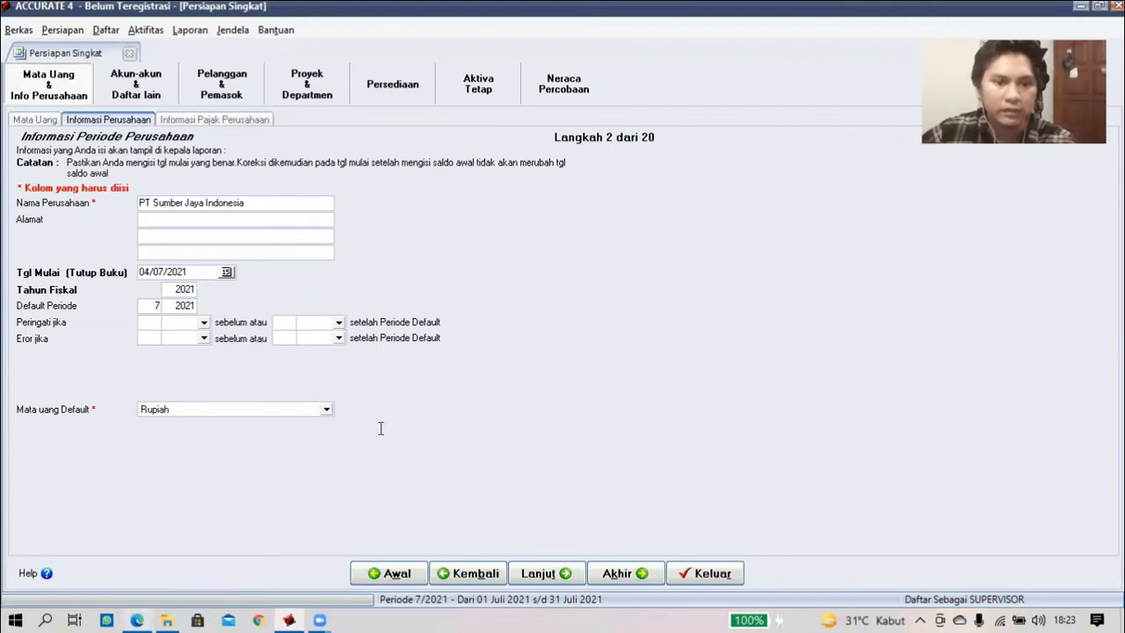
key(alt+Tab)
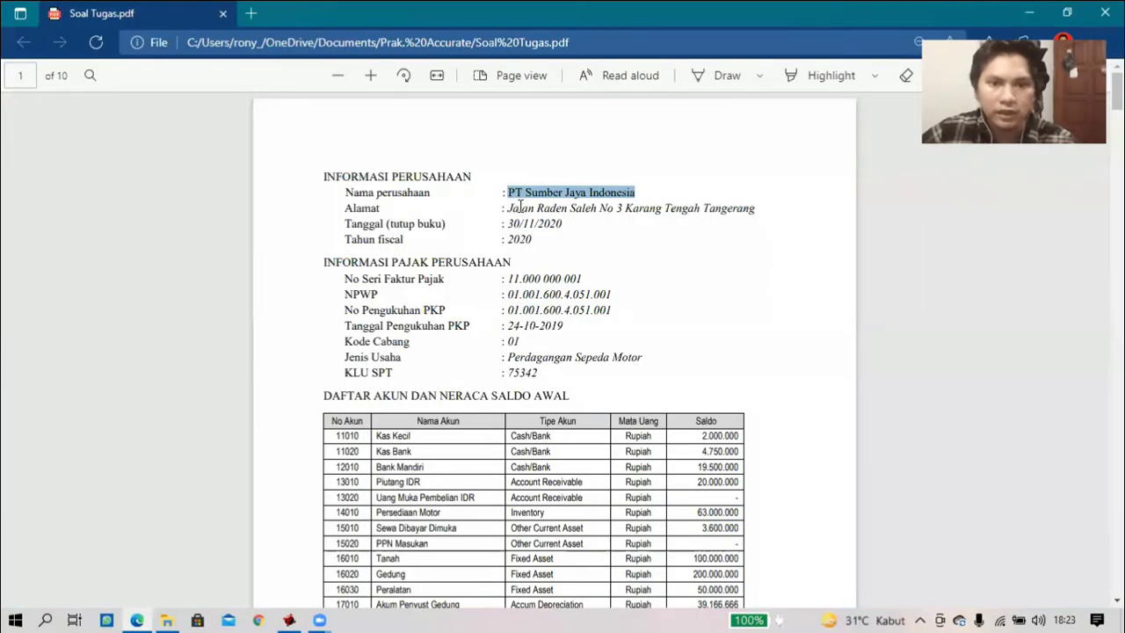
drag(508, 209, 626, 208)
key(ctrl+c)
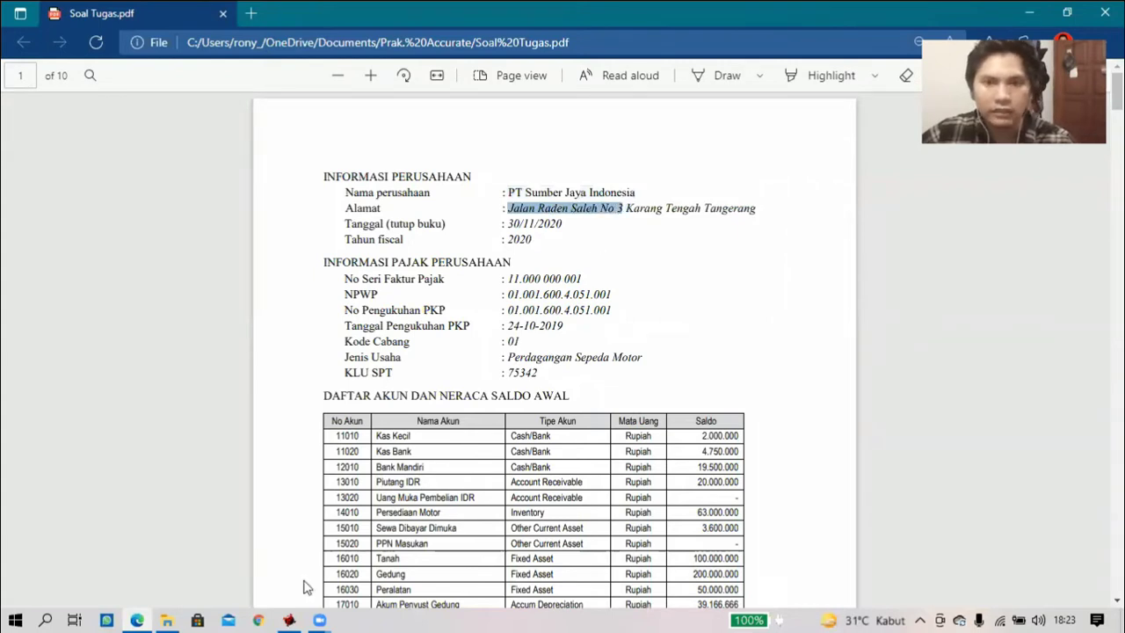
click(294, 615)
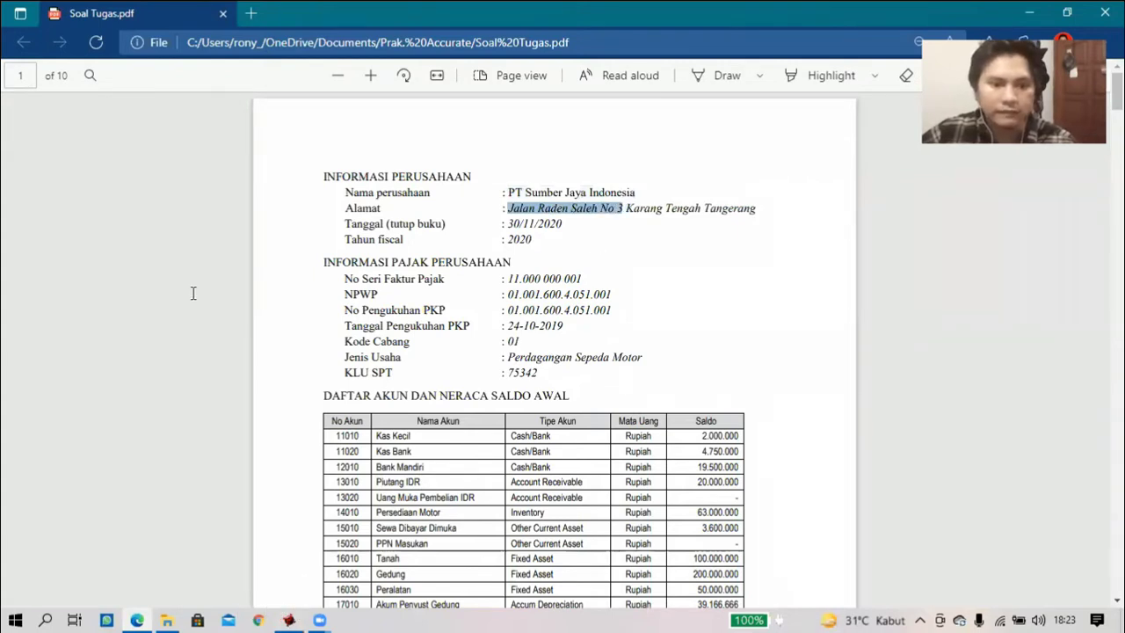
click(186, 222)
key(ctrl+v)
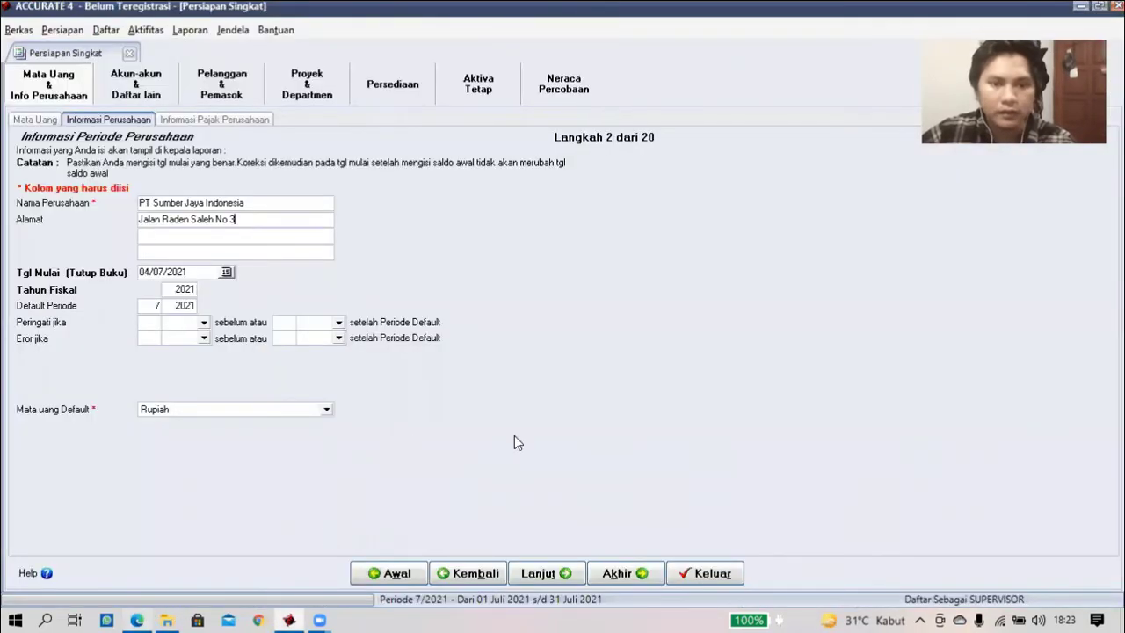
- Fill the second and third address lines with Karang Tengah and Tangerang from the PDF
key(alt+Tab)
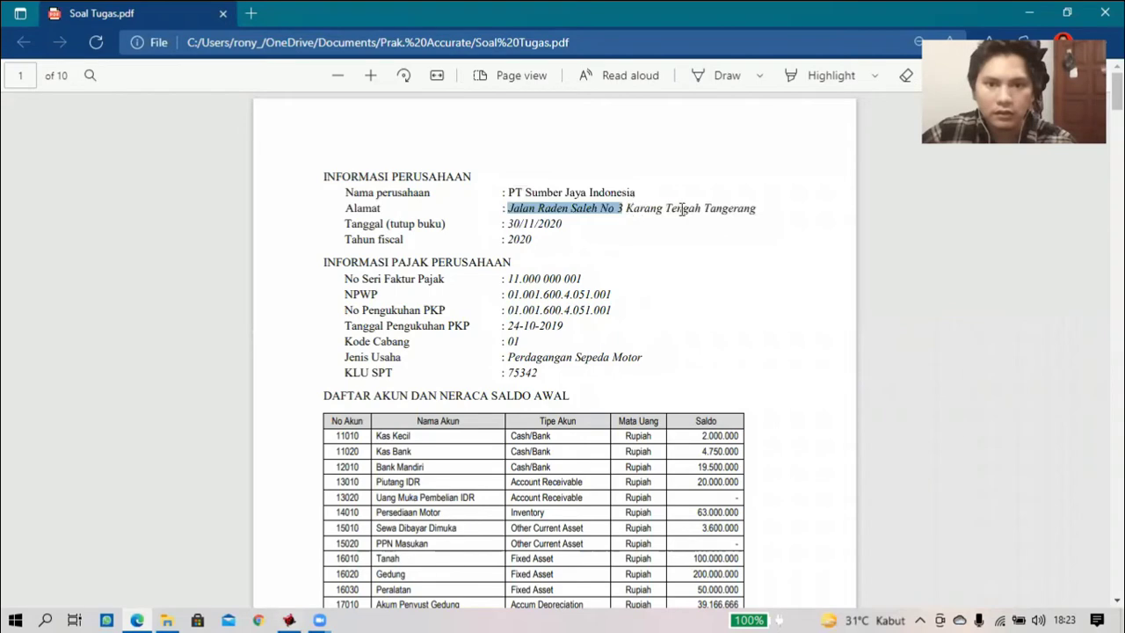
drag(701, 209, 626, 209)
drag(764, 211, 763, 212)
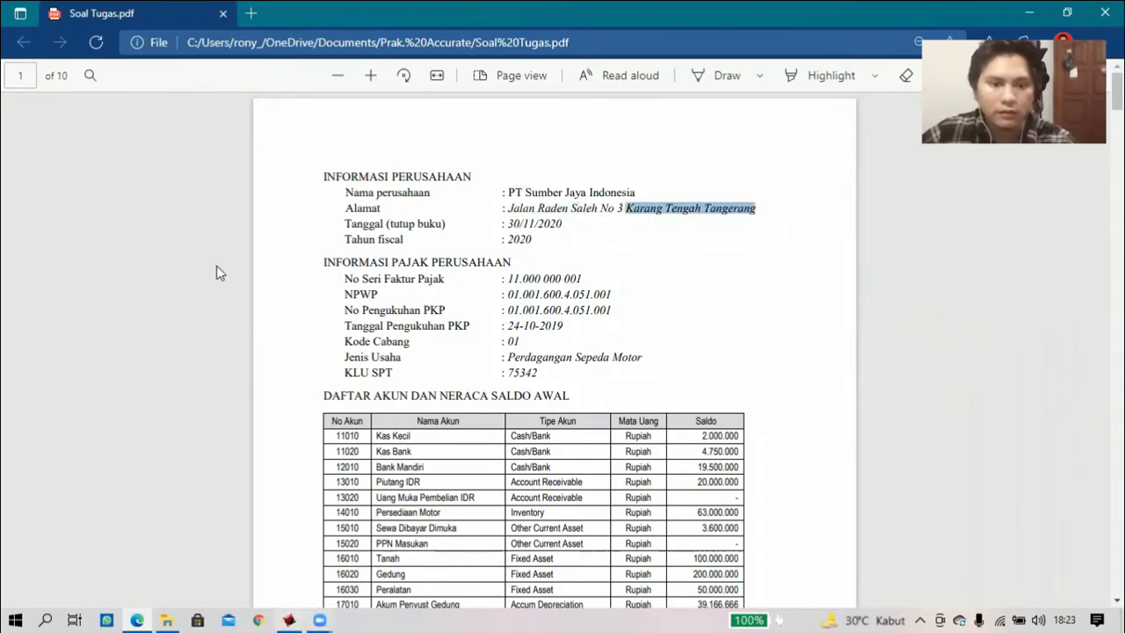
key(alt+Tab)
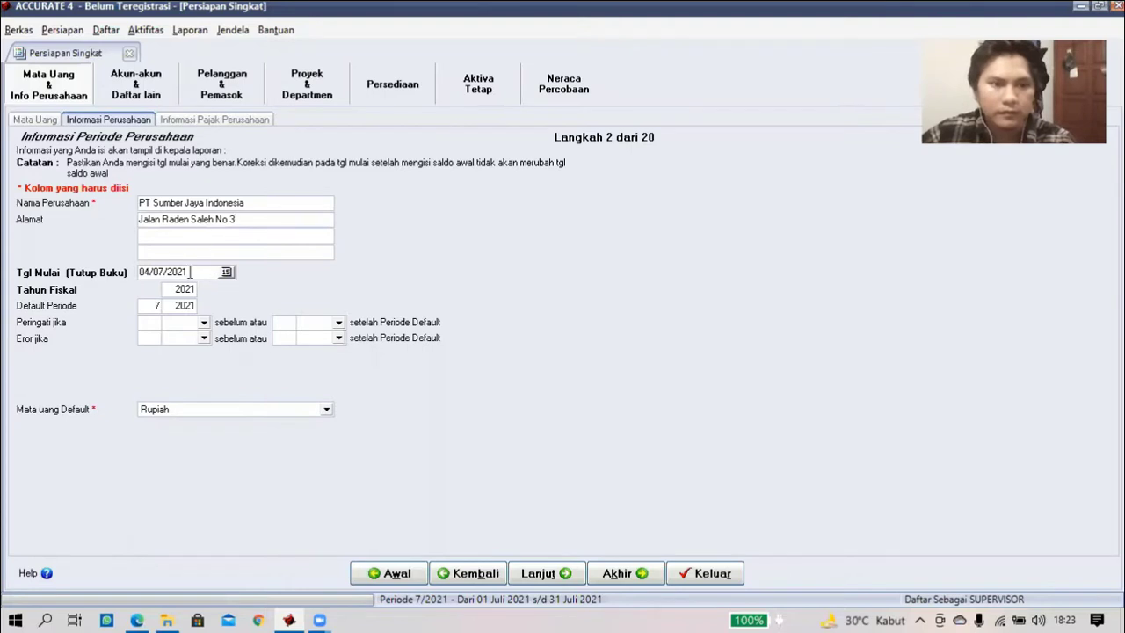
click(202, 237)
key(ctrl+v)
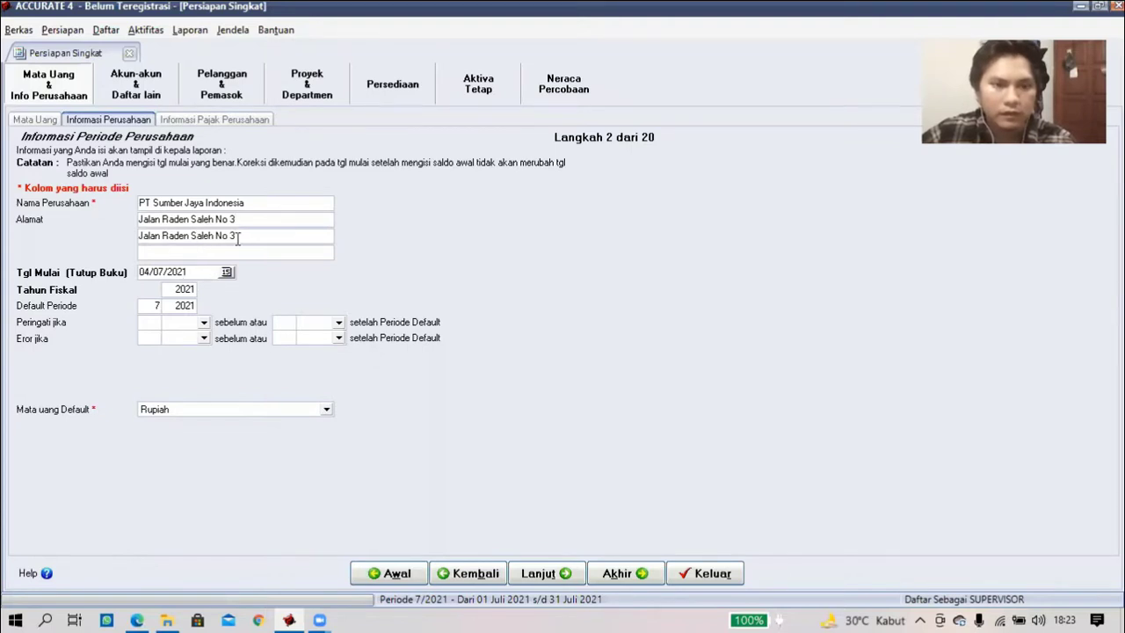
drag(237, 239, 150, 235)
key(ctrl+z)
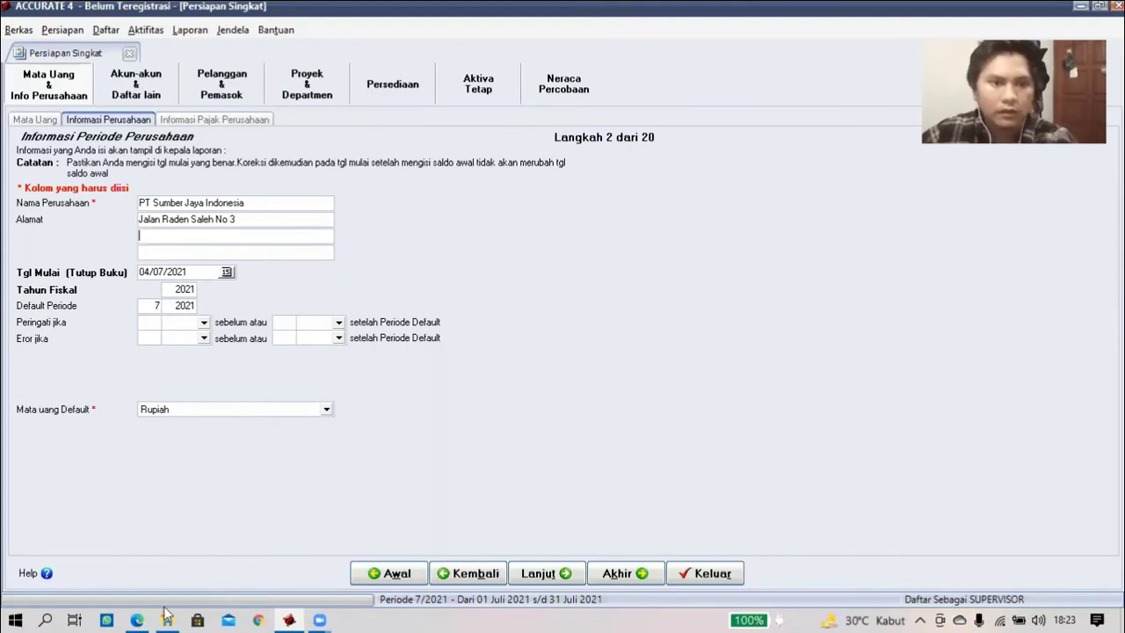
key(alt+Tab)
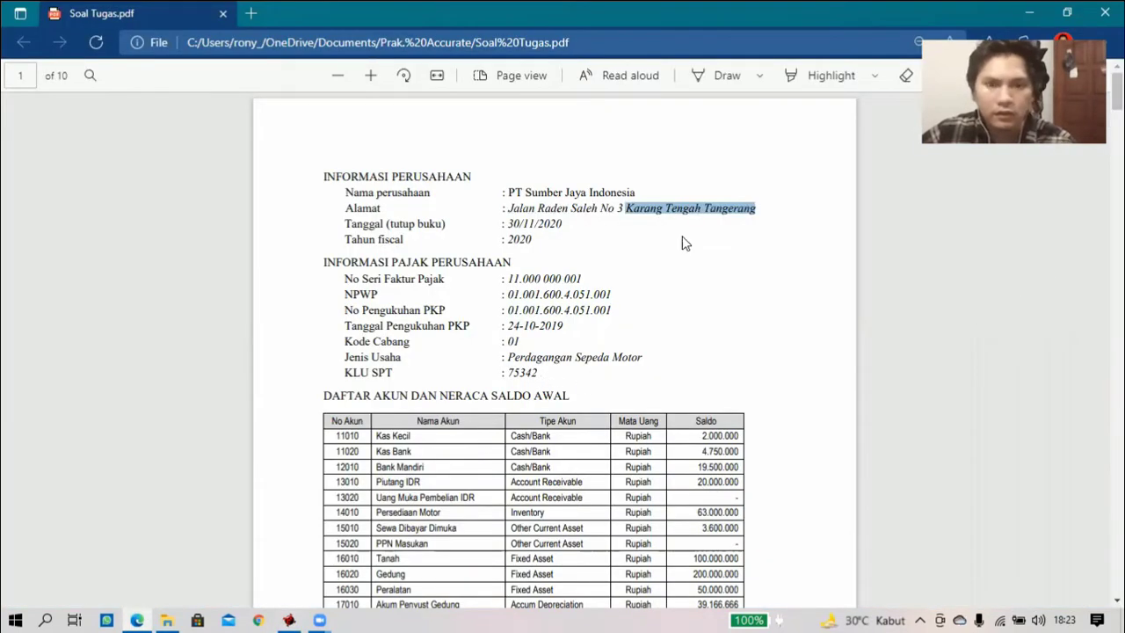
drag(626, 209, 757, 209)
key(ctrl+c)
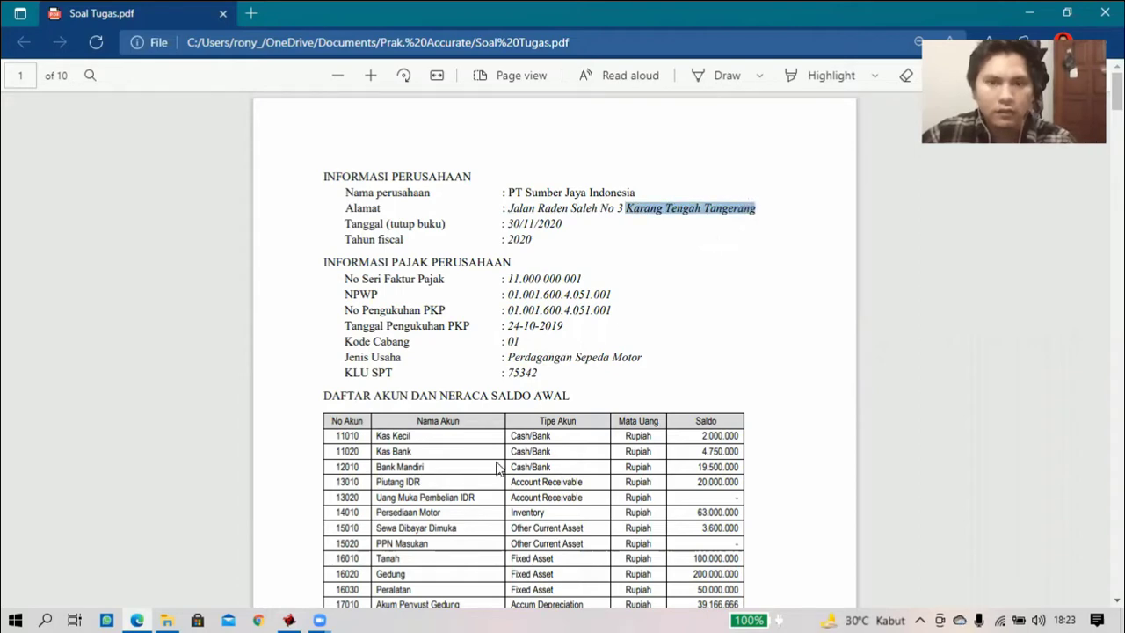
click(283, 612)
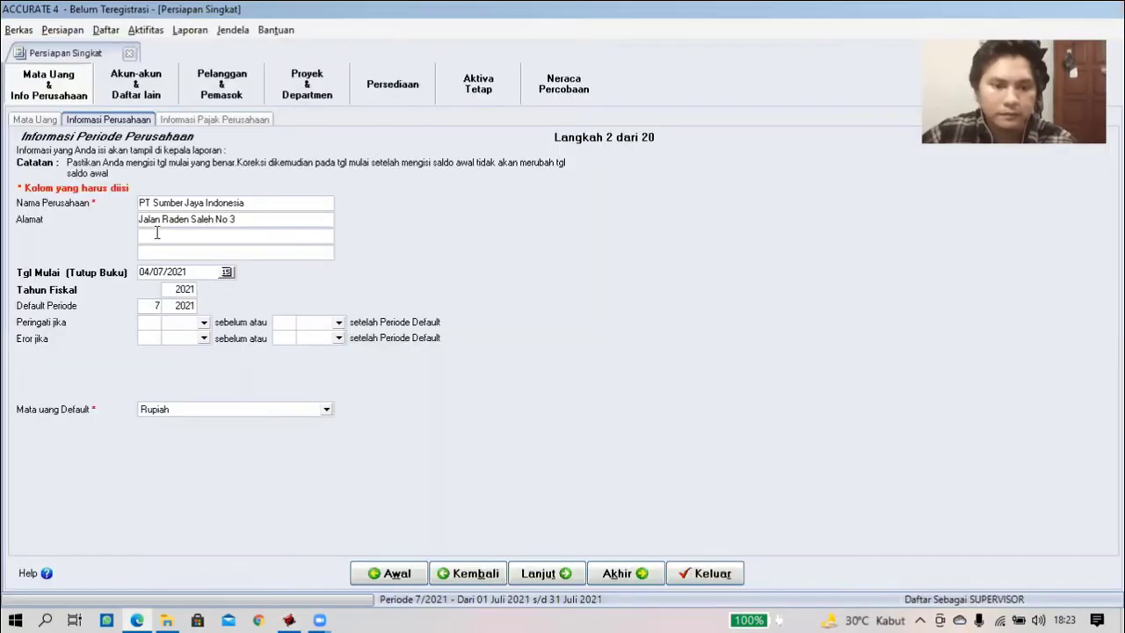
click(158, 241)
key(ctrl+v)
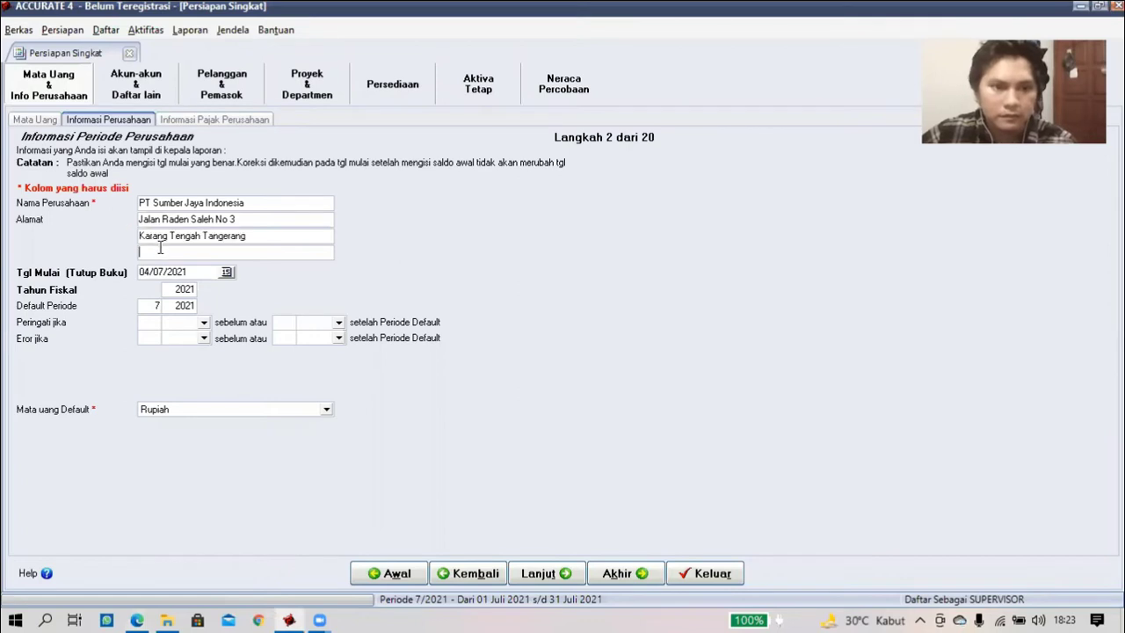
key(ctrl+v)
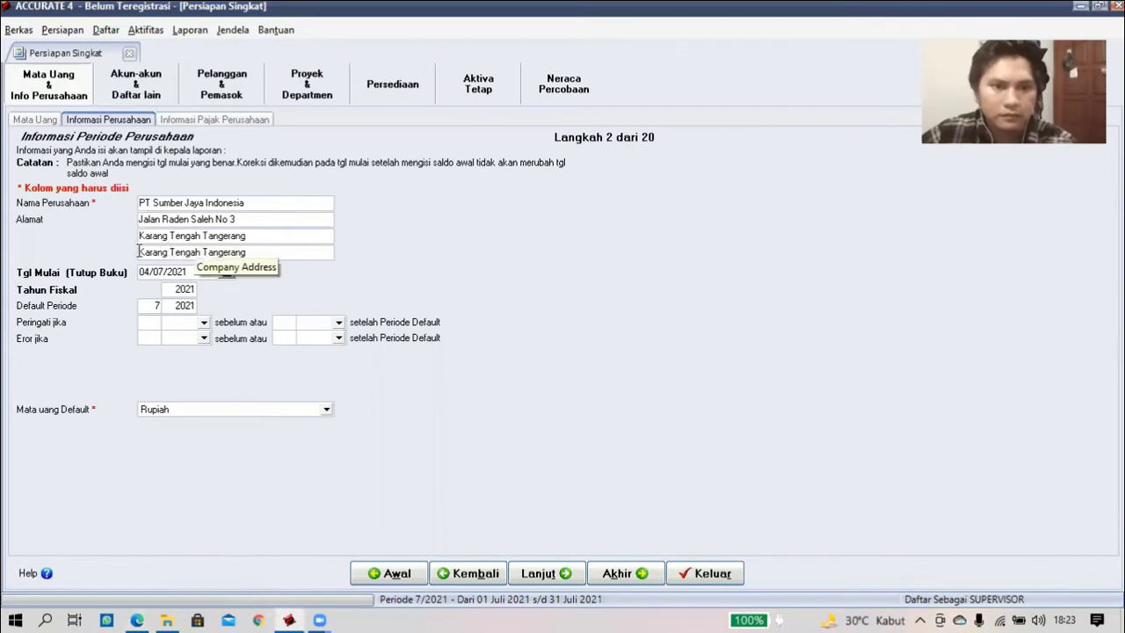
drag(138, 252, 207, 235)
key(Delete)
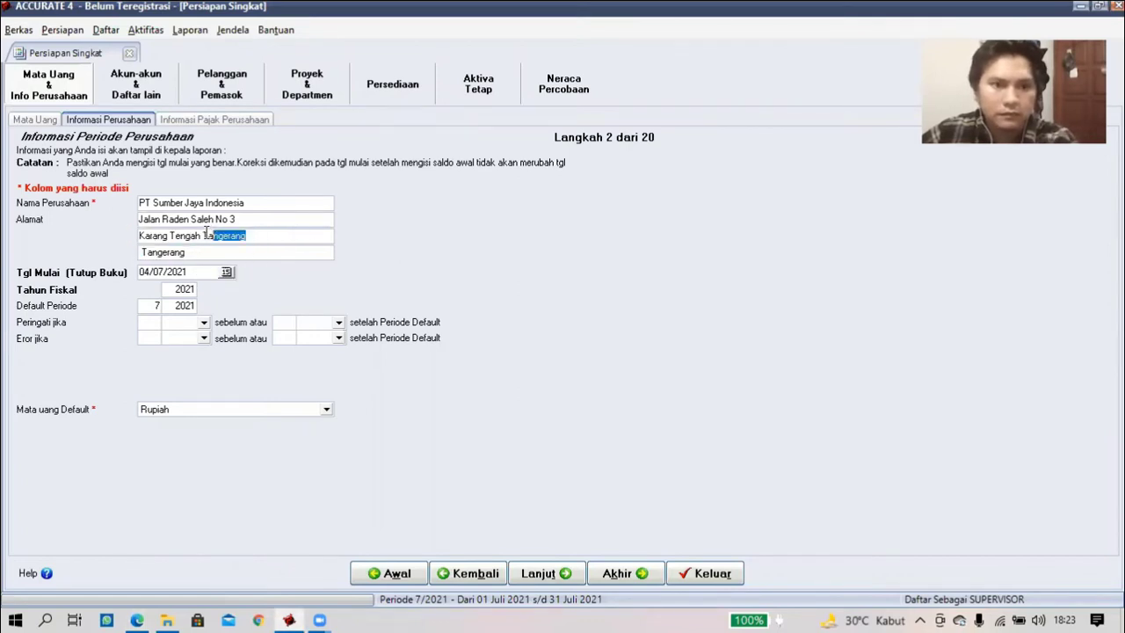
key(BackSpace)
key(BackSpace)
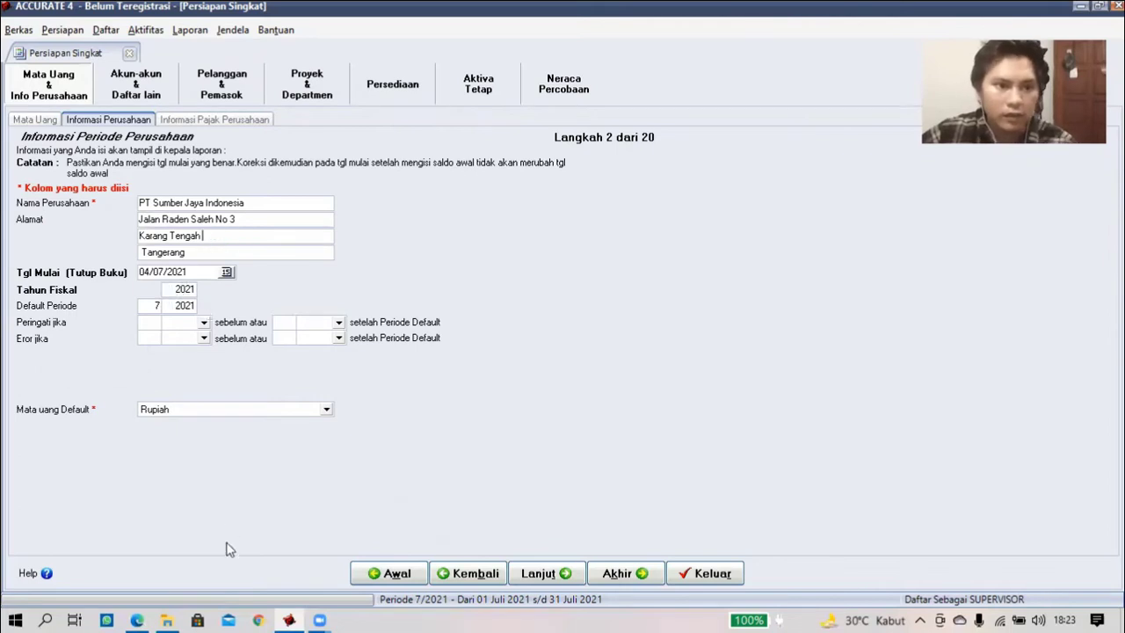
key(alt+Tab)
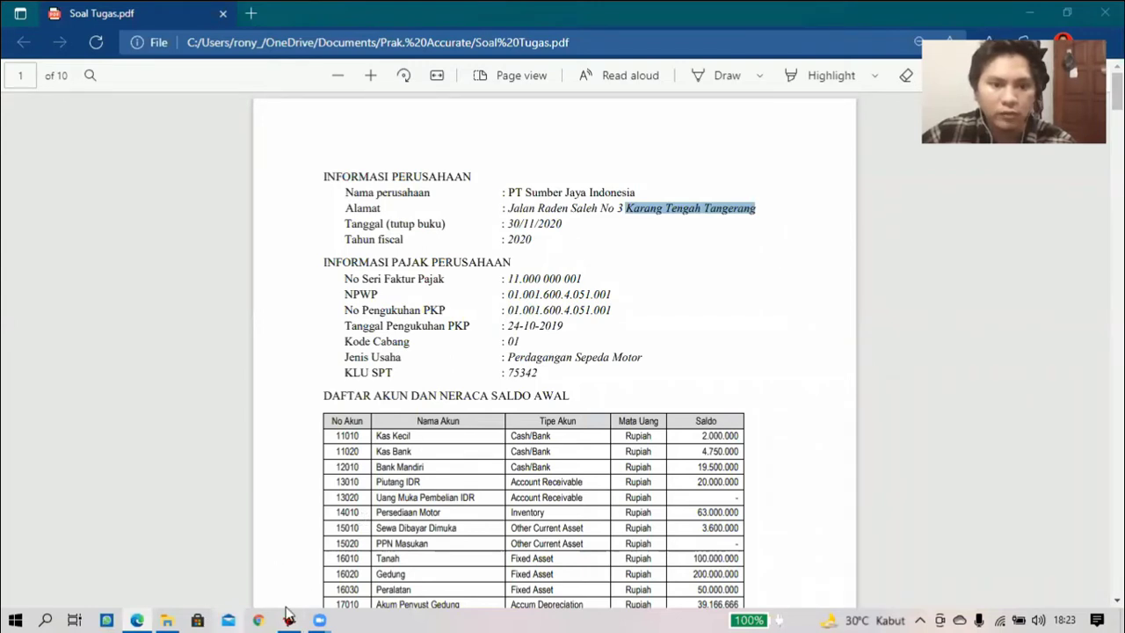
key(alt+Tab)
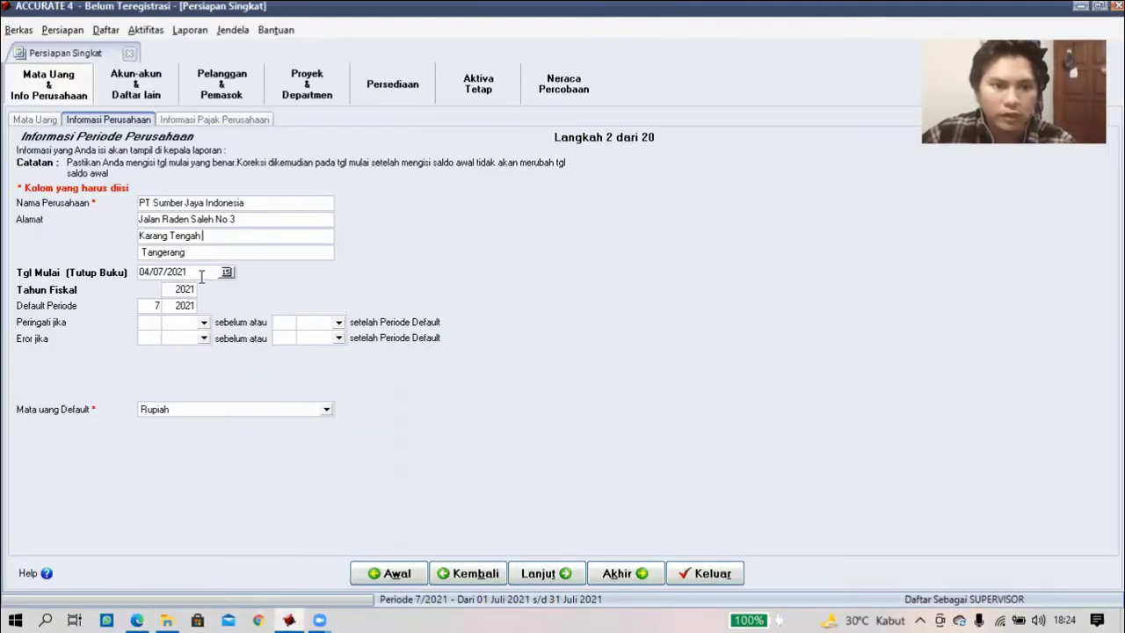
- Set the start date to 30/11/2020 and the fiscal year to 2020
drag(202, 275, 133, 273)
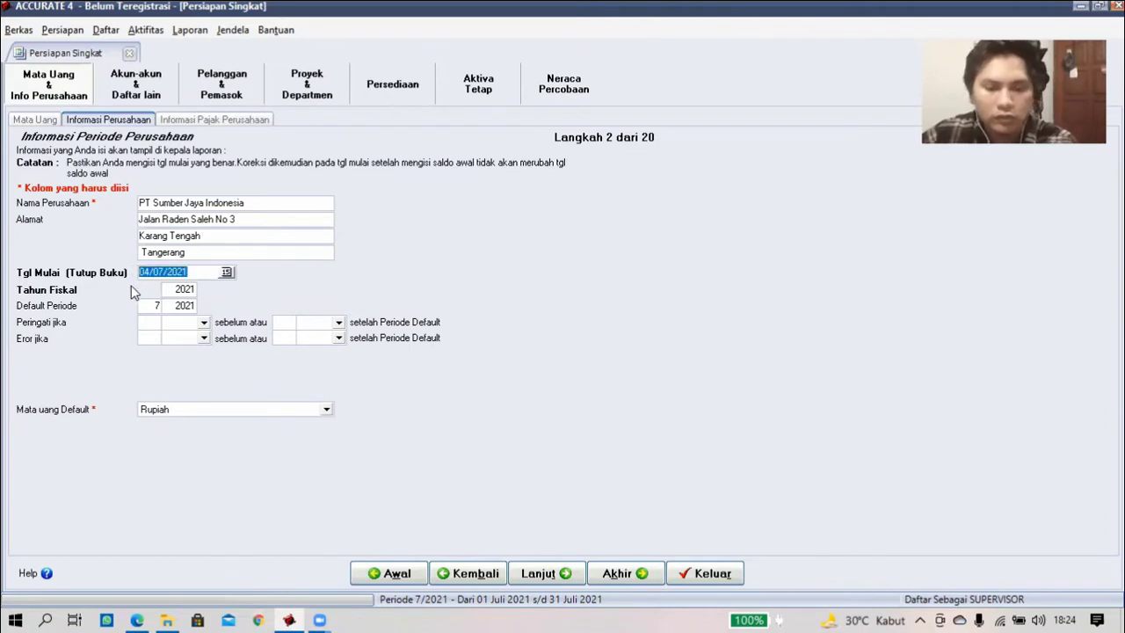
text(30/ /)
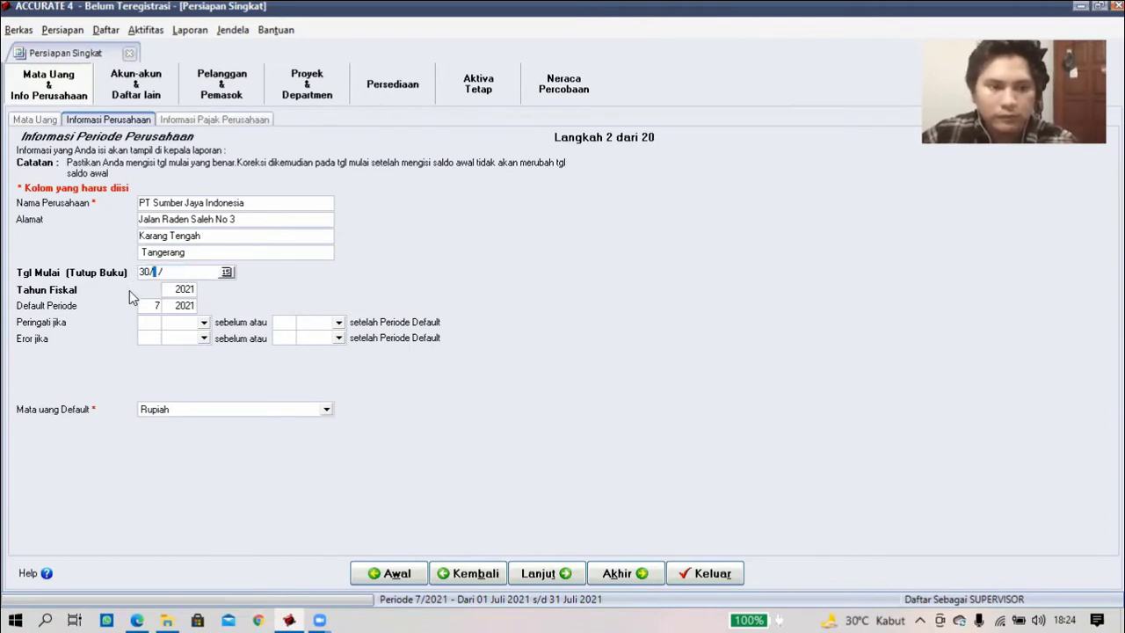
text(11/)
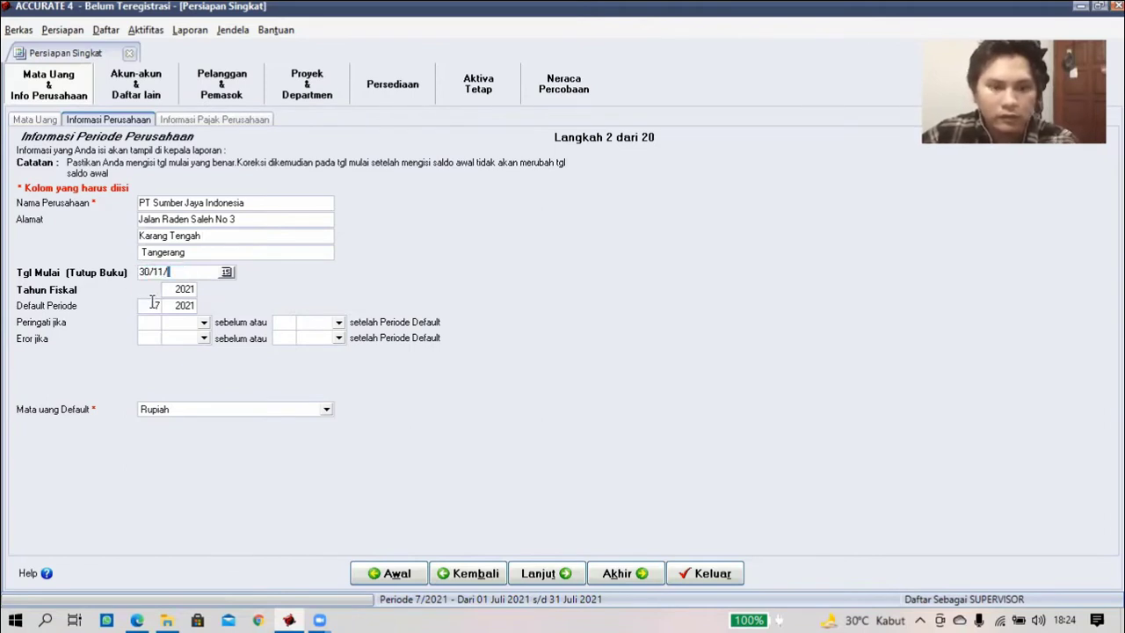
text(2020)
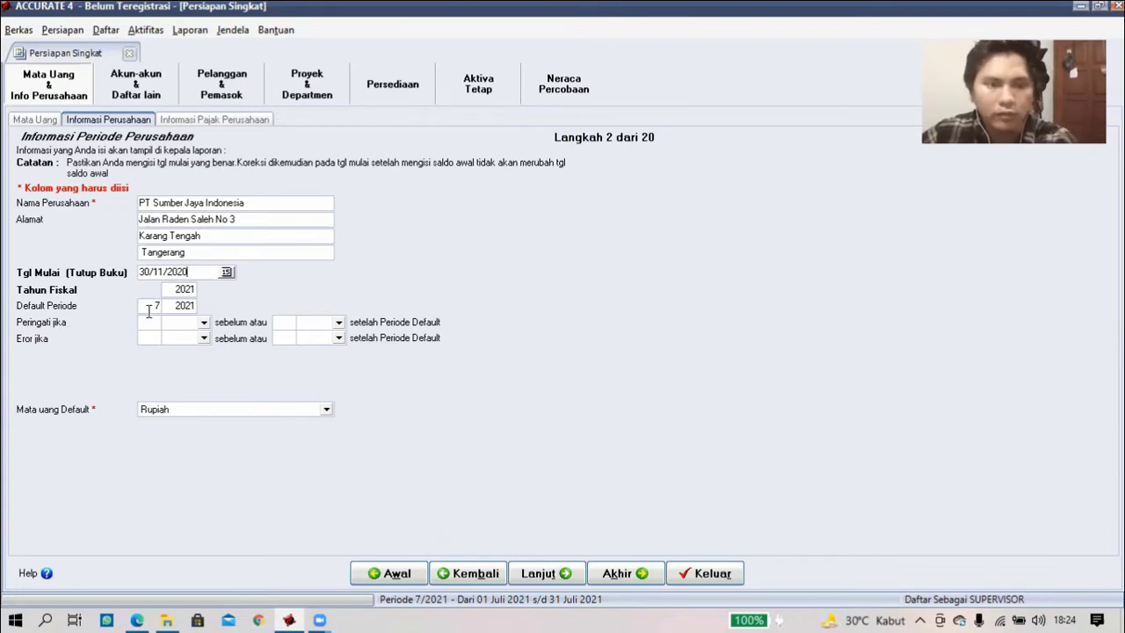
click(281, 608)
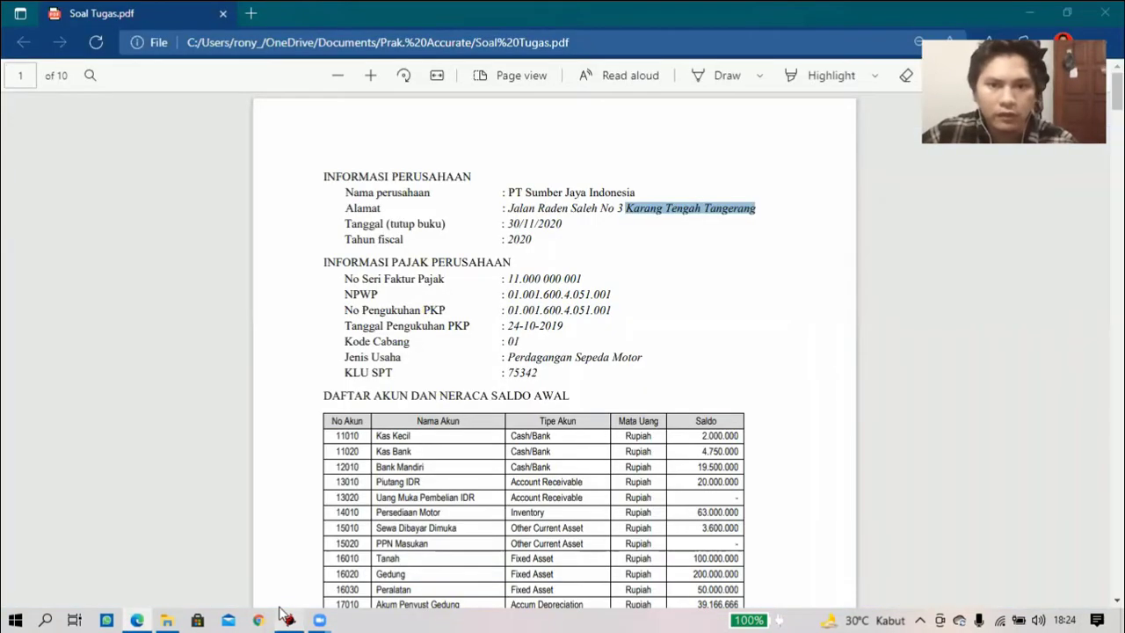
click(282, 612)
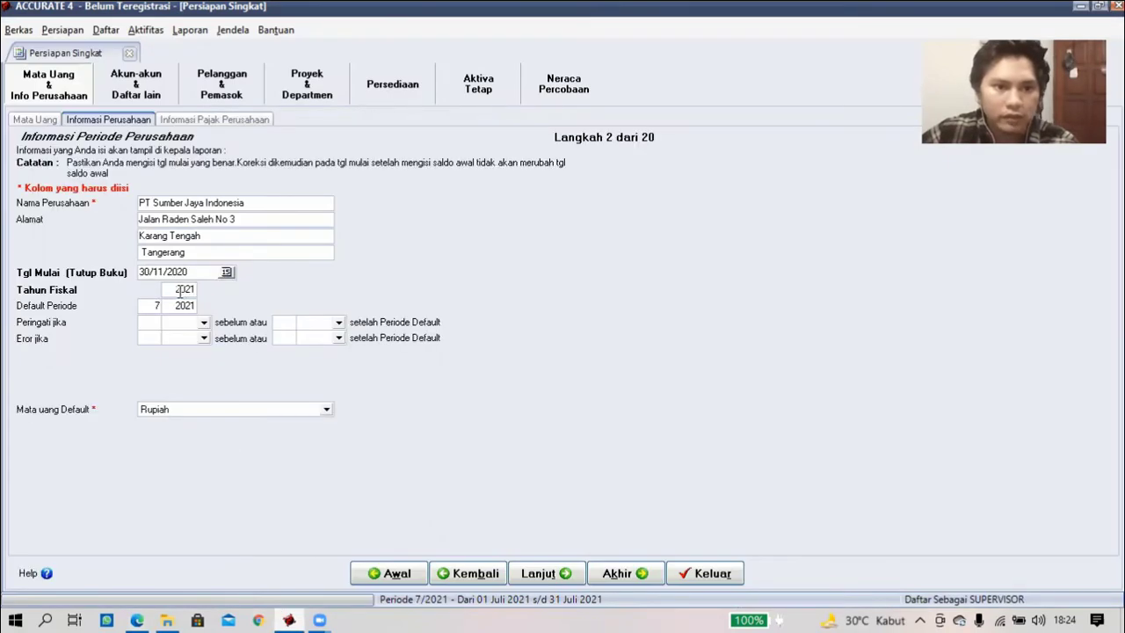
click(181, 291)
key(BackSpace)
key(BackSpace)
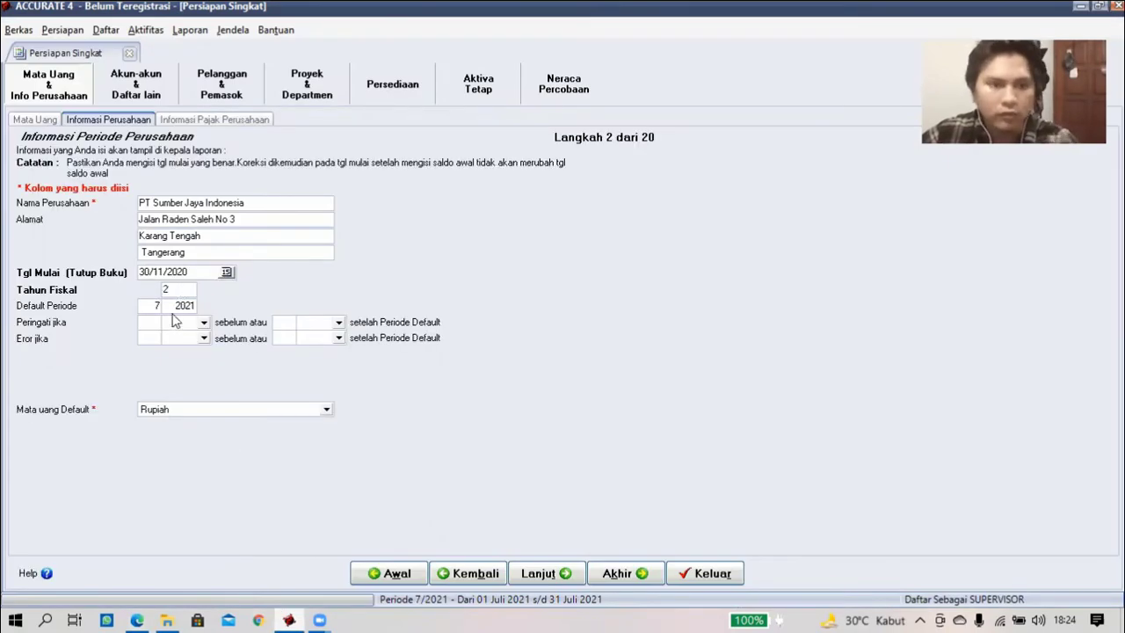
text(0)
- Set the default period to month 9 of 2020
click(155, 306)
text(7)
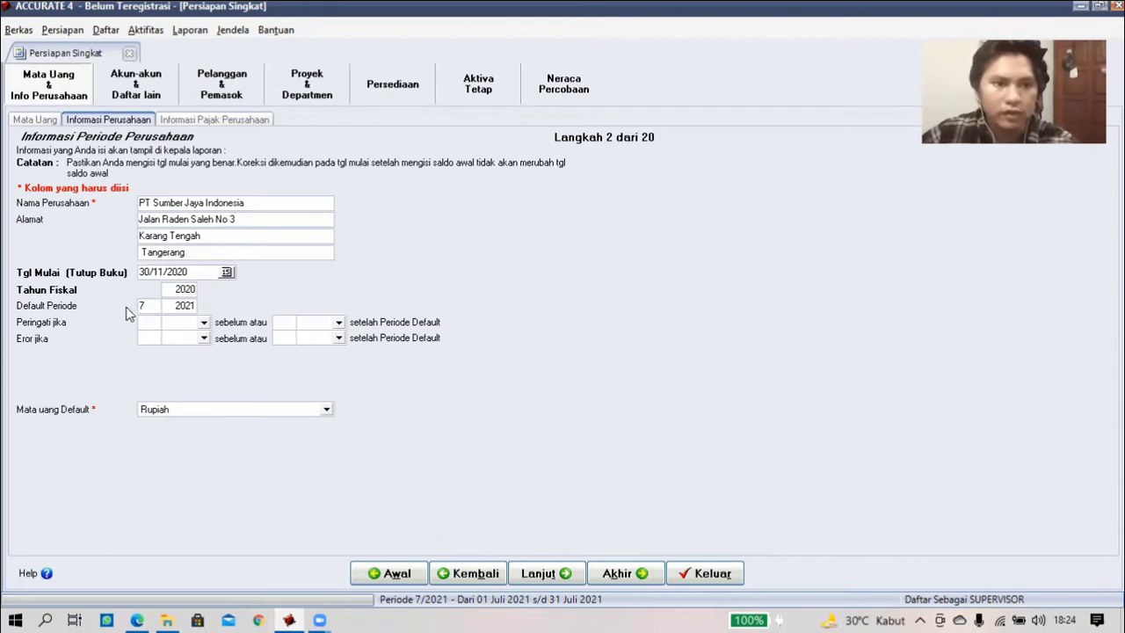
drag(130, 313, 129, 322)
key(BackSpace)
click(195, 306)
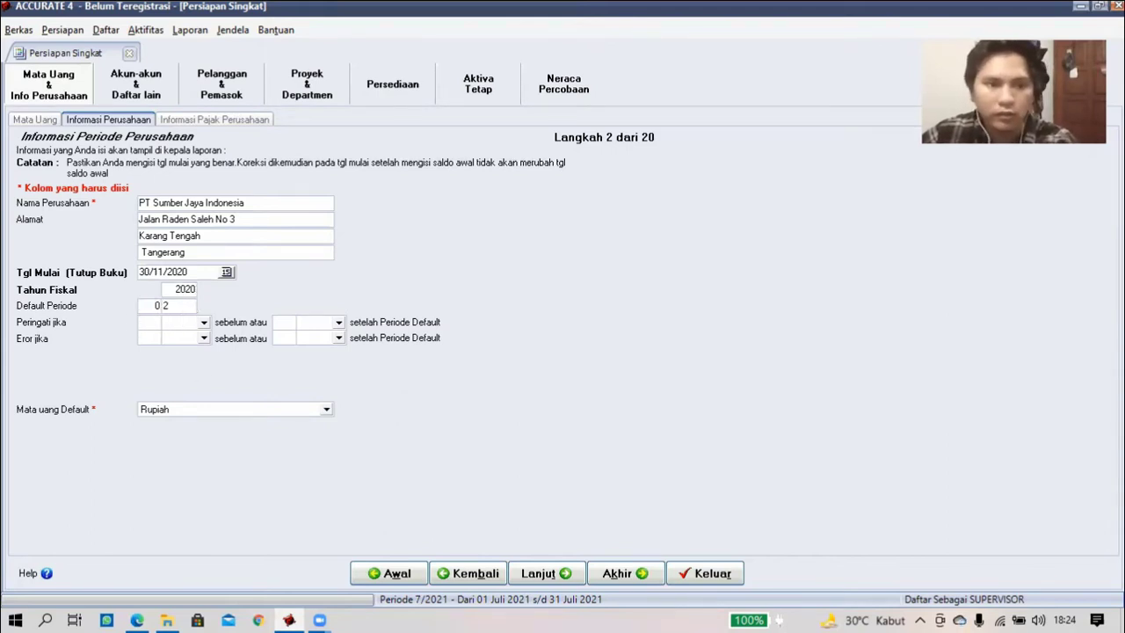
text(0)
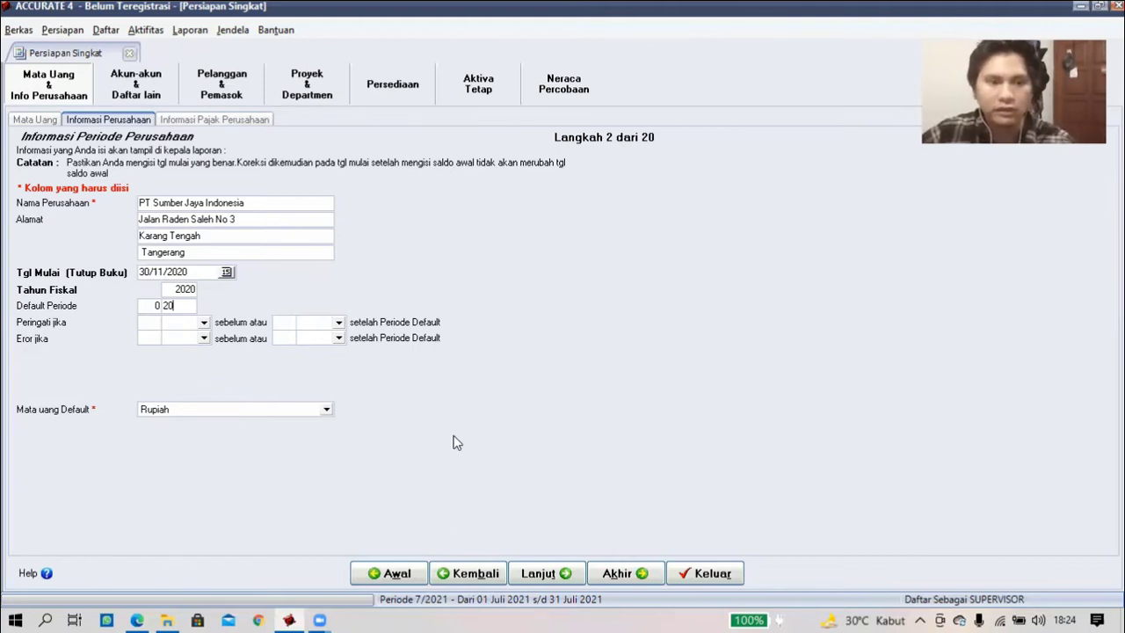
click(159, 306)
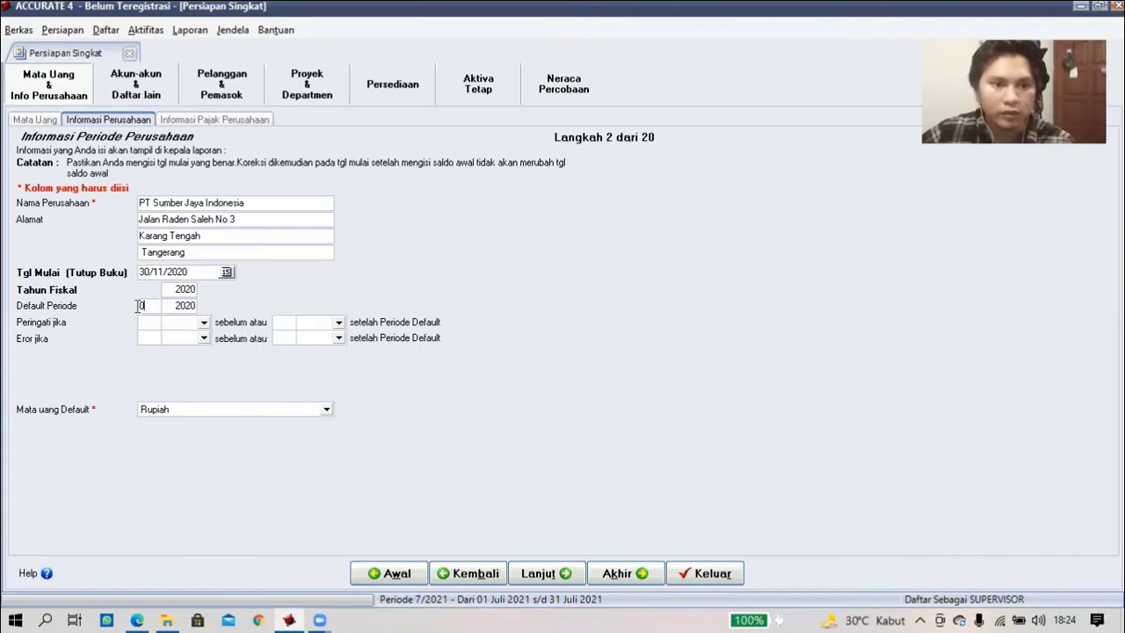
text(1)
text(9)
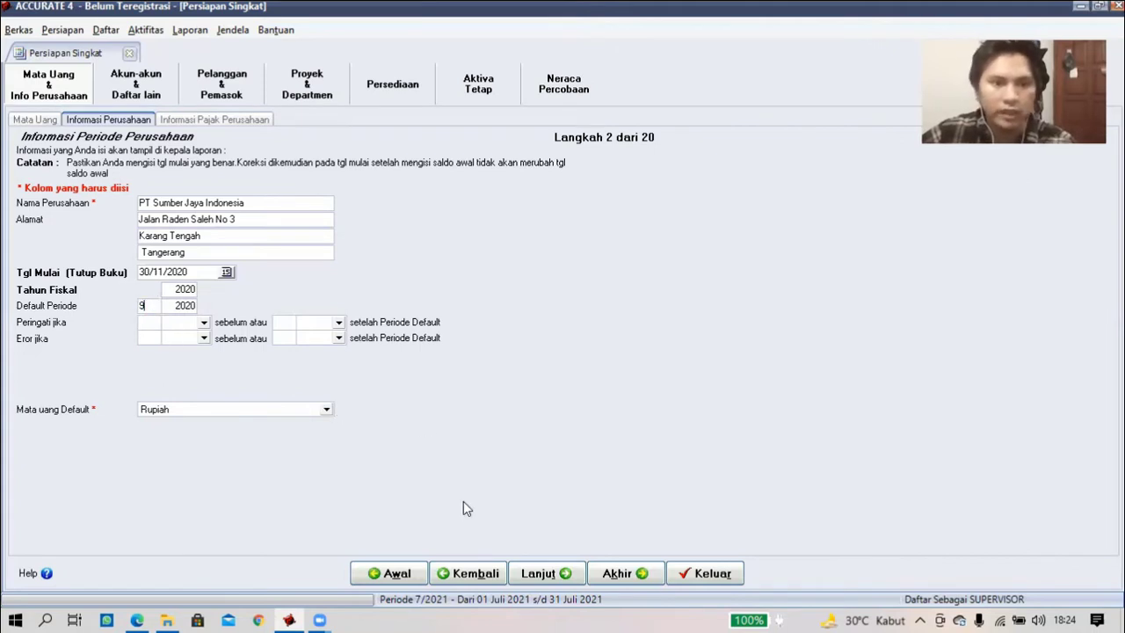
click(524, 571)
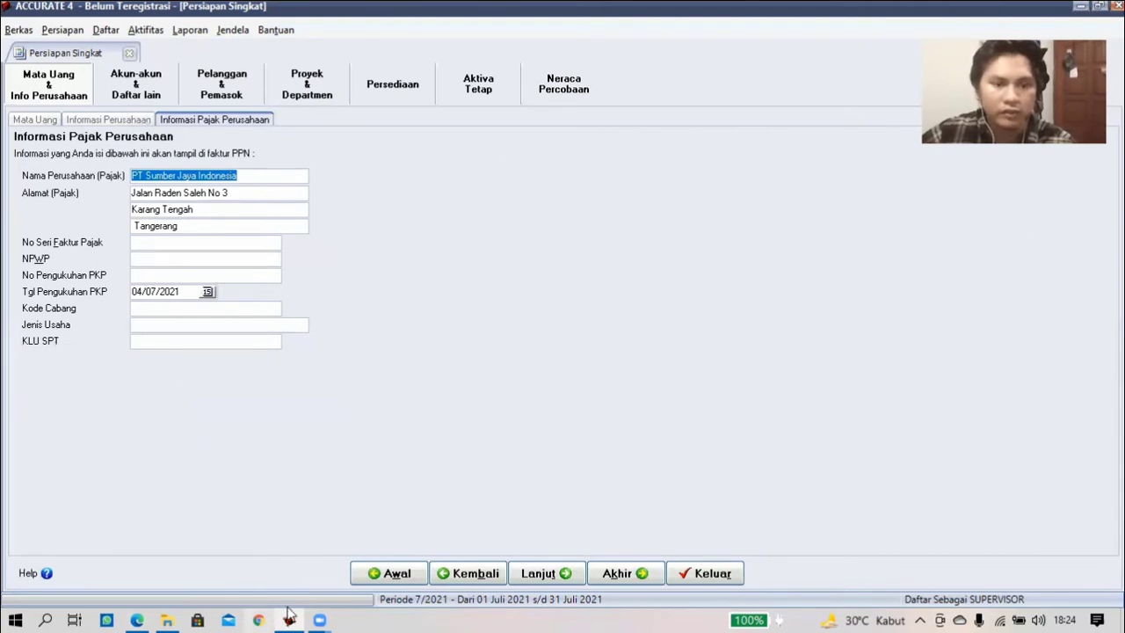
- Copy the tax invoice serial number 11.000 000 001 from the PDF into its field
key(alt+Tab)
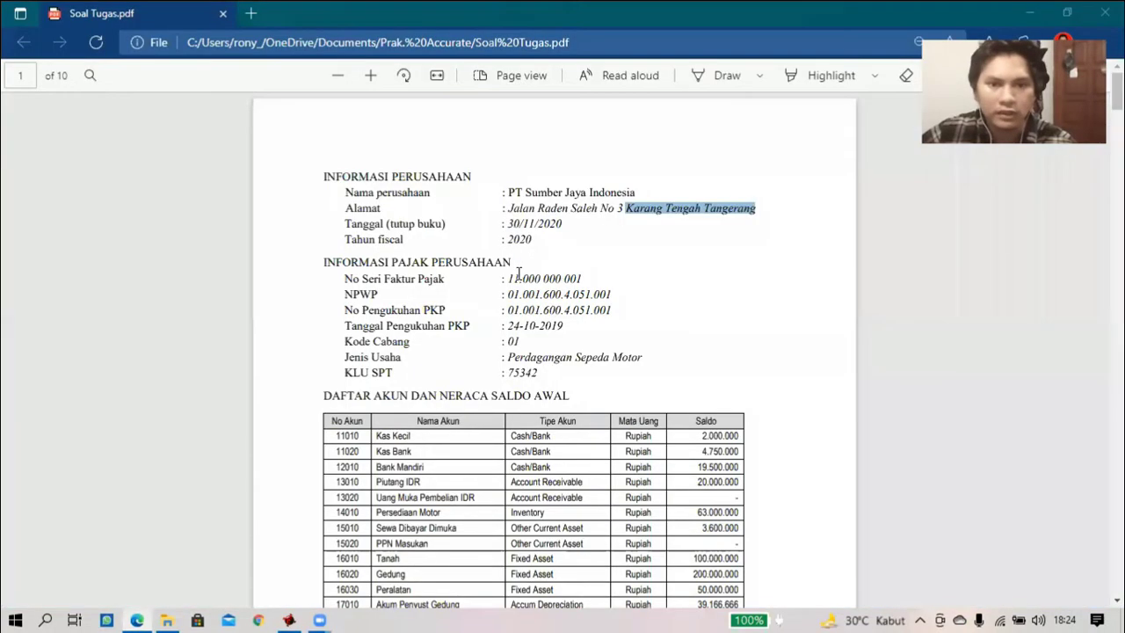
double_click(584, 280)
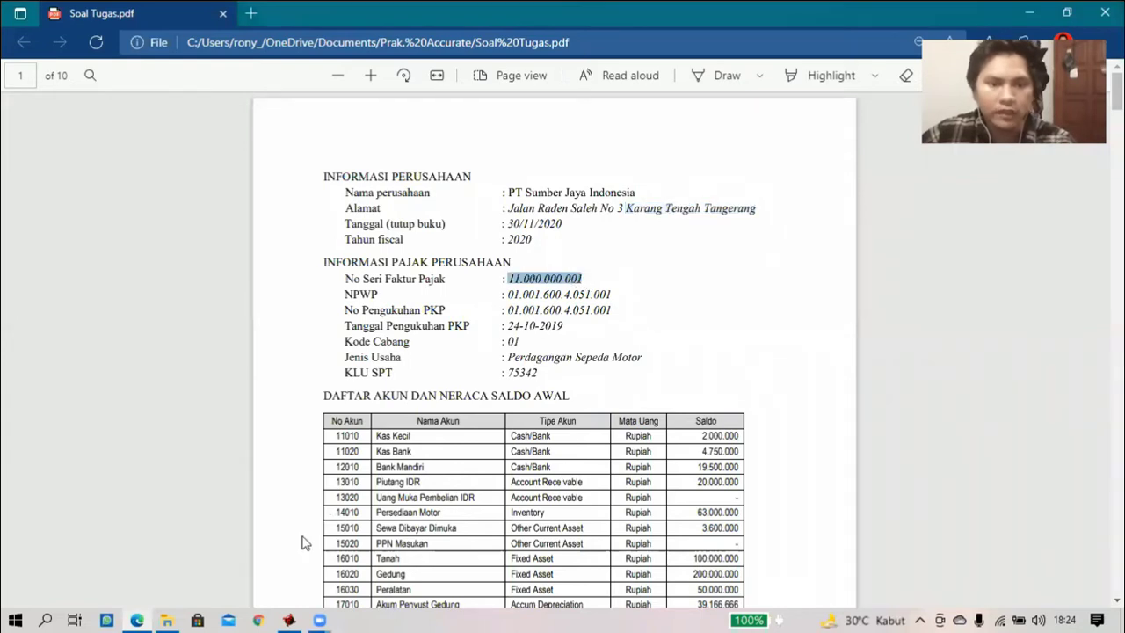
click(289, 620)
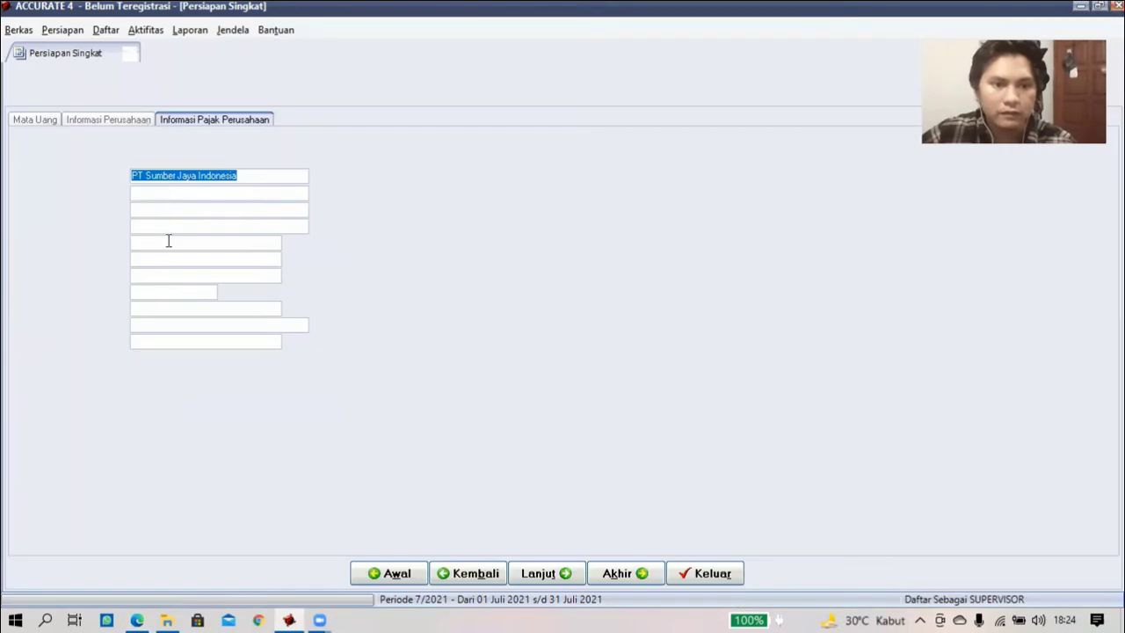
click(260, 301)
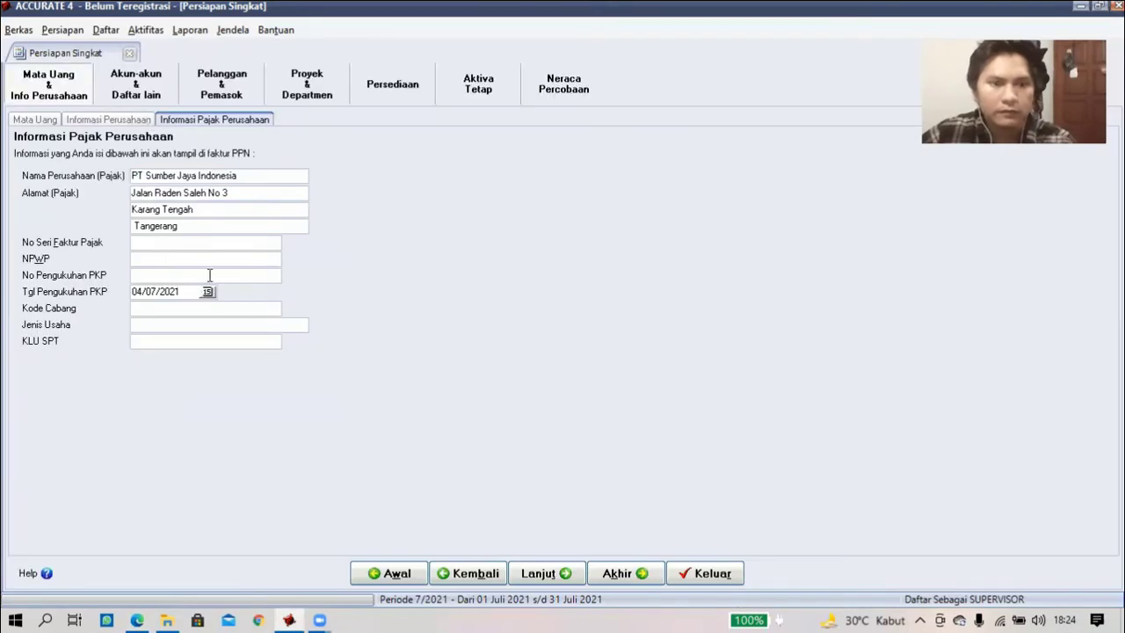
text(11.000 000 001)
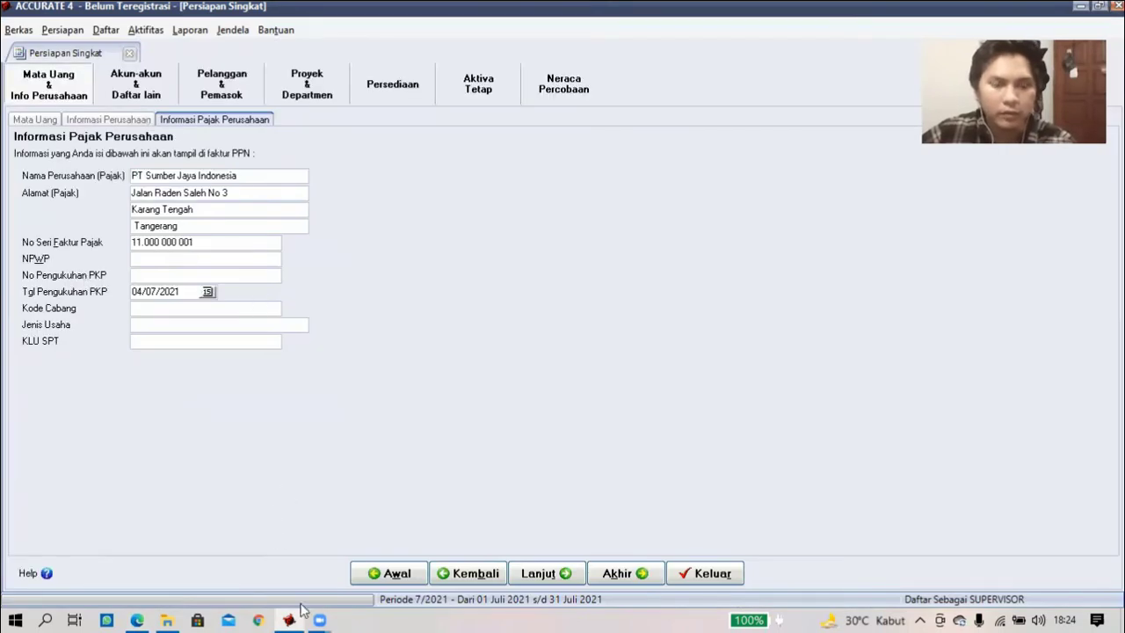
key(alt+Tab)
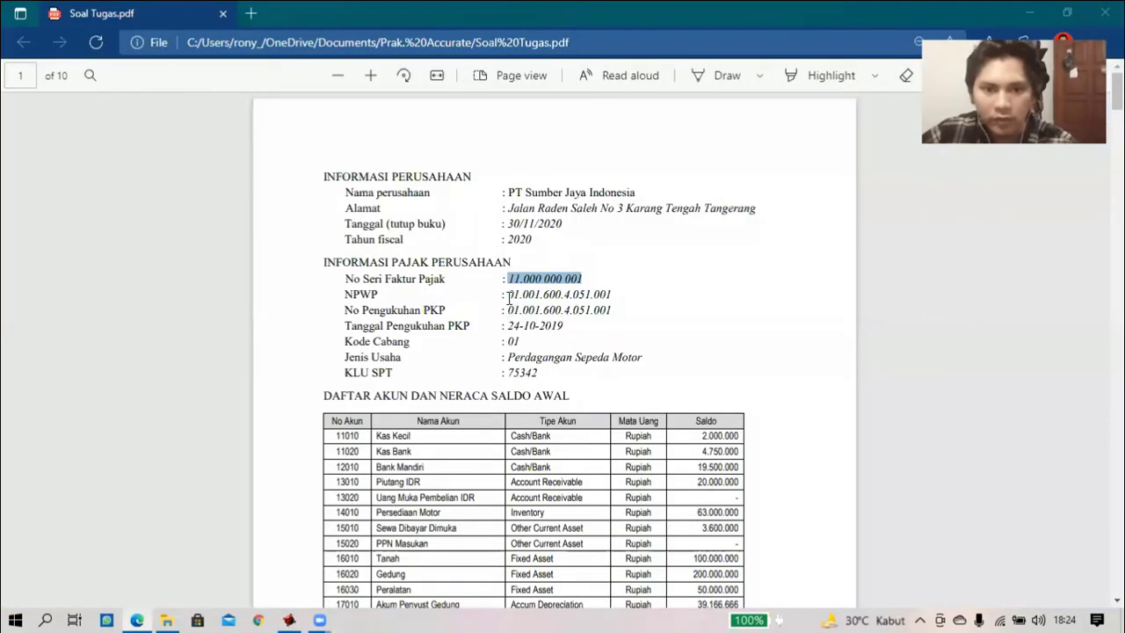
click(517, 297)
double_click(611, 297)
key(ctrl+c)
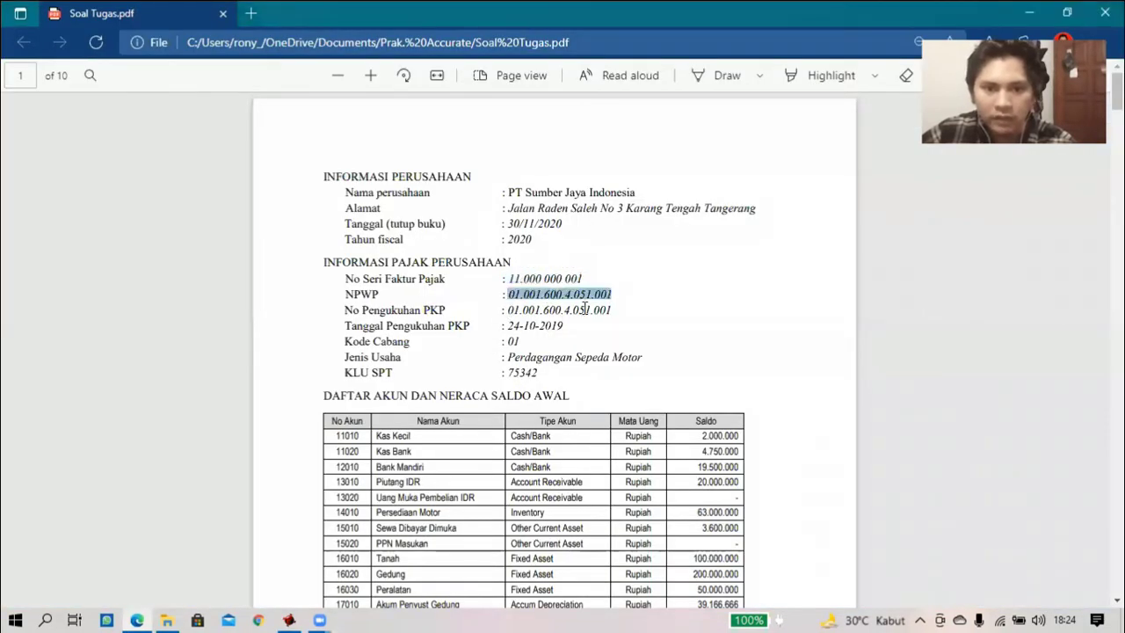
click(292, 617)
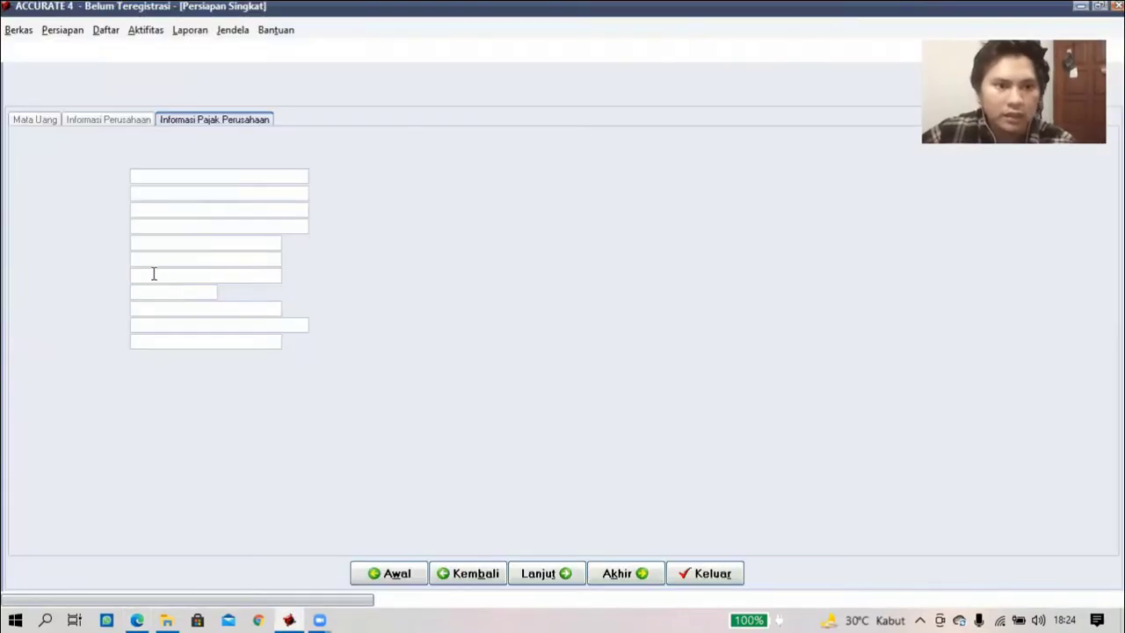
click(152, 263)
key(ctrl+v)
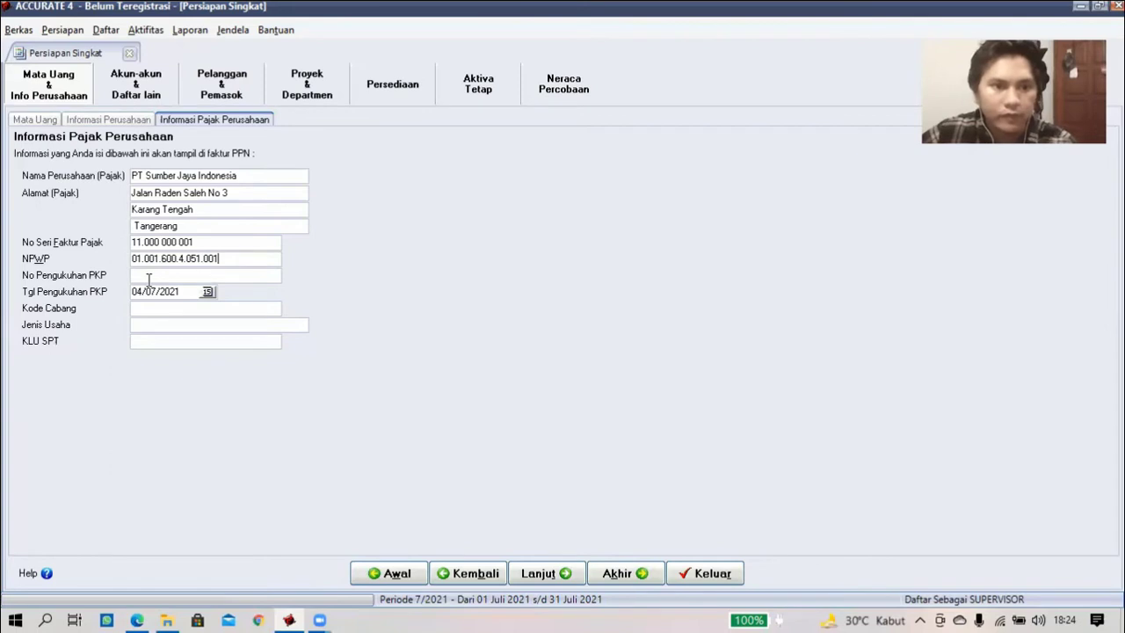
click(150, 279)
key(ctrl+v)
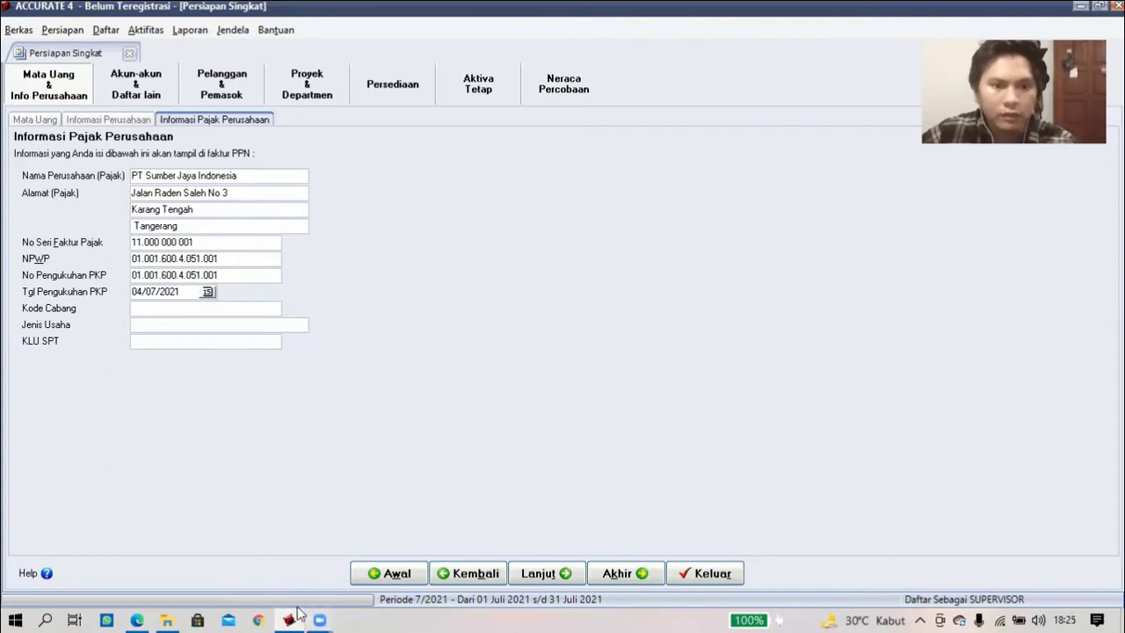
click(297, 613)
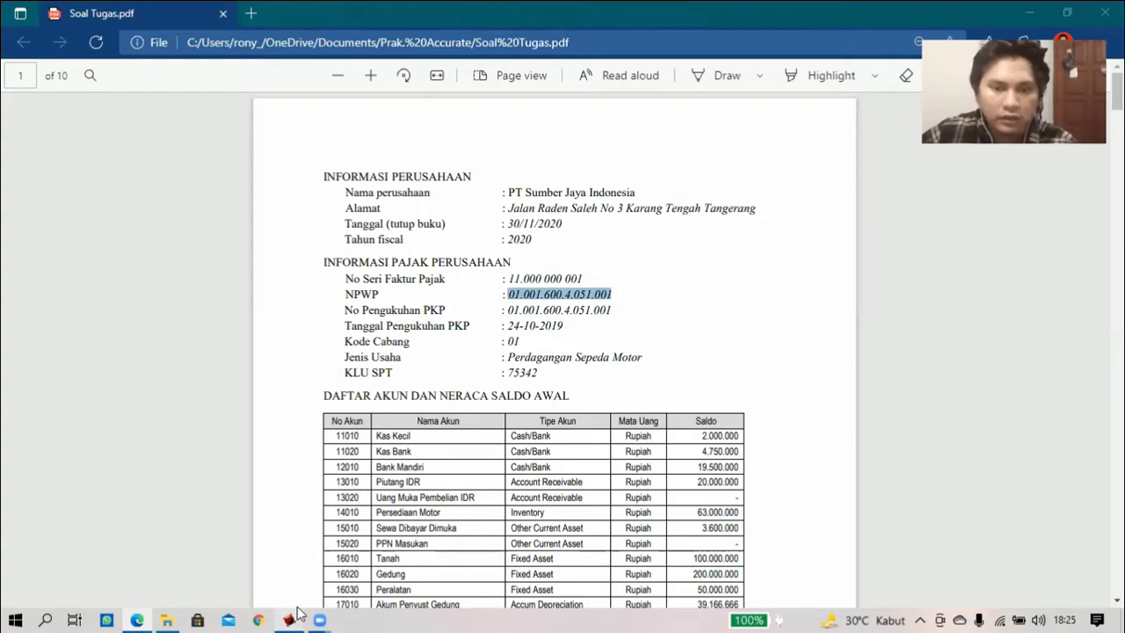
click(297, 612)
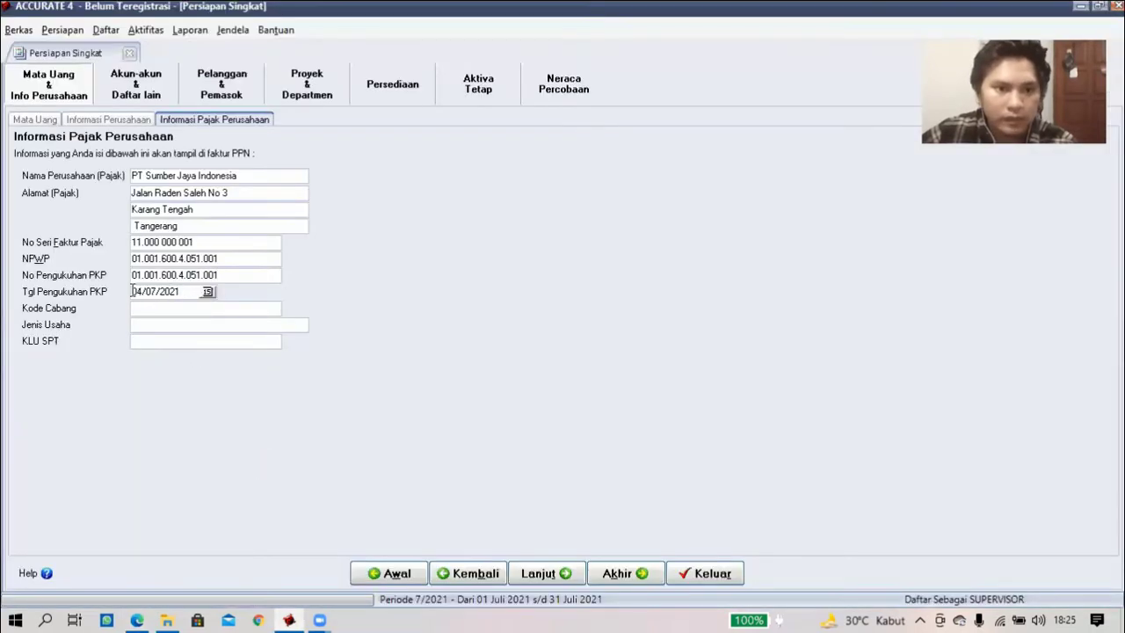
- Enter PKP date 24/10/2019, branch code 01 and business type Perdagangan Sepeda Motor
click(133, 291)
text(24/)
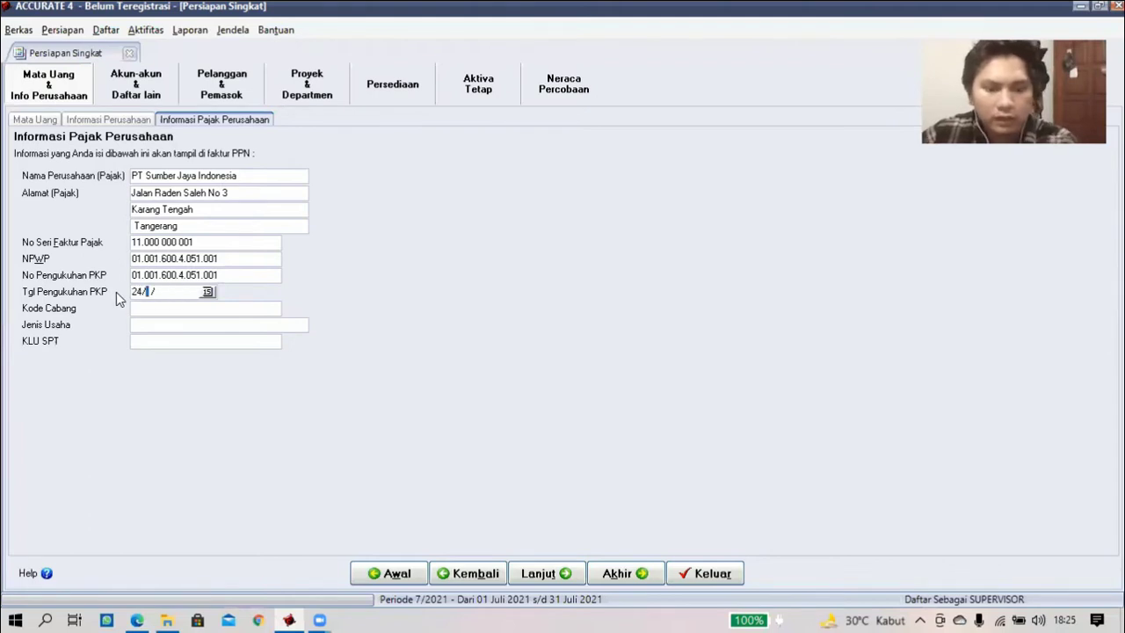
text(10/)
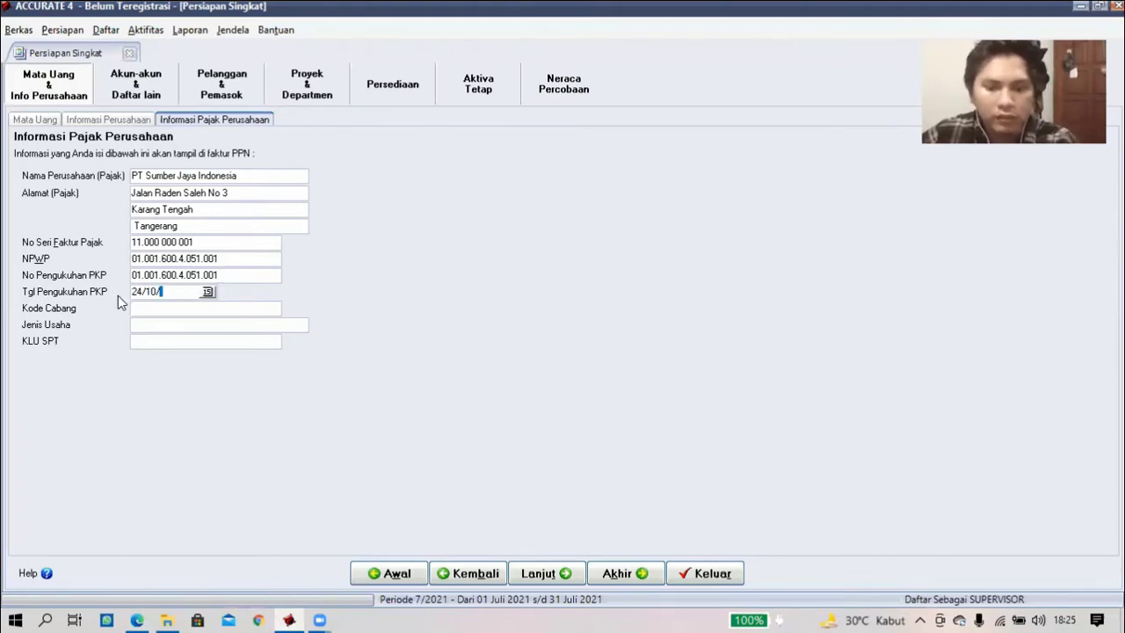
text(2019)
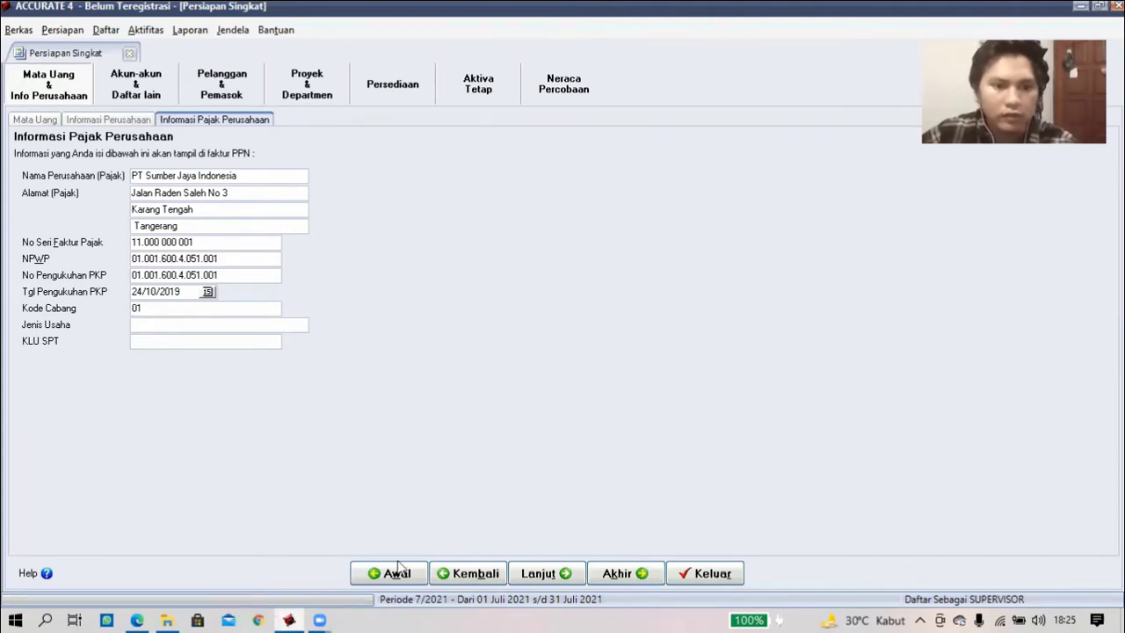
key(alt+Tab)
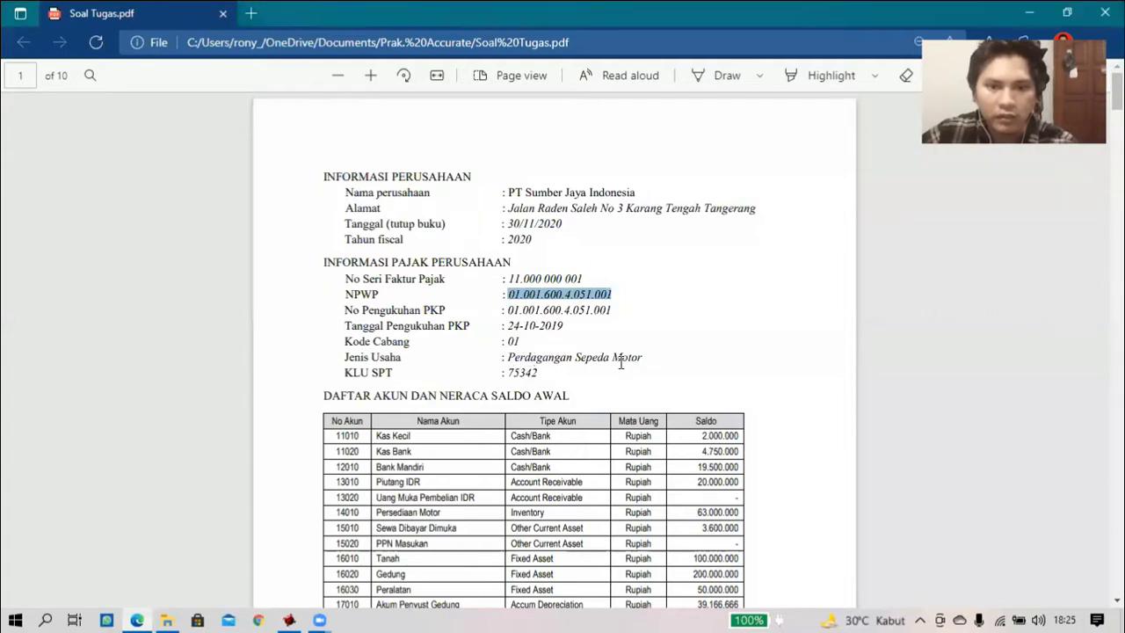
drag(510, 359, 646, 360)
key(ctrl+c)
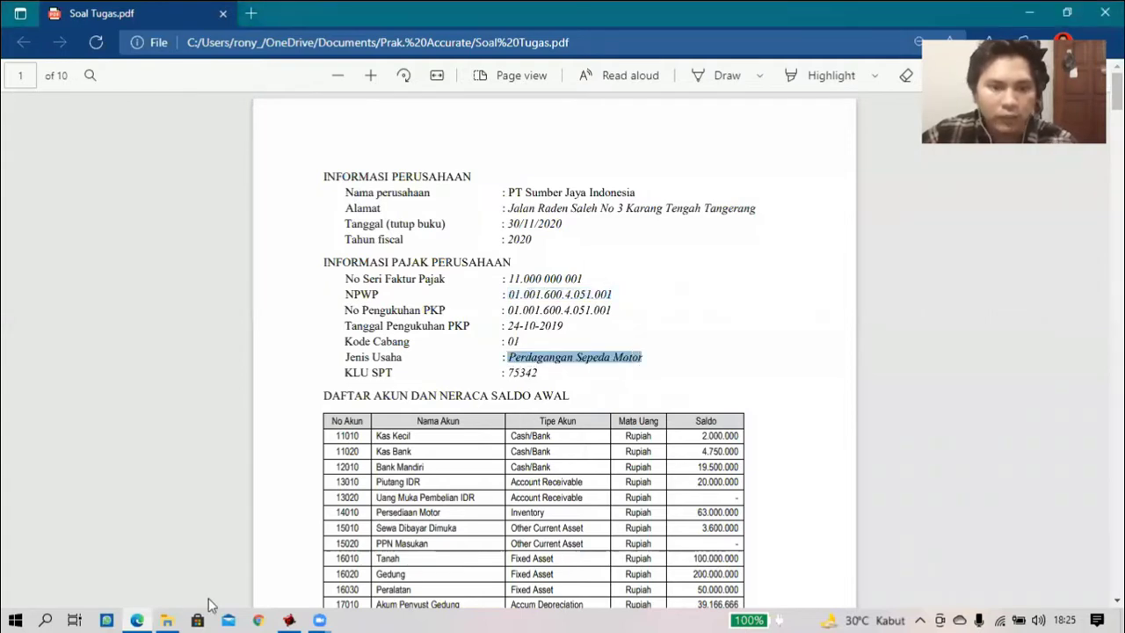
key(alt+Tab)
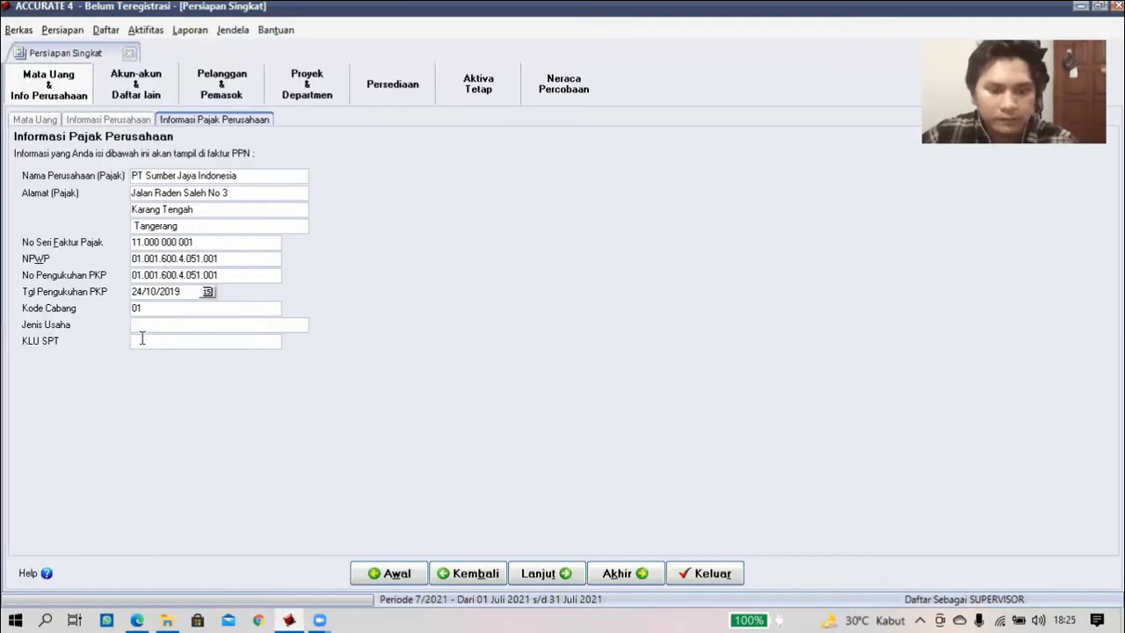
key(ctrl+v)
key(Tab)
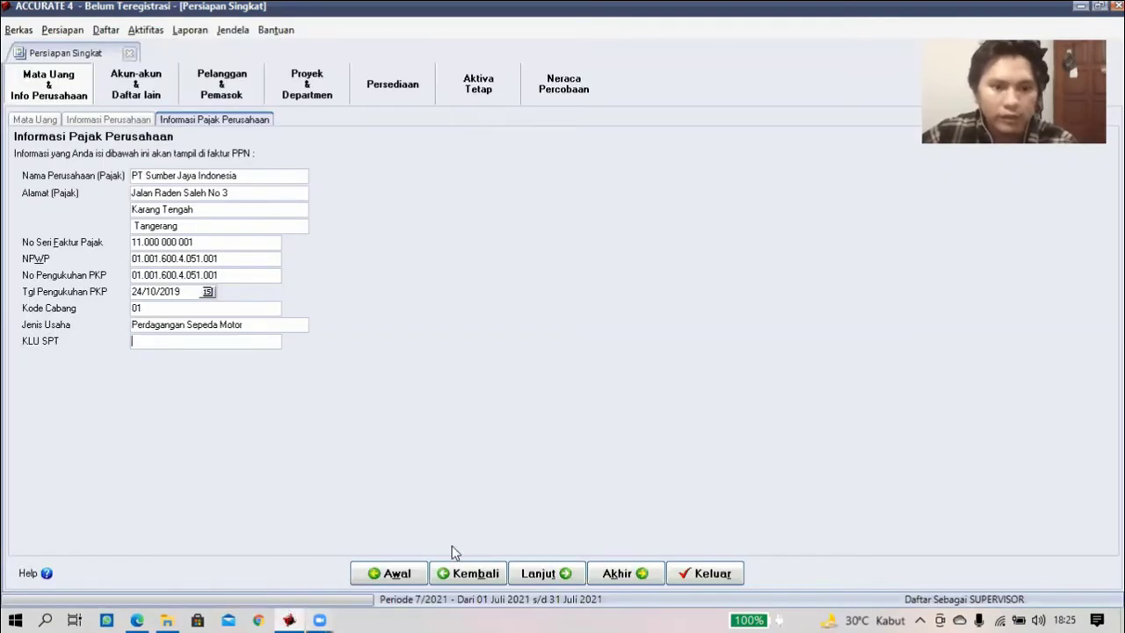
- Paste the KLU SPT code 75342 from the PDF
key(alt+Tab)
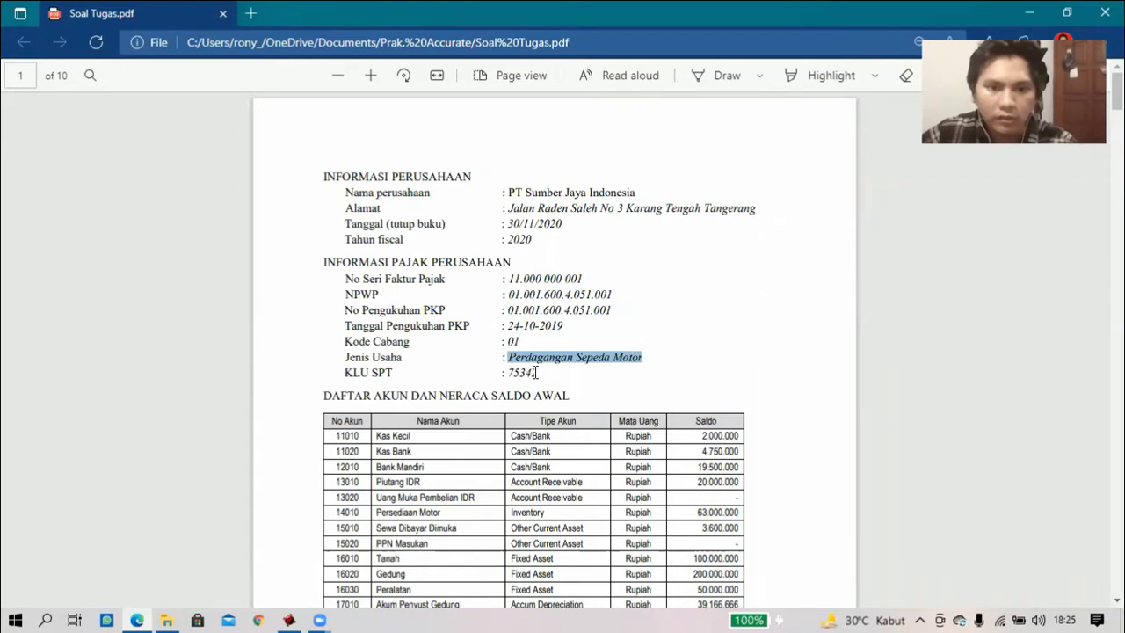
drag(511, 376, 536, 373)
key(ctrl+c)
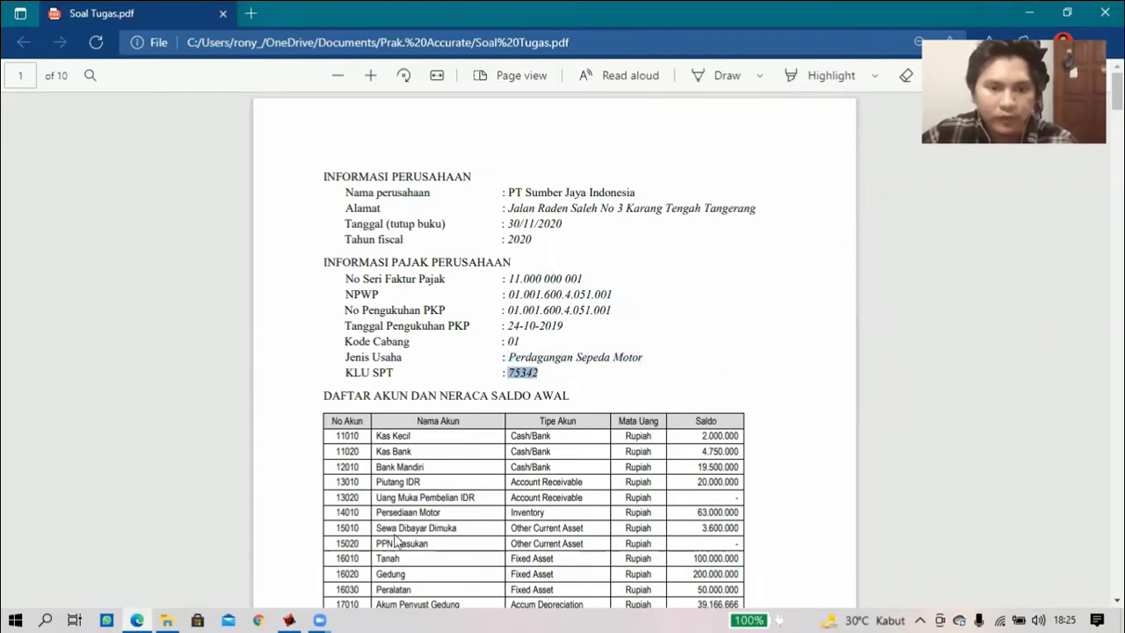
click(290, 618)
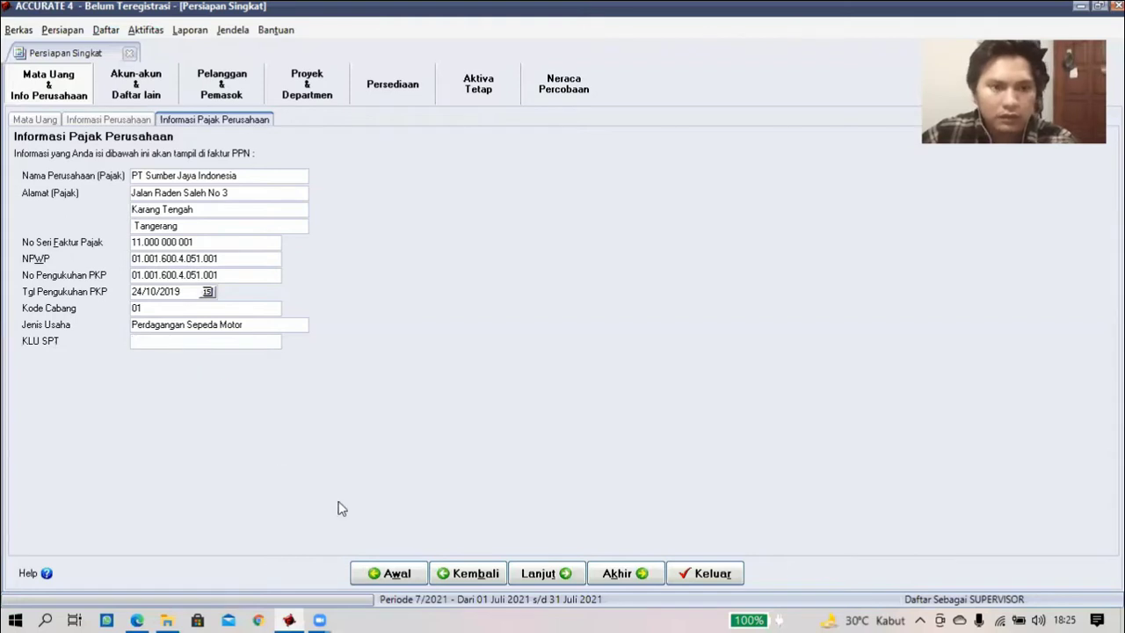
key(ctrl+v)
- Go to the account list and delete preset accounts starting with 110302
click(545, 576)
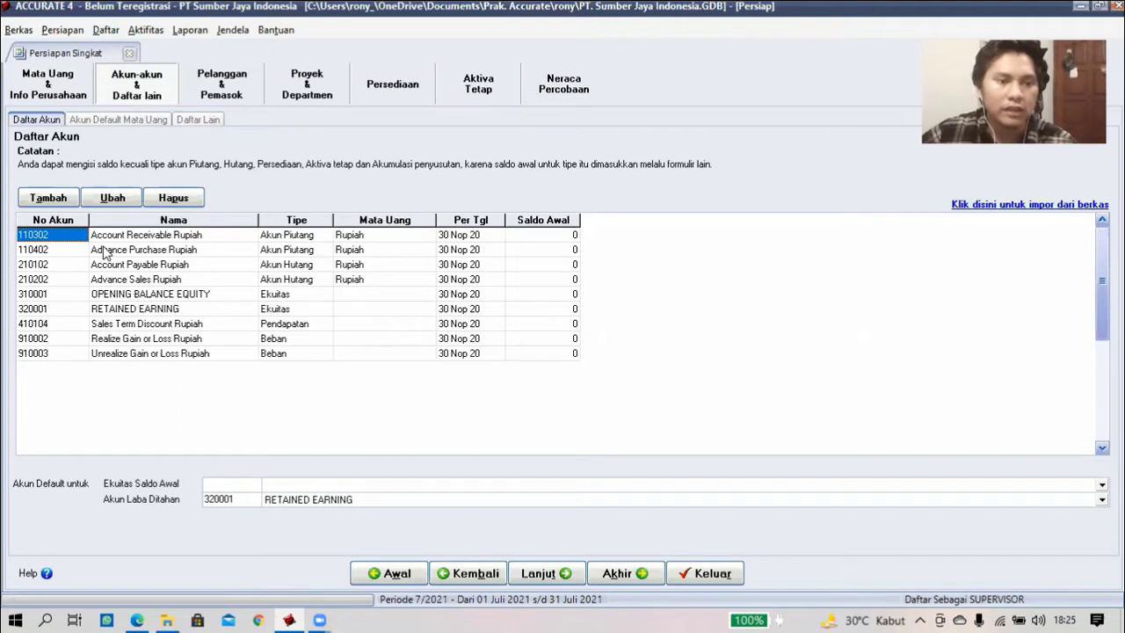
click(100, 311)
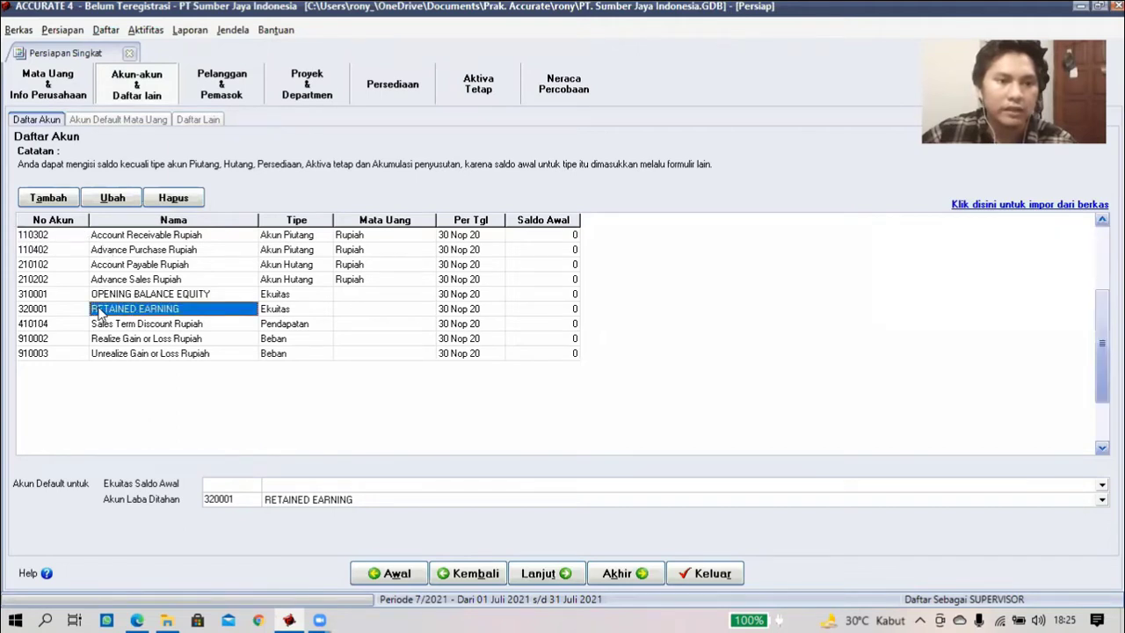
click(58, 239)
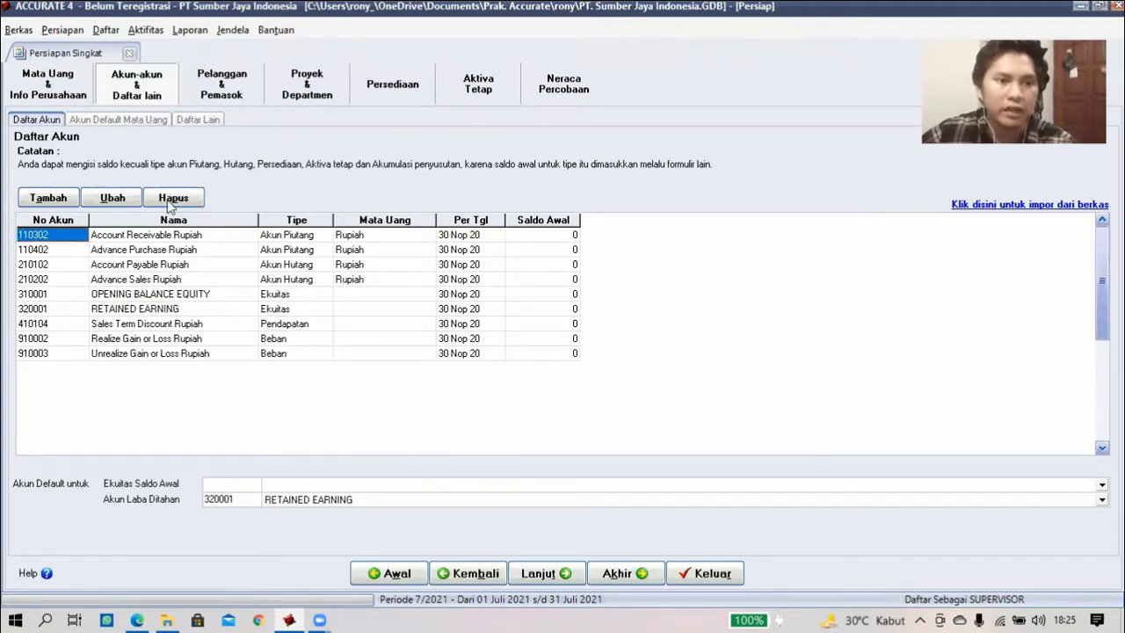
click(172, 198)
key(Return)
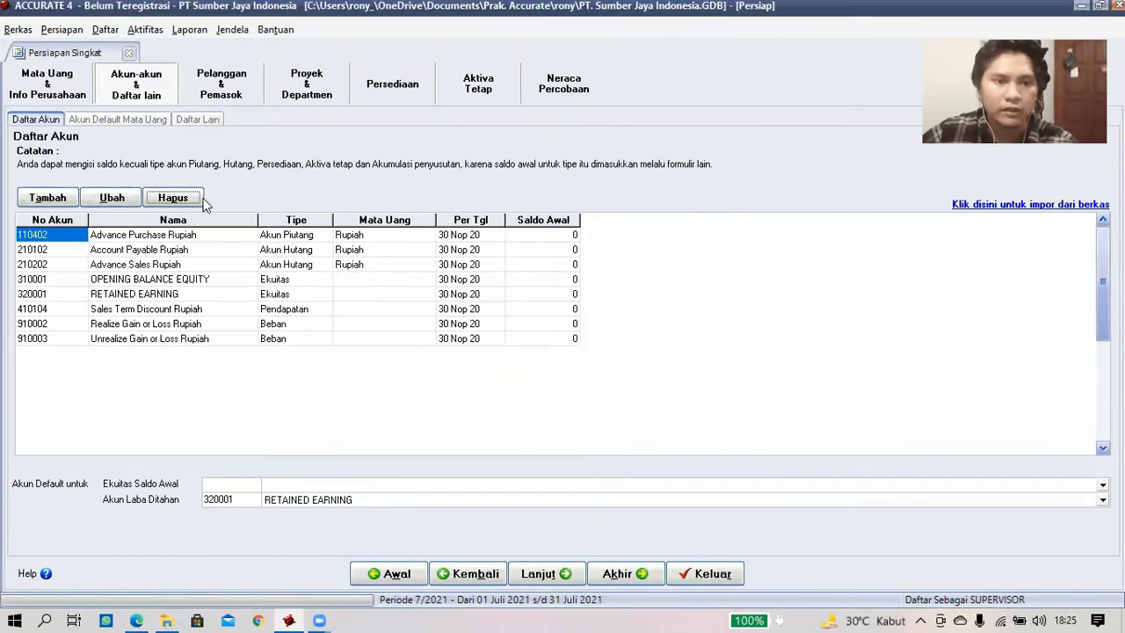
click(198, 200)
click(522, 350)
click(522, 350)
click(196, 200)
click(522, 351)
click(198, 200)
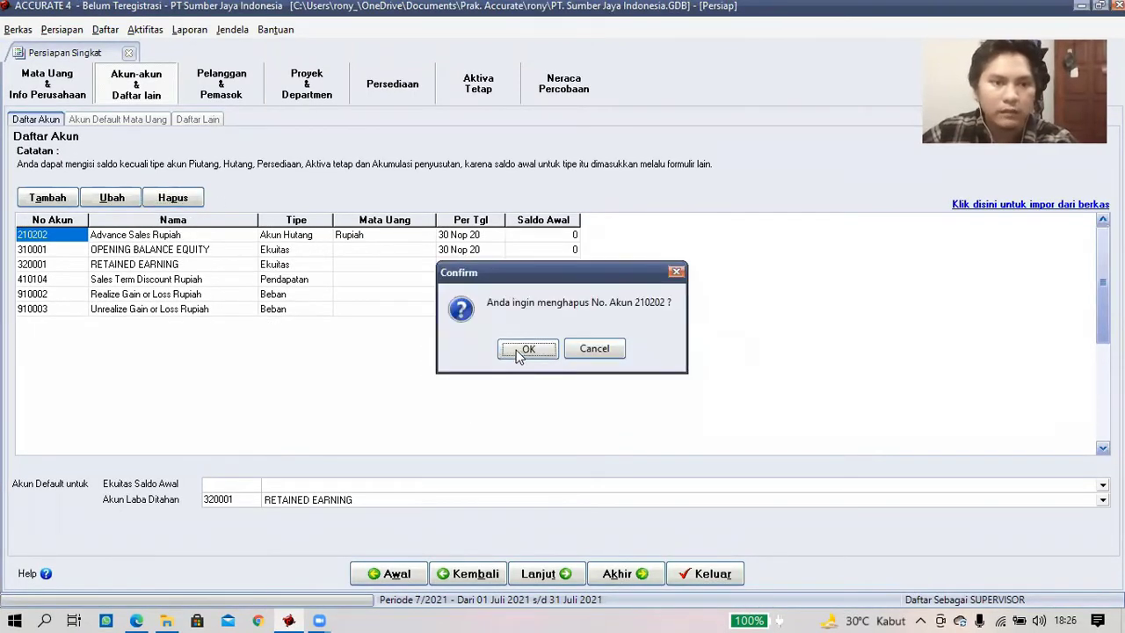
- Delete the remaining preset accounts through 910003, leaving only 320001 RETAINED EARNING
click(519, 351)
click(173, 198)
click(526, 350)
click(172, 198)
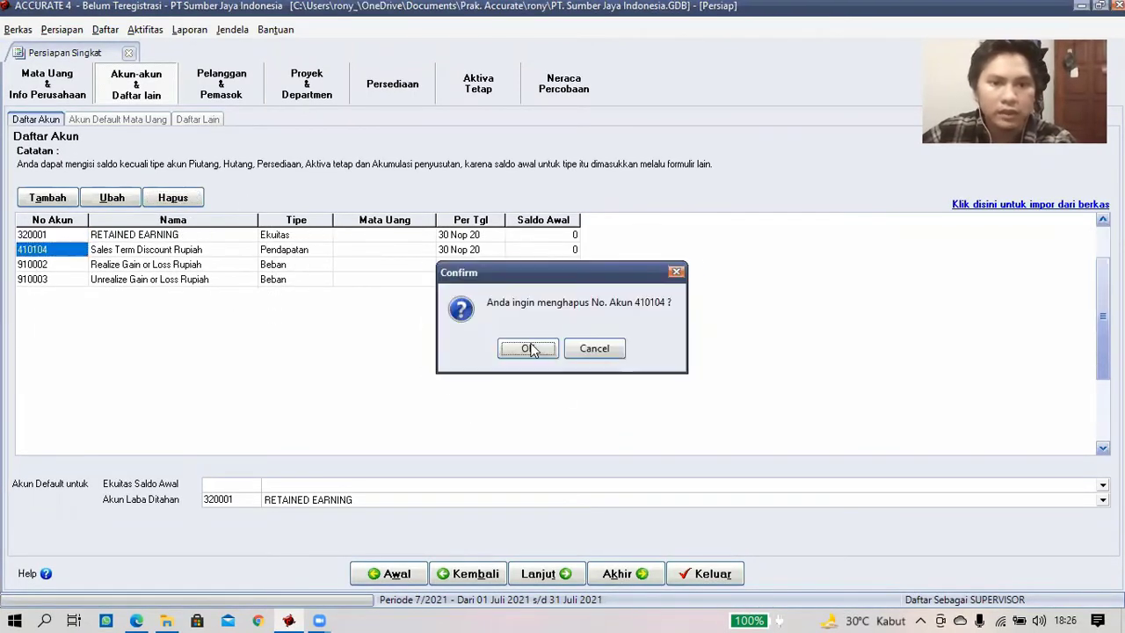
click(531, 349)
click(531, 349)
click(180, 198)
click(545, 352)
click(528, 352)
click(180, 197)
click(543, 352)
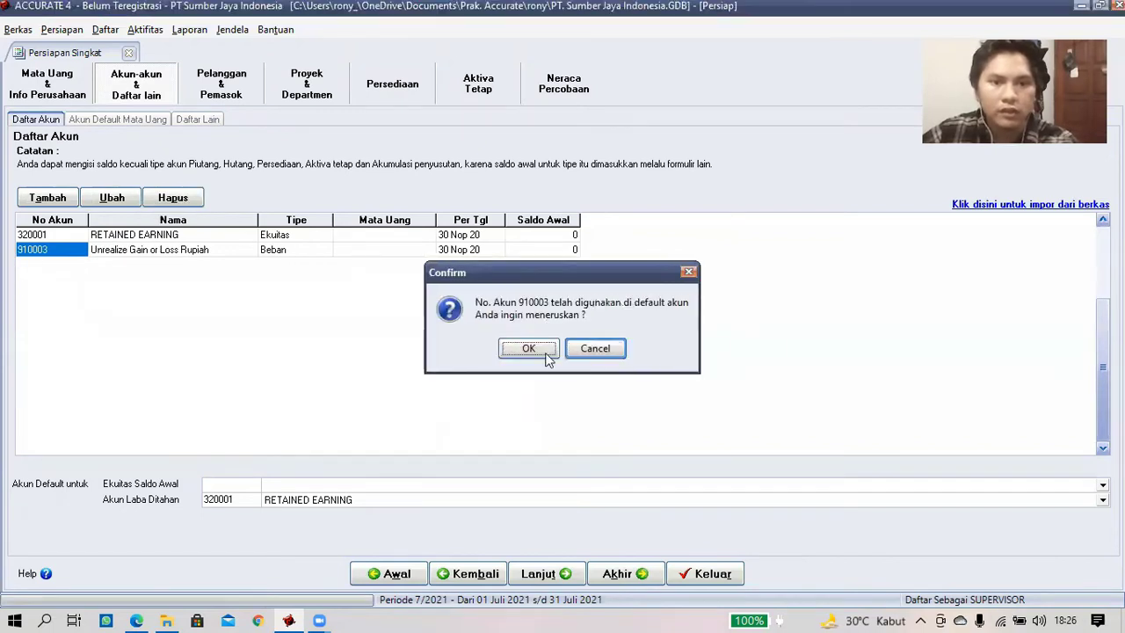
click(528, 350)
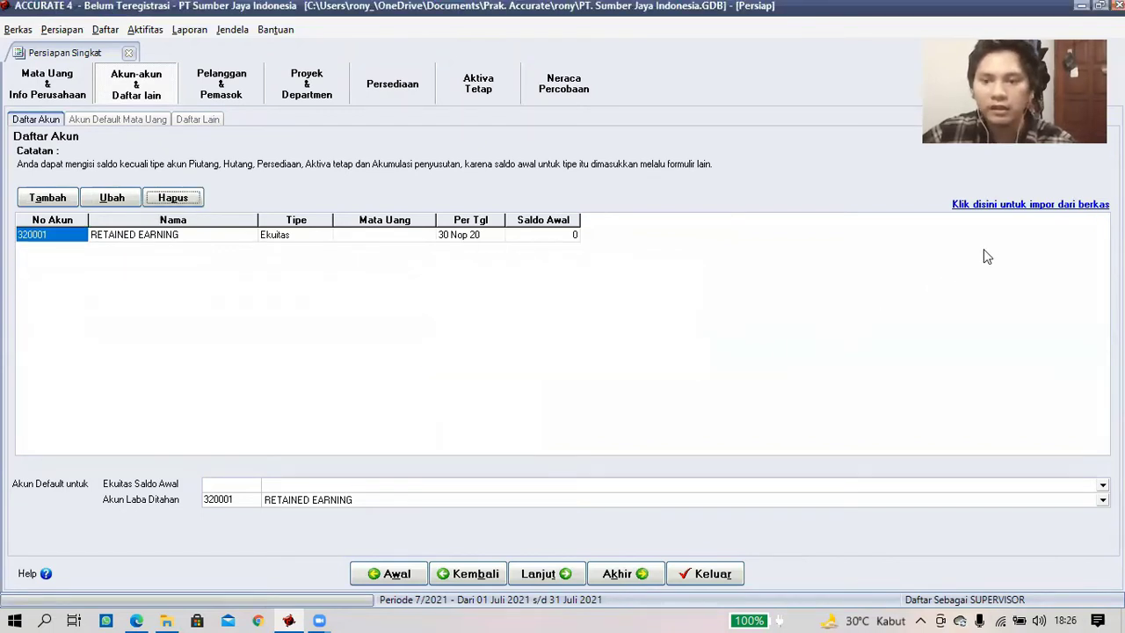
click(998, 205)
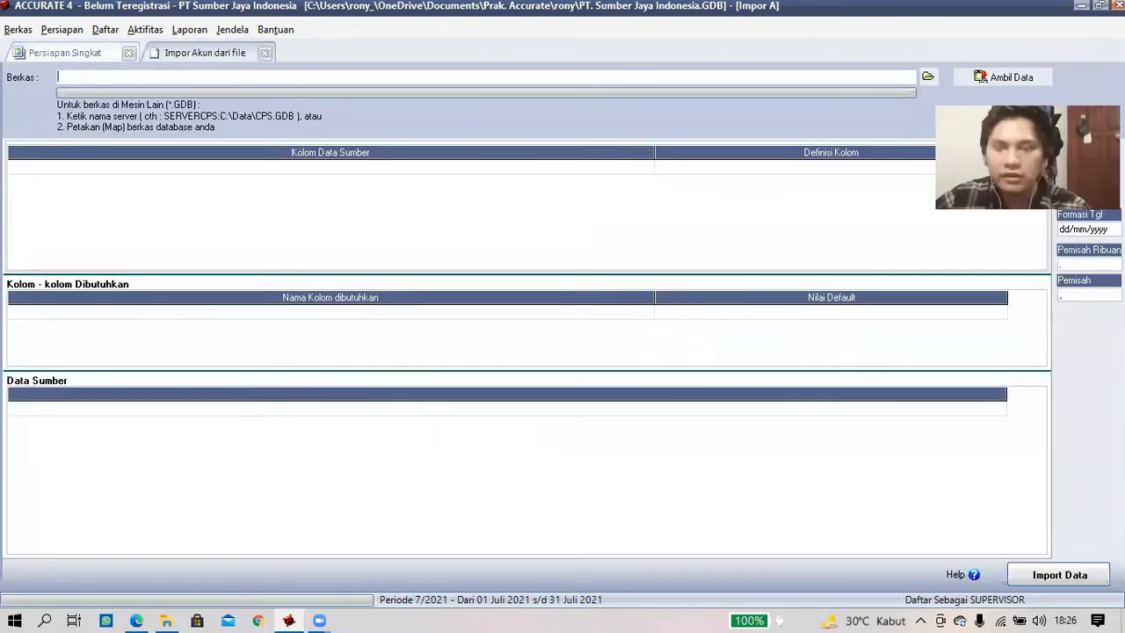
- Choose 1. daftar akun.xls, filtered to Excel (*.xls) files, as the account import source
click(927, 77)
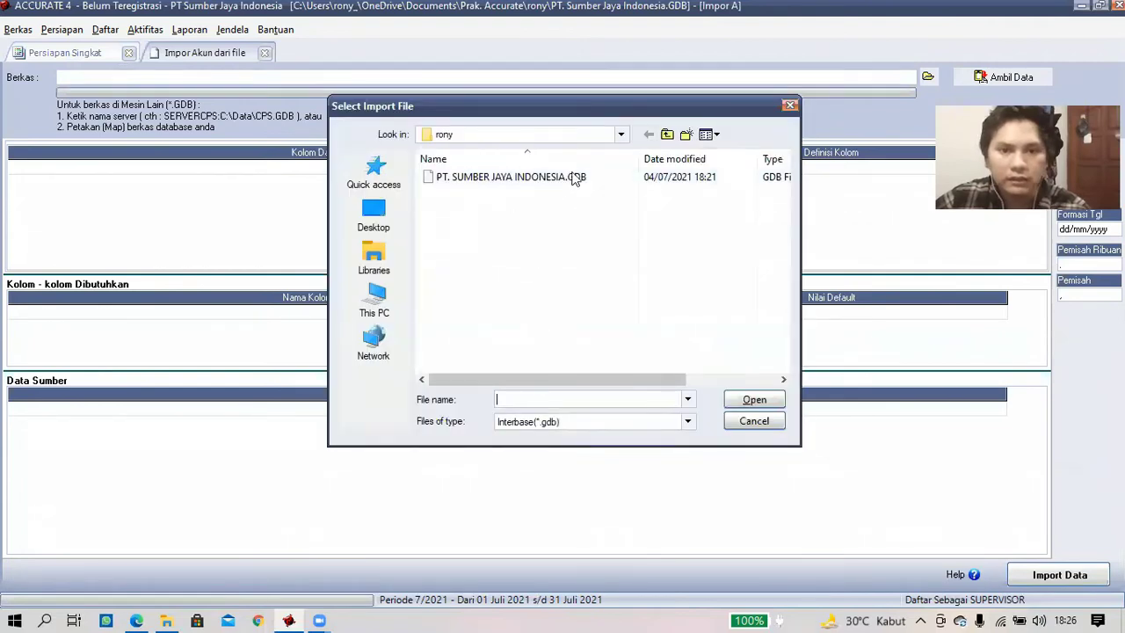
click(687, 423)
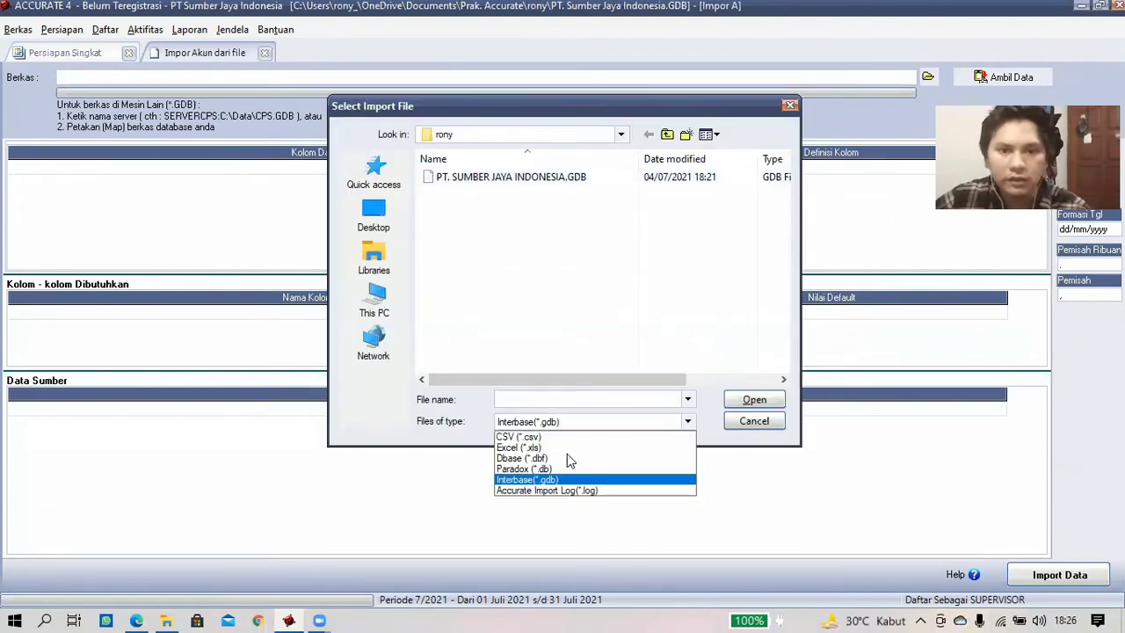
click(562, 448)
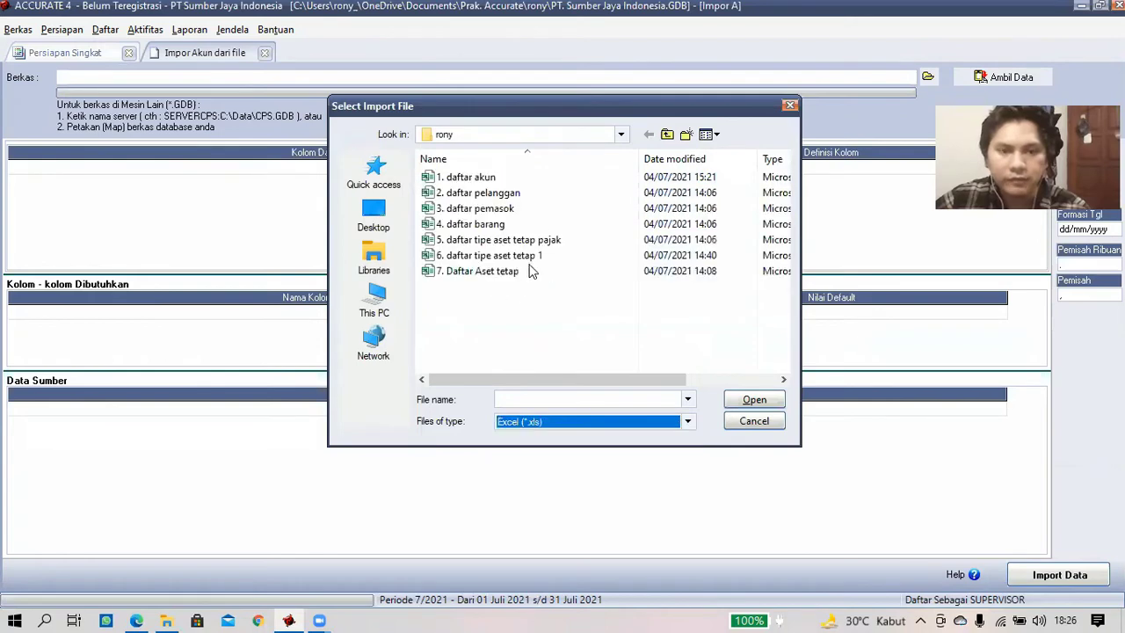
click(488, 179)
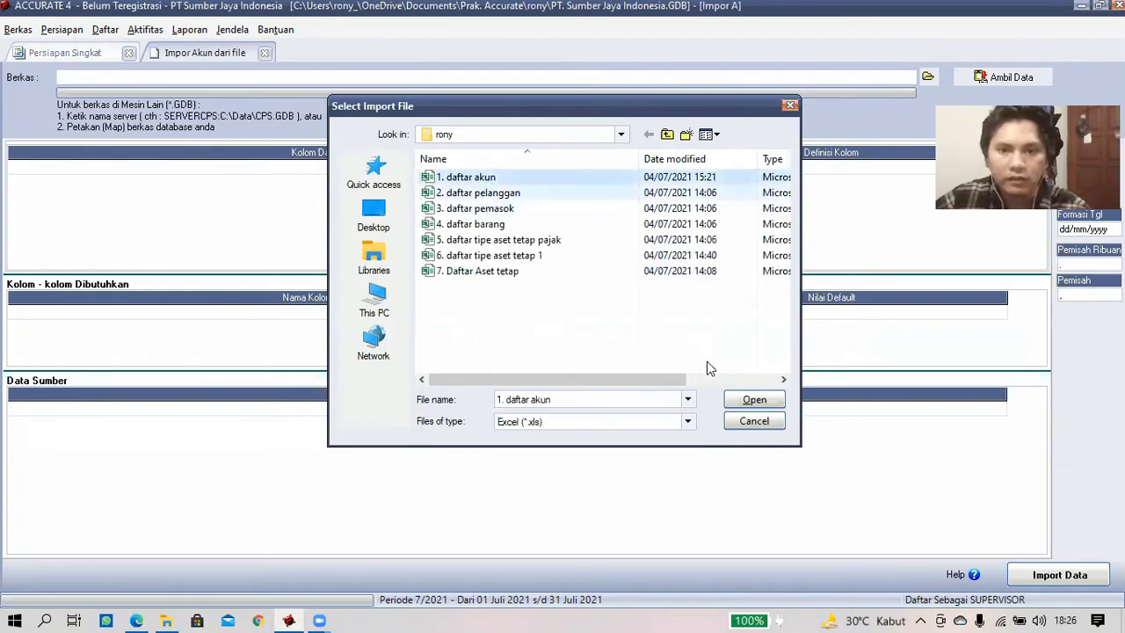
click(753, 400)
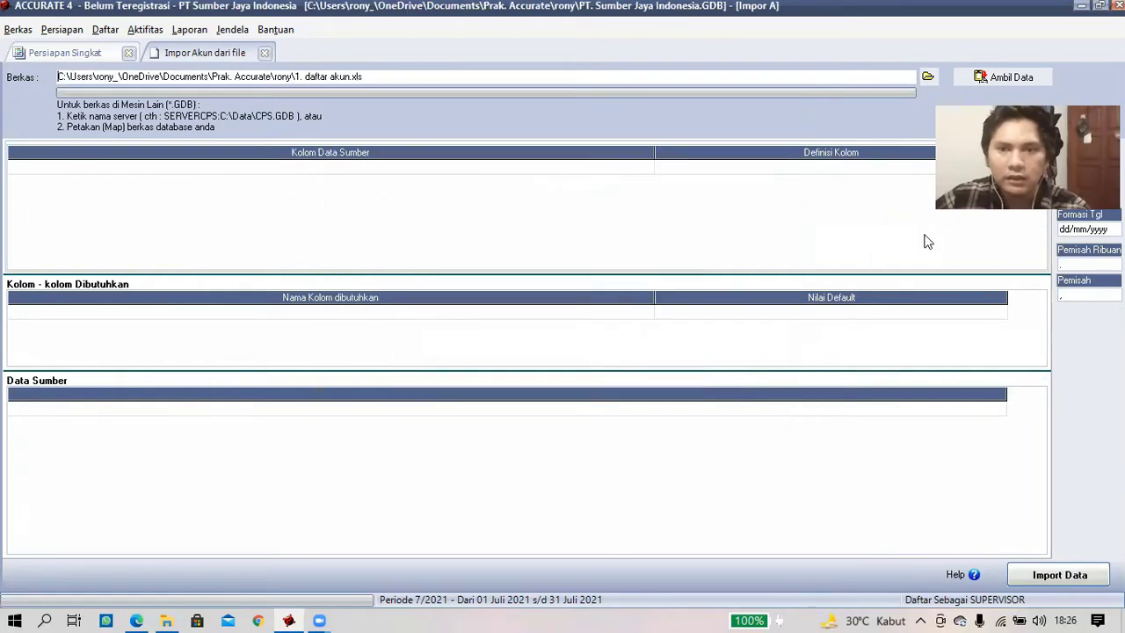
- Load the file's data and delete the No Akun header row so rows start at 11010 Kas Kecil
click(982, 78)
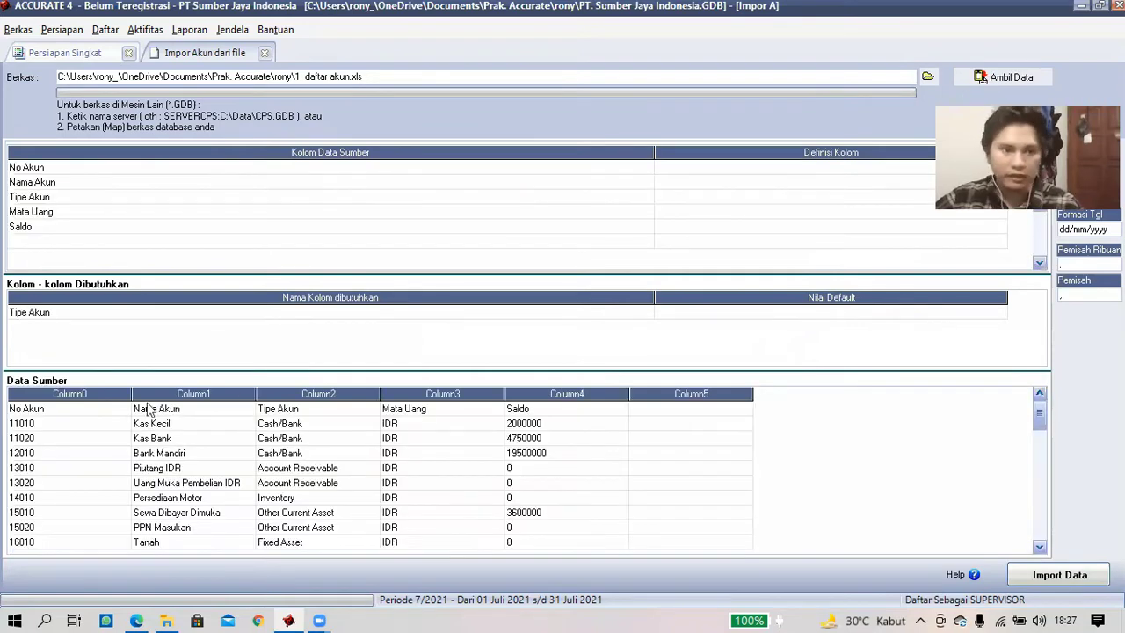
click(74, 409)
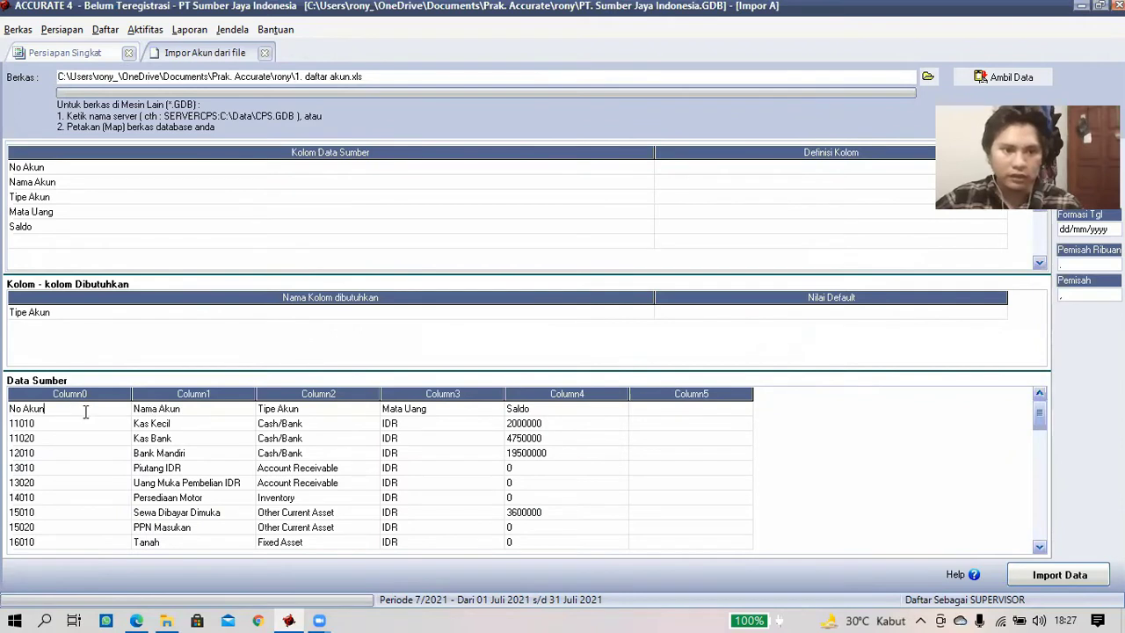
right_click(85, 411)
click(355, 379)
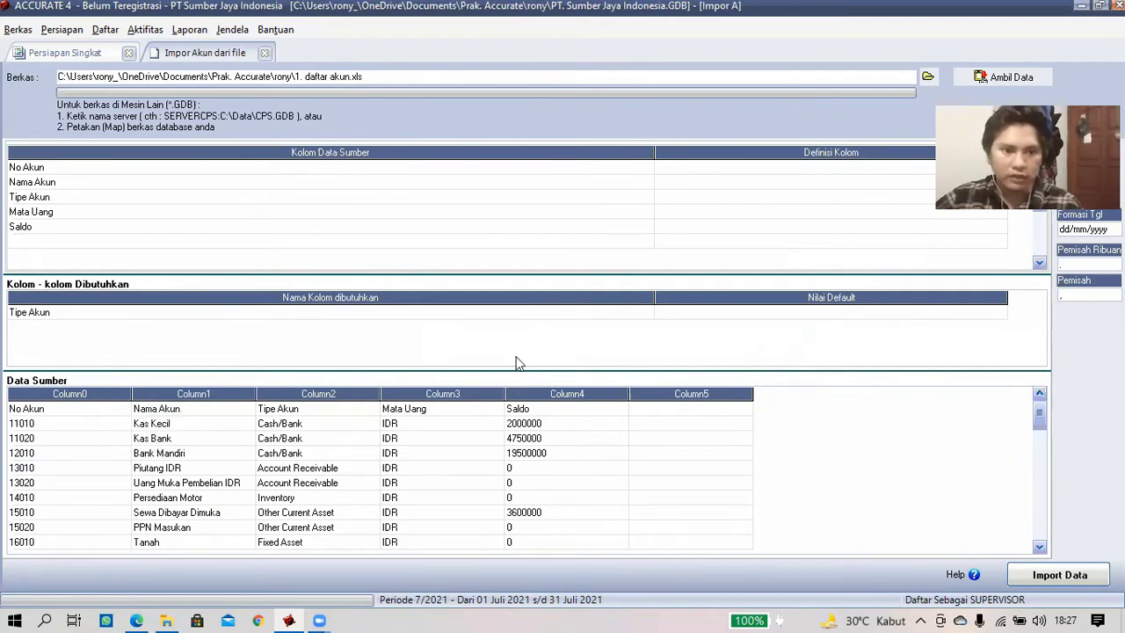
click(531, 350)
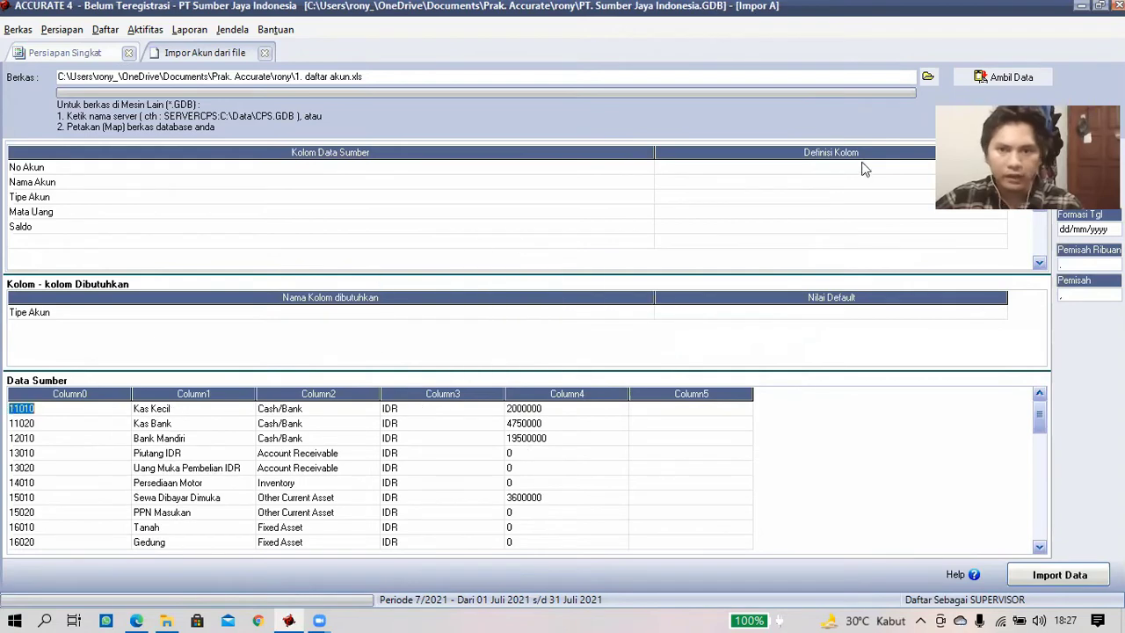
click(859, 168)
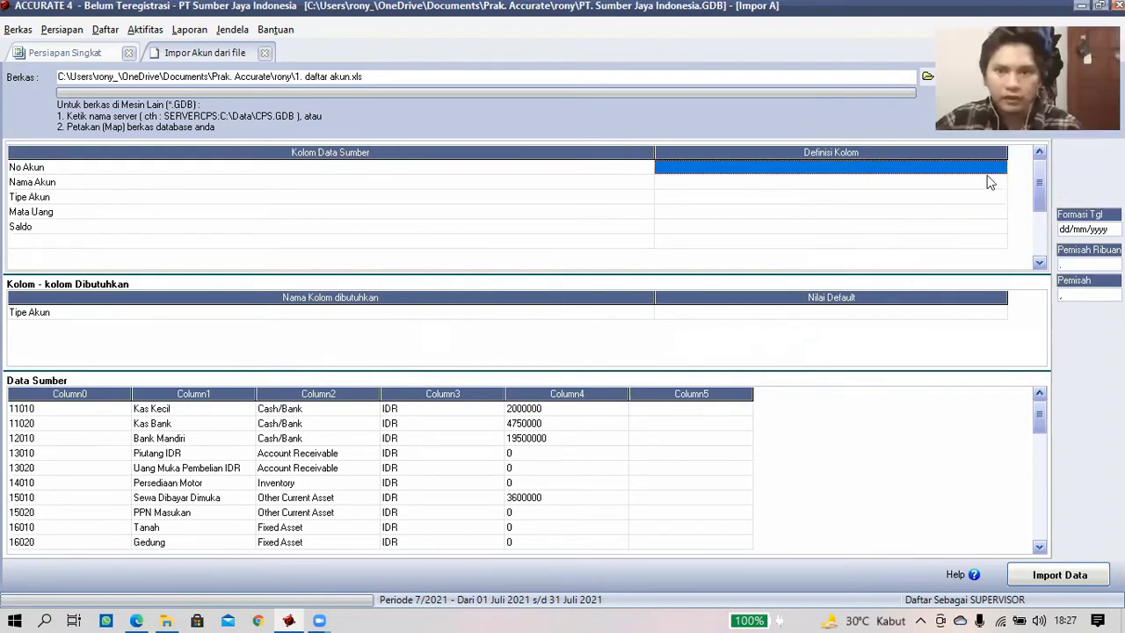
- Map source columns No Akun, Nama Akun and Tipe Akun to the No. Akun, Nama Akun and Tipe Akun fields
click(899, 181)
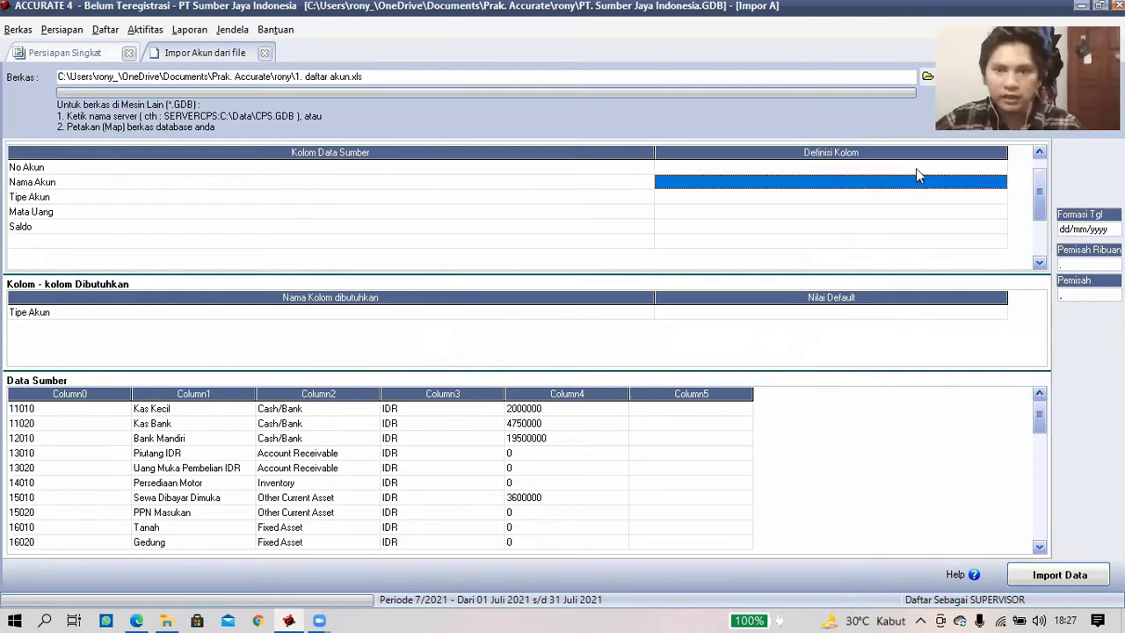
click(988, 170)
click(1000, 167)
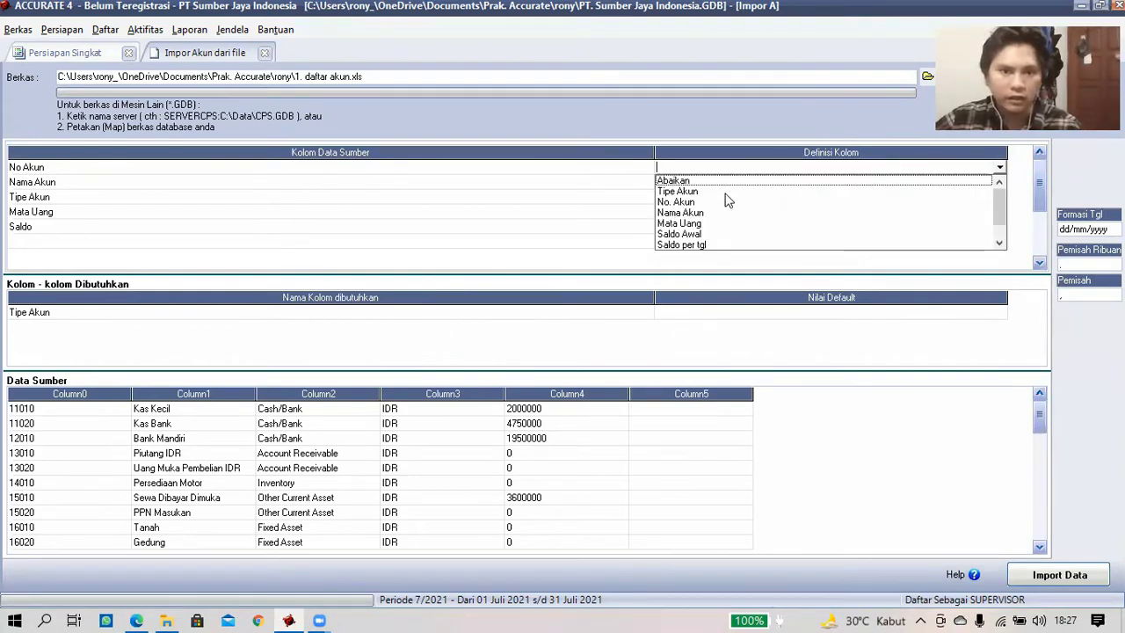
click(923, 201)
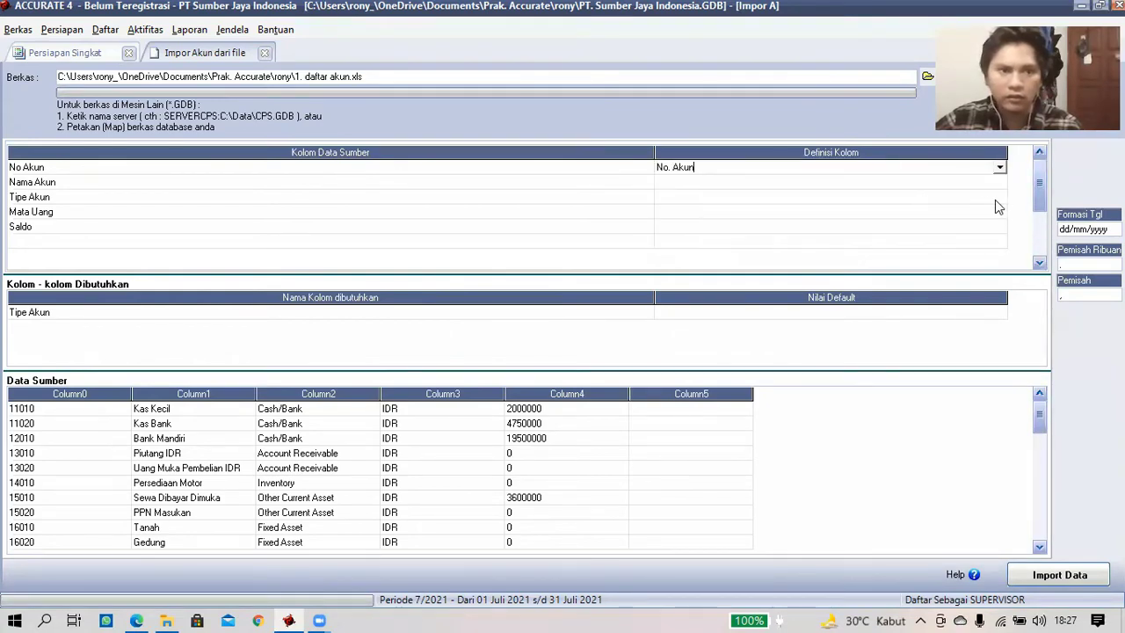
click(1000, 185)
click(998, 186)
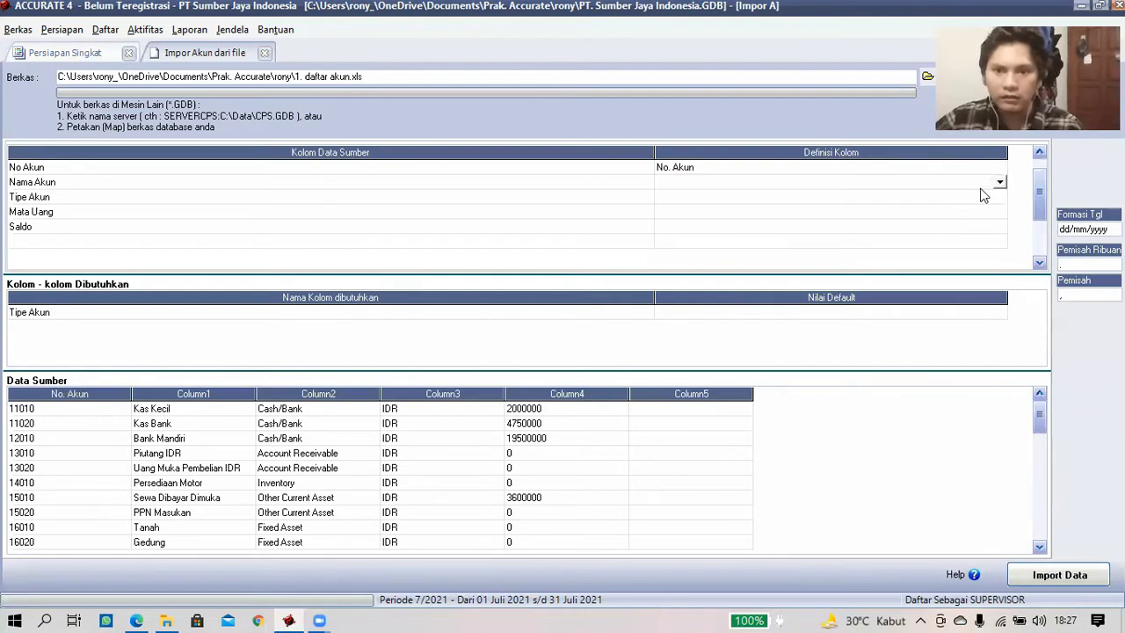
click(798, 216)
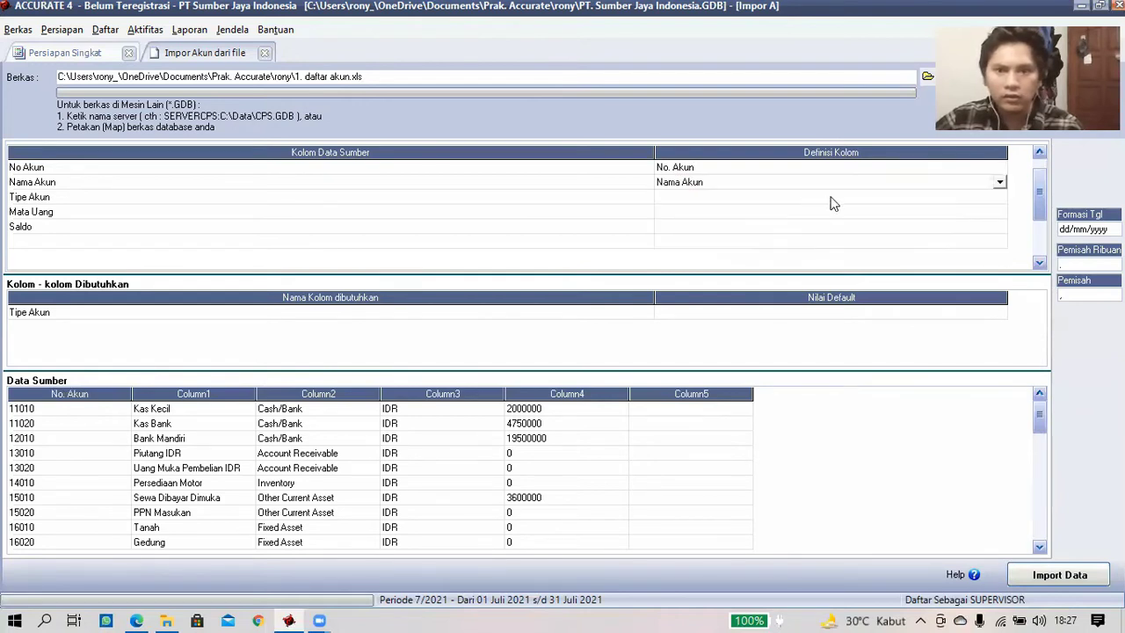
click(999, 197)
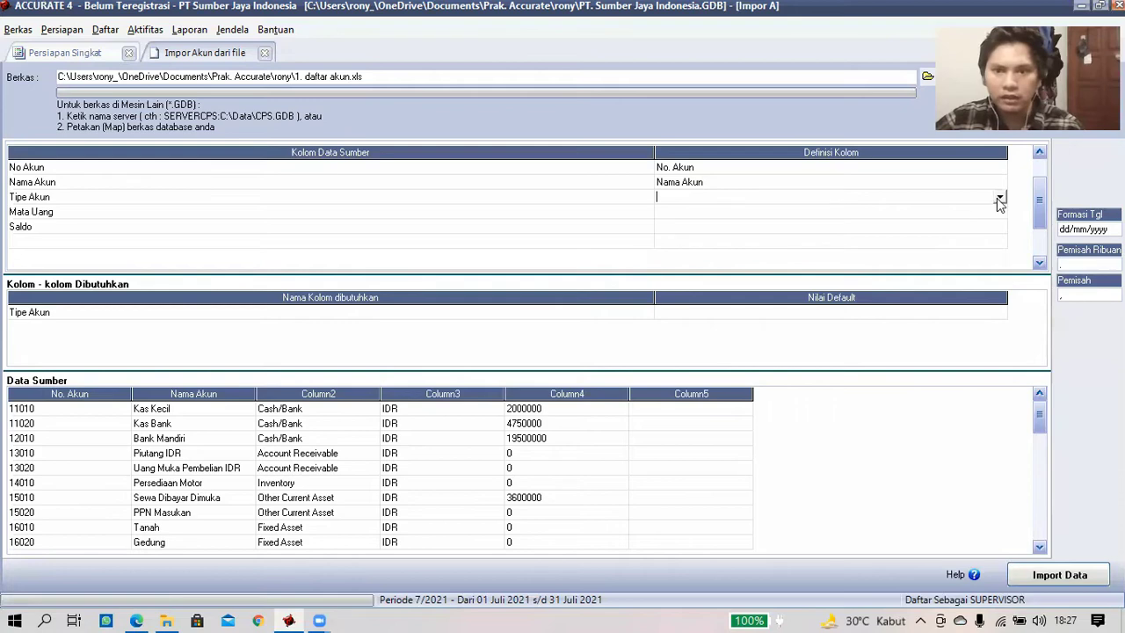
click(1000, 198)
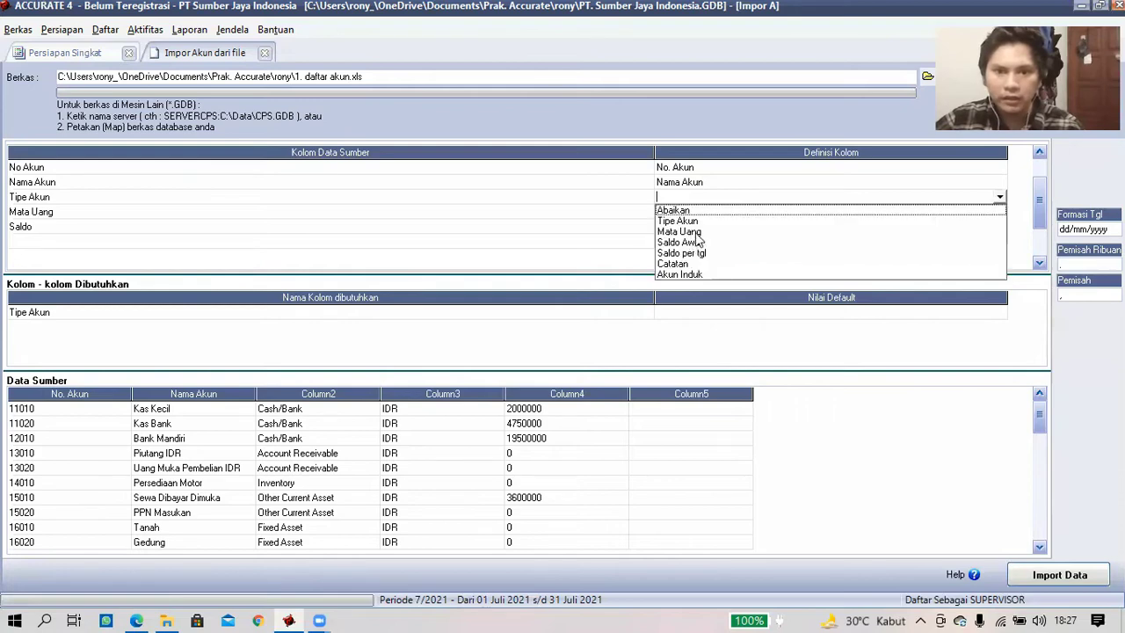
click(690, 221)
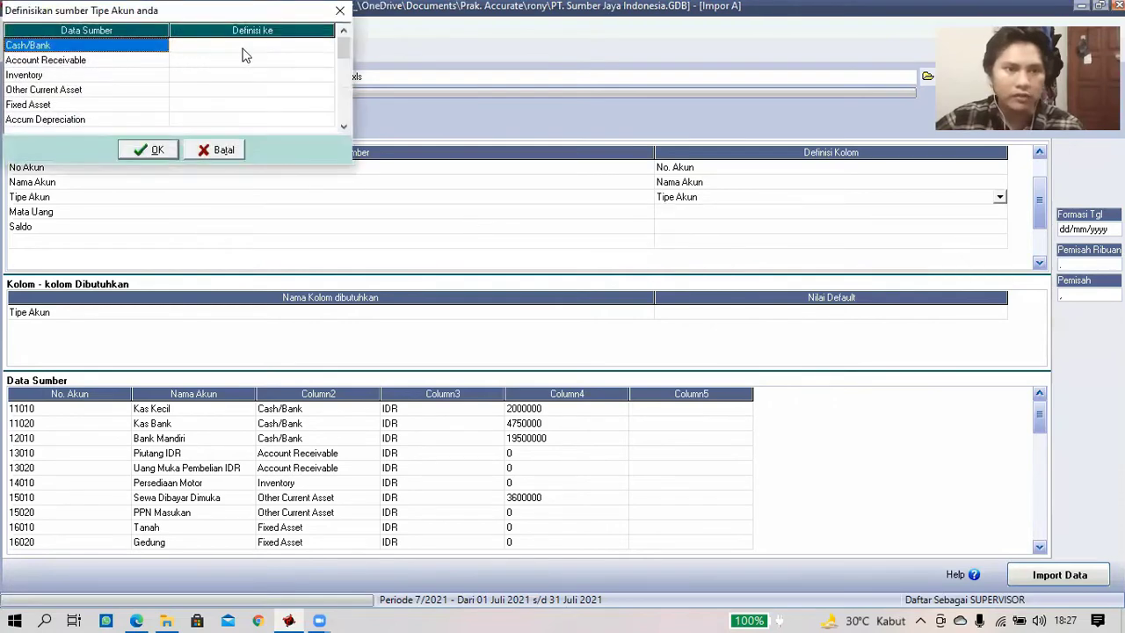
- Map asset types to Kas/Bank, Akun Piutang, Persediaan, Aktiva Lancar lainnya, Aktiva Tetap and Akumulasi Penyusutan
click(277, 51)
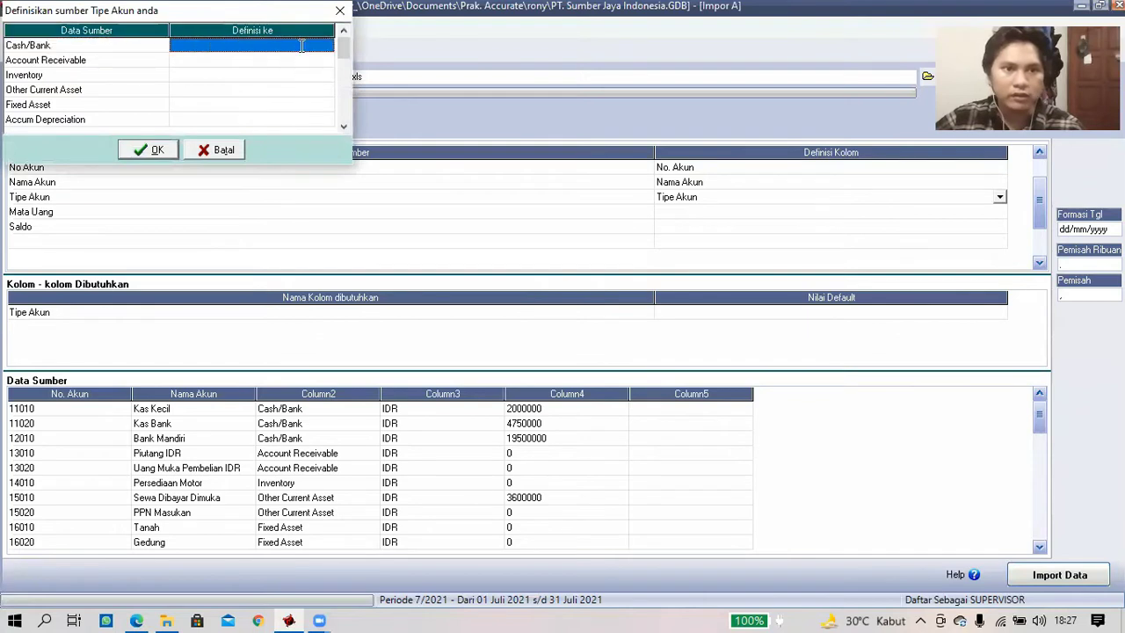
click(330, 51)
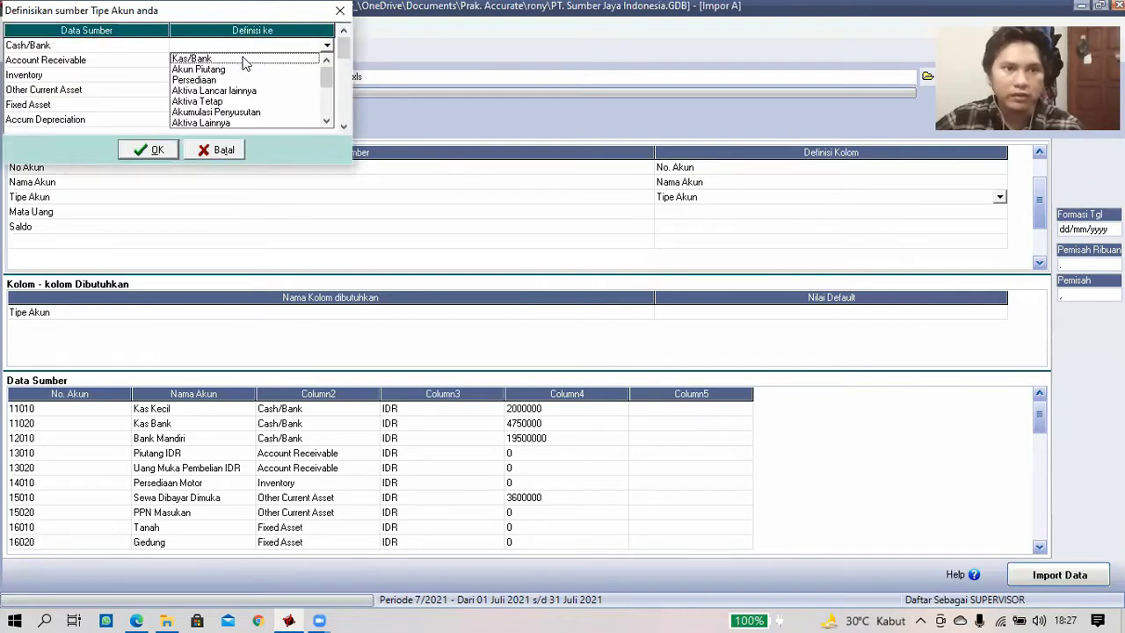
click(296, 57)
click(324, 62)
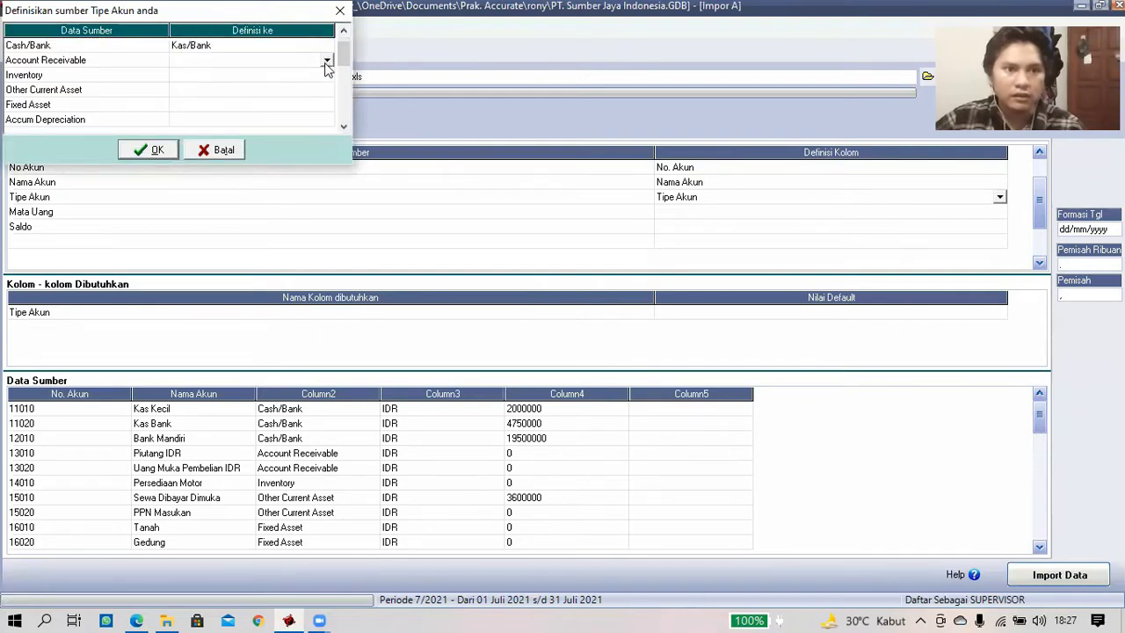
click(326, 60)
click(253, 84)
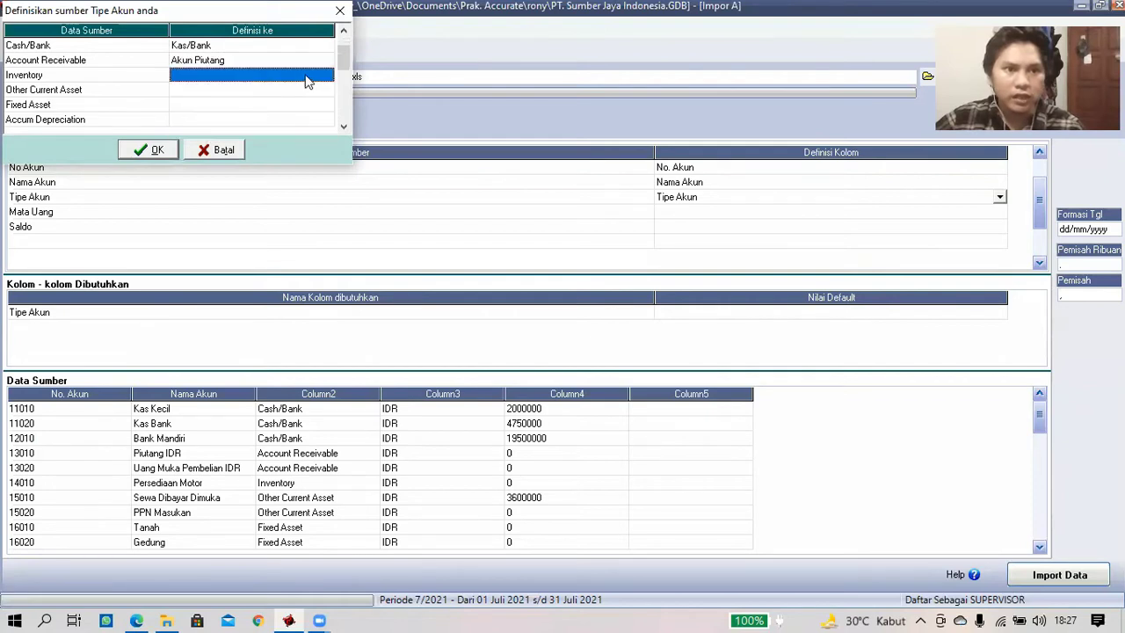
click(326, 77)
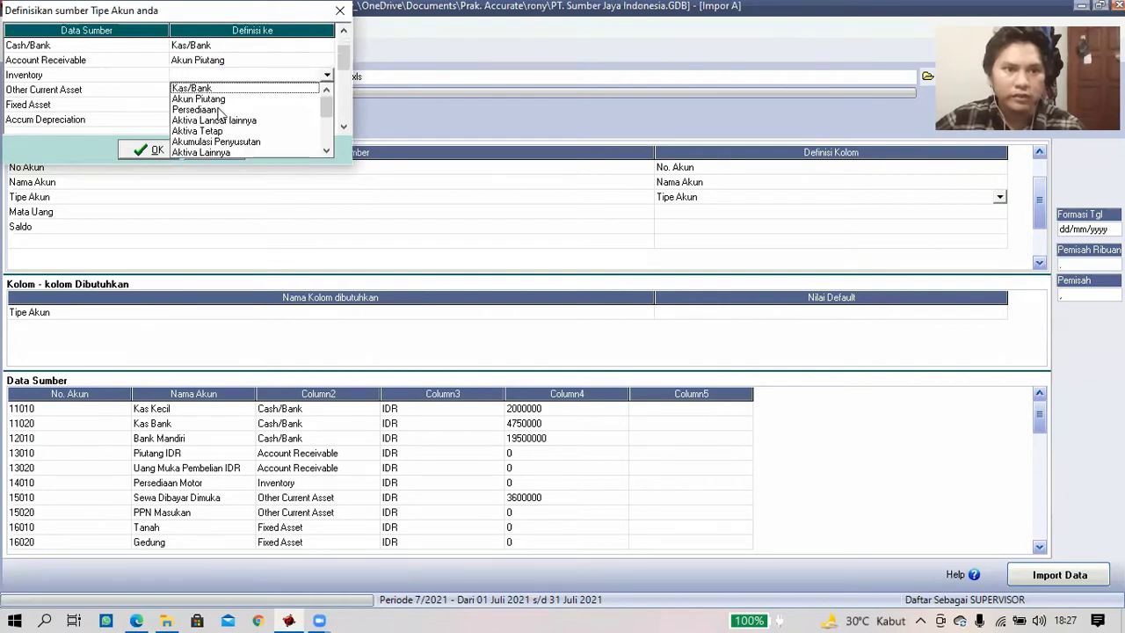
click(264, 109)
click(330, 95)
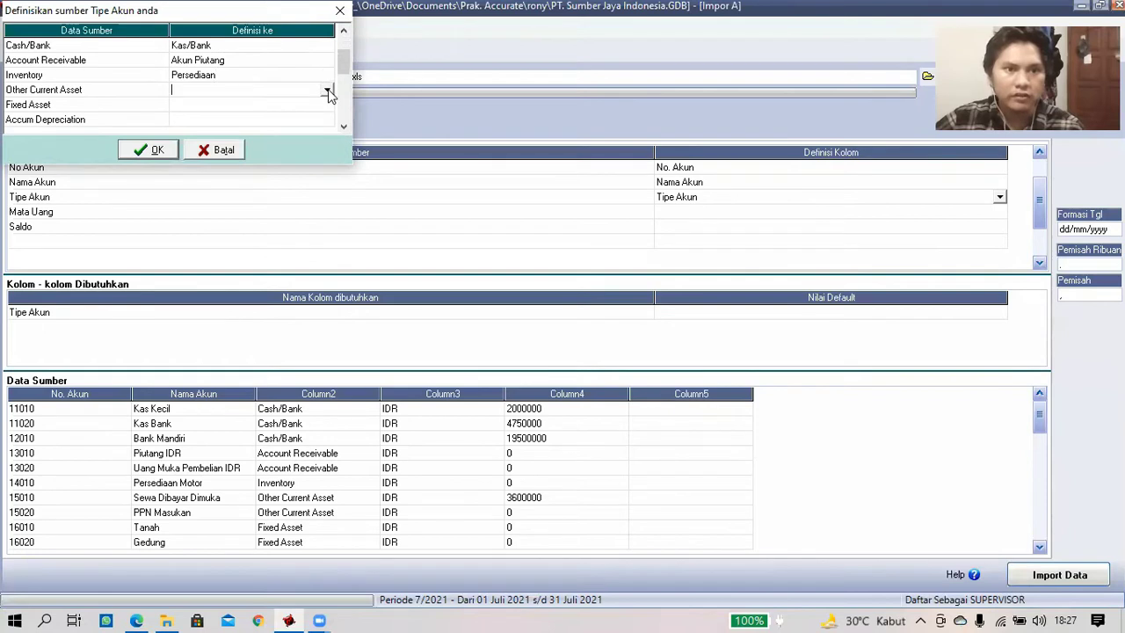
click(326, 90)
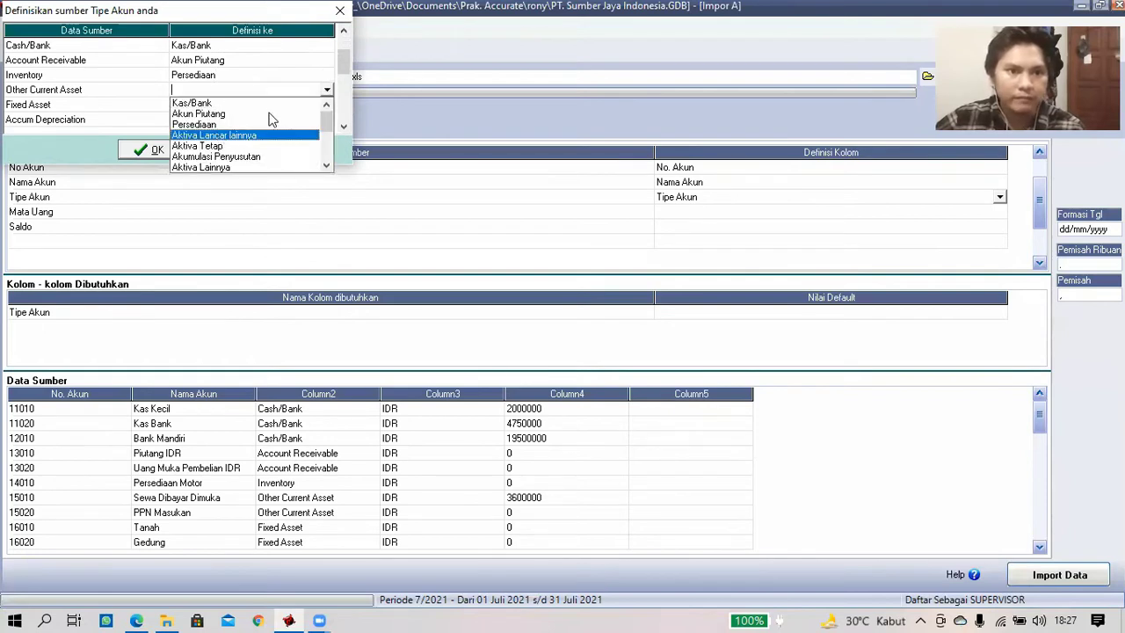
key(Return)
click(327, 111)
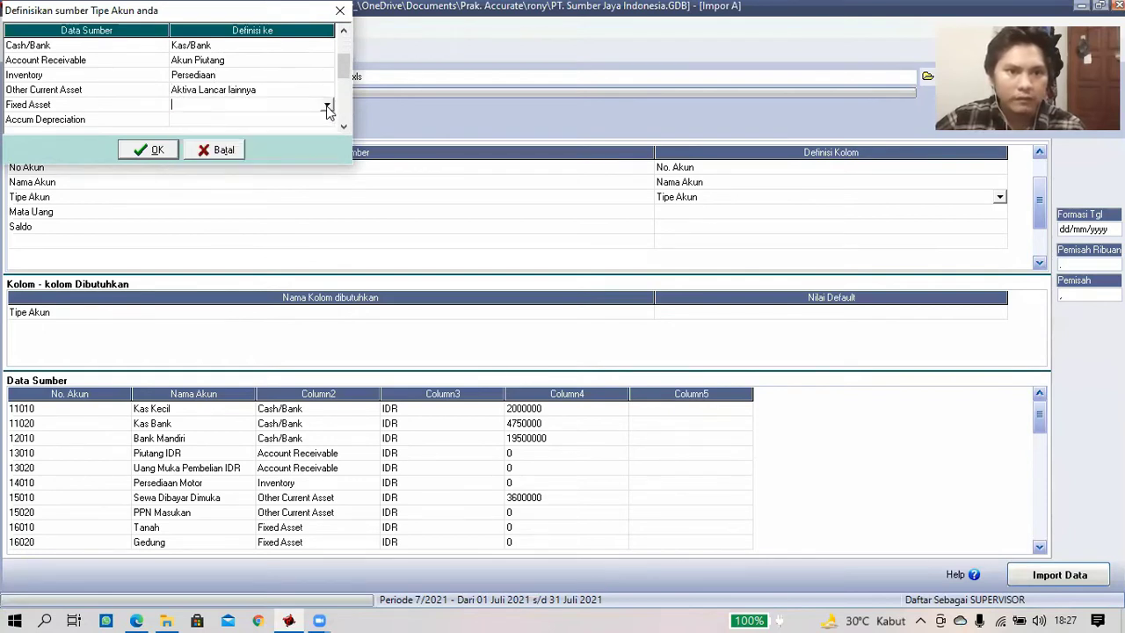
click(327, 106)
click(289, 151)
click(343, 127)
click(326, 61)
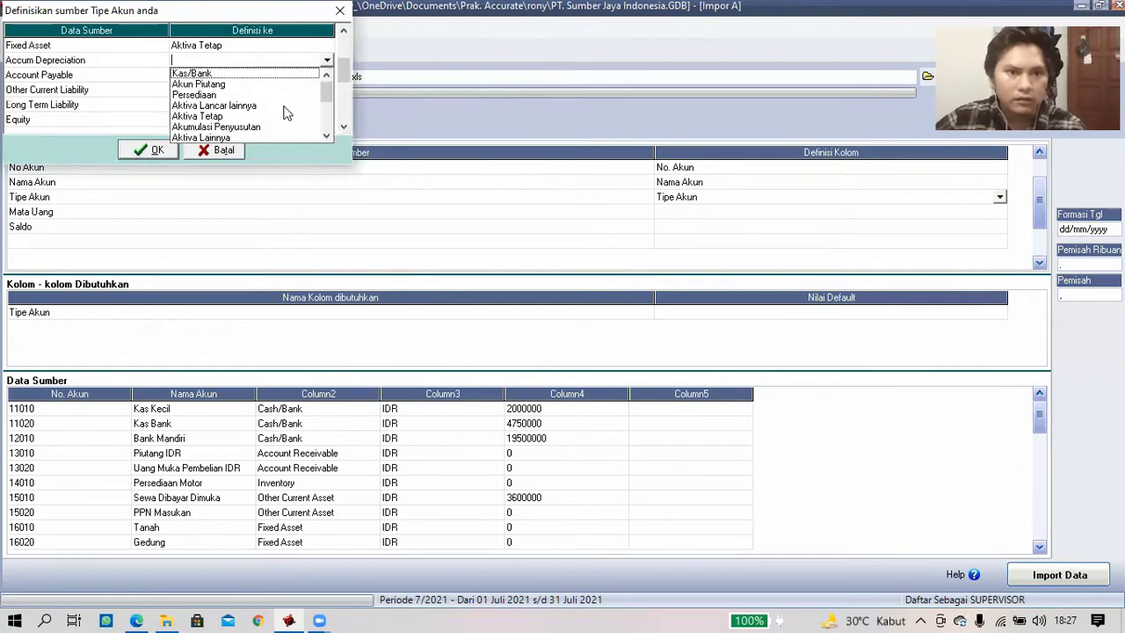
click(326, 136)
click(253, 116)
- Map payable, liability and equity types to Akun Hutang, Hutang lancar lainnya, Hutang Jangka Panjang and Ekuitas
click(327, 76)
click(326, 151)
click(230, 153)
click(327, 91)
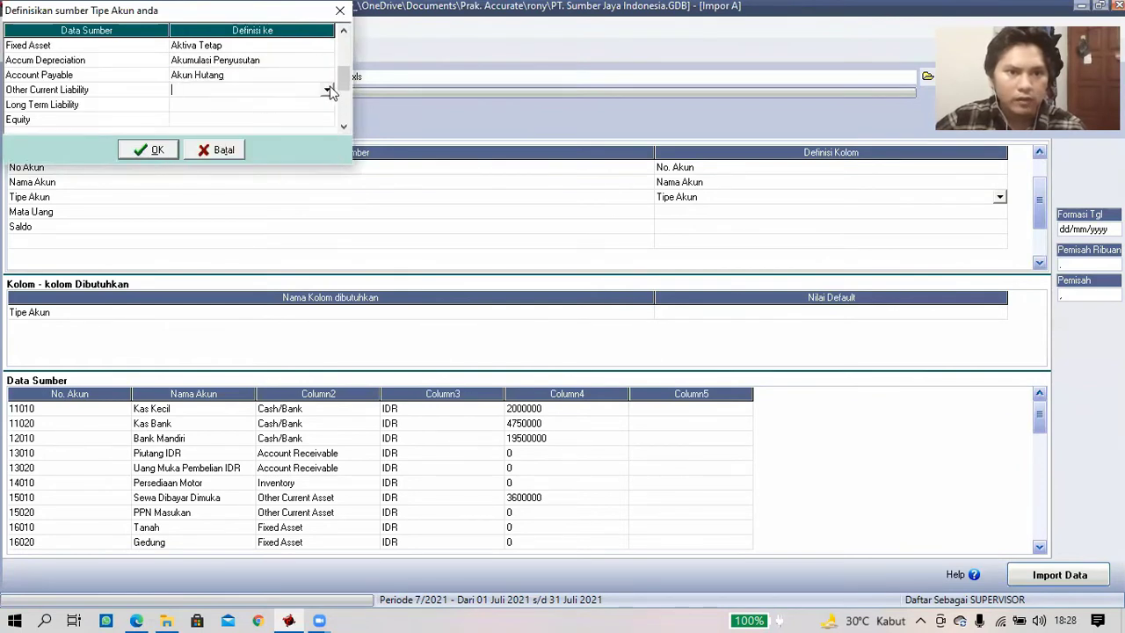
click(326, 165)
scroll(248, 150, down, 1)
click(249, 149)
click(327, 104)
click(326, 165)
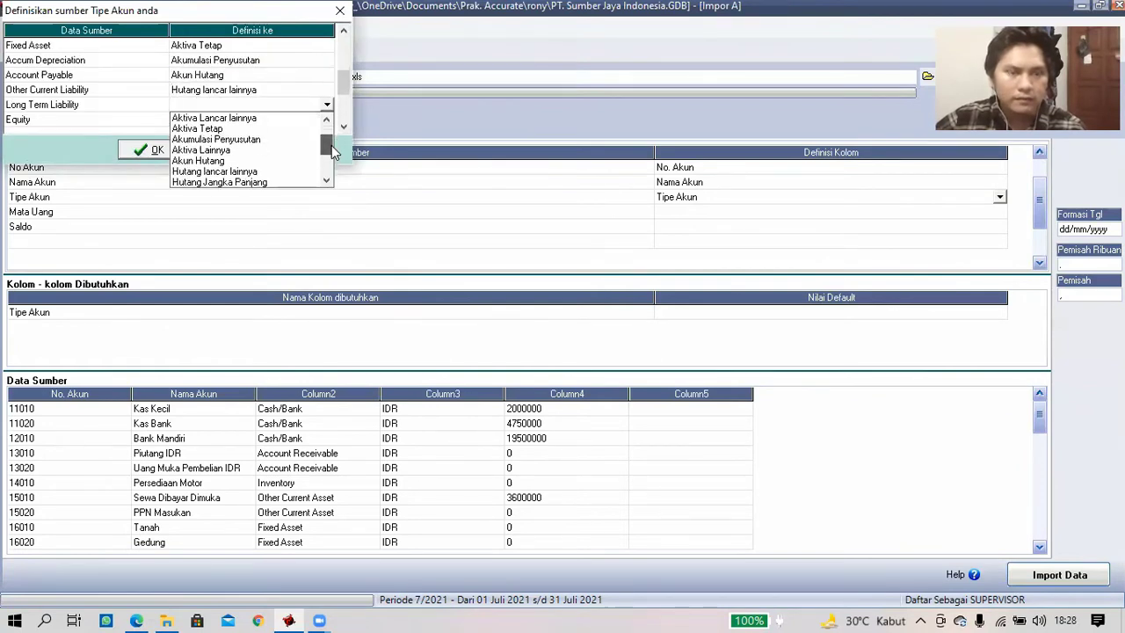
click(288, 168)
click(341, 127)
click(326, 78)
click(326, 138)
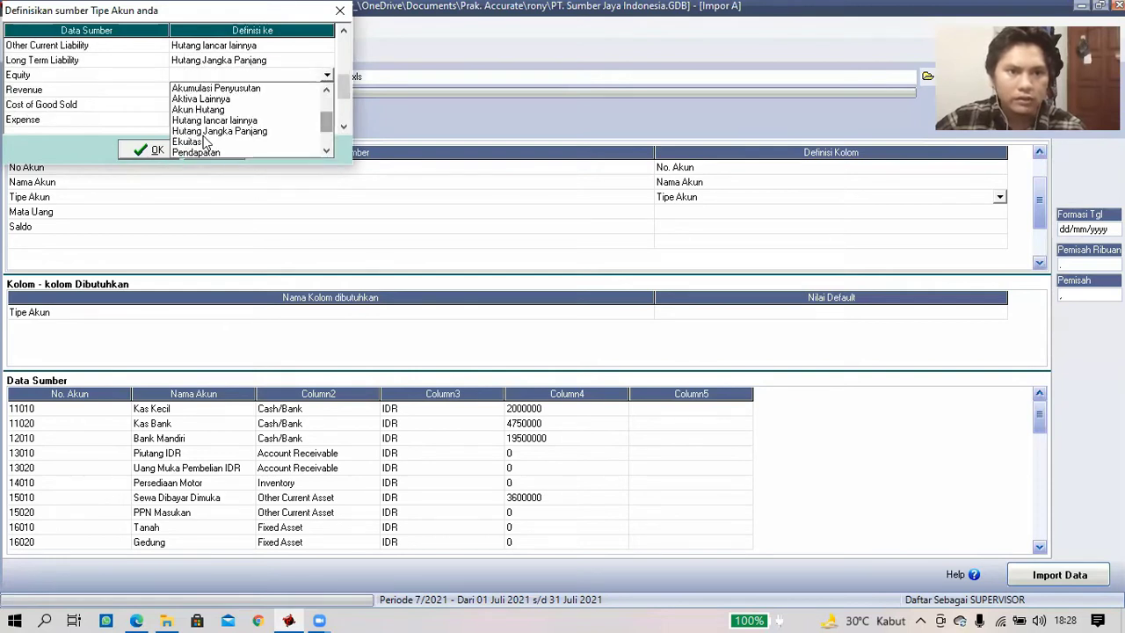
click(203, 139)
click(326, 92)
- Map Revenue, Cost of Good Sold, Expense, Other Expense and Other Income to Pendapatan, Harga Pokok Penjualan, Beban, Beban lain-lain, Pendapatan lain, and confirm
click(326, 149)
scroll(219, 160, down, 1)
click(220, 148)
click(326, 107)
click(326, 156)
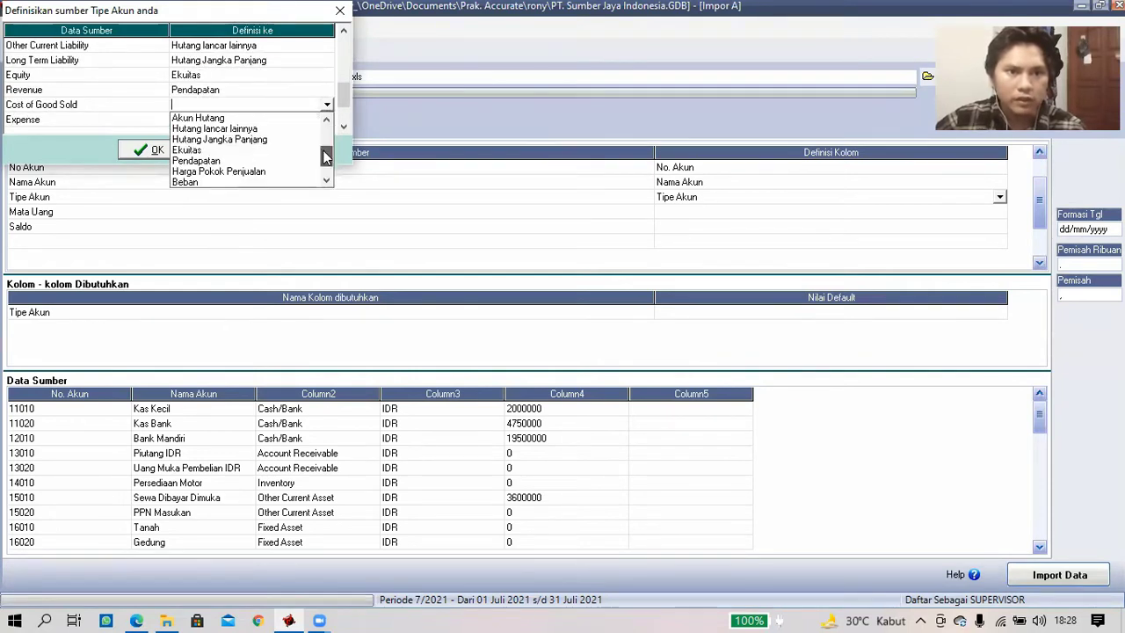
click(260, 171)
click(326, 121)
click(326, 120)
drag(326, 154, 325, 194)
click(203, 178)
click(342, 128)
click(343, 127)
click(326, 107)
click(326, 106)
scroll(251, 173, down, 3)
click(252, 172)
click(326, 121)
click(326, 121)
click(276, 196)
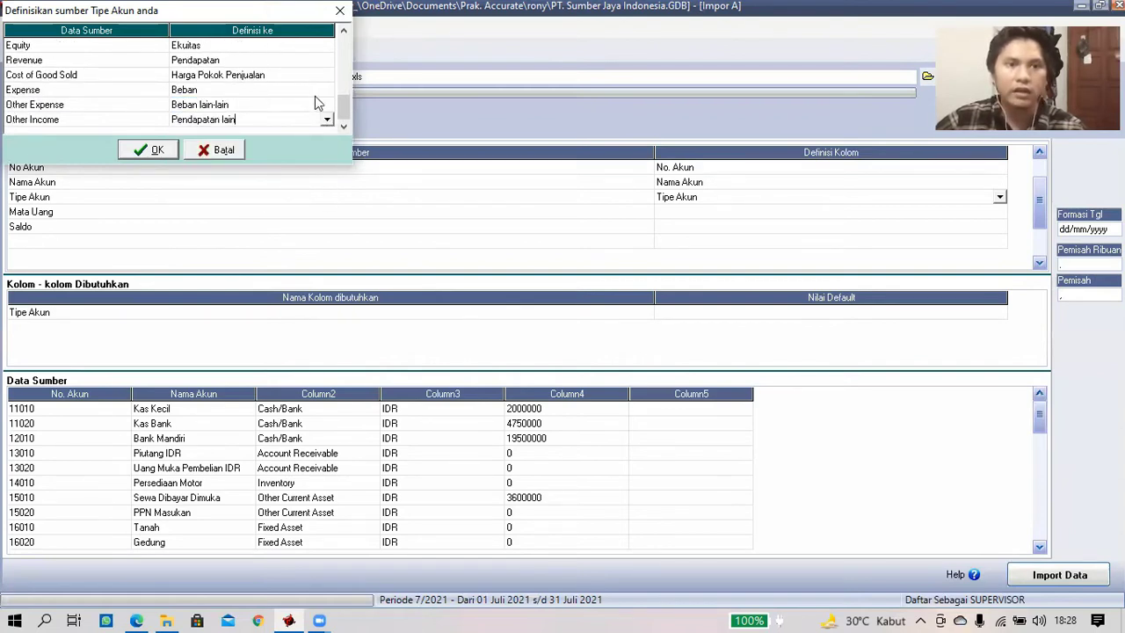
drag(344, 101, 344, 51)
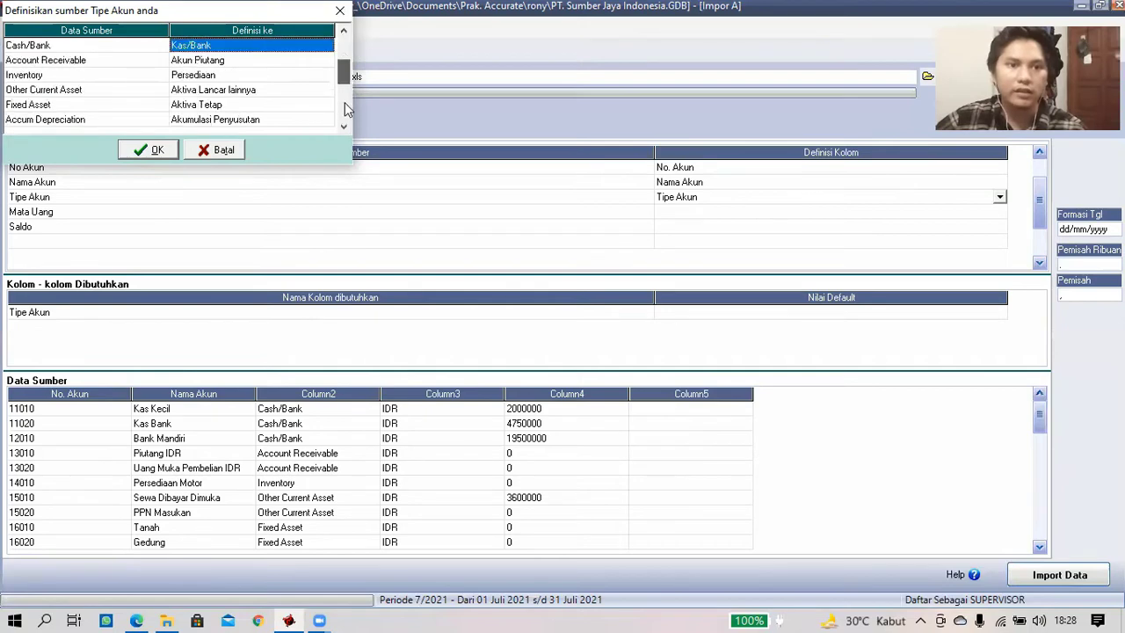
drag(344, 118, 343, 122)
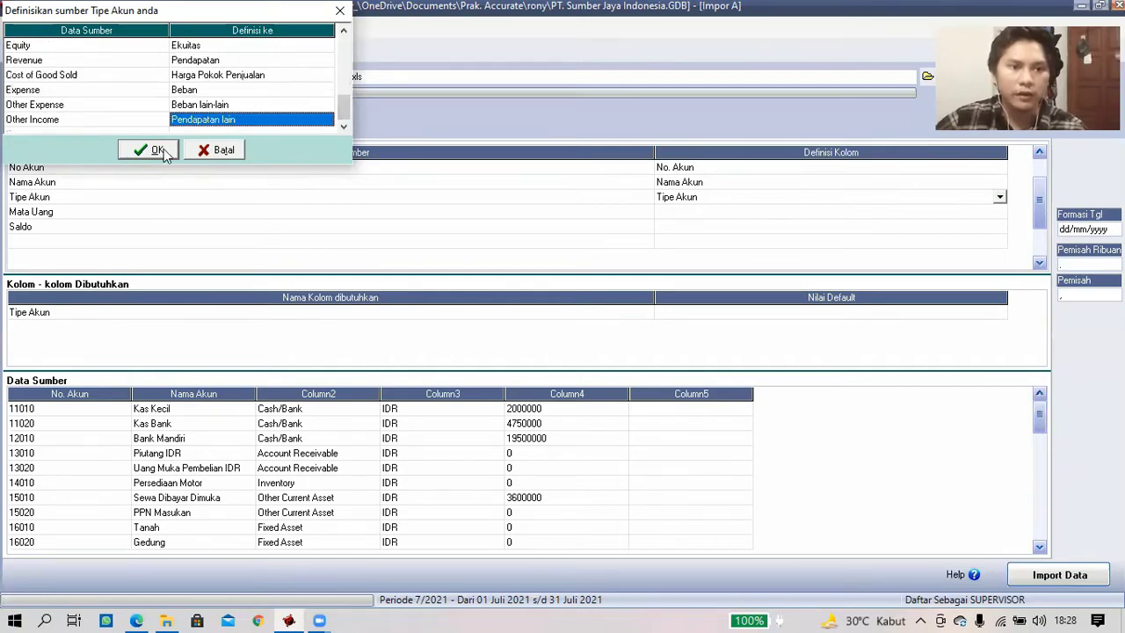
key(Return)
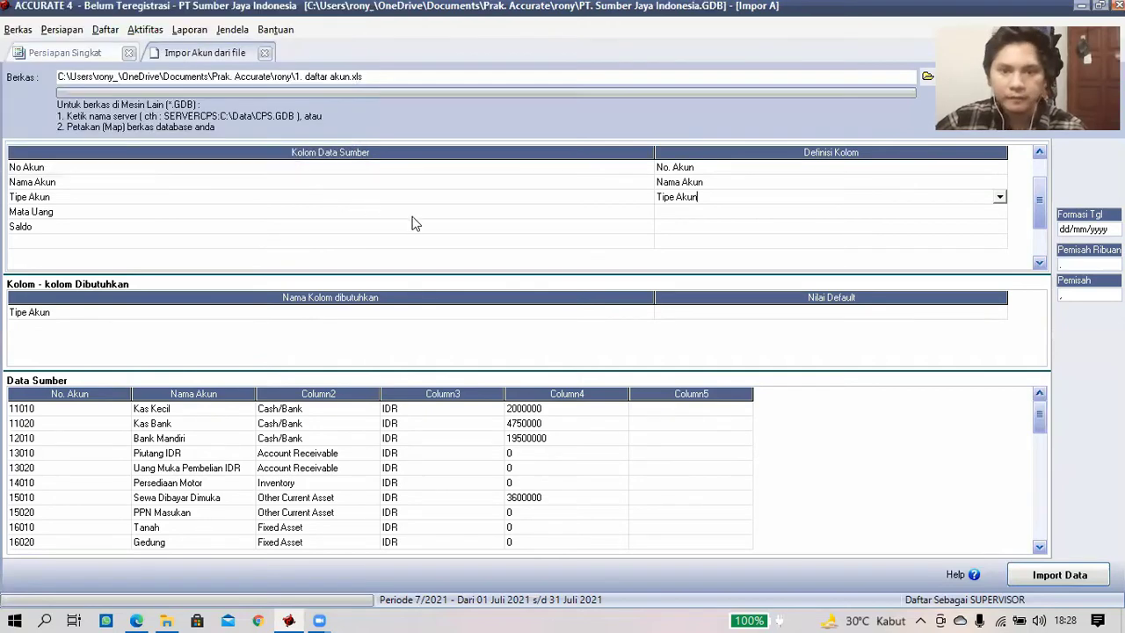
- Define the Mata Uang column as currency, with IDR matched to Rupiah
click(737, 213)
click(1000, 218)
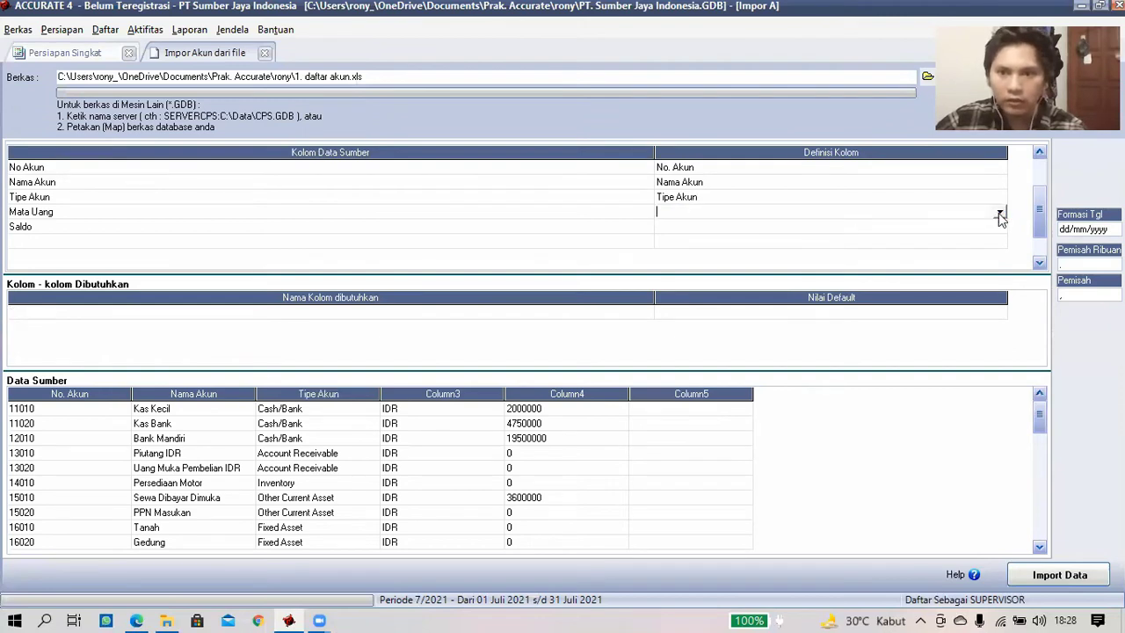
click(998, 215)
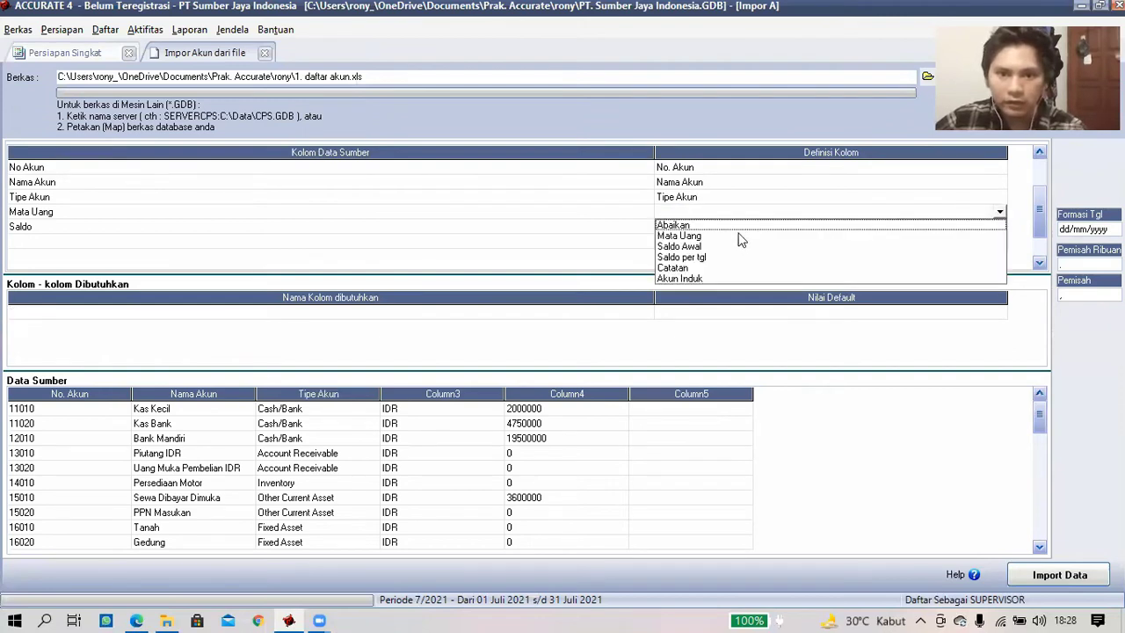
click(737, 235)
click(283, 48)
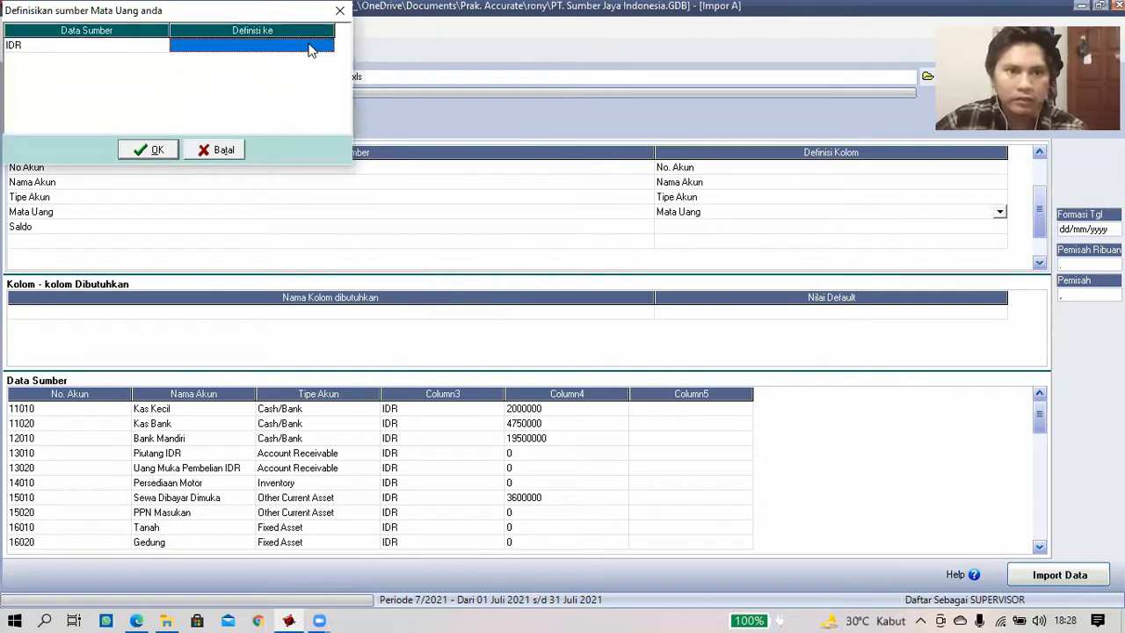
click(327, 46)
click(274, 60)
click(163, 146)
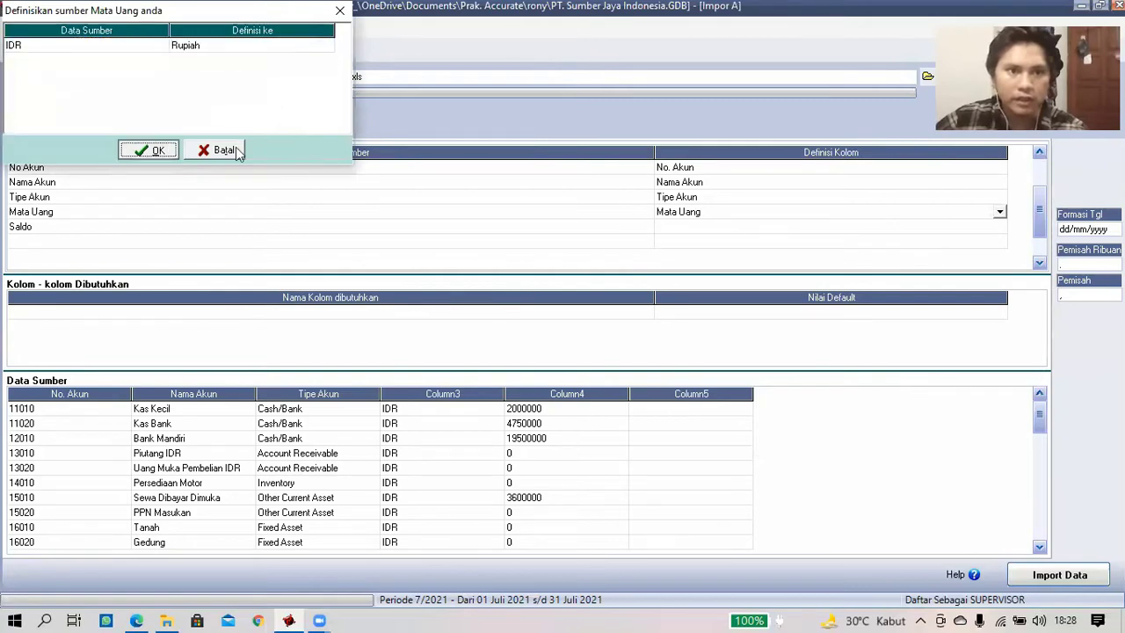
click(890, 240)
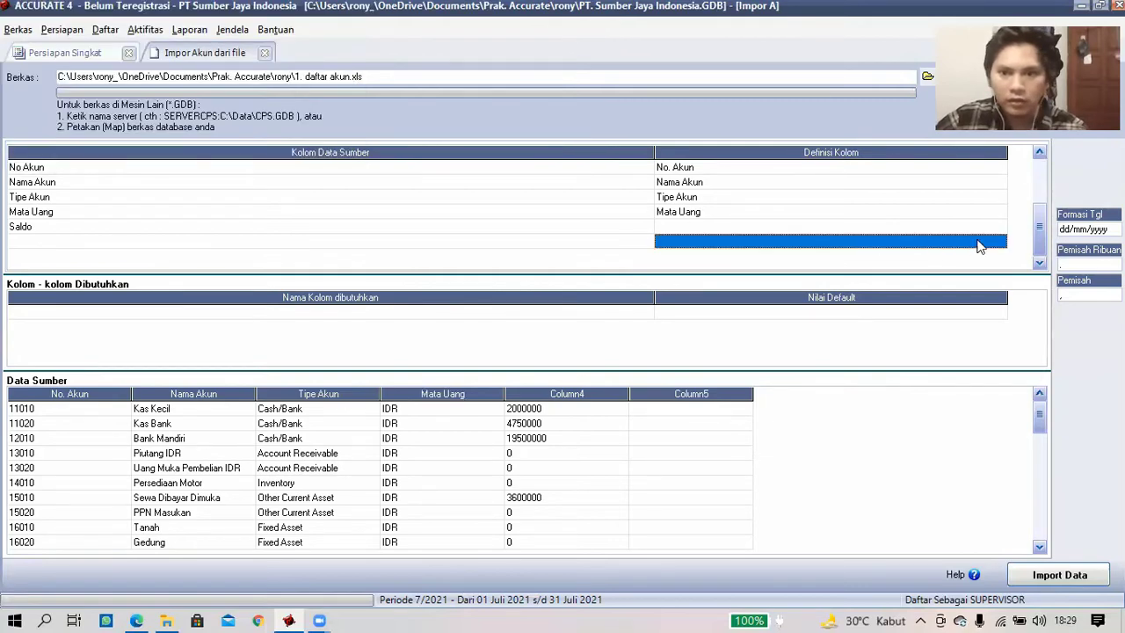
- Map Saldo as Saldo Awal and import the accounts: 33 imported, 0 failed
click(984, 226)
click(1000, 228)
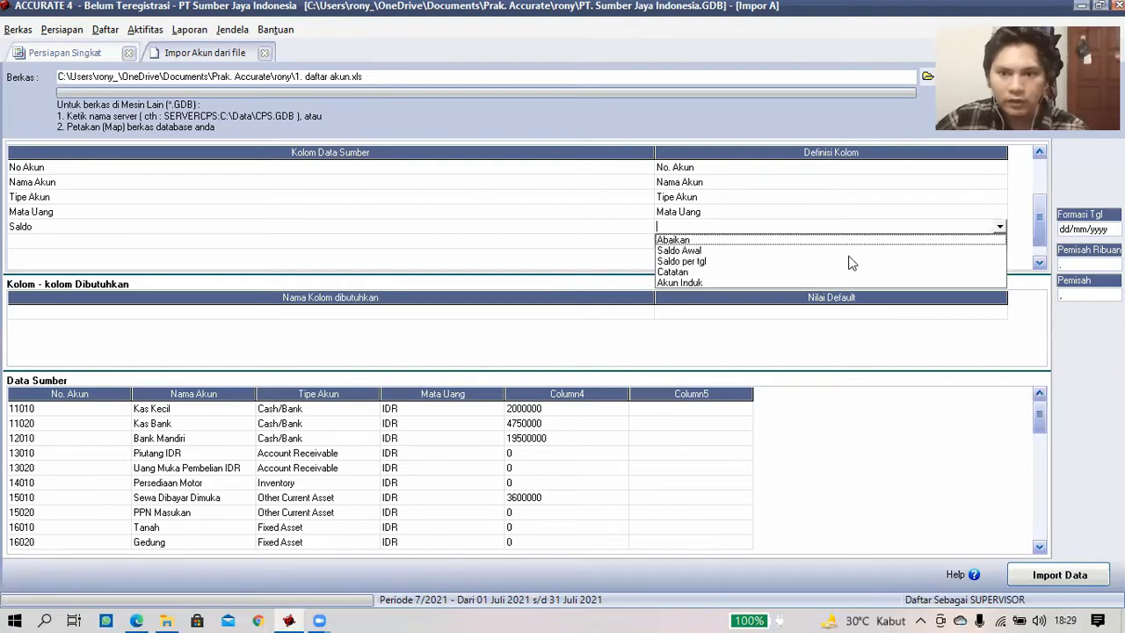
click(694, 251)
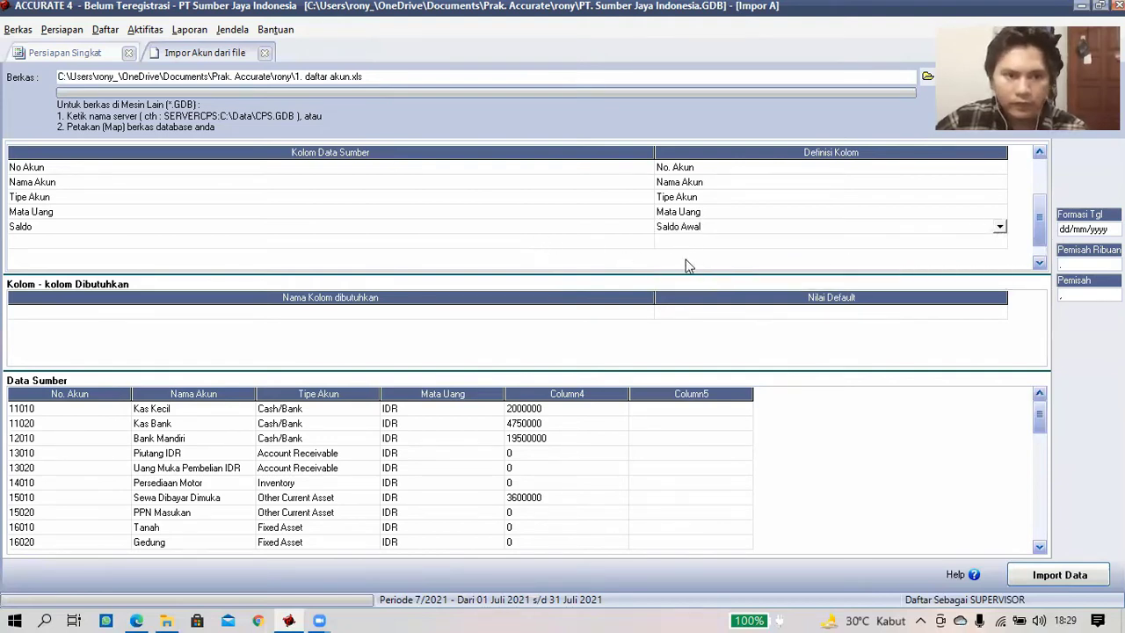
click(779, 321)
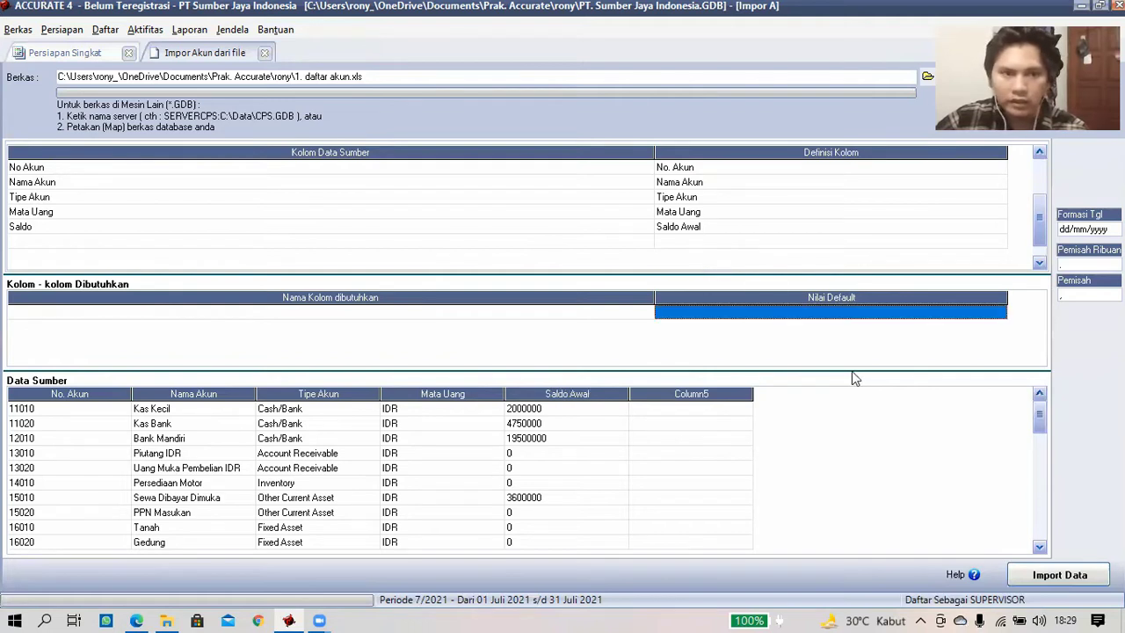
click(1067, 573)
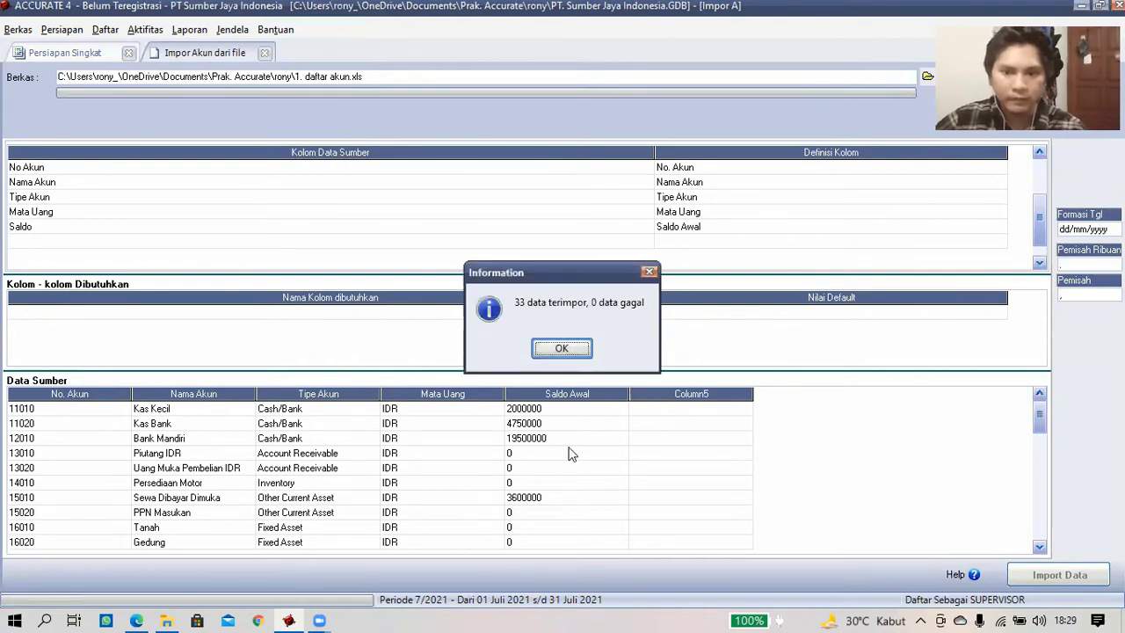
key(Return)
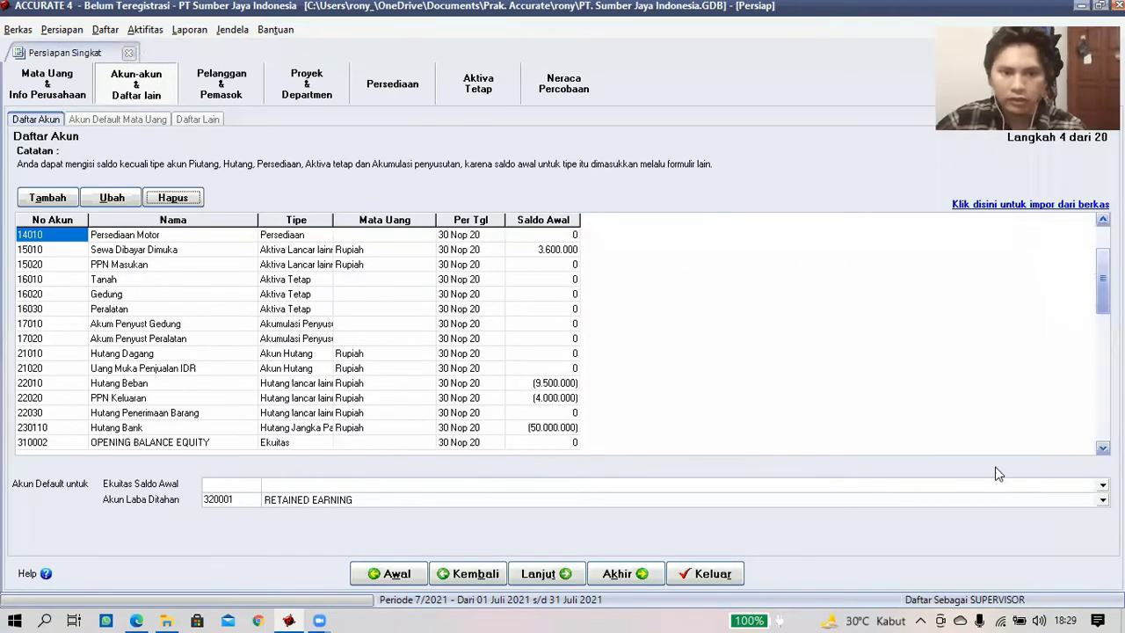
- Use Laba Ditahan for both the opening balance equity and retained earnings accounts
click(254, 504)
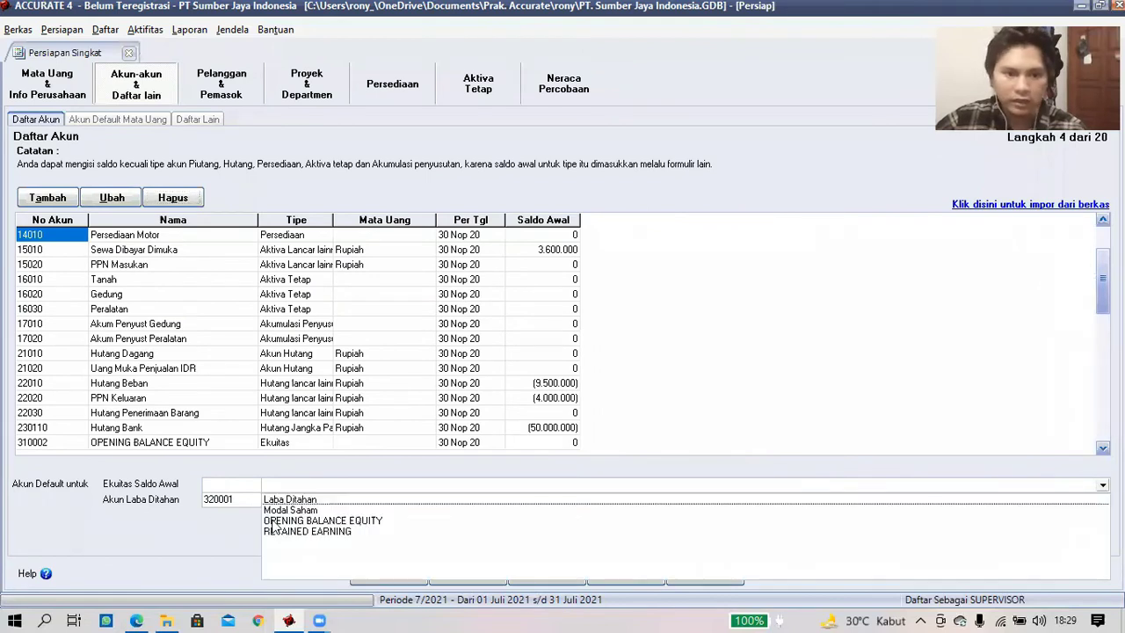
click(287, 500)
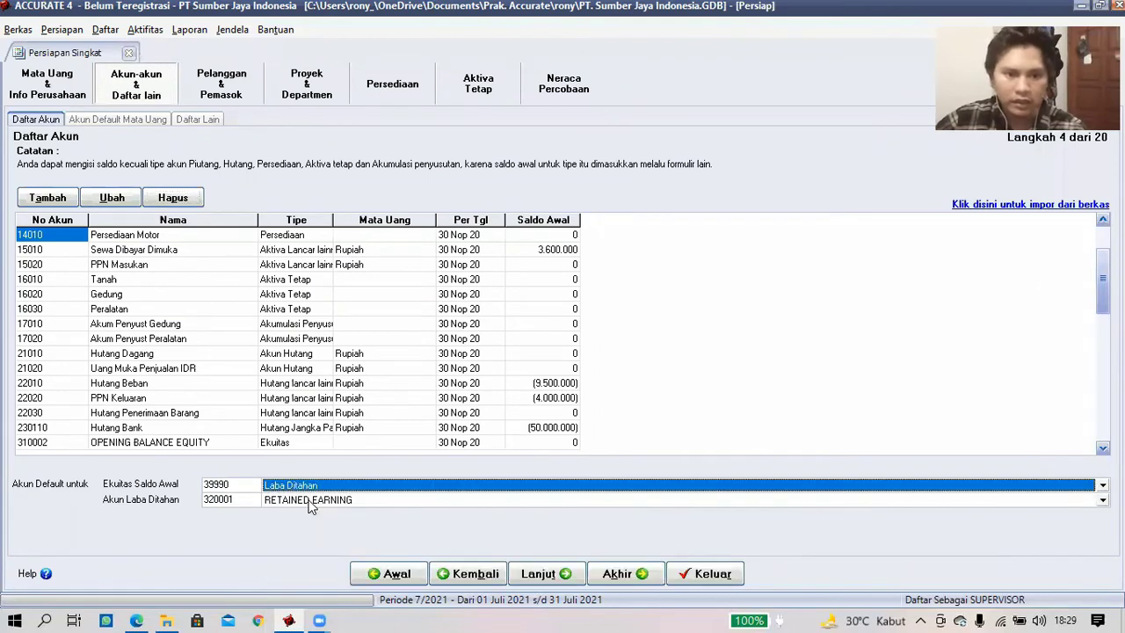
click(853, 501)
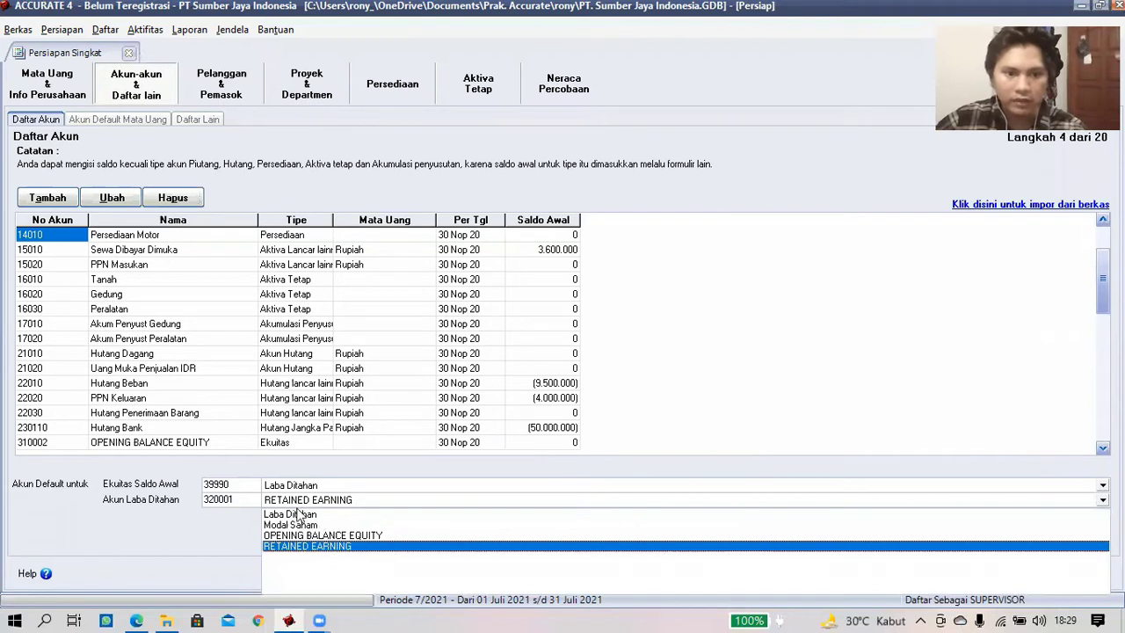
click(333, 515)
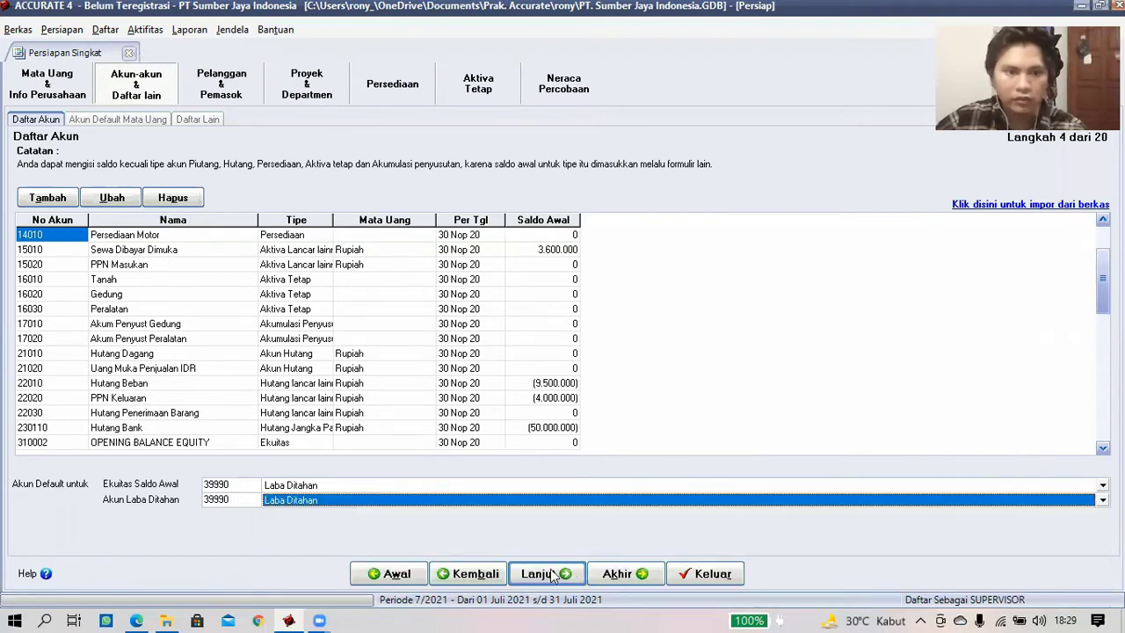
click(549, 573)
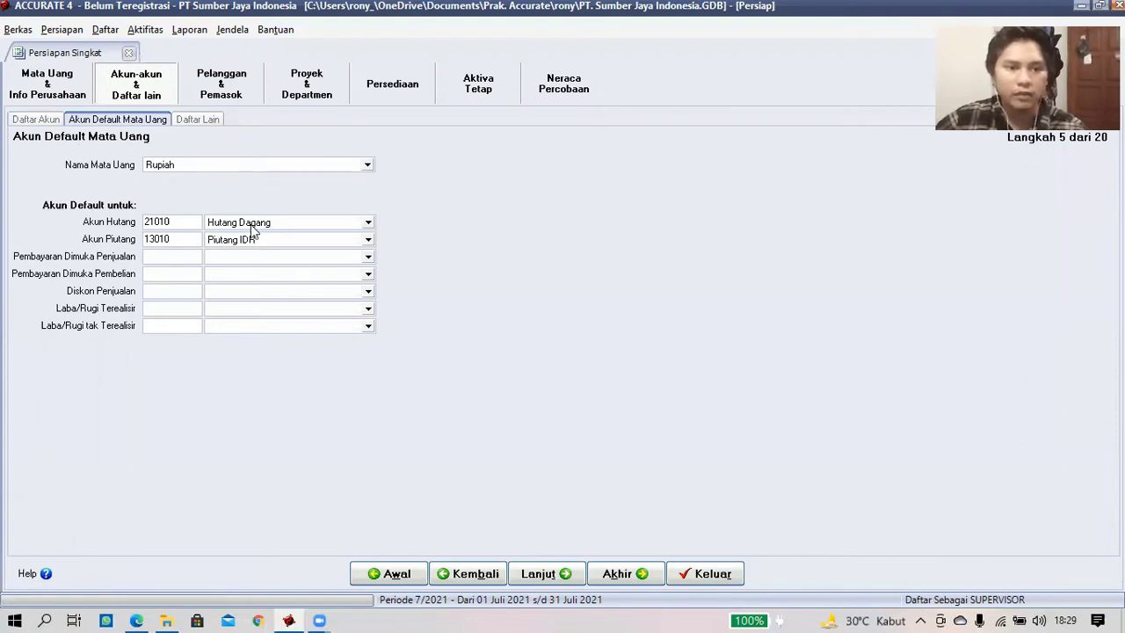
- Give Rupiah defaults Uang Muka Pembelian IDR, Uang Muka Penjualan IDR and Potongan Penjualan, then reach Daftar Lain
click(297, 276)
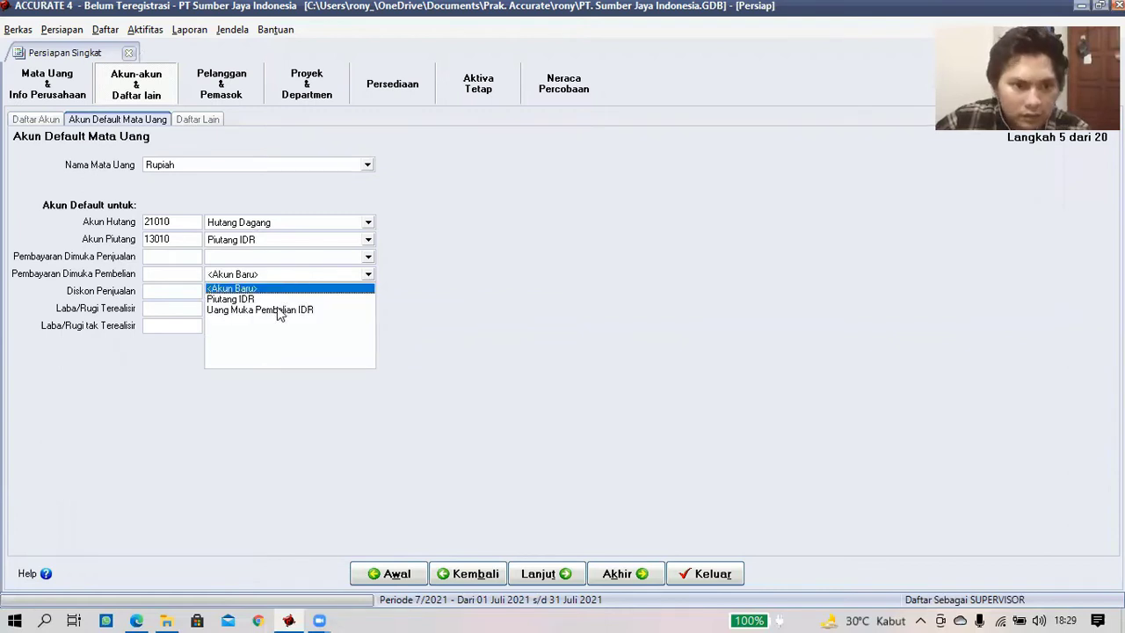
click(279, 310)
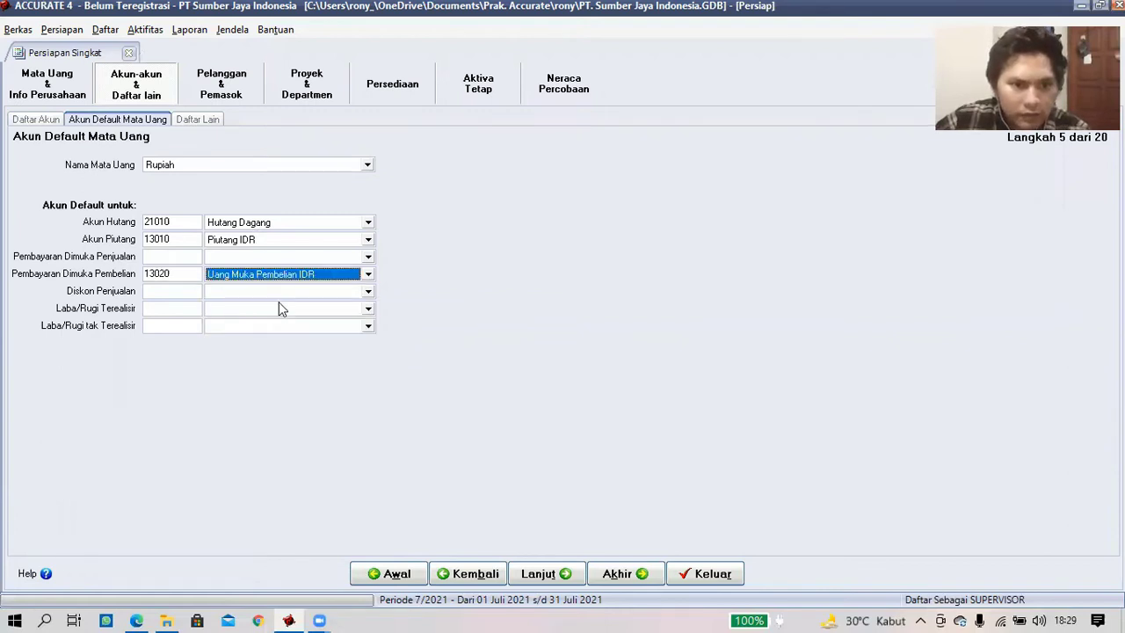
click(290, 257)
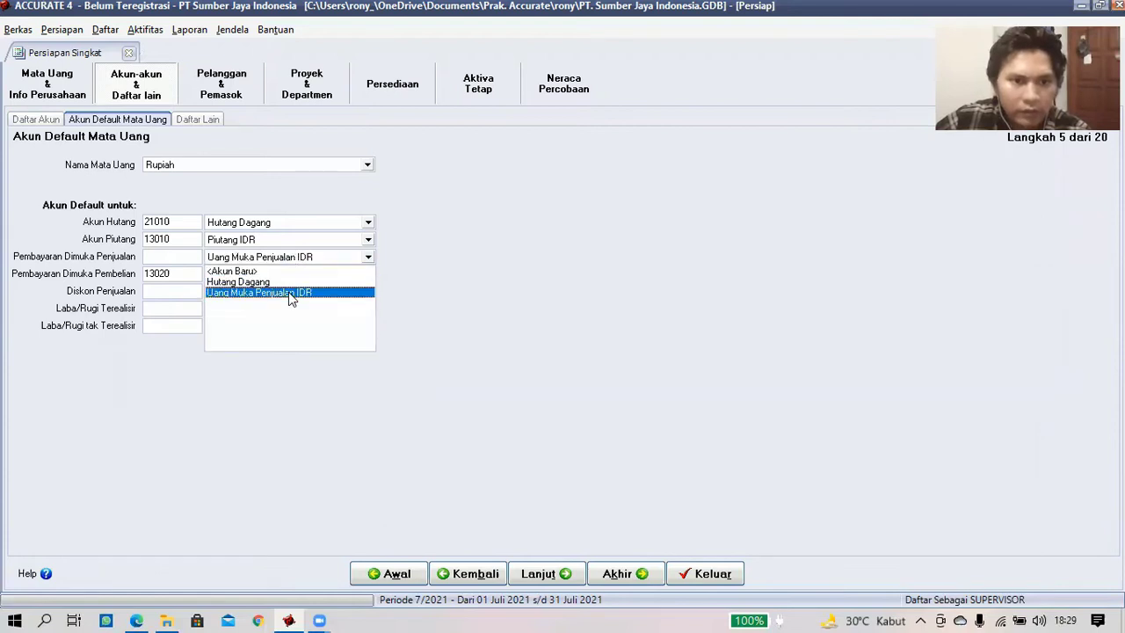
key(Return)
click(297, 292)
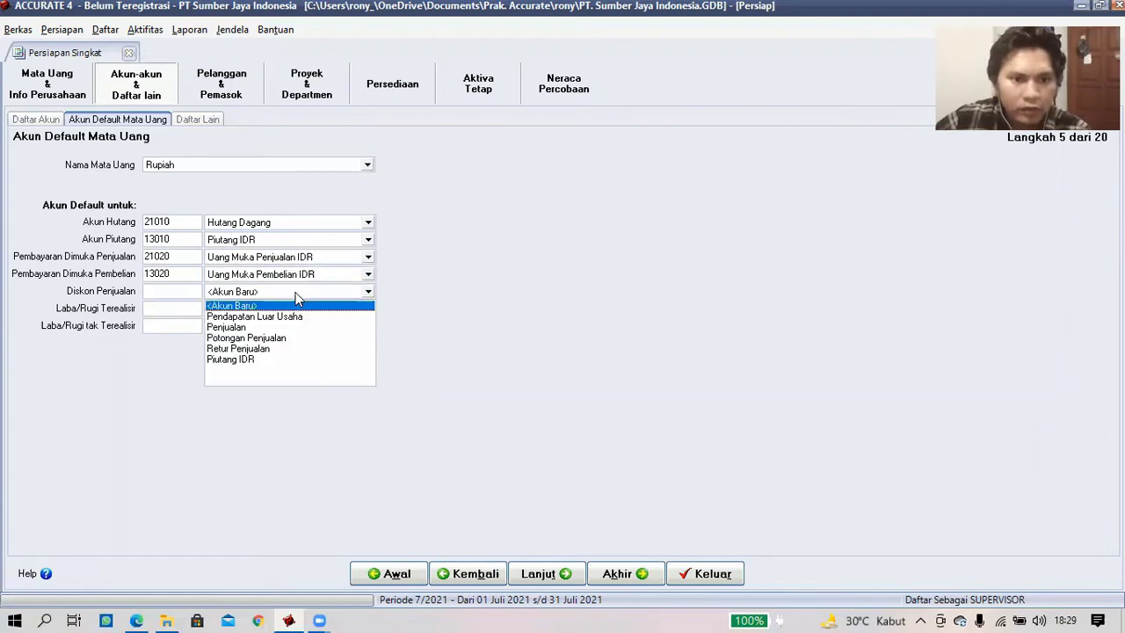
click(278, 337)
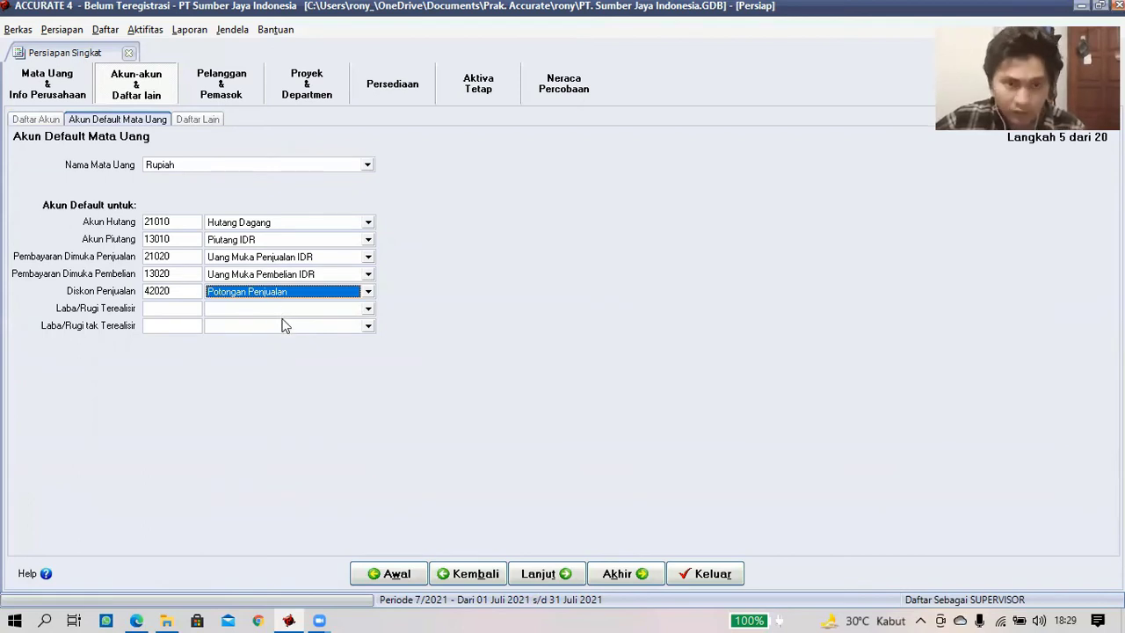
click(542, 574)
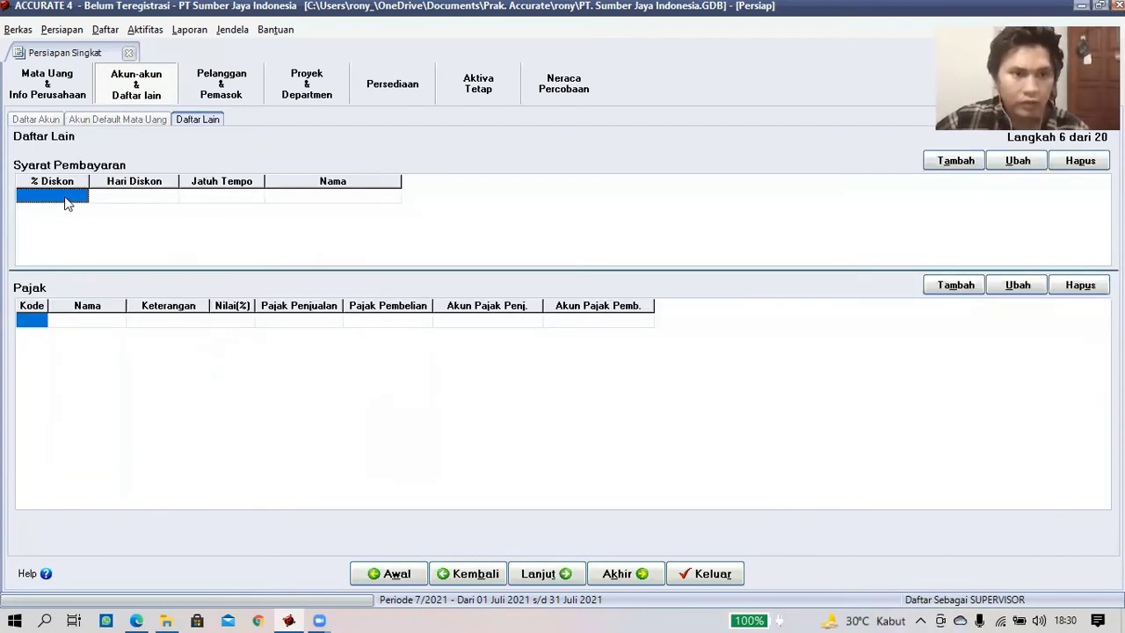
click(66, 194)
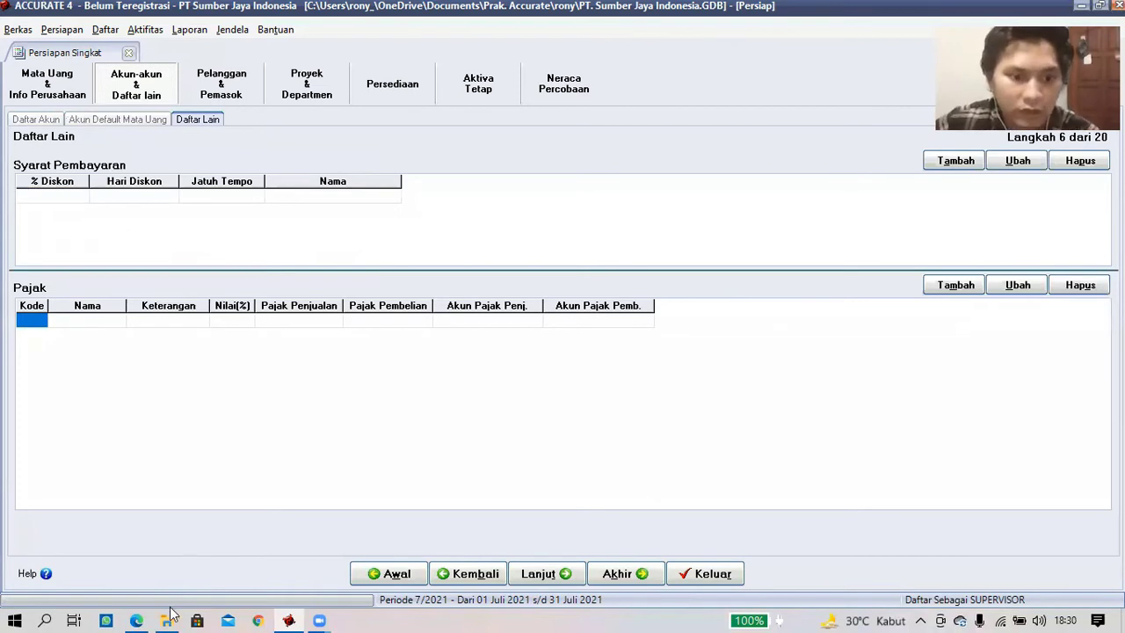
key(alt+Tab)
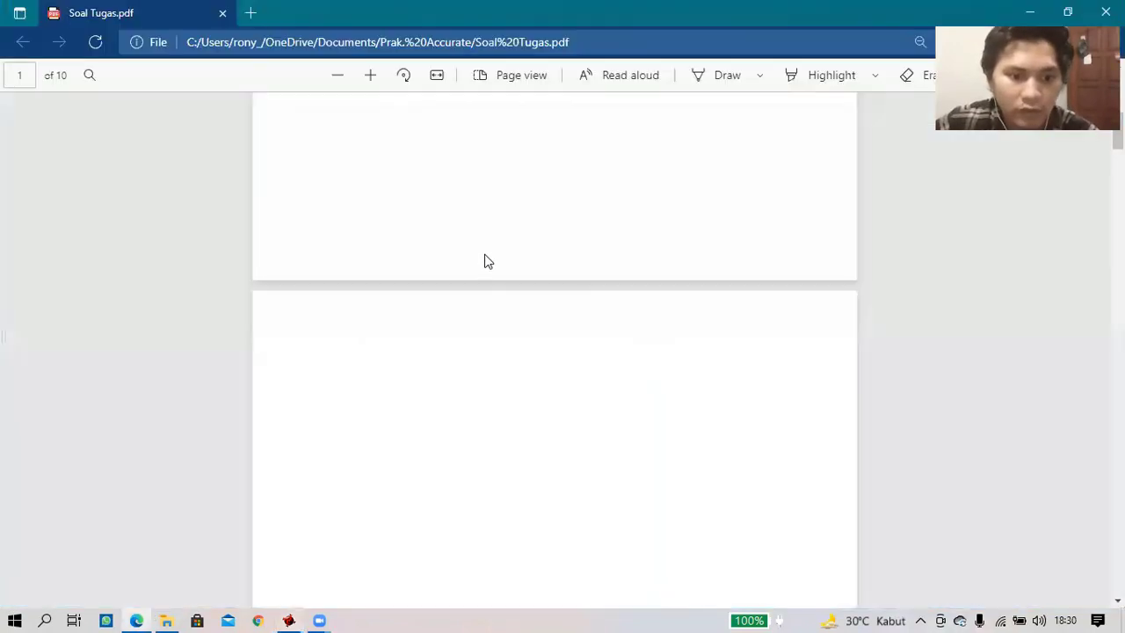
- Read the Syarat Pembayaran and Kode Pajak tables on page 6 of Soal Tugas.pdf
scroll(484, 260, down, 5)
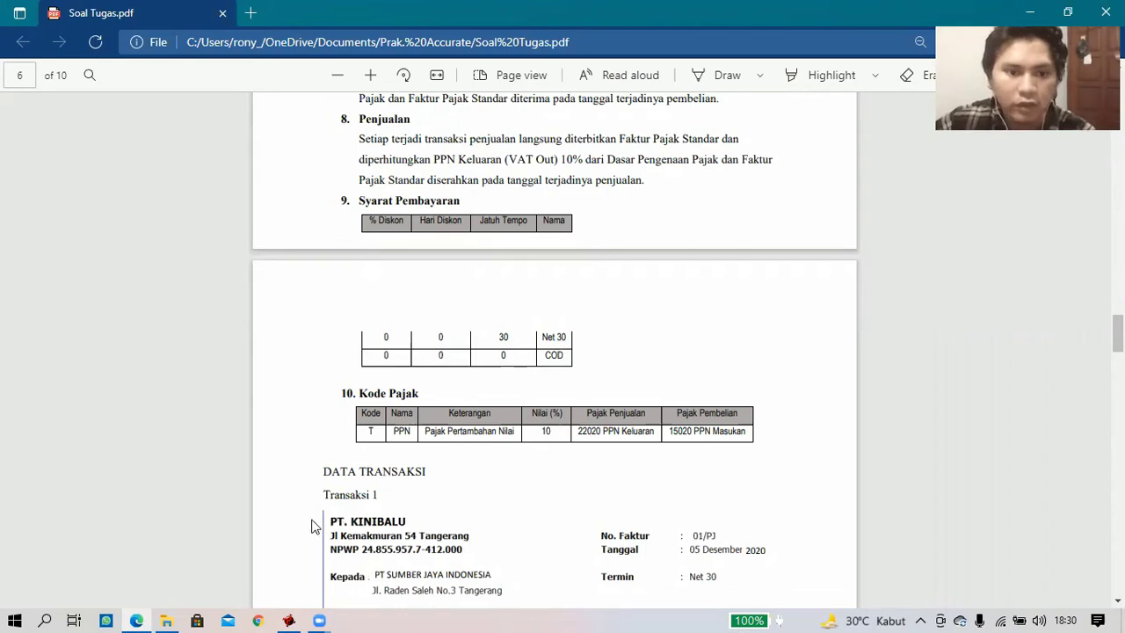
key(alt+Tab)
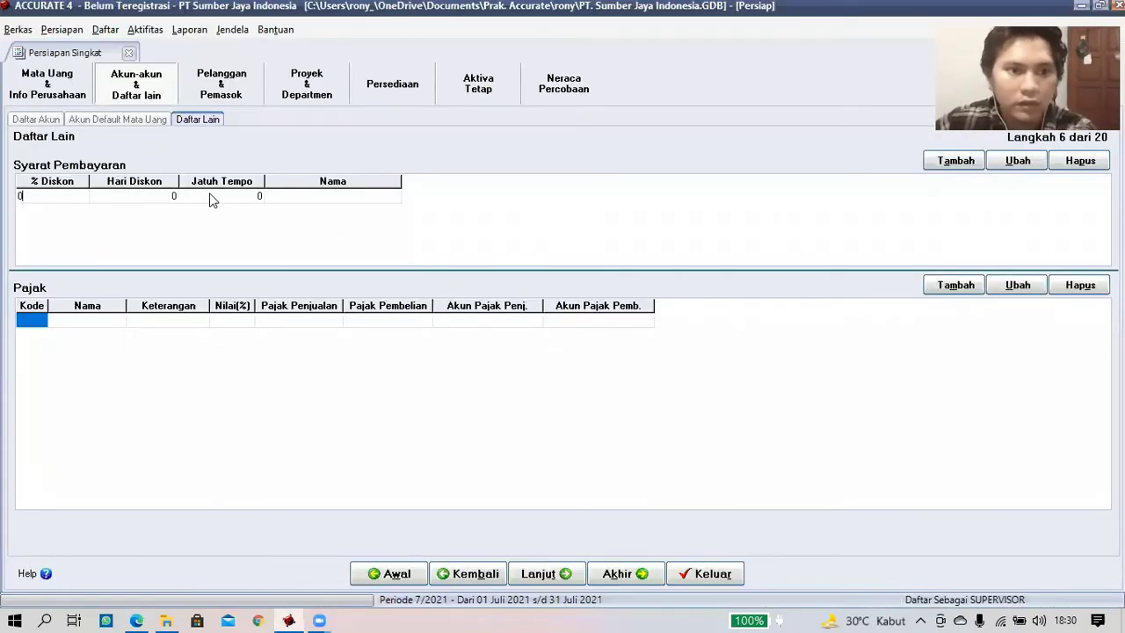
- Add payment terms Net 30 with 30 due days and C.O.D (Tunai saat pengantaran)
click(228, 198)
text(3)
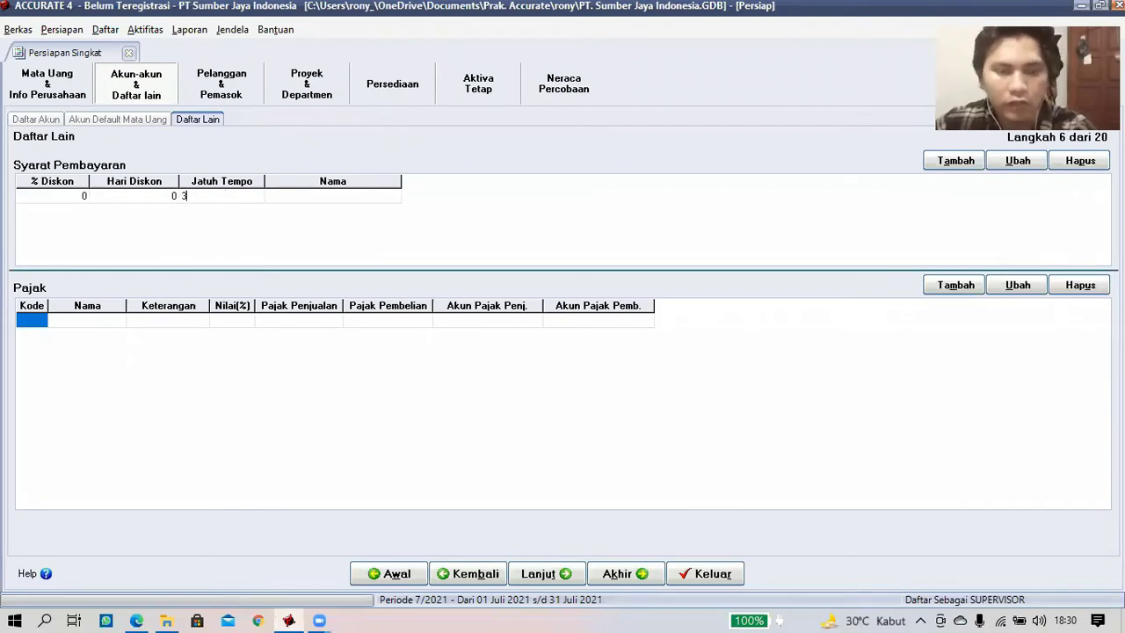
text(0)
key(Return)
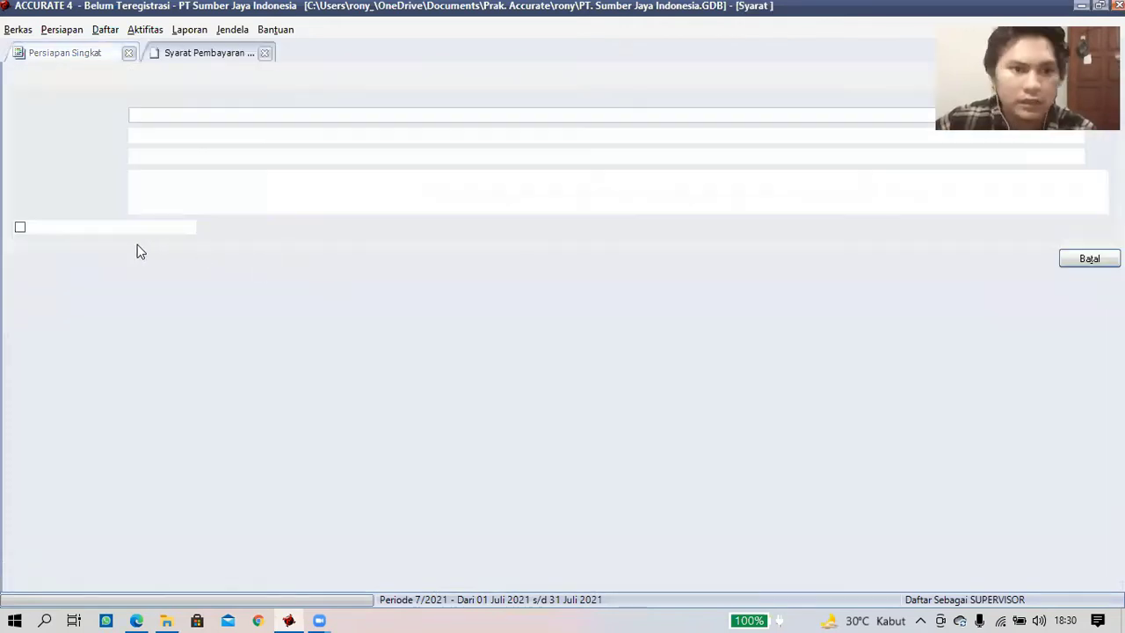
click(20, 227)
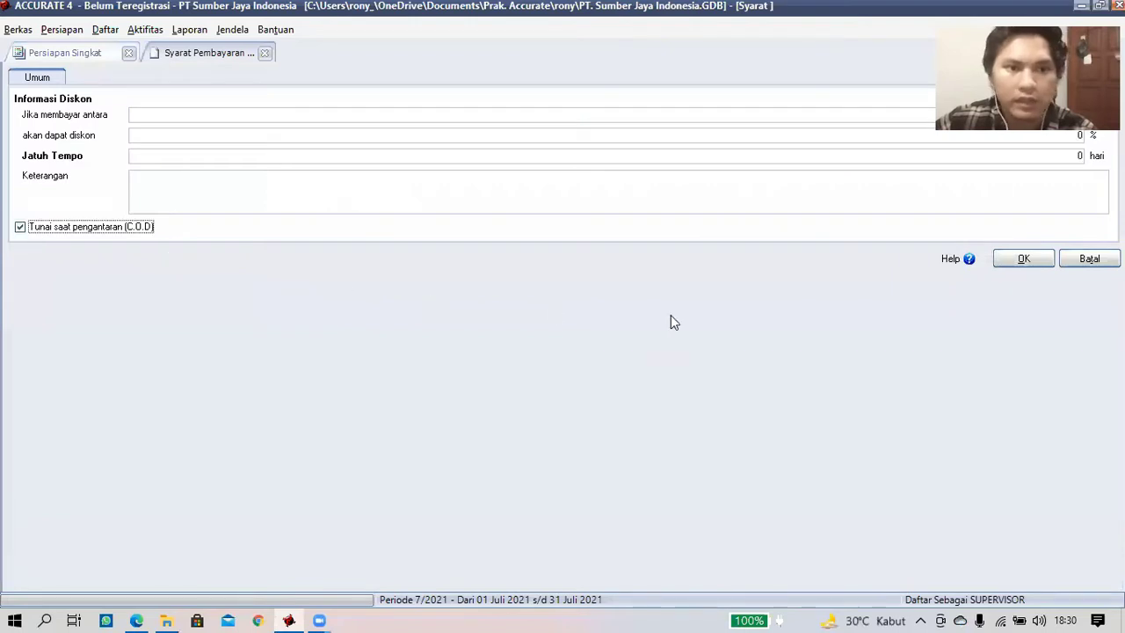
click(1011, 259)
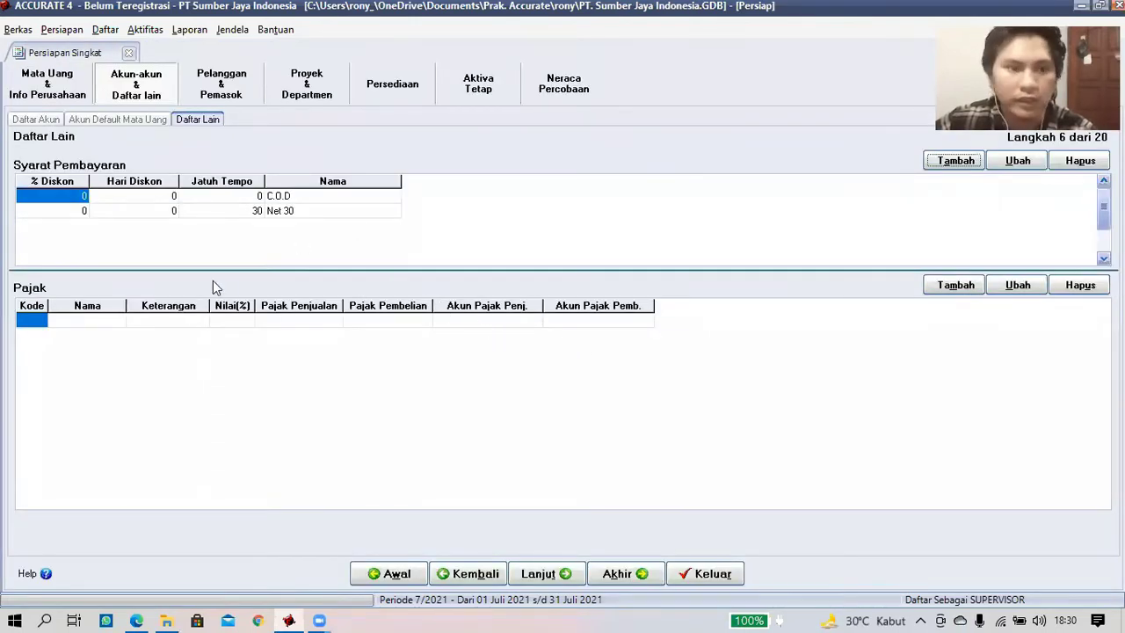
- Enter tax code T named PPN, described Pajak Pertambahan Nilai, at a 10% rate
click(40, 318)
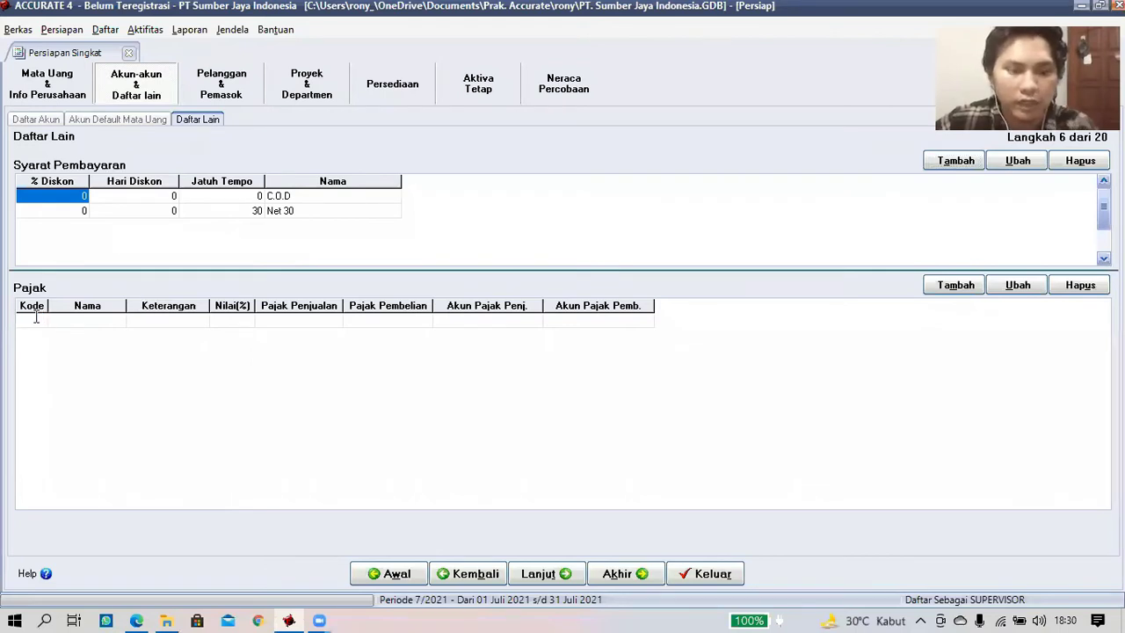
text(T)
click(88, 321)
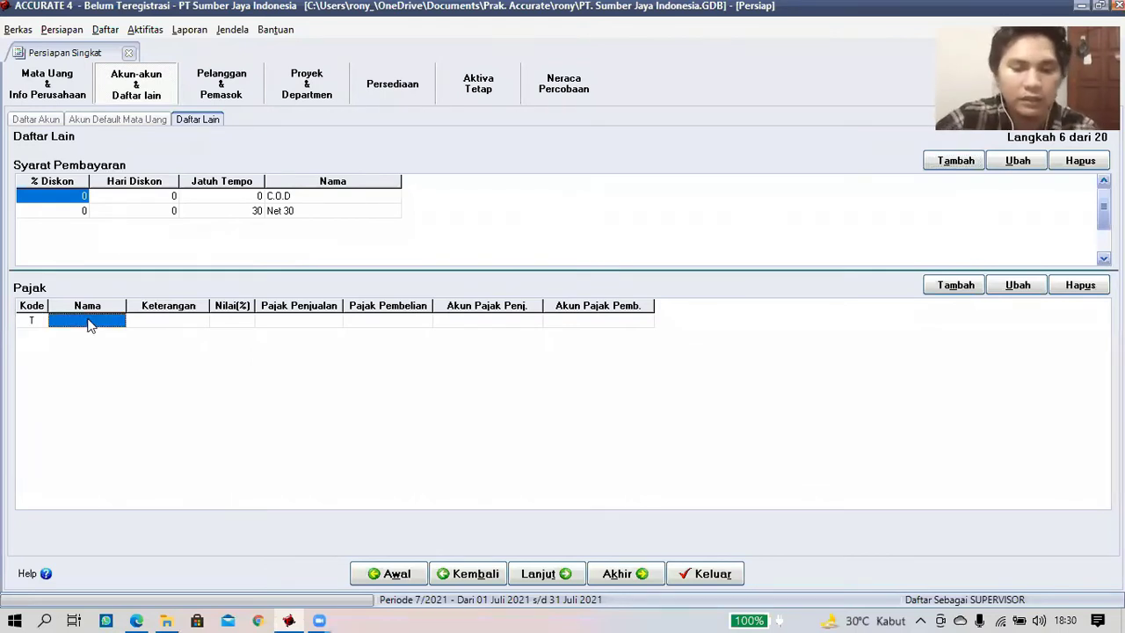
text(PPN)
key(Tab)
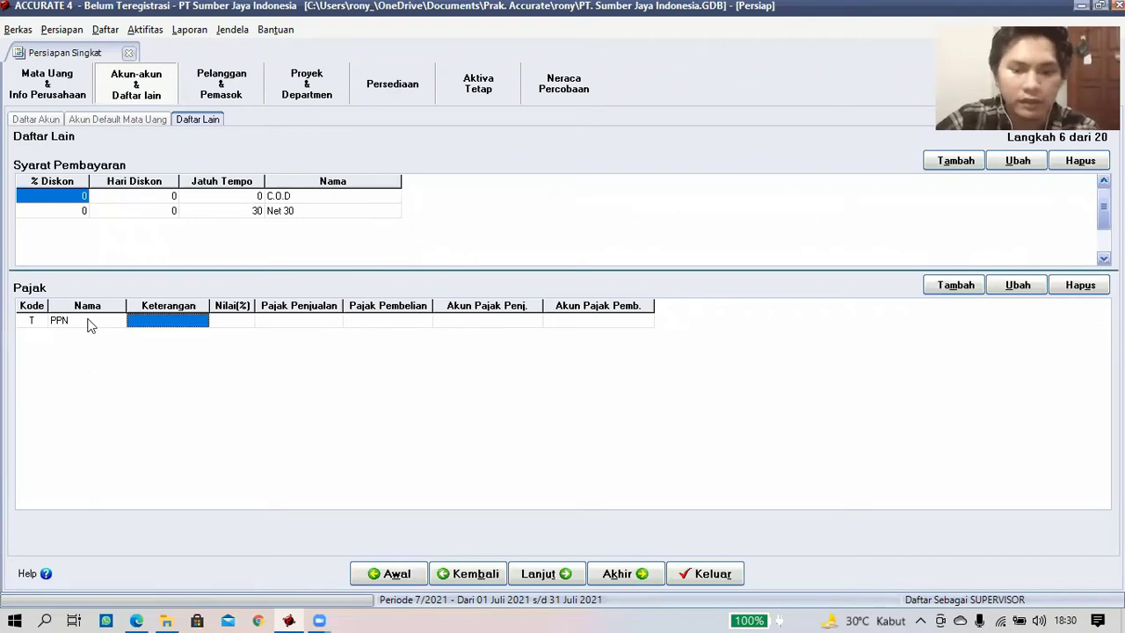
text(Pajak Pertamb)
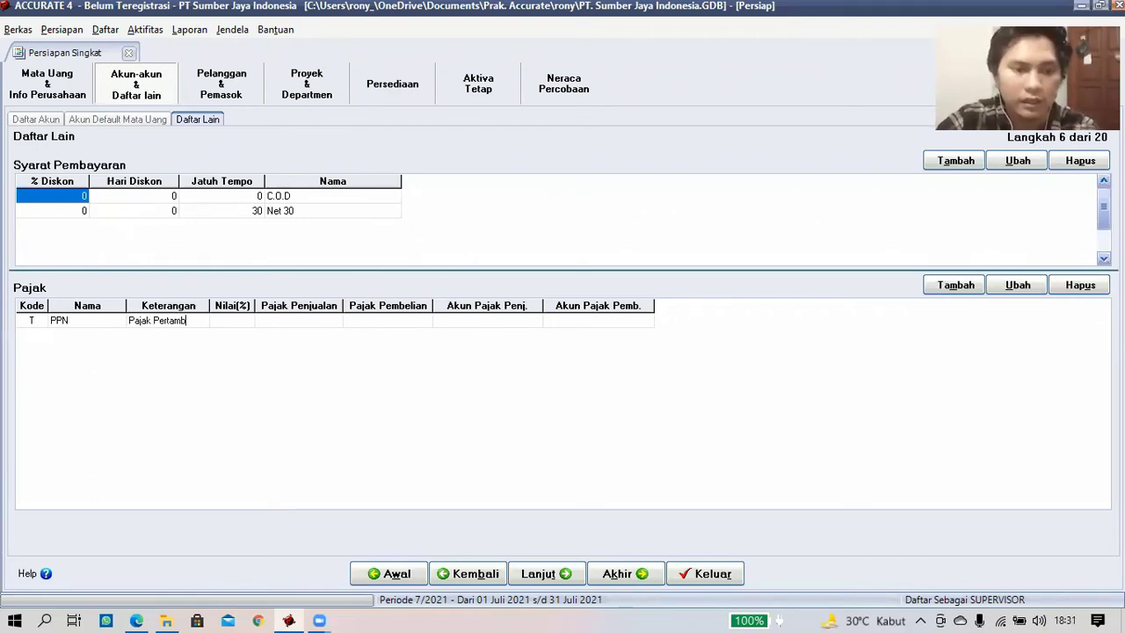
text(ahan Nilai)
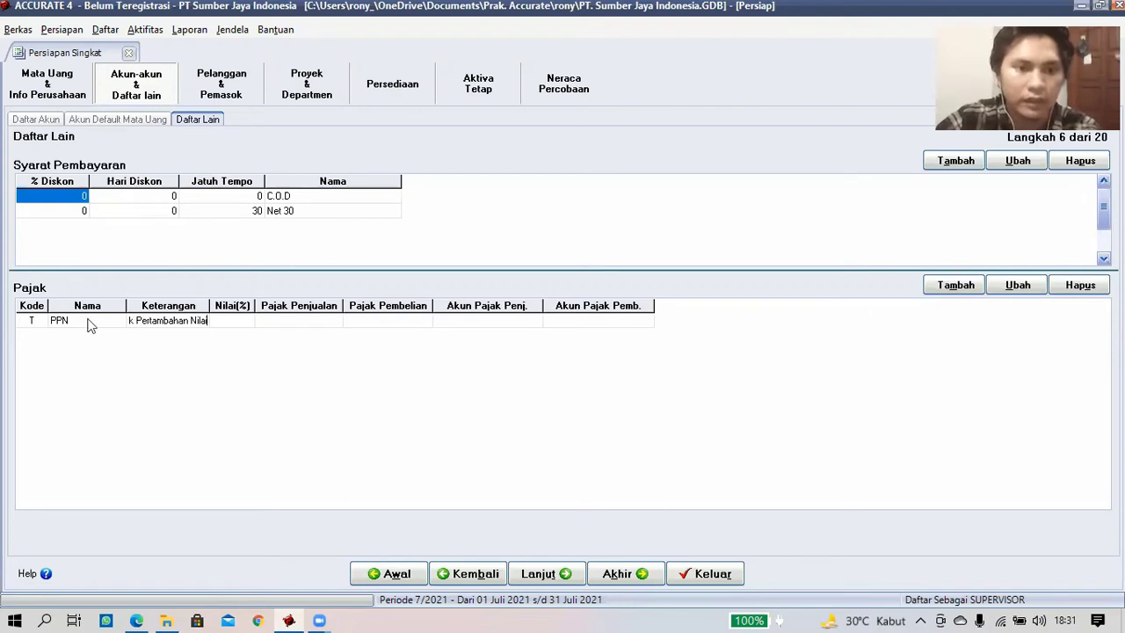
key(Tab)
text(10)
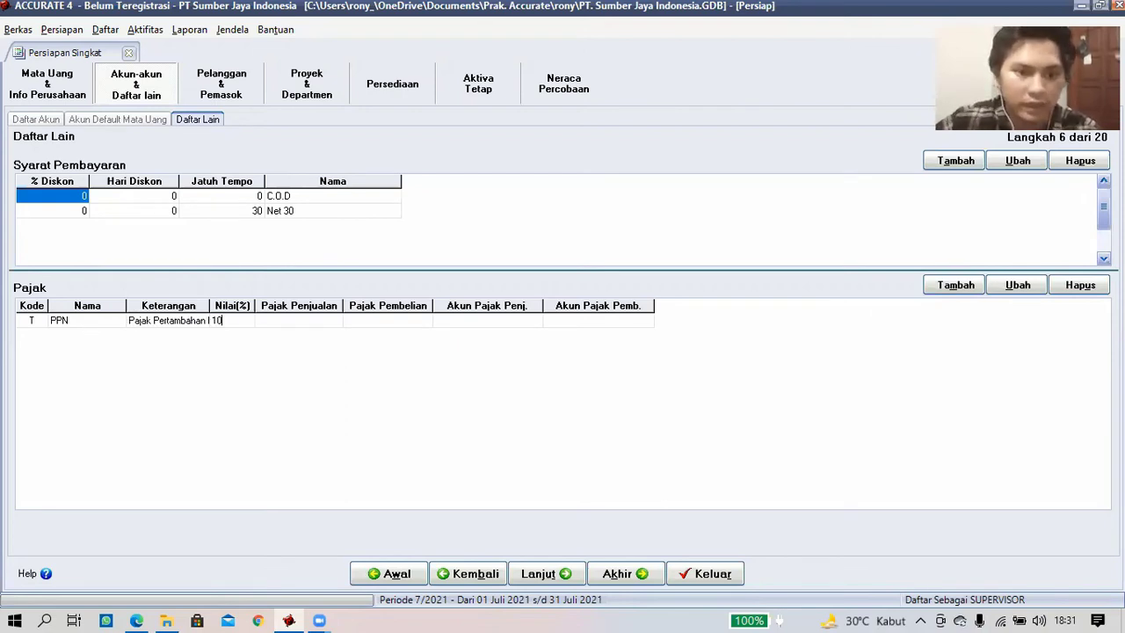
key(Tab)
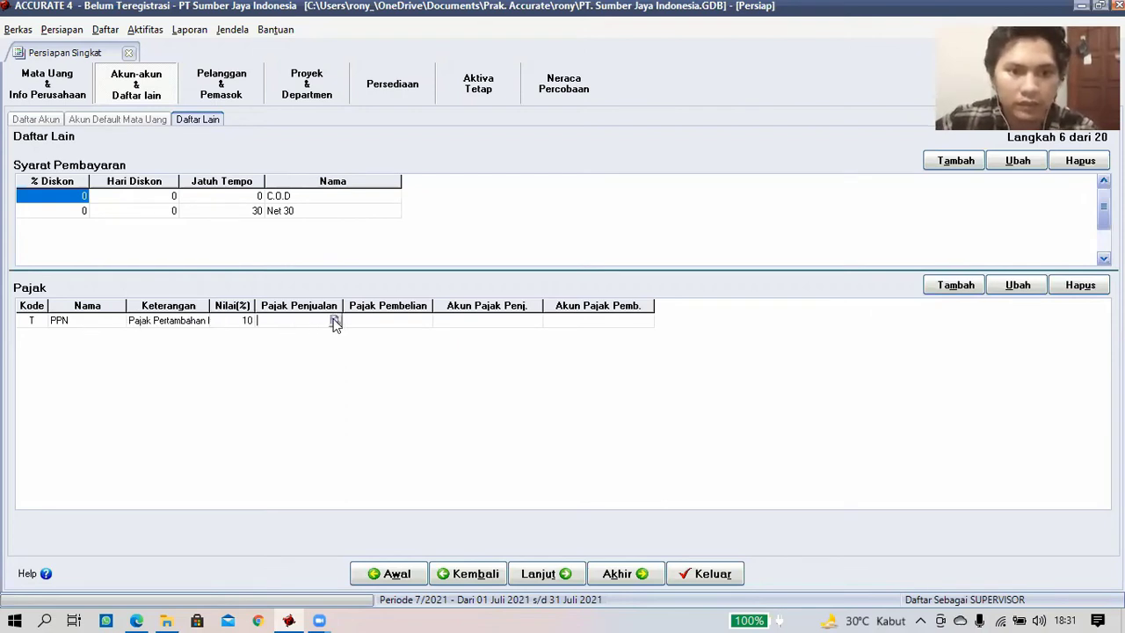
- Post sales tax to 22020 PPN Keluaran and purchase tax to 15020 PPN Masukan
click(334, 322)
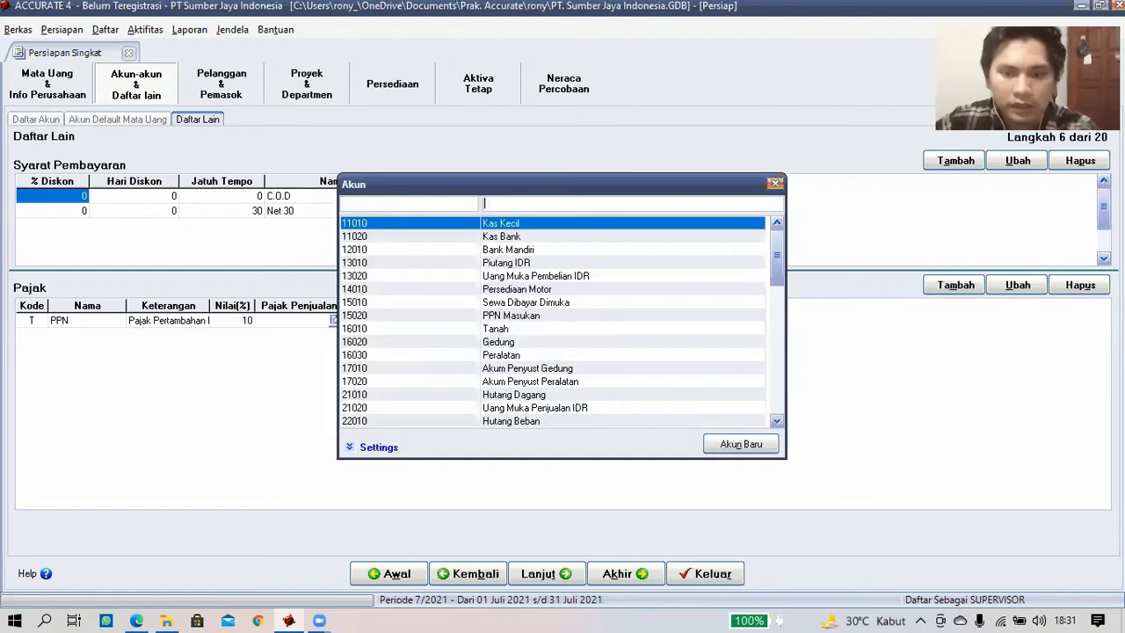
text(p)
click(427, 342)
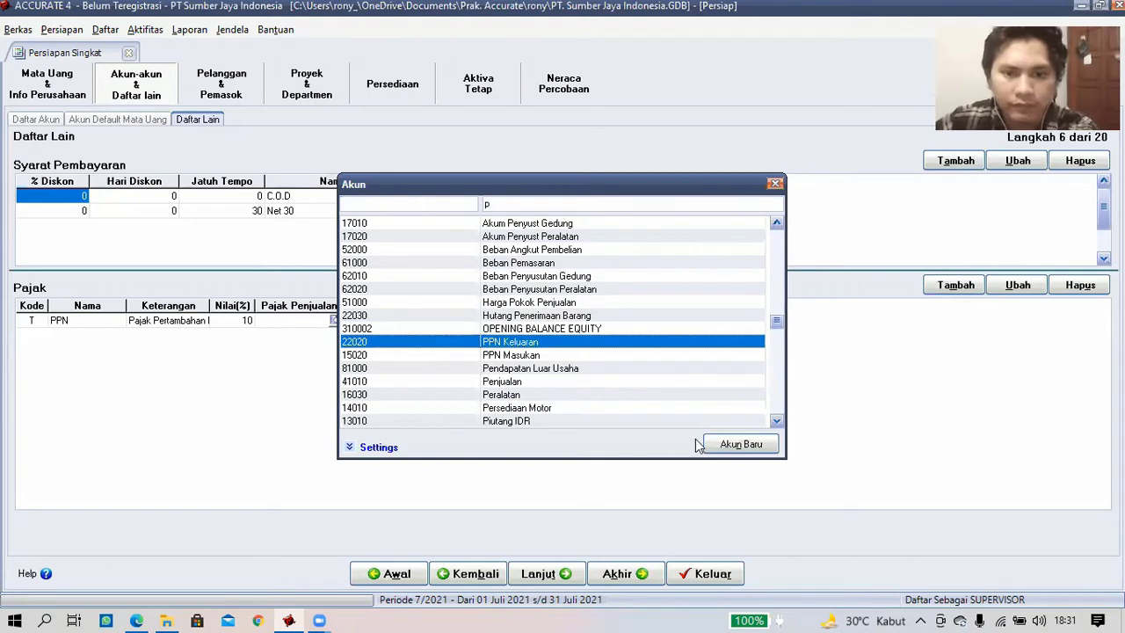
double_click(534, 343)
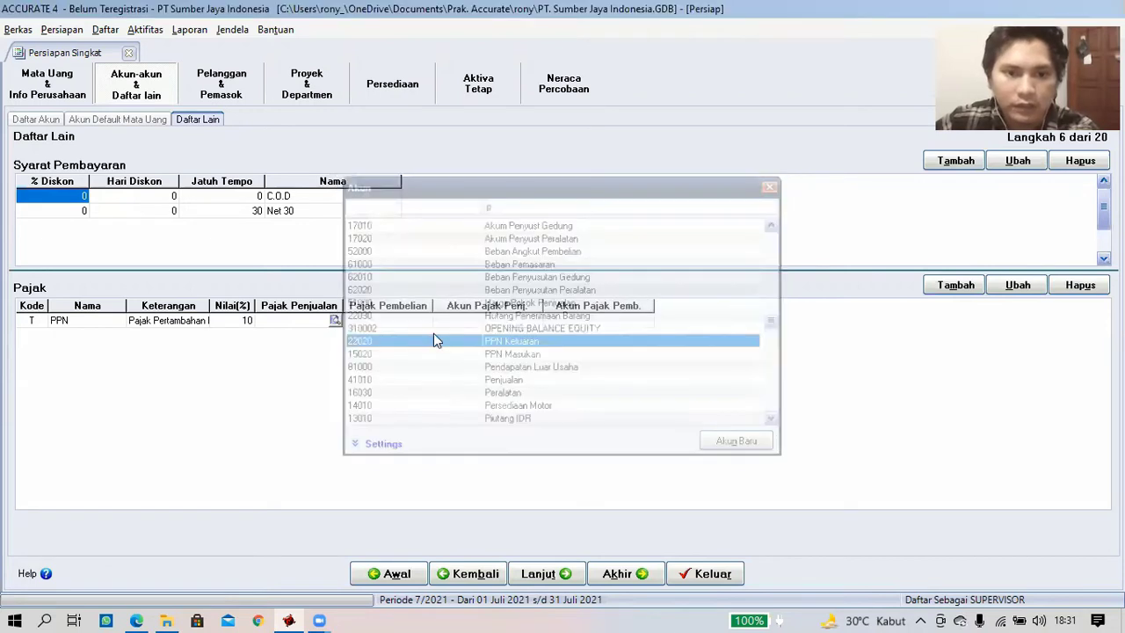
click(426, 325)
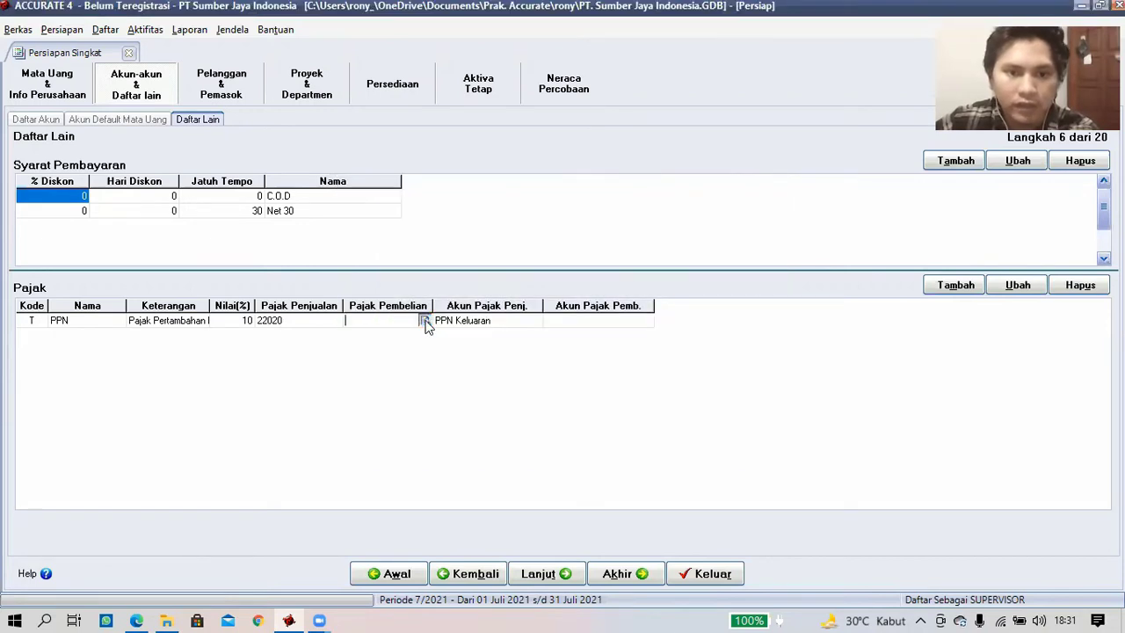
click(425, 326)
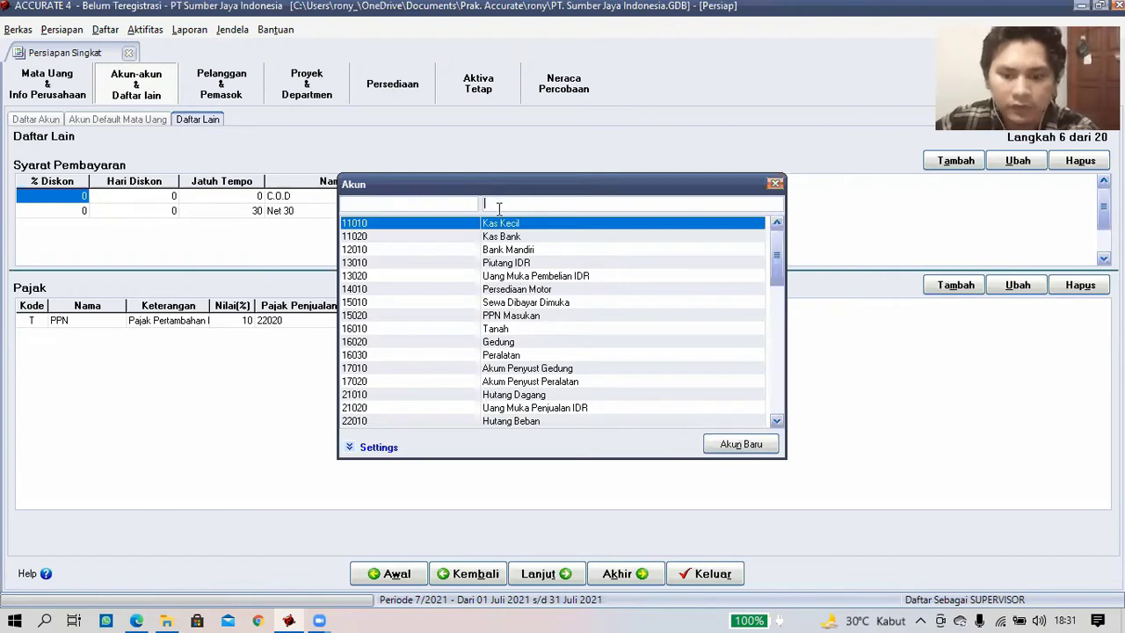
text(p)
double_click(518, 356)
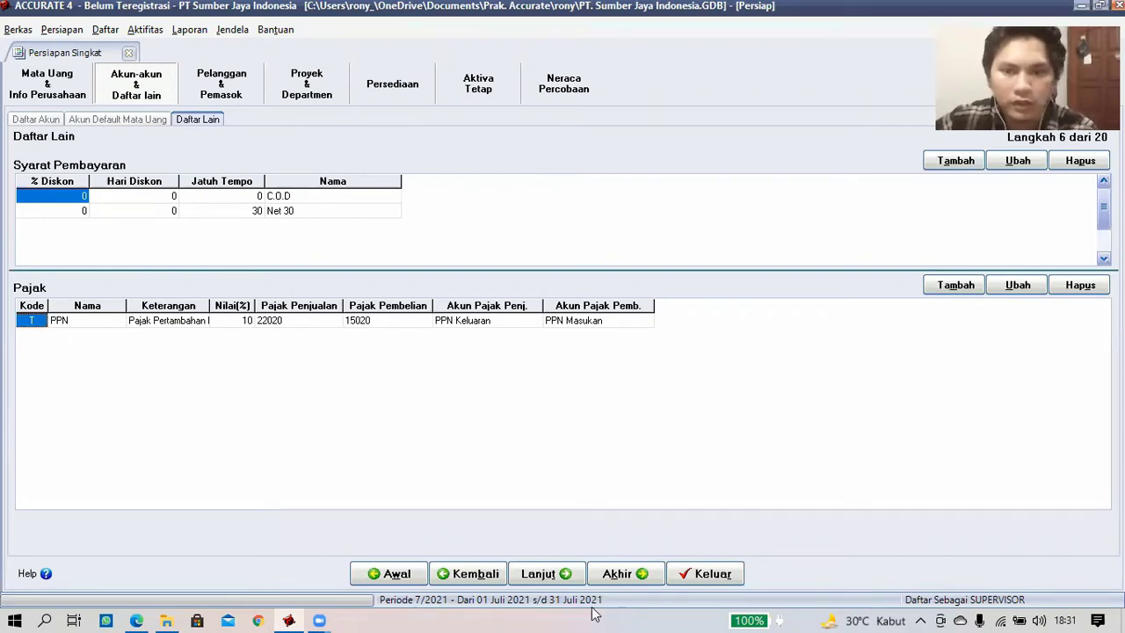
click(565, 577)
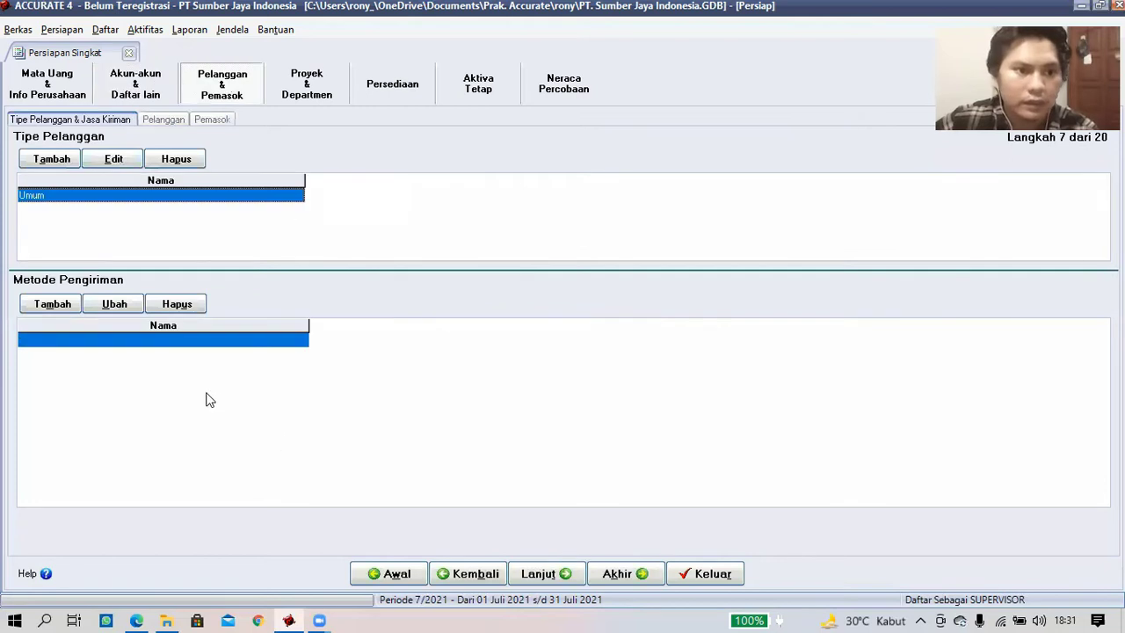
- Add TIKI to the Metode Pengiriman shipping methods list
click(83, 341)
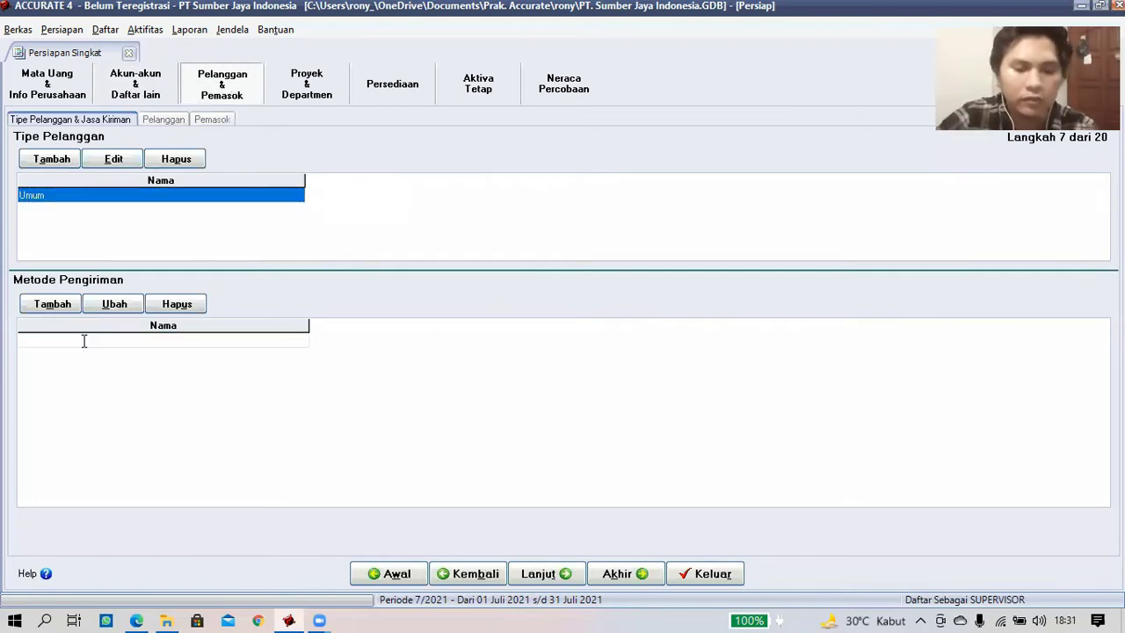
text(TIKI)
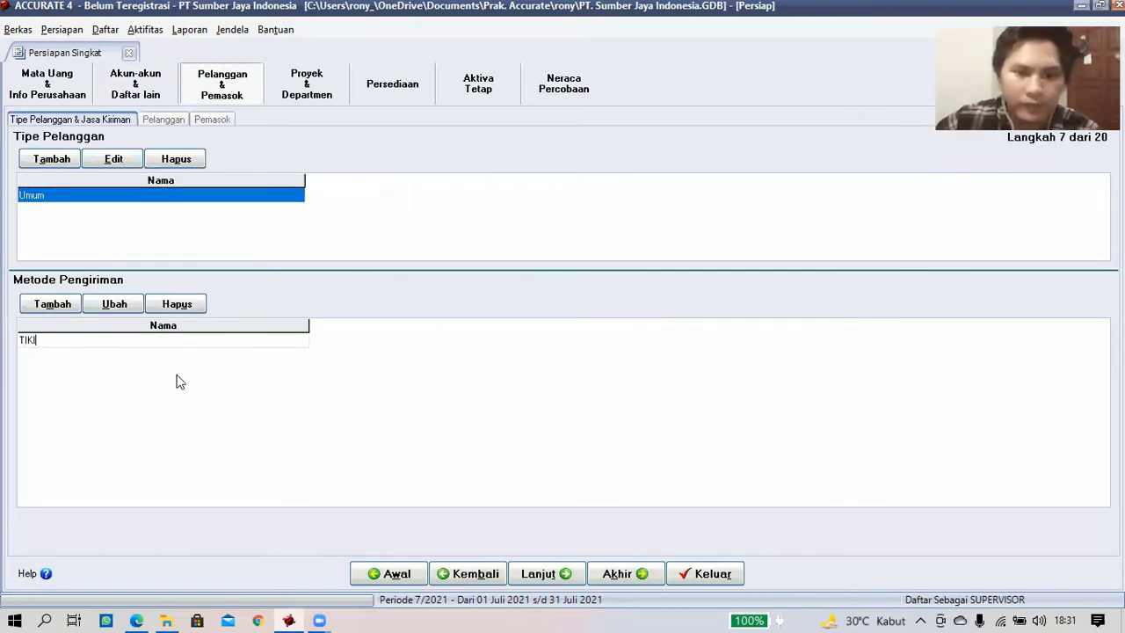
key(Return)
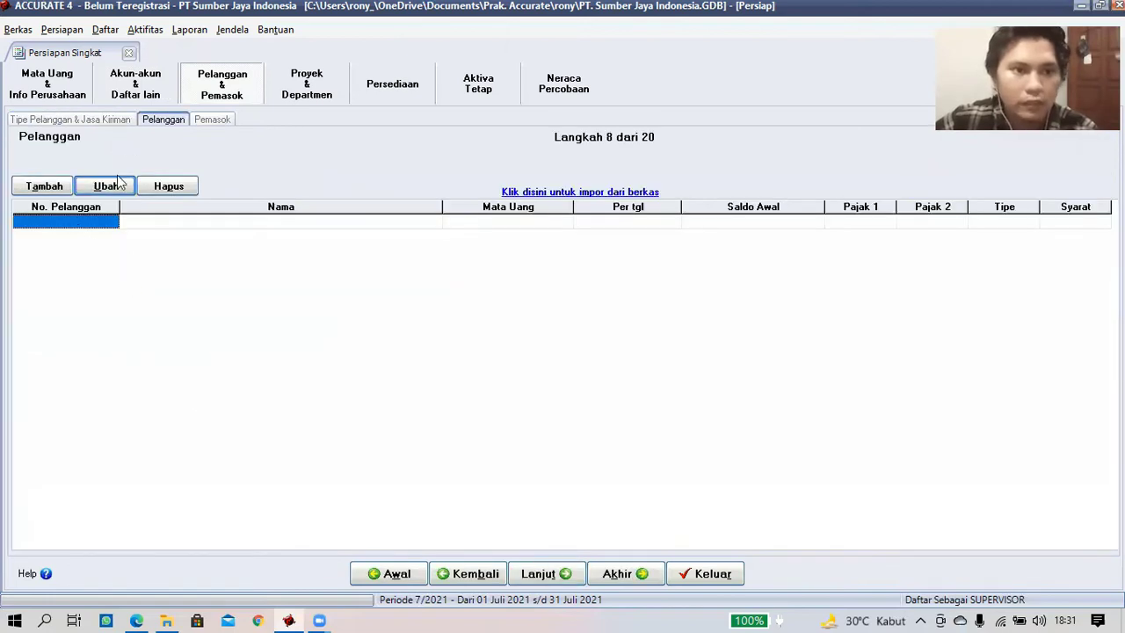
- Load the Excel file 2. daftar pelanggan.xls into Impor Pelanggan and fetch its three customer rows
click(587, 193)
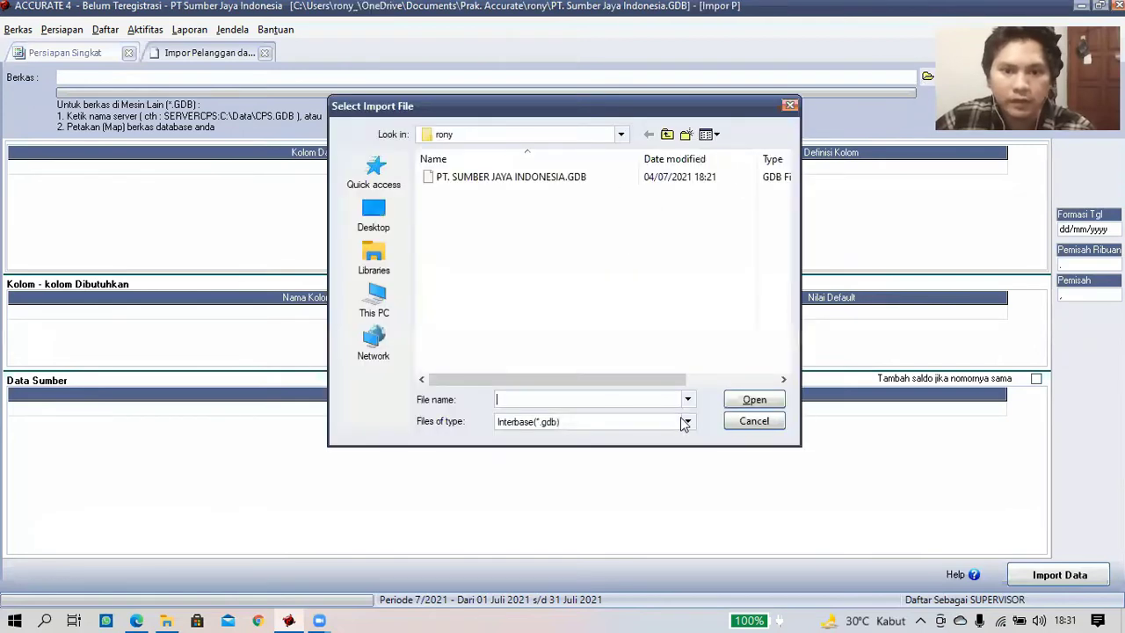
click(593, 422)
click(582, 437)
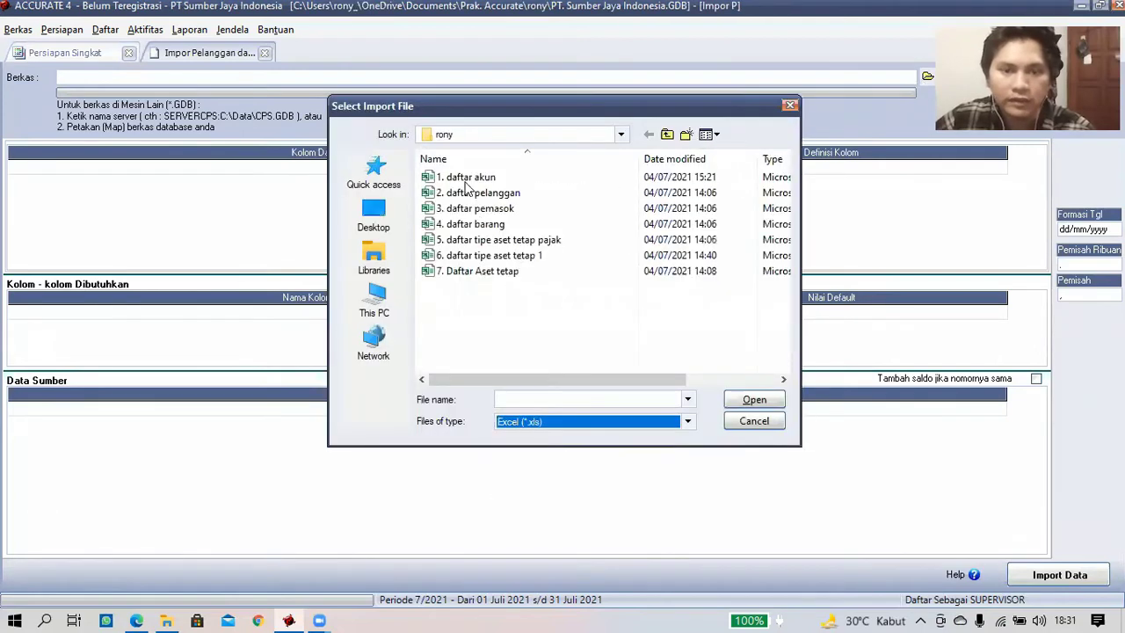
click(468, 195)
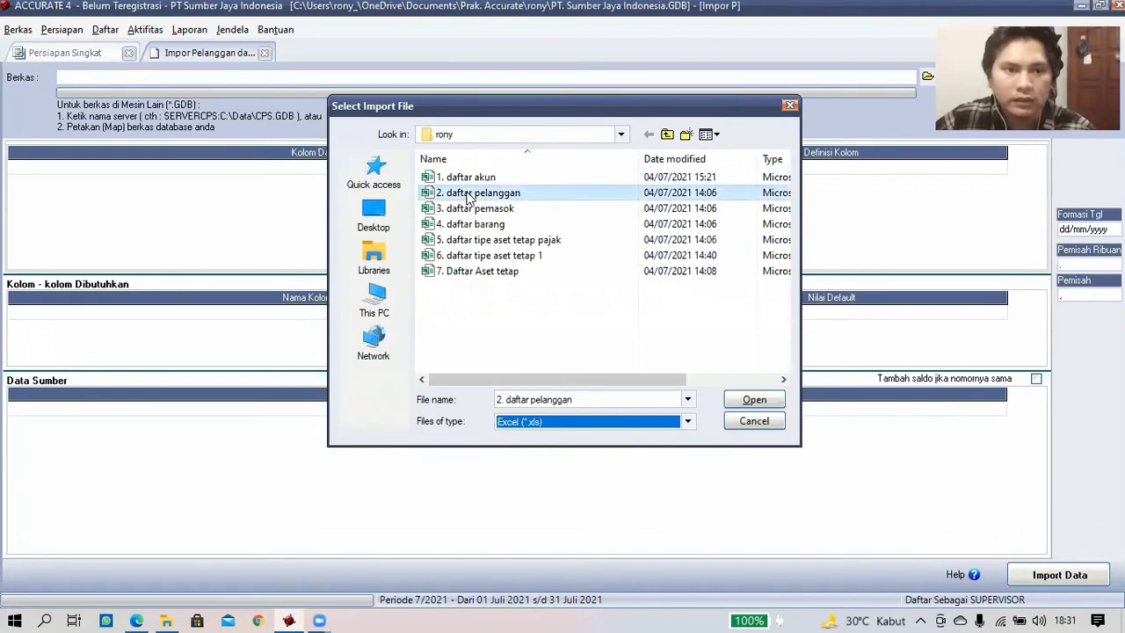
key(Return)
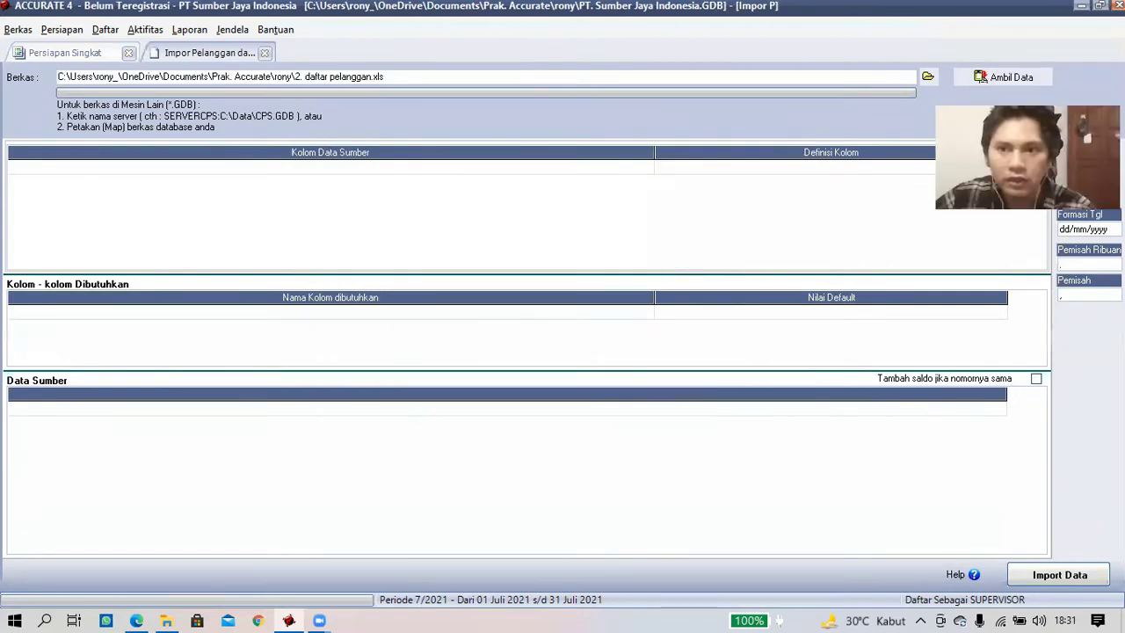
click(993, 77)
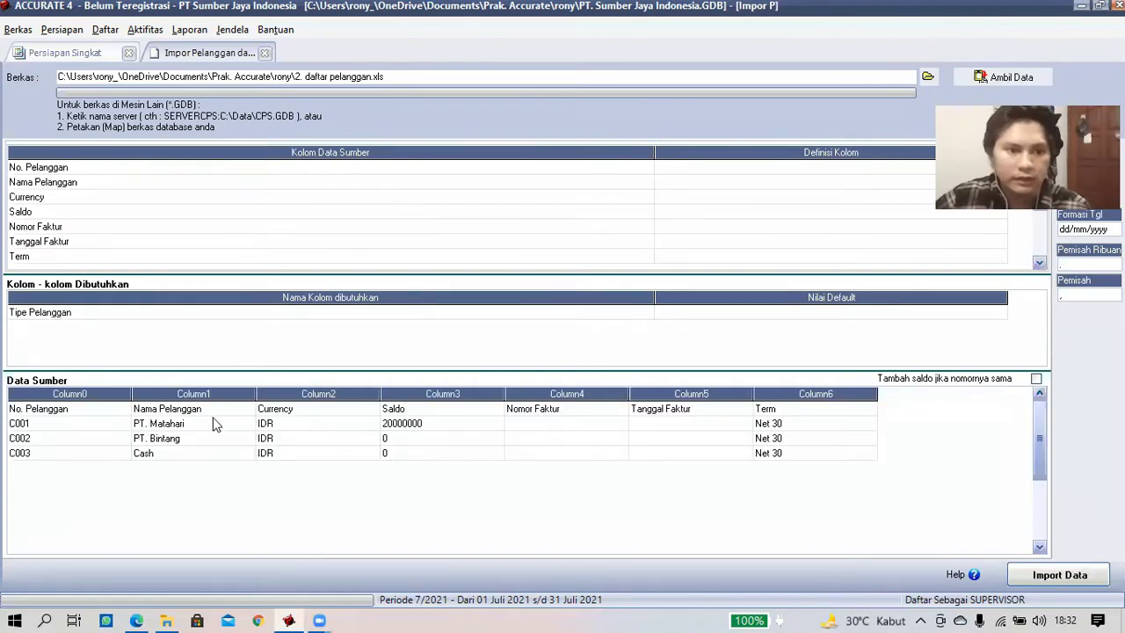
- Delete the header row from the imported customer source data
right_click(48, 407)
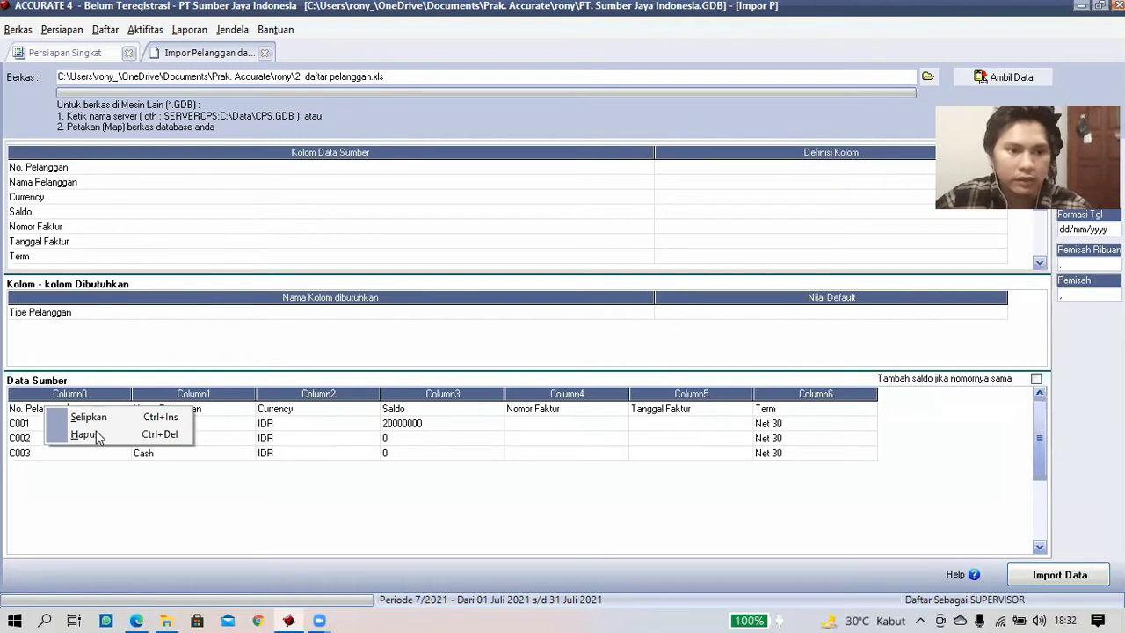
click(101, 433)
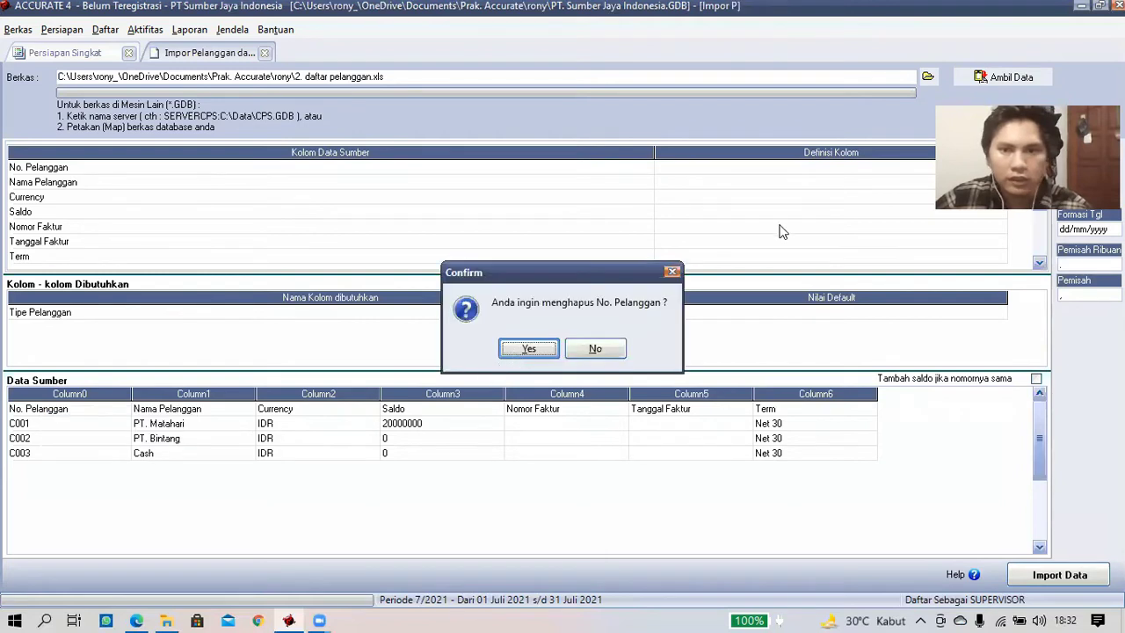
key(Return)
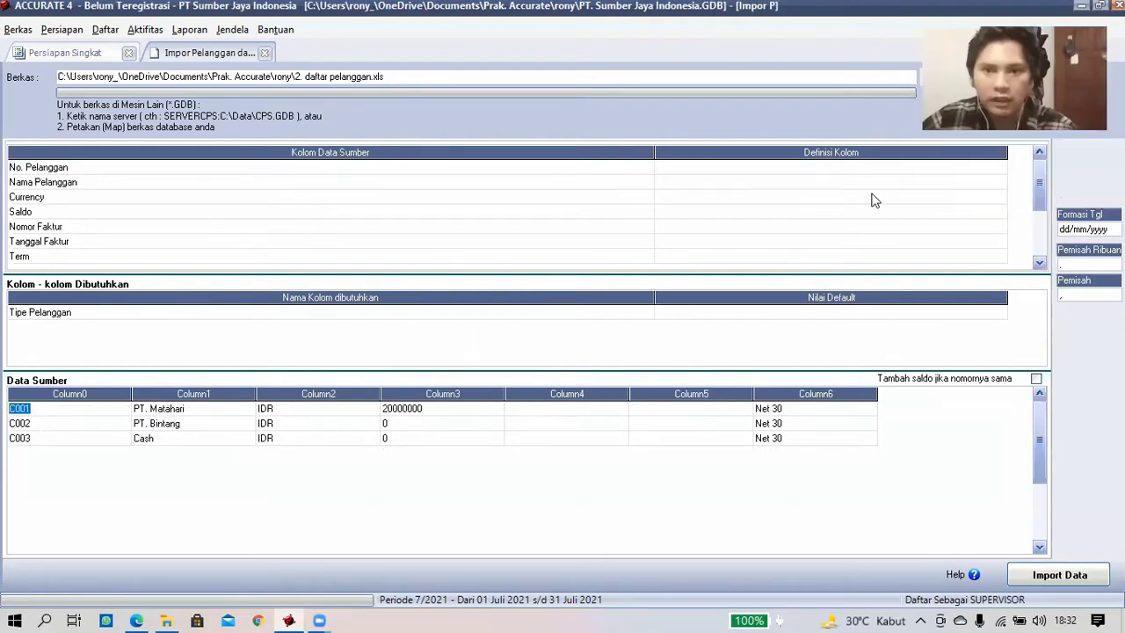
- Map the first two columns to No. Pelanggan and Nama Pelanggan
click(743, 171)
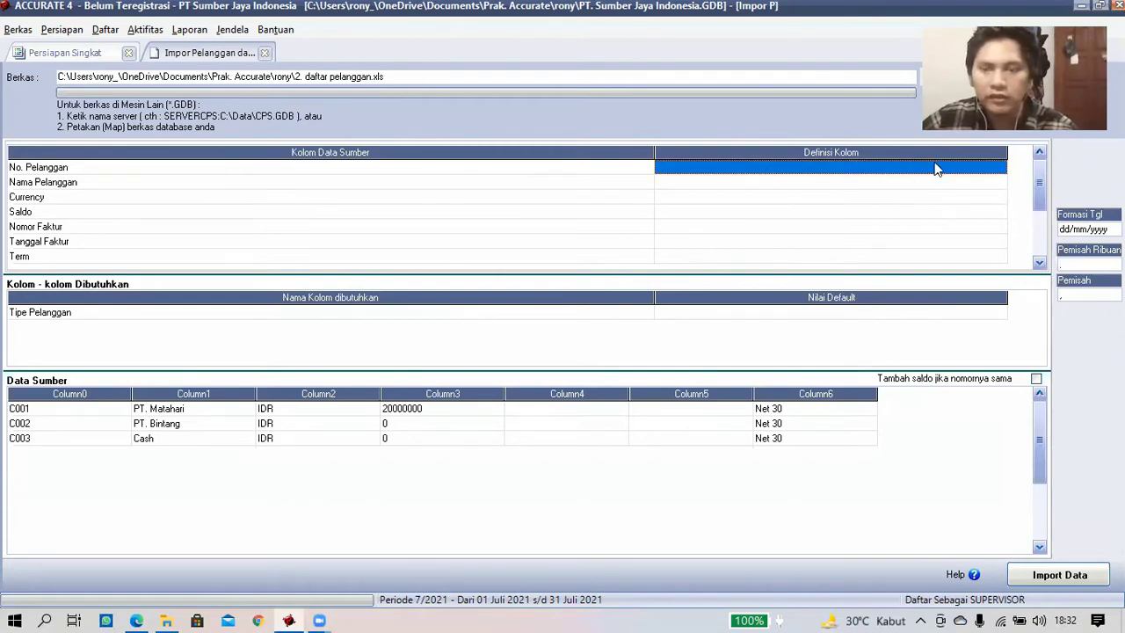
click(976, 170)
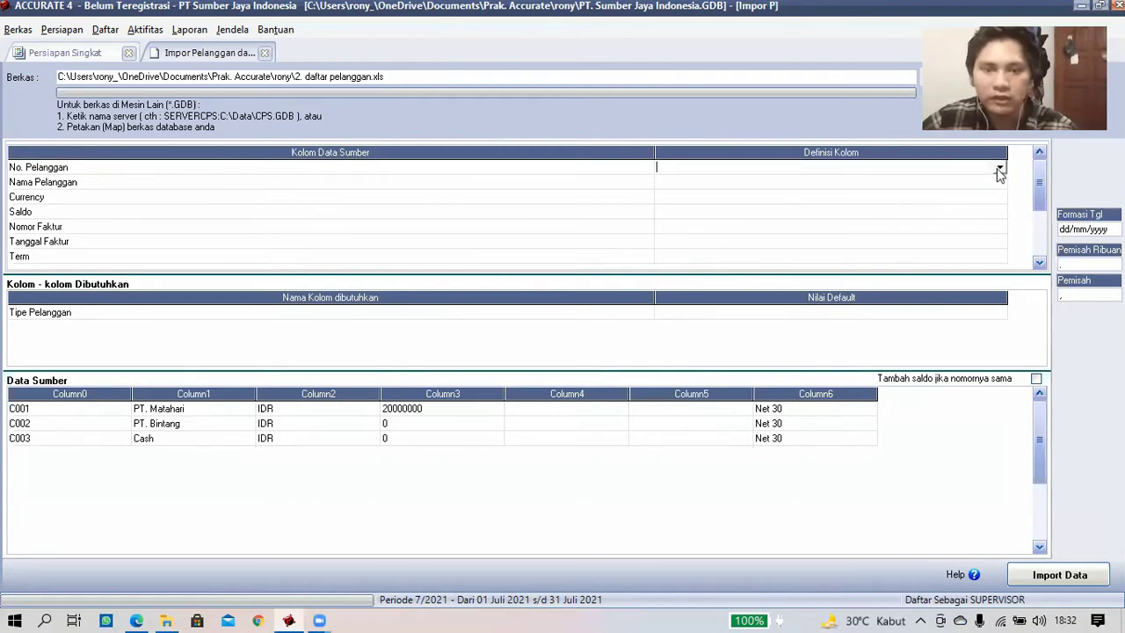
click(1000, 168)
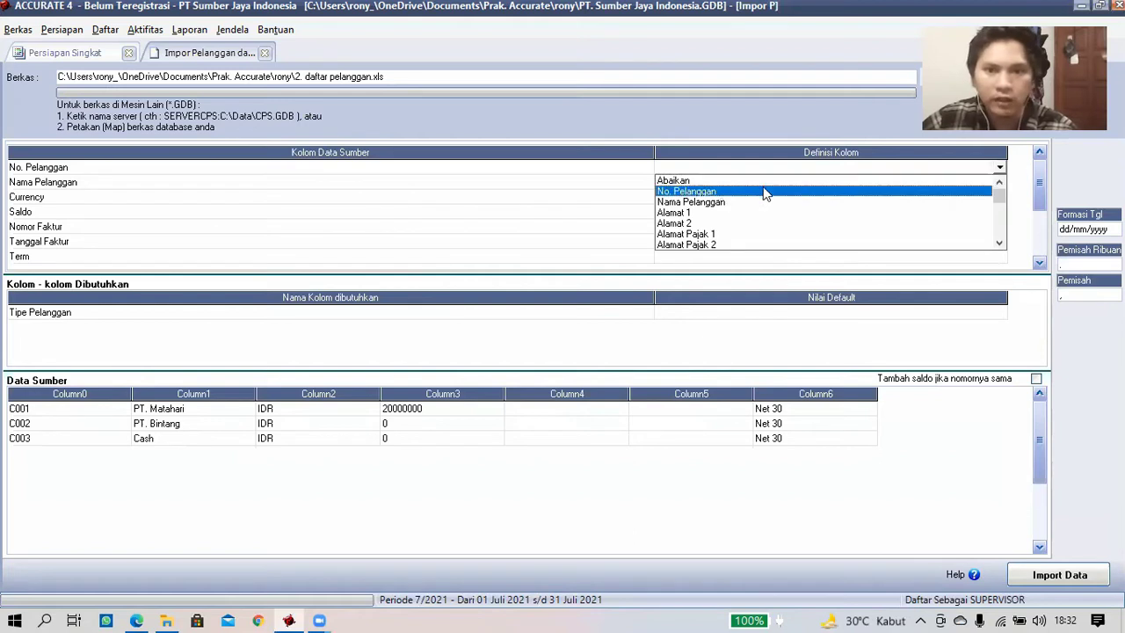
click(814, 191)
click(1001, 186)
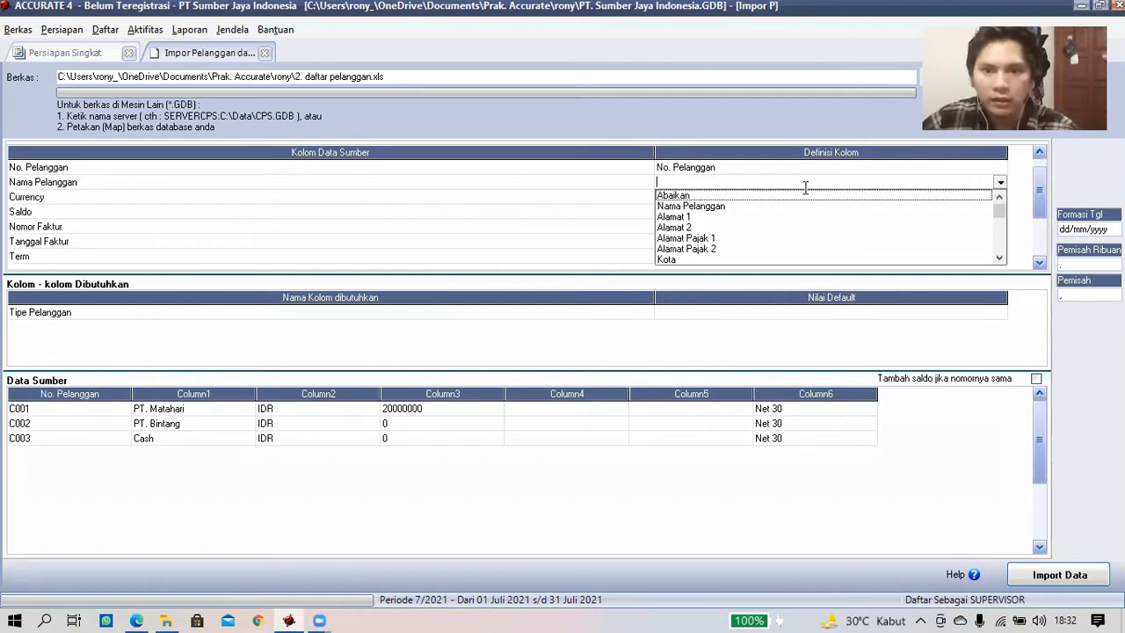
click(742, 205)
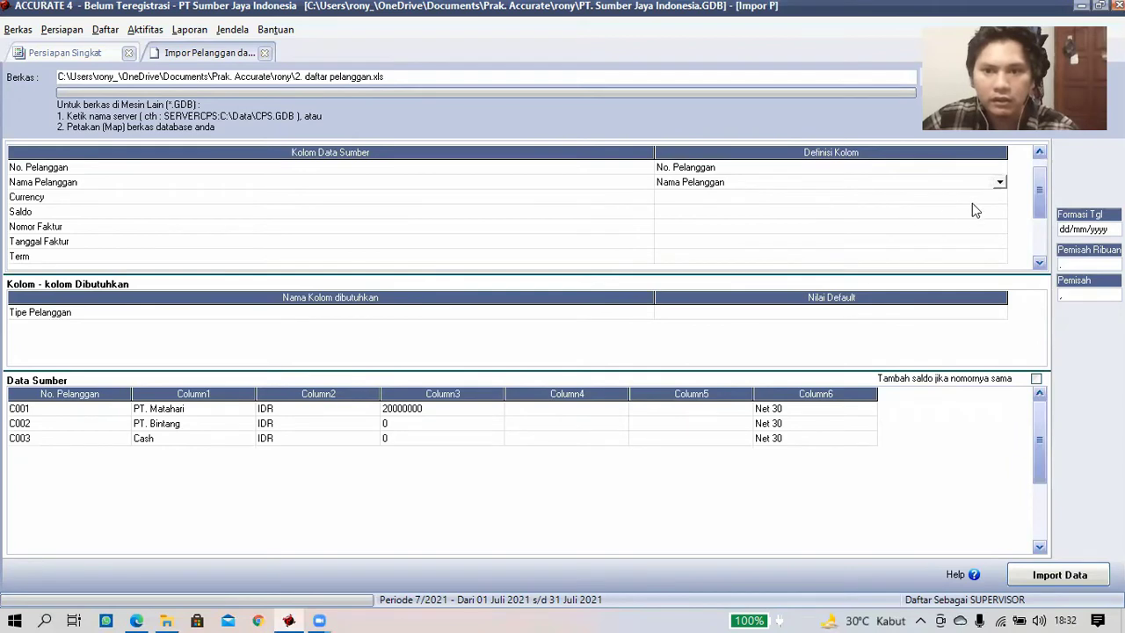
- Map the Currency column to Mata Uang, matching IDR to Rupiah
click(999, 199)
click(1000, 201)
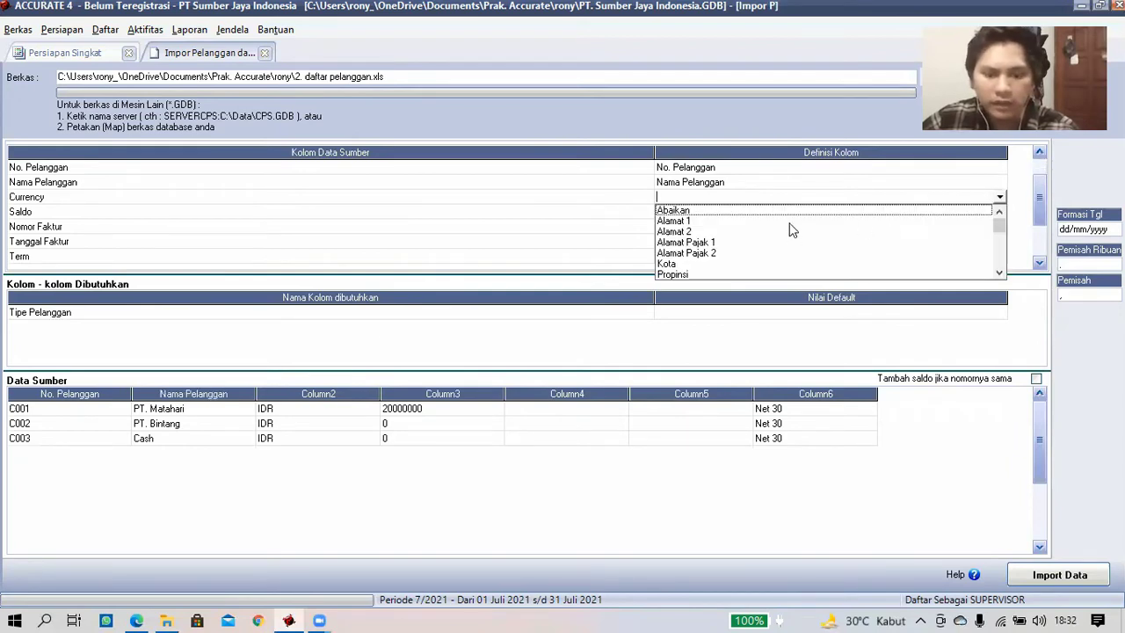
scroll(788, 228, down, 3)
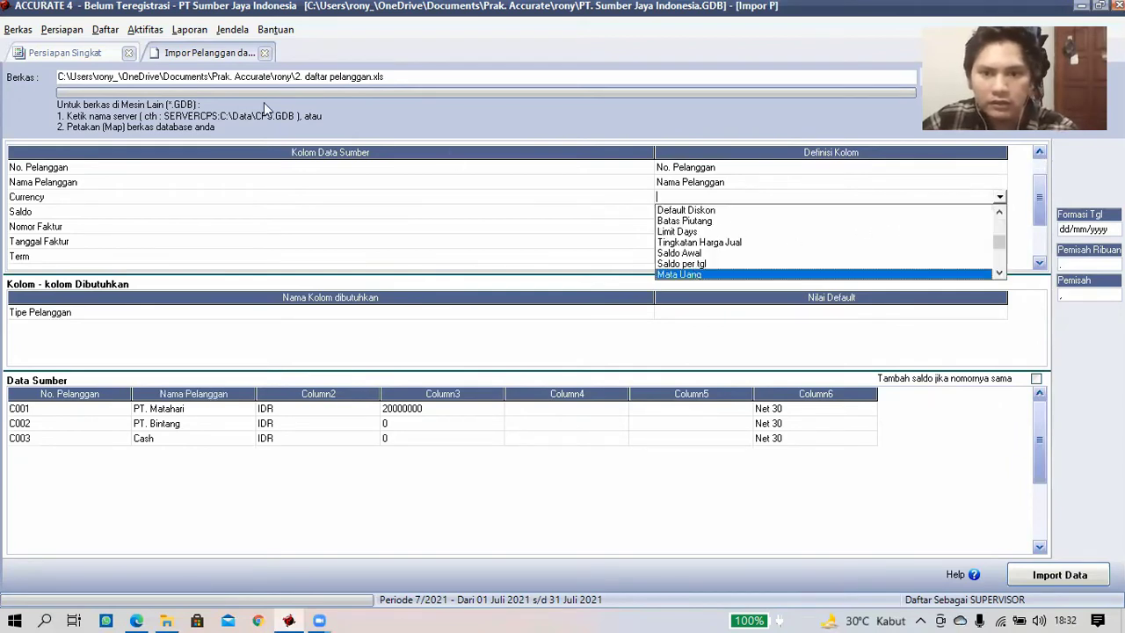
click(693, 273)
click(302, 45)
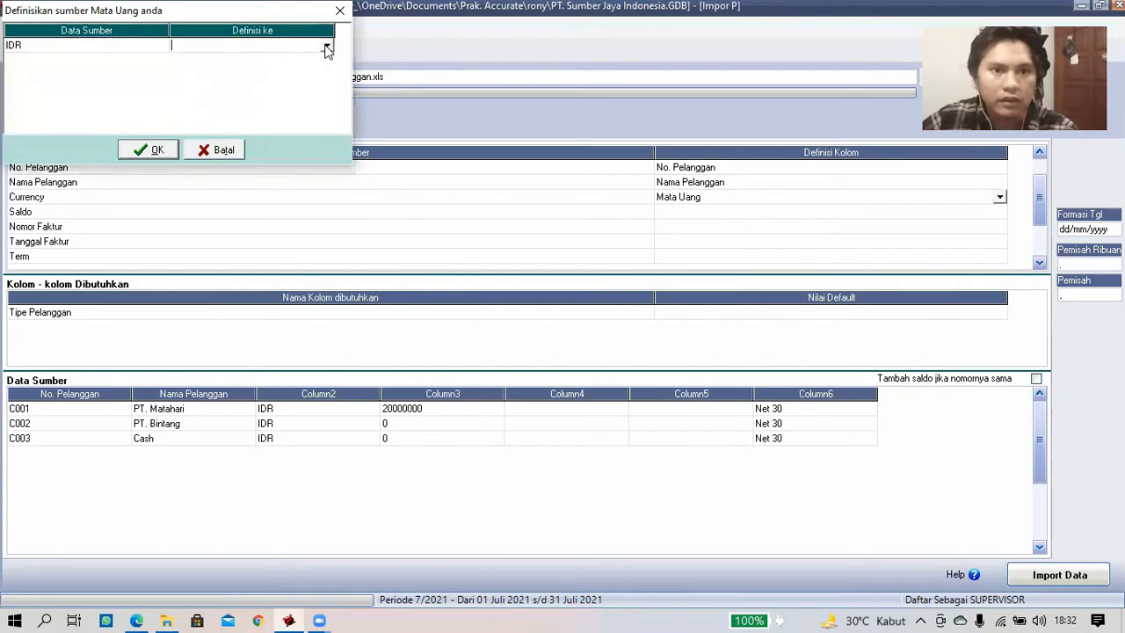
click(326, 46)
click(294, 58)
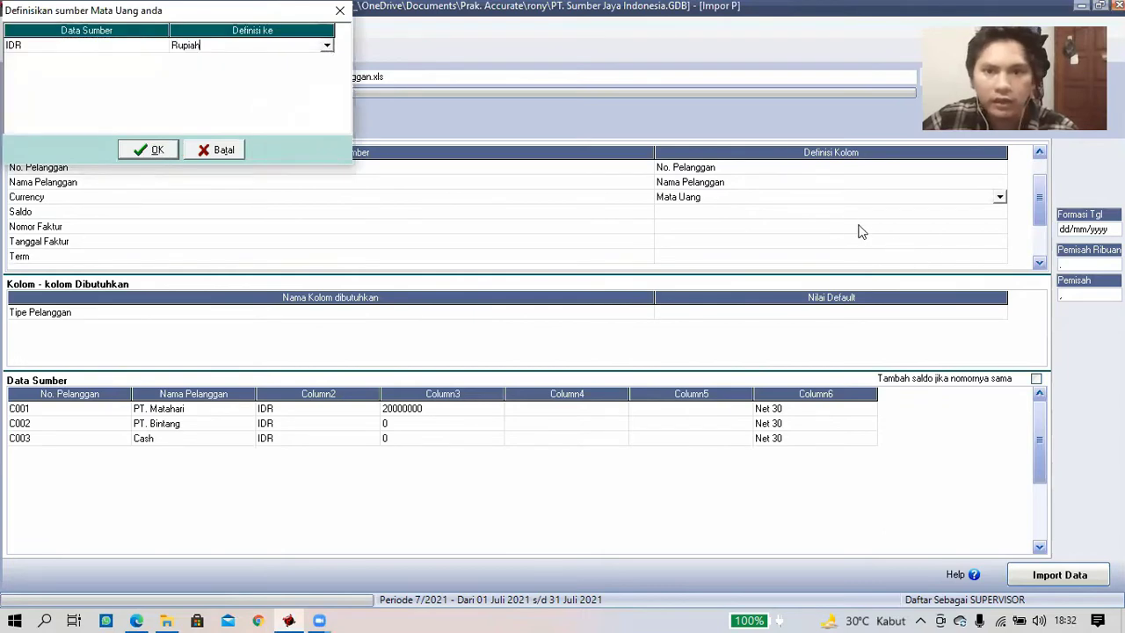
key(Return)
- Map Saldo to Saldo Awal and Nomor Faktur to No. Faktur Saldo Awal
click(1000, 213)
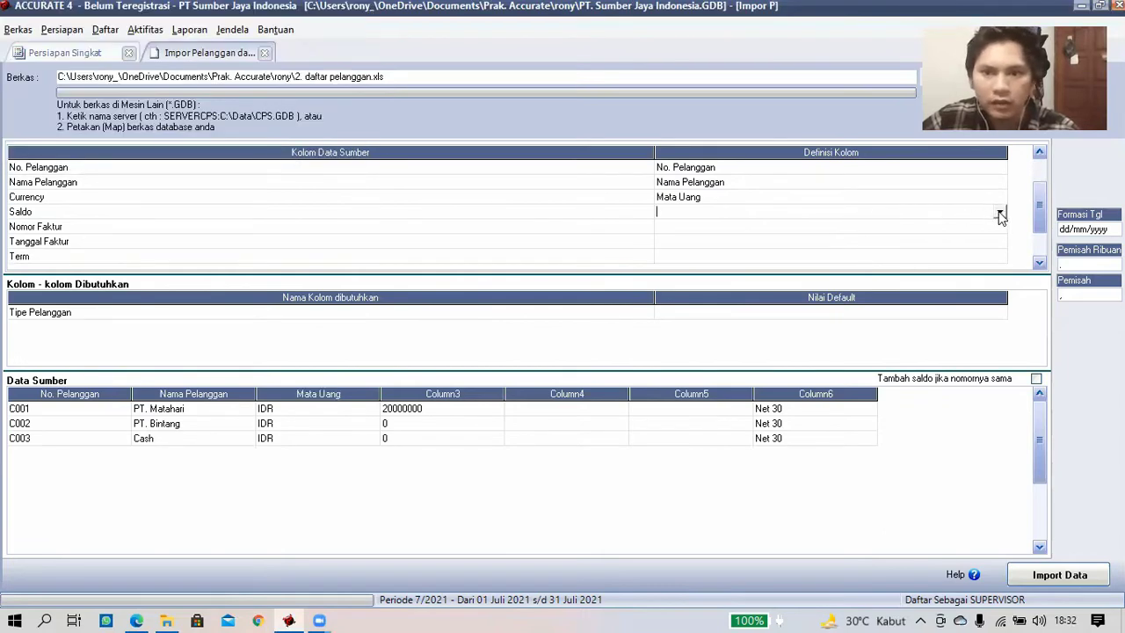
click(1000, 214)
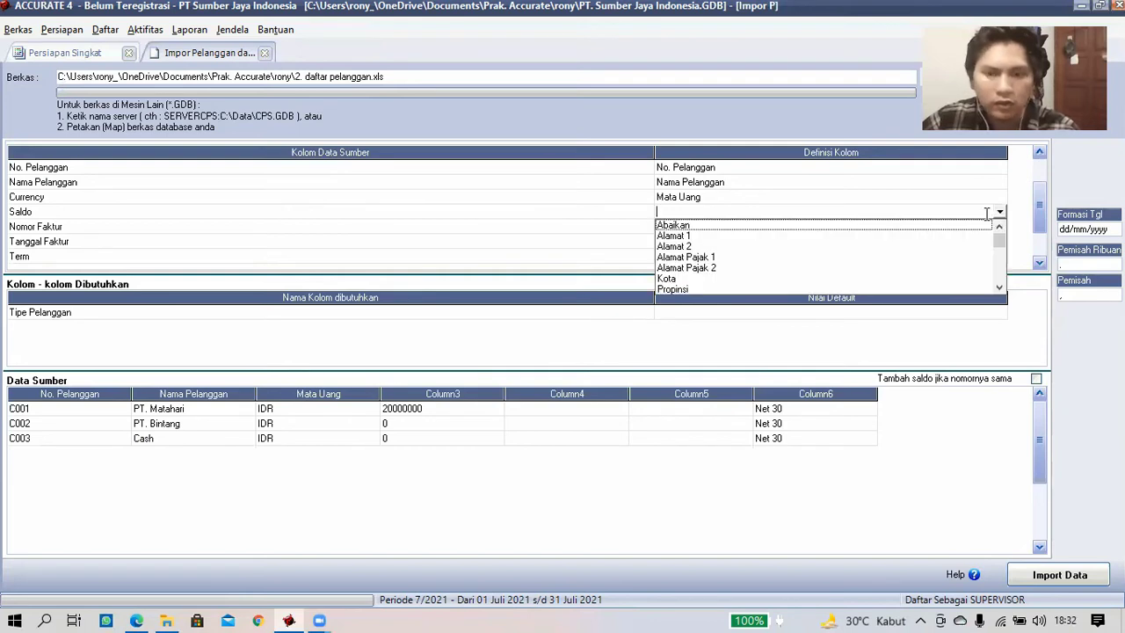
scroll(692, 289, down, 5)
click(703, 289)
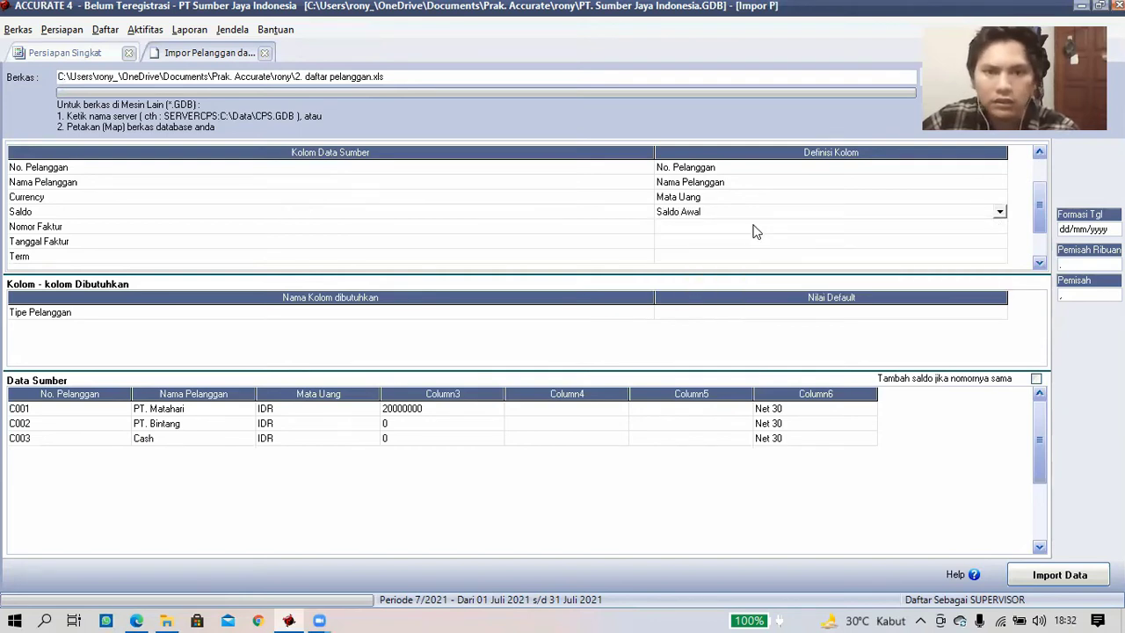
click(847, 232)
click(999, 228)
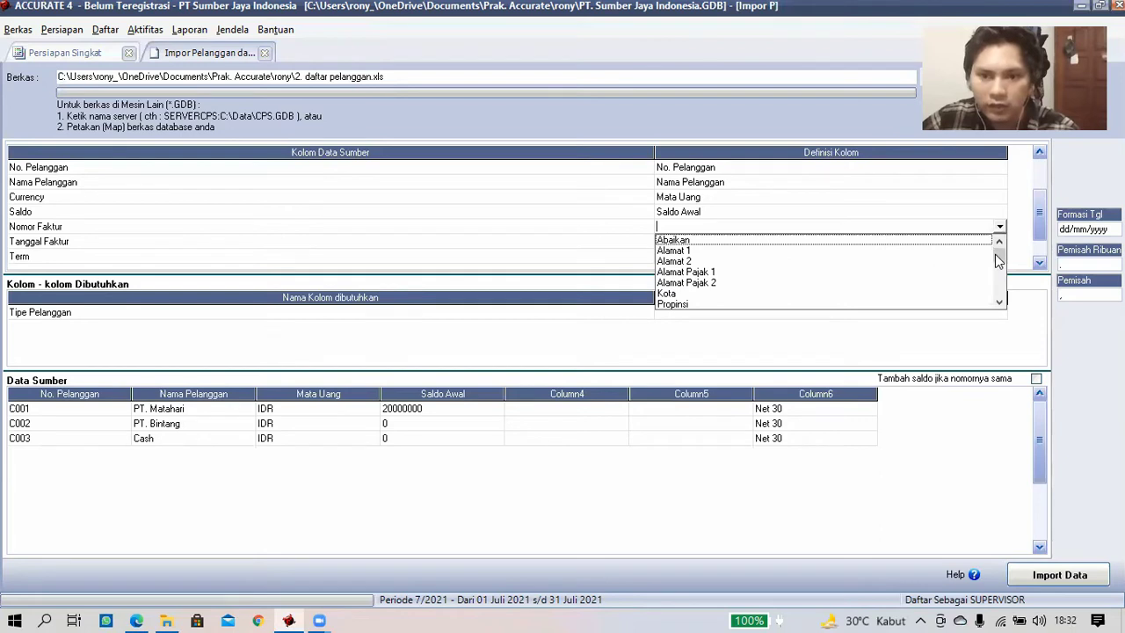
click(999, 266)
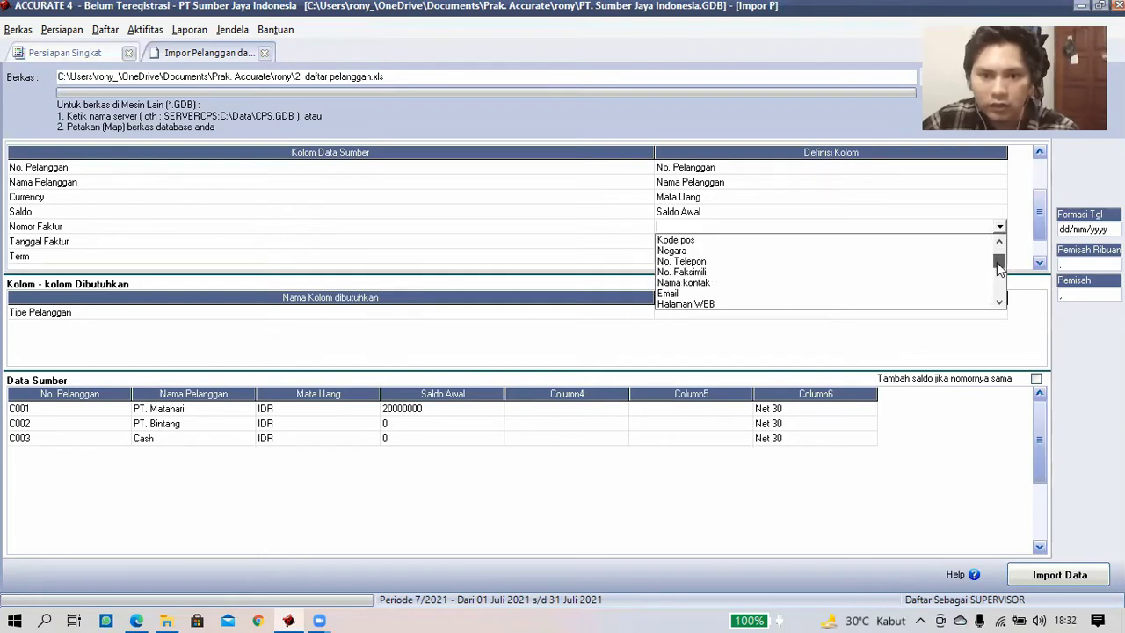
scroll(999, 268, down, 1)
scroll(999, 268, down, 1)
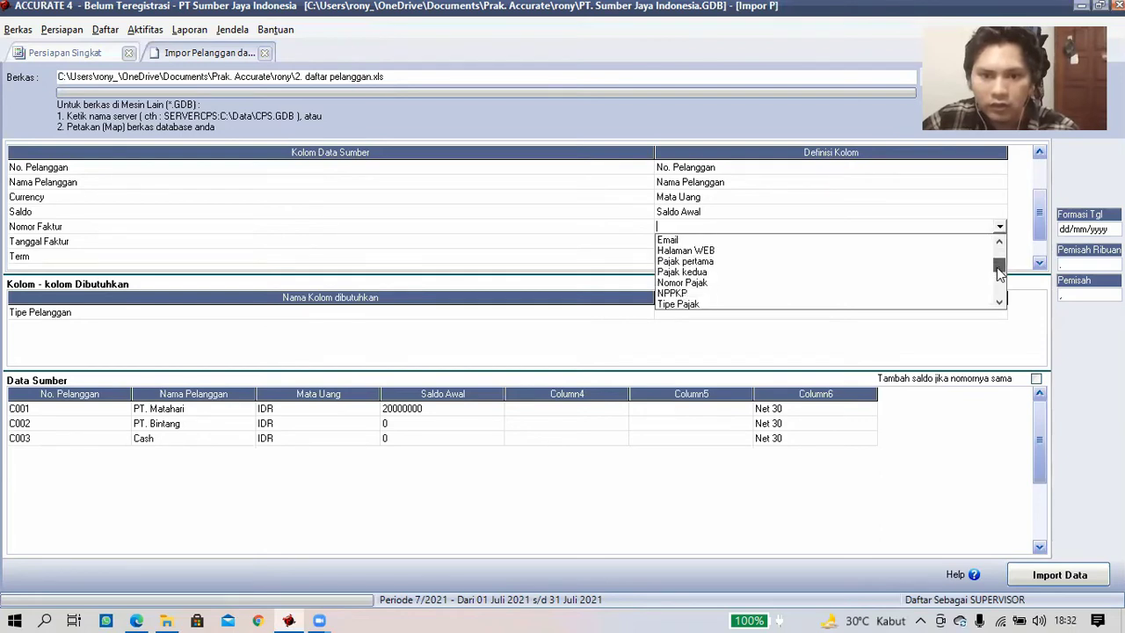
scroll(999, 272, down, 2)
scroll(999, 277, down, 1)
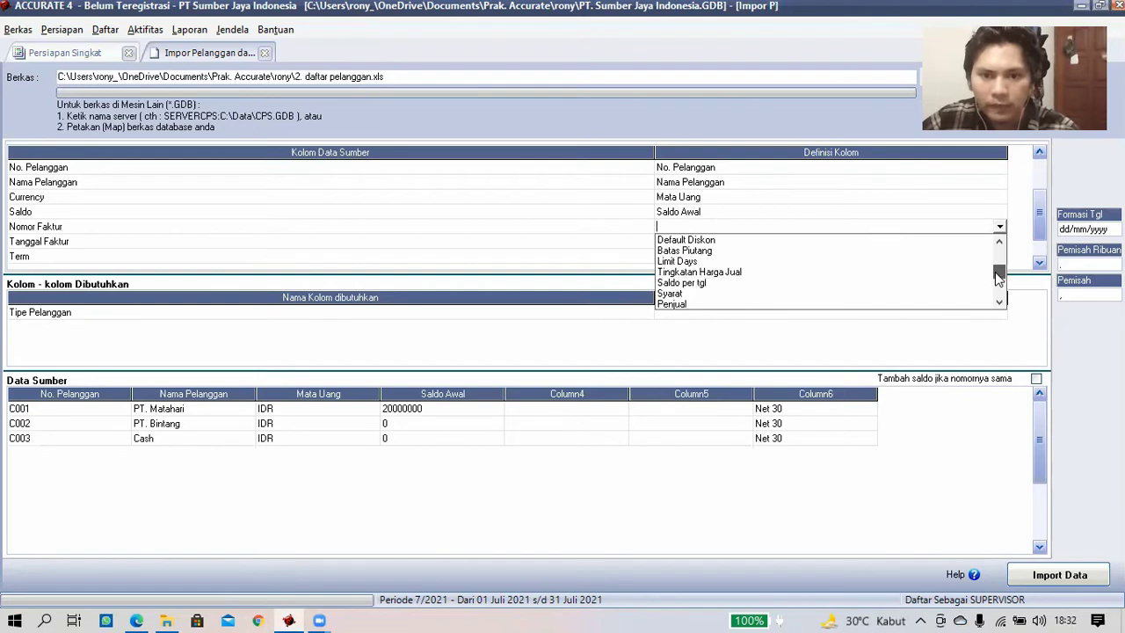
scroll(999, 278, down, 1)
scroll(712, 279, down, 1)
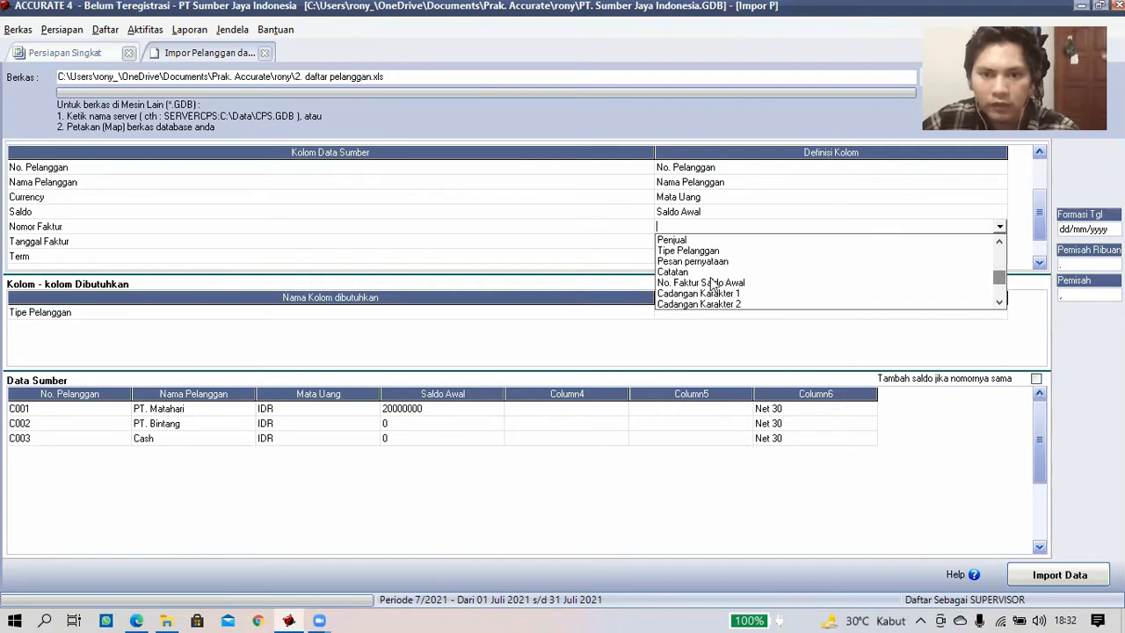
click(712, 284)
click(764, 243)
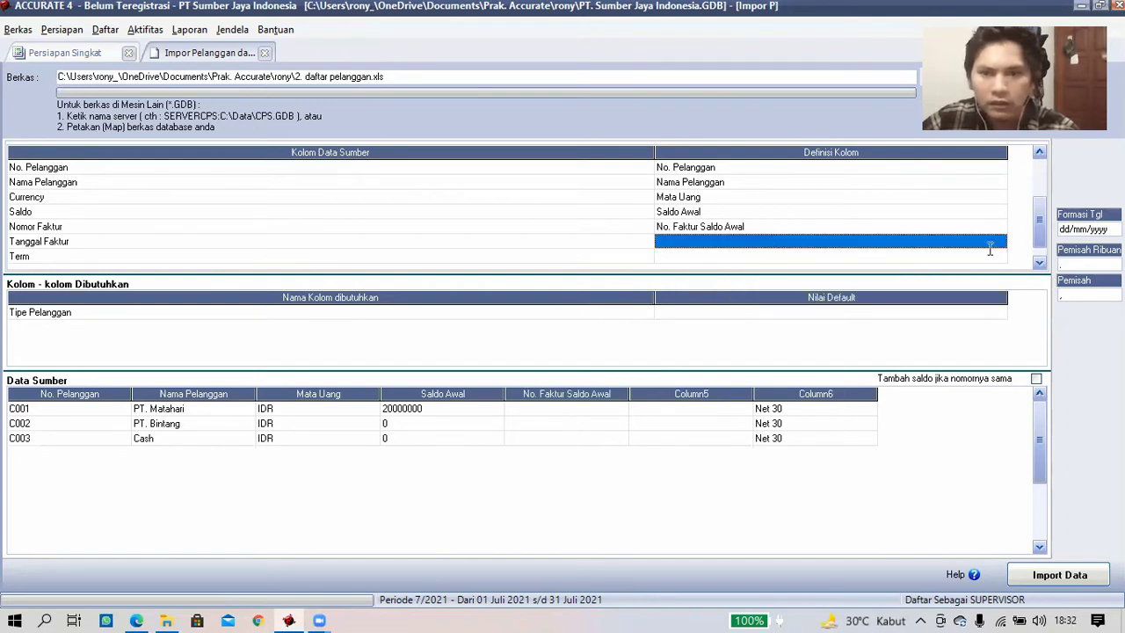
- Map the Tanggal Faktur column to Saldo per tgl
click(991, 246)
click(1000, 241)
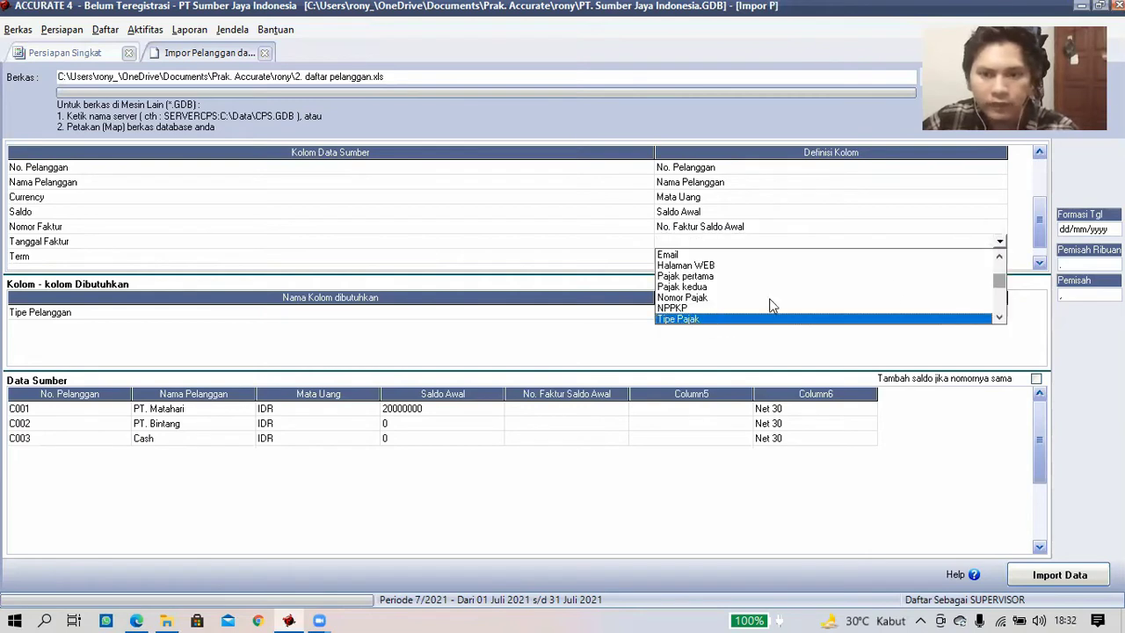
click(1001, 268)
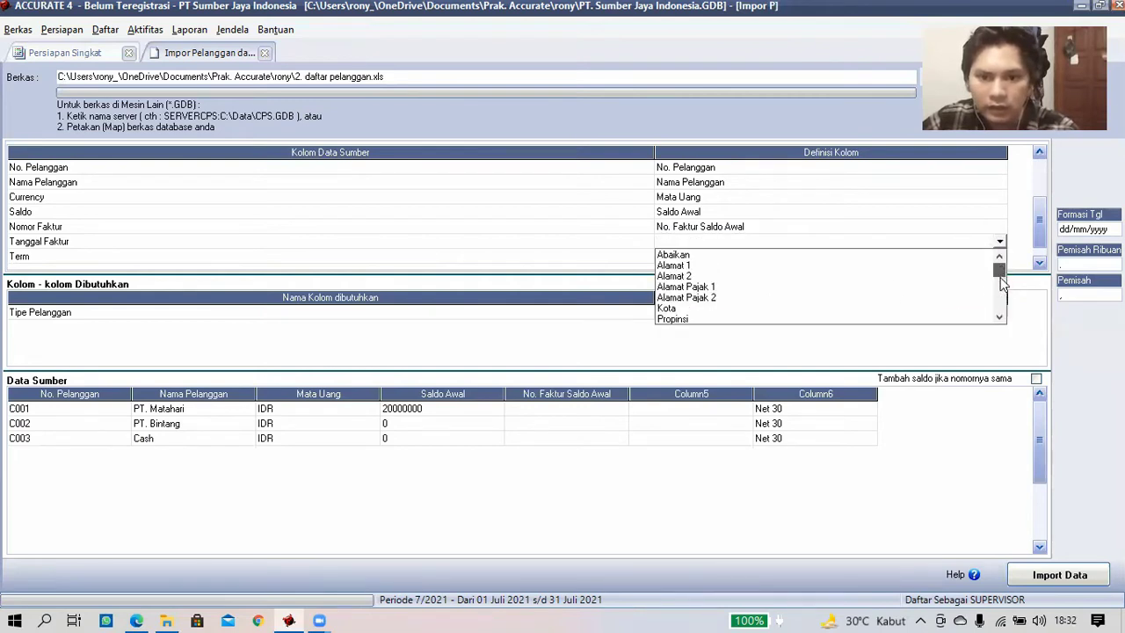
click(1001, 282)
click(1001, 287)
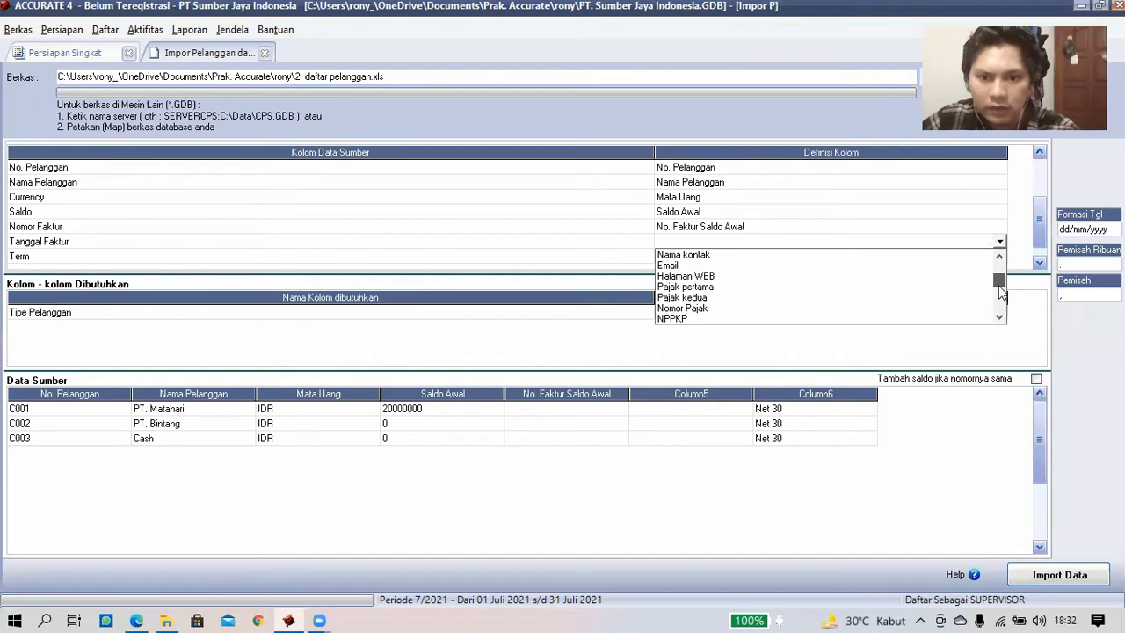
click(1001, 294)
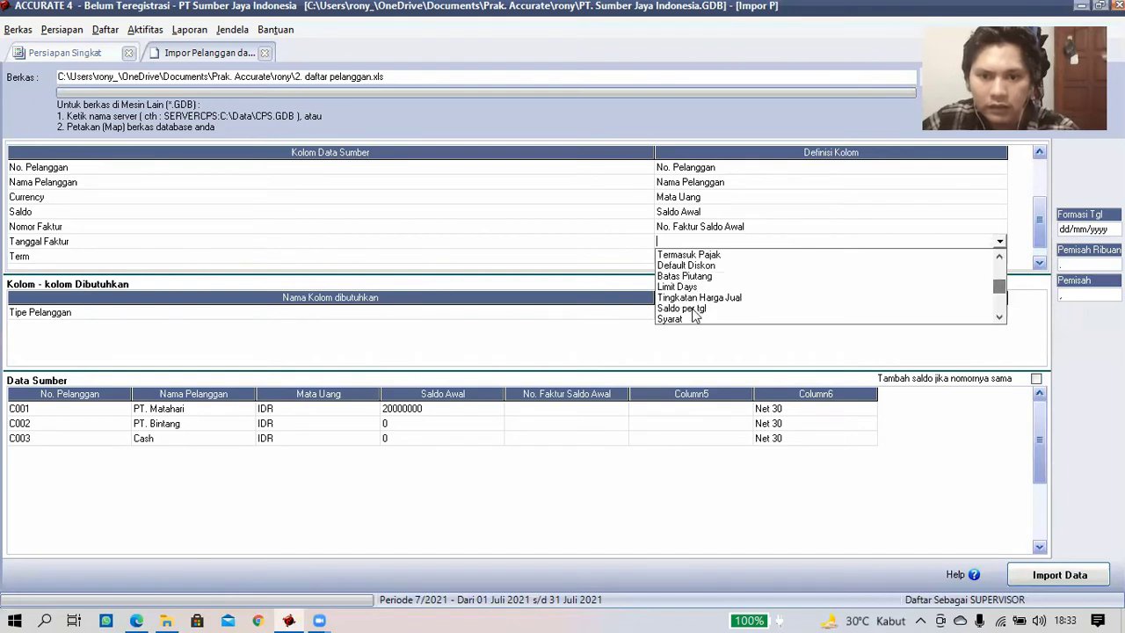
click(769, 262)
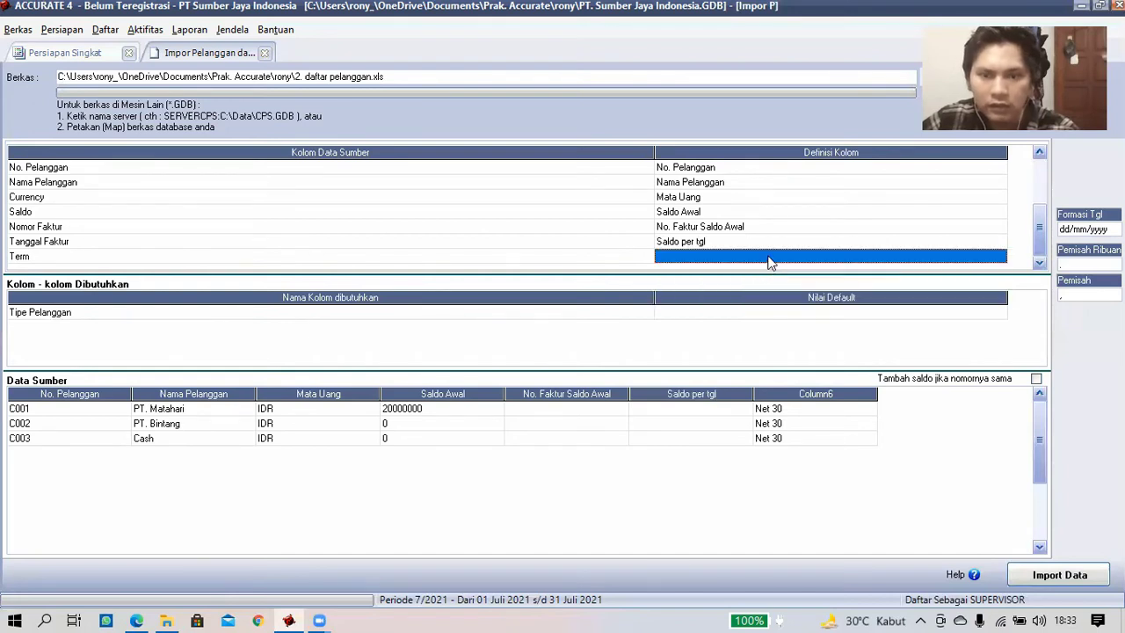
- Map the Term column to Pajak pertama, with Net 30 corresponding to PPN
click(966, 257)
click(1000, 258)
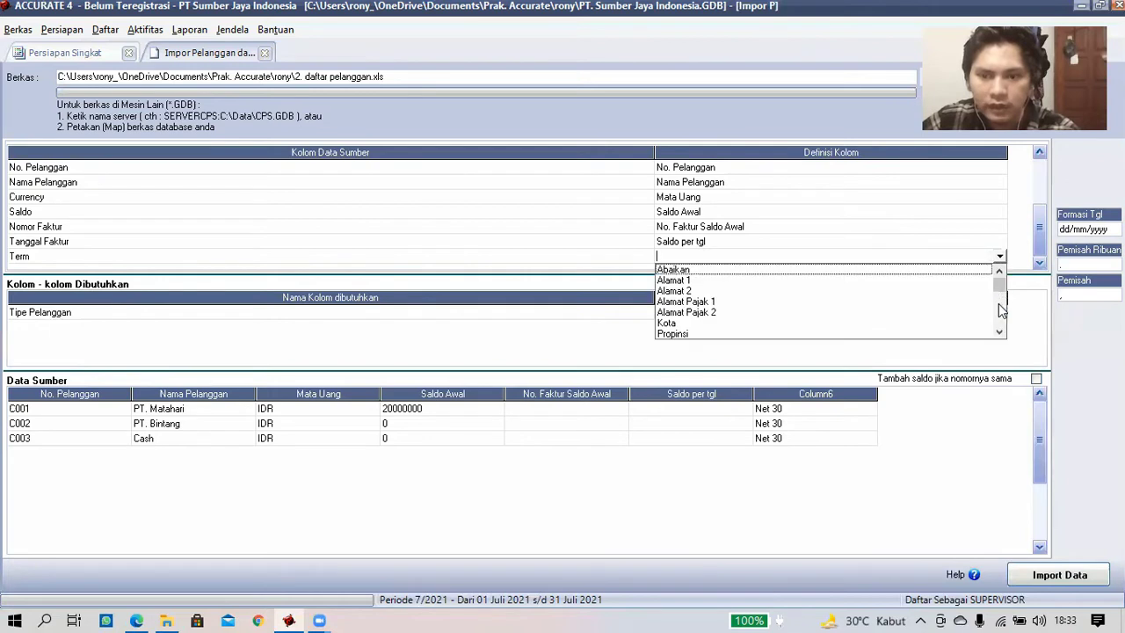
drag(999, 304, 714, 304)
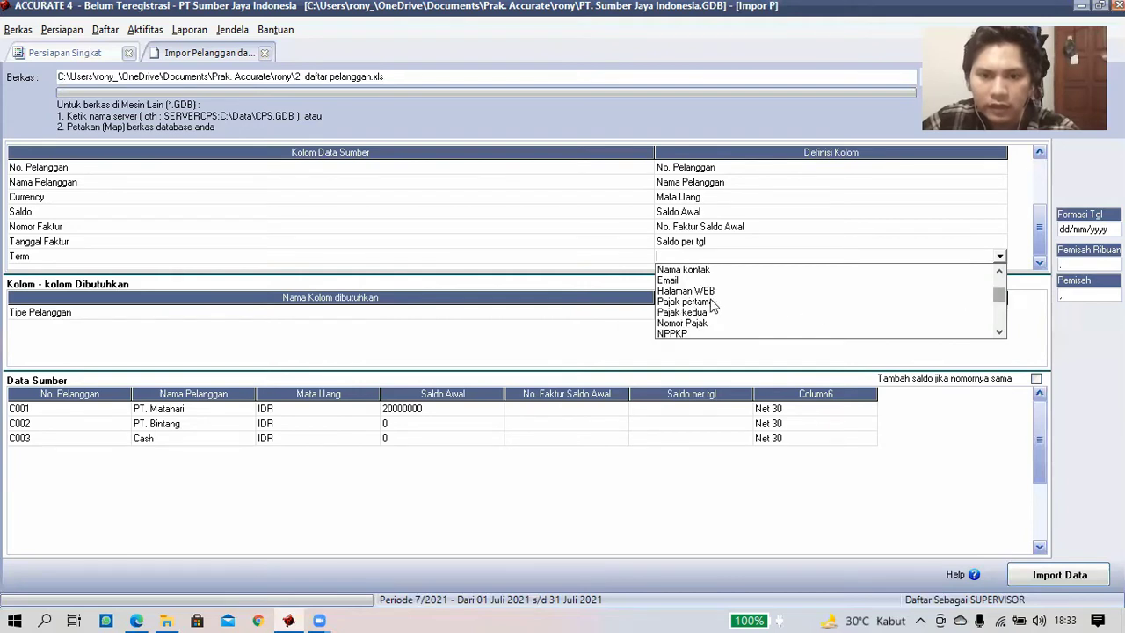
click(665, 299)
click(310, 46)
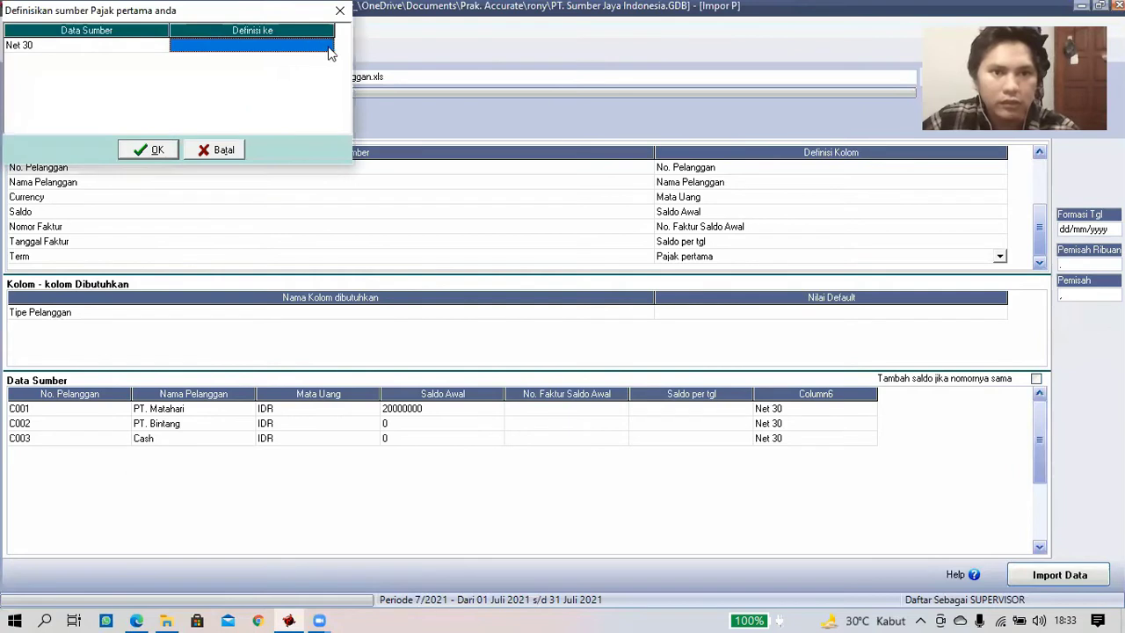
click(329, 51)
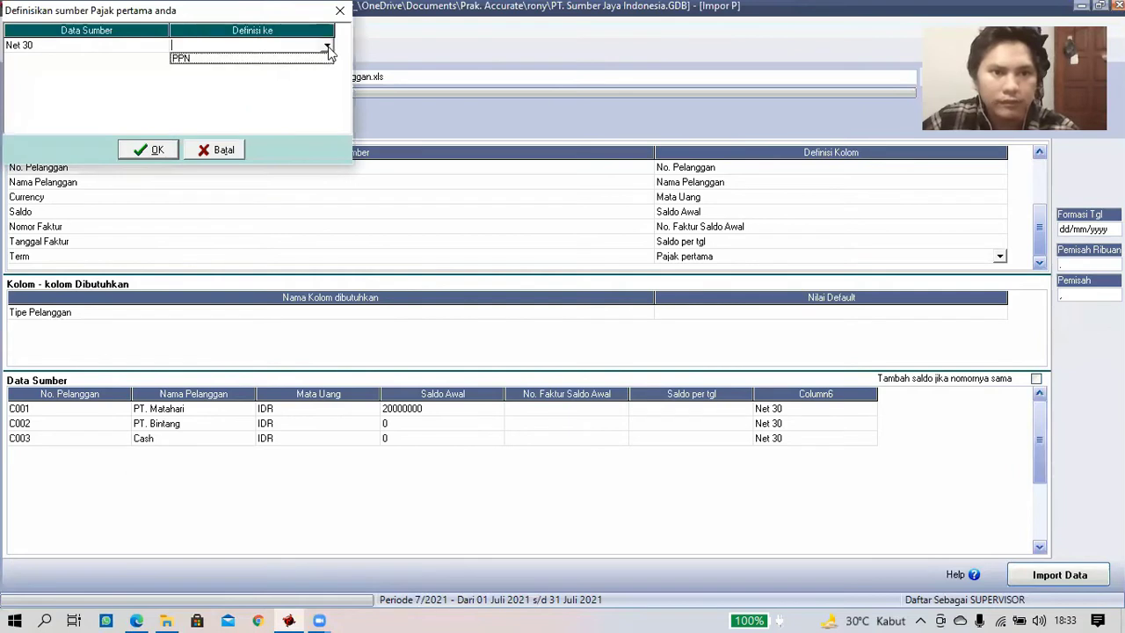
click(151, 150)
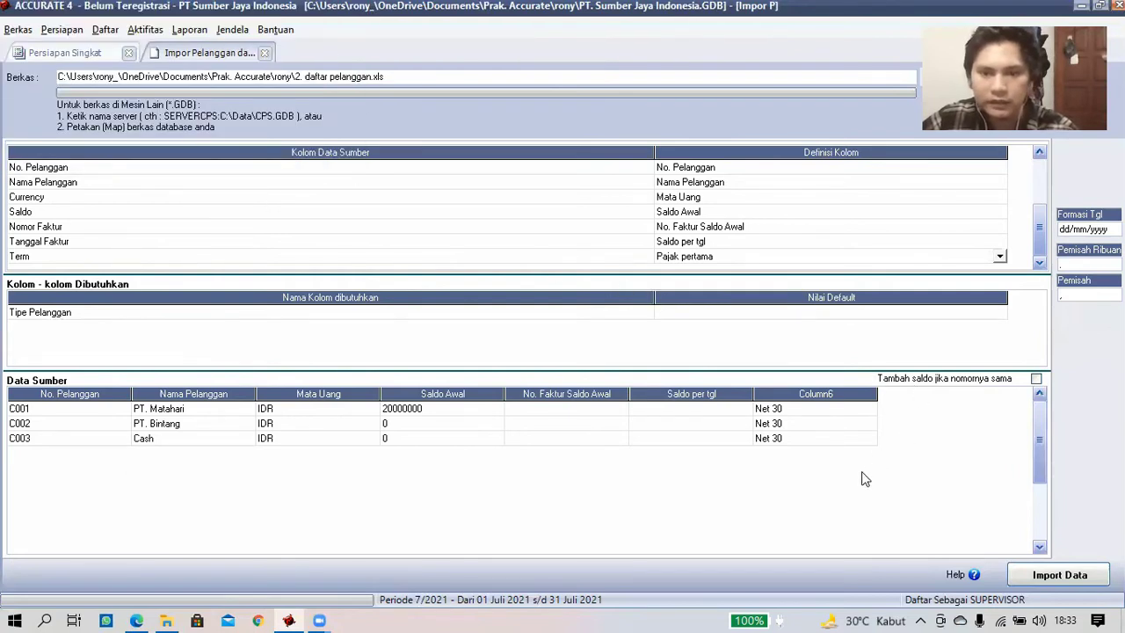
- Set Umum as the default Tipe Pelanggan value
click(997, 314)
click(998, 314)
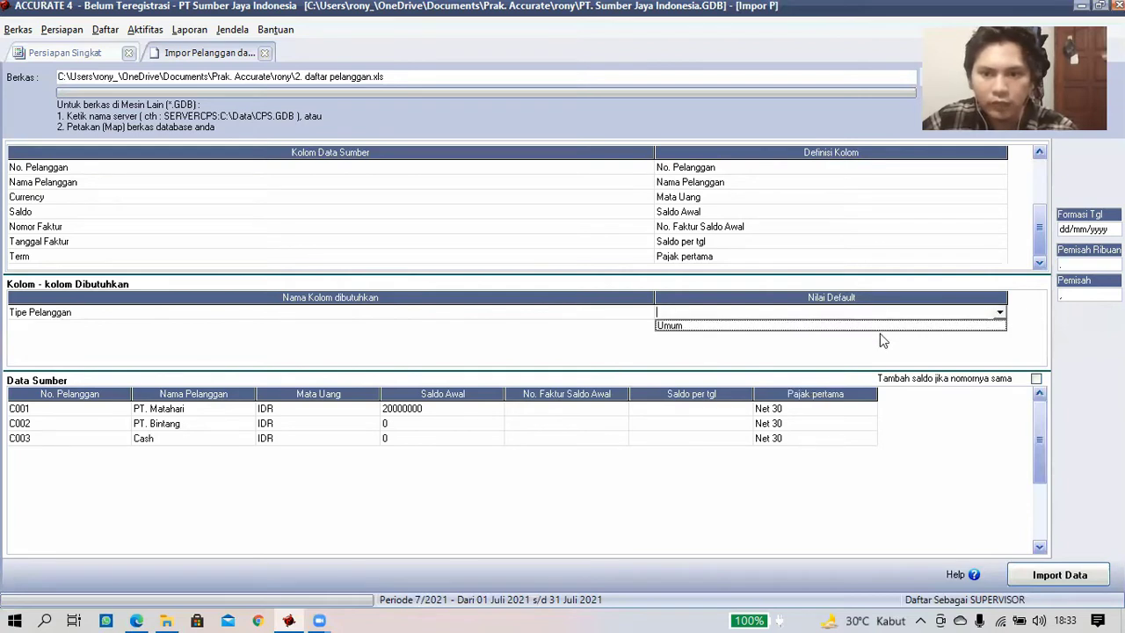
click(880, 330)
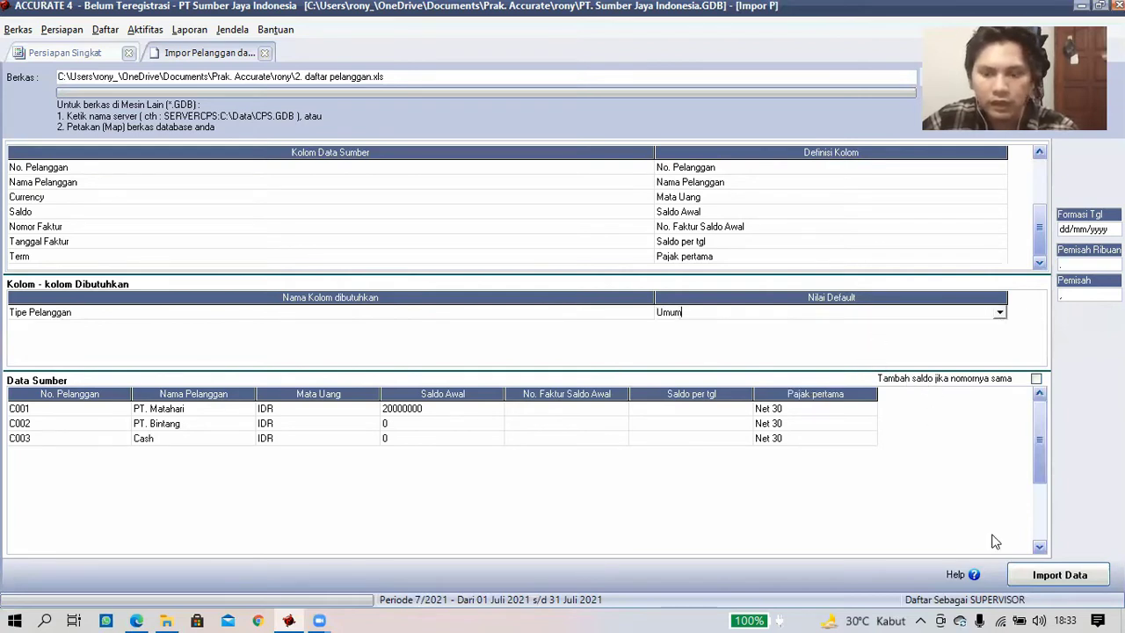
- Import the three customers, then advance to Pemasok (Langkah 9) and start a supplier file import
click(1057, 576)
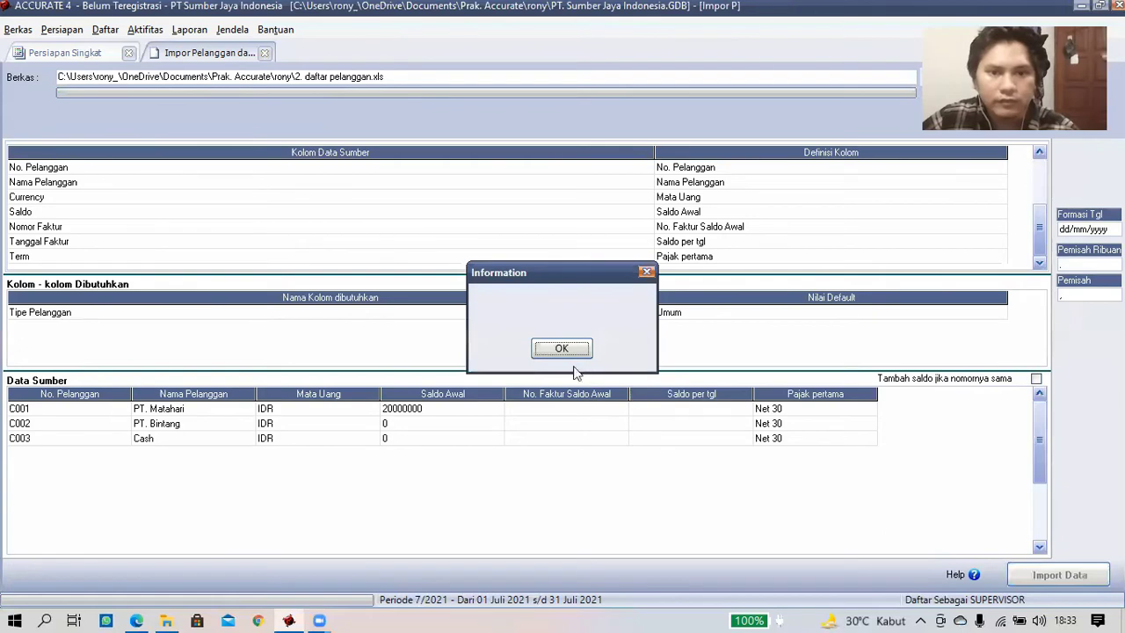
click(561, 349)
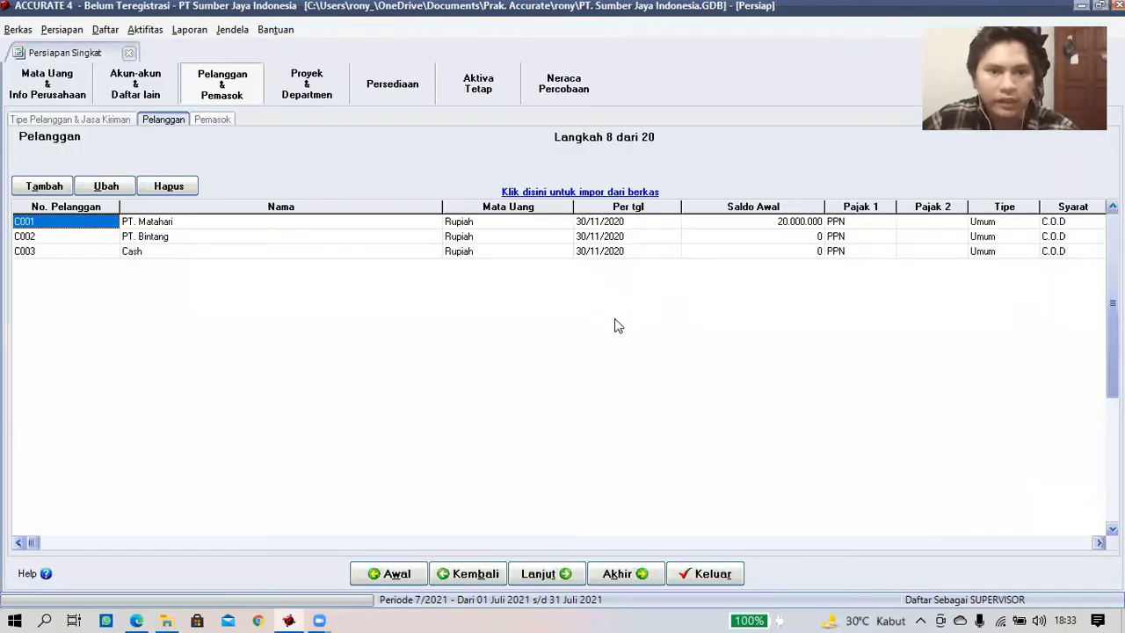
click(565, 572)
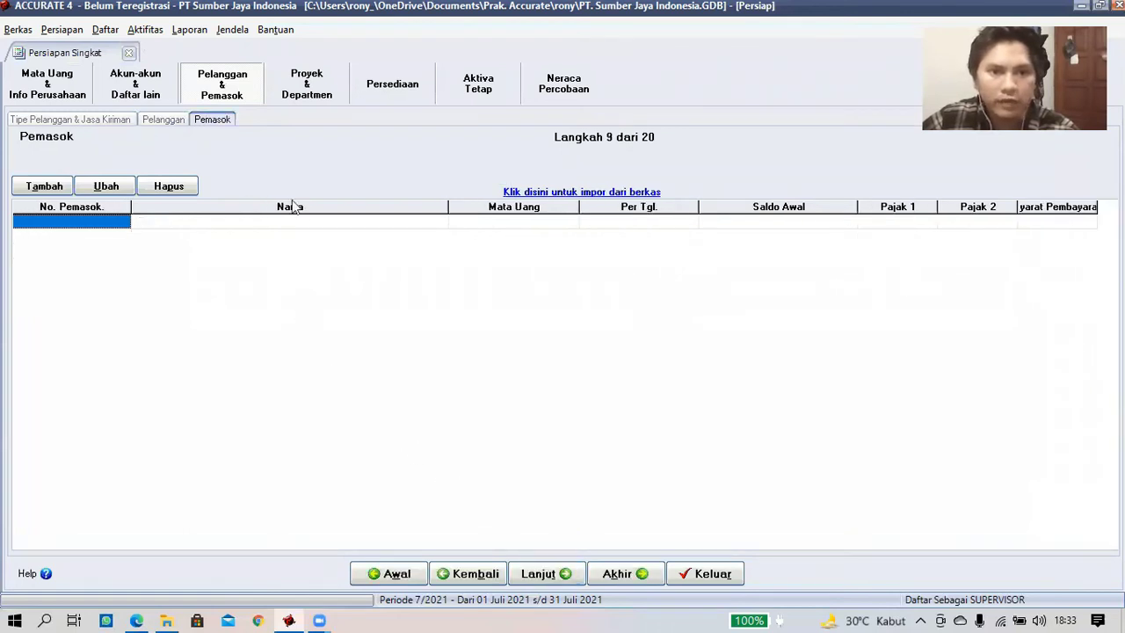
click(523, 191)
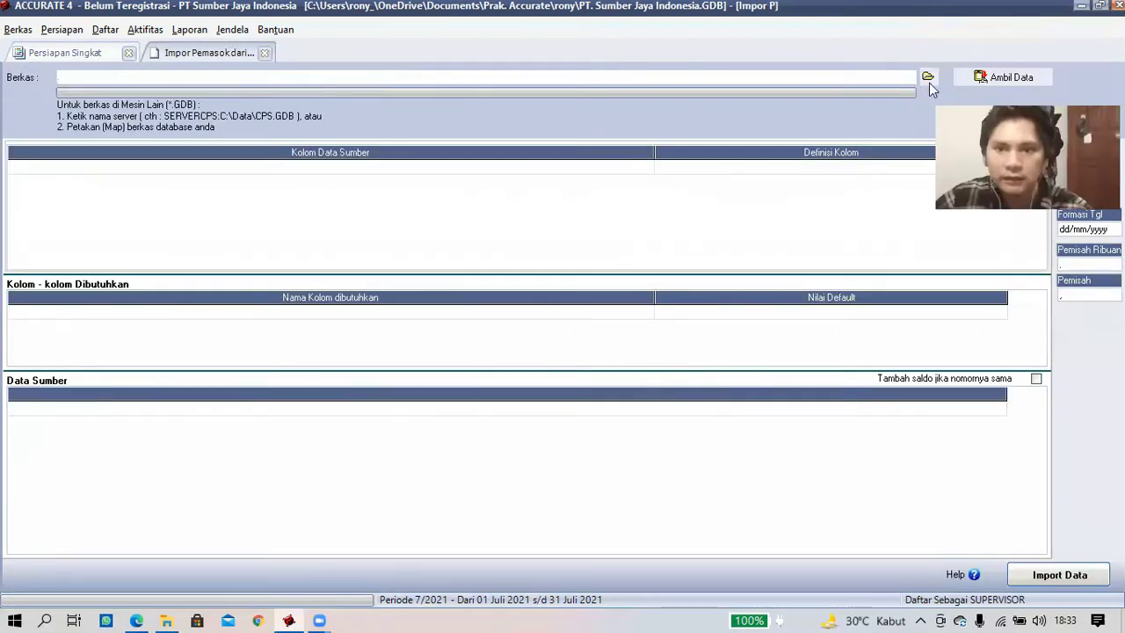
- Load the Excel file 3. daftar pemasok.xls into Impor Pemasok and fetch its rows
click(928, 78)
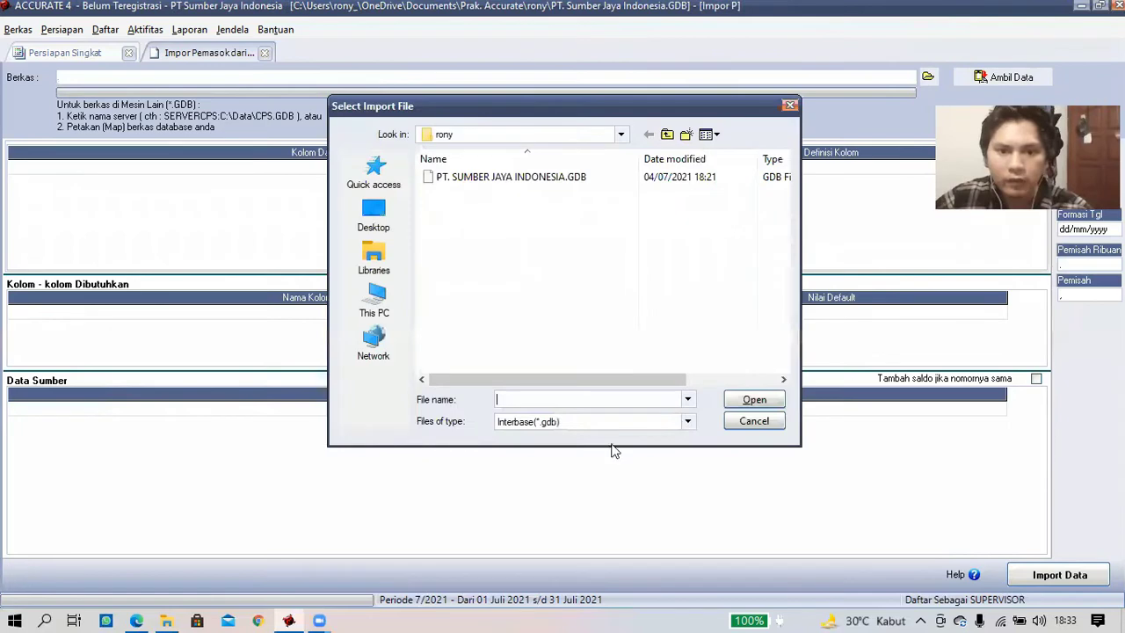
click(604, 422)
click(580, 449)
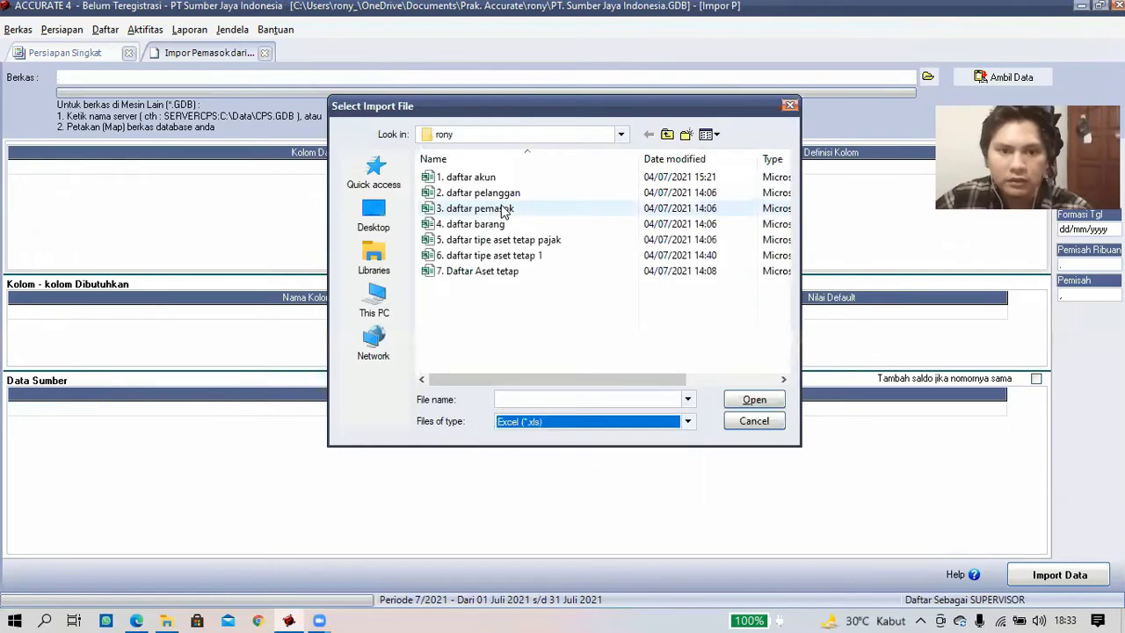
double_click(567, 211)
click(986, 83)
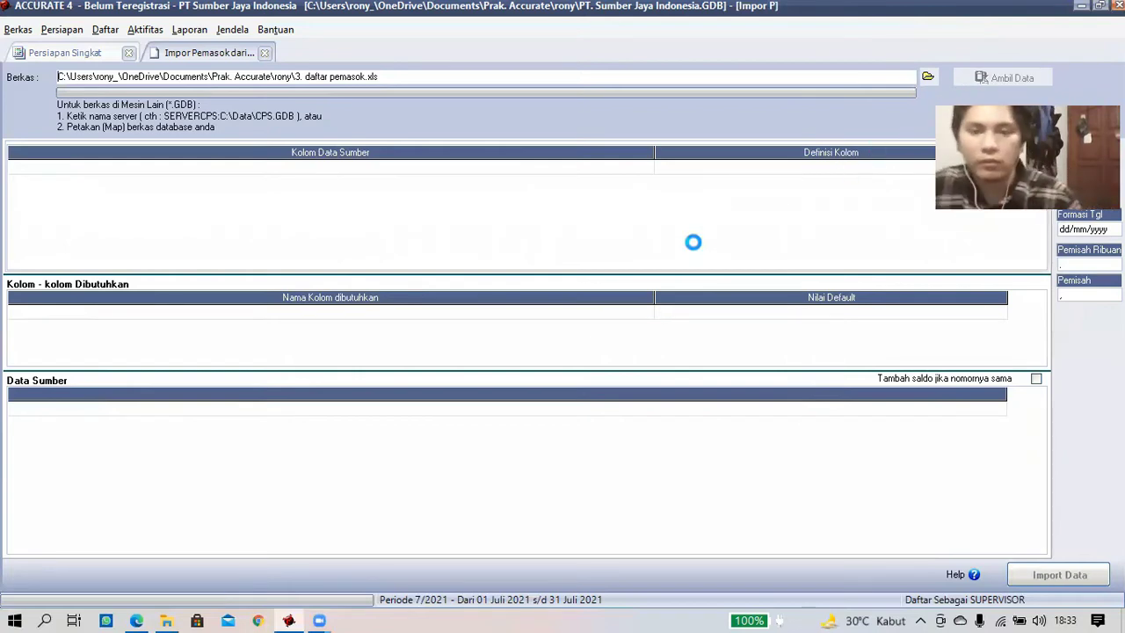
- Delete the header row from the supplier source data
drag(75, 400, 74, 397)
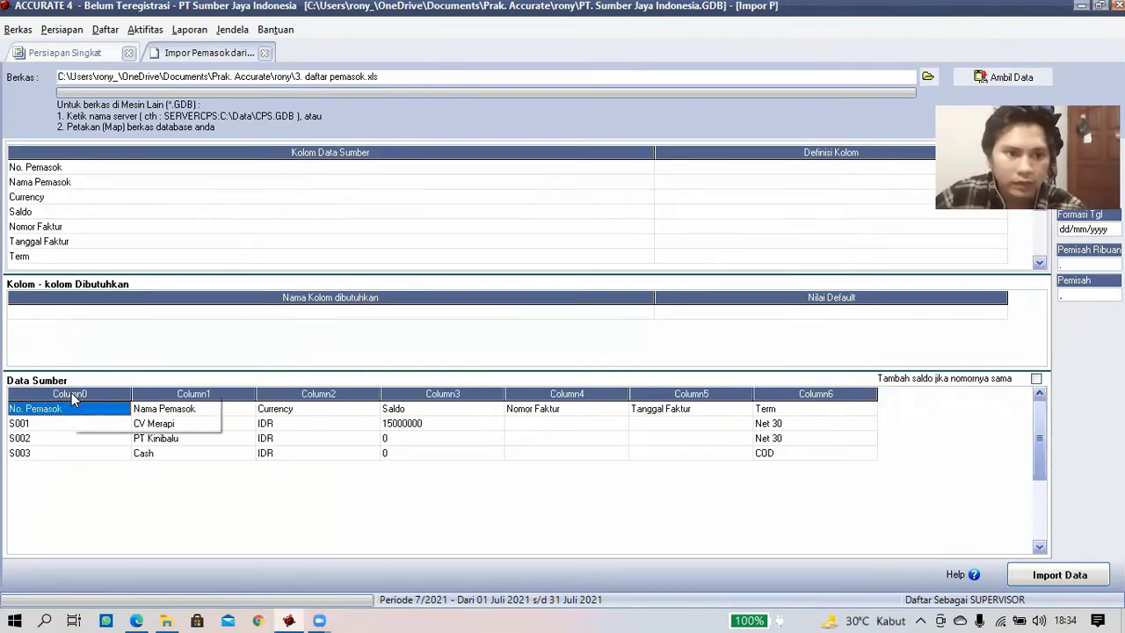
click(93, 421)
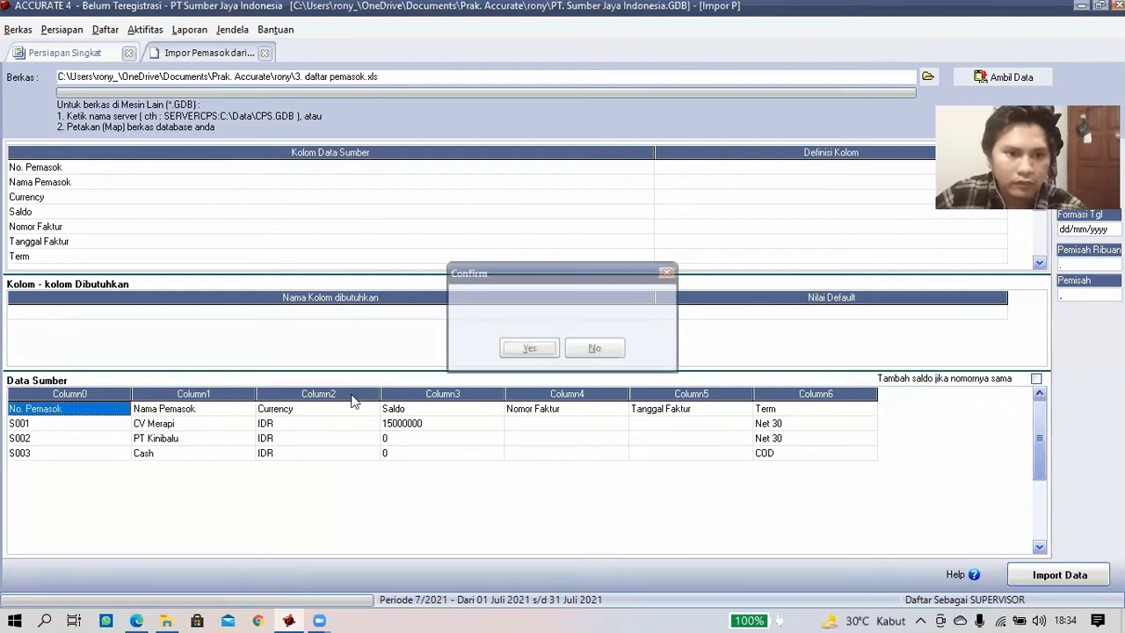
click(543, 350)
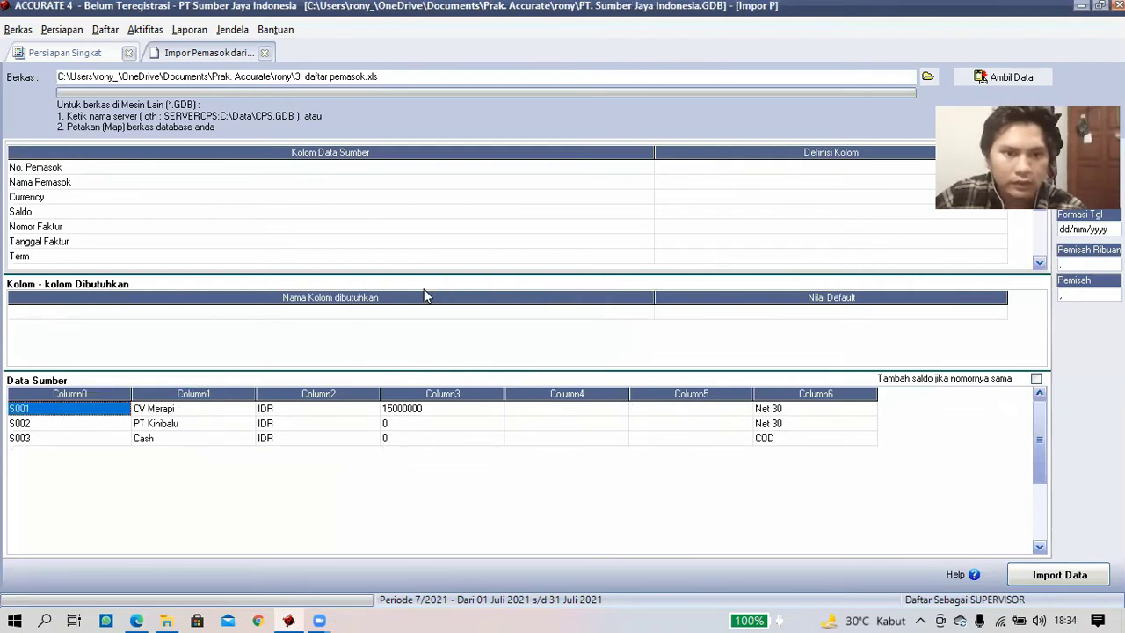
- Map the first two columns to No. Pemasok and Nama Pemasok
click(442, 170)
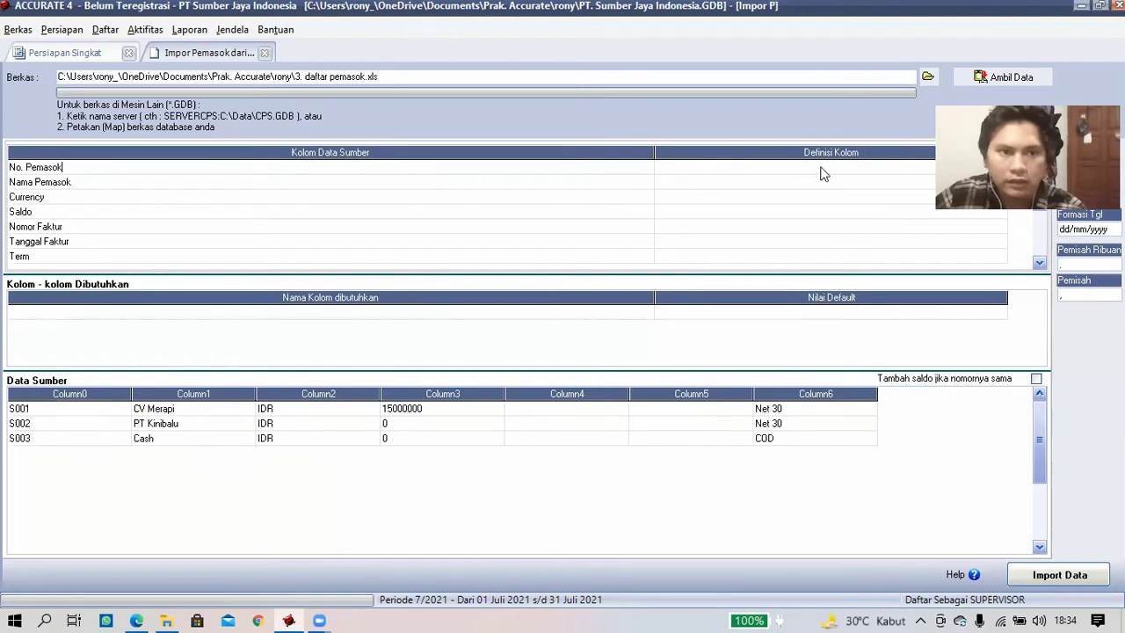
click(911, 171)
drag(1026, 135, 1012, 70)
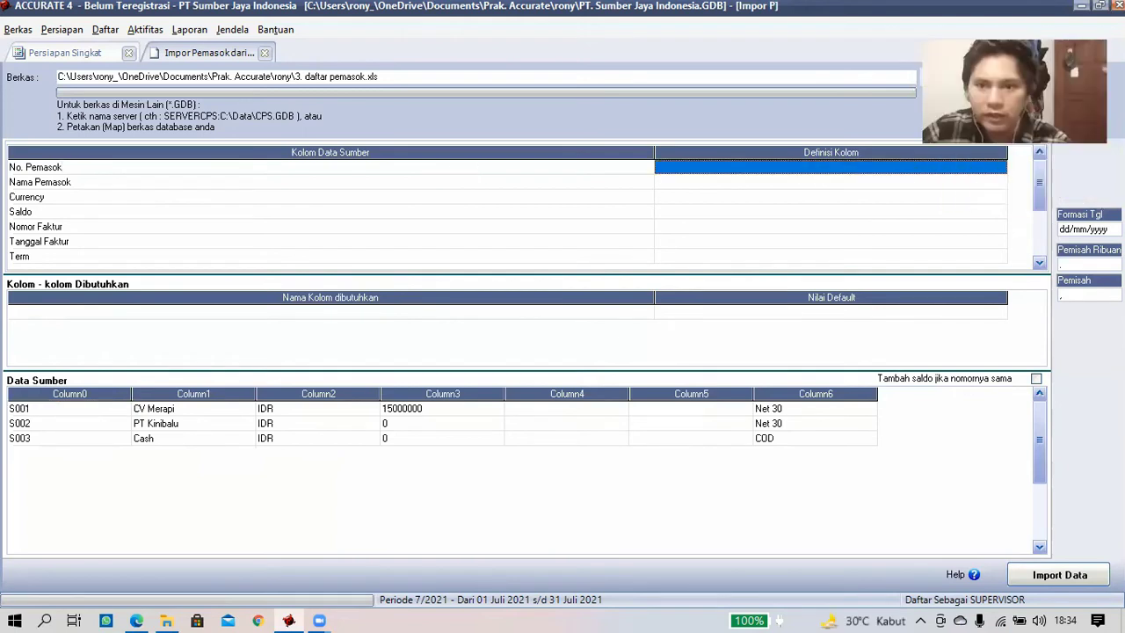
click(999, 169)
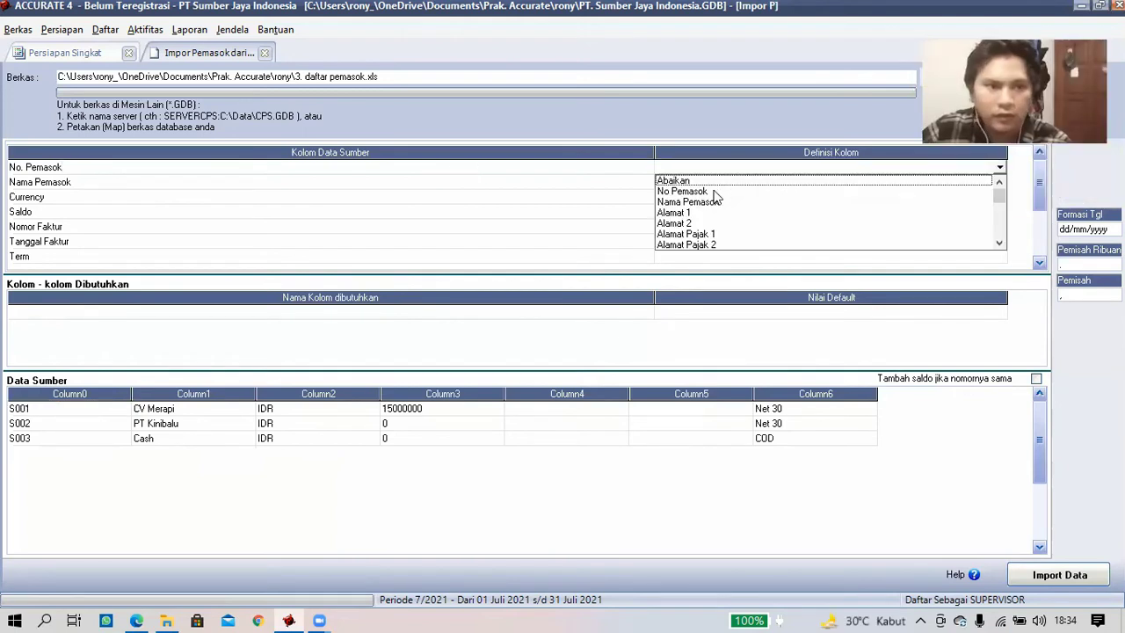
click(796, 190)
click(1002, 186)
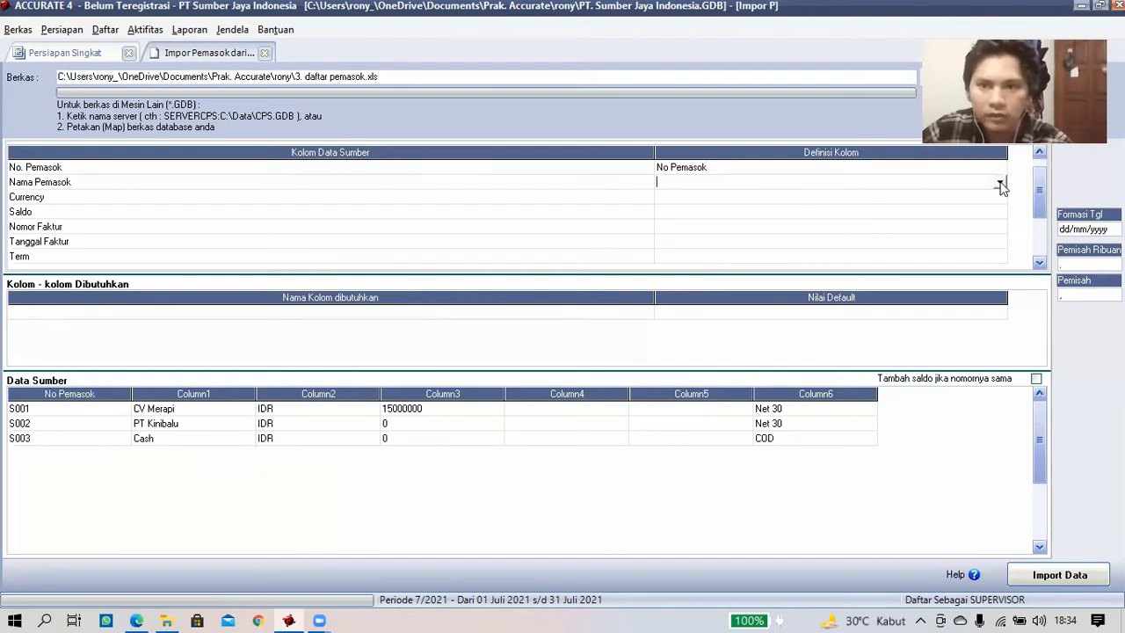
click(1000, 183)
click(749, 207)
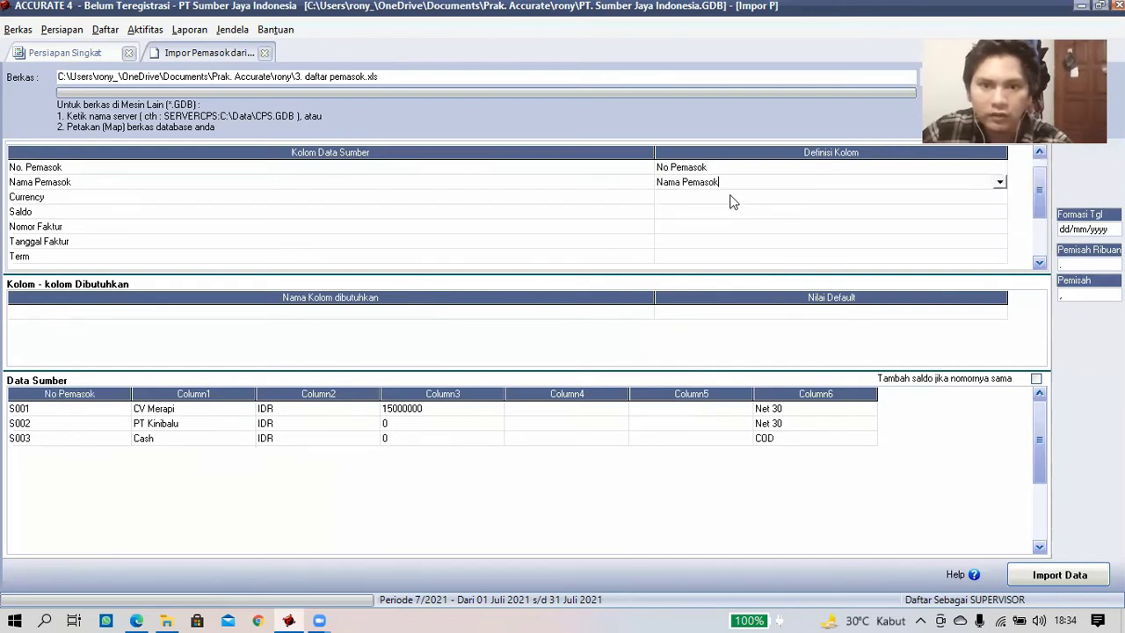
click(905, 212)
- Map the Currency column to Mata Uang, matching IDR to Rupiah
click(997, 197)
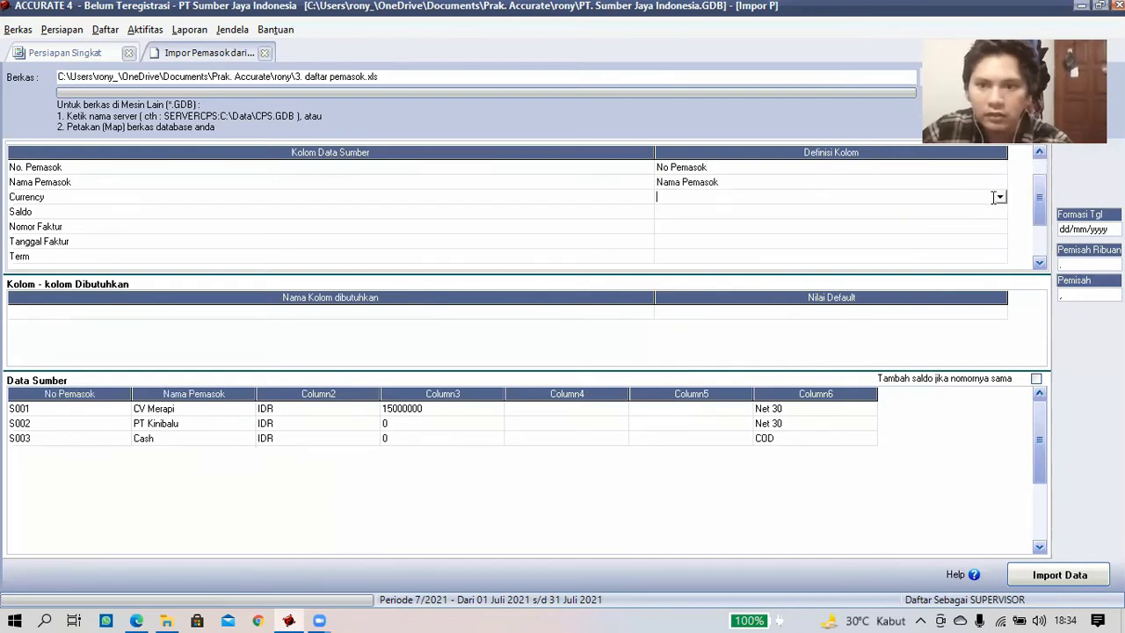
click(998, 198)
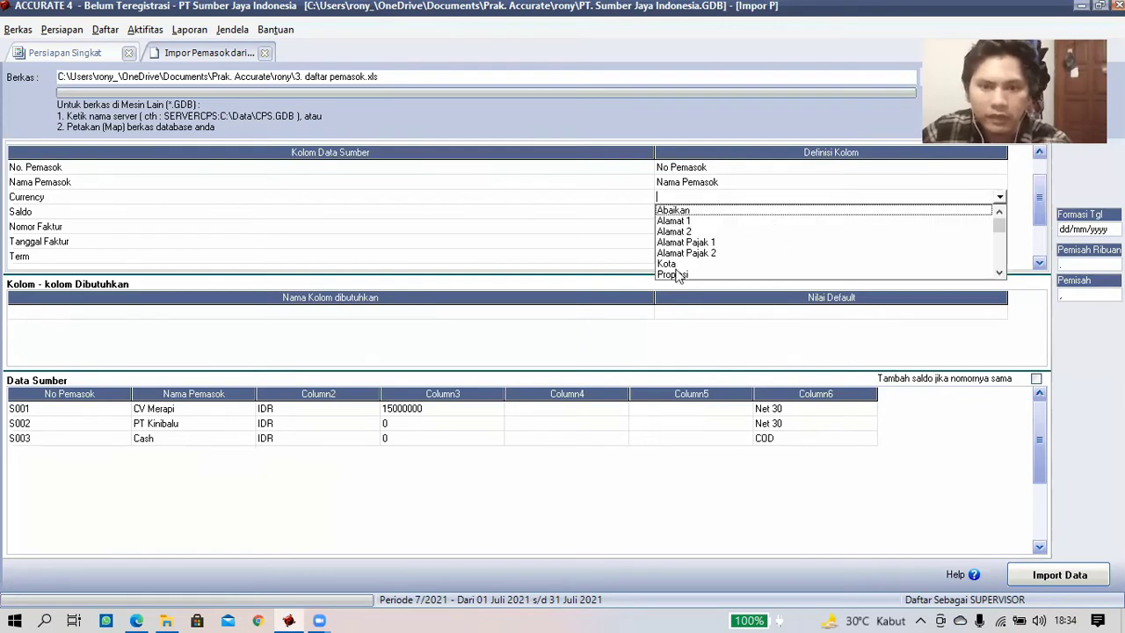
scroll(726, 247, down, 3)
click(724, 252)
click(325, 46)
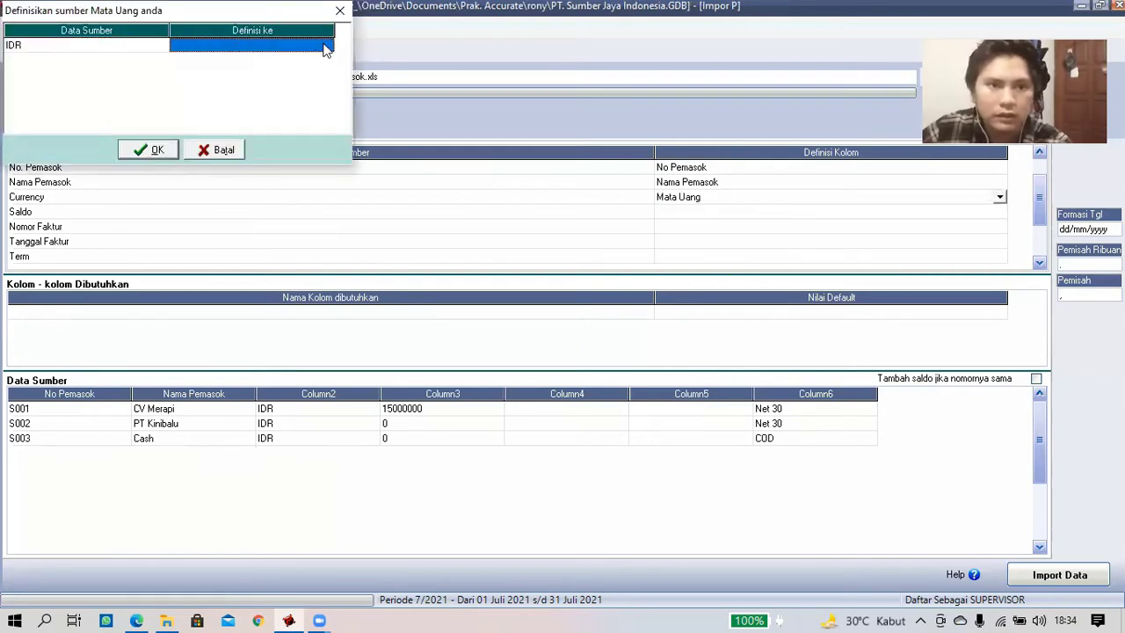
click(325, 49)
click(284, 59)
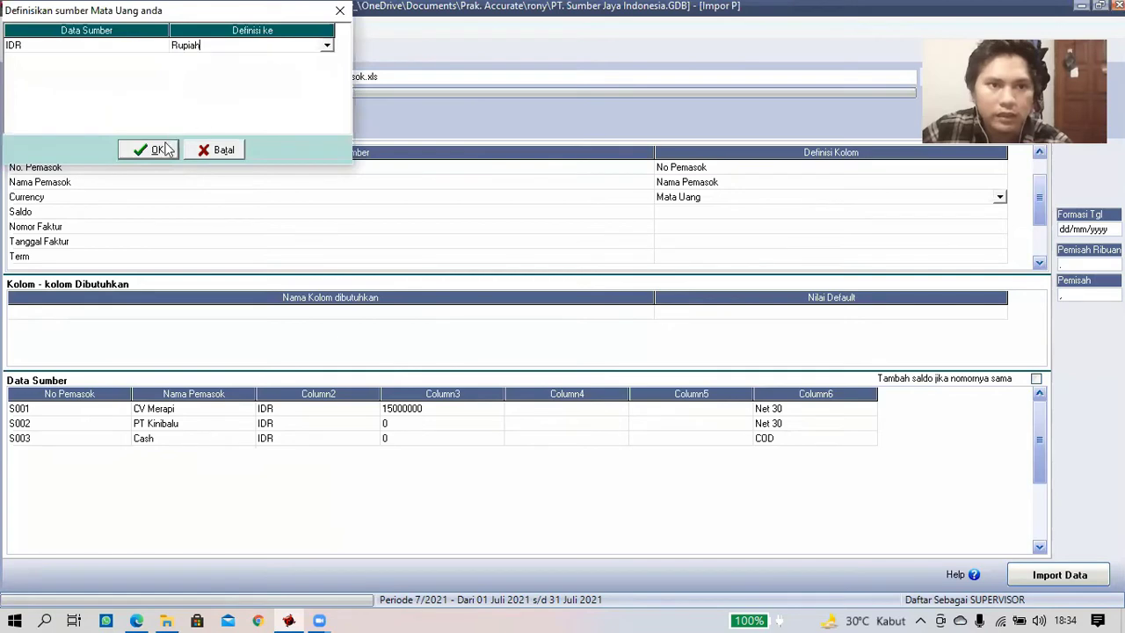
click(151, 149)
- Map Saldo to Saldo Awal and Nomor Faktur to No. Faktur Saldo Awal
click(960, 210)
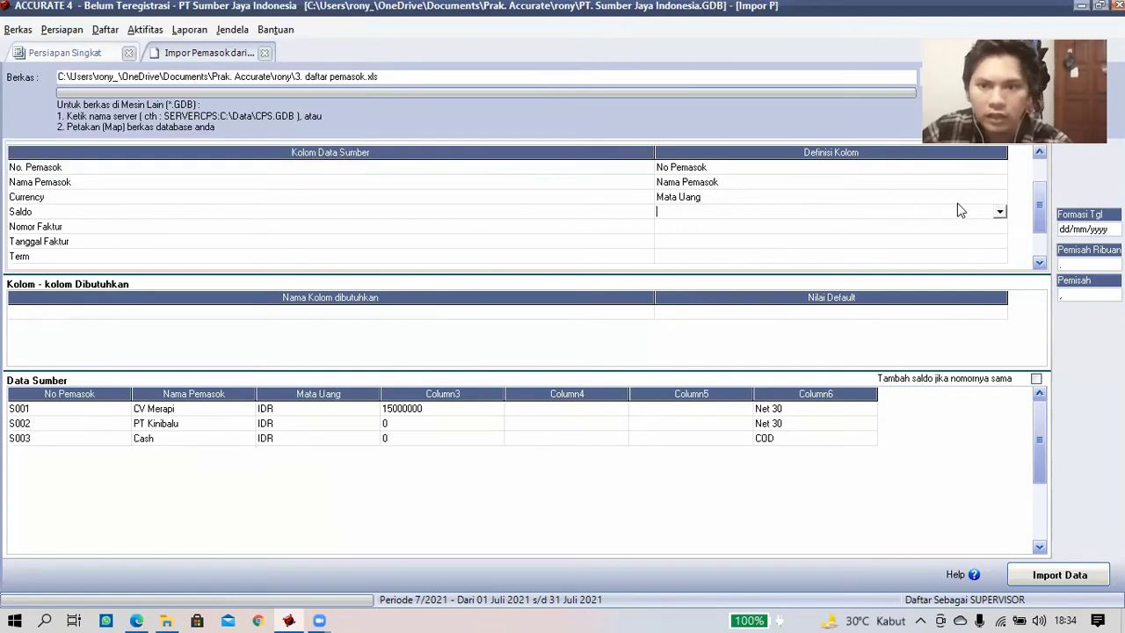
click(999, 212)
scroll(879, 264, down, 5)
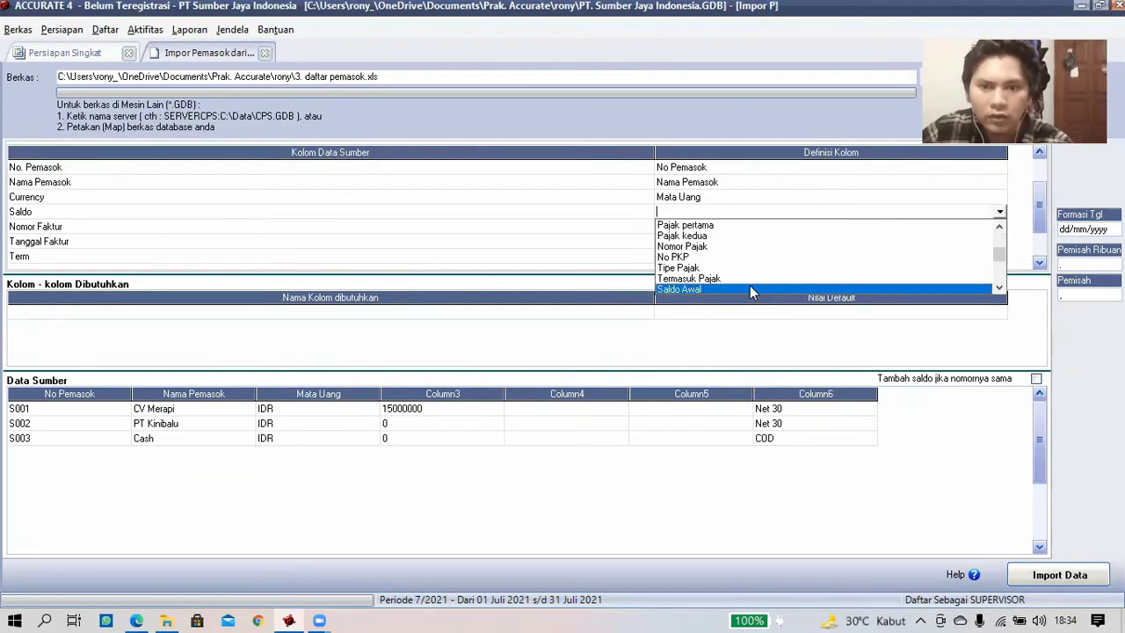
click(767, 288)
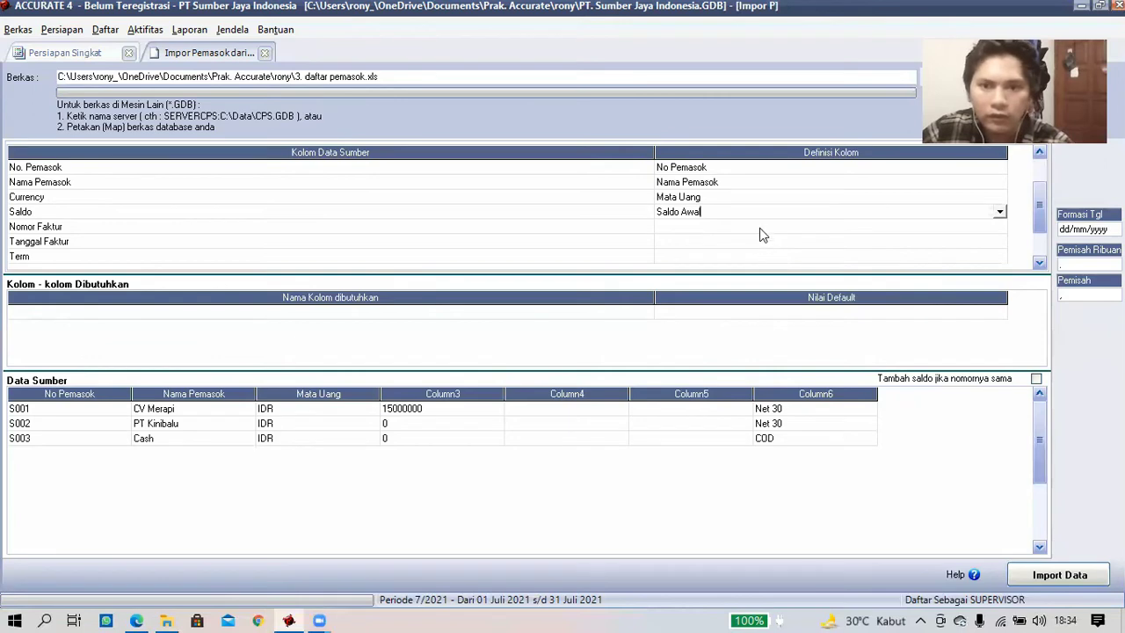
click(999, 226)
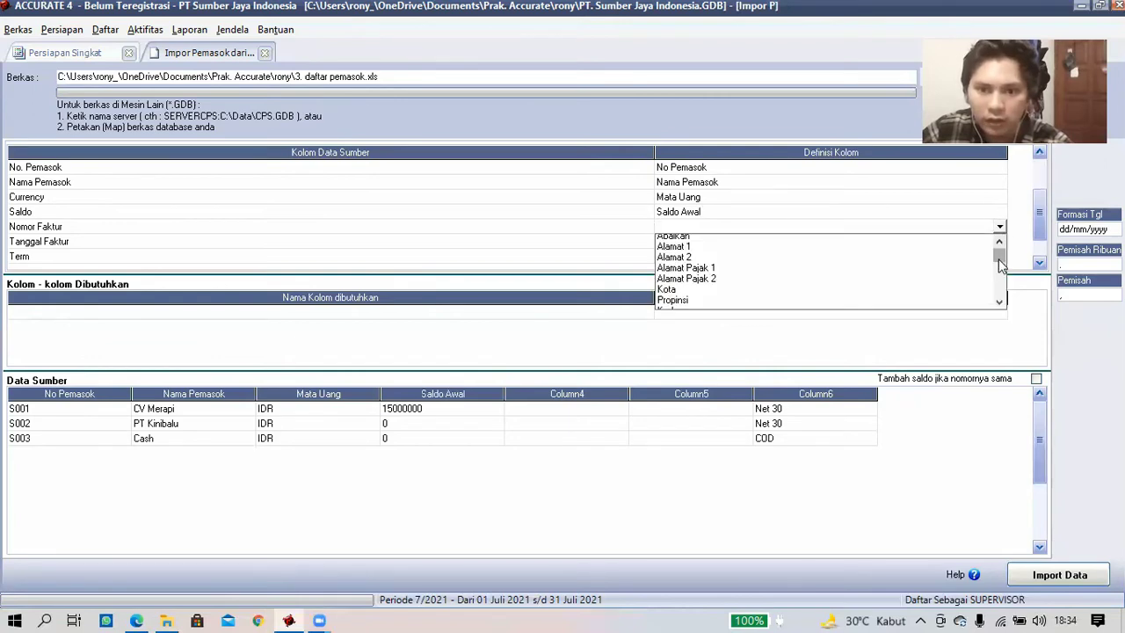
click(1001, 266)
scroll(1003, 272, down, 1)
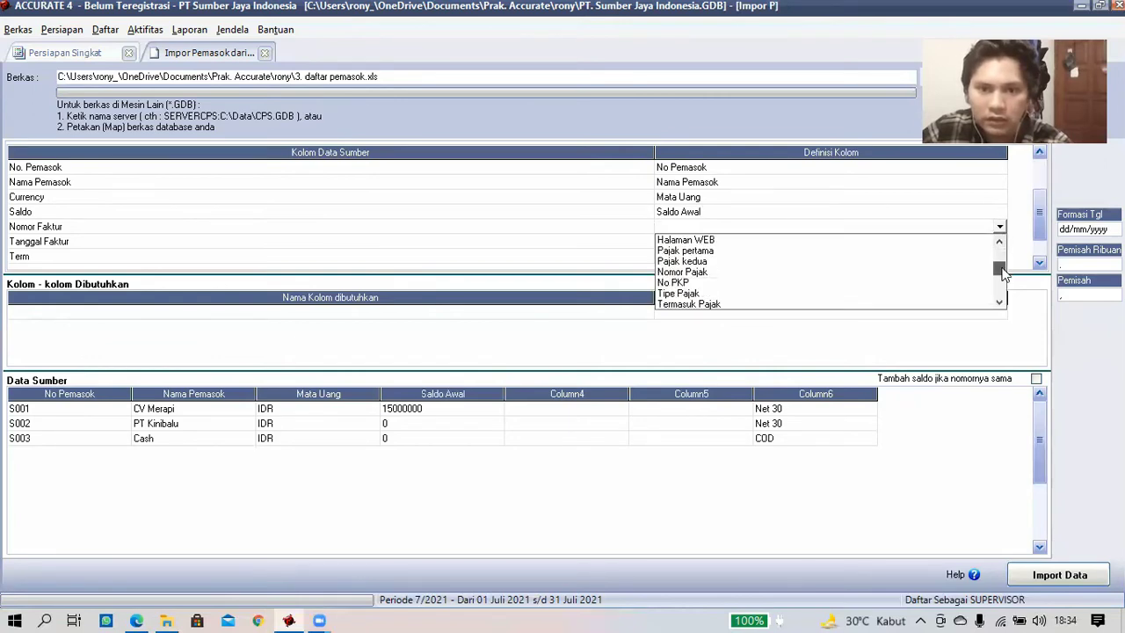
scroll(810, 281, down, 2)
click(748, 298)
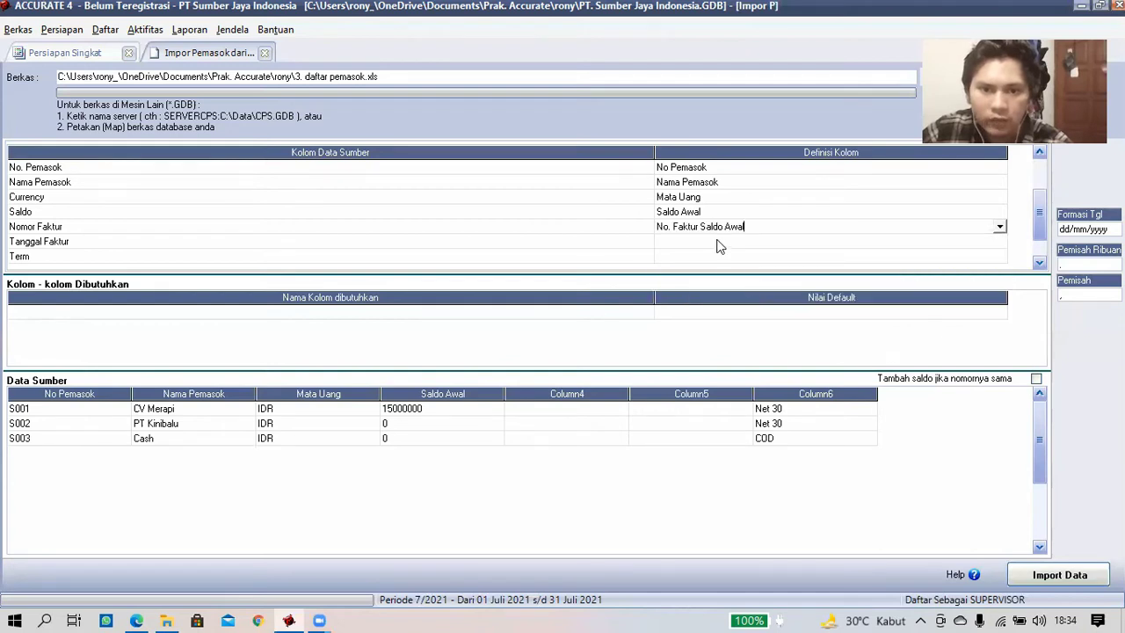
- Map Tanggal Faktur to Saldo per tgl and bring up the Term column's definition choices
click(968, 243)
click(999, 241)
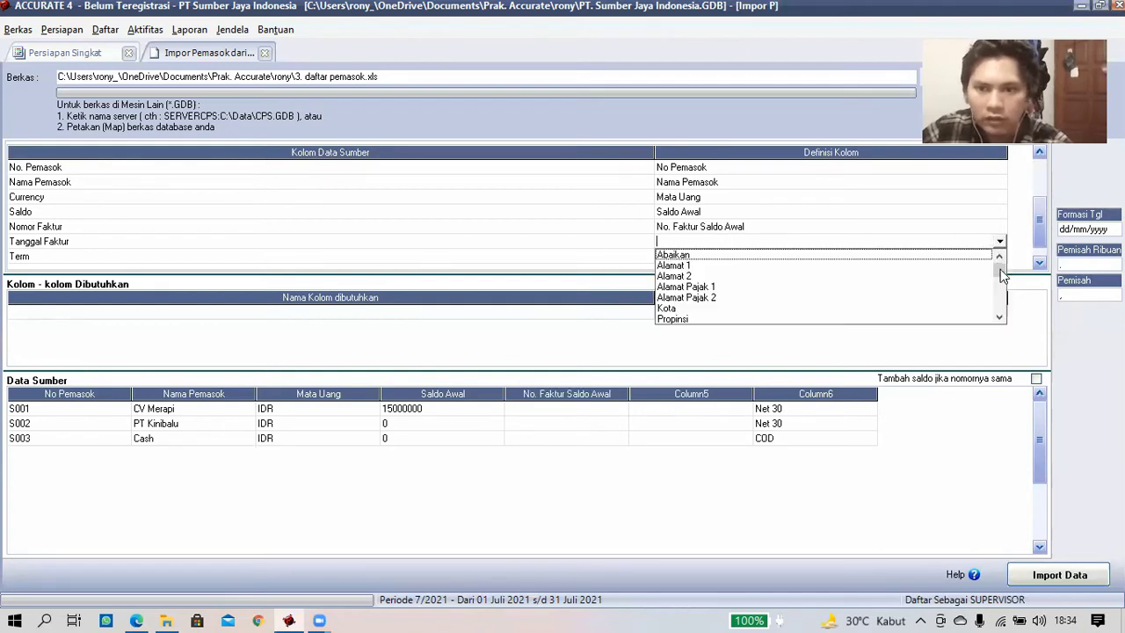
scroll(1002, 280, down, 2)
scroll(1002, 283, down, 2)
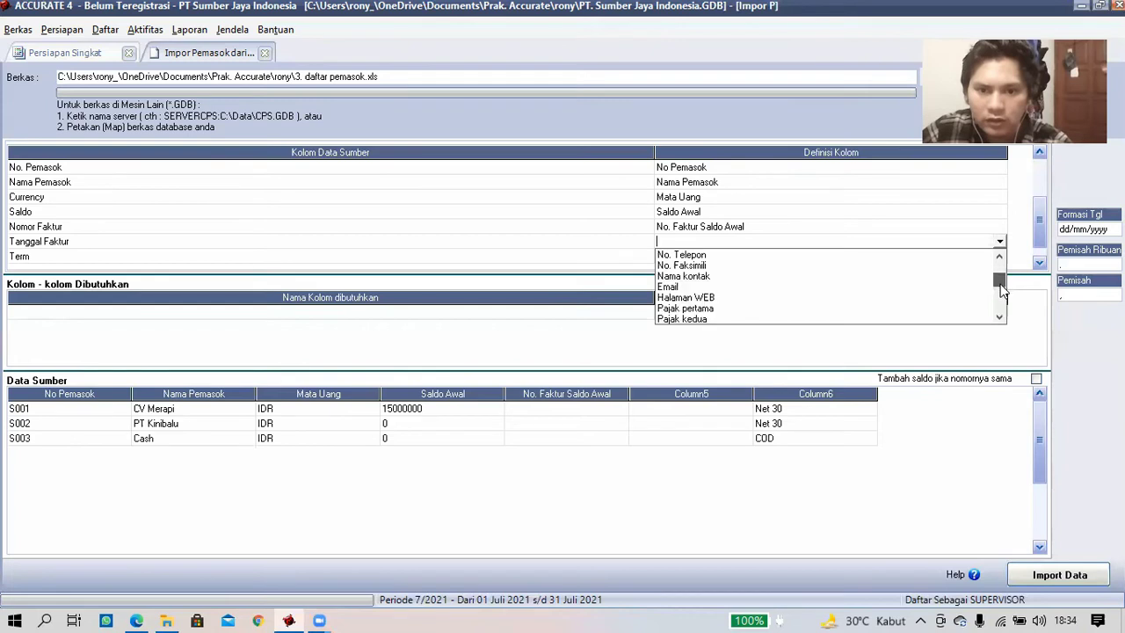
scroll(1001, 292, down, 2)
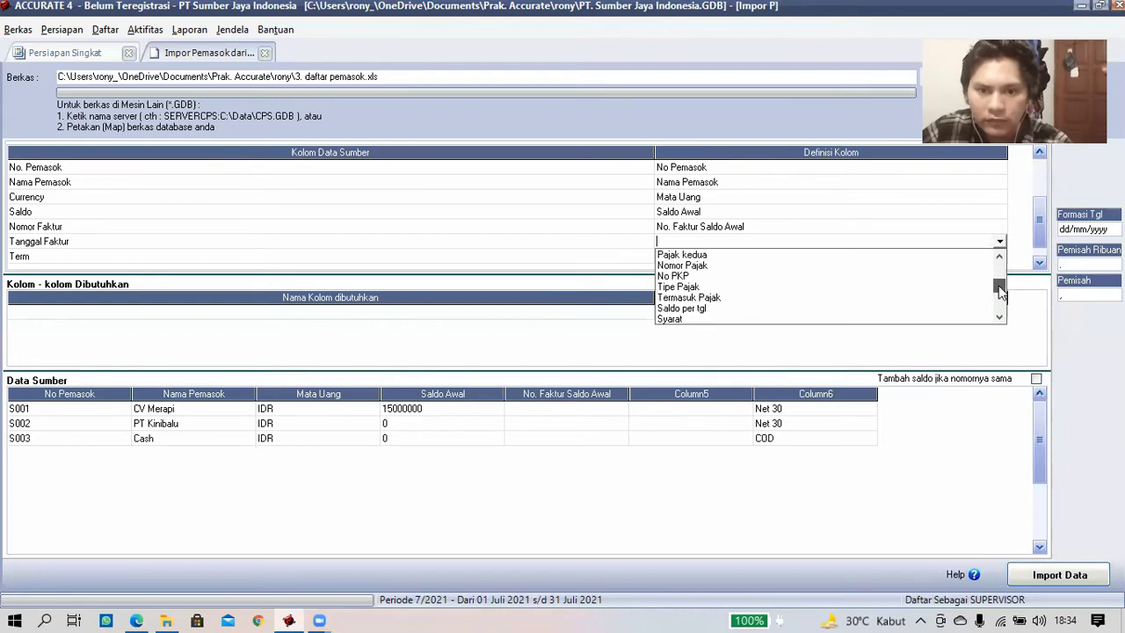
click(711, 309)
click(747, 258)
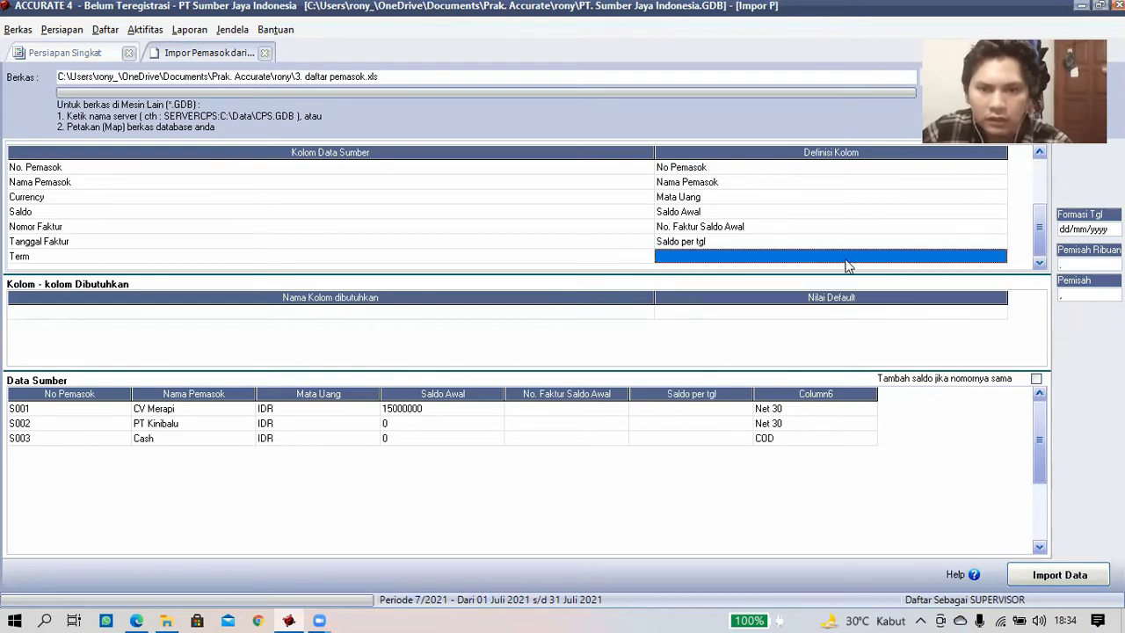
click(999, 259)
mouse_move(999, 282)
mouse_down()
mouse_move(997, 315)
mouse_move(996, 304)
mouse_up()
scroll(999, 307, up, 3)
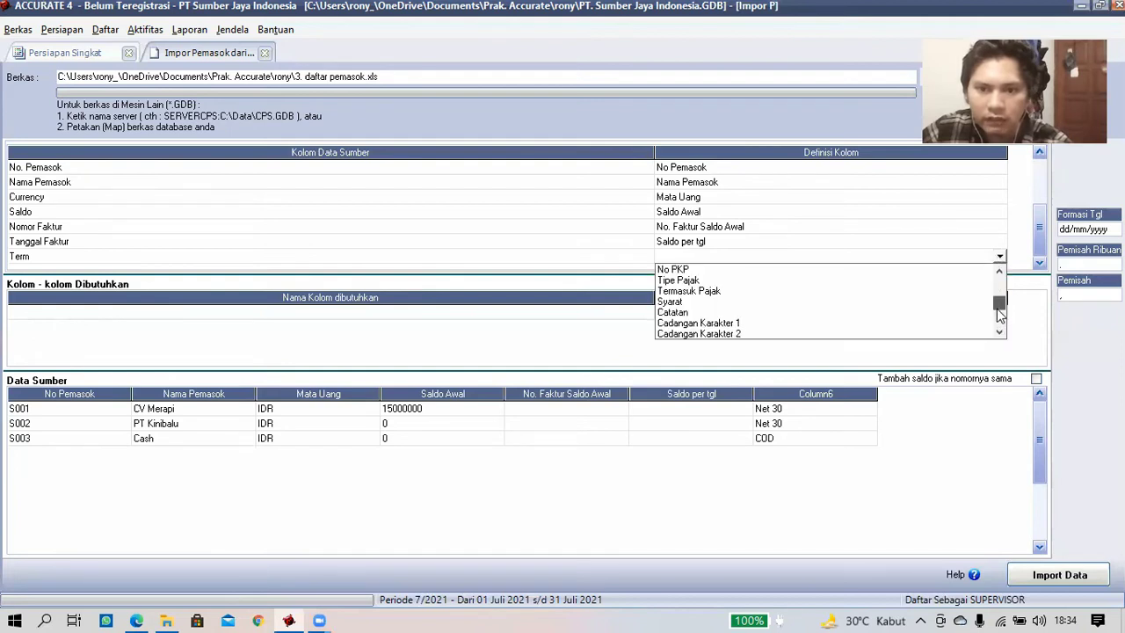
scroll(999, 316, down, 2)
scroll(999, 303, up, 3)
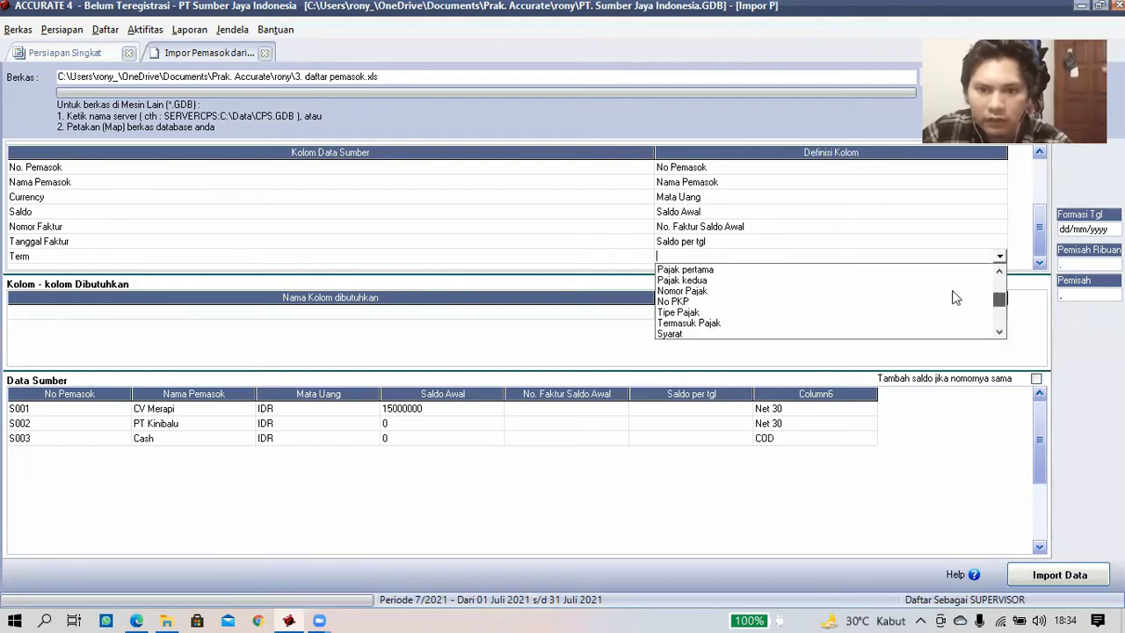
- Map Term to Pajak pertama with Net 30 and COD as PPN, then import suppliers S001–S003
click(690, 269)
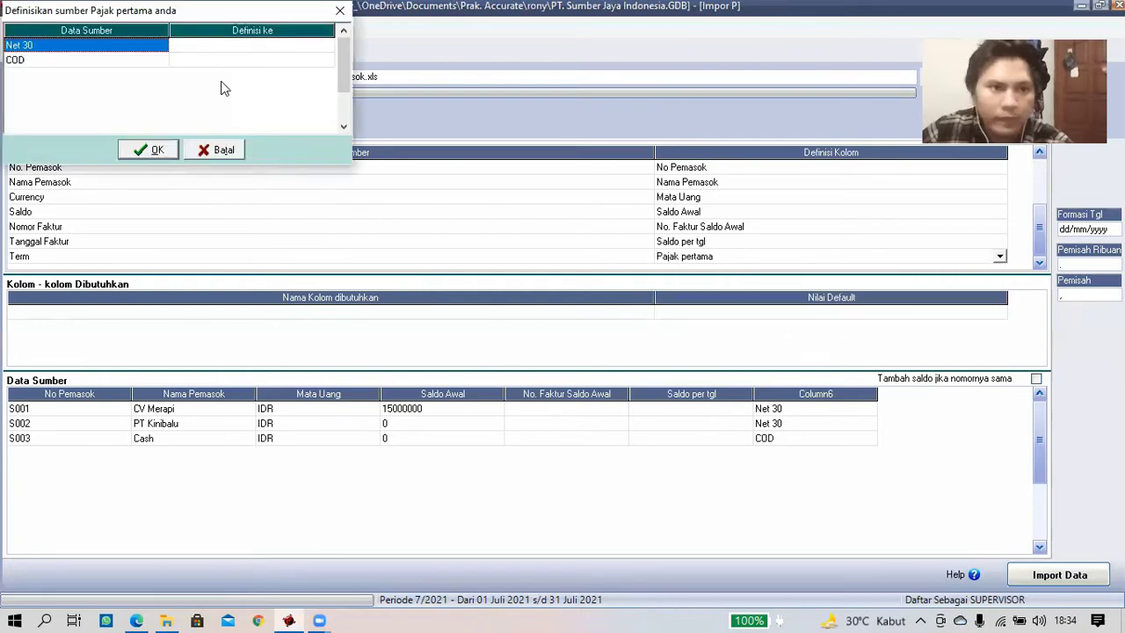
click(264, 46)
click(328, 50)
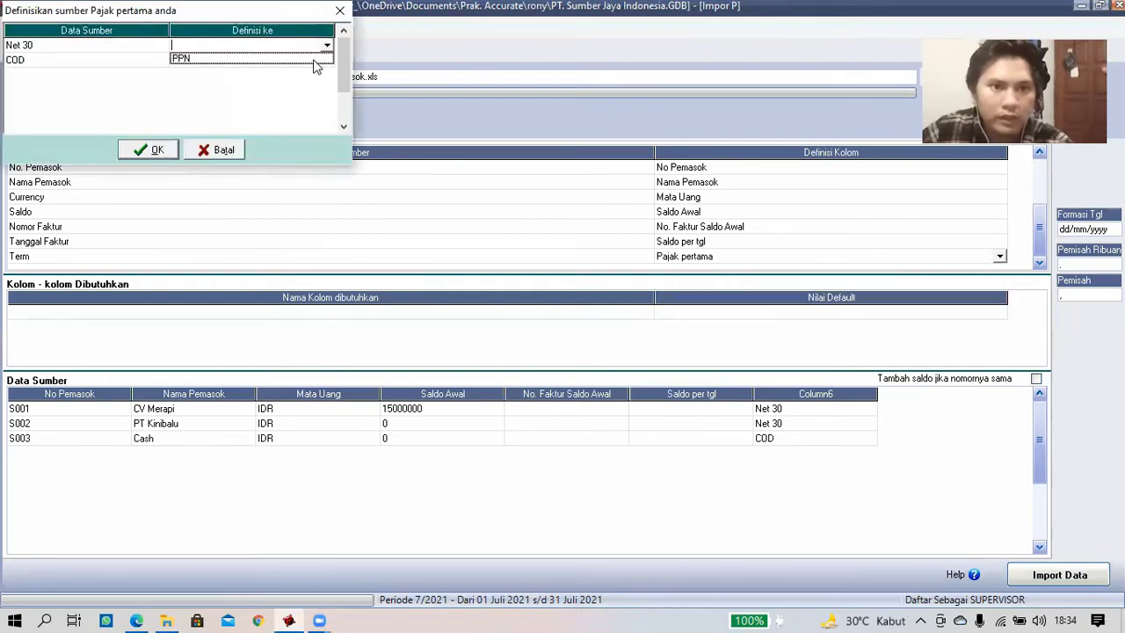
click(325, 59)
click(327, 61)
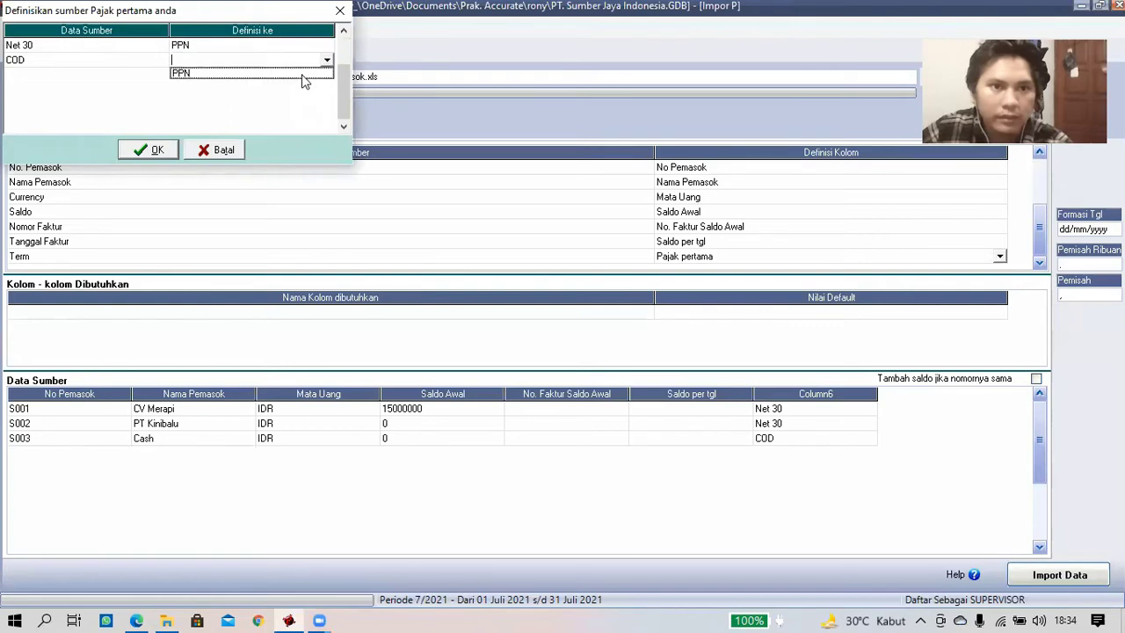
click(302, 75)
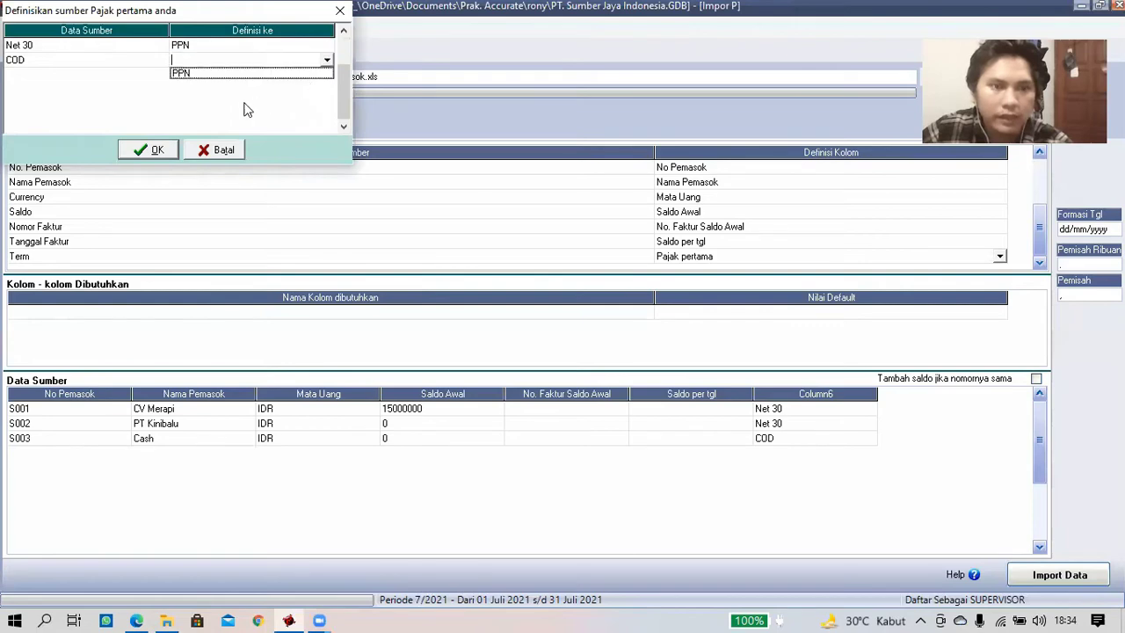
click(157, 151)
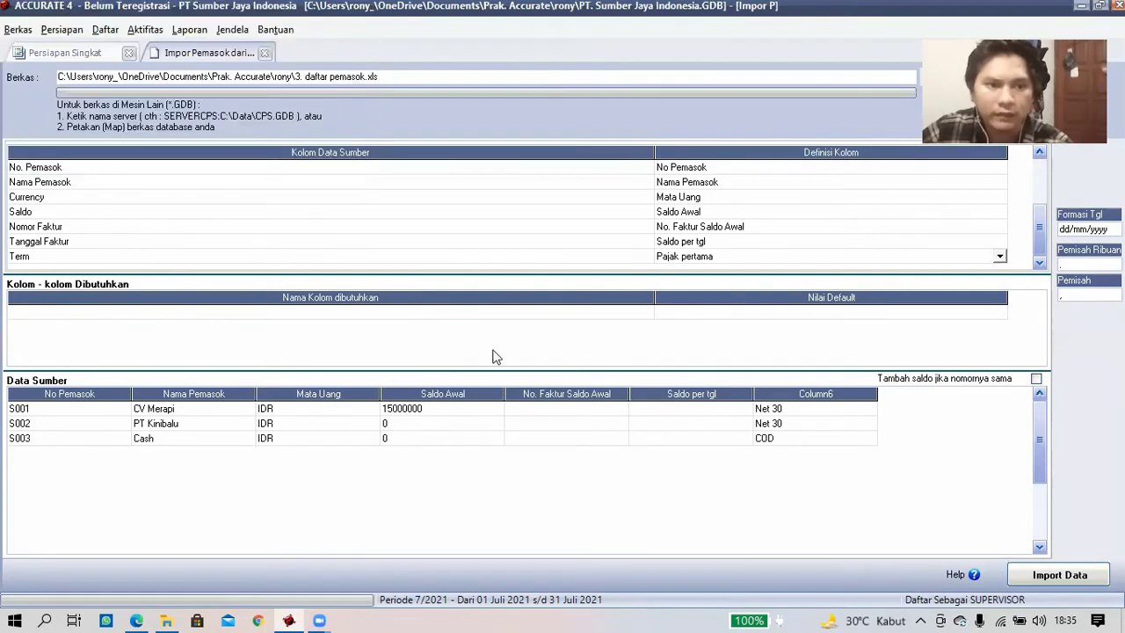
click(837, 314)
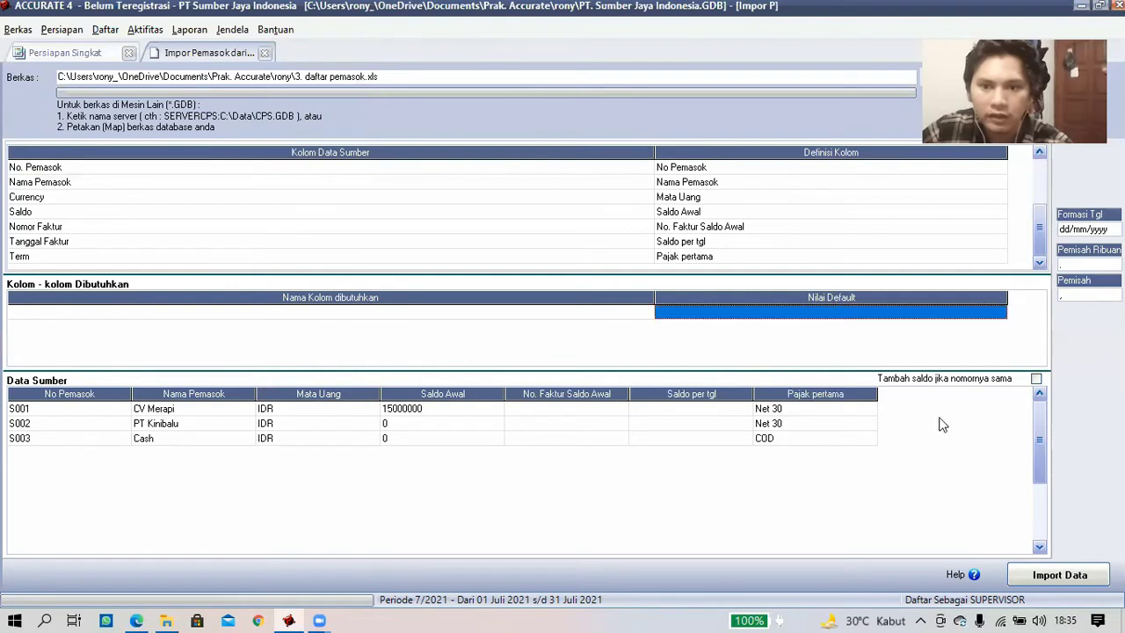
click(1033, 574)
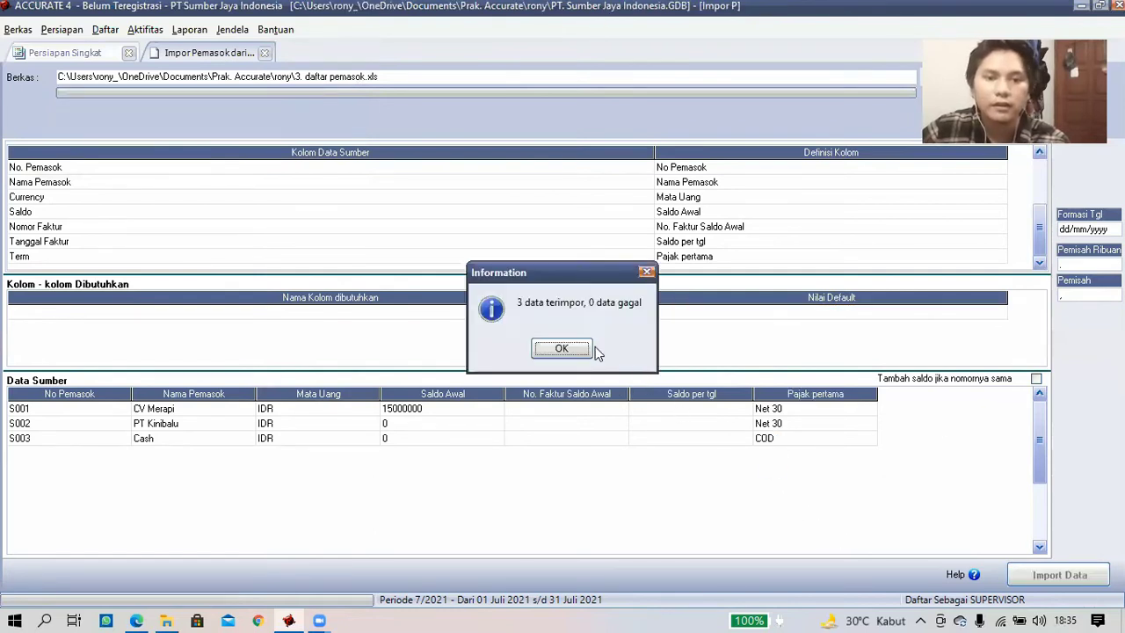
key(Return)
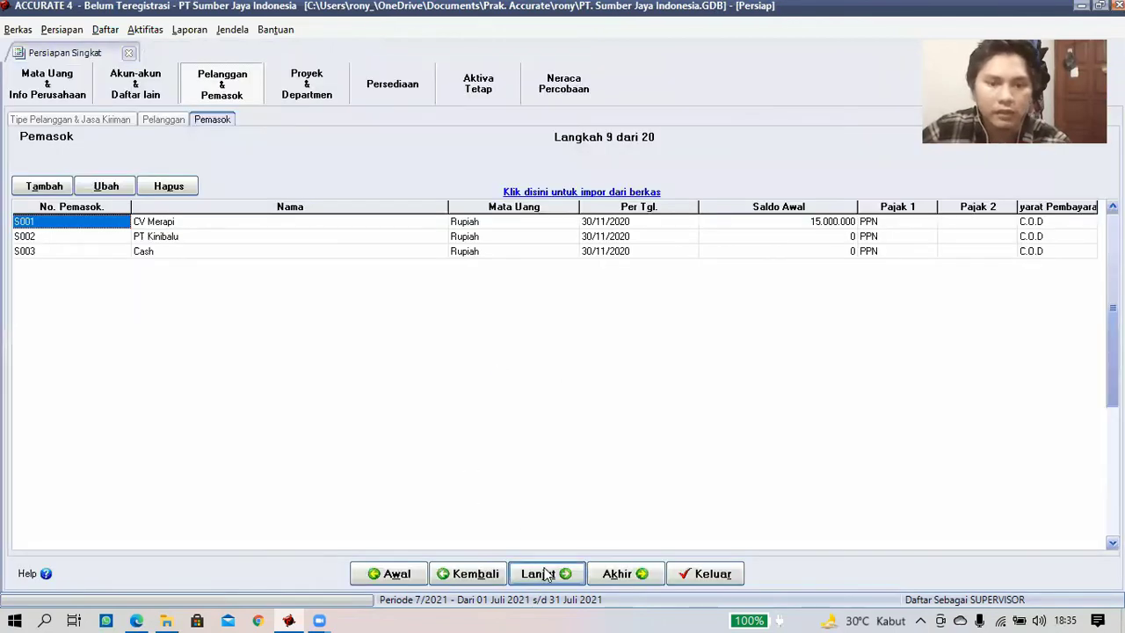
- Advance past Proyek & Departemen to the Persediaan tab's Akun Def. Barang page
click(543, 573)
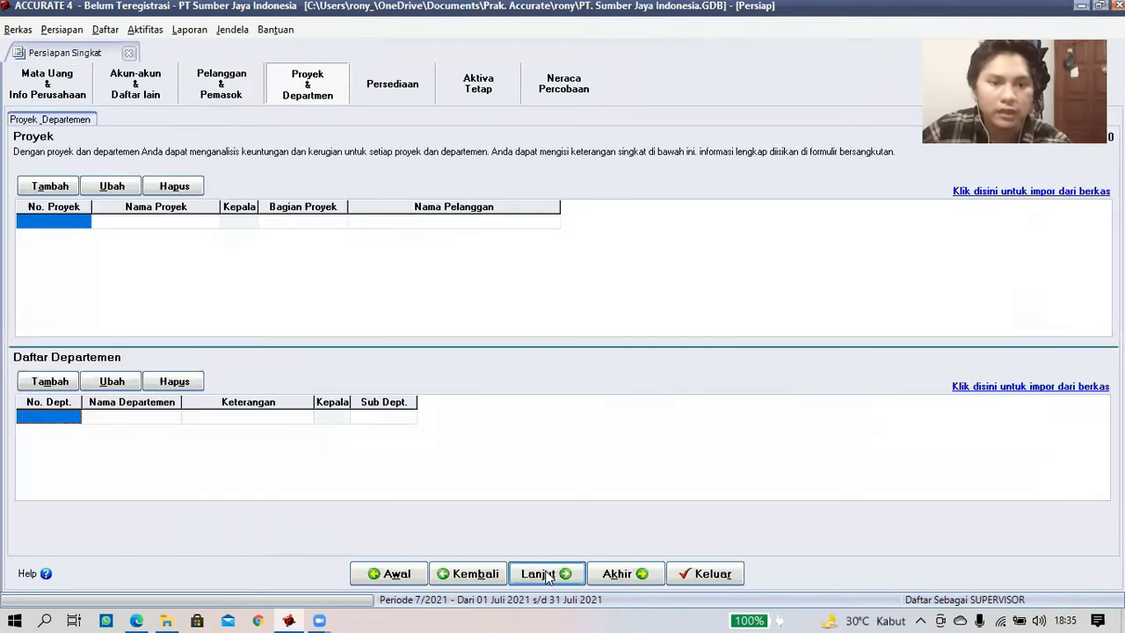
click(545, 574)
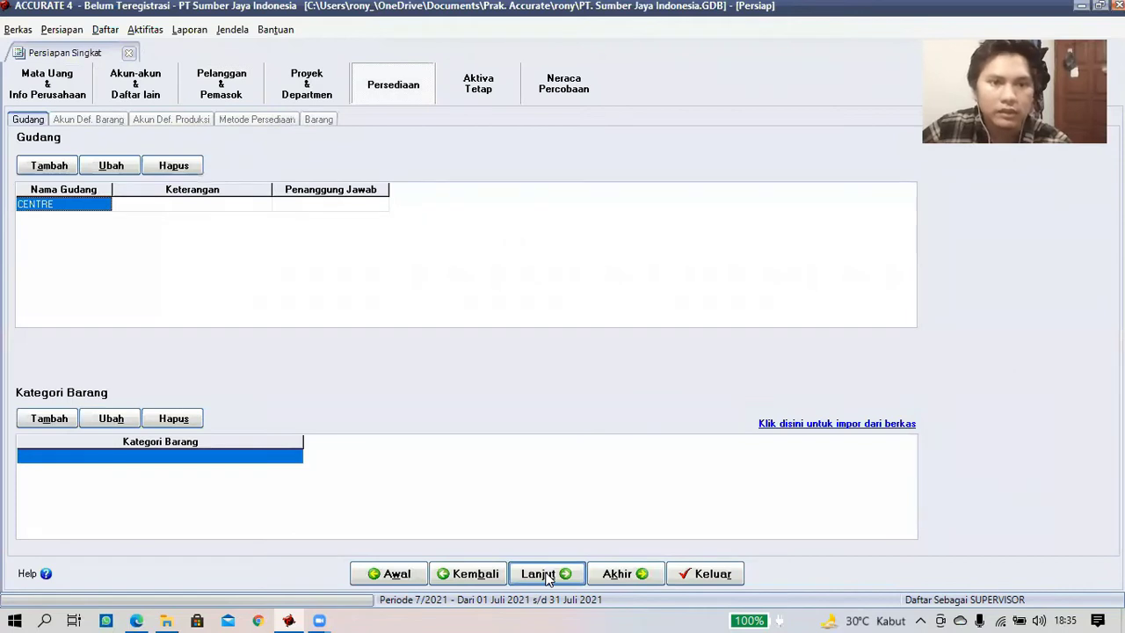
click(547, 577)
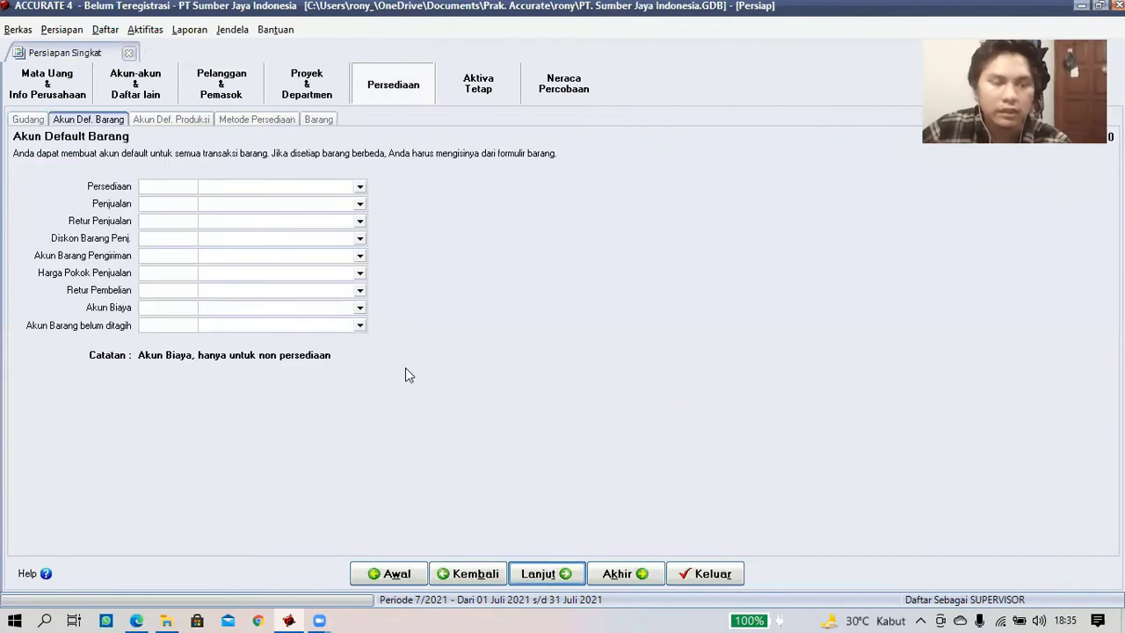
- Set inventory 14010, sales 41010, sales return 42010 and sales discount 42020 accounts
click(360, 188)
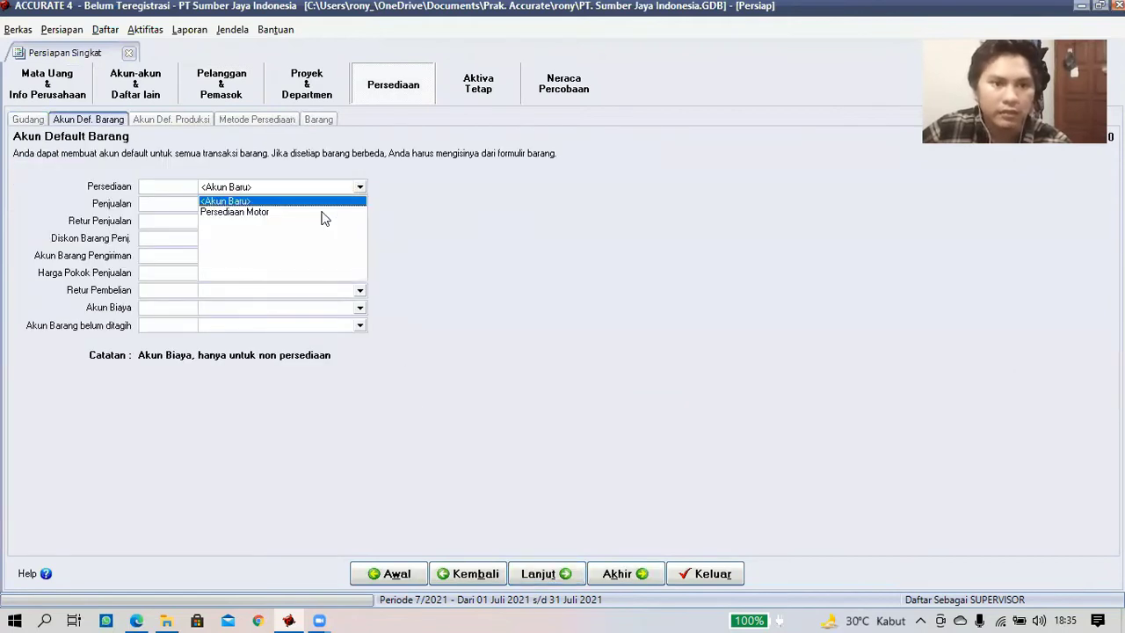
click(352, 211)
click(360, 207)
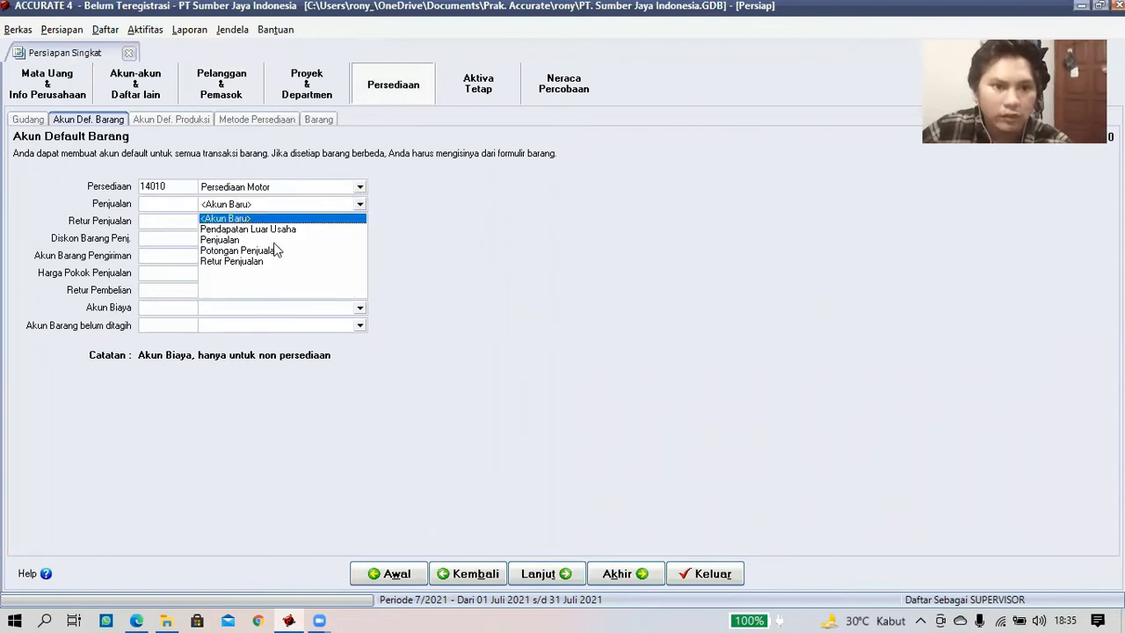
click(266, 239)
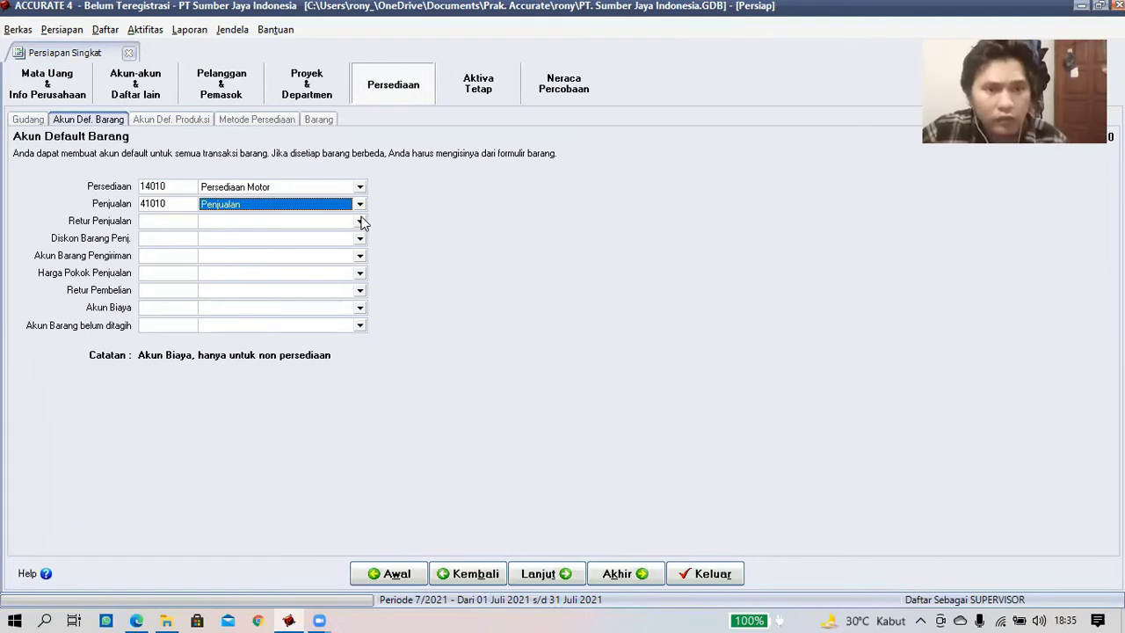
click(360, 222)
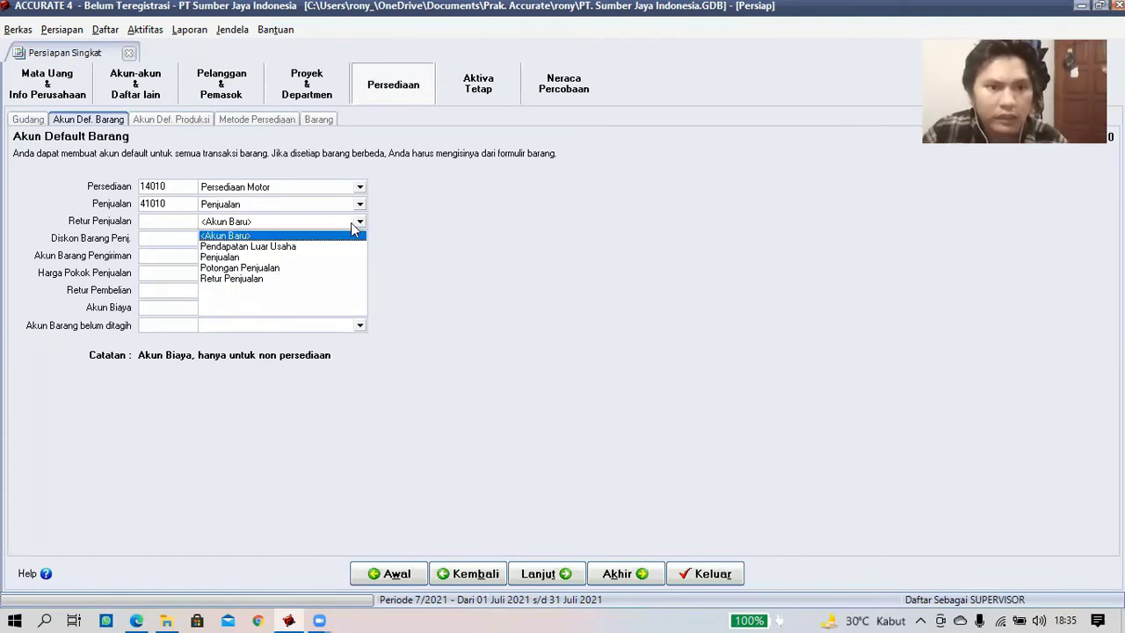
click(245, 278)
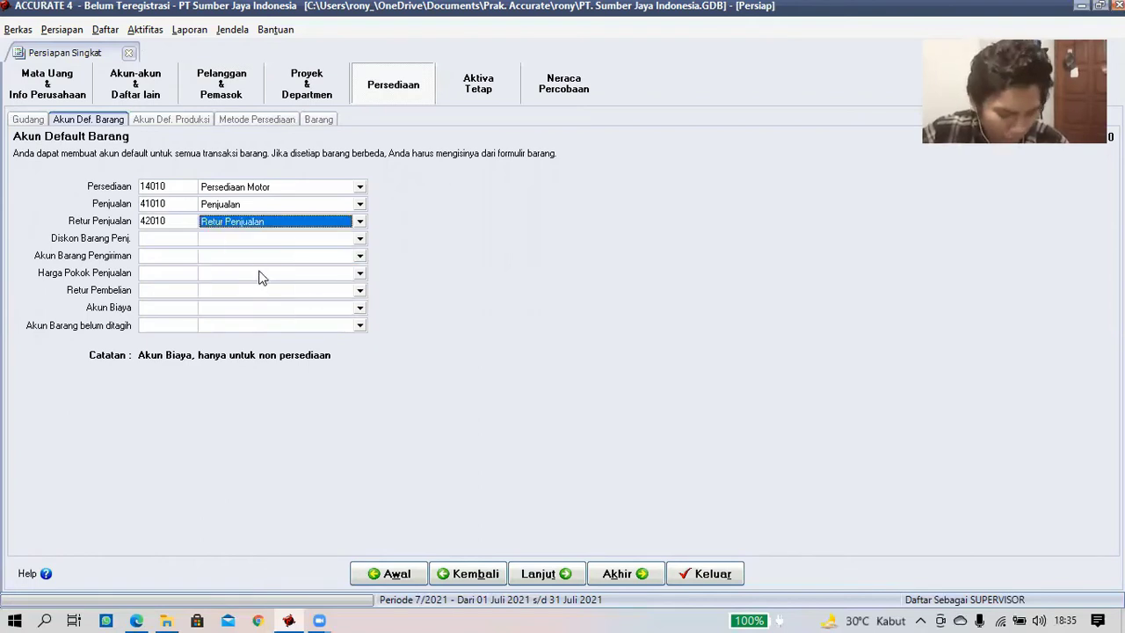
click(360, 238)
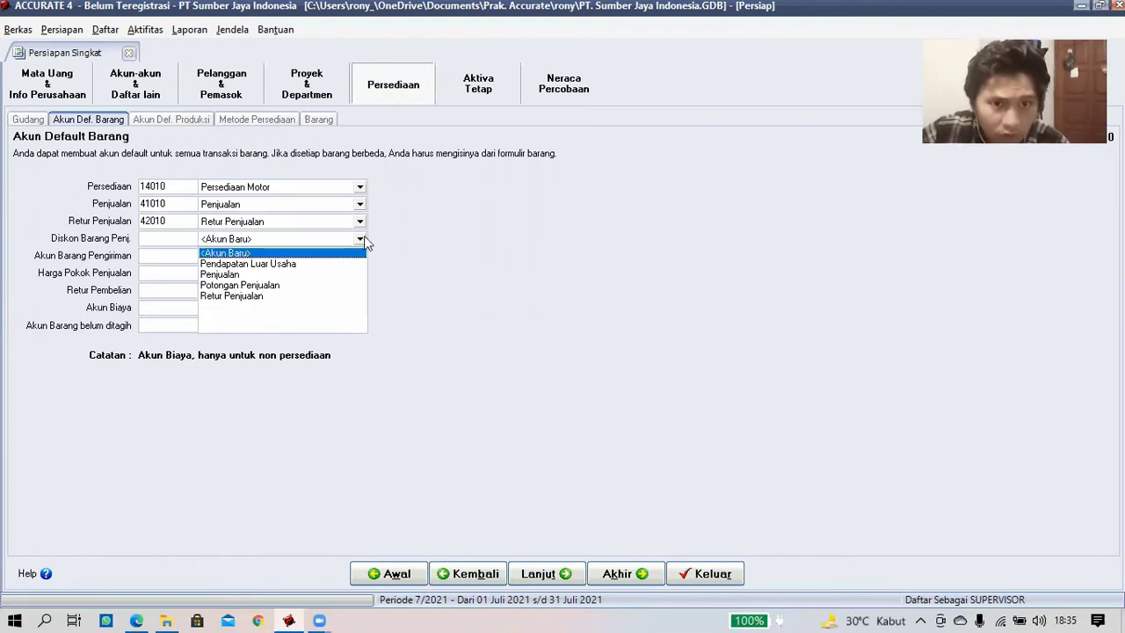
click(284, 282)
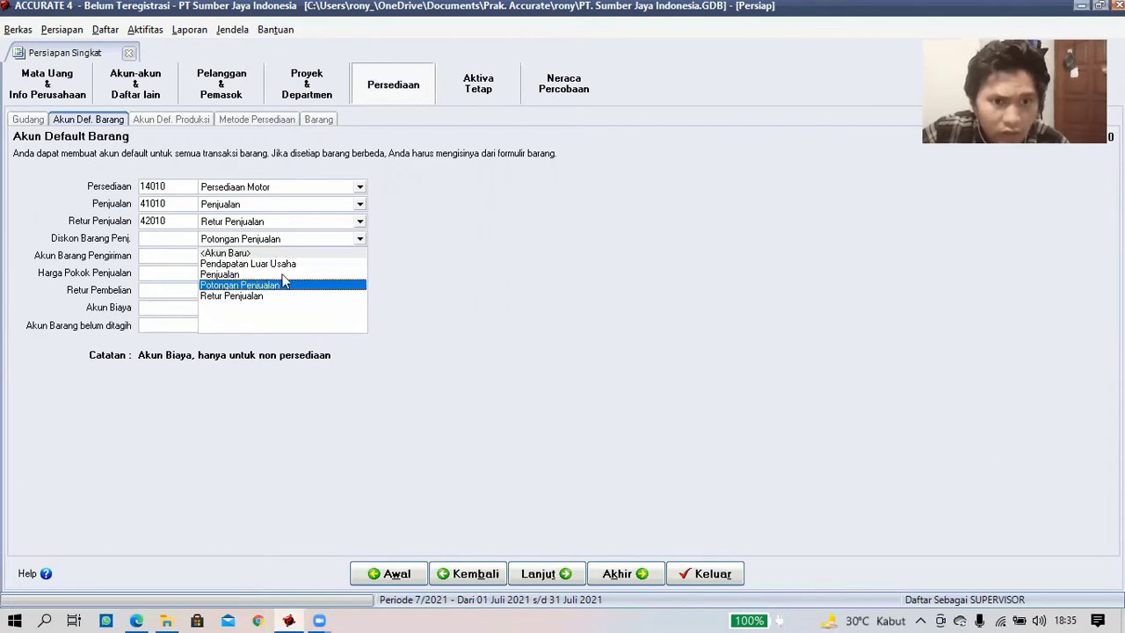
- Set shipped goods 14010, COGS 51000, purchase return 14010, expense 71000, unbilled goods 22030
click(350, 255)
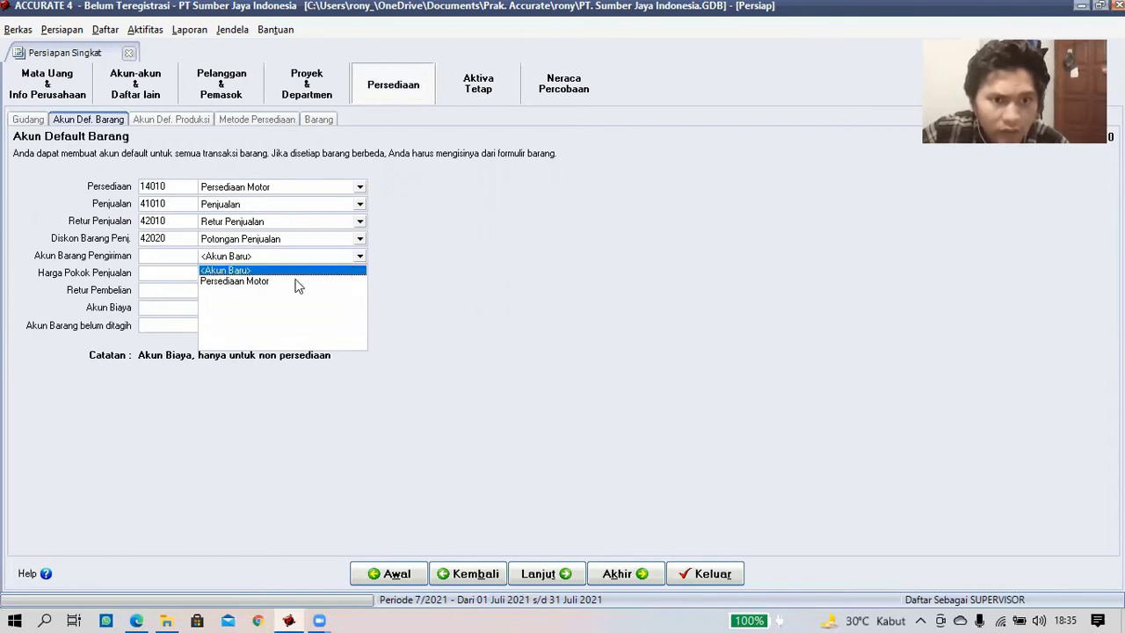
click(301, 281)
click(359, 274)
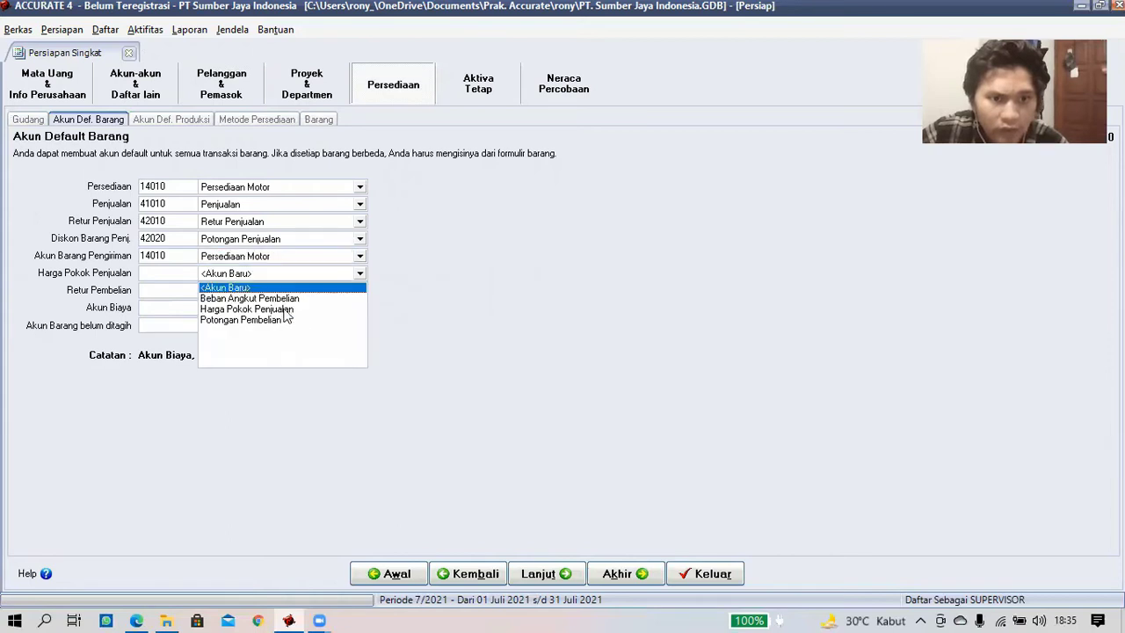
click(303, 308)
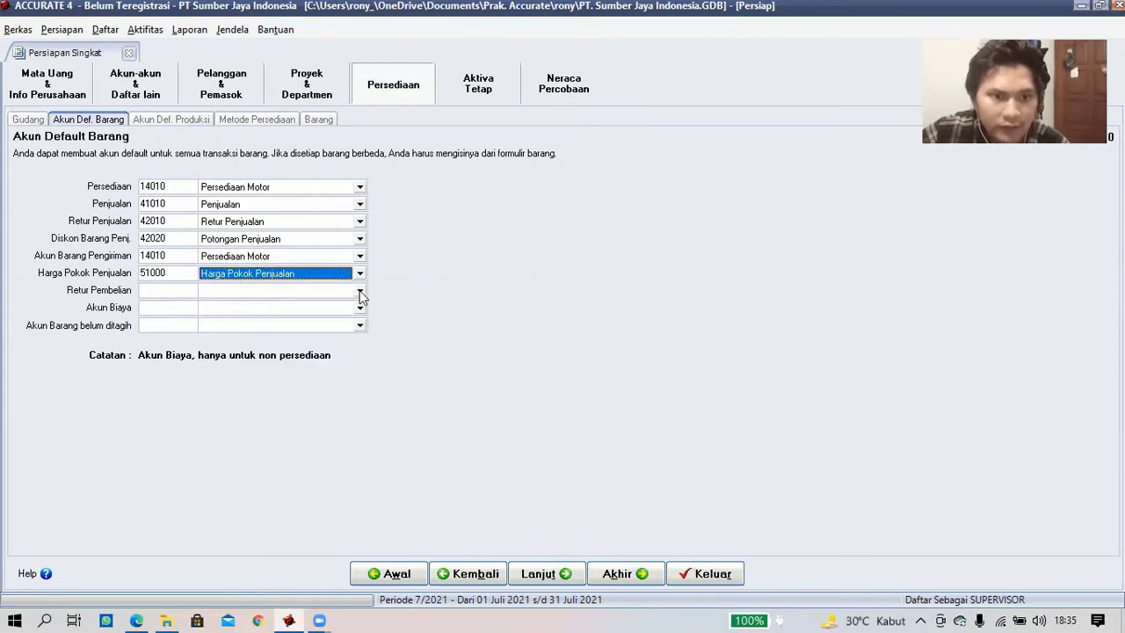
click(360, 291)
click(287, 314)
click(361, 307)
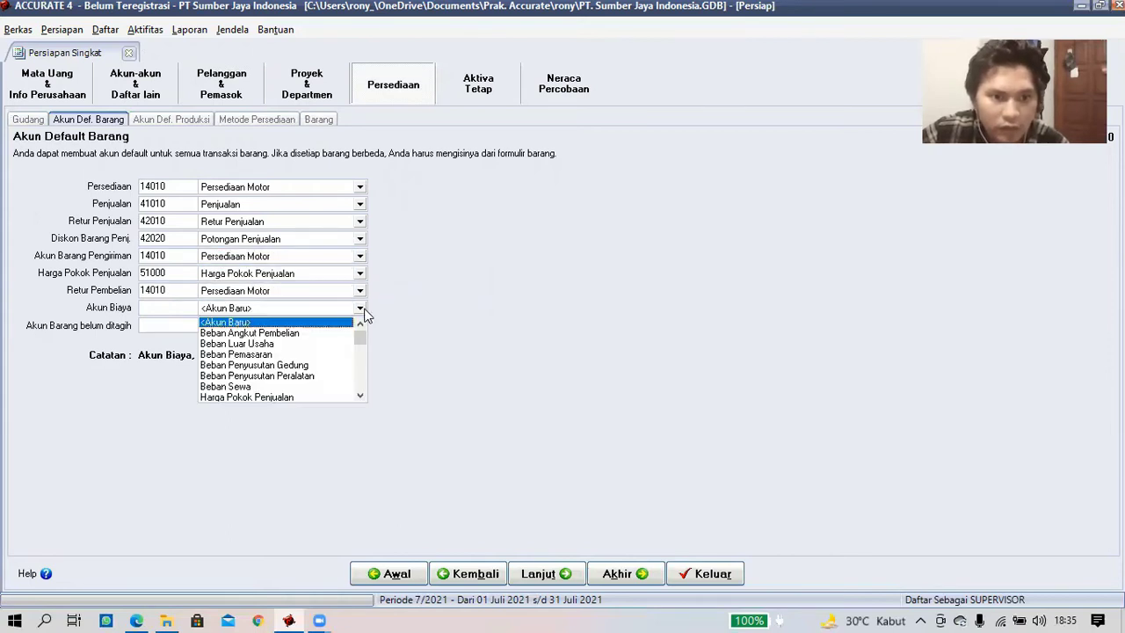
click(301, 345)
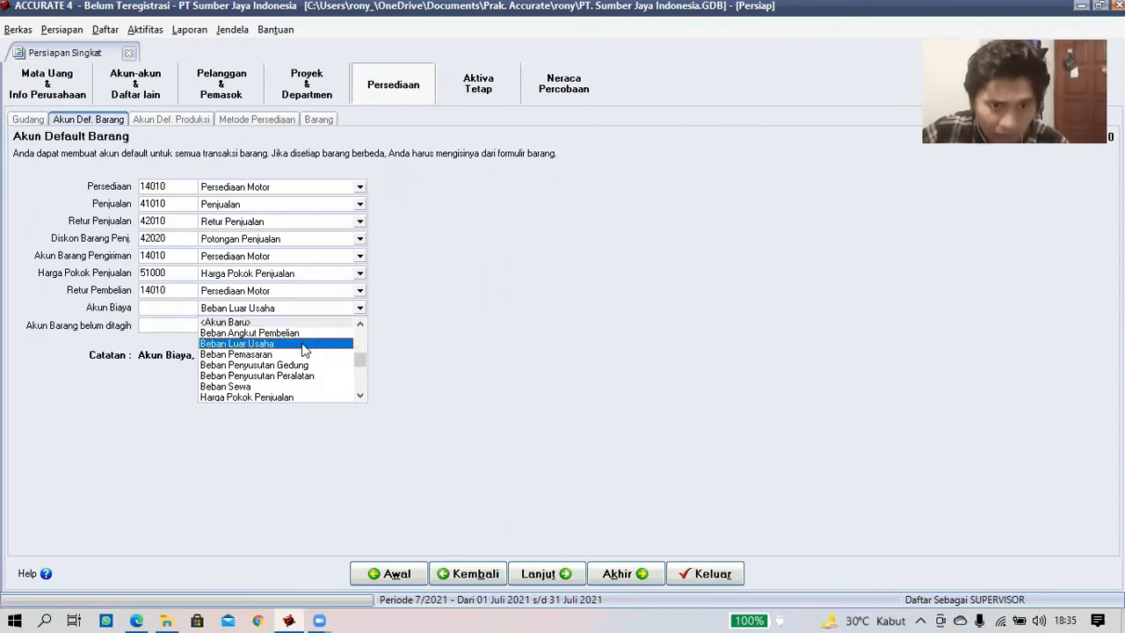
click(359, 327)
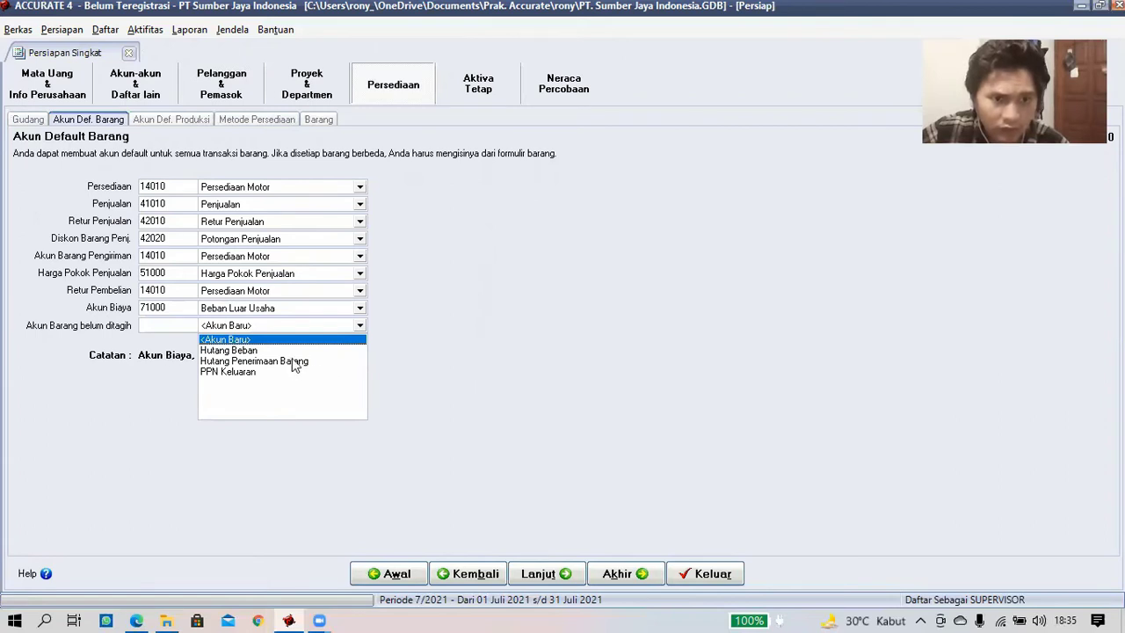
click(295, 362)
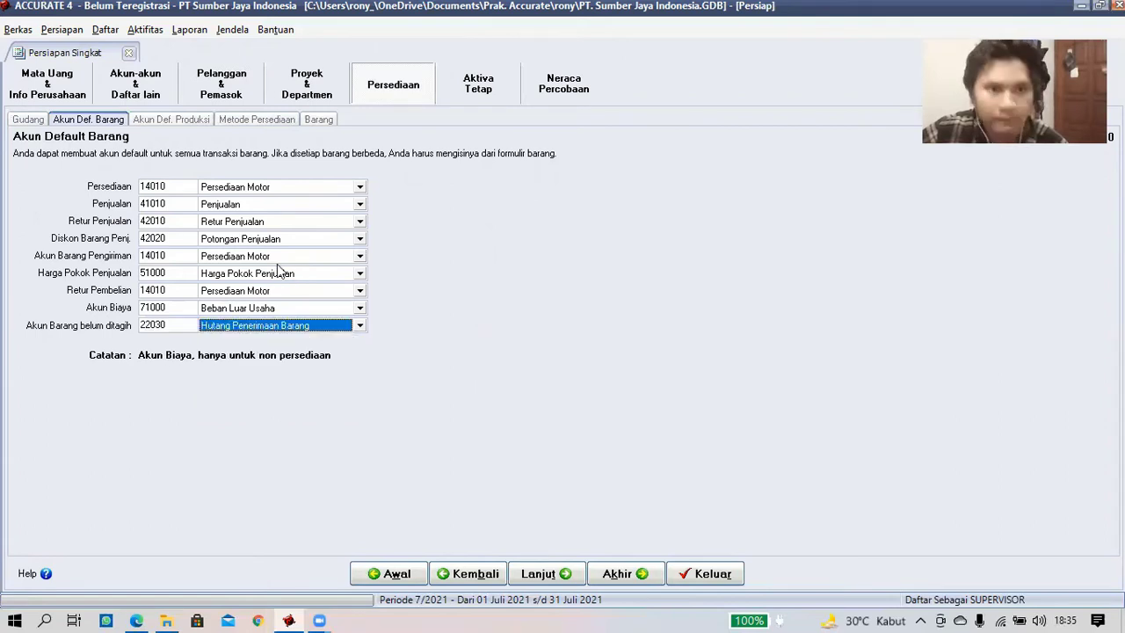
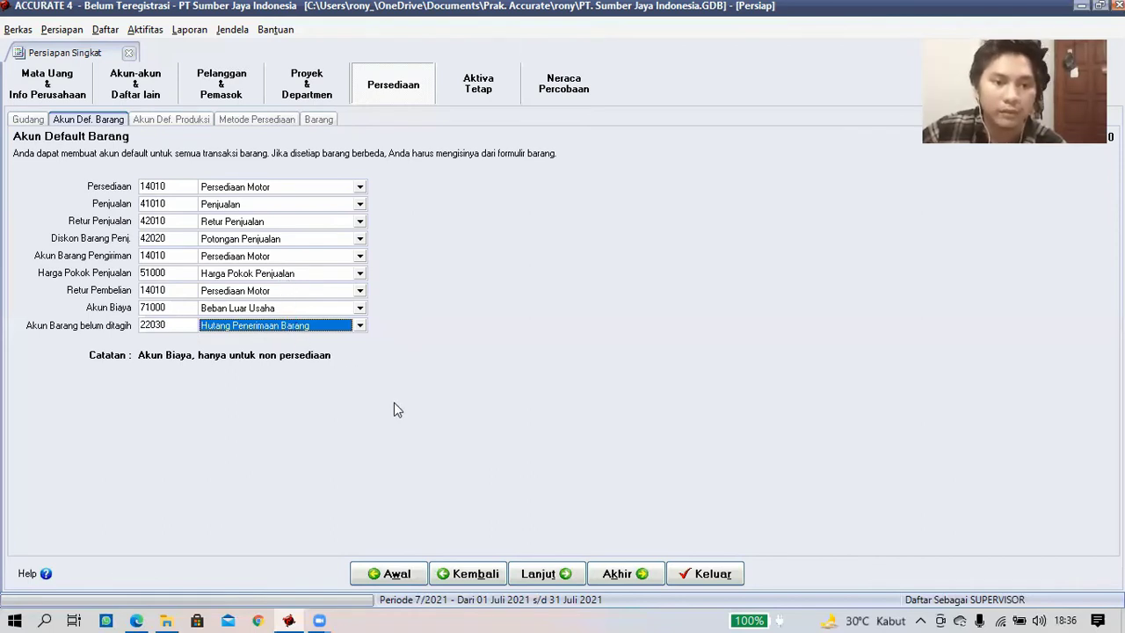
- Advance through Akun Def. Produksi to the Metode Persediaan costing page, with the assignment PDF brought up
click(540, 574)
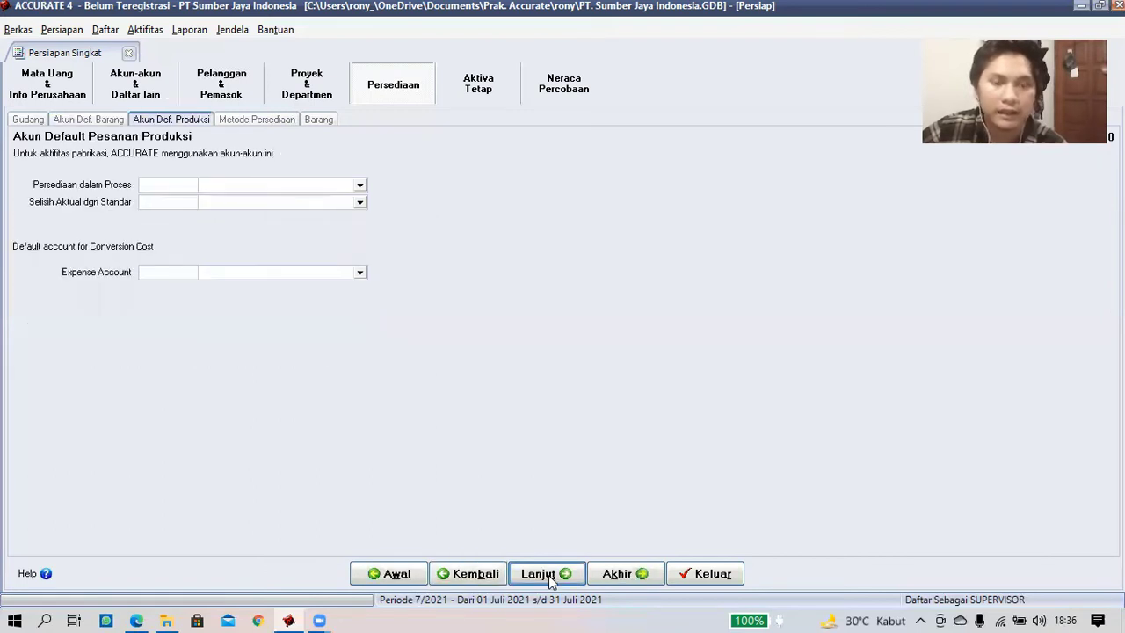
click(548, 575)
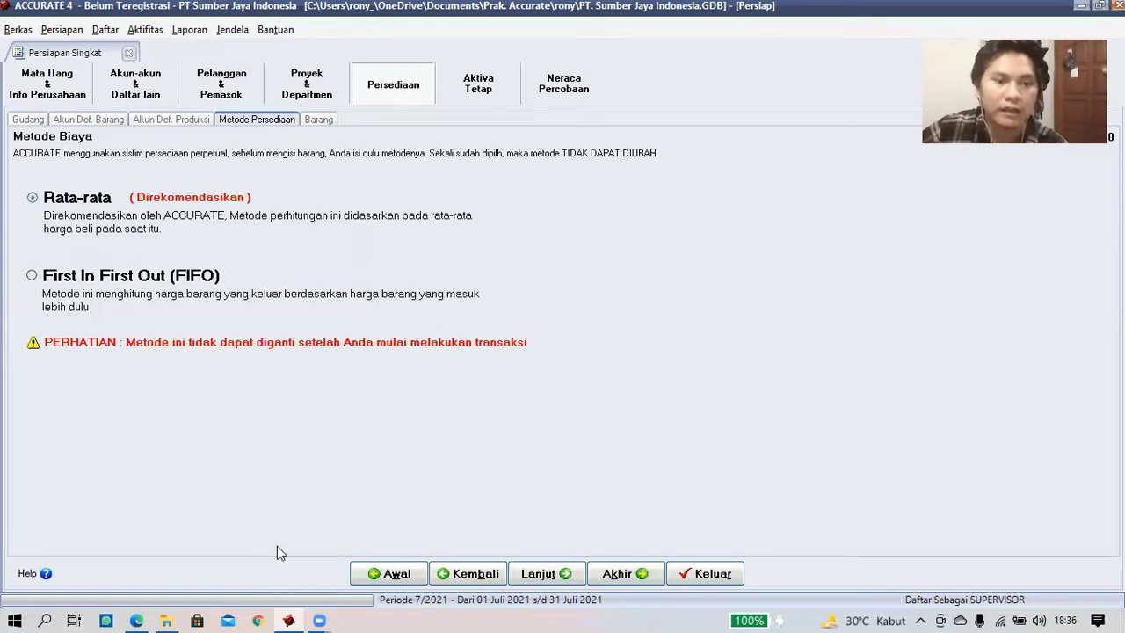
click(141, 618)
- Check section 5 Persediaan Barang Dagangan in Soal Tugas.pdf, then return to ACCURATE with FIFO costing
scroll(588, 462, up, 1)
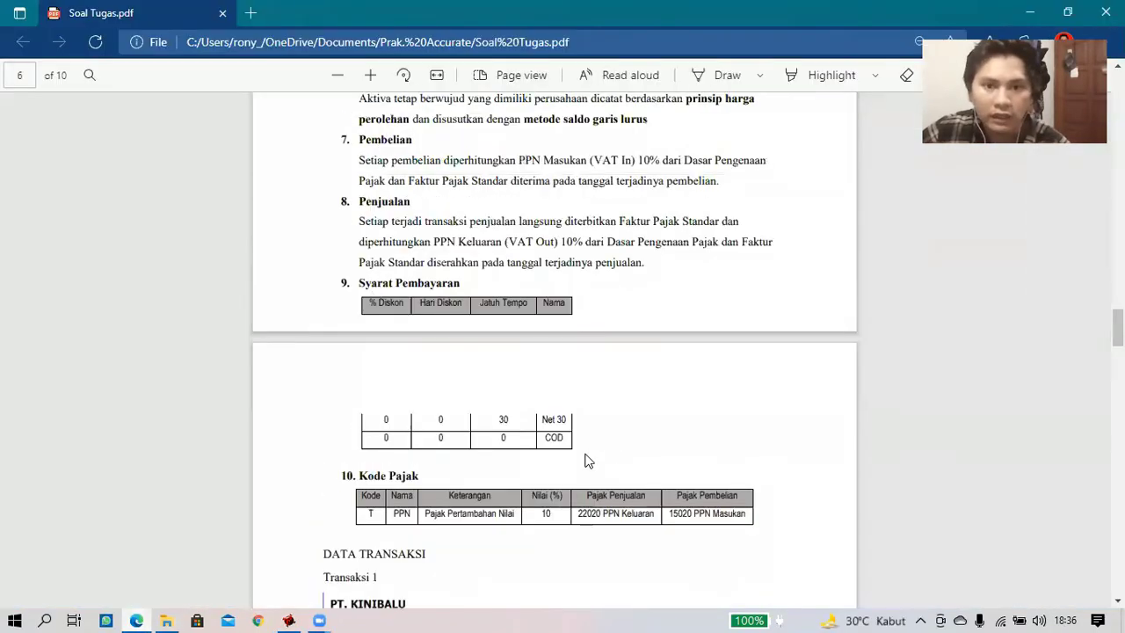
scroll(588, 459, up, 1)
scroll(588, 460, up, 2)
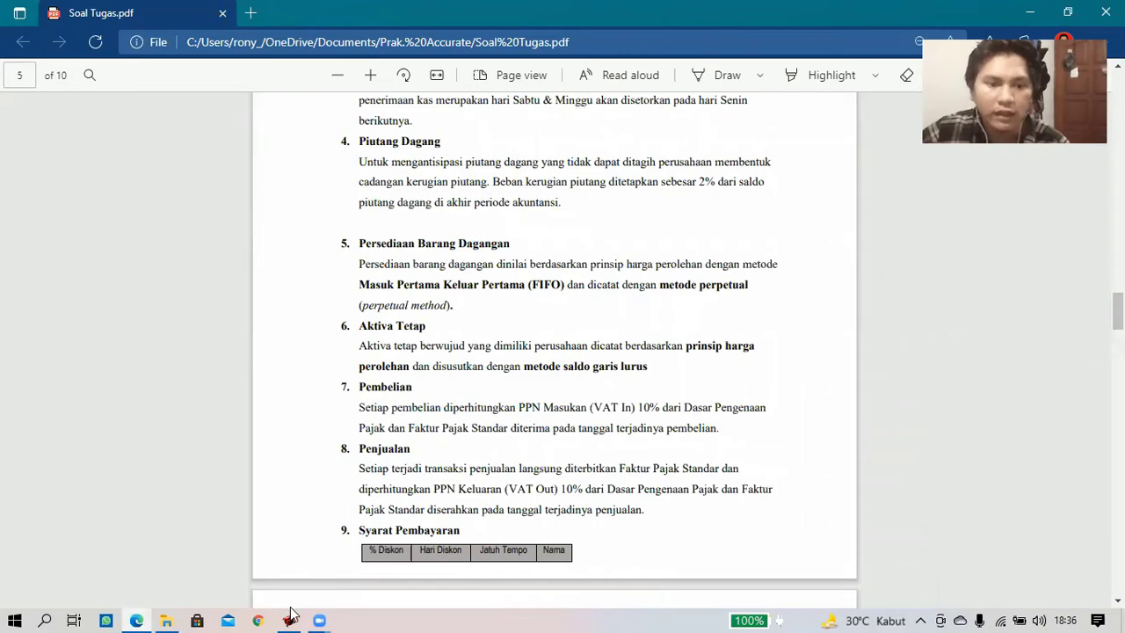
key(alt+Tab)
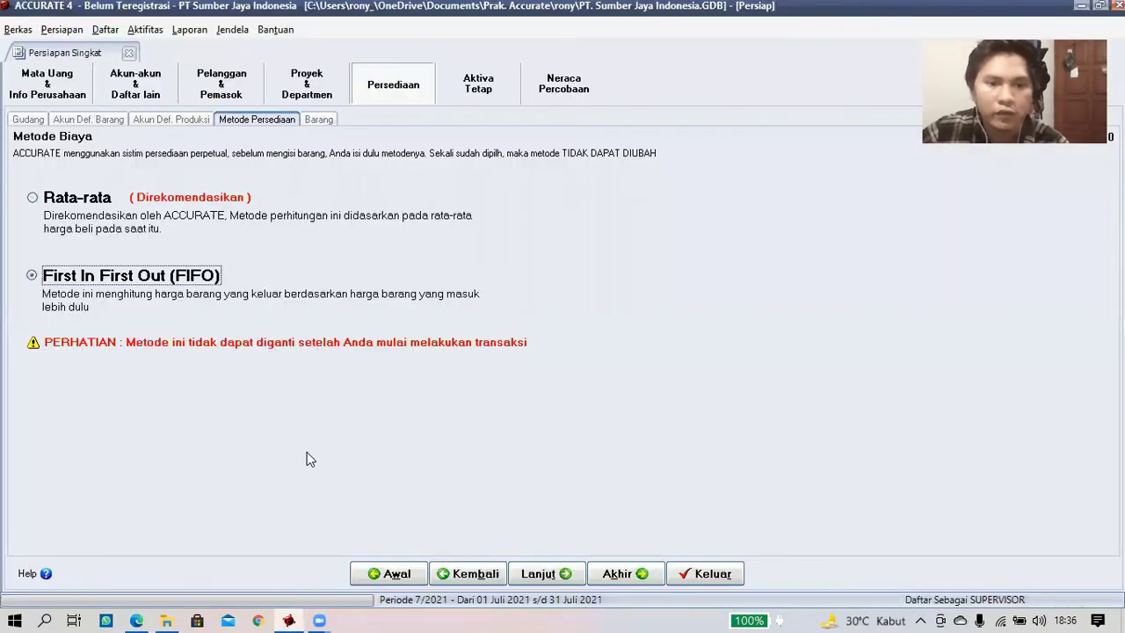
- Load the Excel file 4. daftar barang.xls into Impor Barang, previewing items P001–P004
click(538, 577)
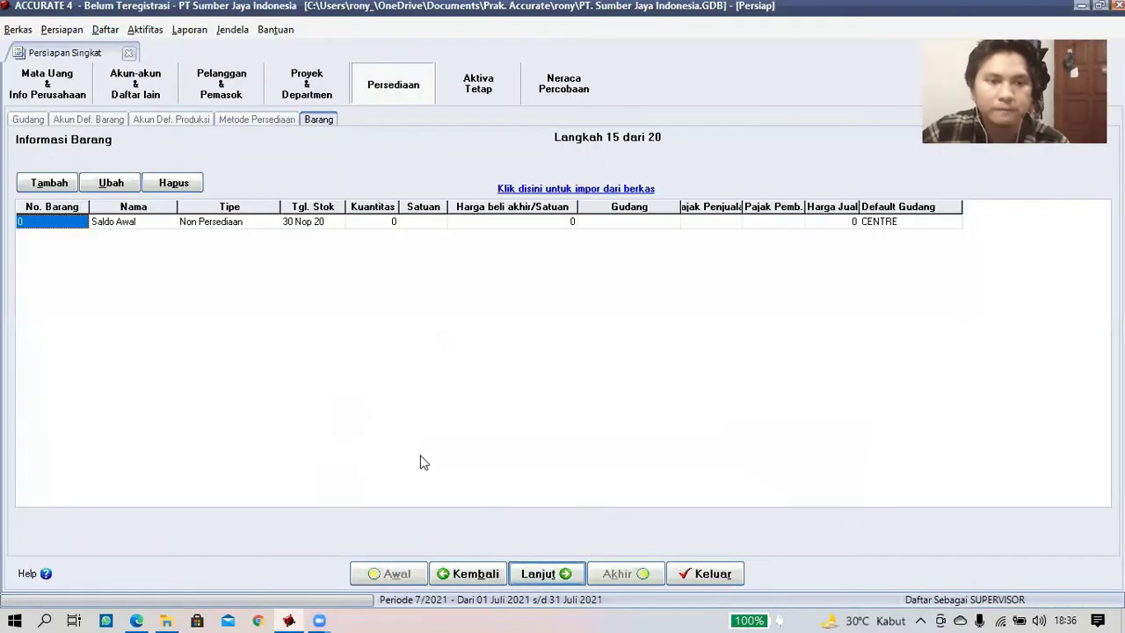
click(540, 192)
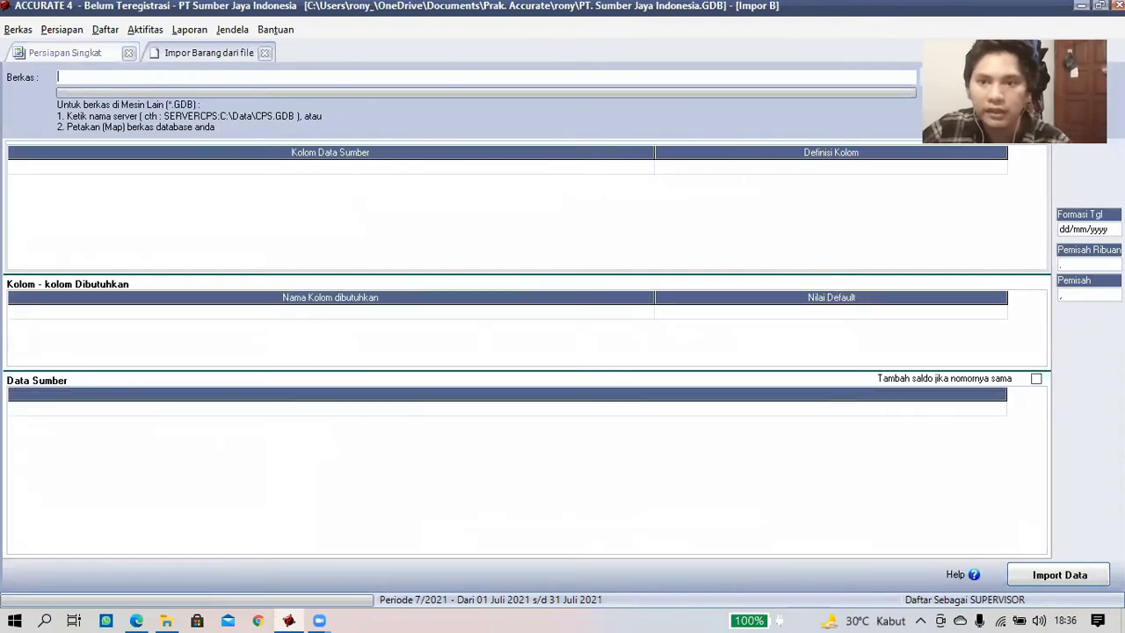
click(924, 75)
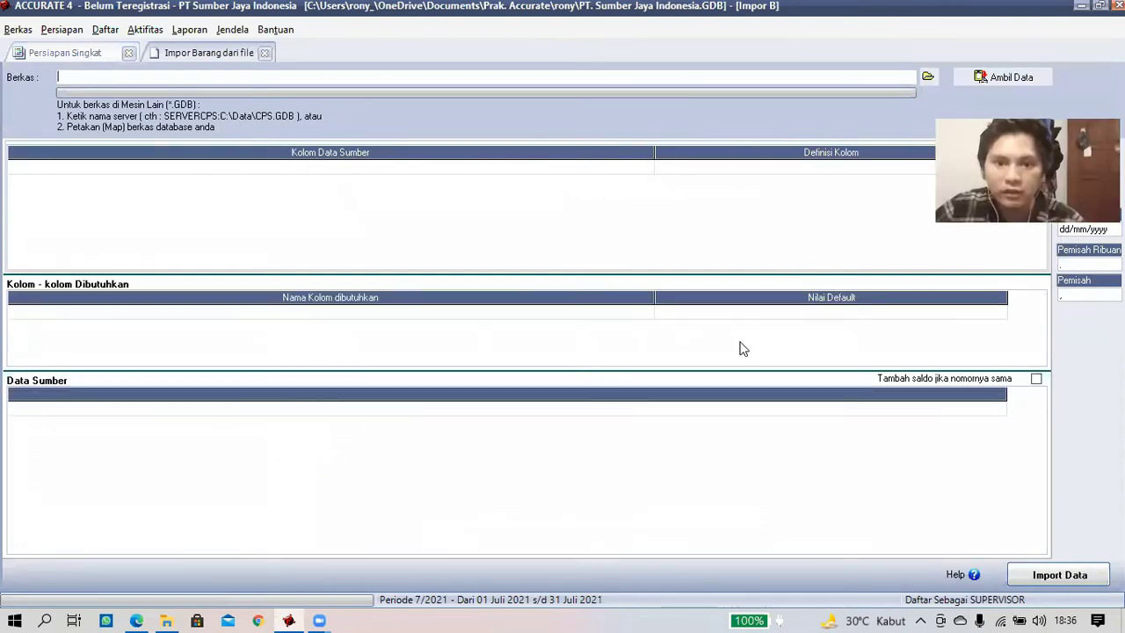
click(595, 422)
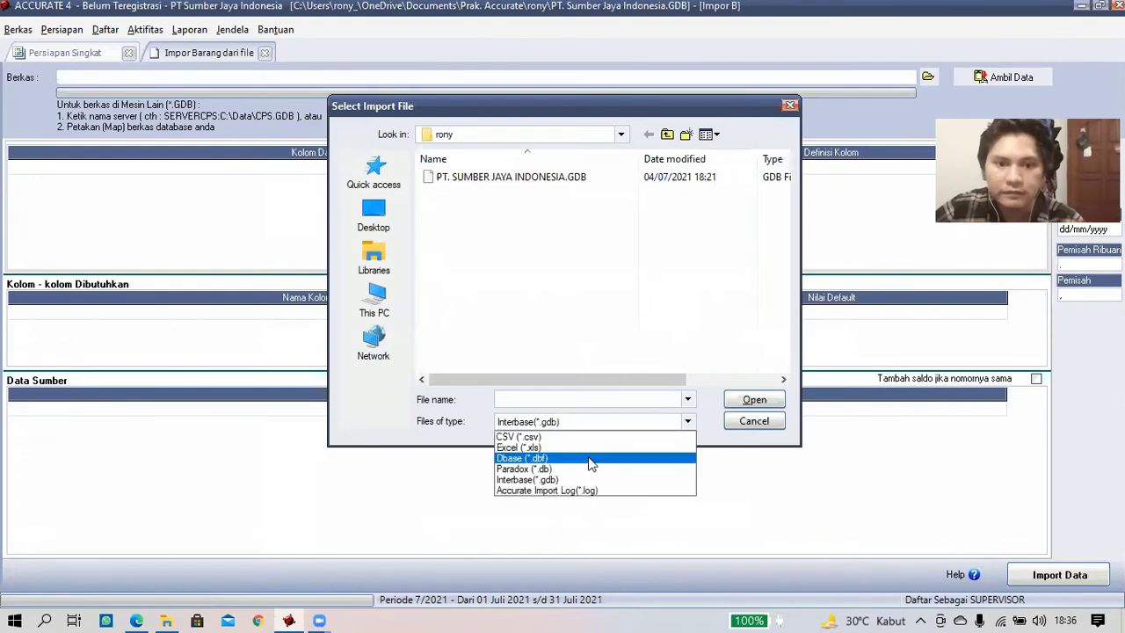
click(586, 454)
click(503, 226)
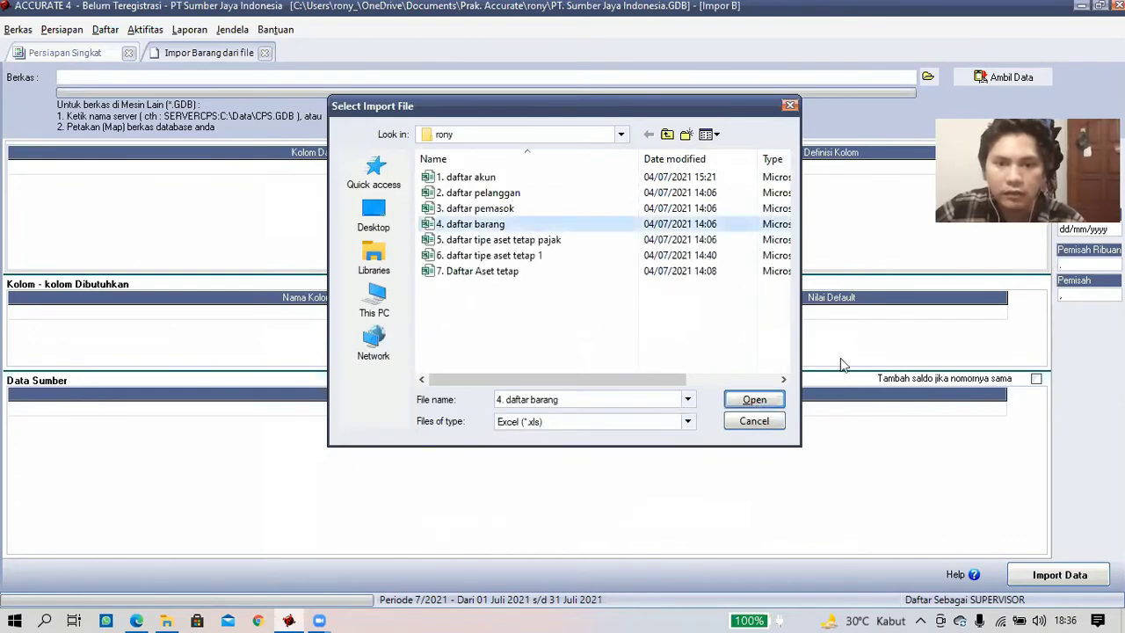
key(Return)
click(998, 83)
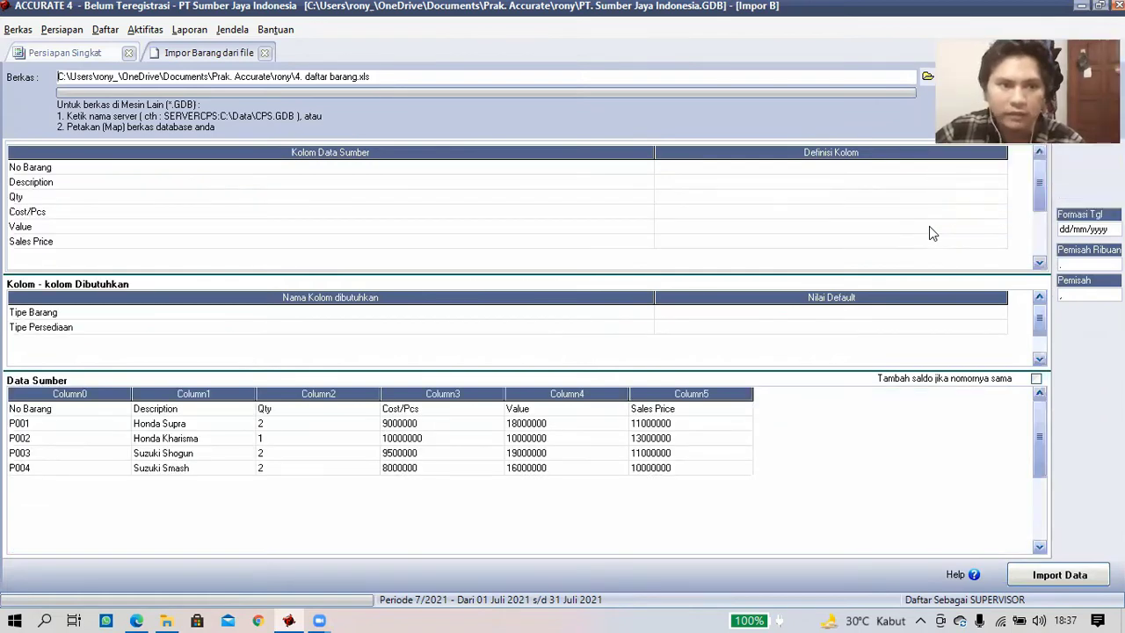
- Delete the No Barang header row and map No Barang to the item number field
right_click(79, 408)
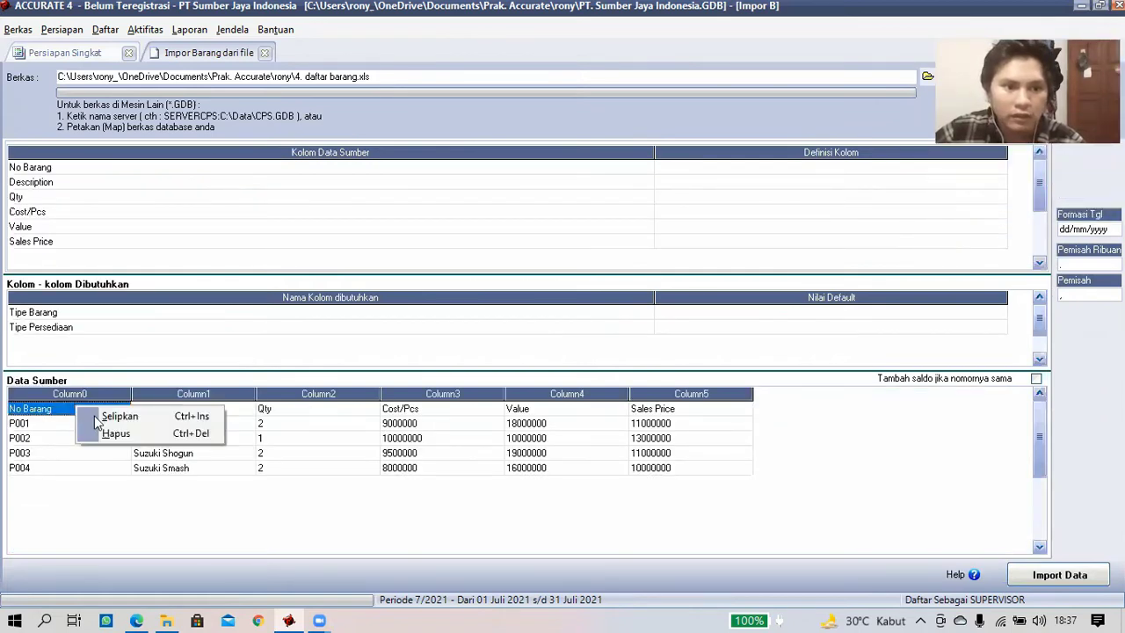
click(101, 433)
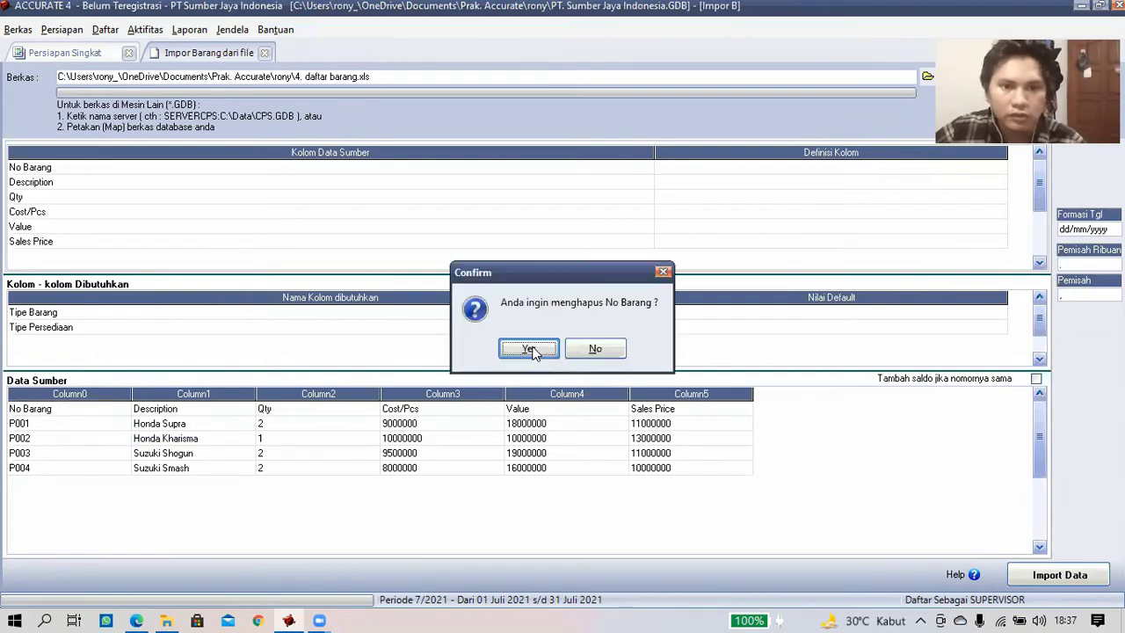
click(535, 348)
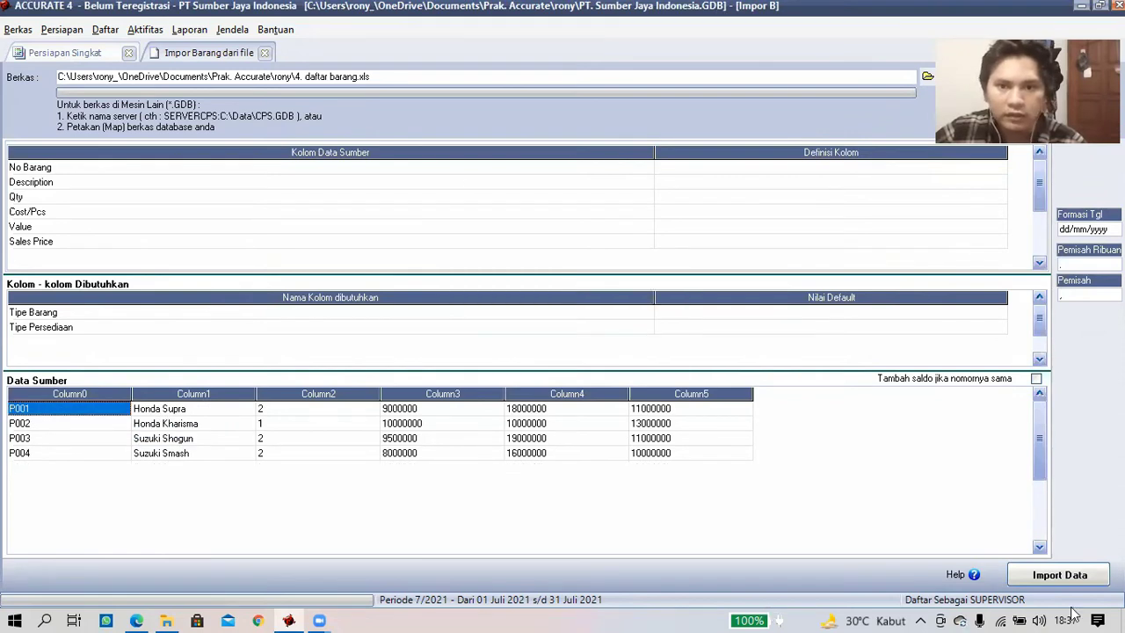
click(934, 172)
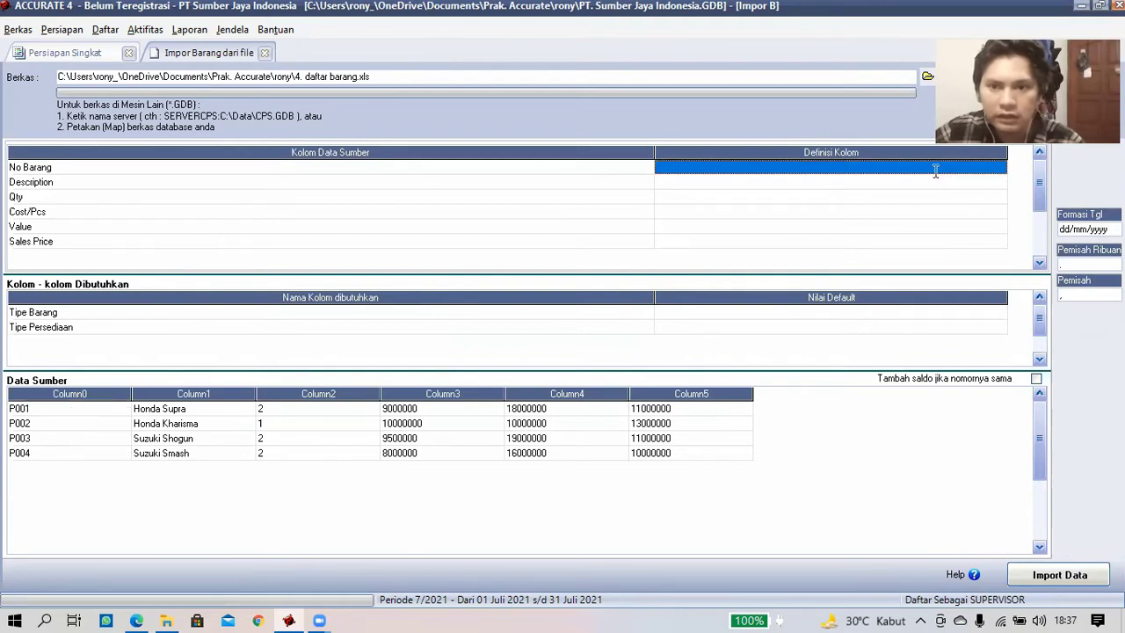
click(982, 168)
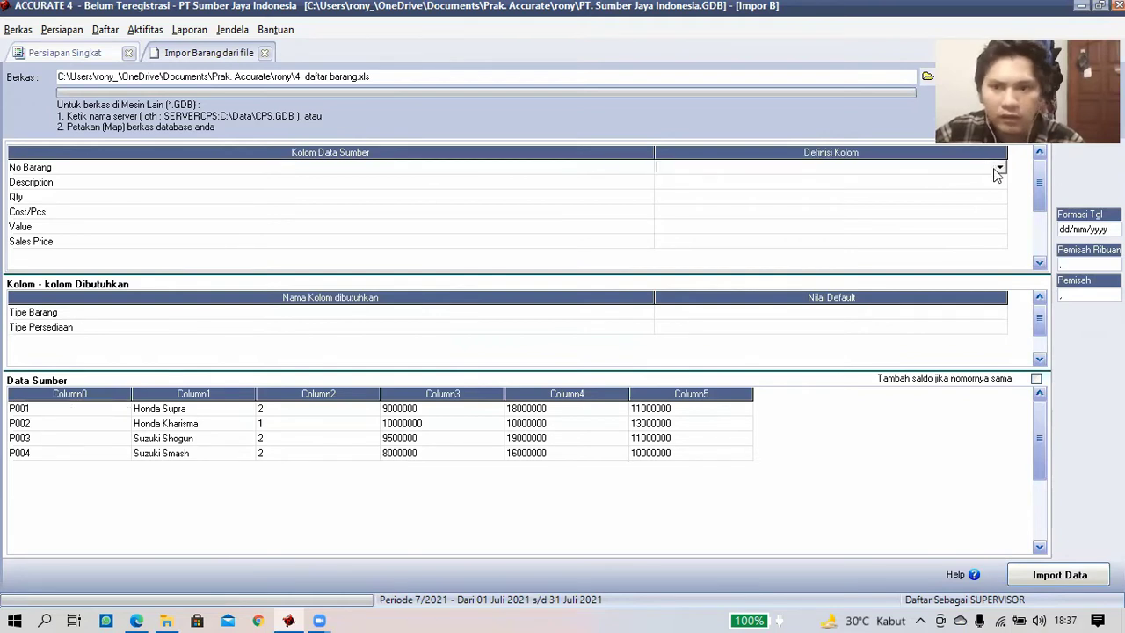
click(999, 169)
click(744, 187)
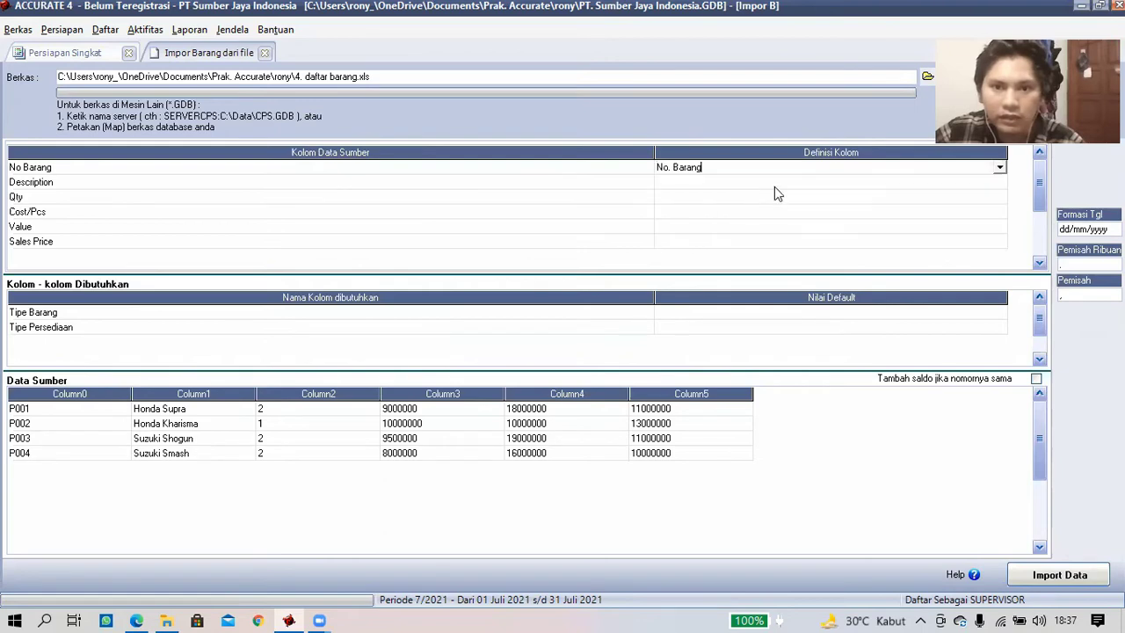
- Map Description to Deskripsi Barang and Qty to Kuantitas, and ignore Cost/Pcs
click(876, 183)
click(1000, 182)
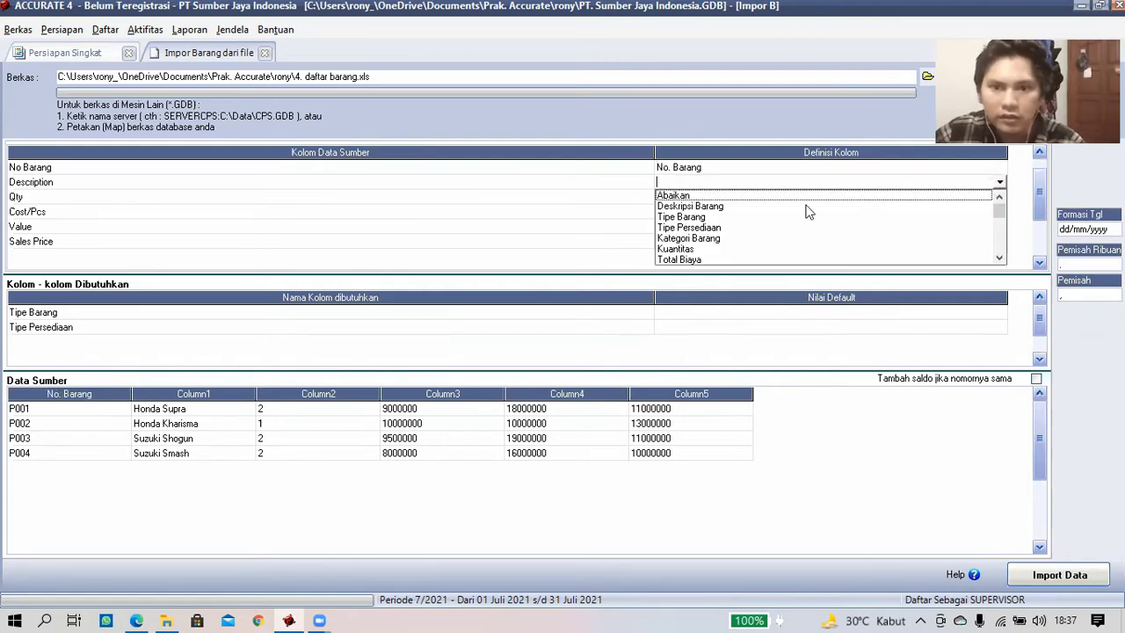
click(722, 206)
click(993, 198)
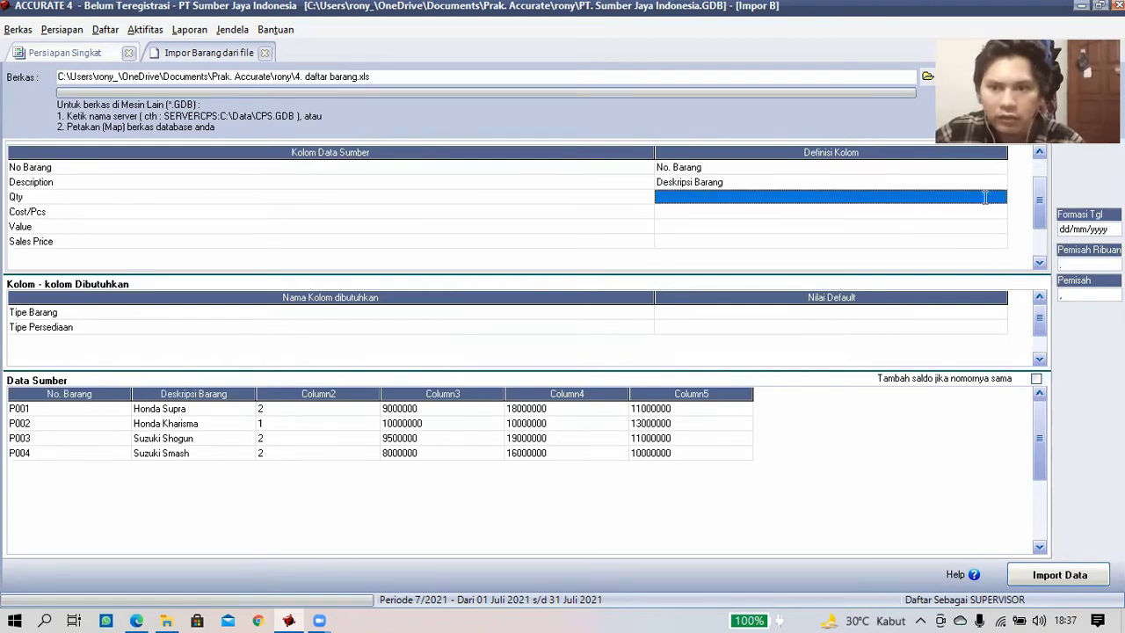
click(1000, 202)
click(999, 198)
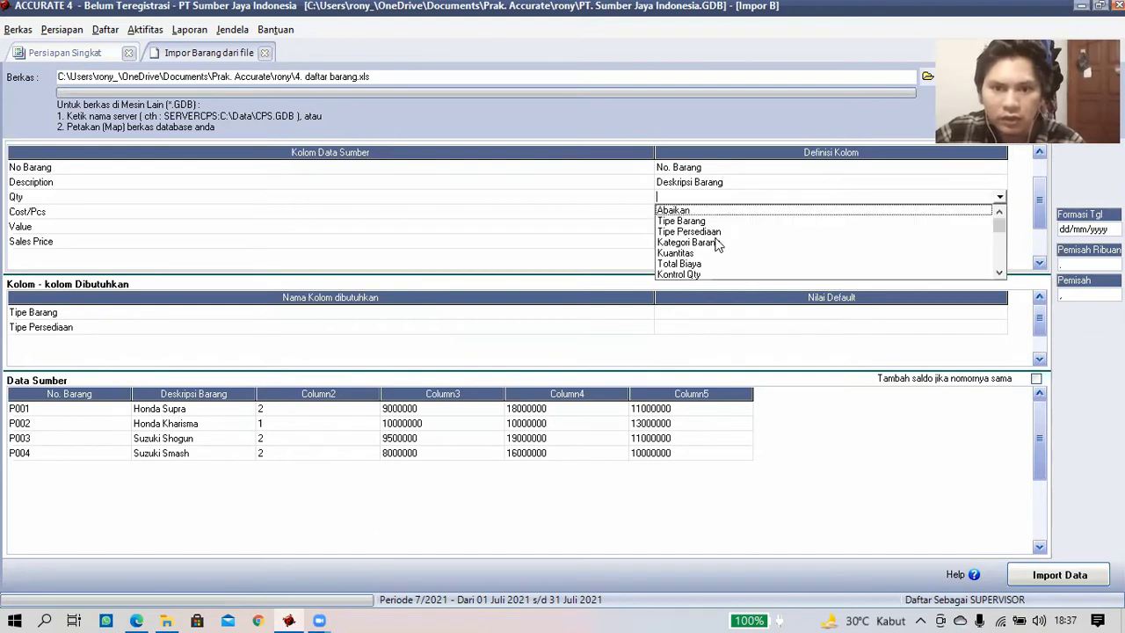
click(701, 253)
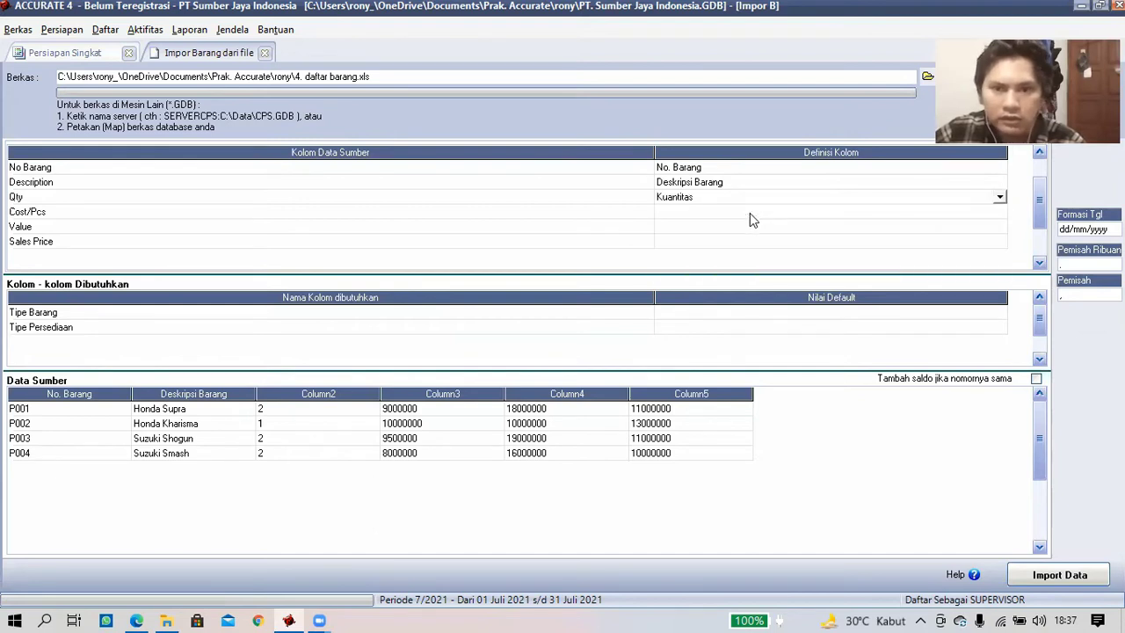
click(750, 213)
click(999, 212)
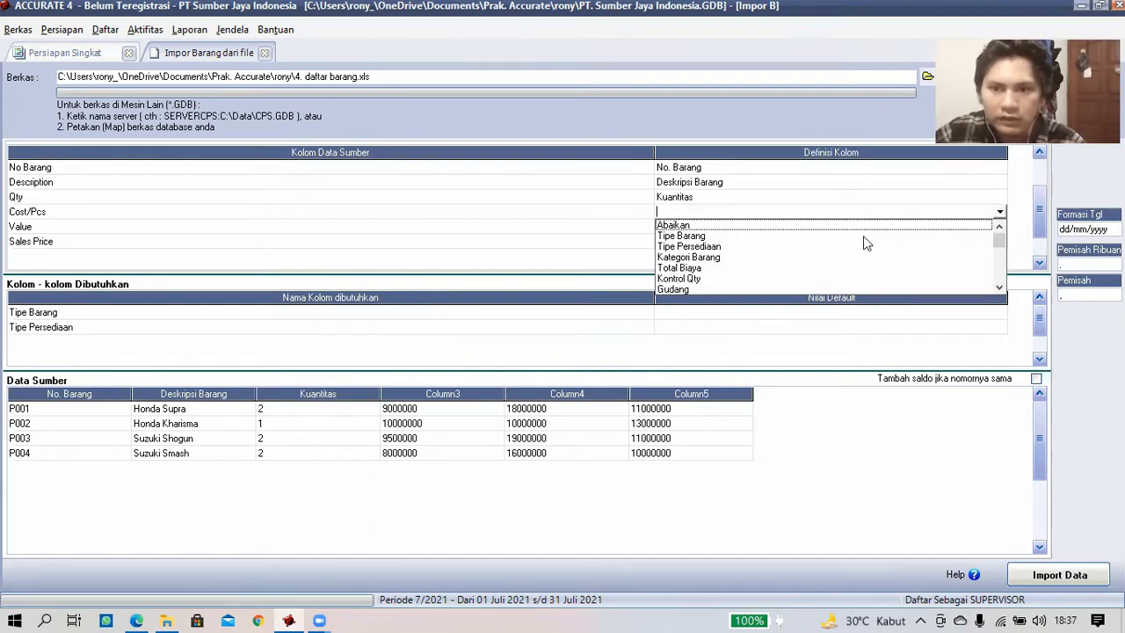
click(740, 225)
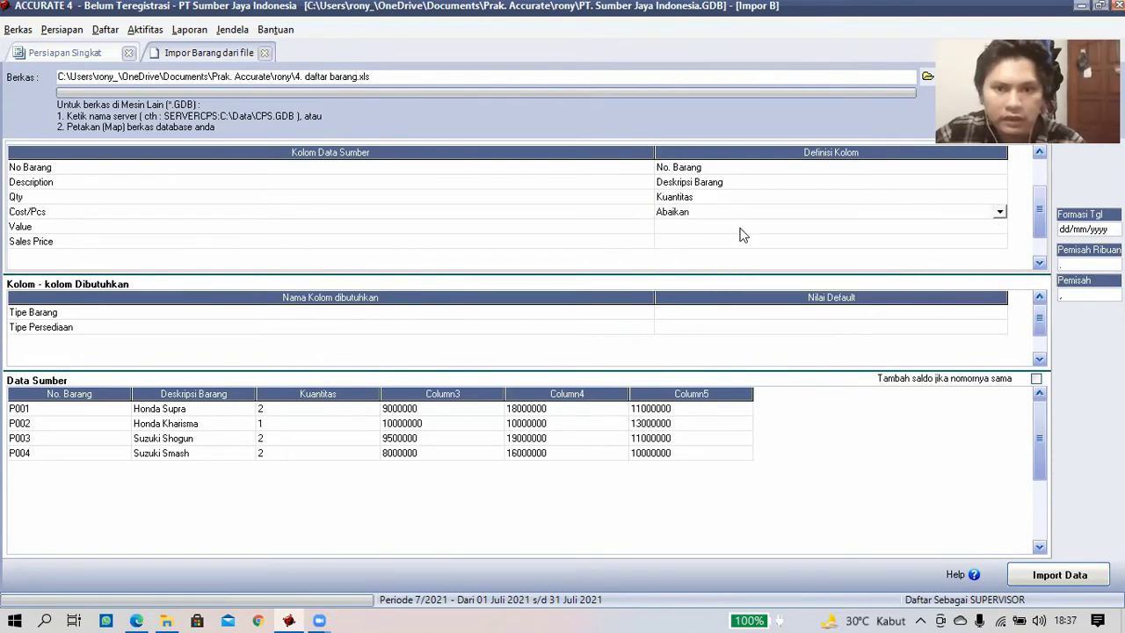
- Map Value to Total Biaya and Sales Price to Def. Harga Jual 1
click(917, 226)
click(1000, 227)
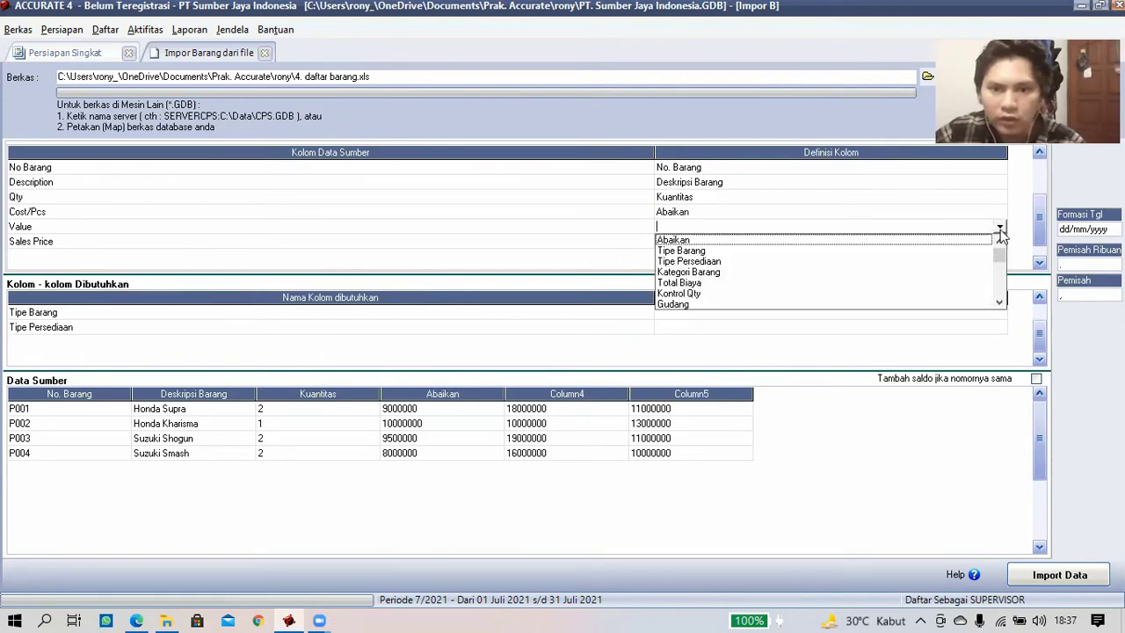
click(694, 282)
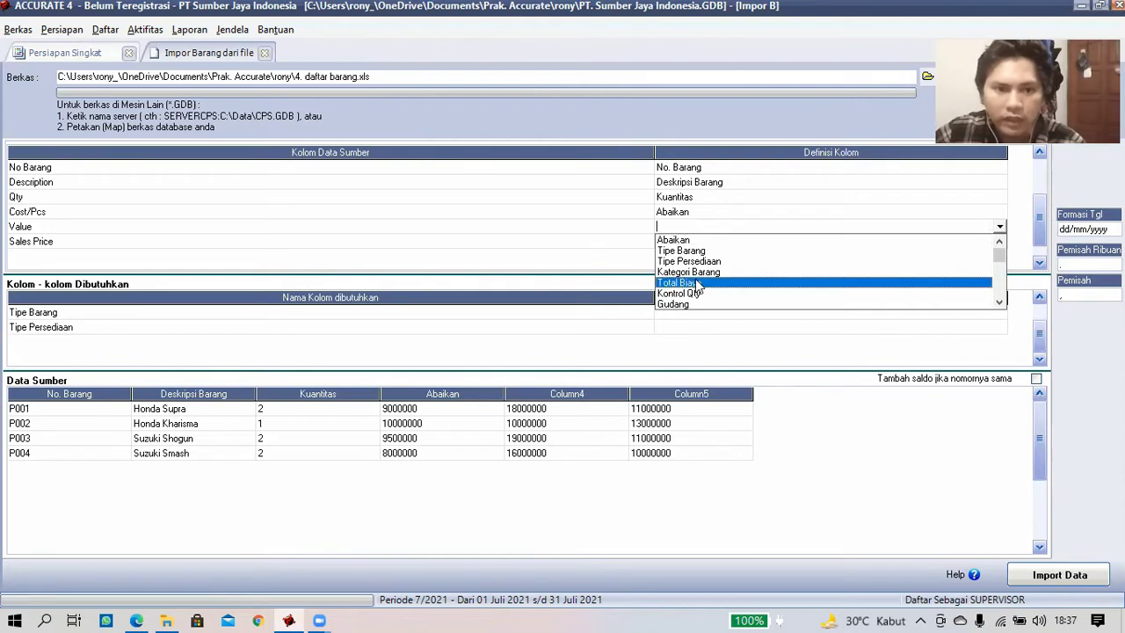
click(792, 232)
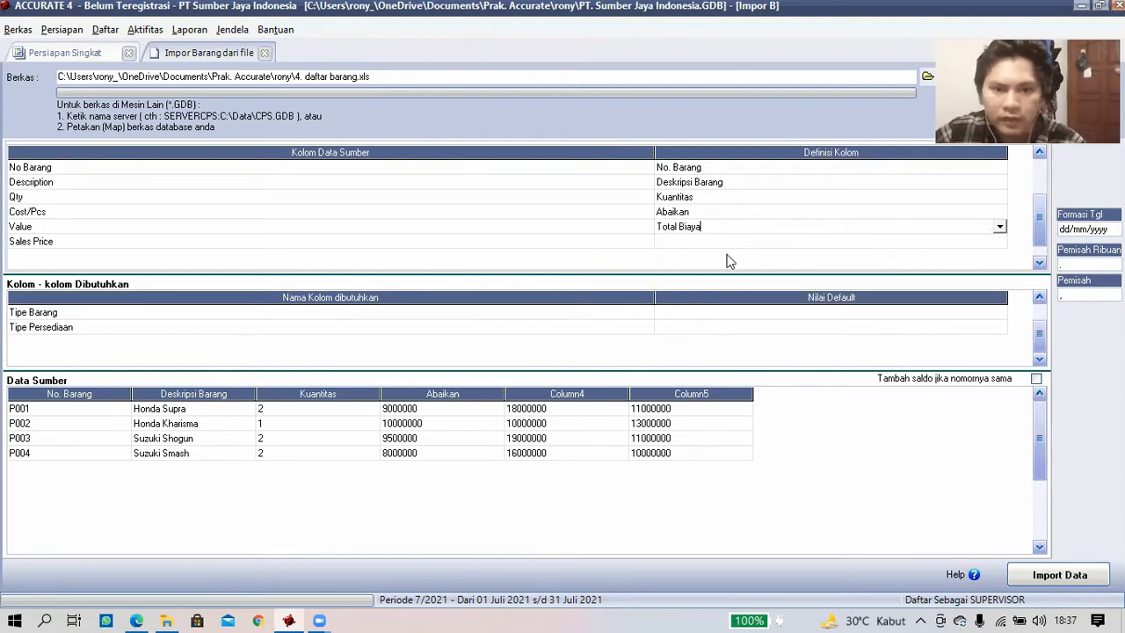
click(993, 242)
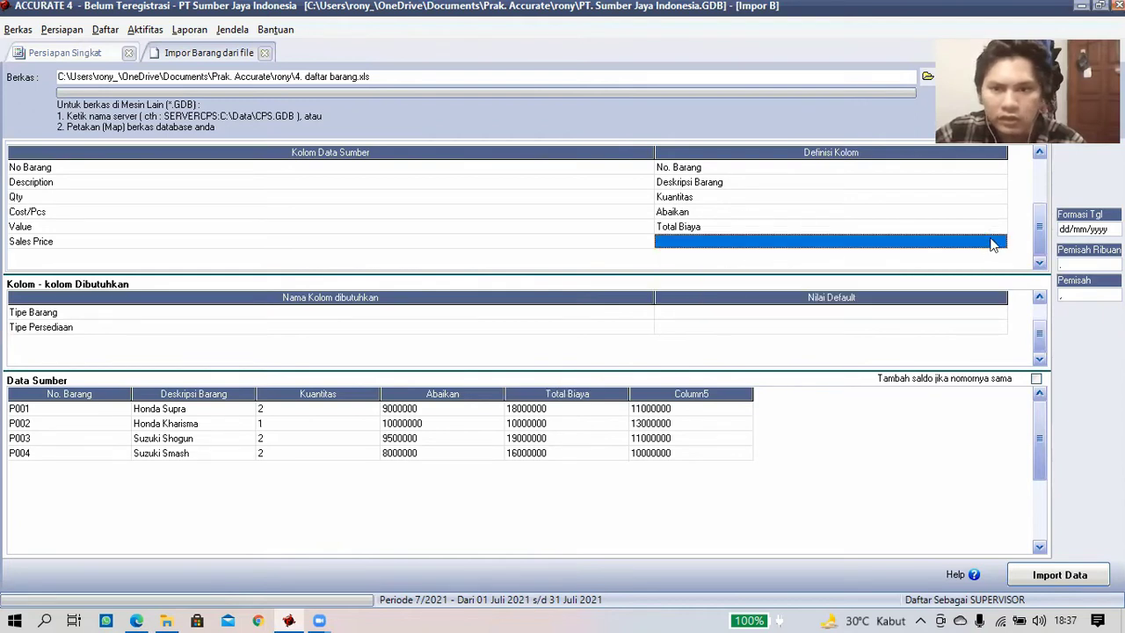
click(999, 246)
click(1000, 244)
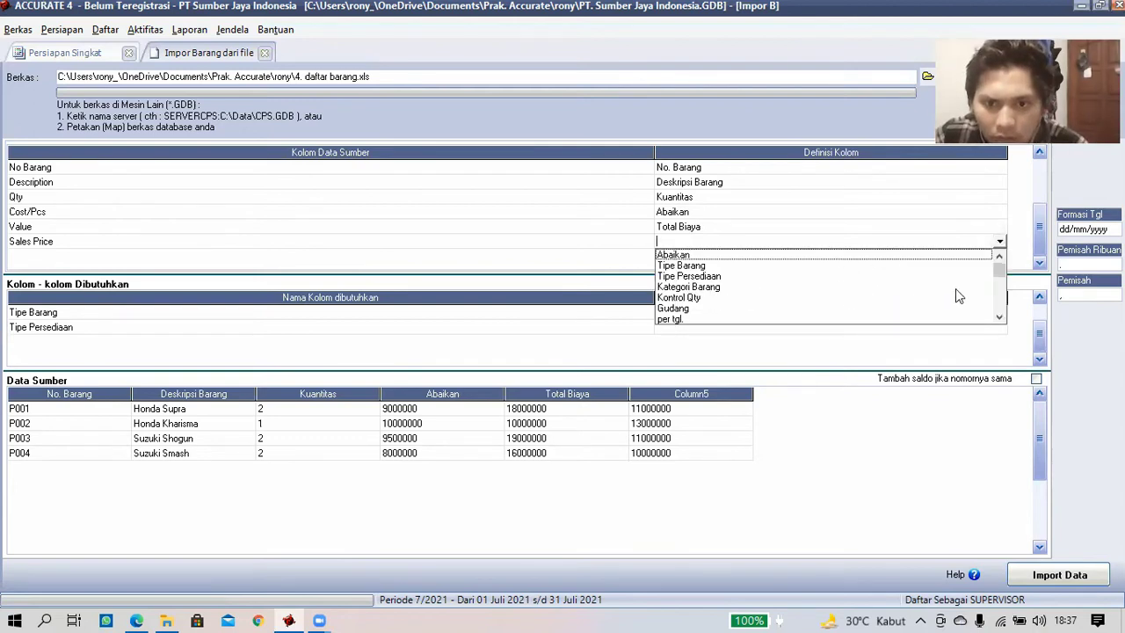
scroll(999, 279, down, 5)
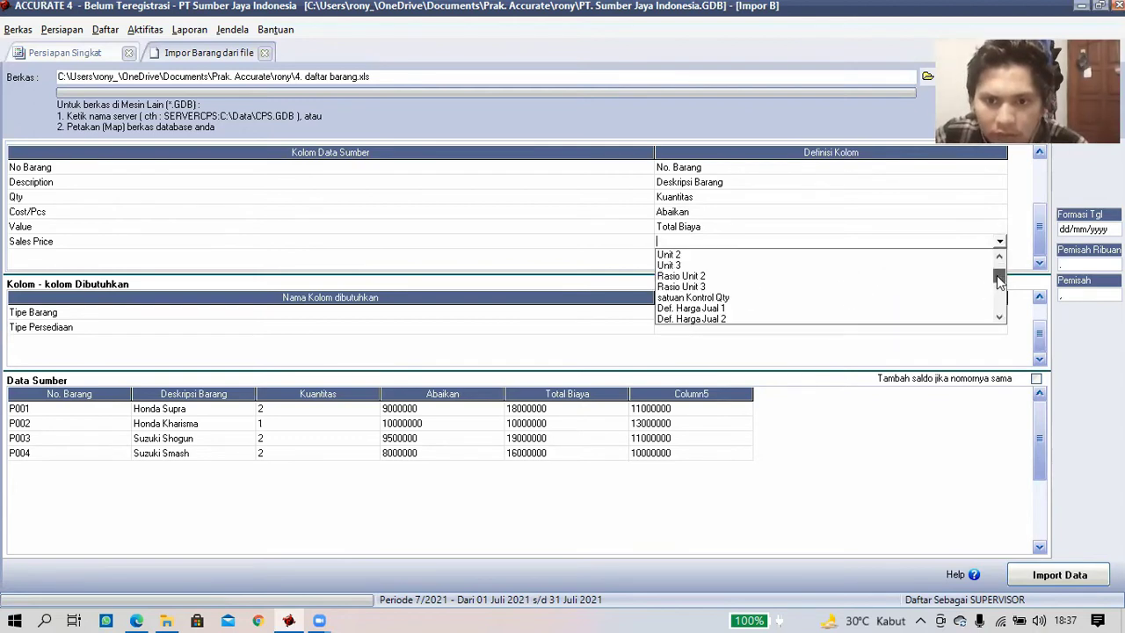
click(691, 308)
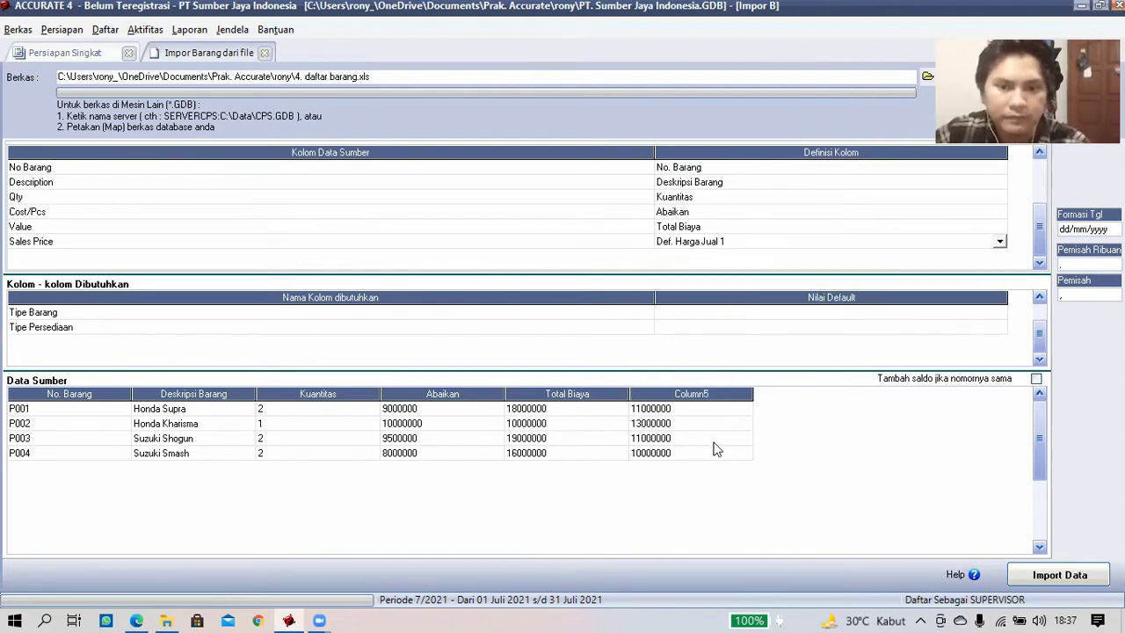
- Default Tipe Barang to Persediaan and Tipe Persediaan to Barang Jadi, then import the four items
click(892, 315)
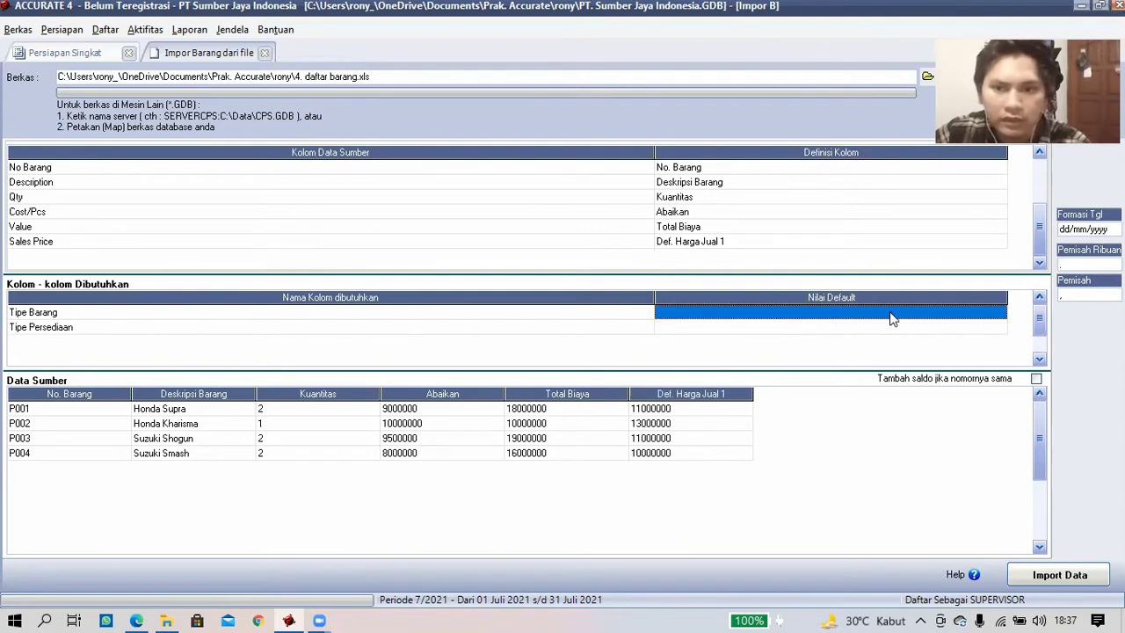
click(991, 314)
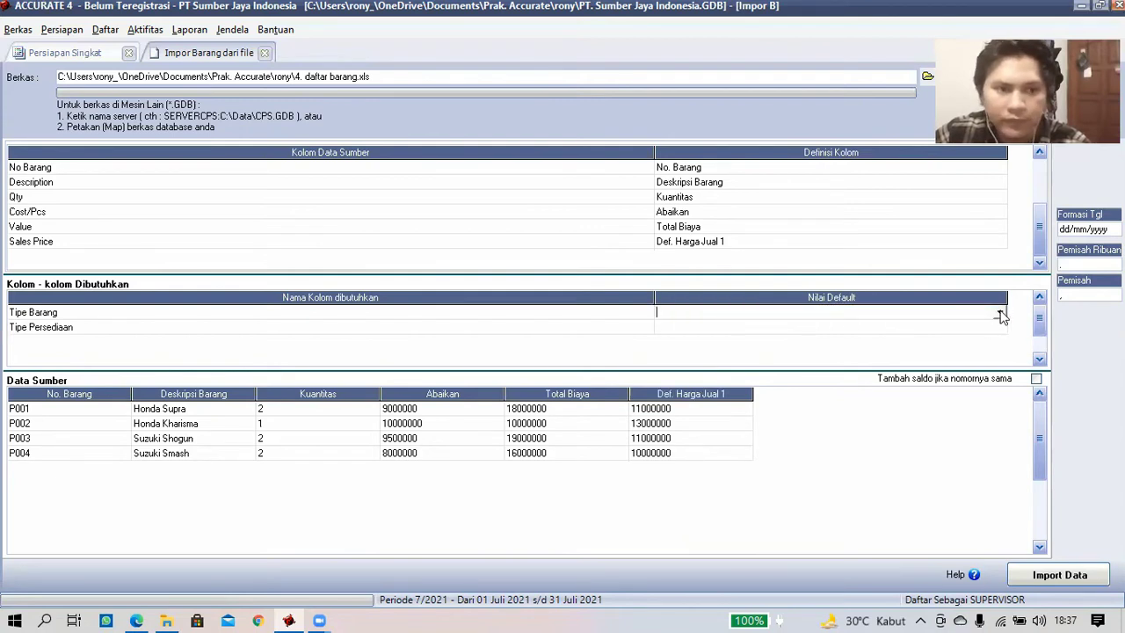
click(805, 314)
click(866, 325)
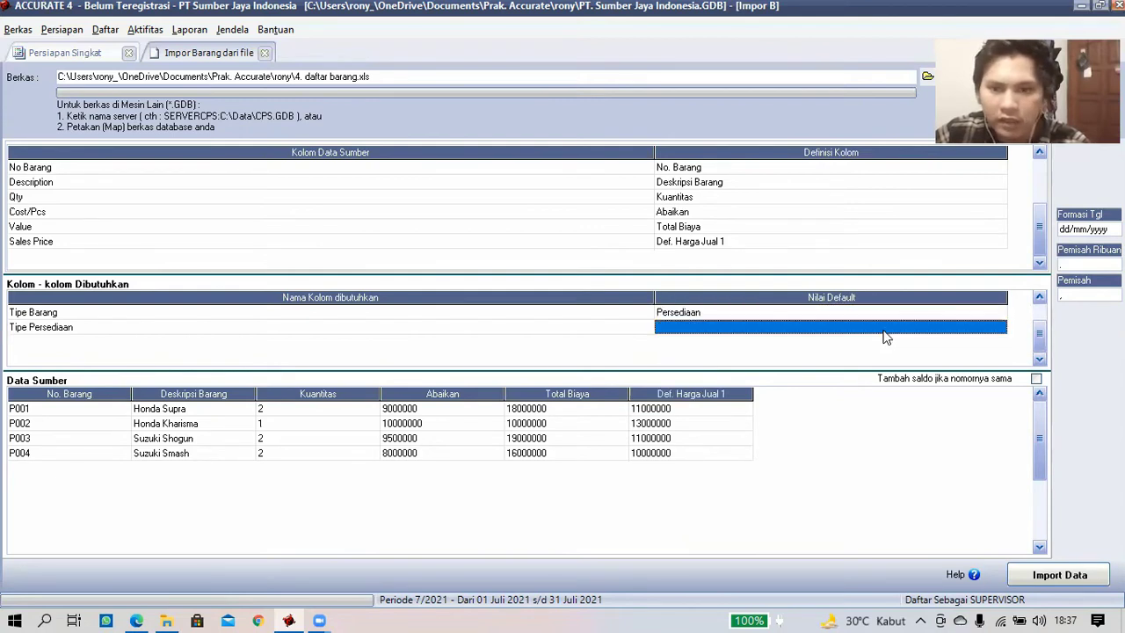
click(966, 329)
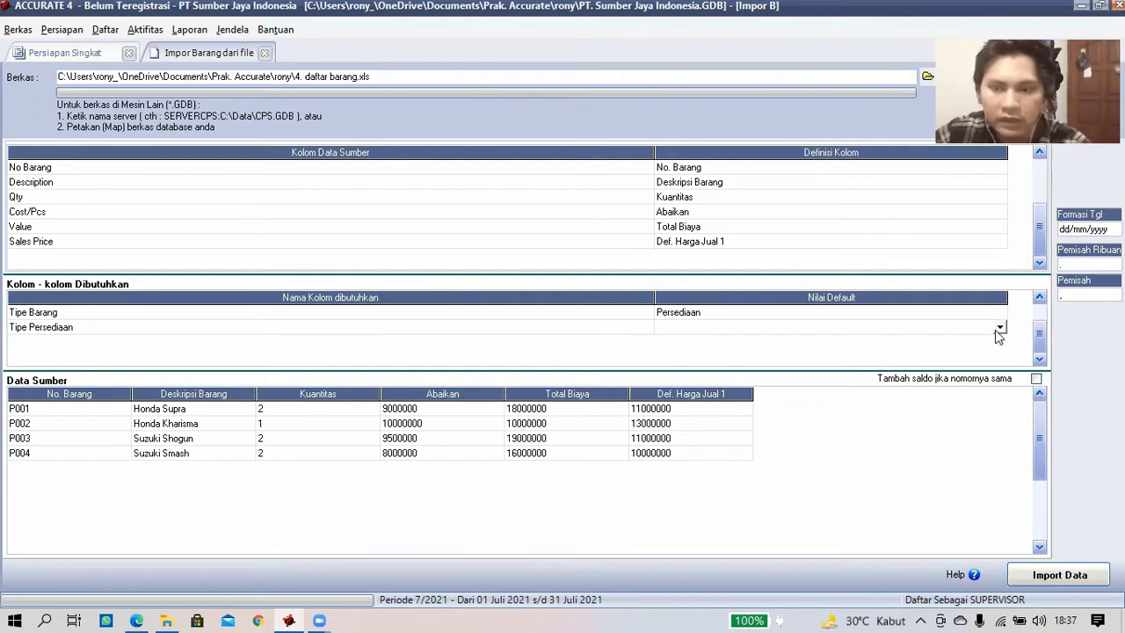
click(1000, 328)
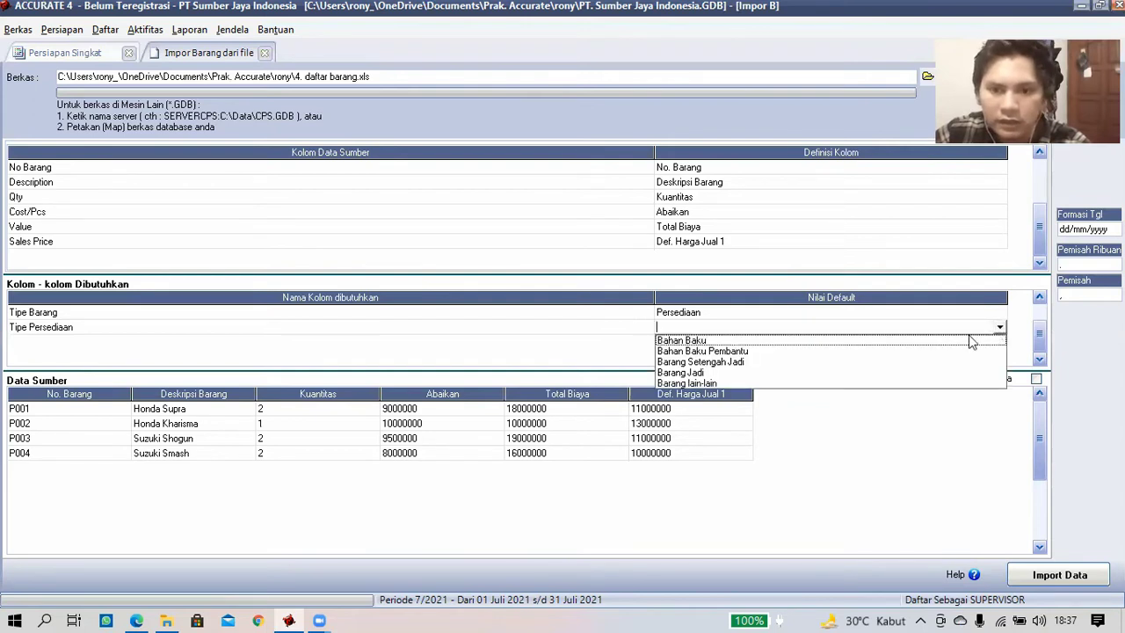
click(709, 372)
click(998, 314)
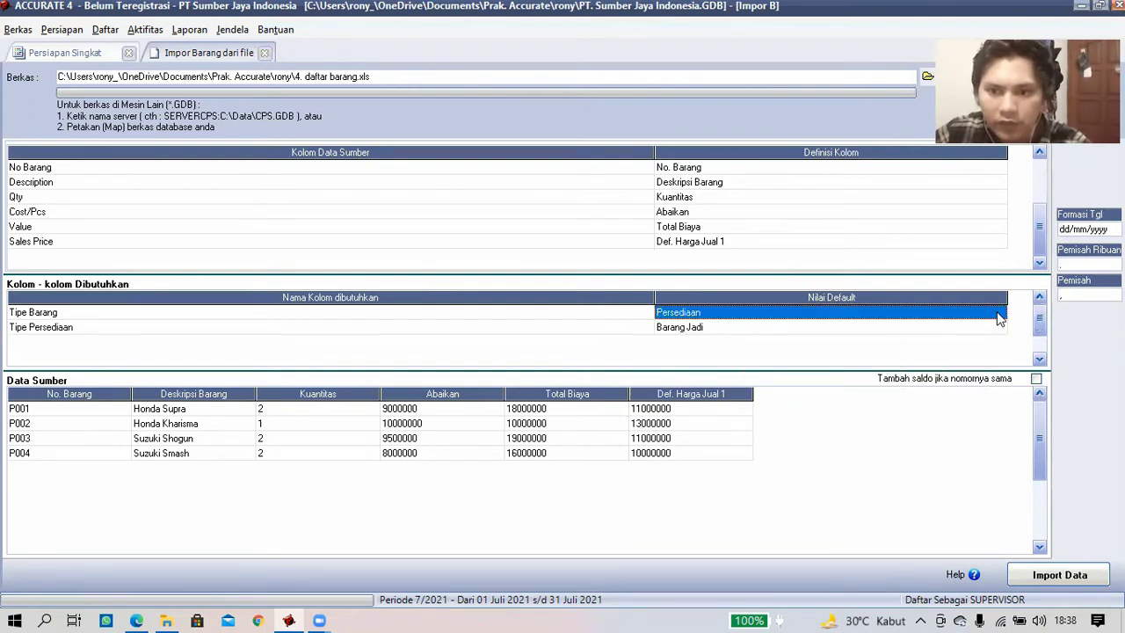
click(999, 318)
click(888, 364)
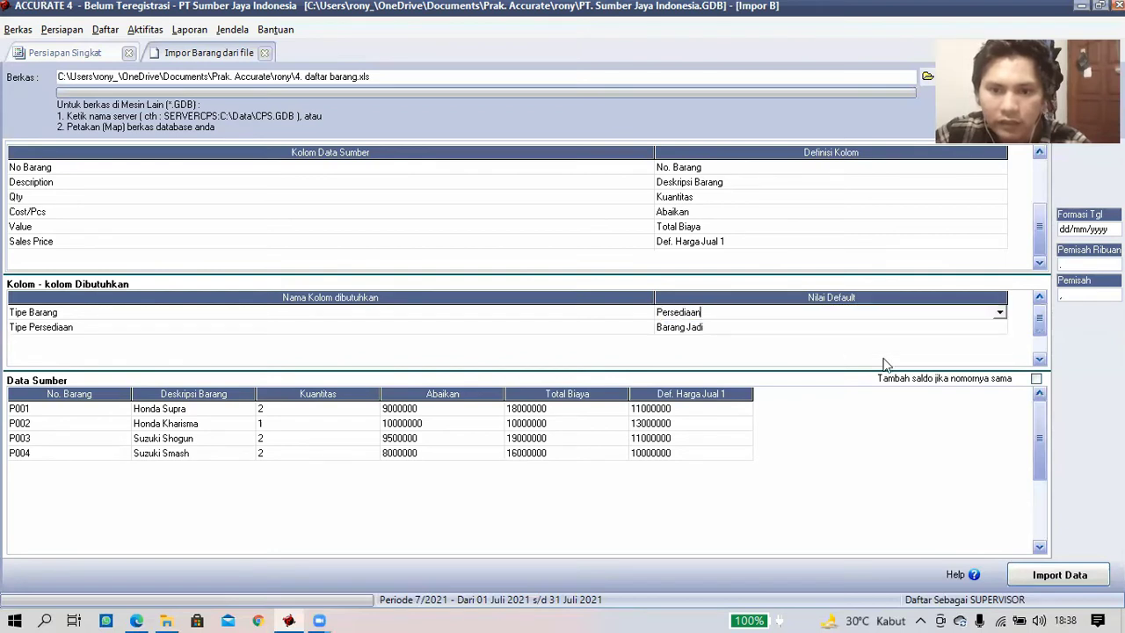
click(1060, 579)
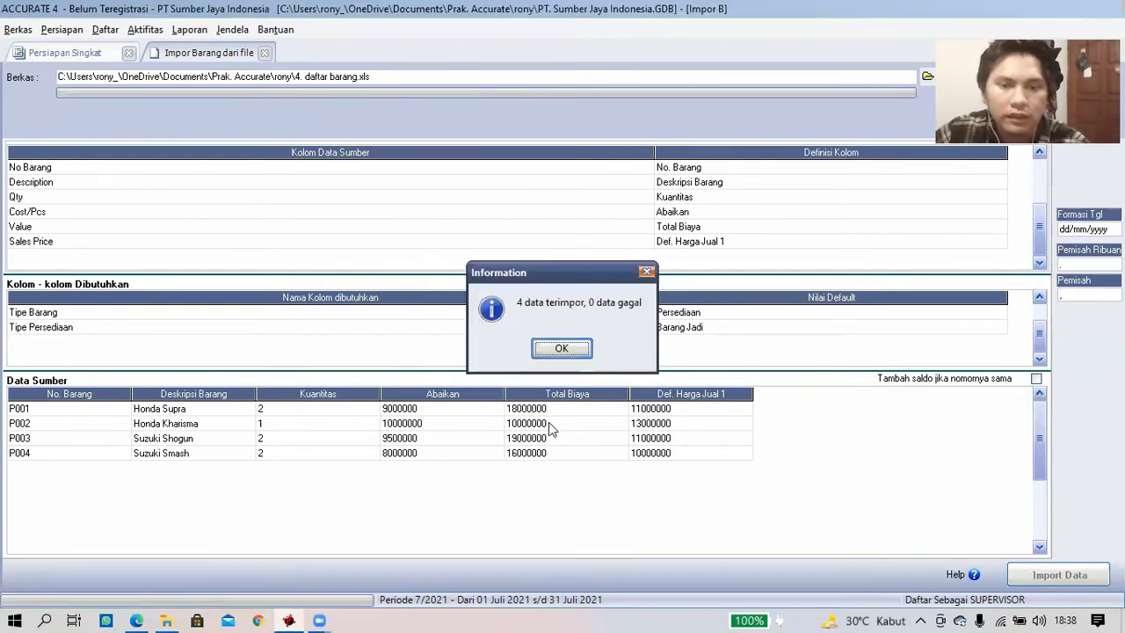
- Dismiss the 4-imported message and open Impor Aktiva Tetap from fixed-asset step 16
key(Return)
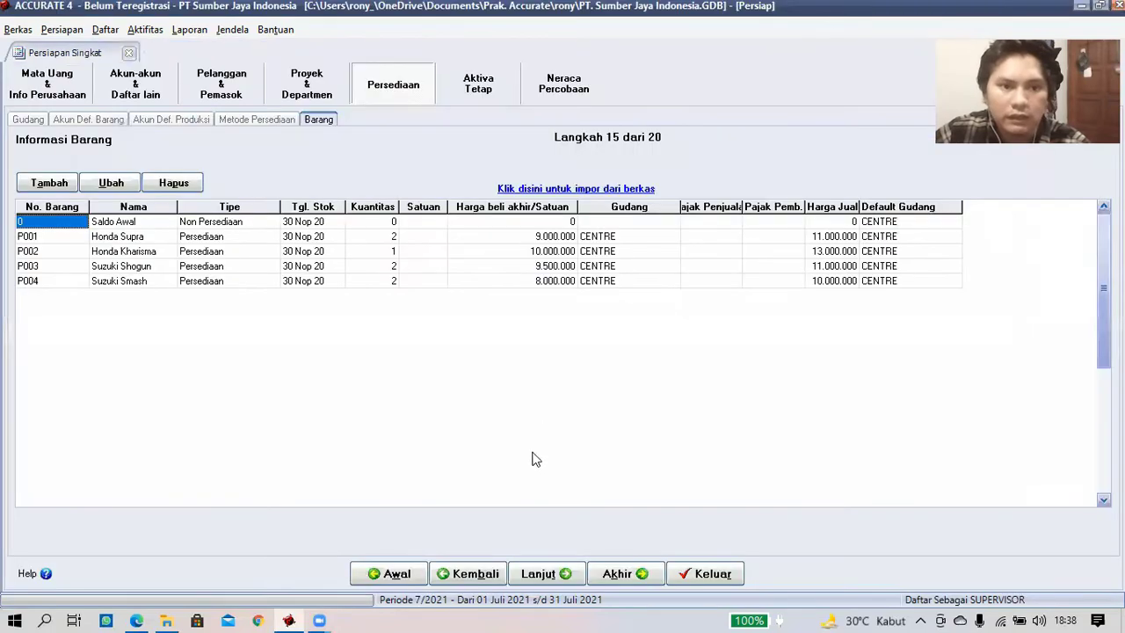
click(563, 571)
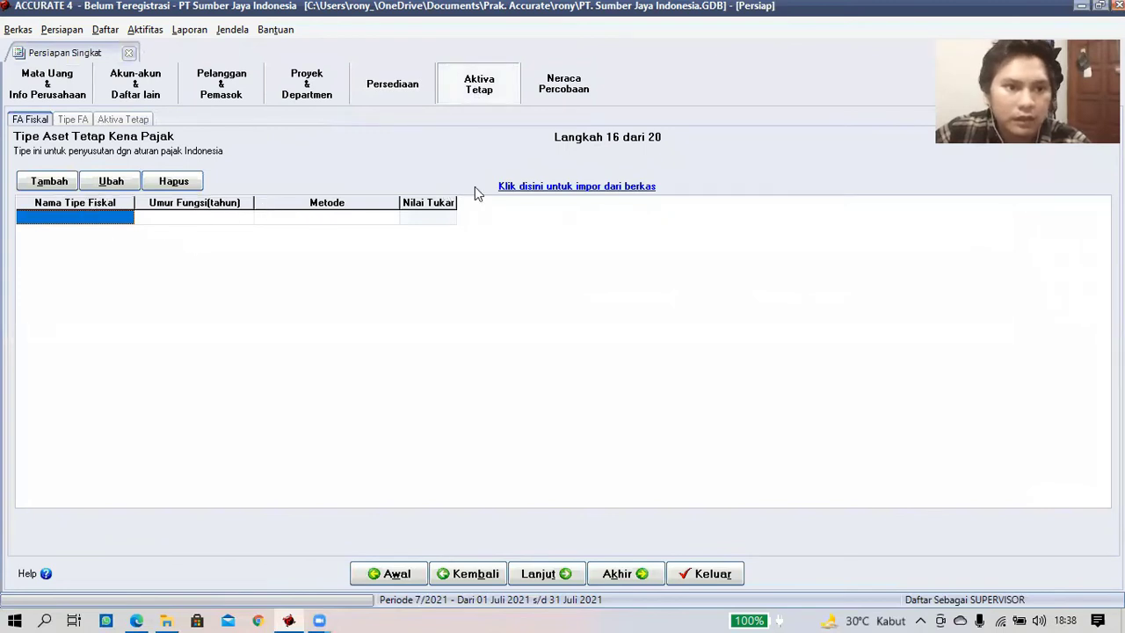
click(591, 187)
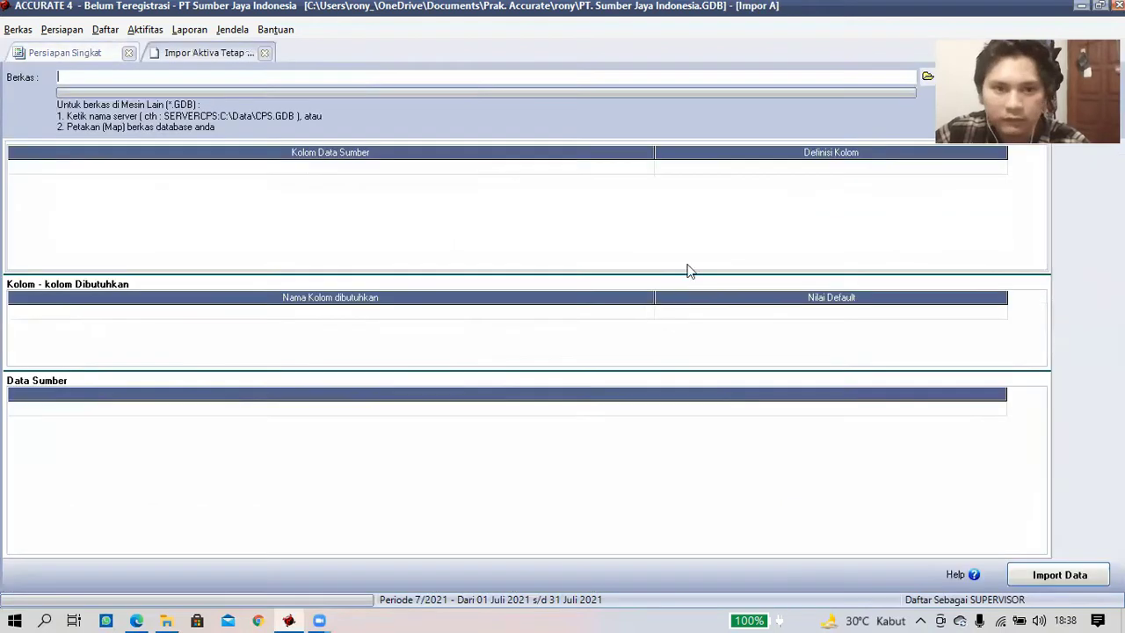
click(928, 77)
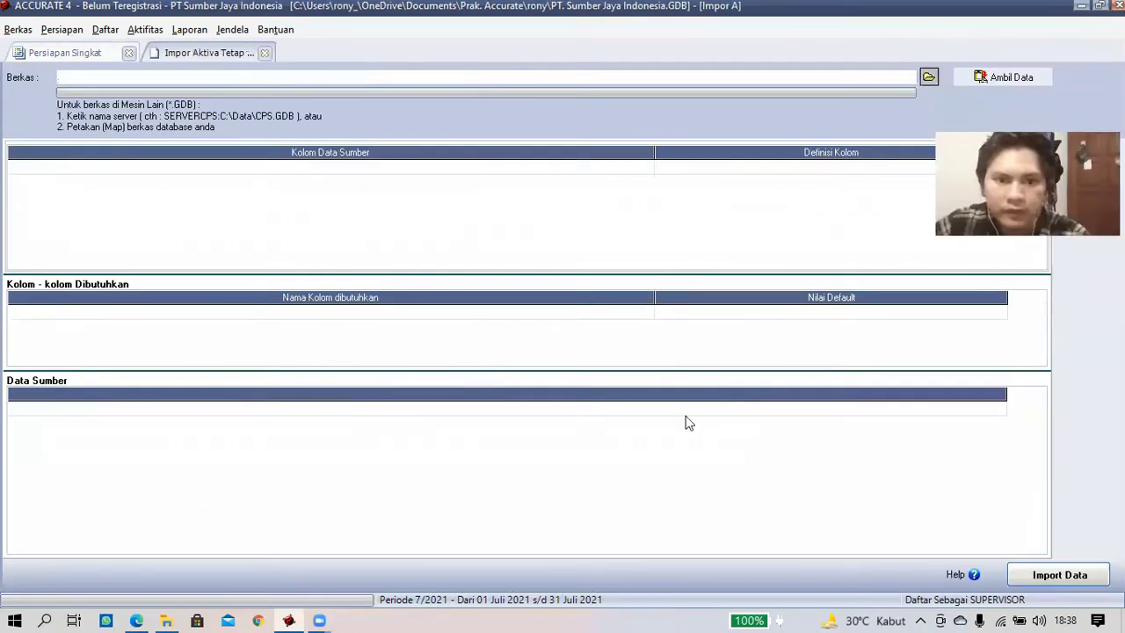
- Preview 5. daftar tipe aset tetap pajak.xls in the fixed-asset import screen
click(497, 243)
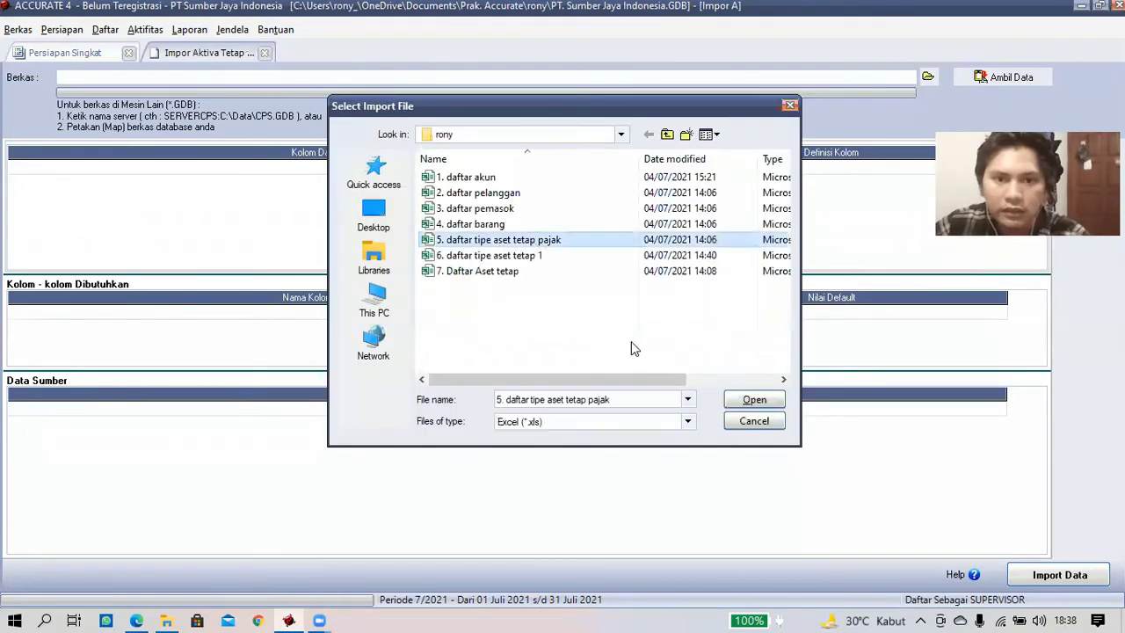
key(Return)
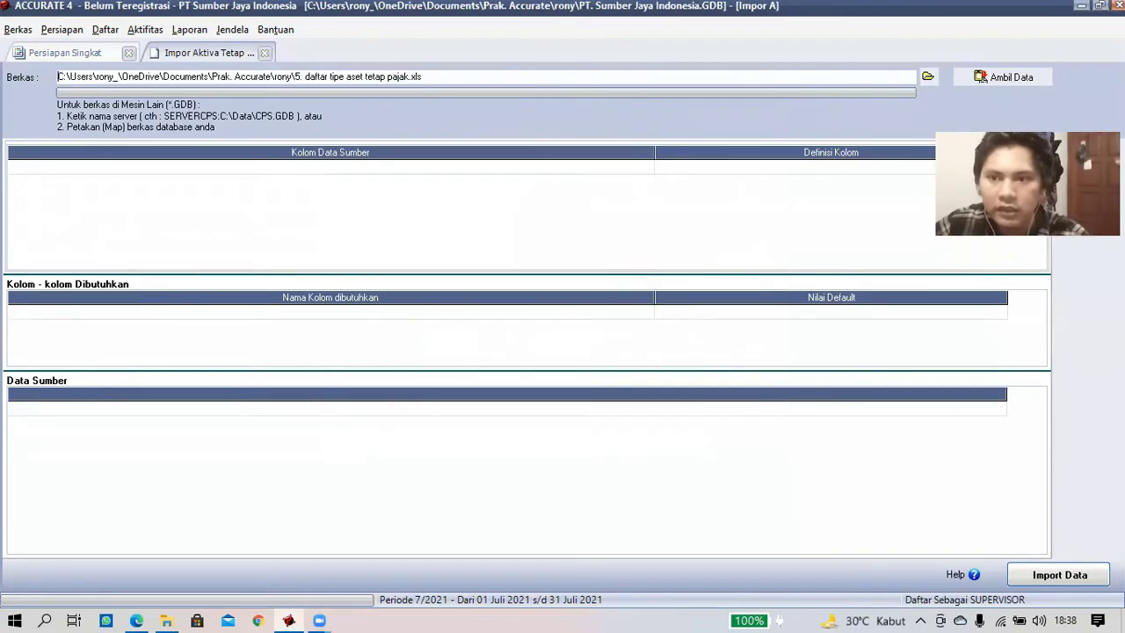
click(982, 81)
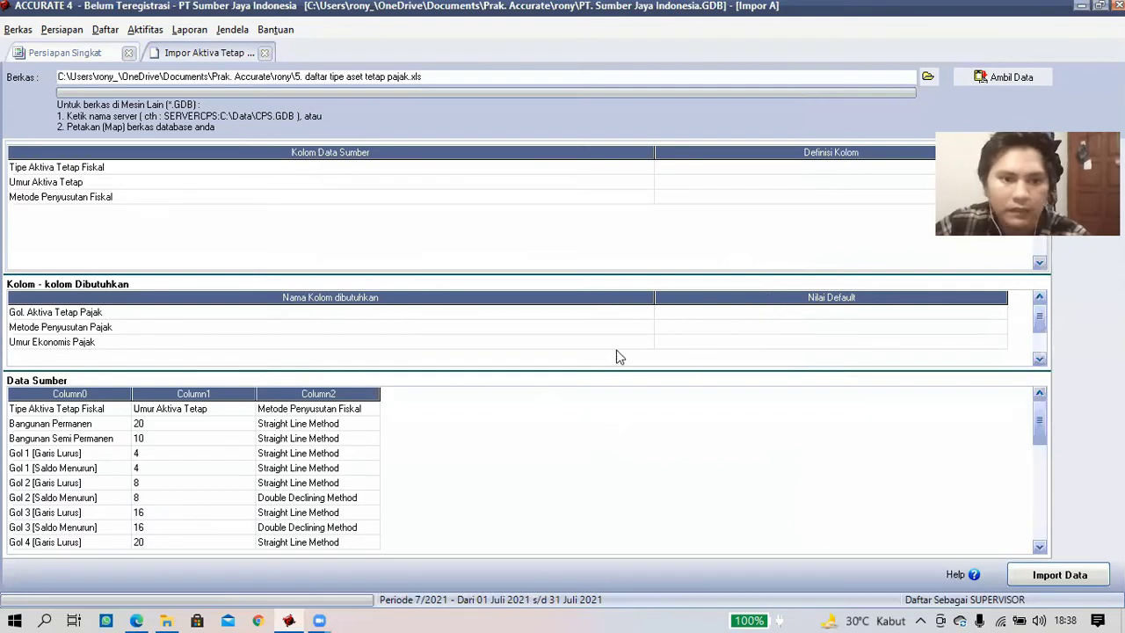
- Delete the header row and map Tipe Aktiva Tetap Fiskal to Gol. Aktiva Tetap Pajak and Umur Aktiva Tetap to Umur Ekonomis Pajak
right_click(93, 413)
click(132, 437)
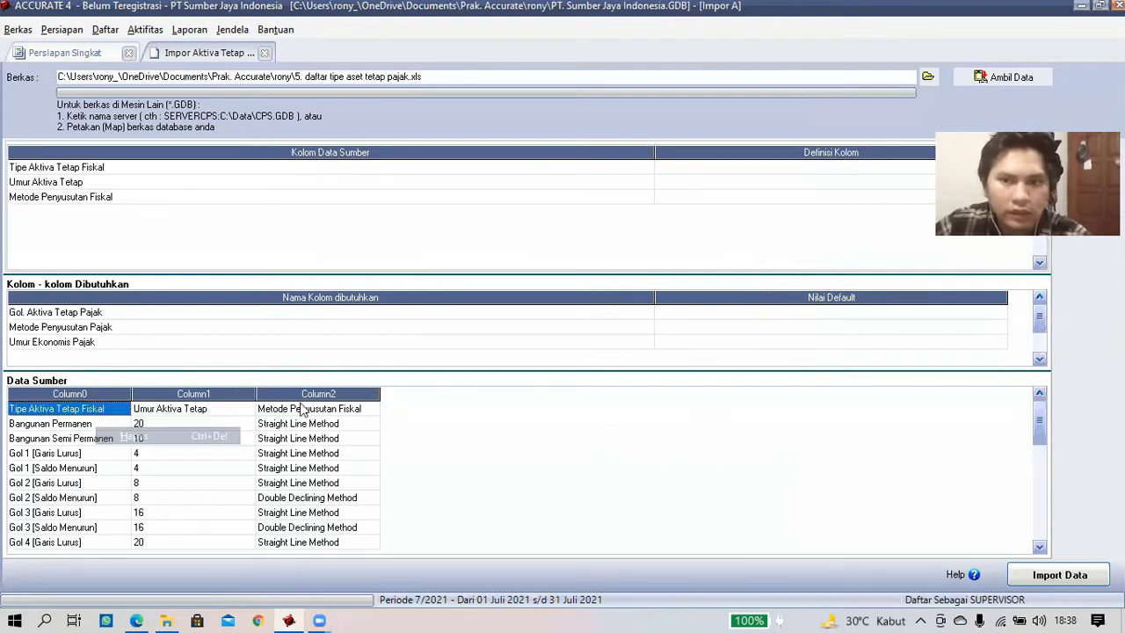
key(Return)
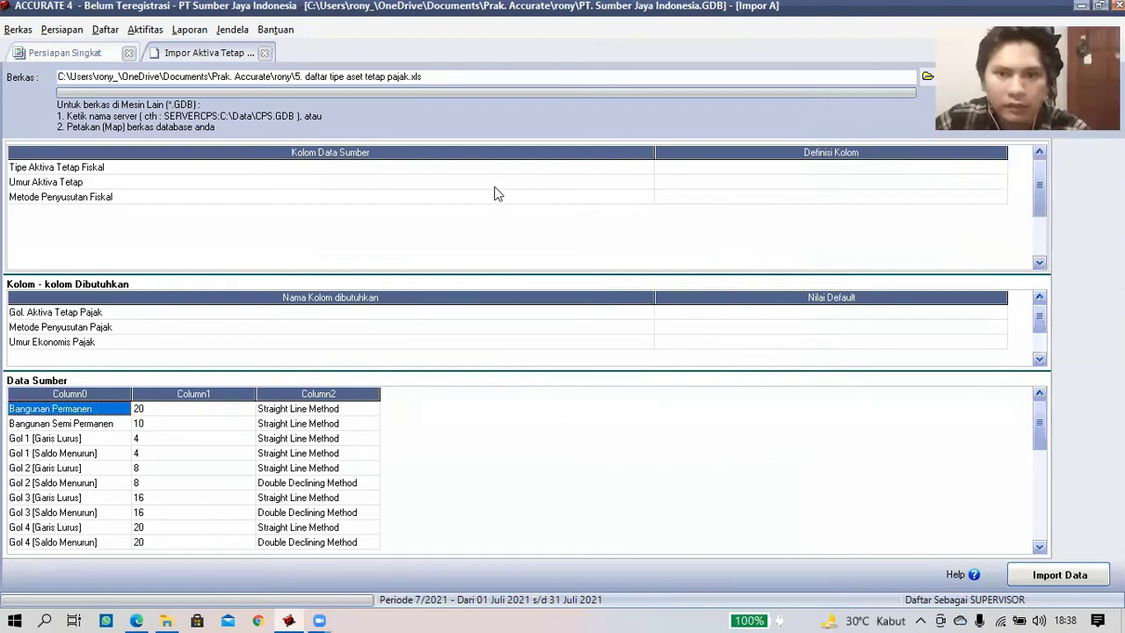
click(951, 170)
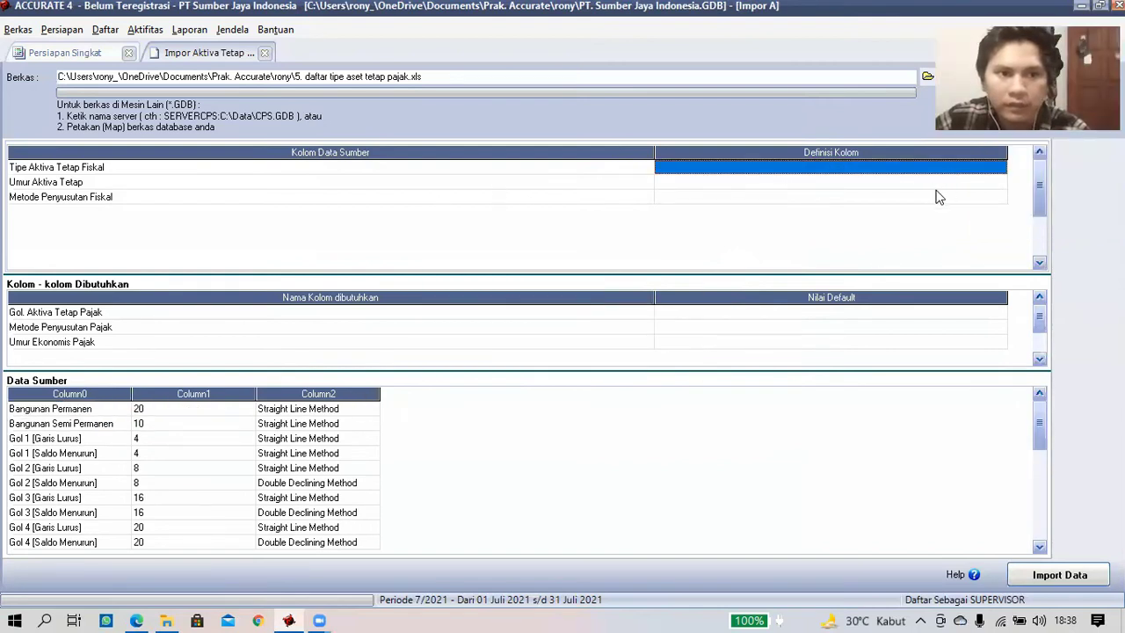
click(999, 171)
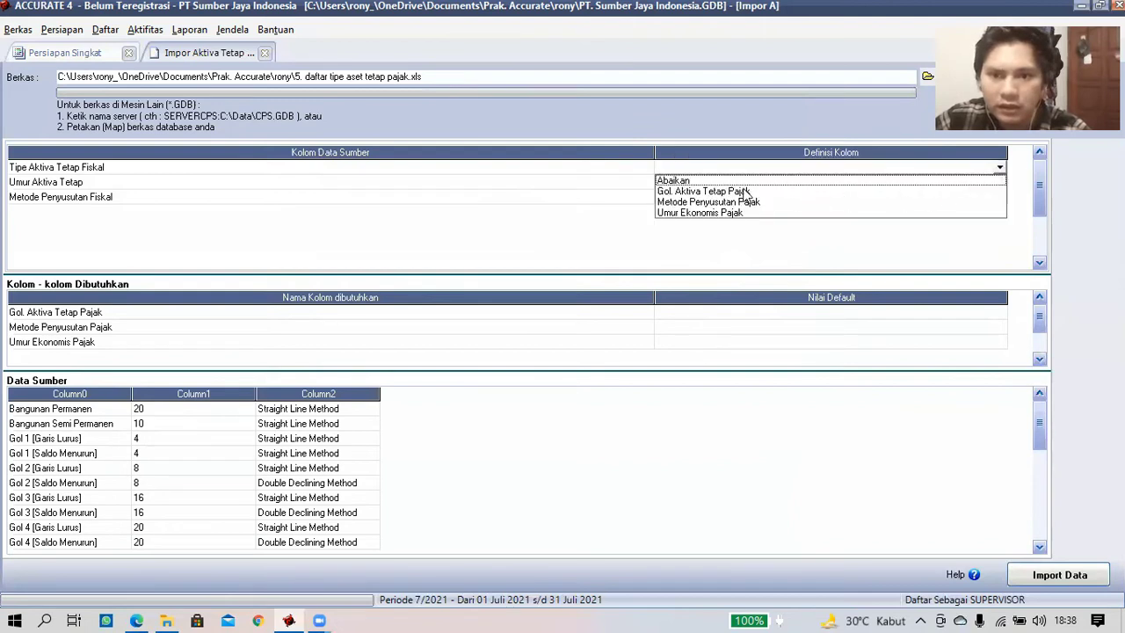
click(742, 192)
click(976, 184)
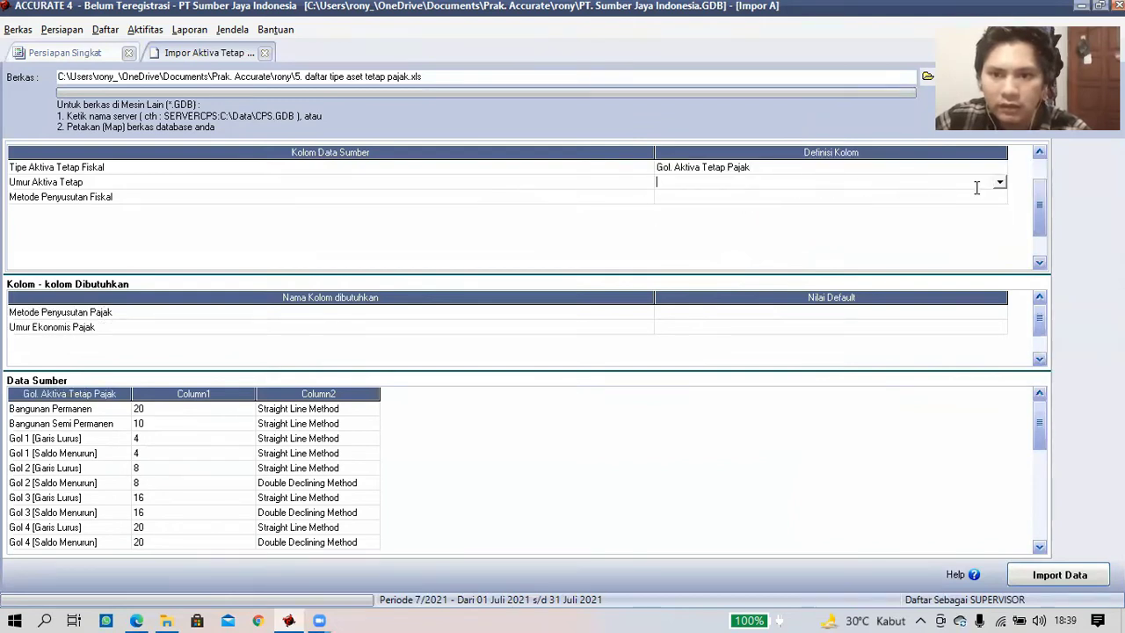
click(999, 183)
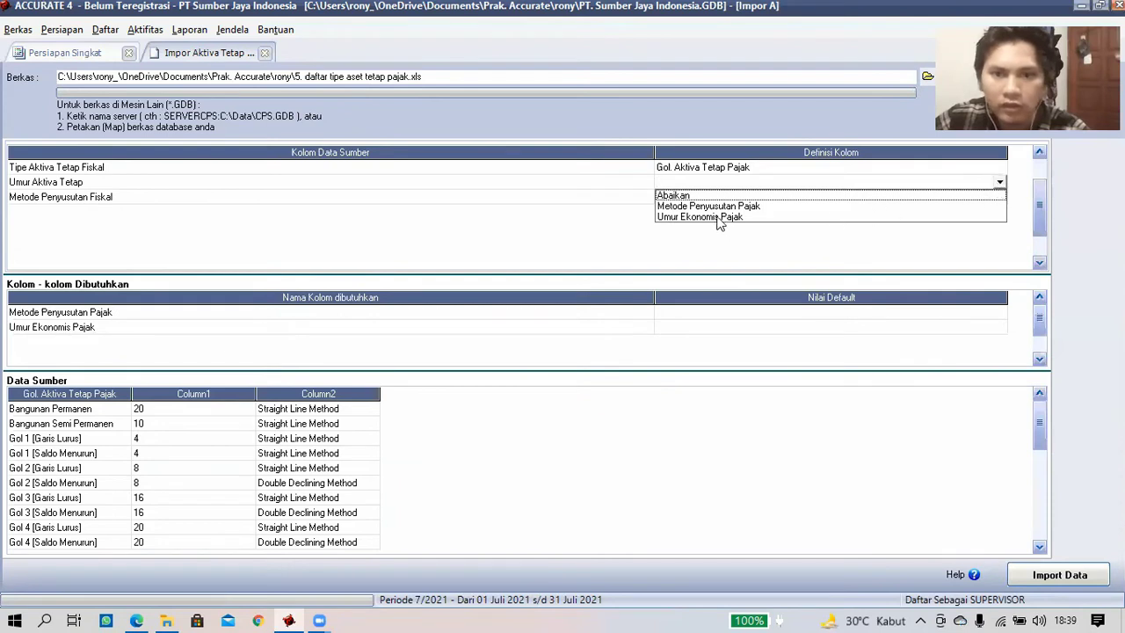
click(818, 216)
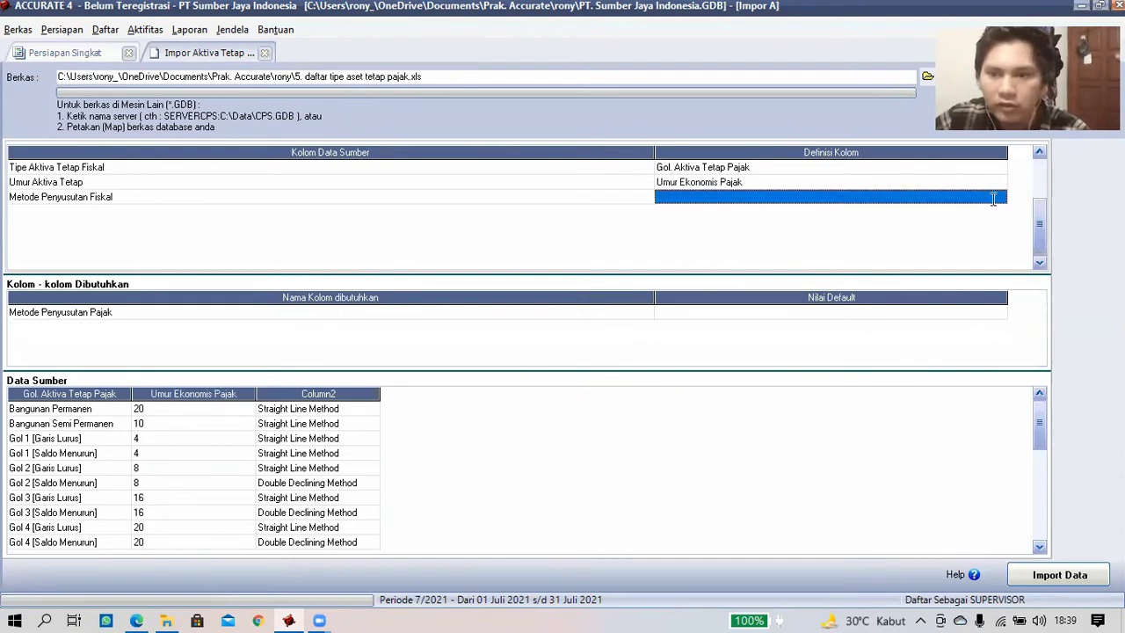
- Map Metode Penyusutan Fiskal to Metode Penyusutan Pajak: Straight Line→Garis Lurus, Double Declining→Double Declining, Non Depreciable→Tidak terdepresiasi
click(999, 198)
click(813, 221)
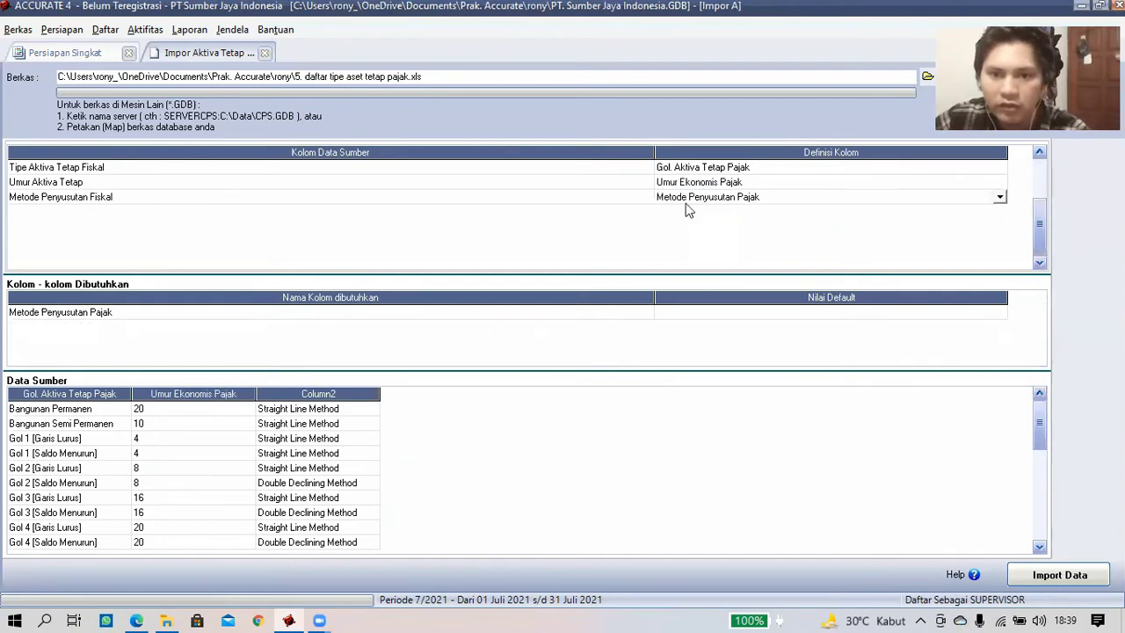
click(263, 45)
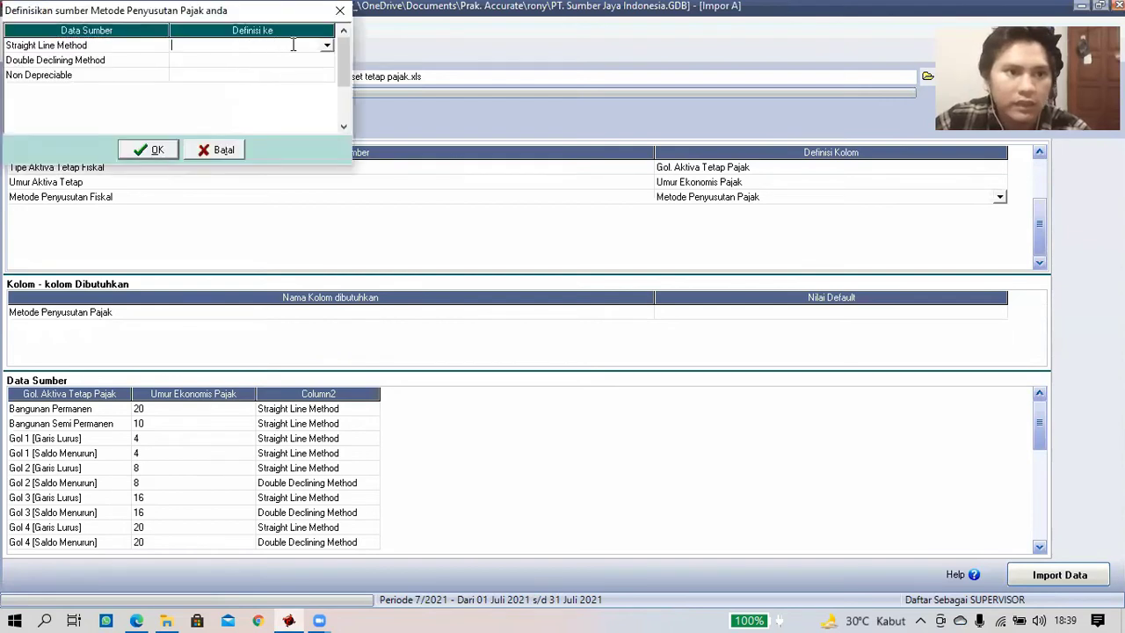
click(327, 46)
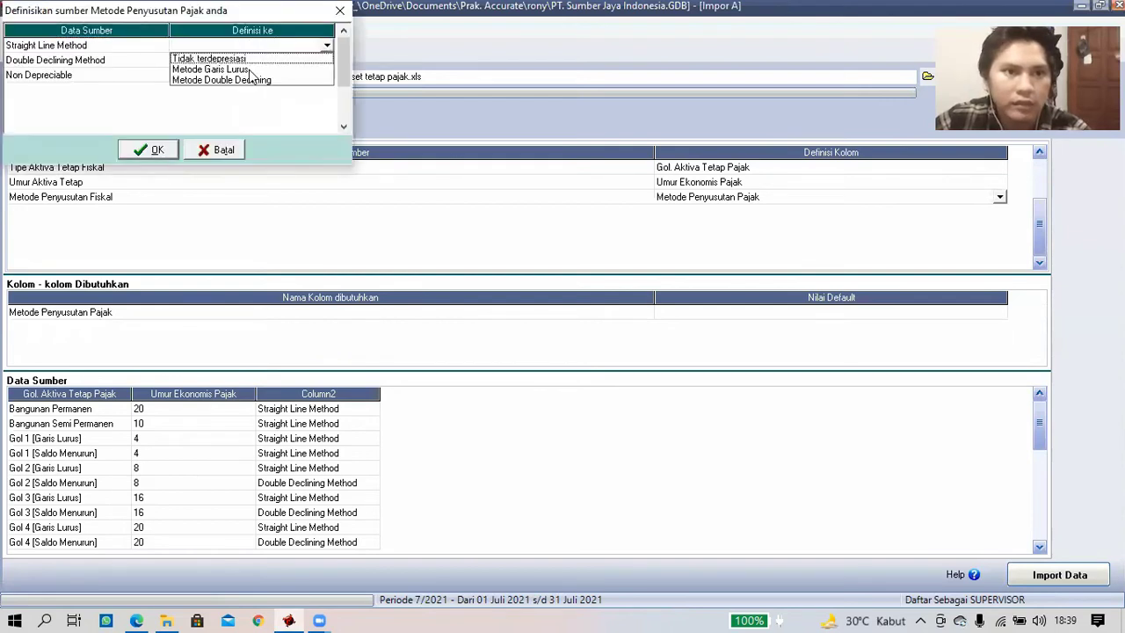
click(326, 68)
click(329, 60)
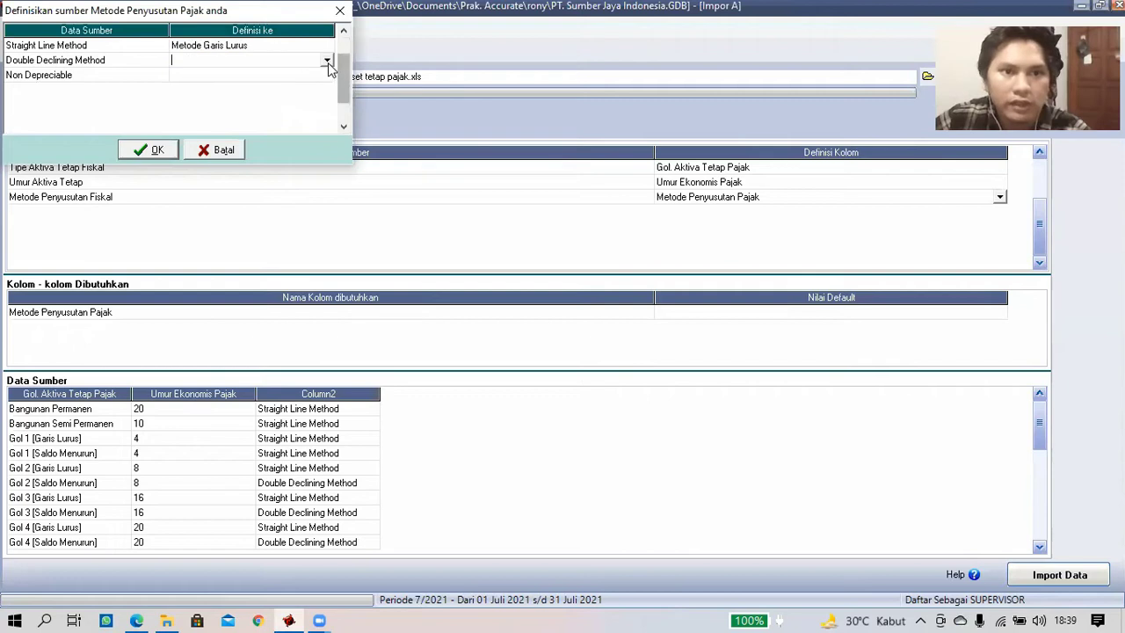
click(286, 93)
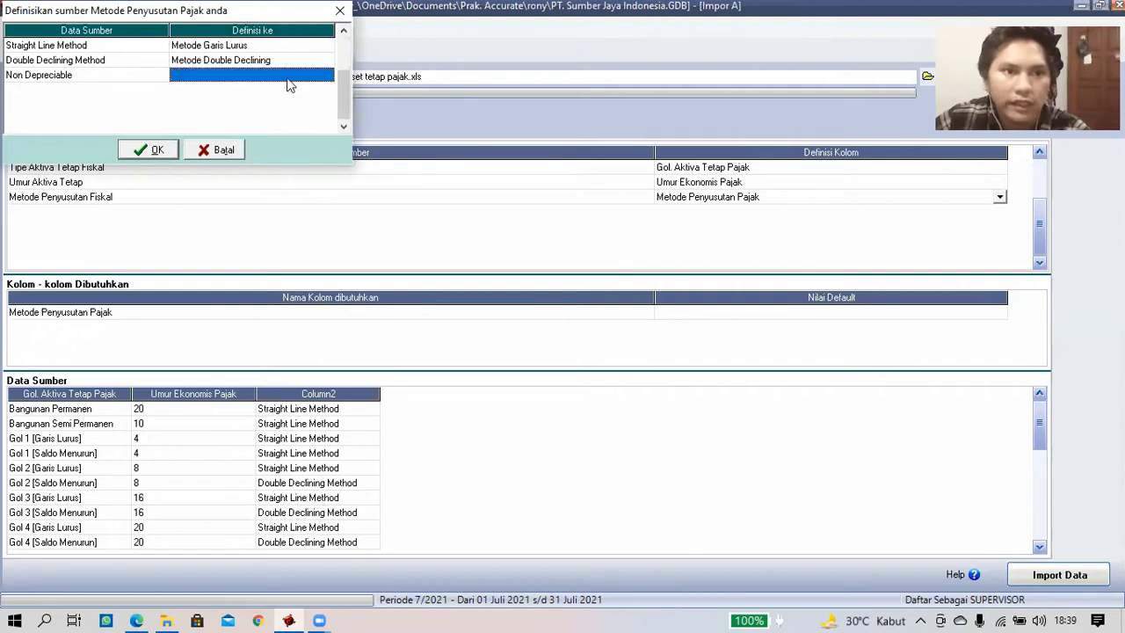
click(326, 78)
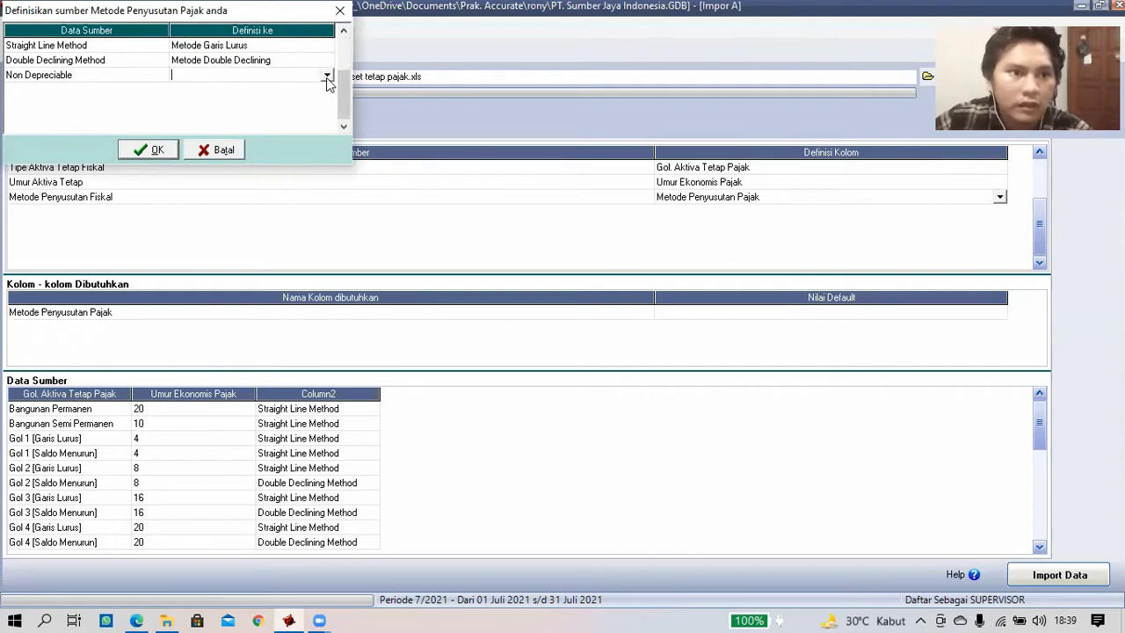
click(326, 77)
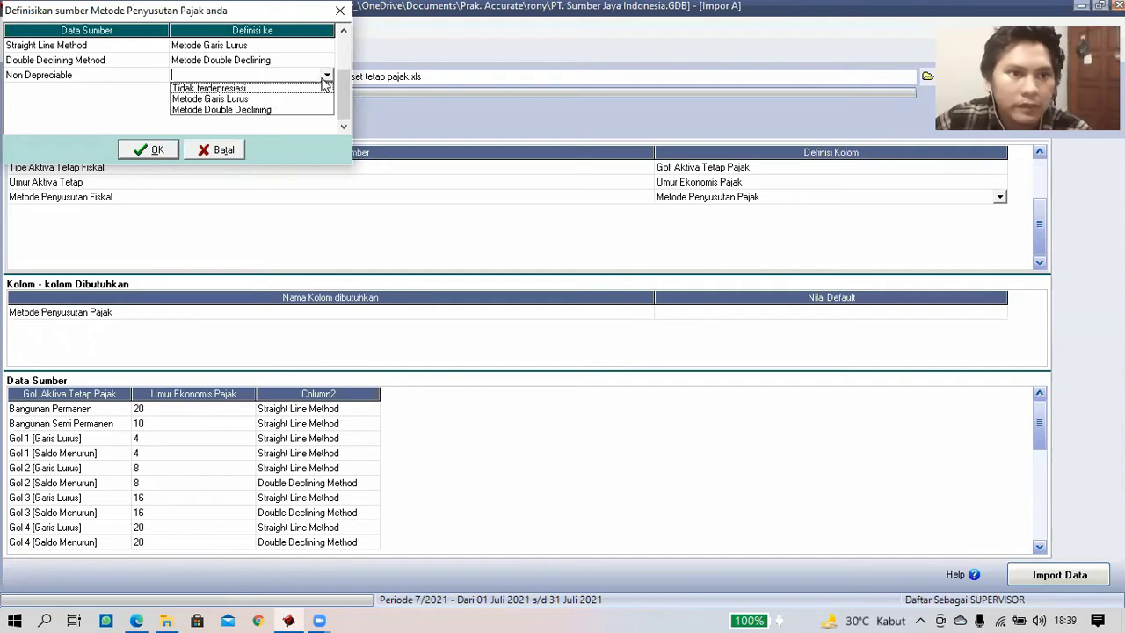
click(275, 91)
click(151, 149)
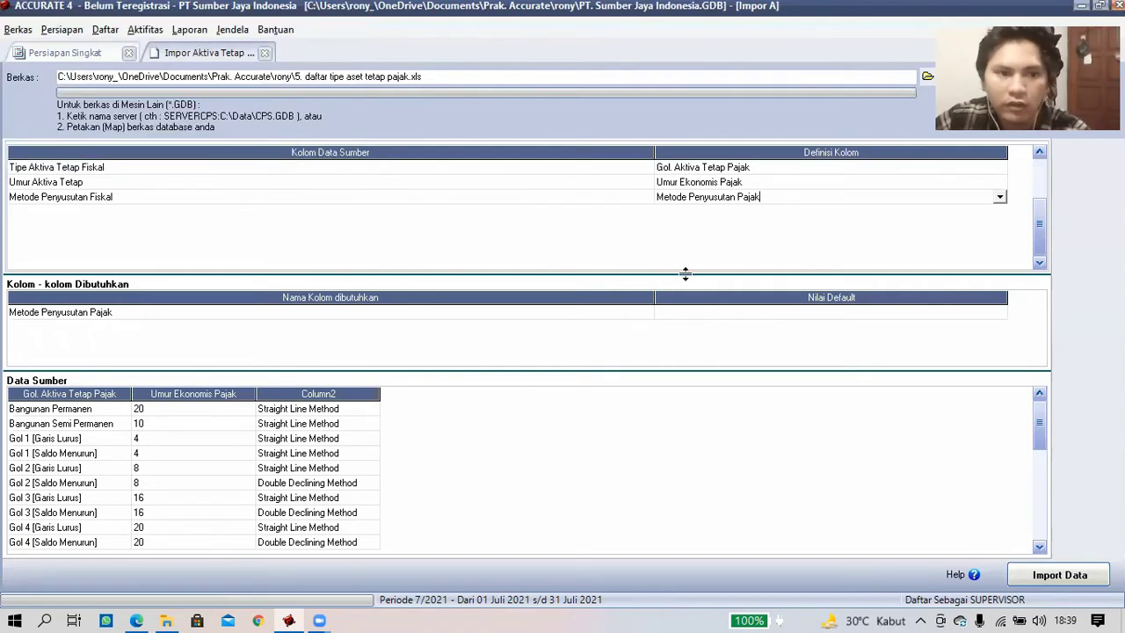
click(704, 317)
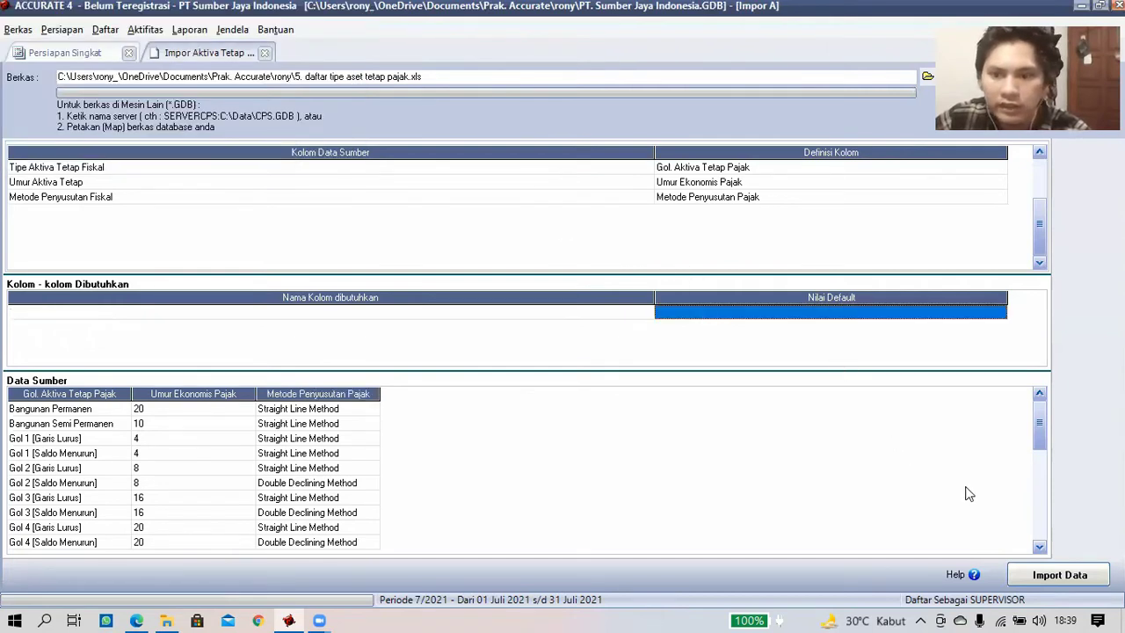
- Import the fiscal asset types, then preview the Excel file 6. daftar tipe aset tetap 1.xls for Tipe FA
click(1053, 582)
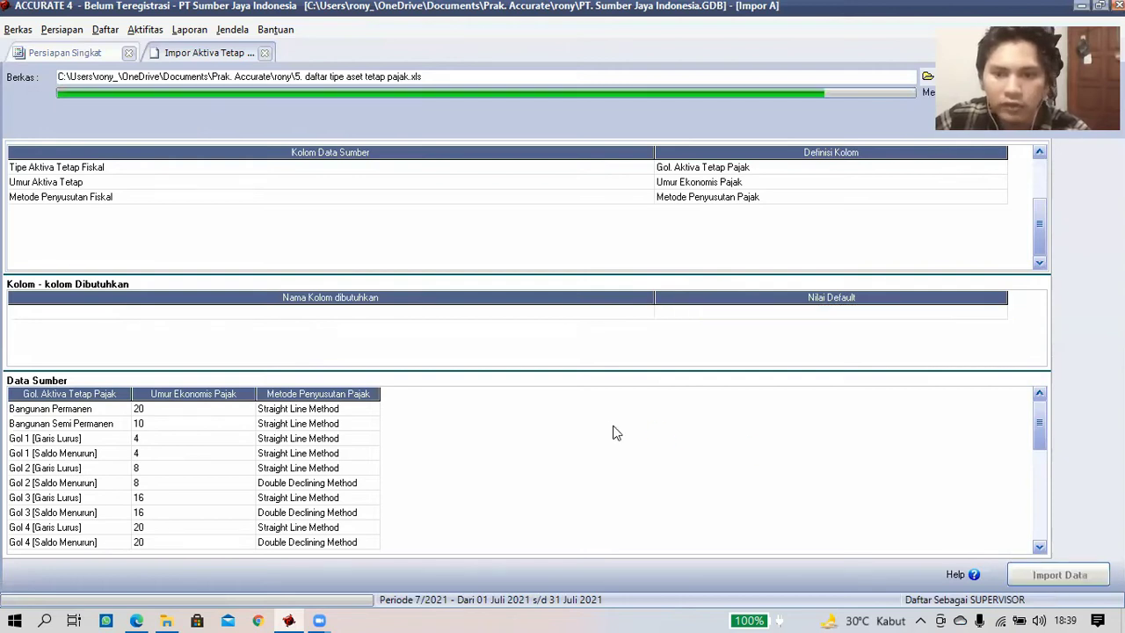
click(567, 351)
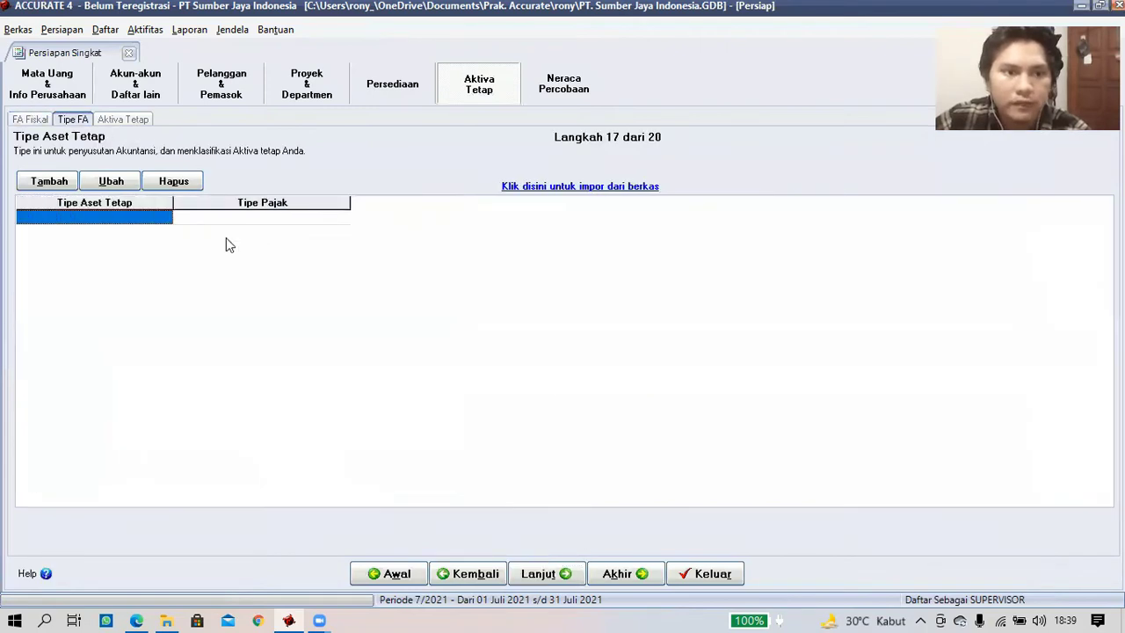
click(603, 187)
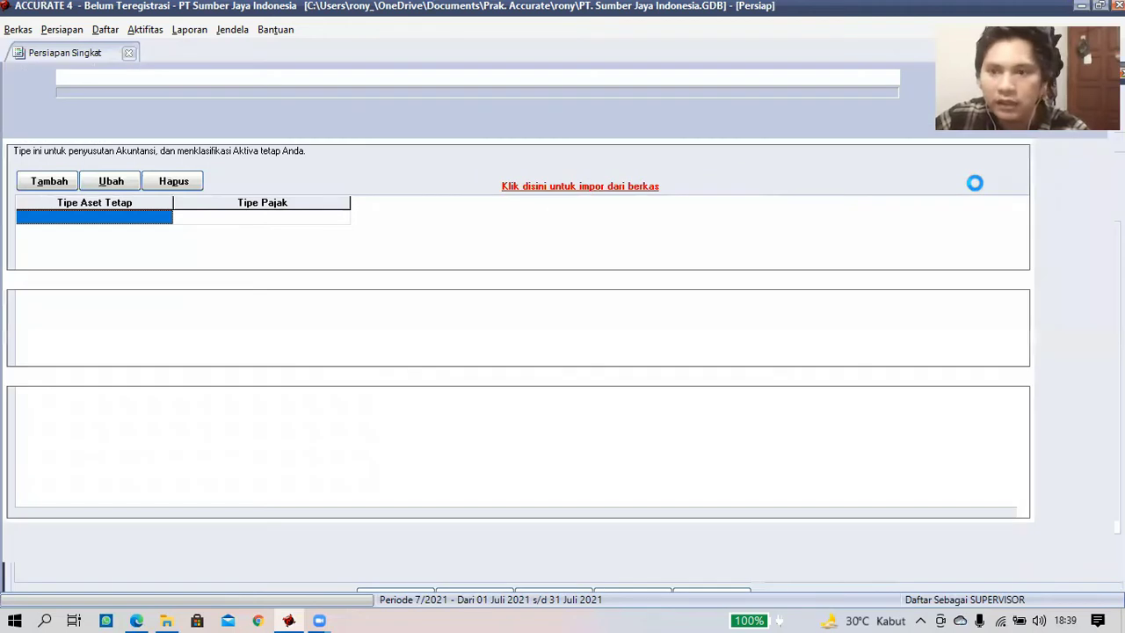
drag(1058, 83, 1057, 202)
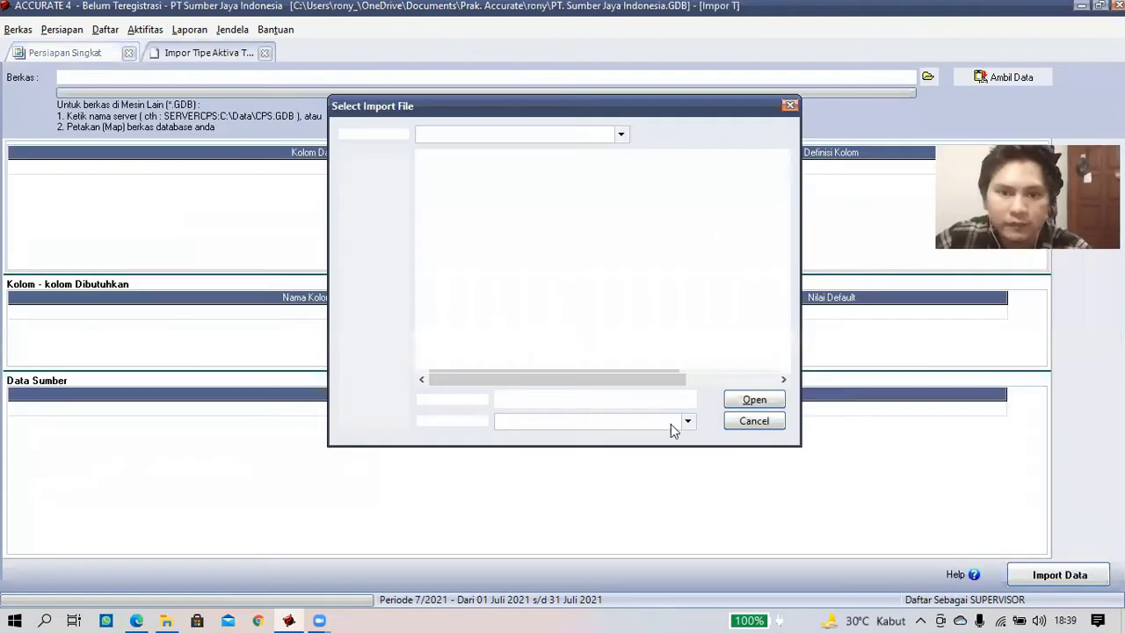
click(672, 423)
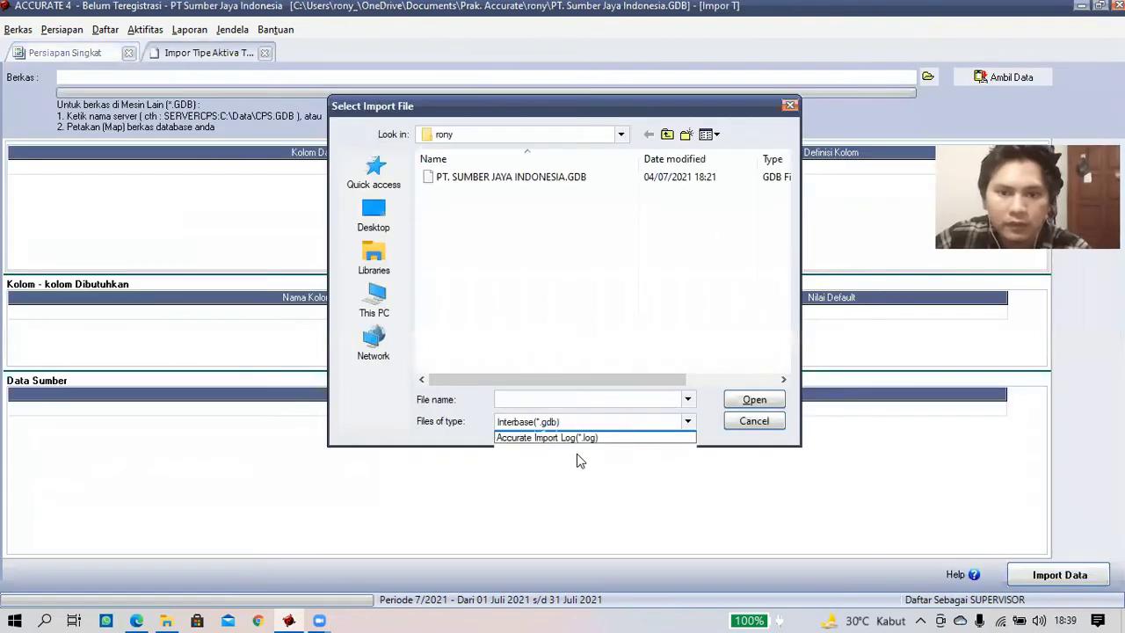
click(568, 453)
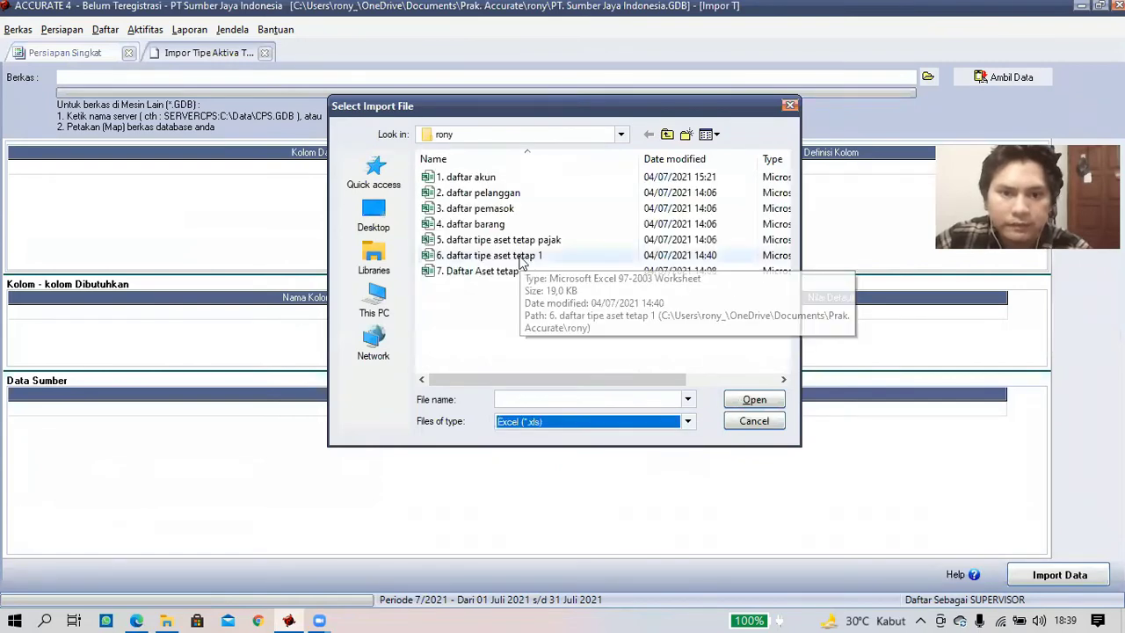
double_click(521, 256)
click(993, 77)
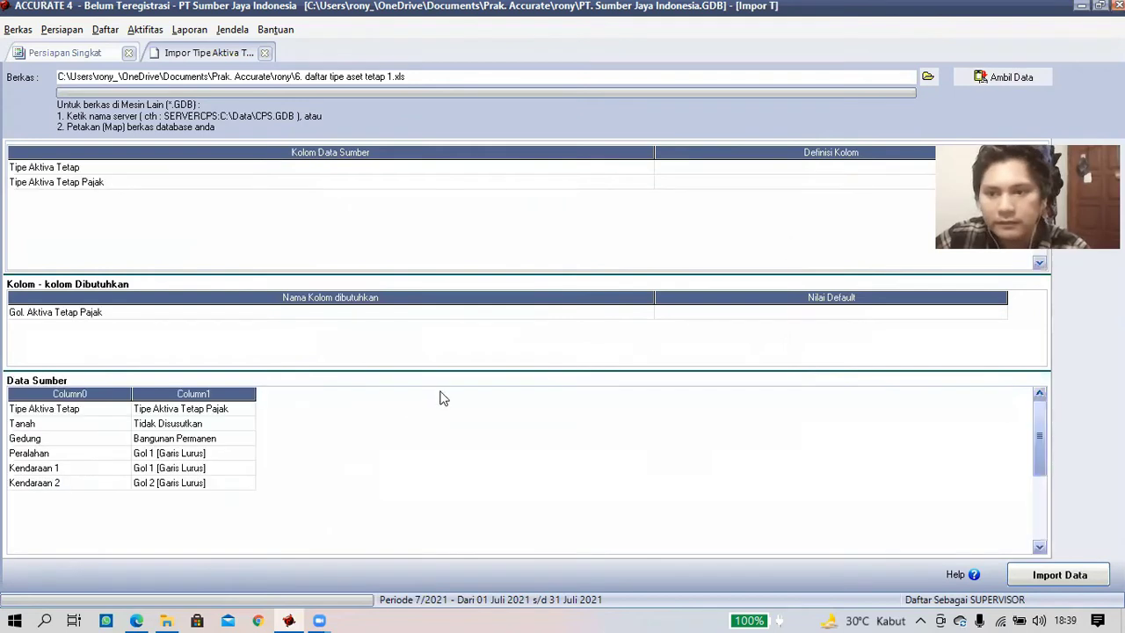
- Delete the header row and map the columns to Tipe Aktiva Tetap and Gol. Aktiva Tetap Pajak
right_click(71, 410)
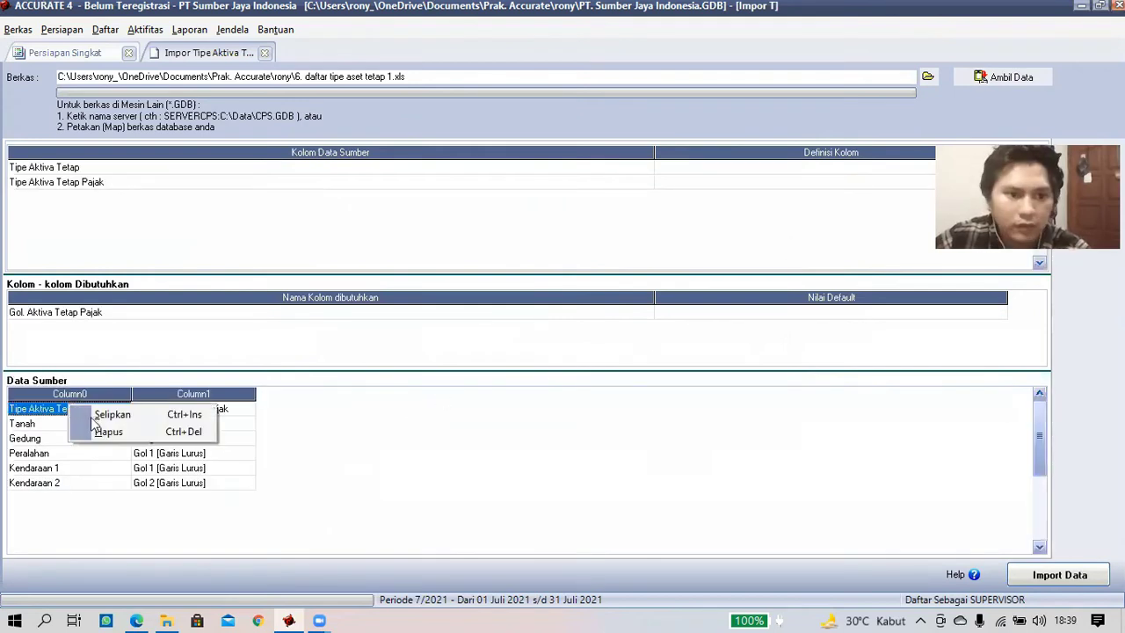
click(95, 432)
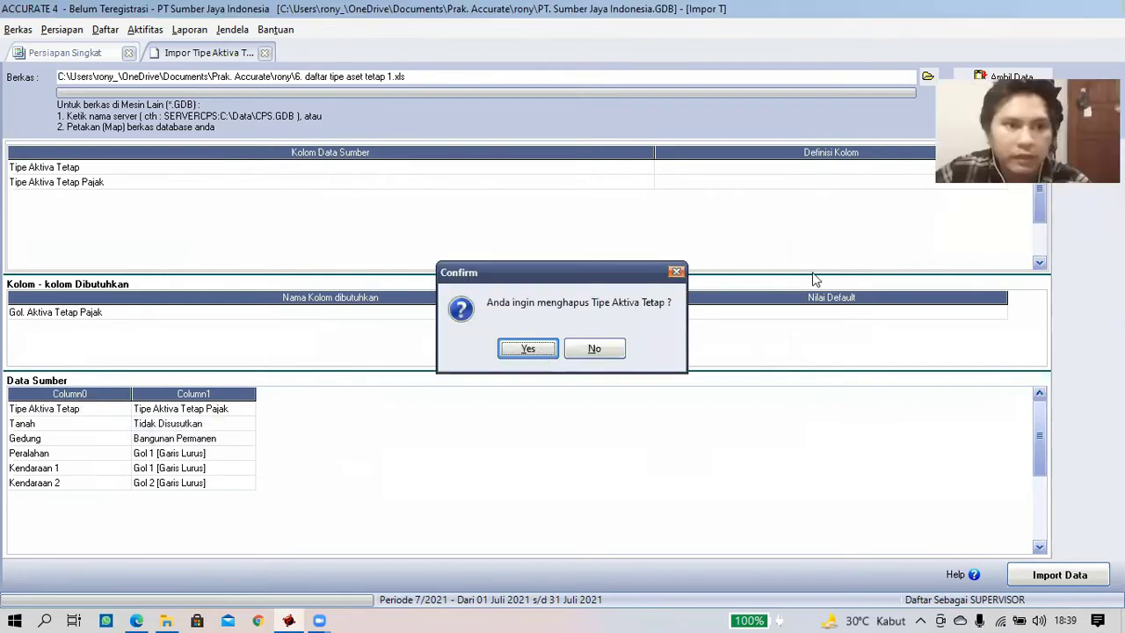
key(Return)
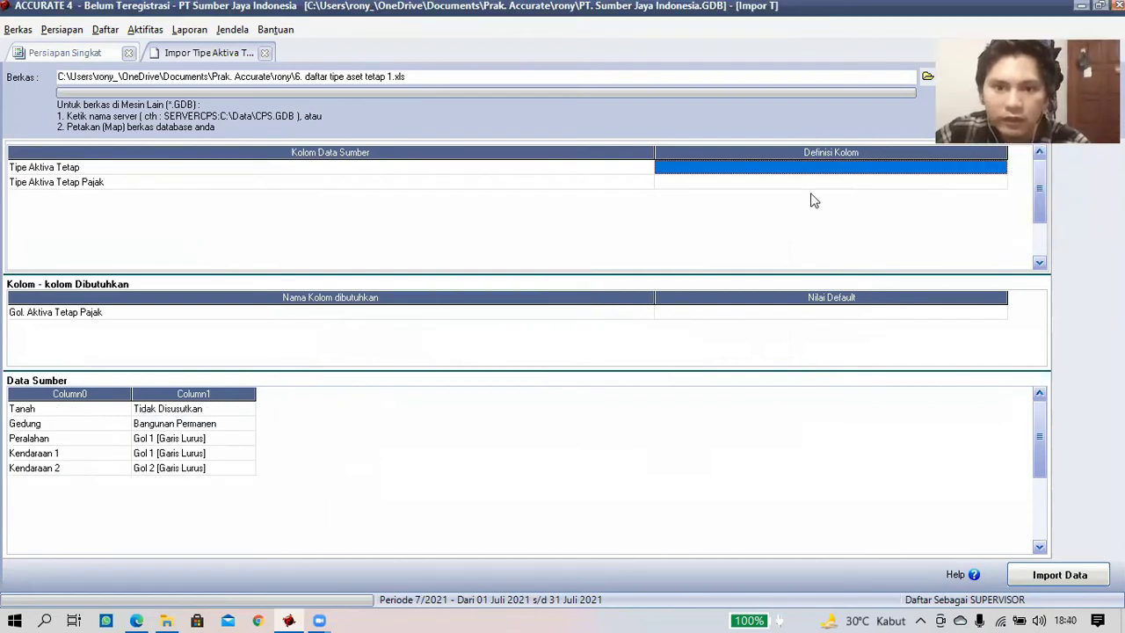
click(744, 169)
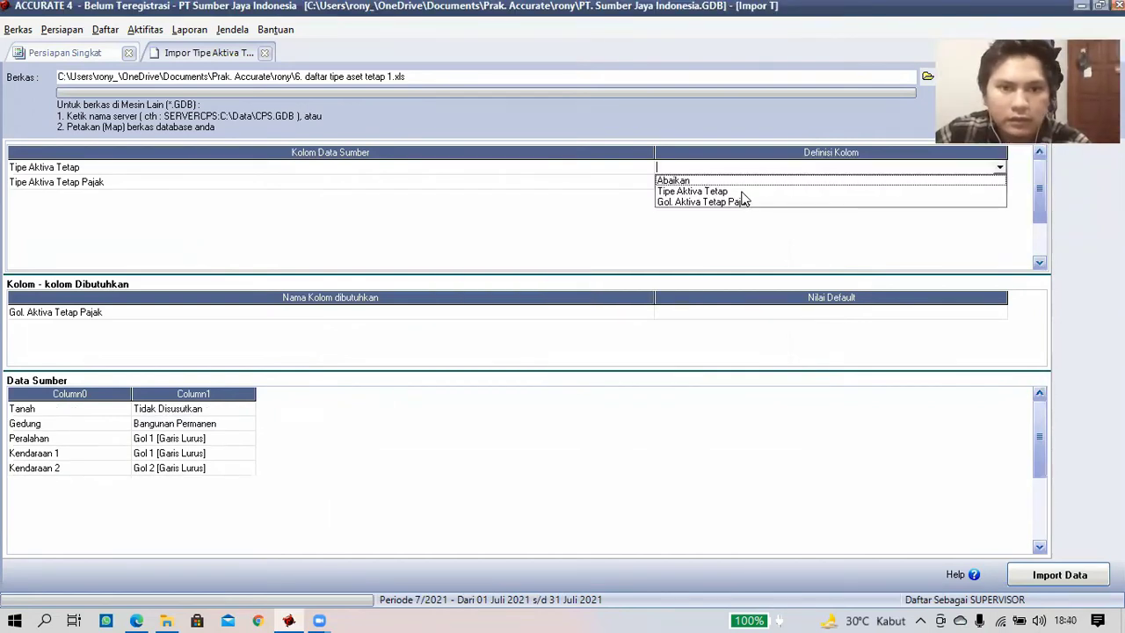
click(763, 192)
click(1000, 183)
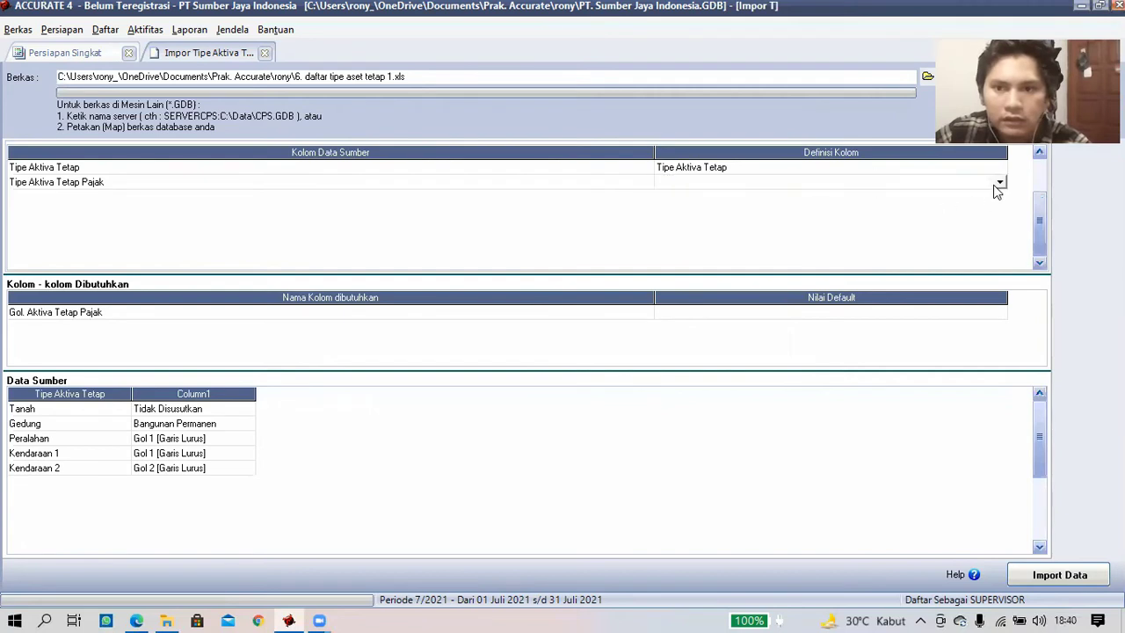
click(817, 206)
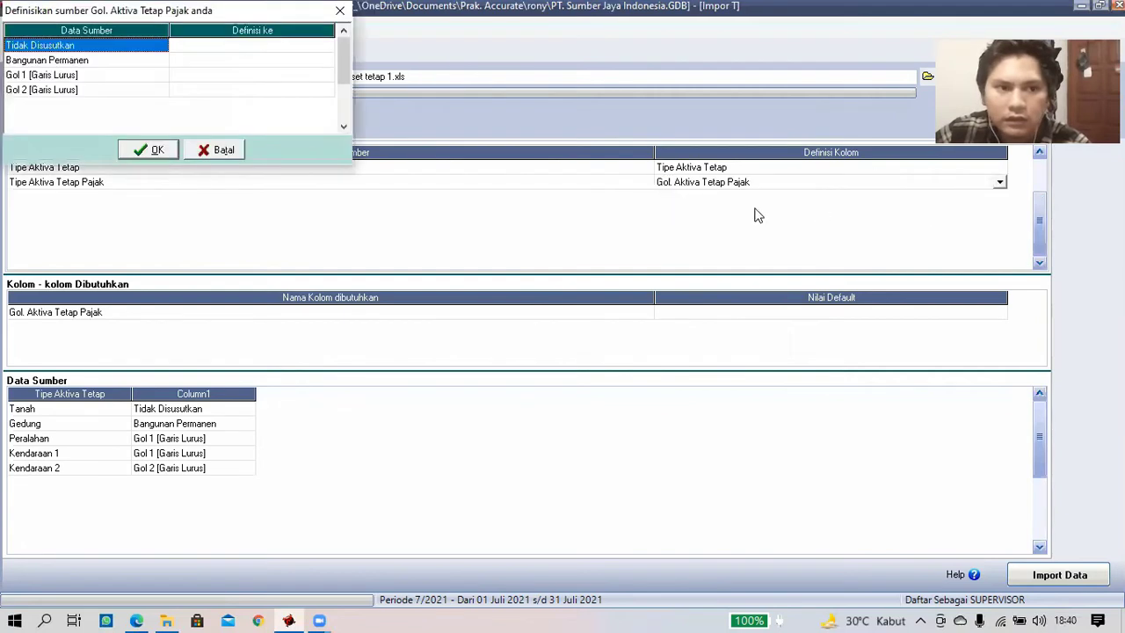
- Link Tidak Disusutkan, Bangunan Permanen and Gol 1 [Garis Lurus] to their matching tax groups
click(326, 45)
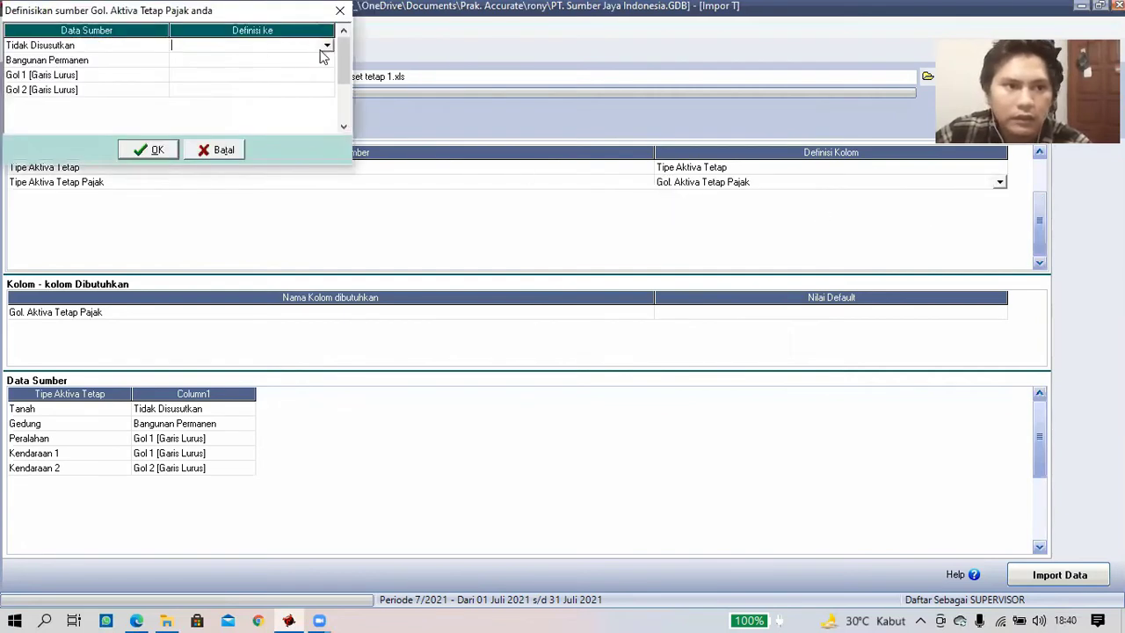
click(327, 45)
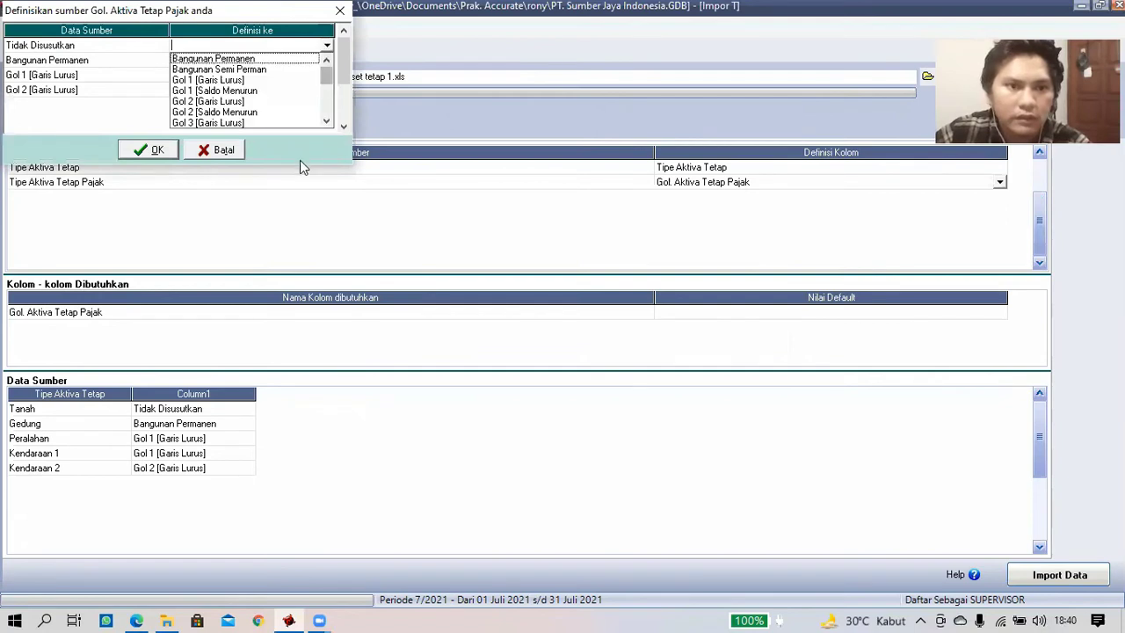
scroll(327, 115, down, 5)
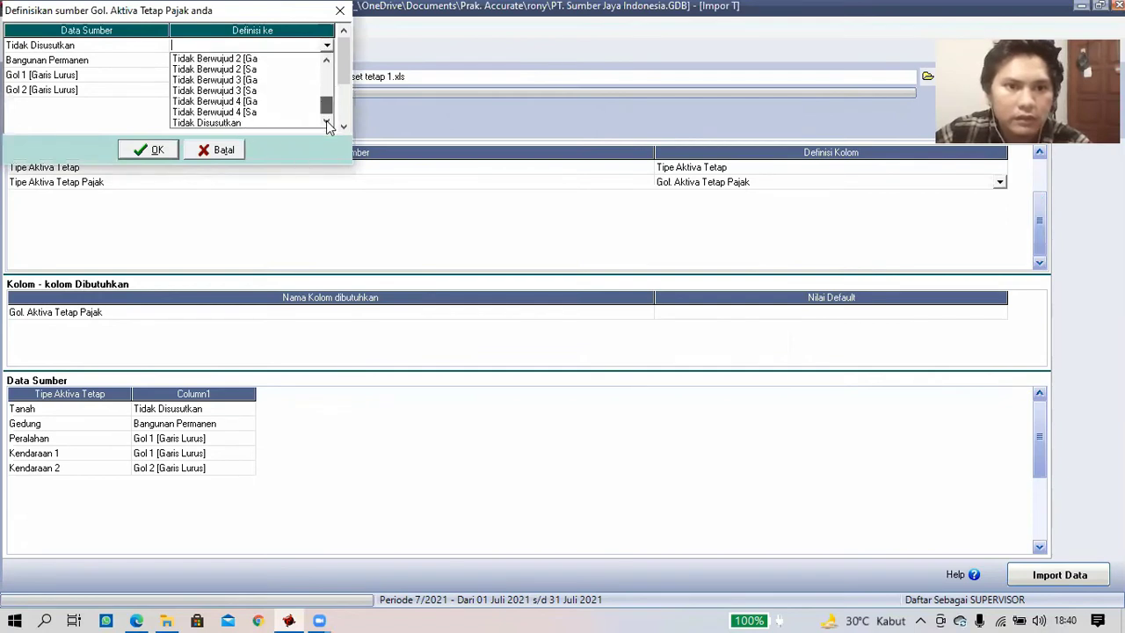
click(260, 123)
click(321, 61)
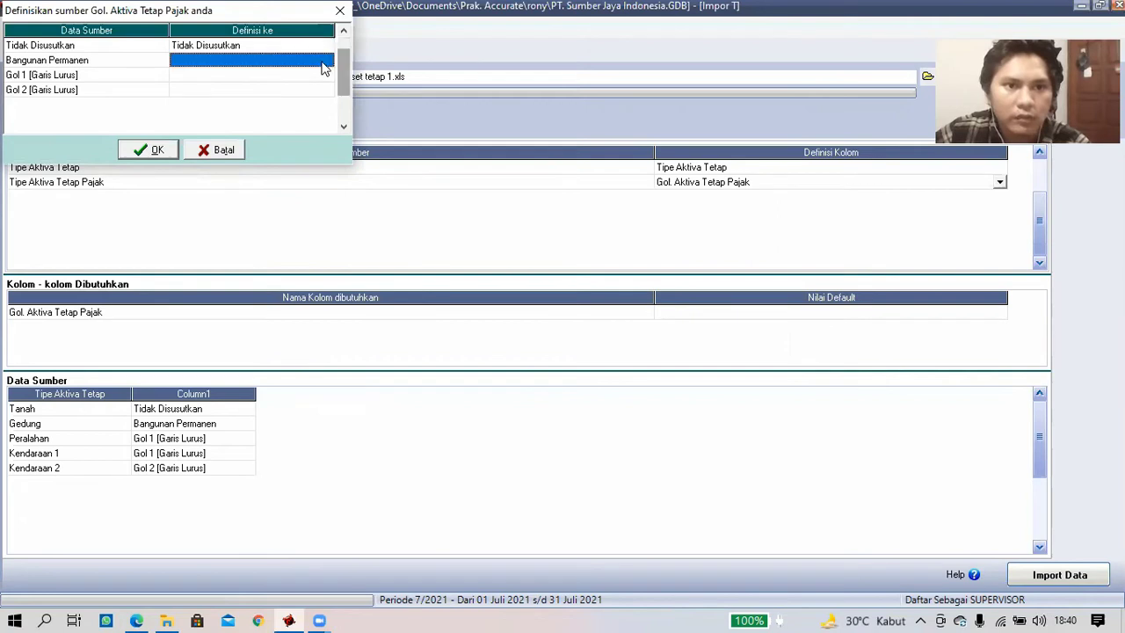
click(326, 60)
click(281, 74)
click(294, 77)
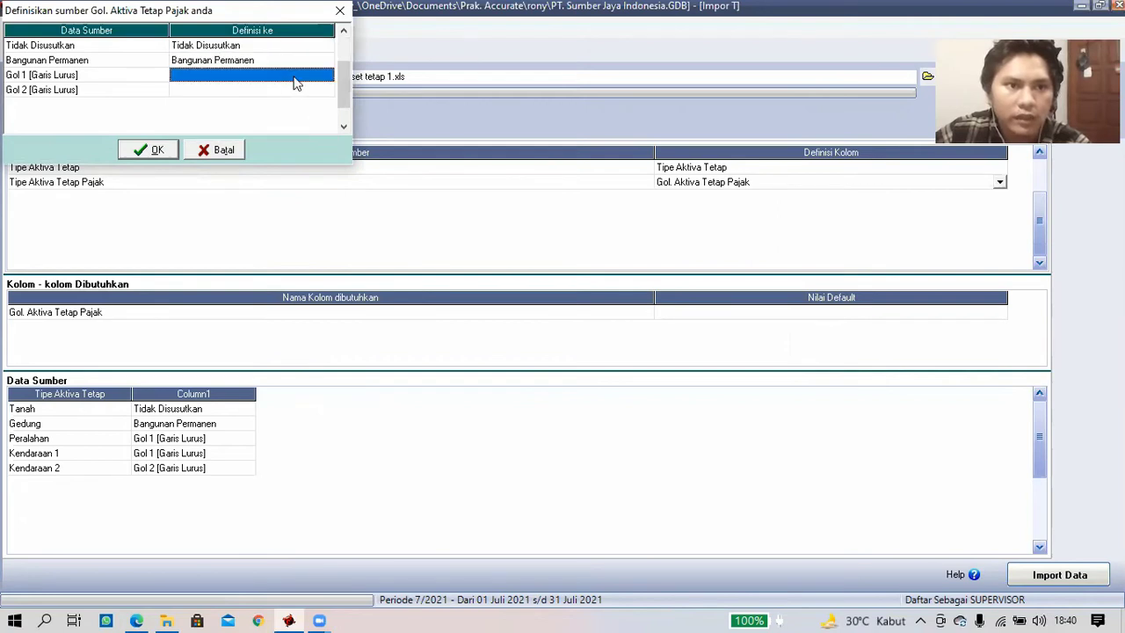
click(327, 79)
click(326, 78)
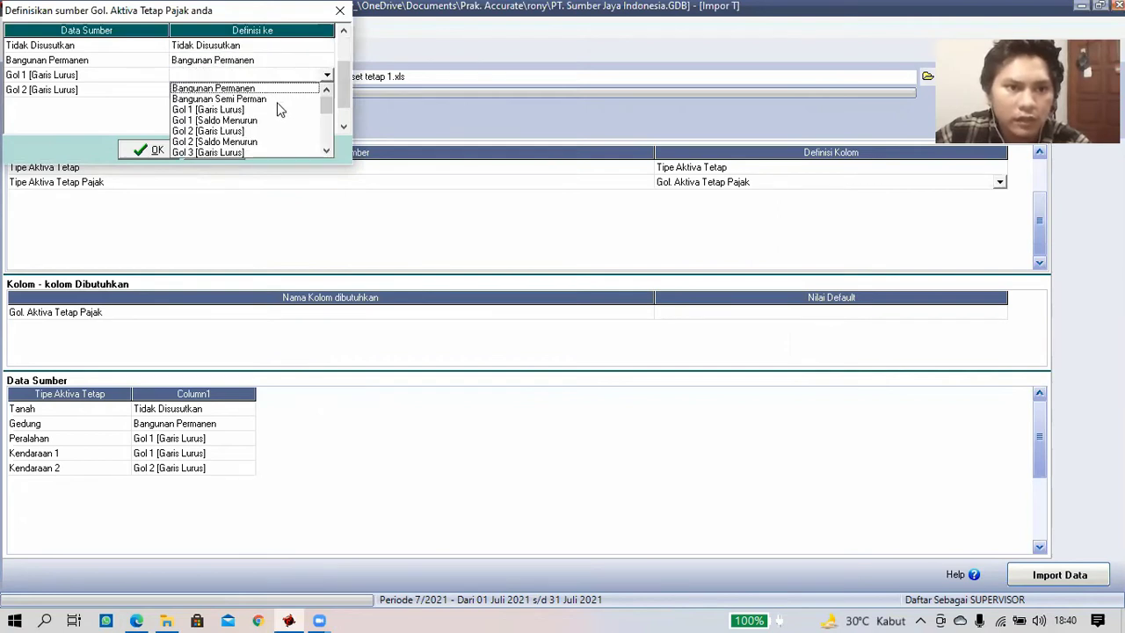
click(211, 110)
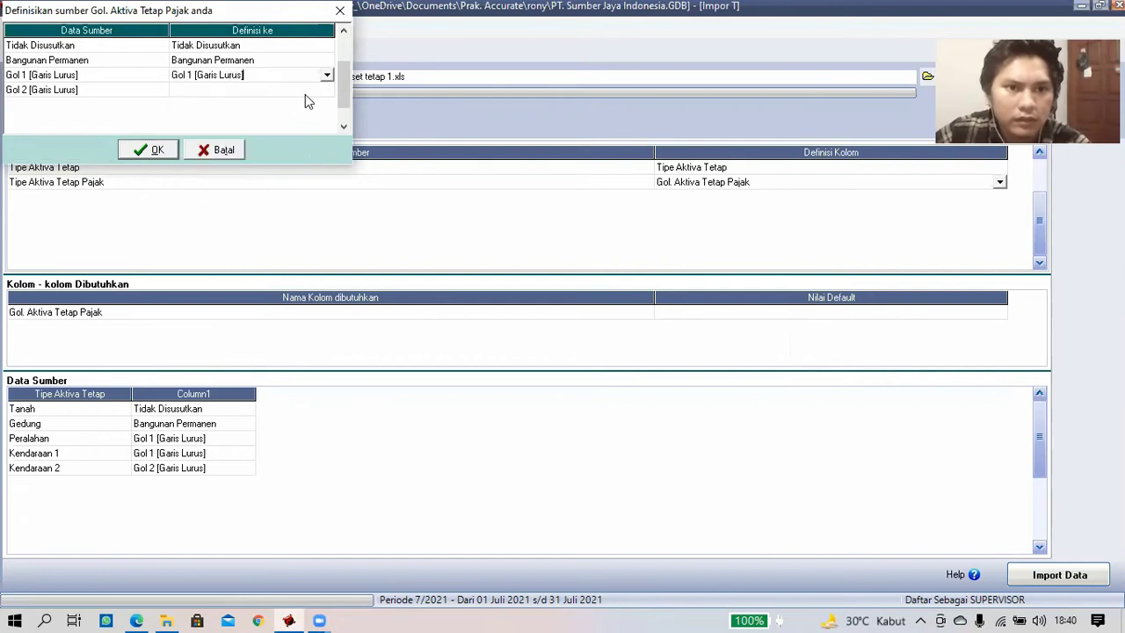
- Link Gol 2 to Gol 2 [Garis Lurus] and import the five fixed asset types
click(324, 91)
click(320, 95)
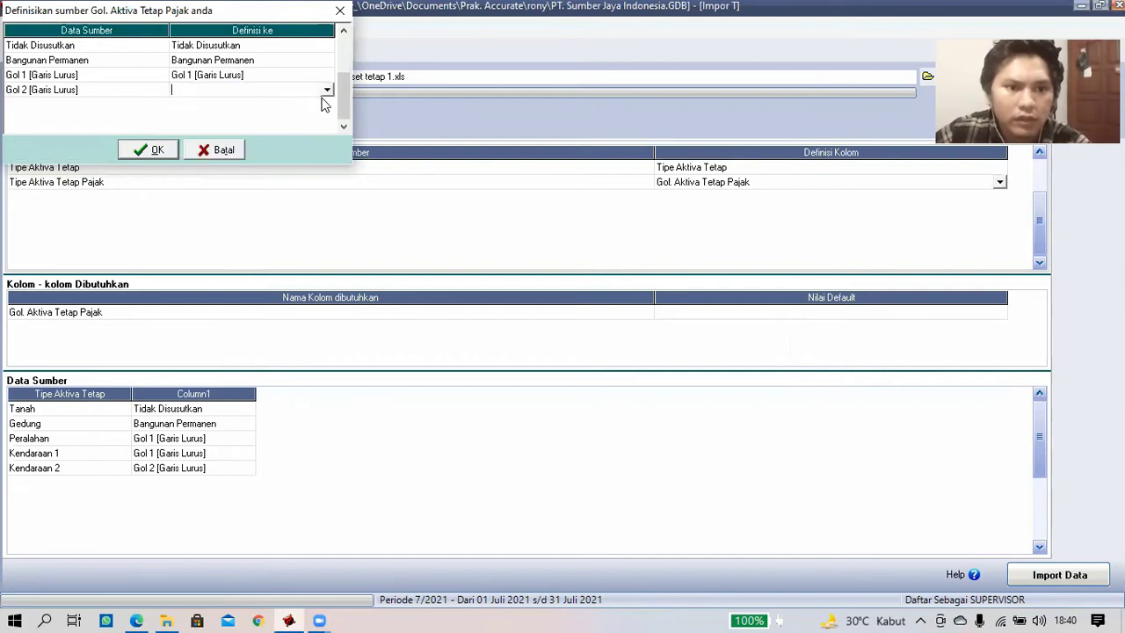
click(327, 90)
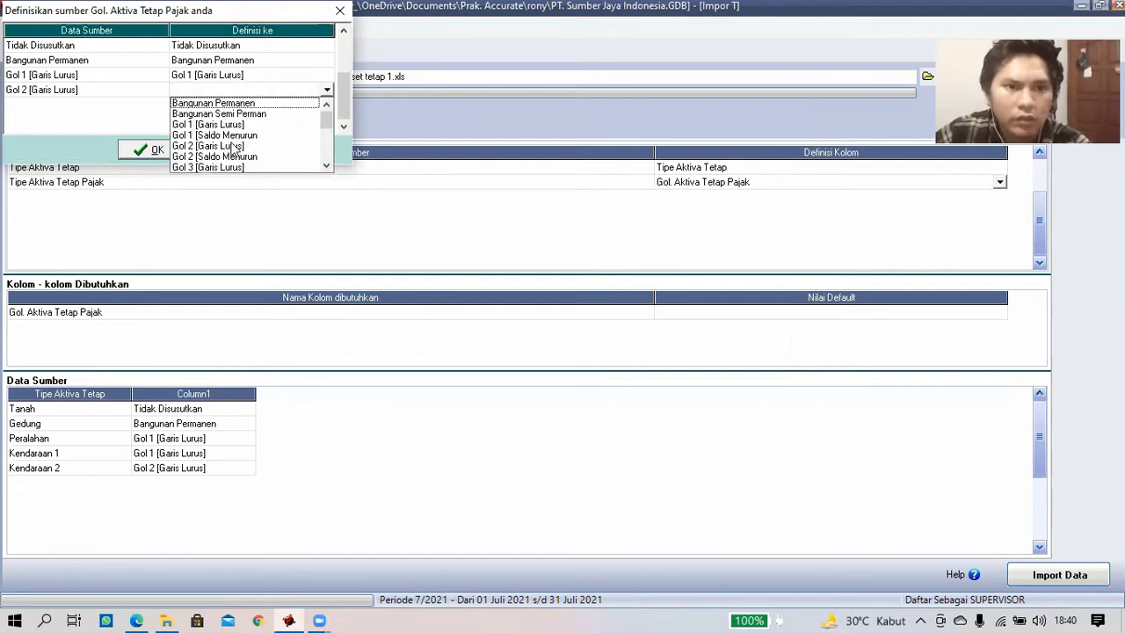
click(234, 146)
click(158, 150)
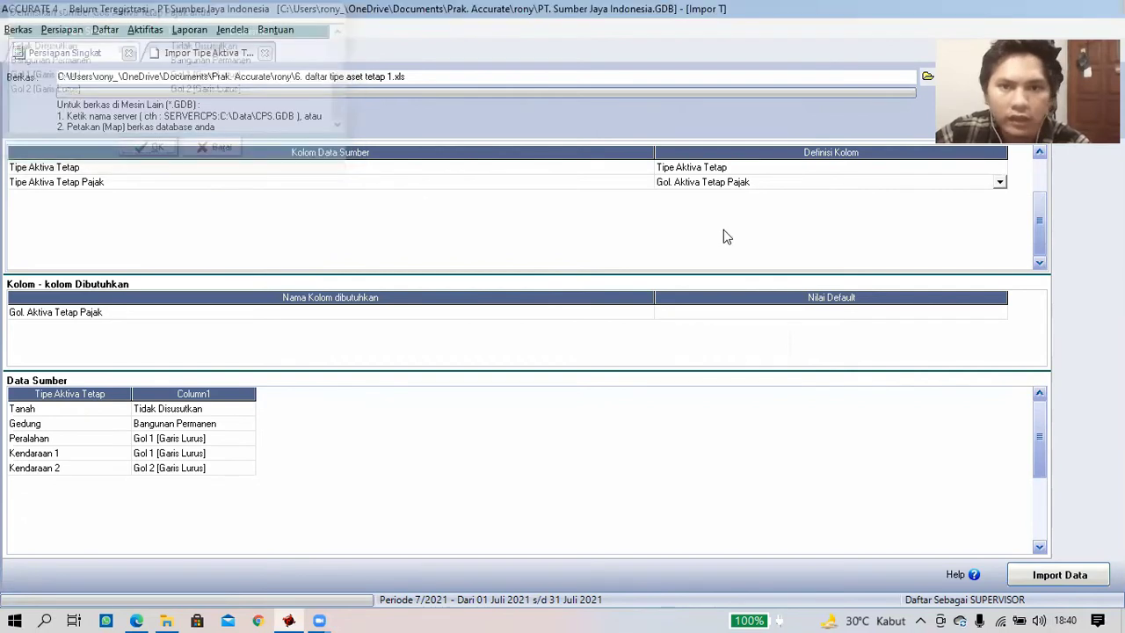
click(726, 317)
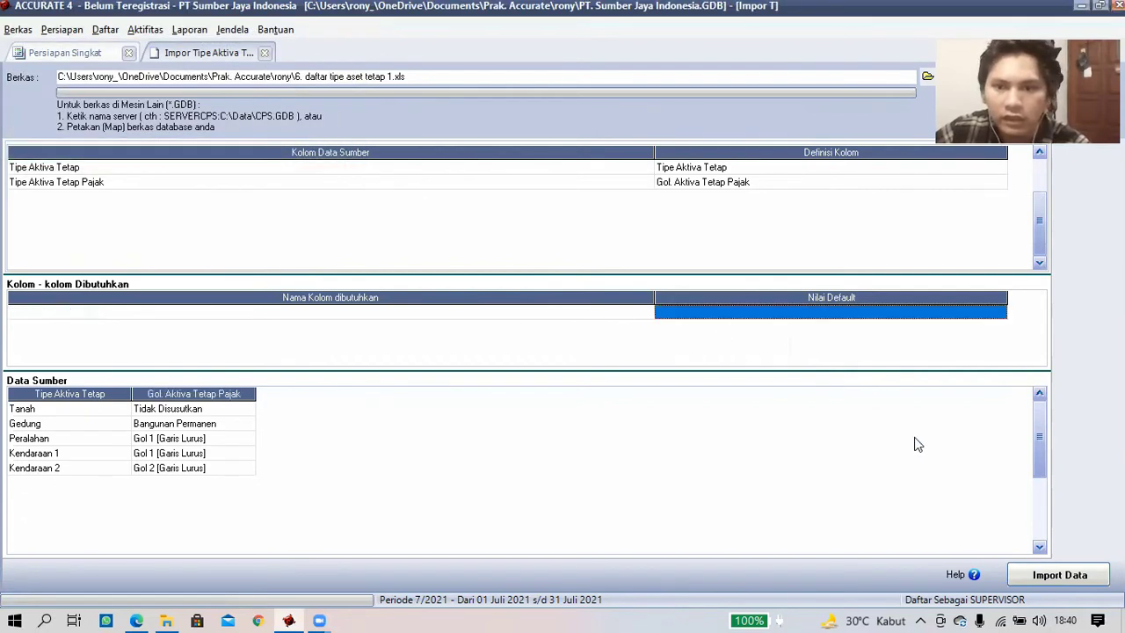
key(Return)
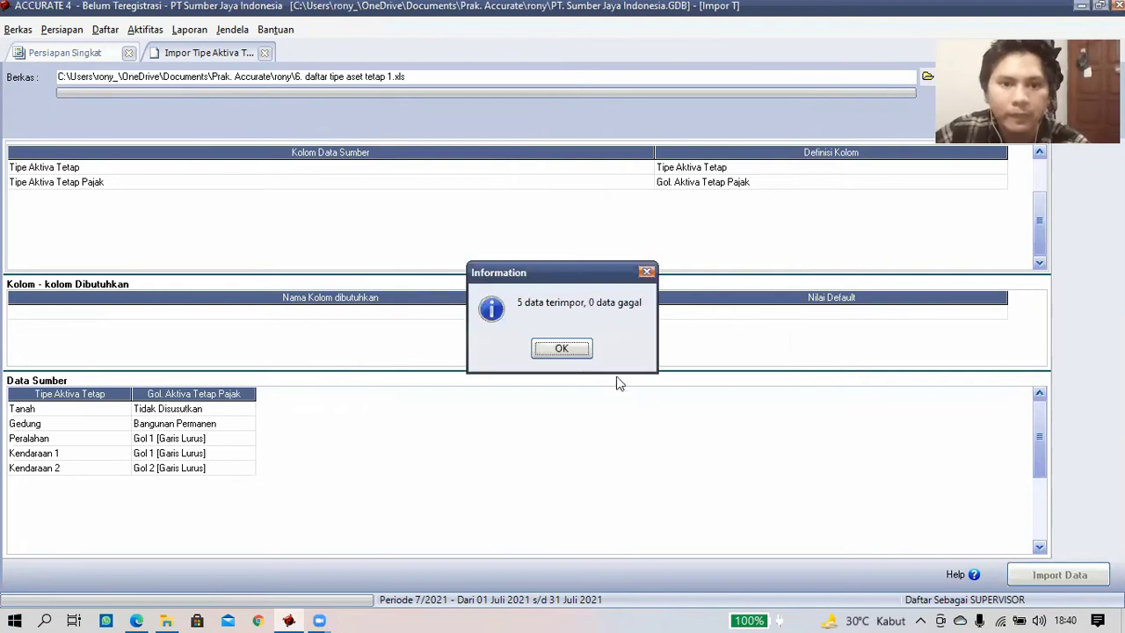
click(573, 350)
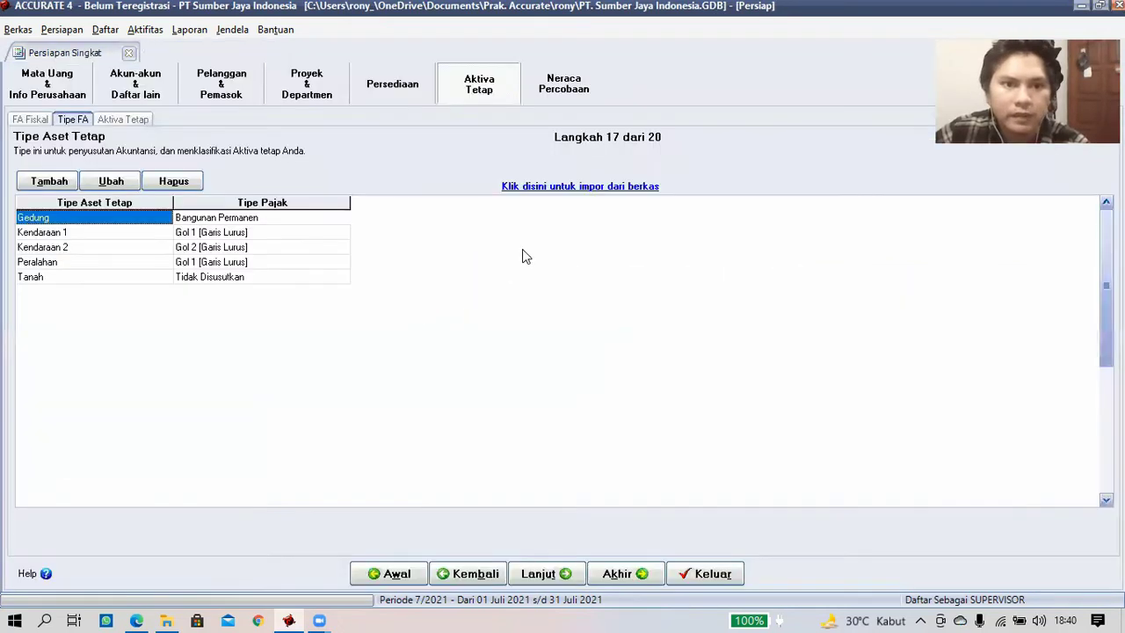
- Advance to step 18 and open the Excel file 7. Daftar Aset tetap.xls in Impor Aktiva Tetap
click(545, 572)
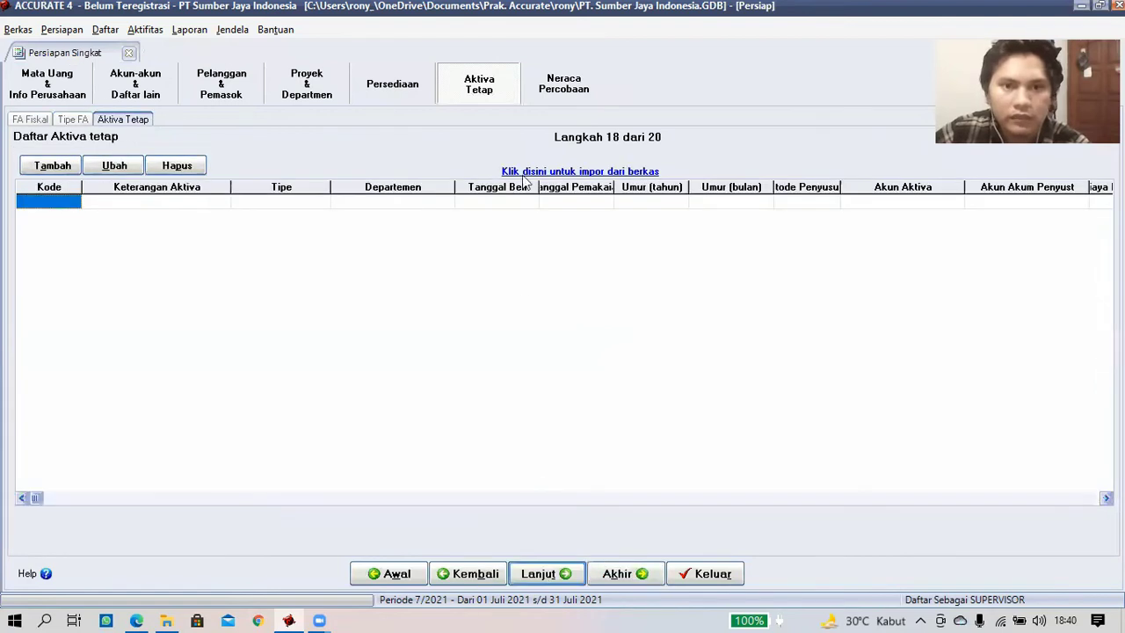
click(547, 172)
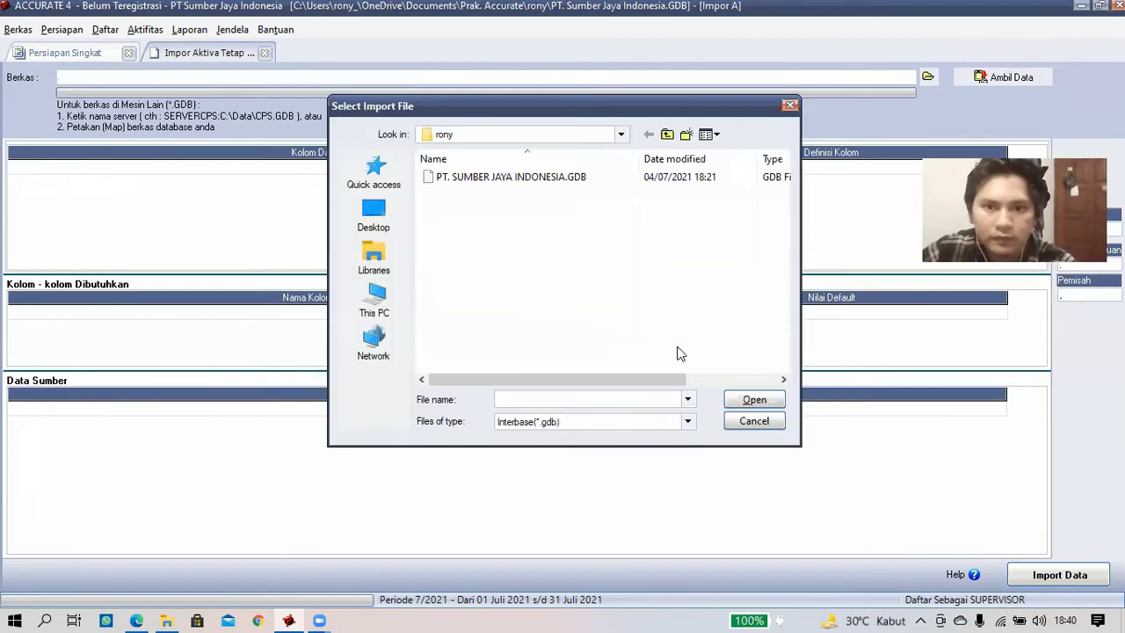
click(671, 424)
click(588, 443)
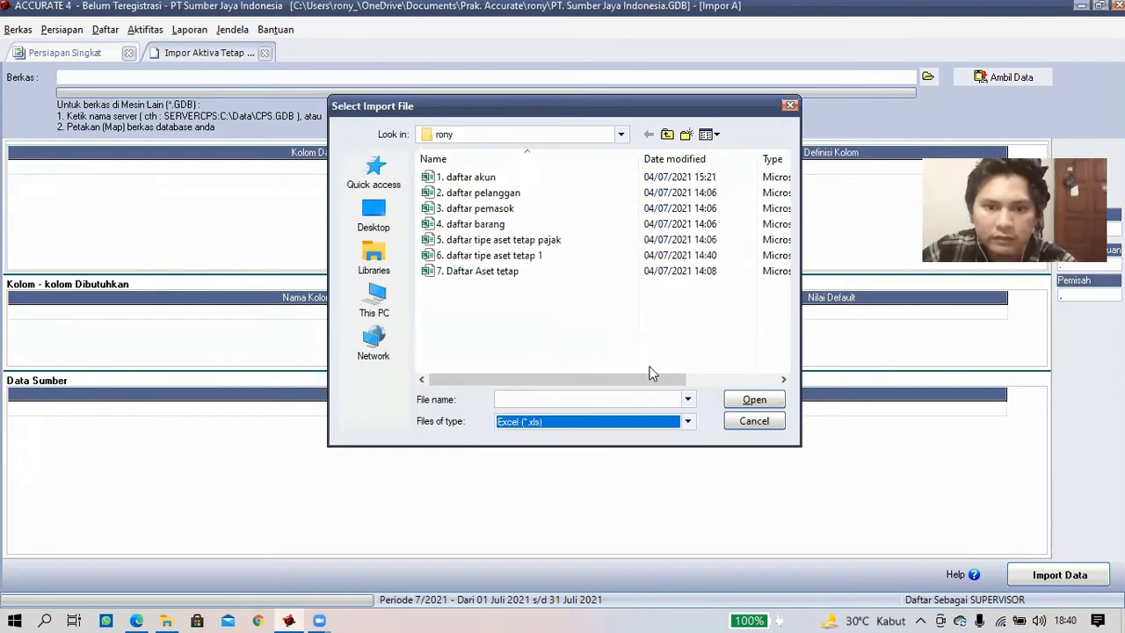
click(497, 271)
click(752, 401)
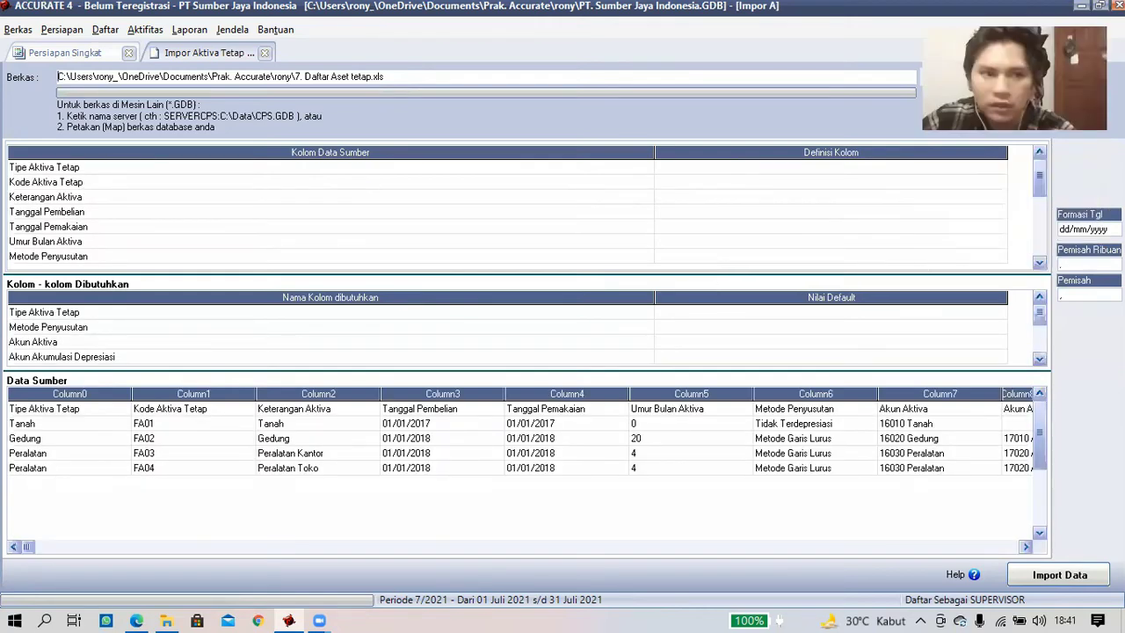
- Delete the header row from the Data Sumber source data
right_click(107, 411)
click(140, 439)
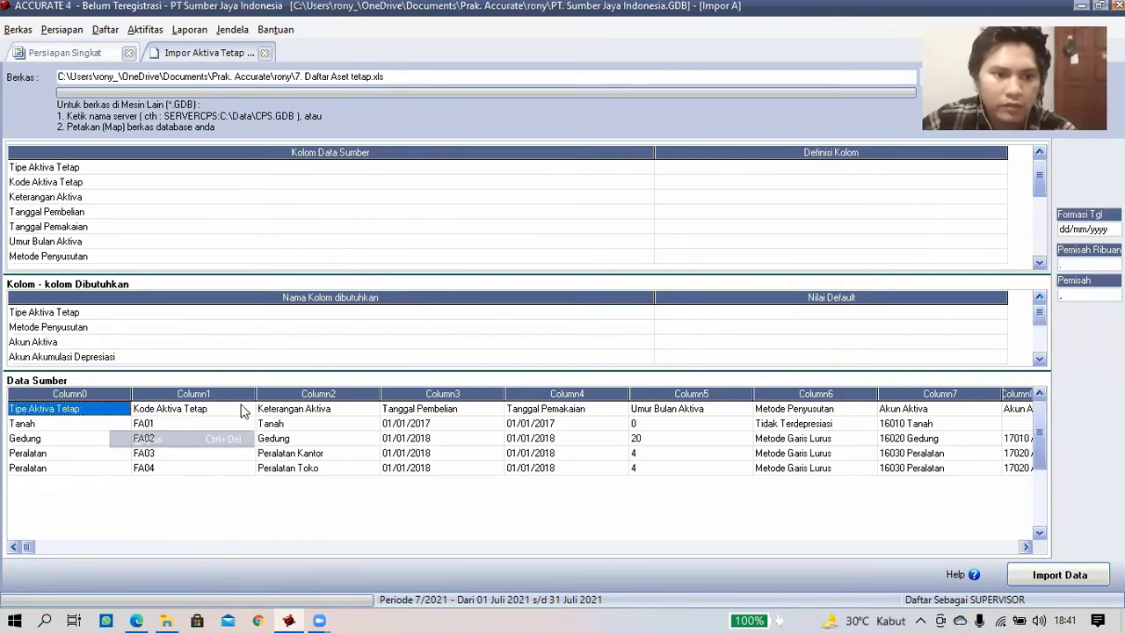
key(Return)
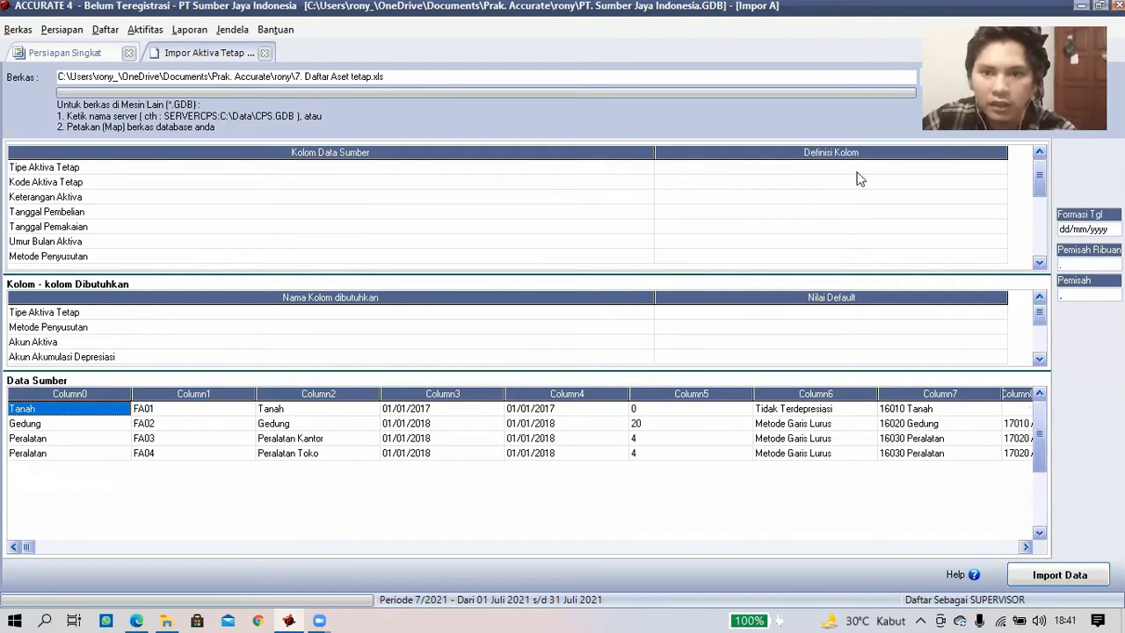
- Map the first column to Tipe Aktiva Tetap, matching Tanah, Gedung and Peralatan to their asset types
click(991, 167)
click(995, 168)
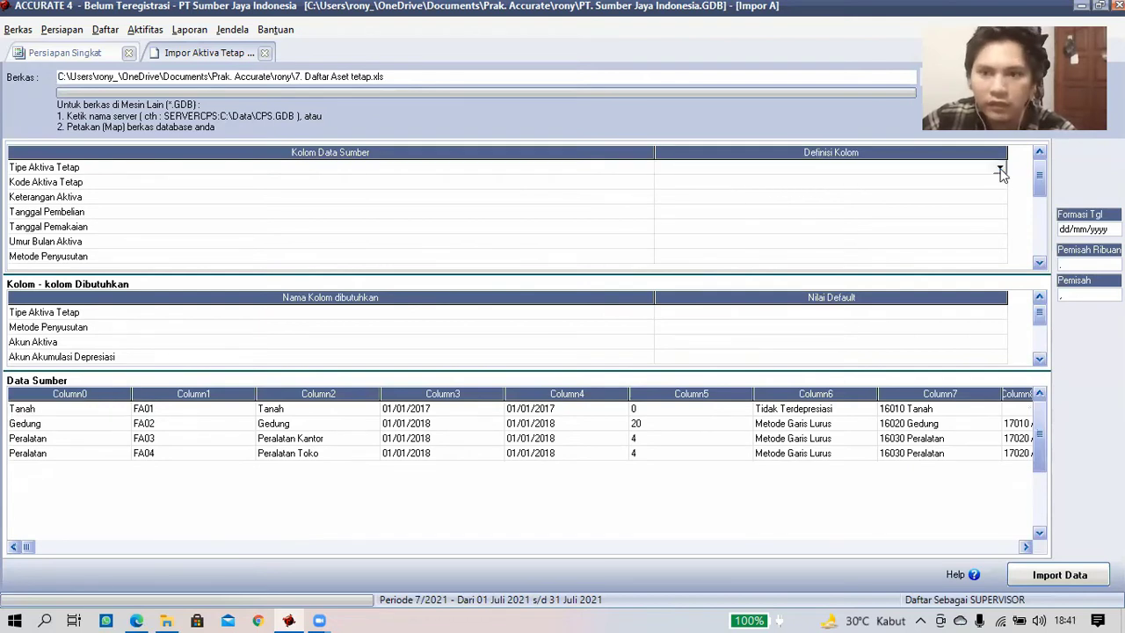
click(691, 191)
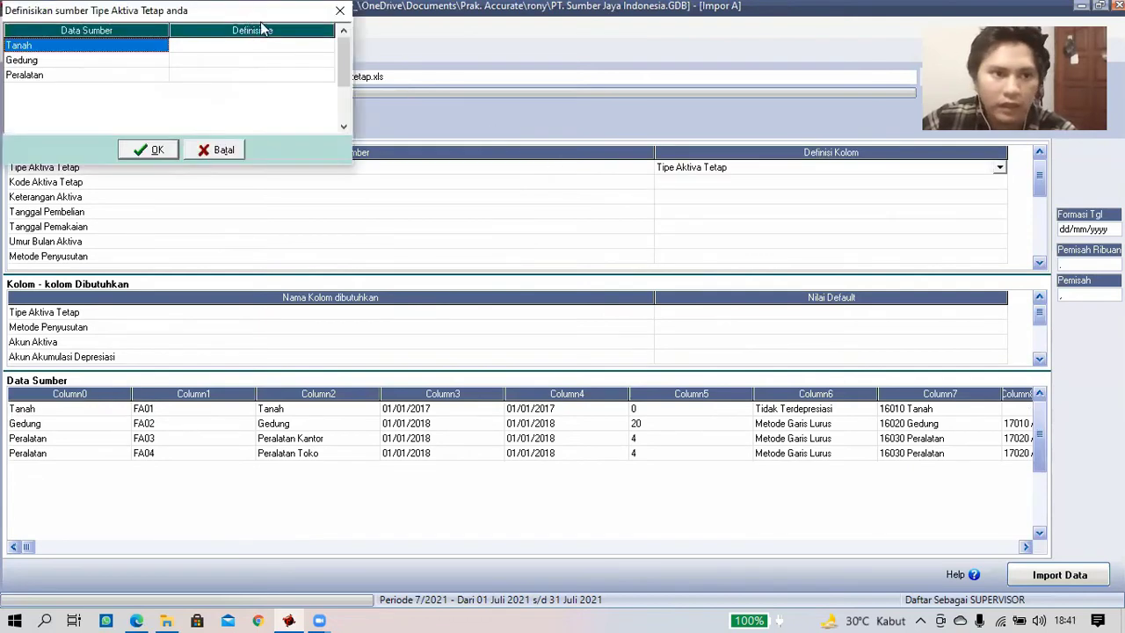
click(327, 46)
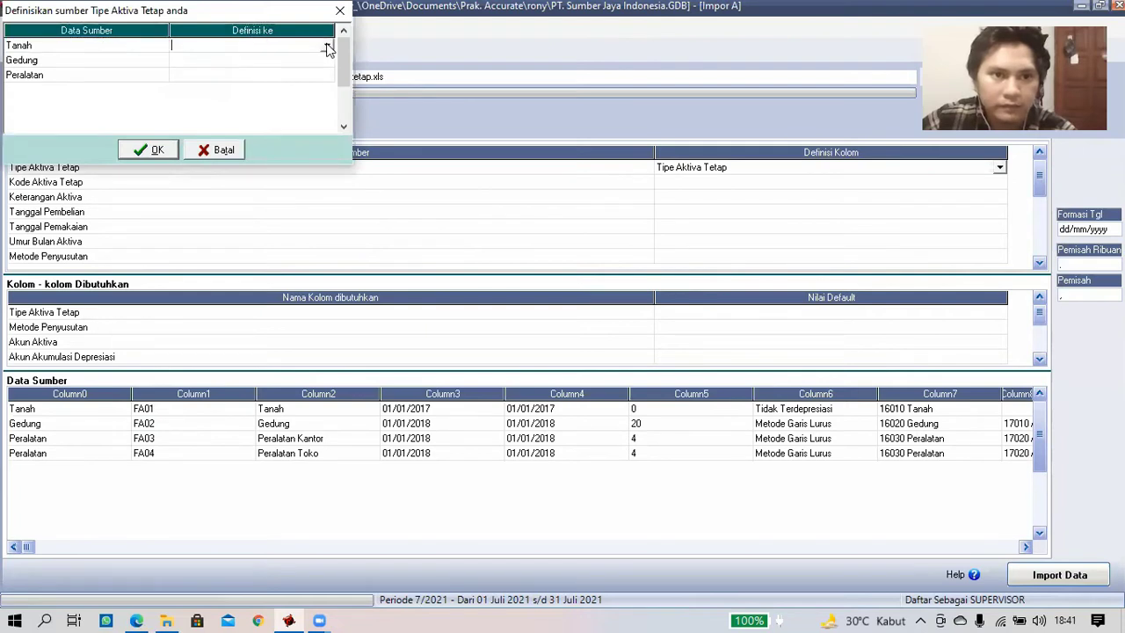
click(331, 59)
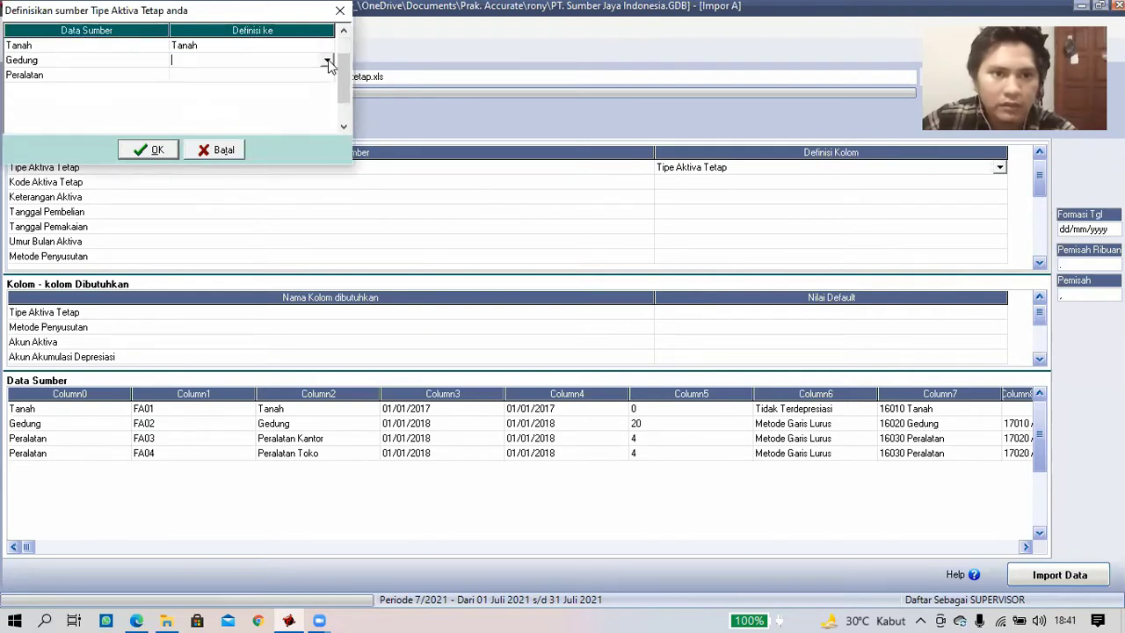
click(325, 80)
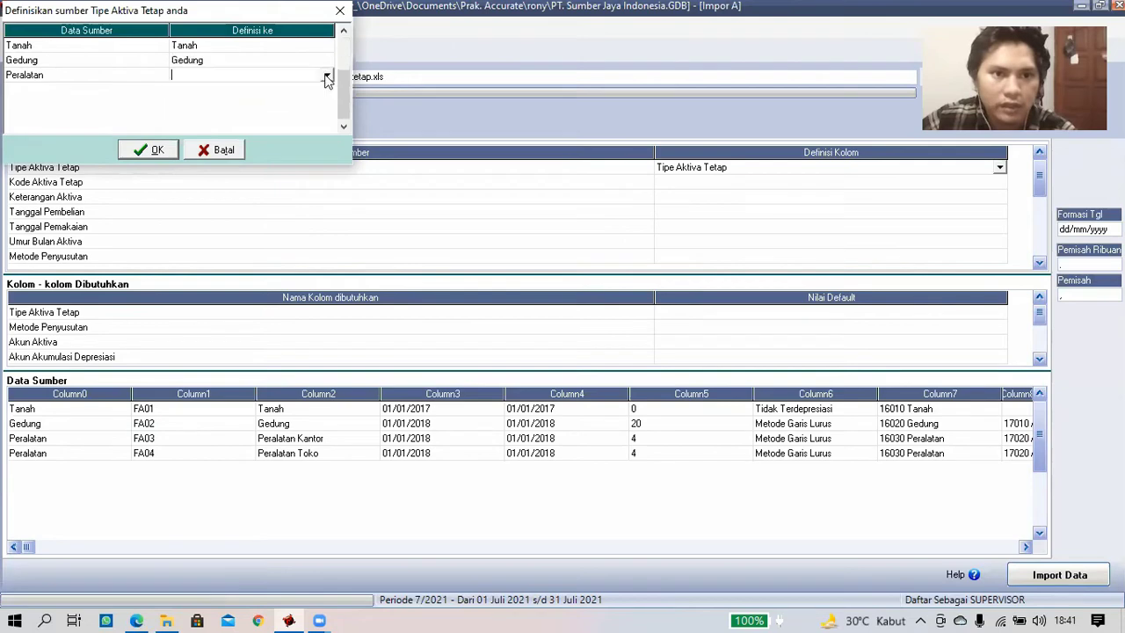
click(325, 77)
click(218, 111)
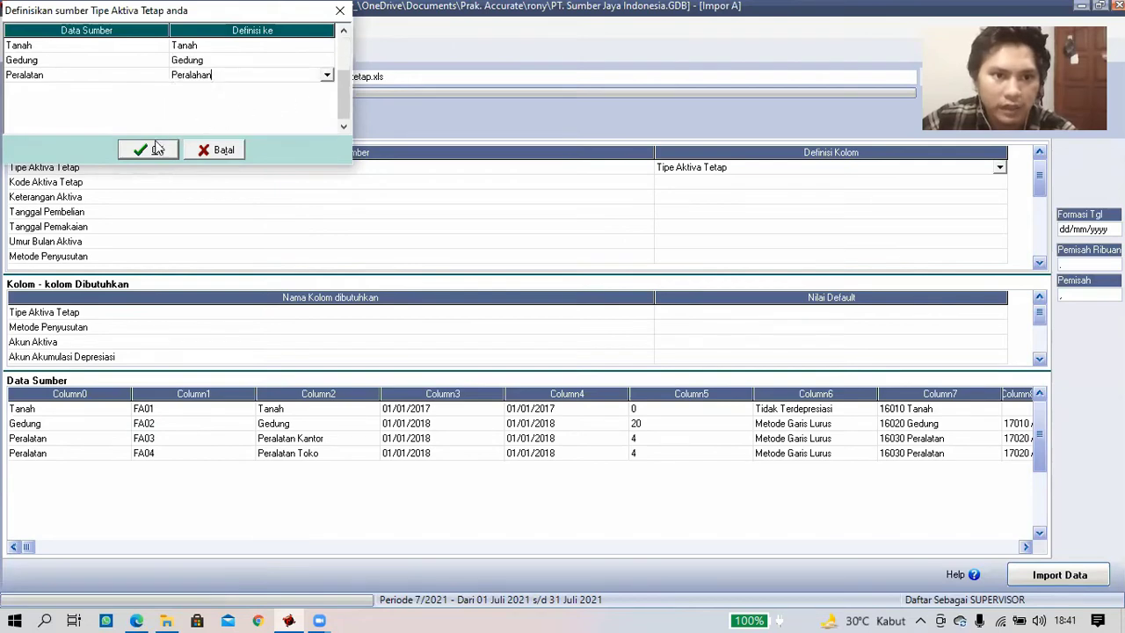
click(149, 150)
click(816, 182)
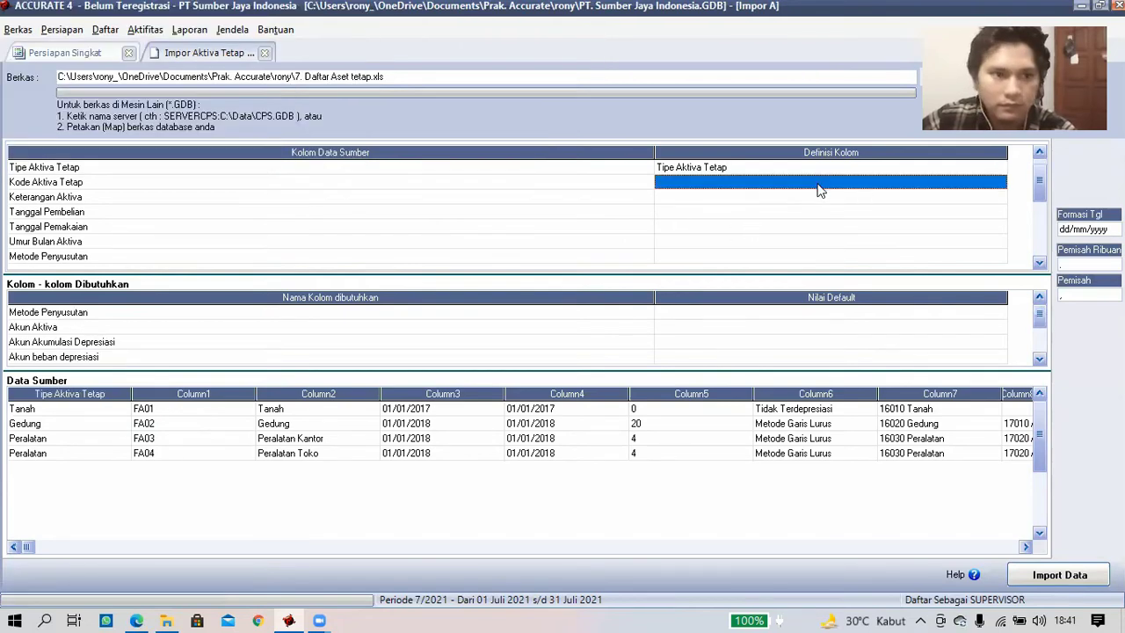
- Map the second to fourth columns to Kode Aktiva, Keterangan Aktiva and Tgl Pembelian
click(997, 182)
click(999, 184)
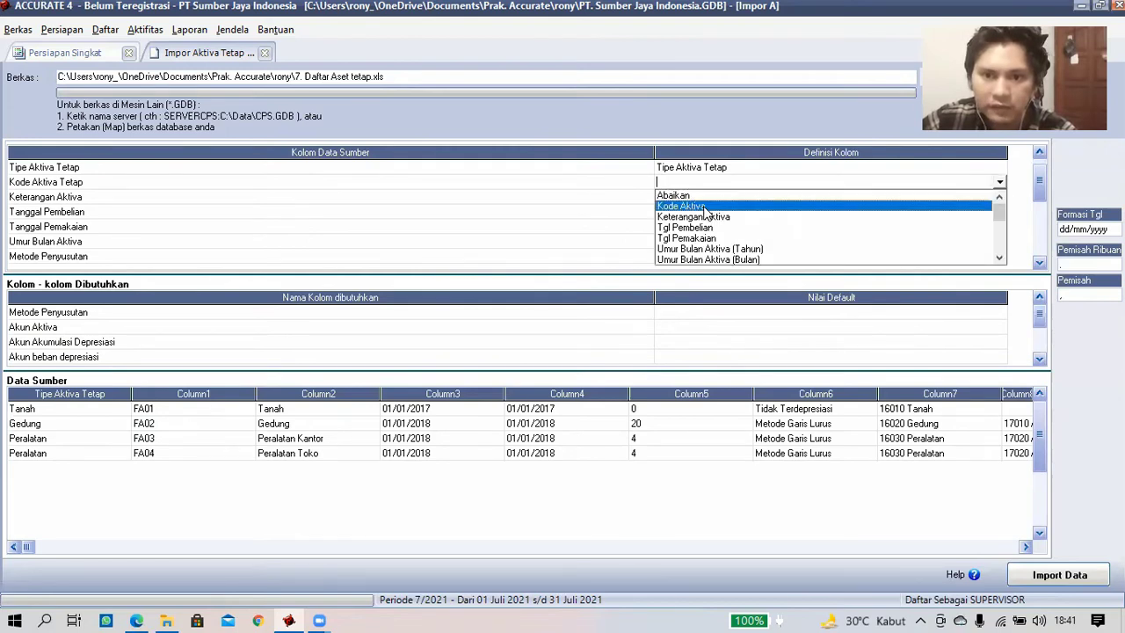
click(796, 203)
click(936, 199)
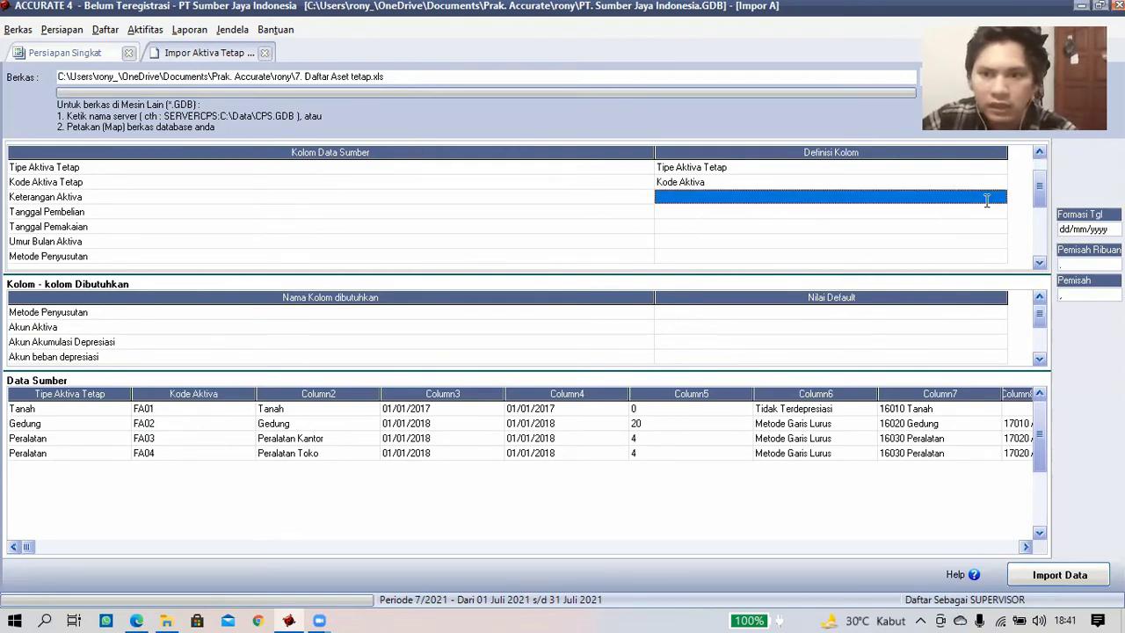
click(998, 197)
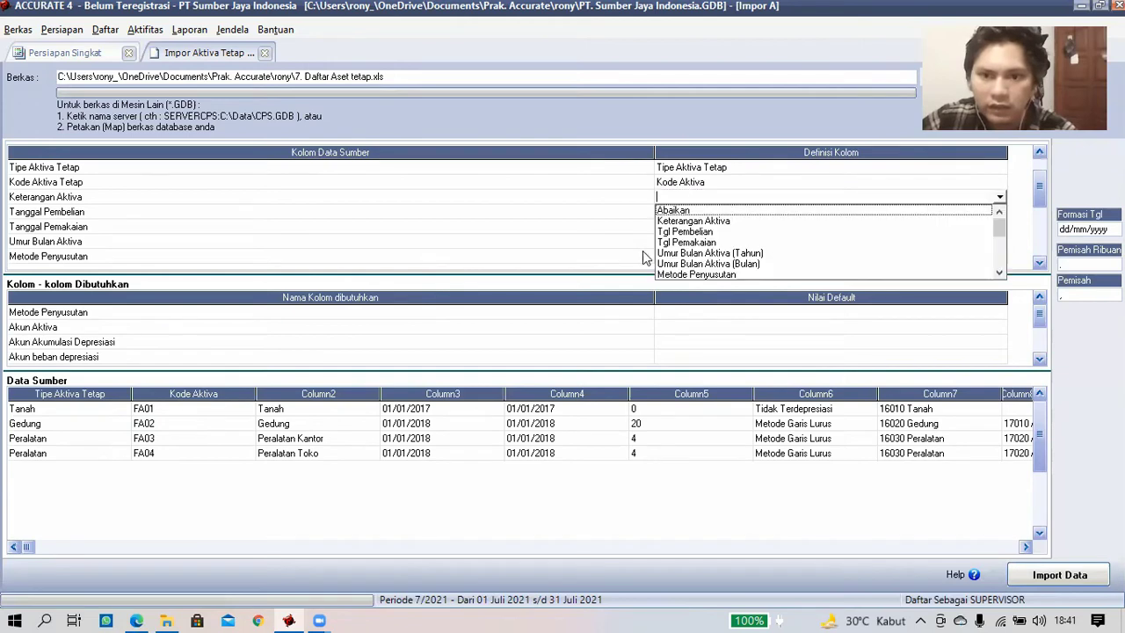
click(712, 221)
click(713, 214)
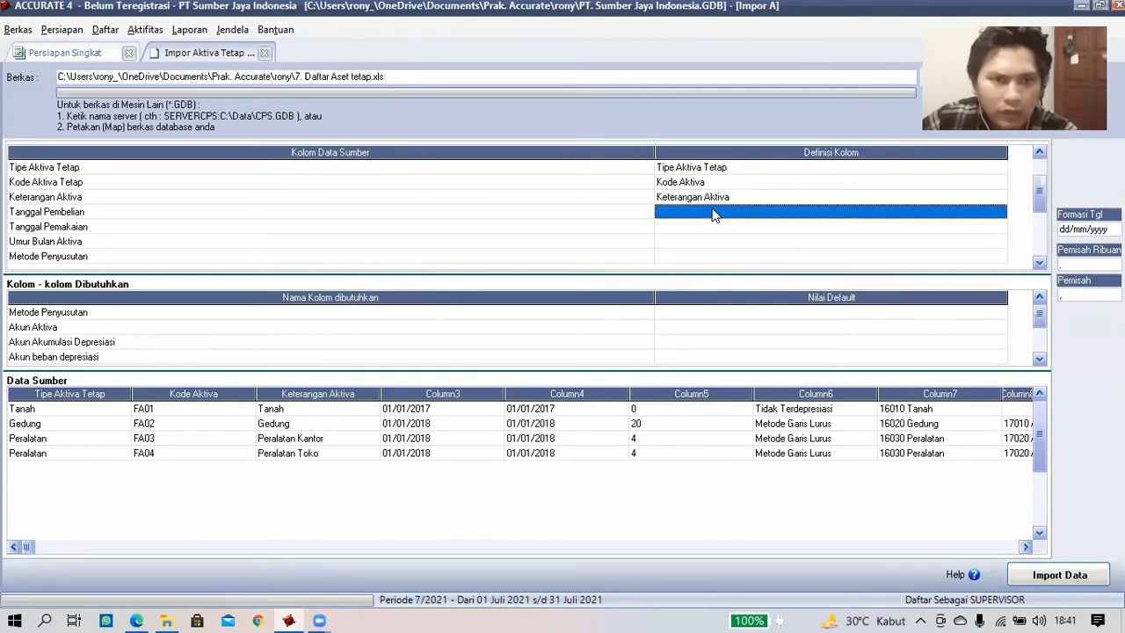
click(997, 213)
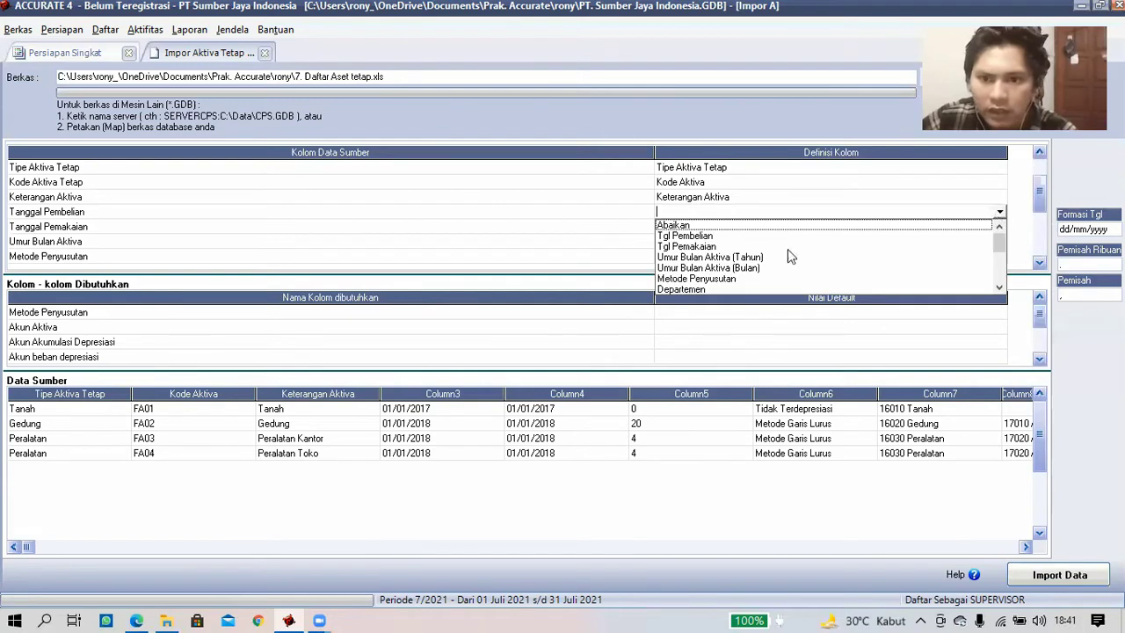
click(723, 236)
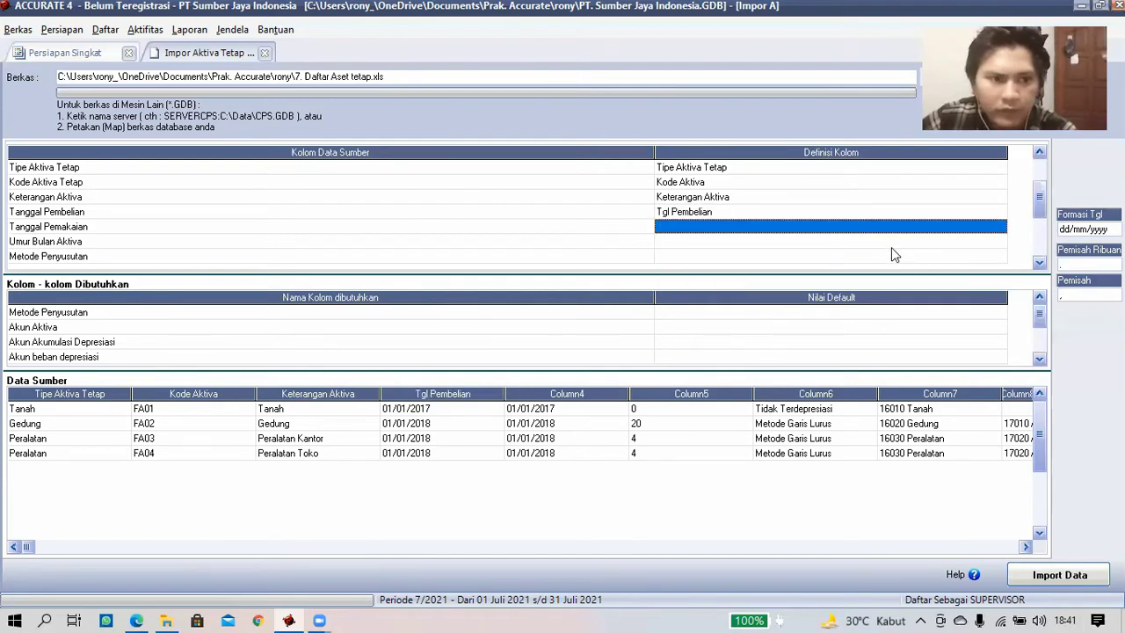
- Map the fifth and sixth columns to Tgl Pemakaian and Umur Bulan Aktiva (Tahun)
click(1002, 230)
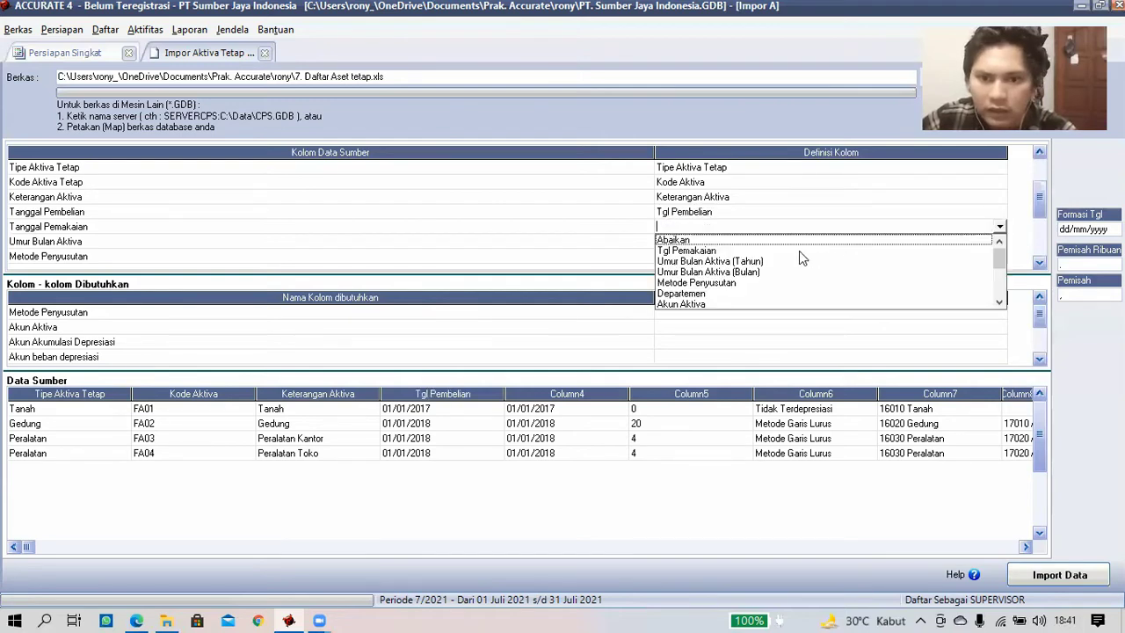
click(776, 248)
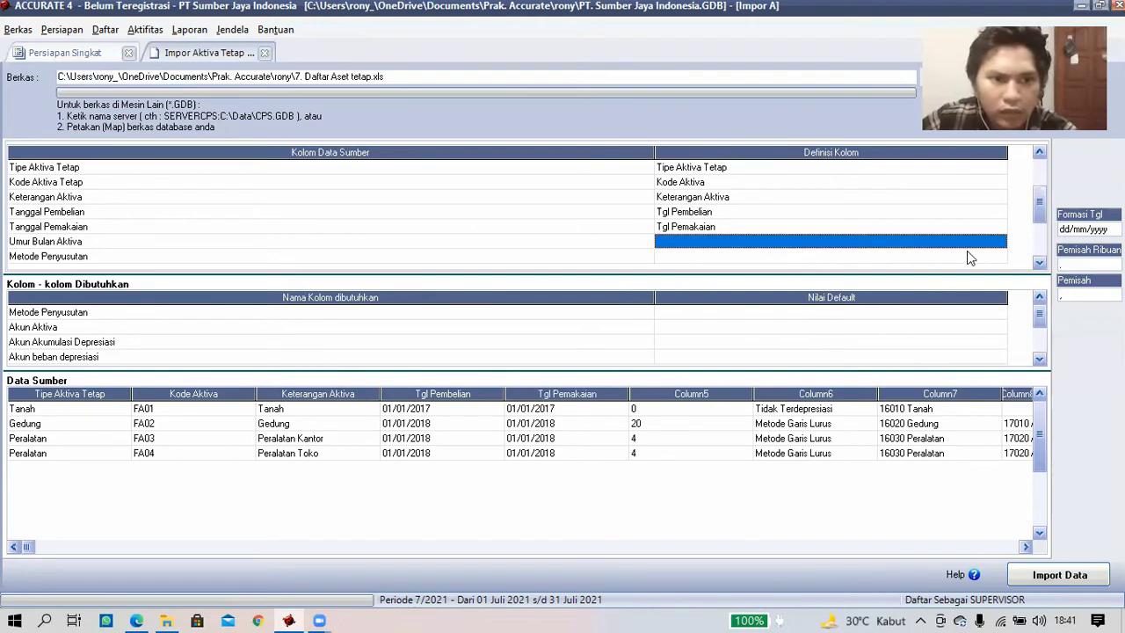
click(1002, 246)
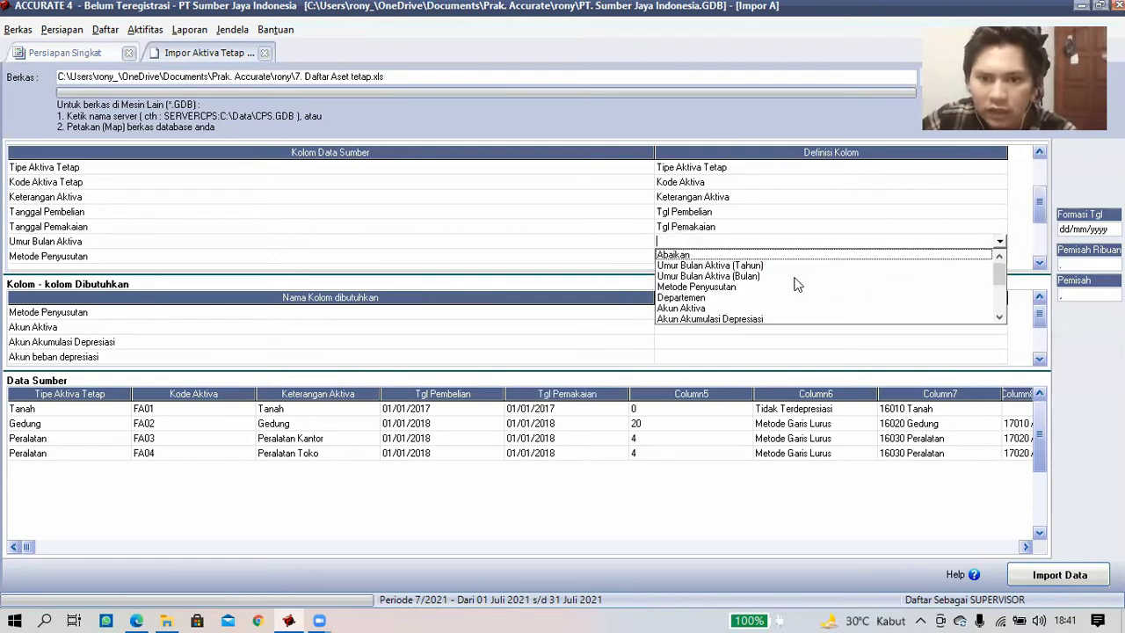
click(906, 268)
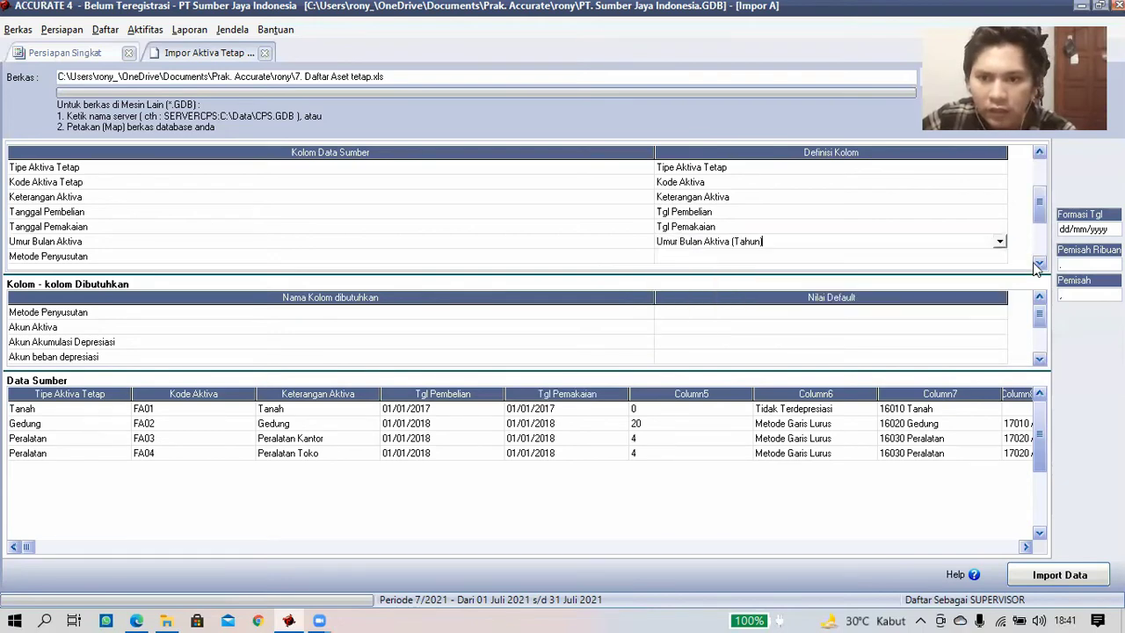
click(1039, 263)
scroll(808, 203, down, 2)
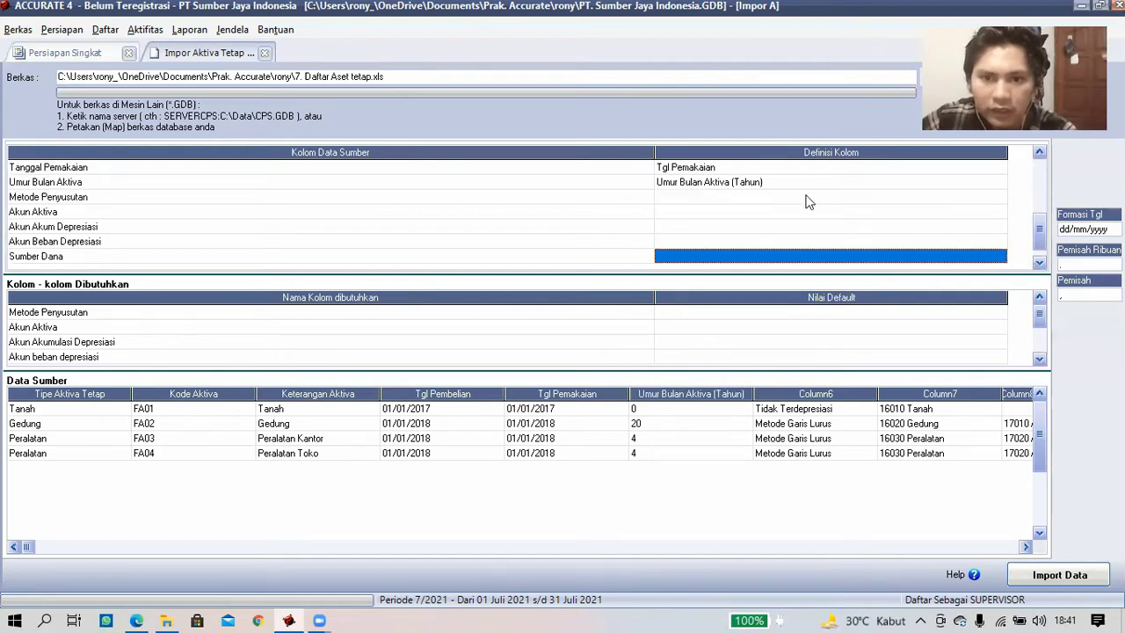
- Map the depreciation column to Metode Penyusutan, matching Tidak terdepresiasi and Metode Garis Lurus
click(898, 197)
click(1002, 200)
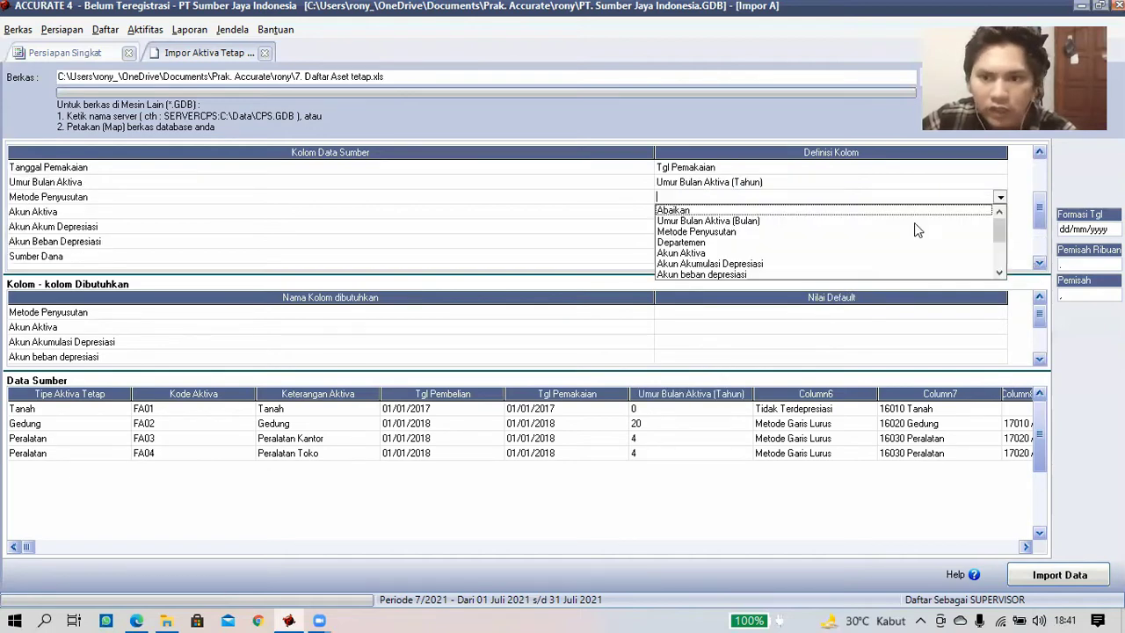
click(715, 233)
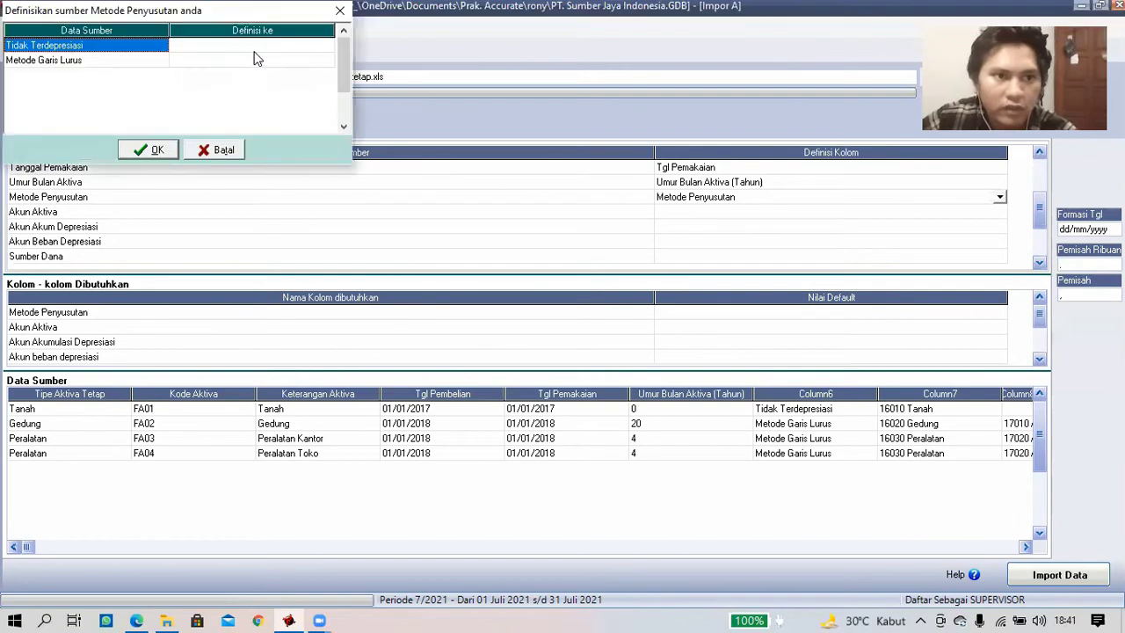
click(323, 50)
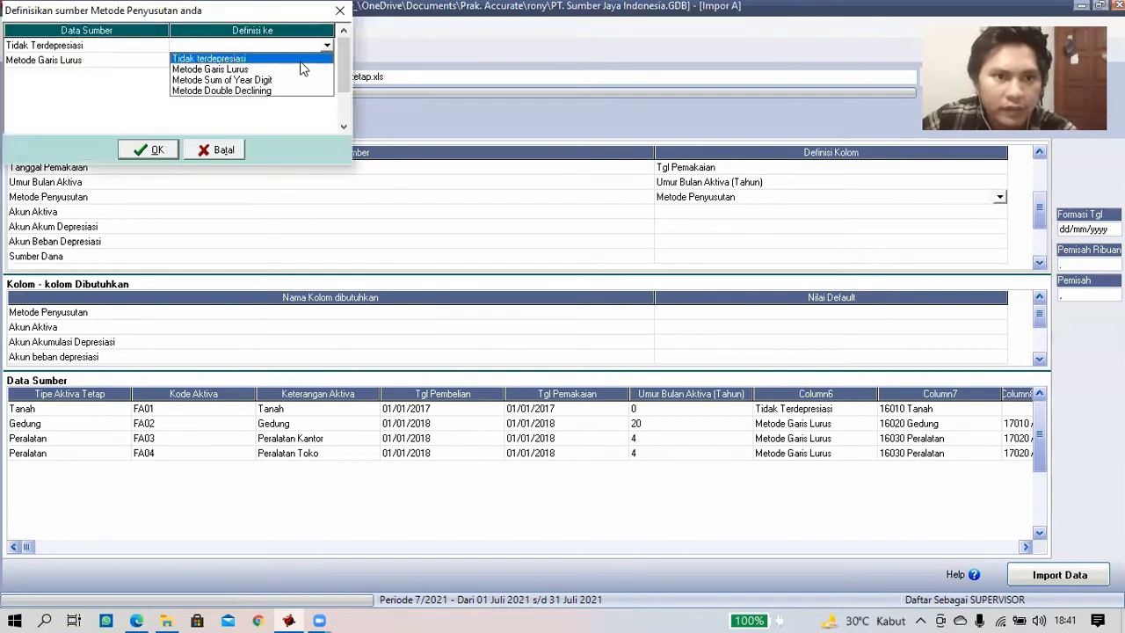
click(330, 59)
click(326, 61)
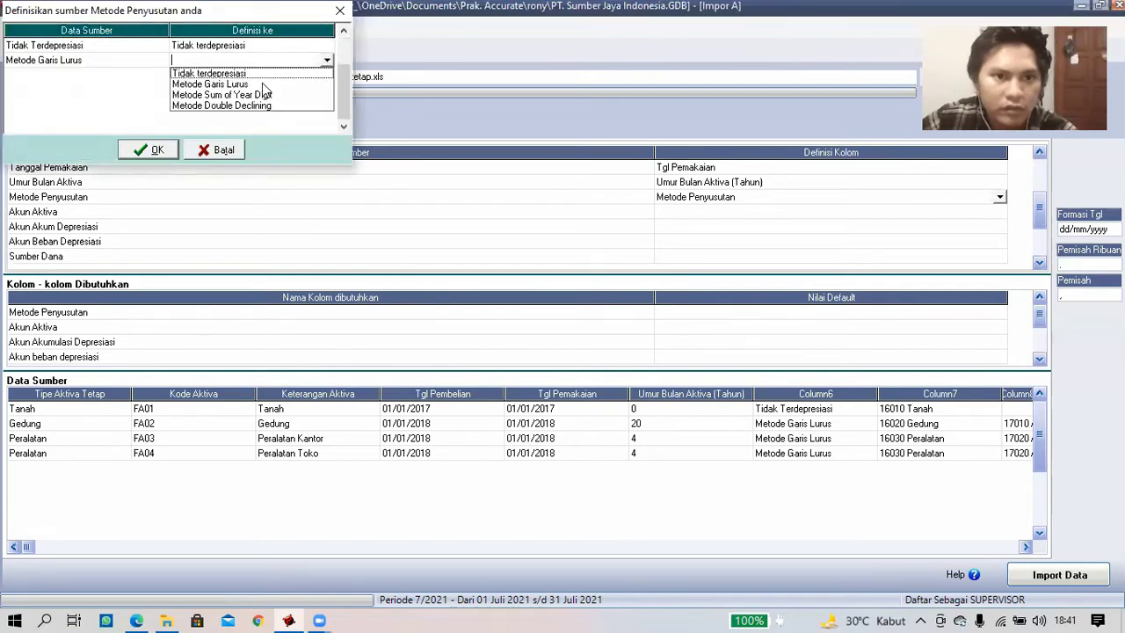
click(253, 85)
click(148, 150)
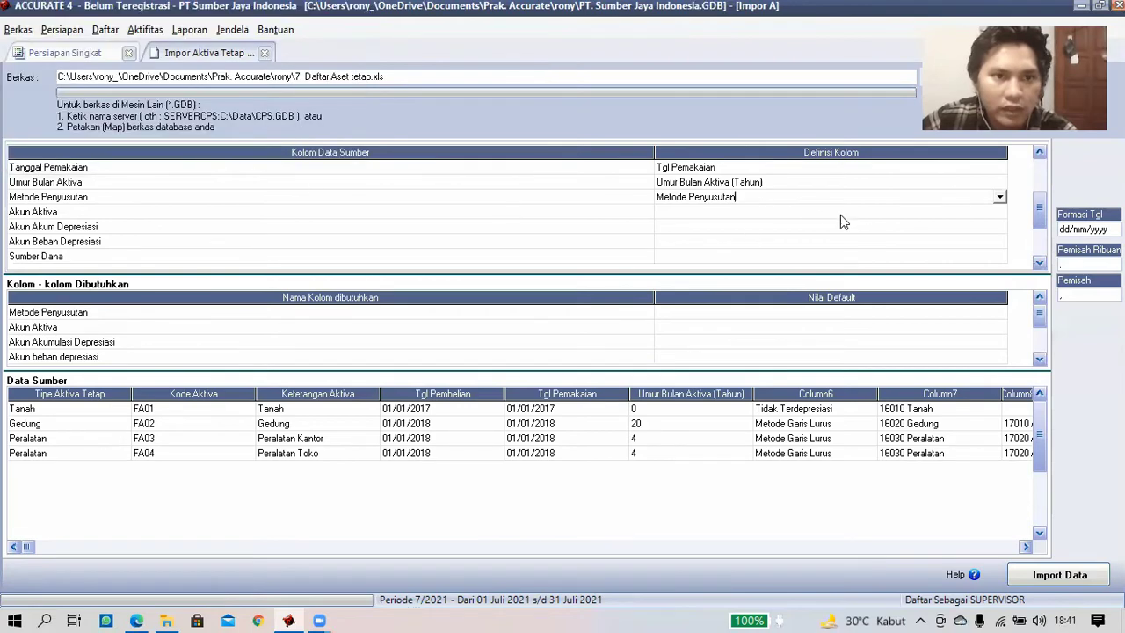
click(812, 211)
click(991, 214)
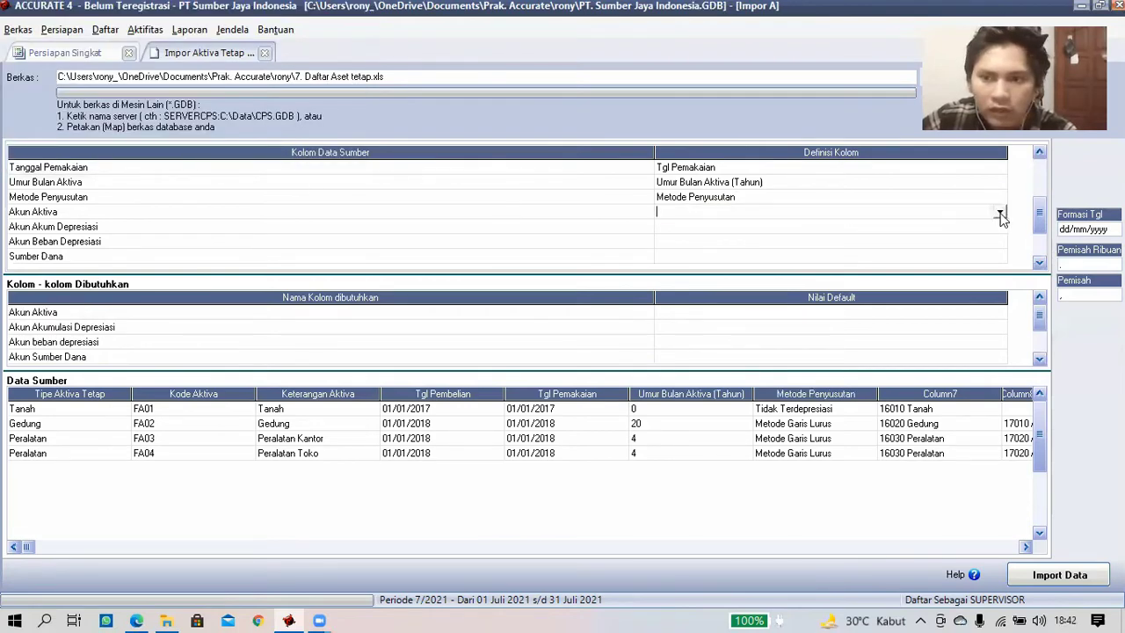
- Define the column as Akun Aktiva, linking 16010 Tanah, 16020 Gedung and 16030 Peralatan to their accounts
click(692, 258)
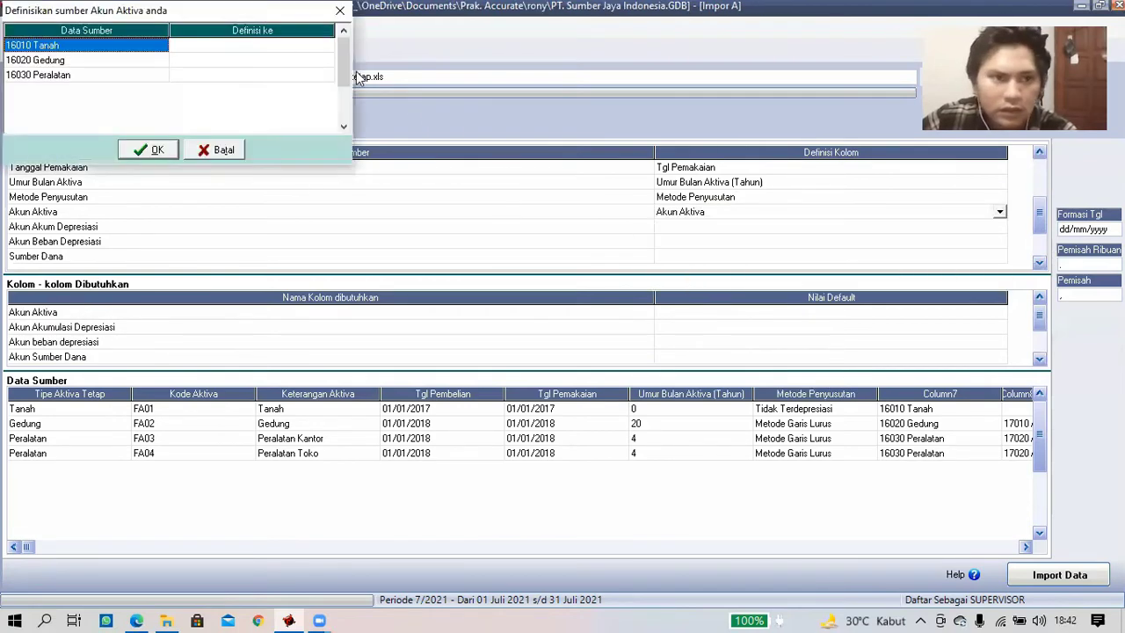
click(327, 45)
click(326, 49)
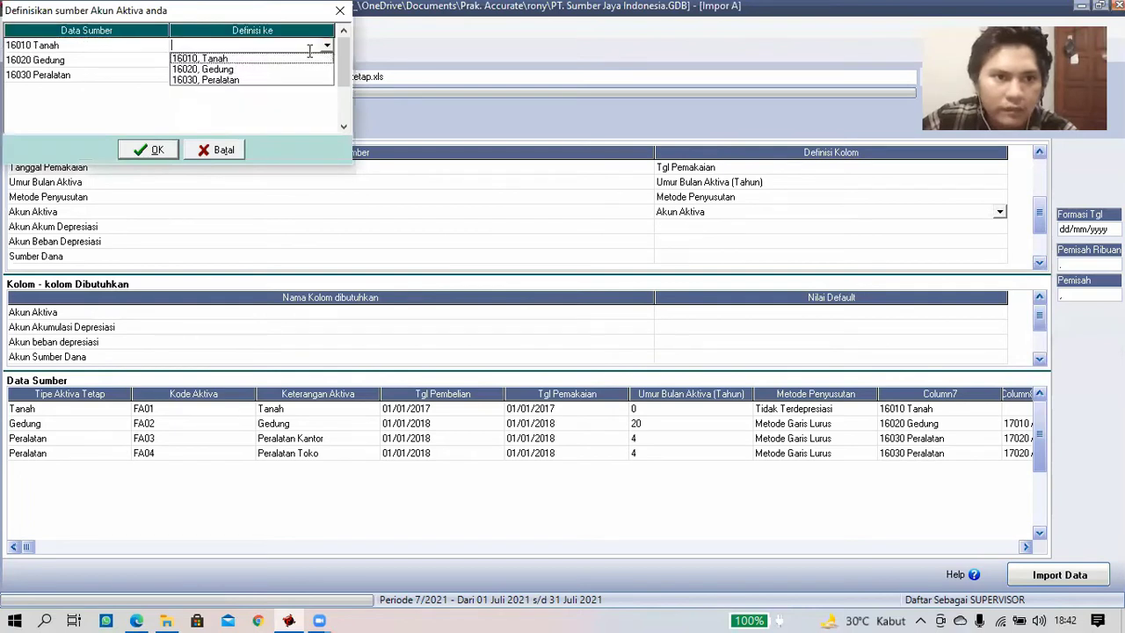
click(300, 59)
click(326, 61)
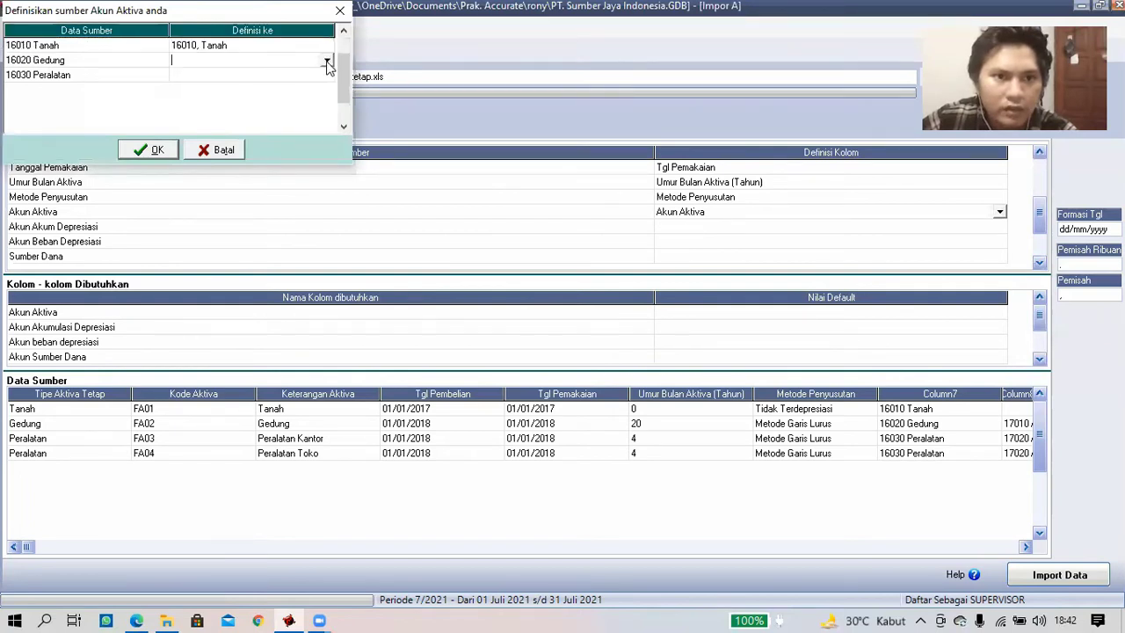
click(327, 64)
click(276, 83)
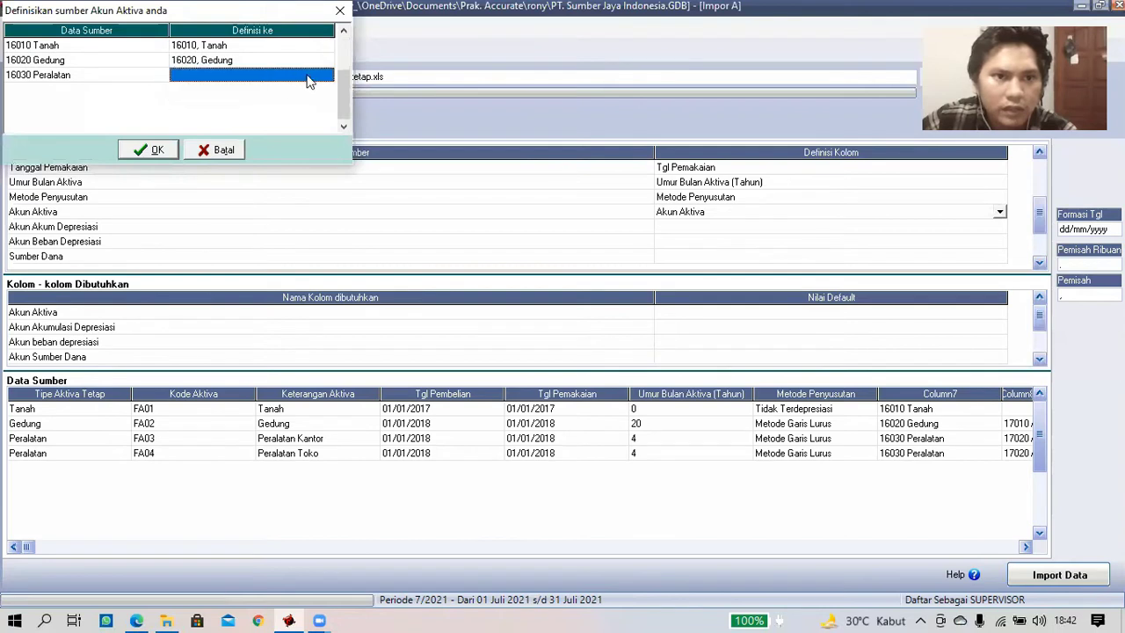
click(327, 77)
click(237, 103)
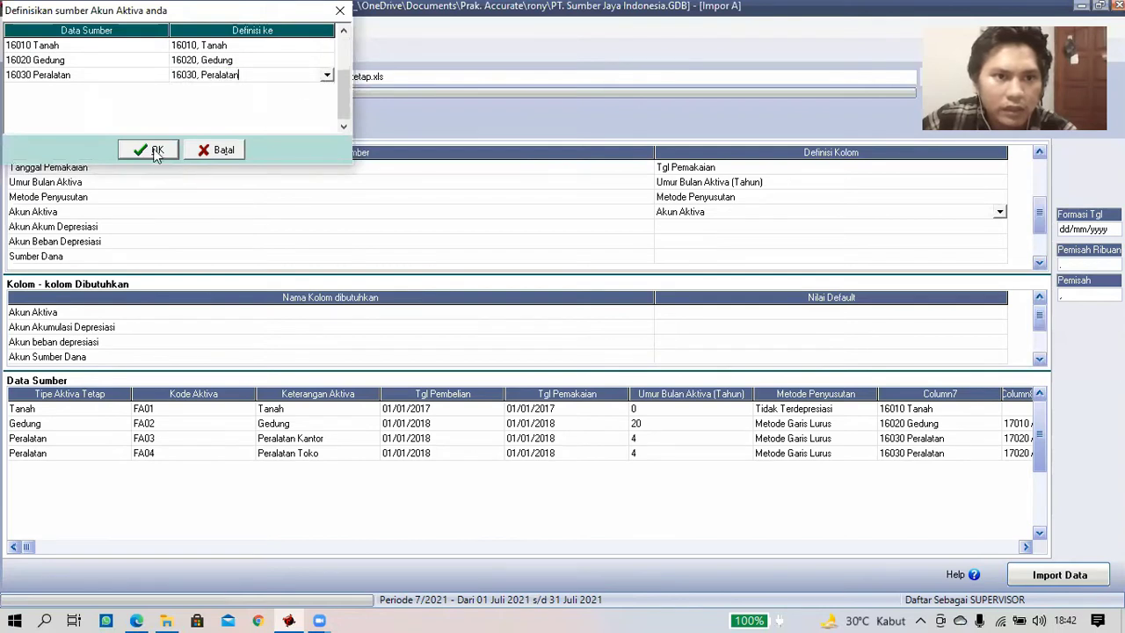
key(Return)
- Define Akun Akumulasi Depresiasi, linking 17010 to Akum Penyust Gedung and 17020 to Akum Penyust Peralatan
click(953, 231)
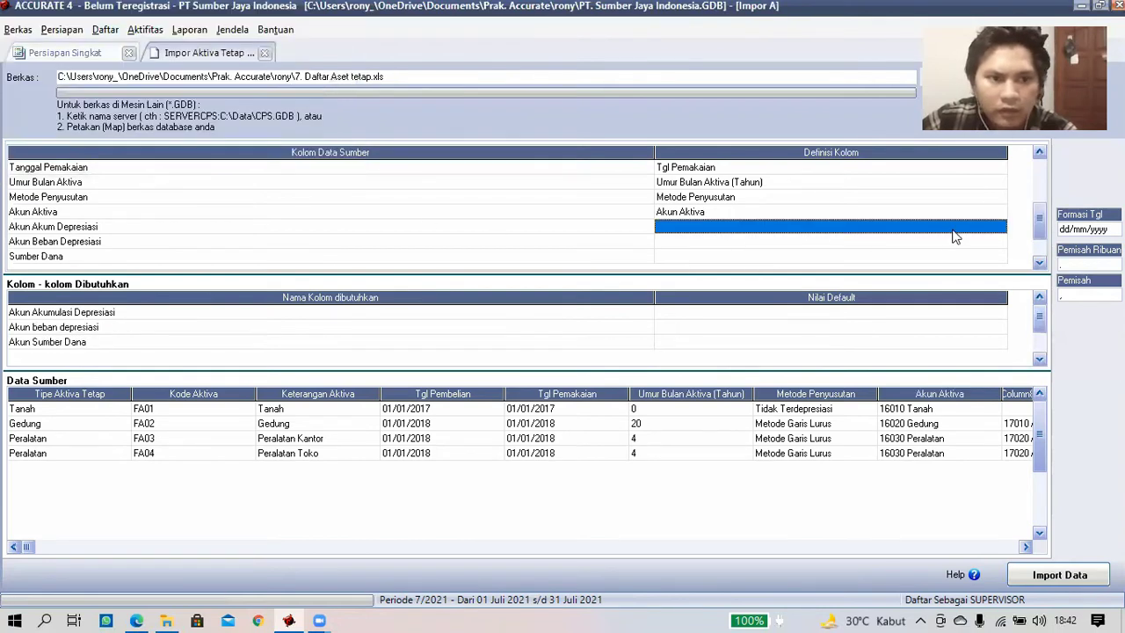
click(1005, 233)
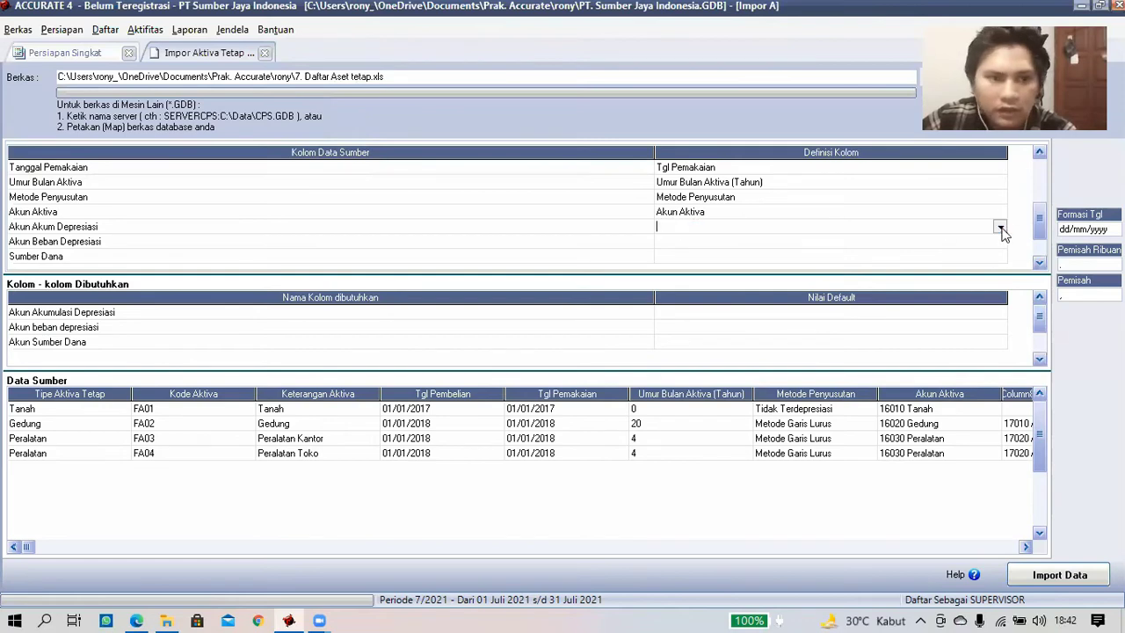
click(735, 270)
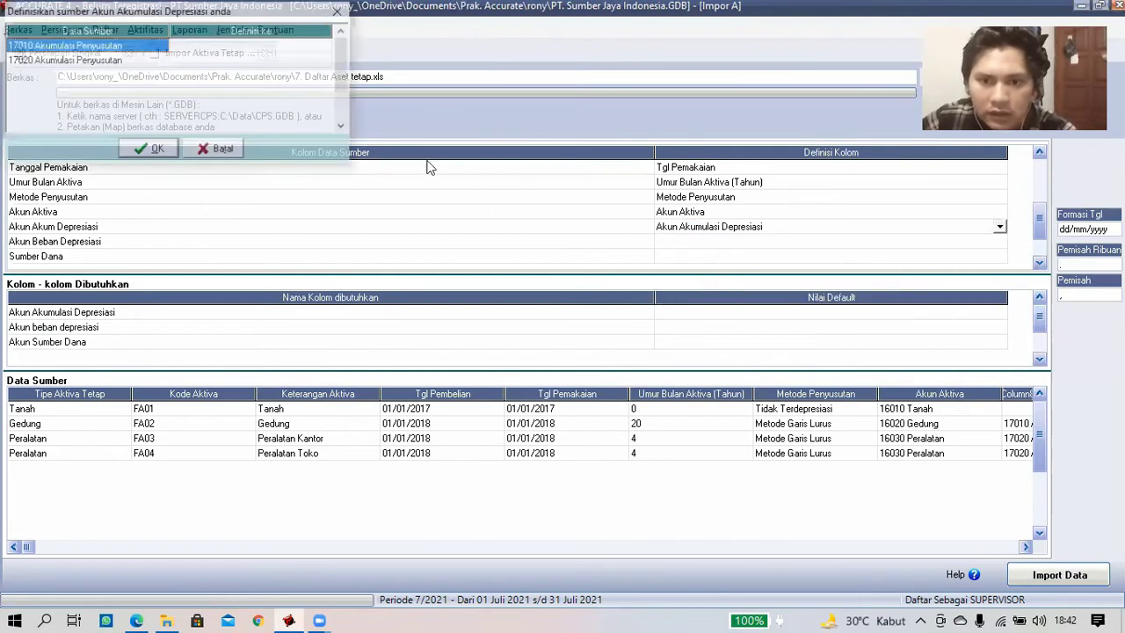
click(321, 47)
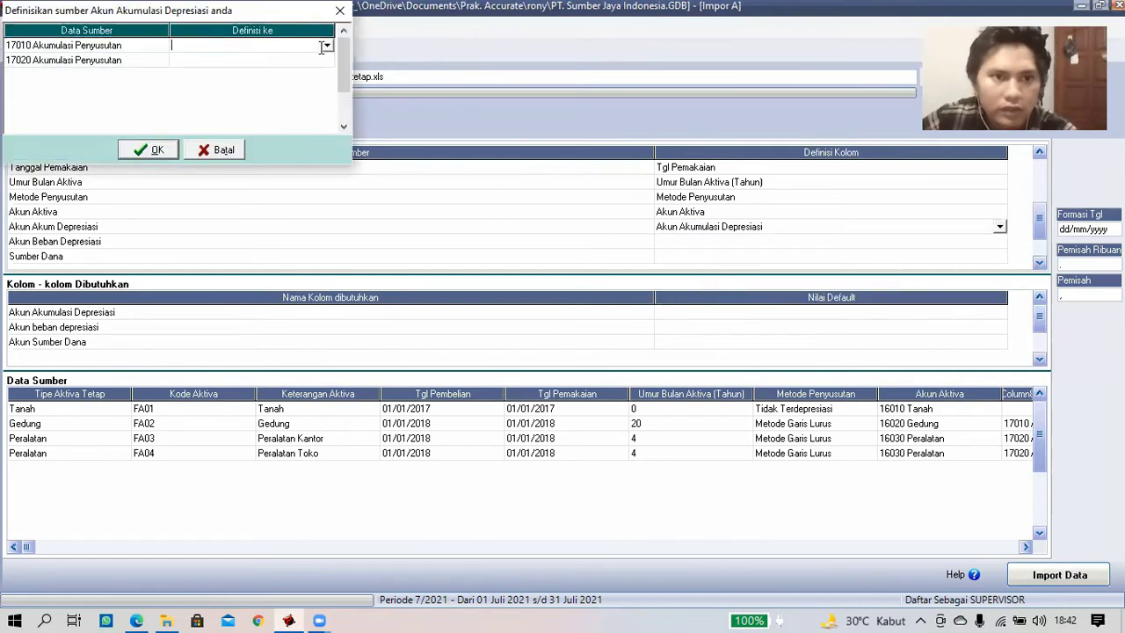
click(326, 46)
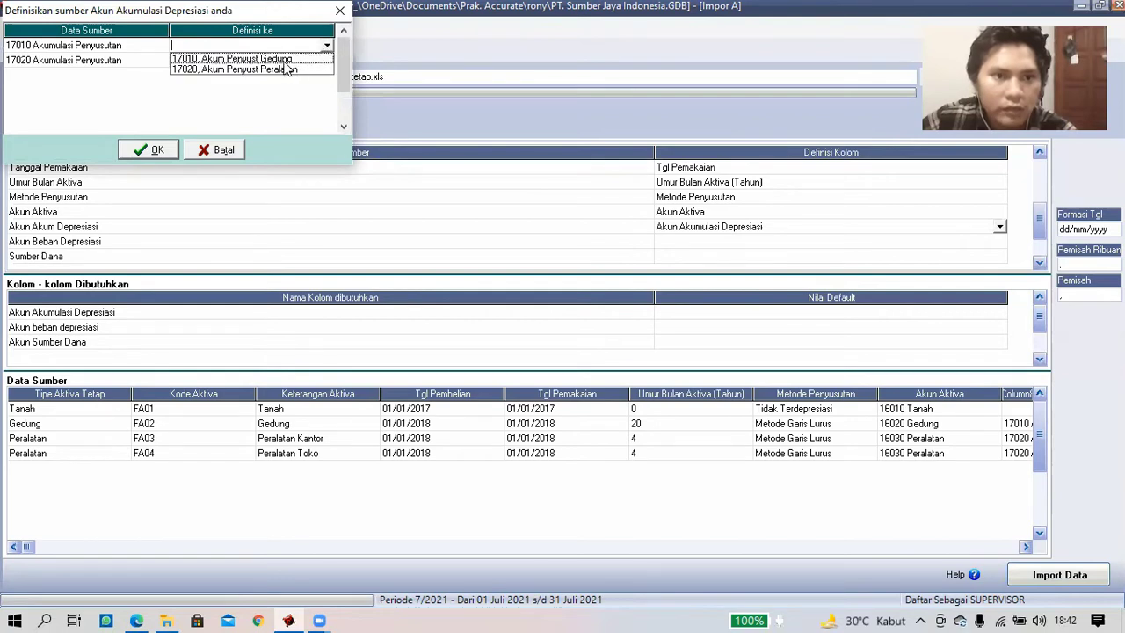
click(288, 58)
click(327, 59)
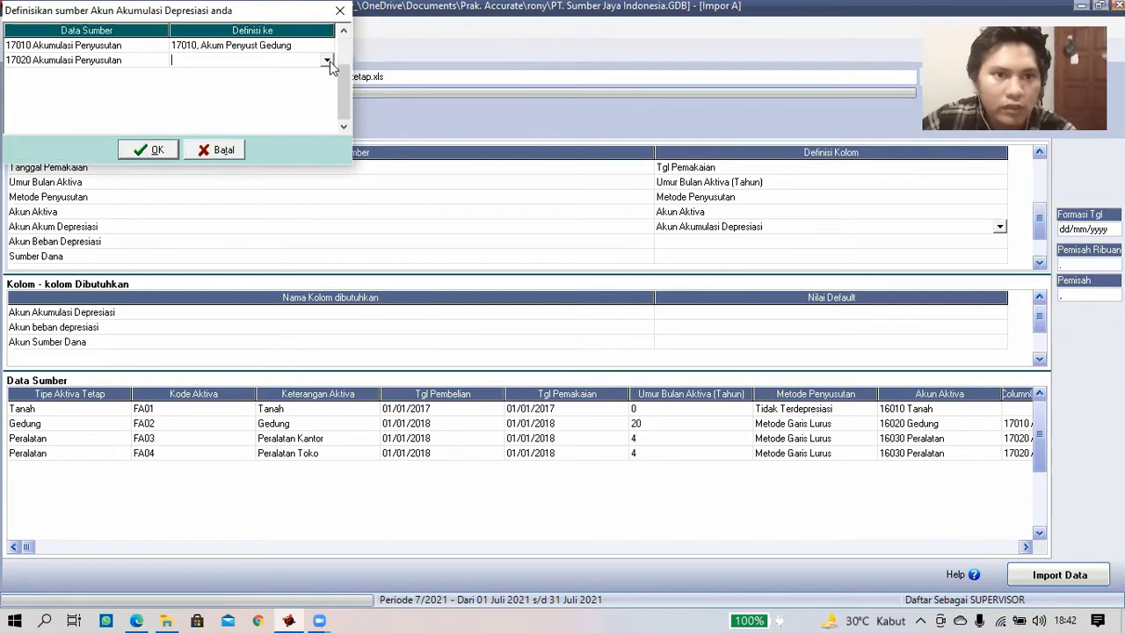
click(327, 60)
click(298, 86)
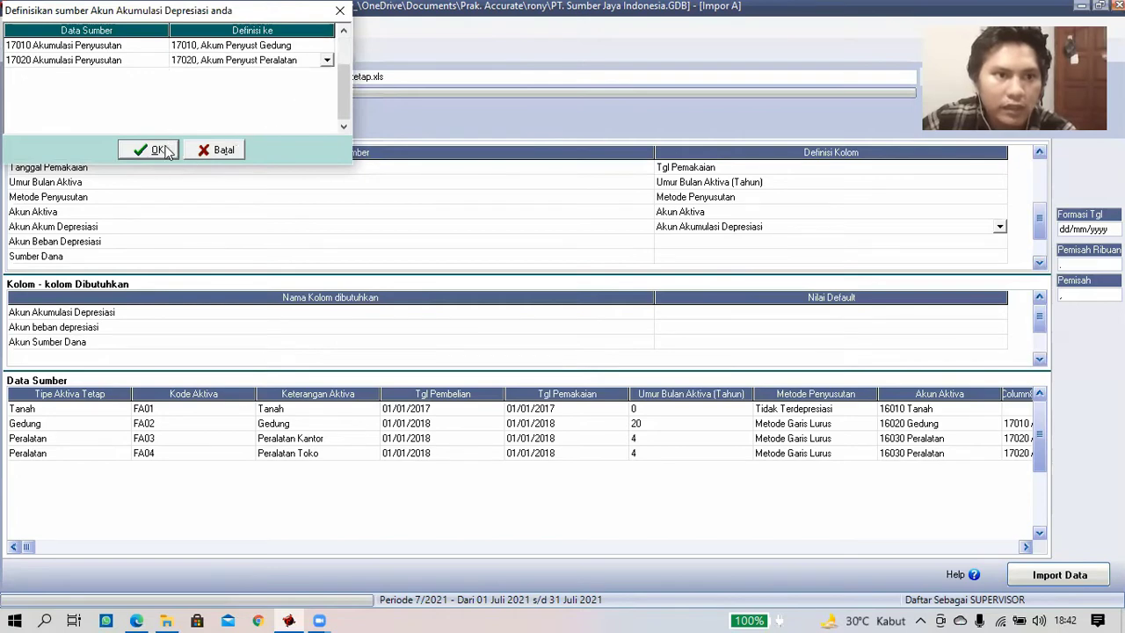
key(Return)
click(694, 243)
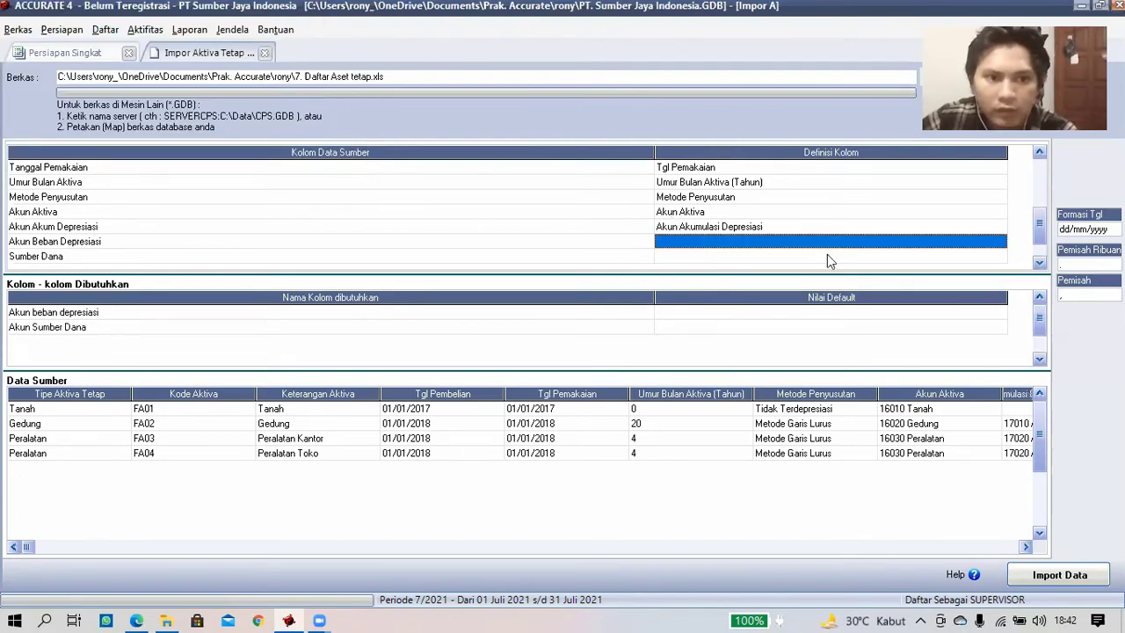
- Define Akun beban depresiasi, linking 62010 and 62020 to Beban Penyusutan Gedung and Peralatan
click(997, 243)
click(999, 243)
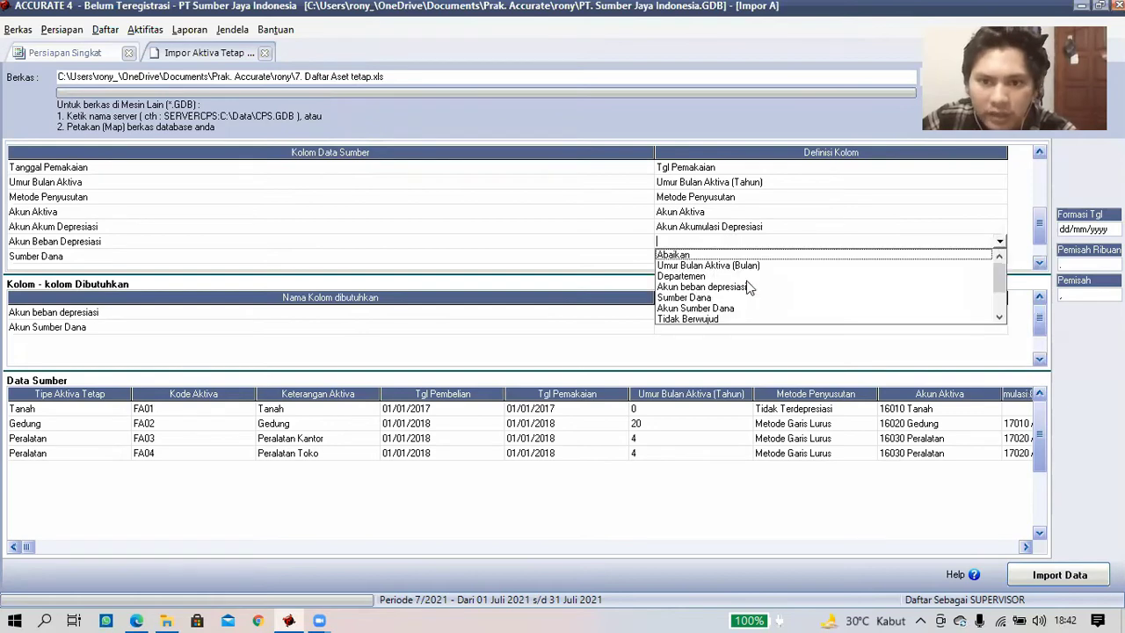
key(Return)
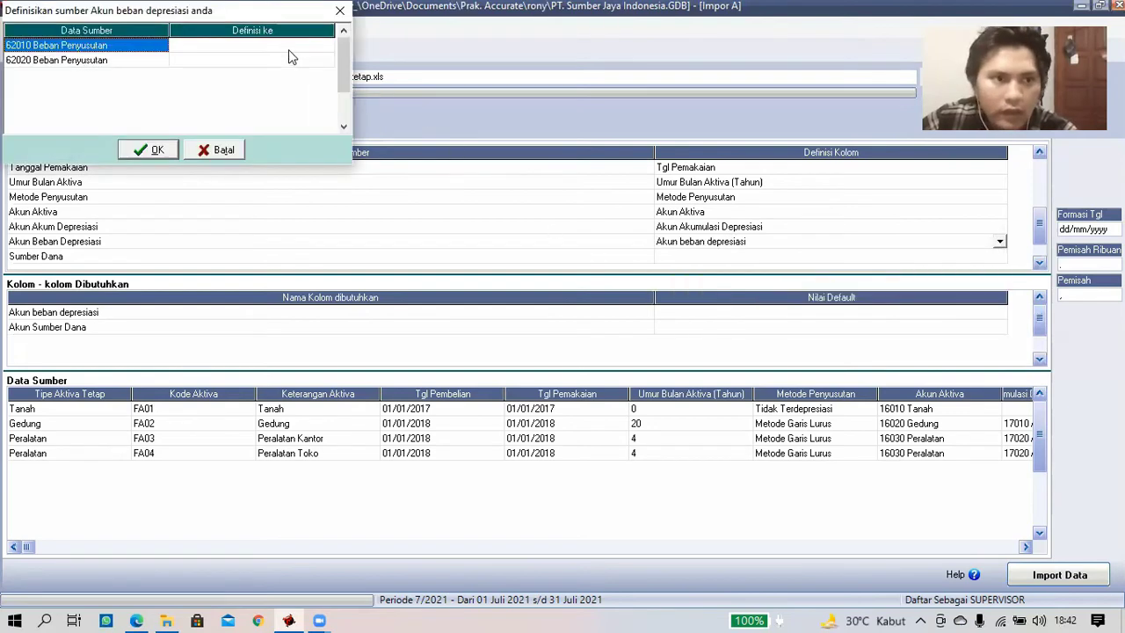
click(326, 49)
click(326, 49)
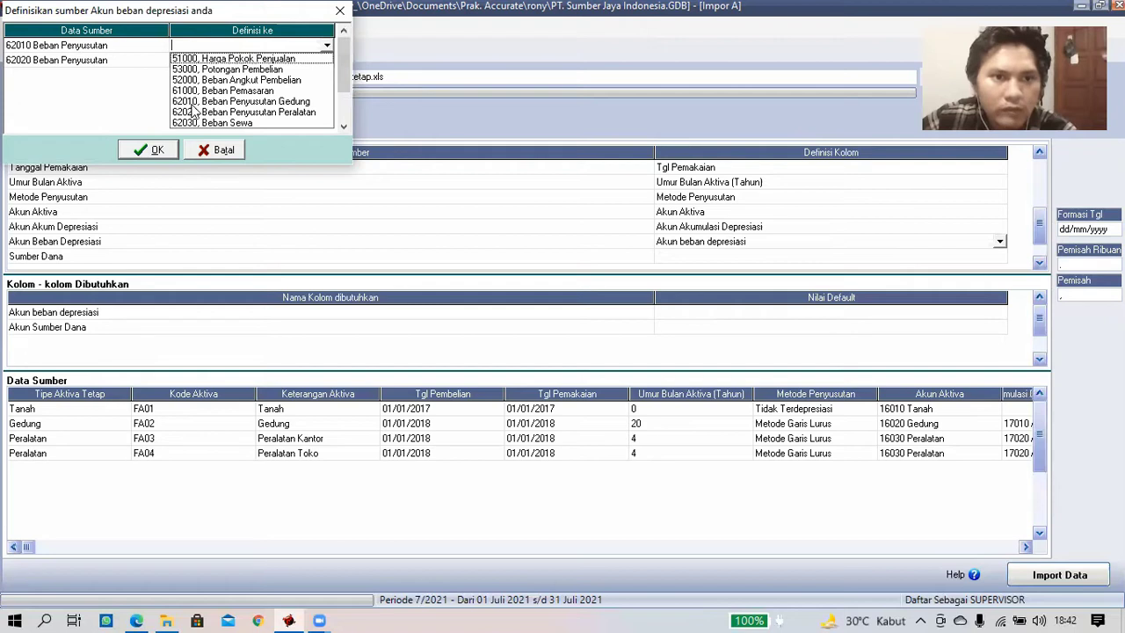
click(241, 102)
click(327, 61)
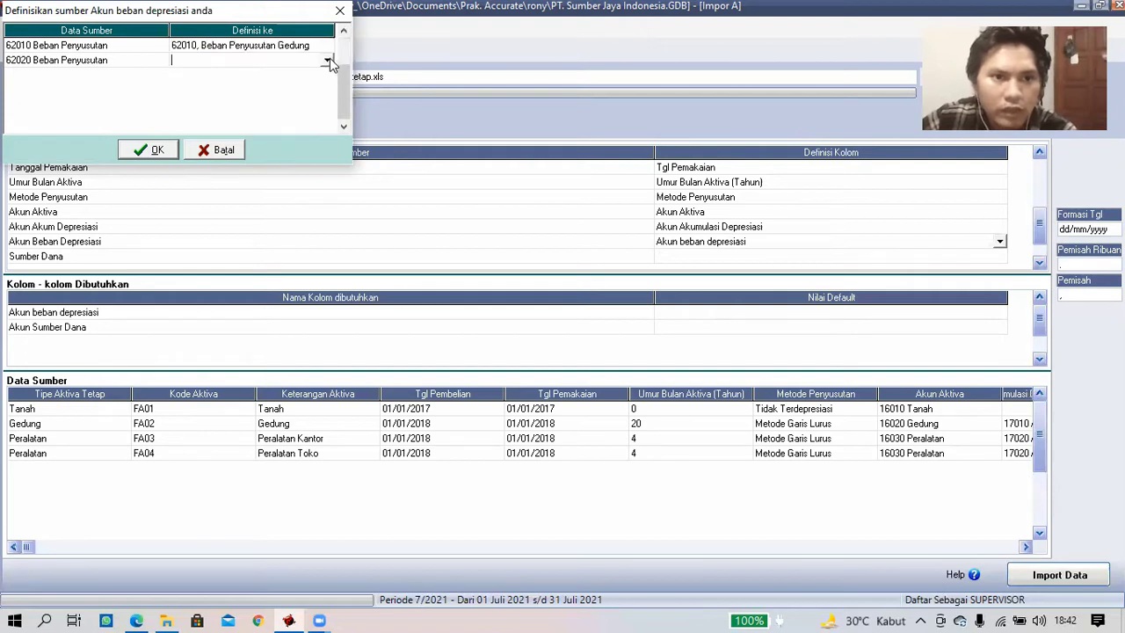
click(267, 128)
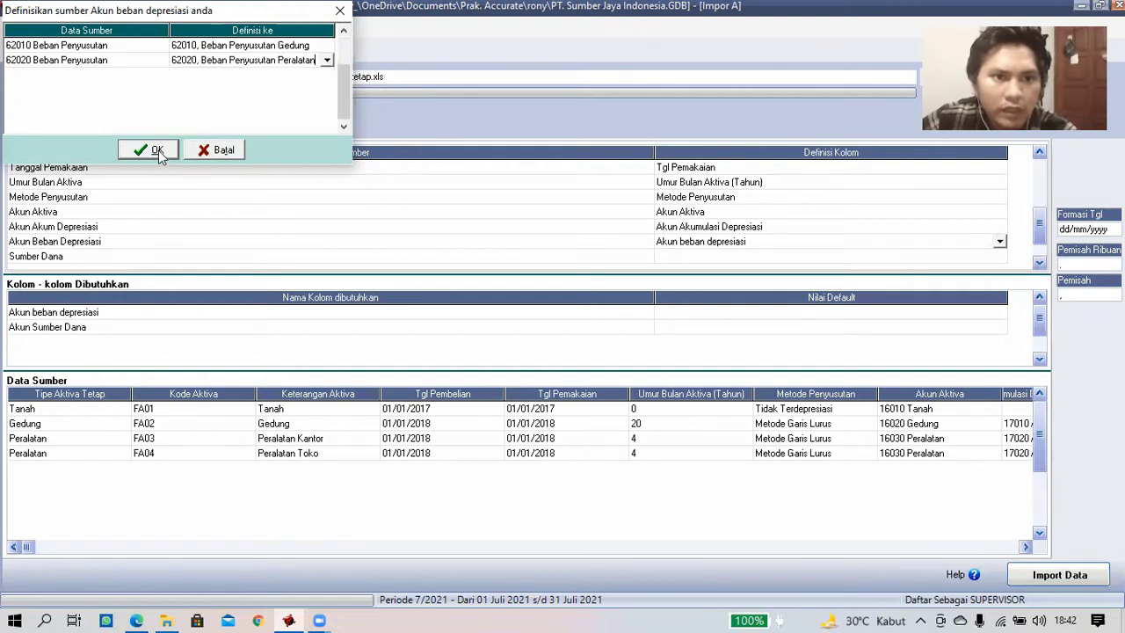
click(155, 151)
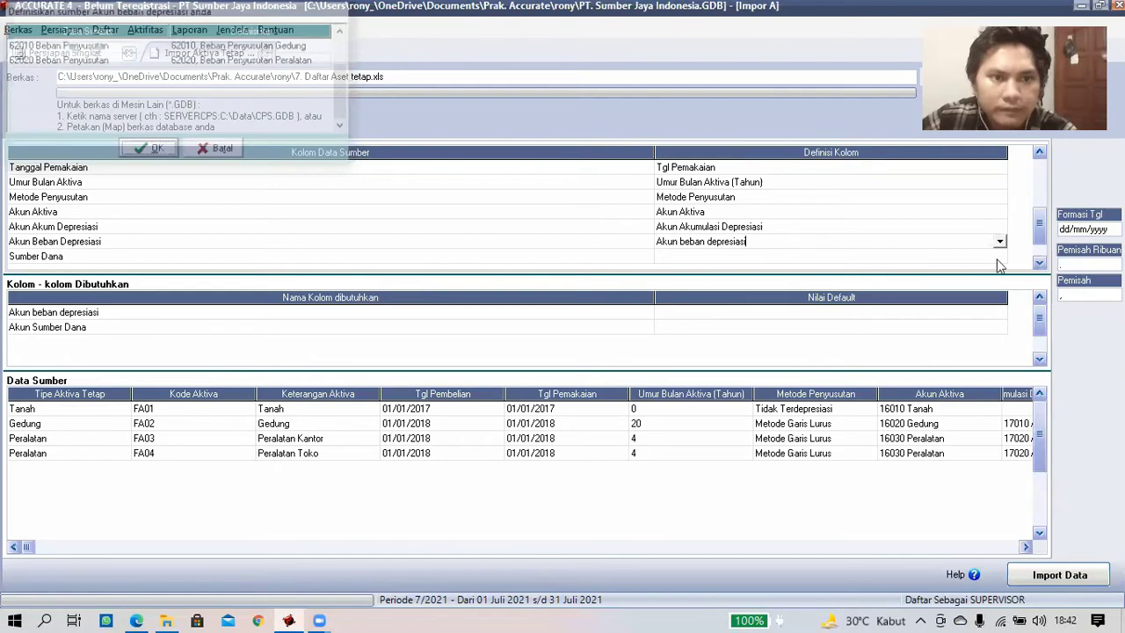
click(1042, 266)
click(794, 230)
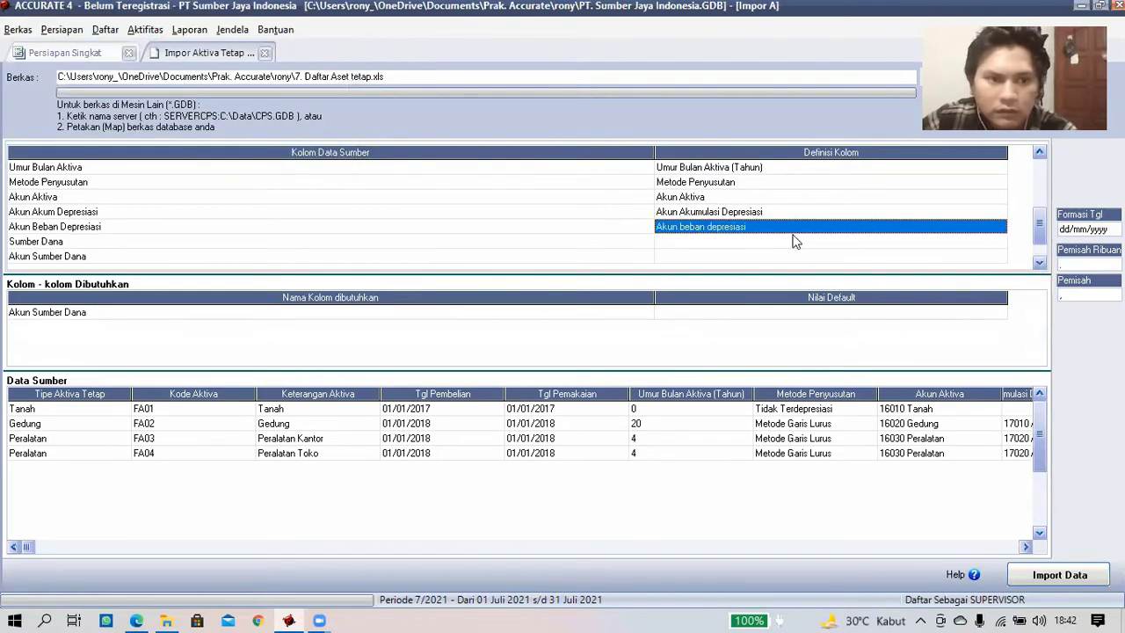
- Define the remaining columns as Sumber Dana and Akun Sumber Dana
click(937, 243)
click(998, 246)
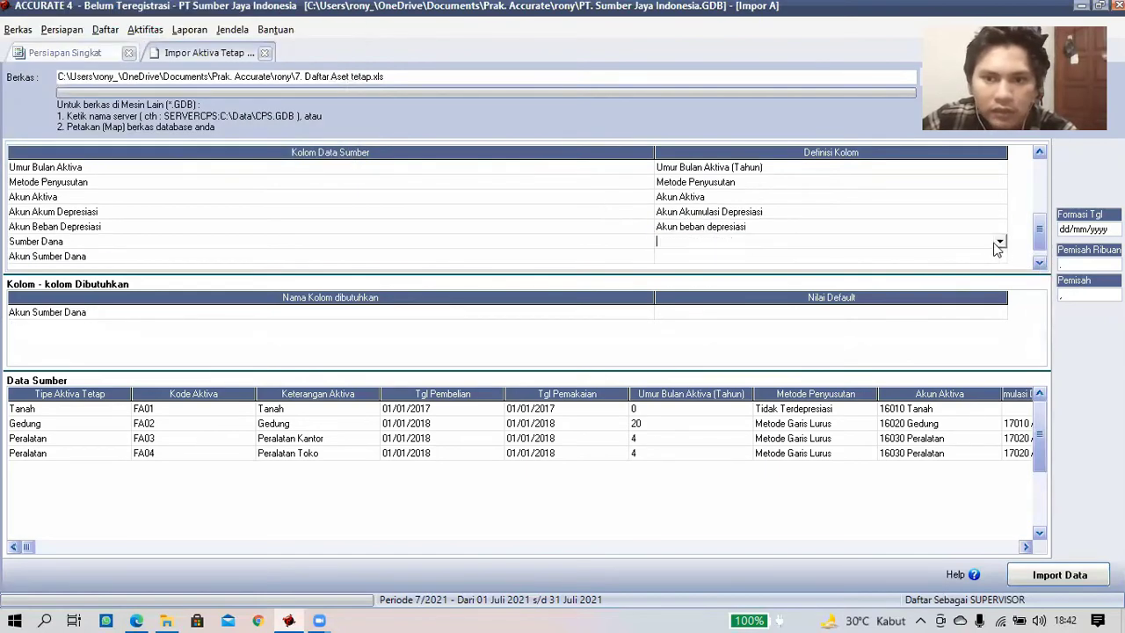
click(696, 287)
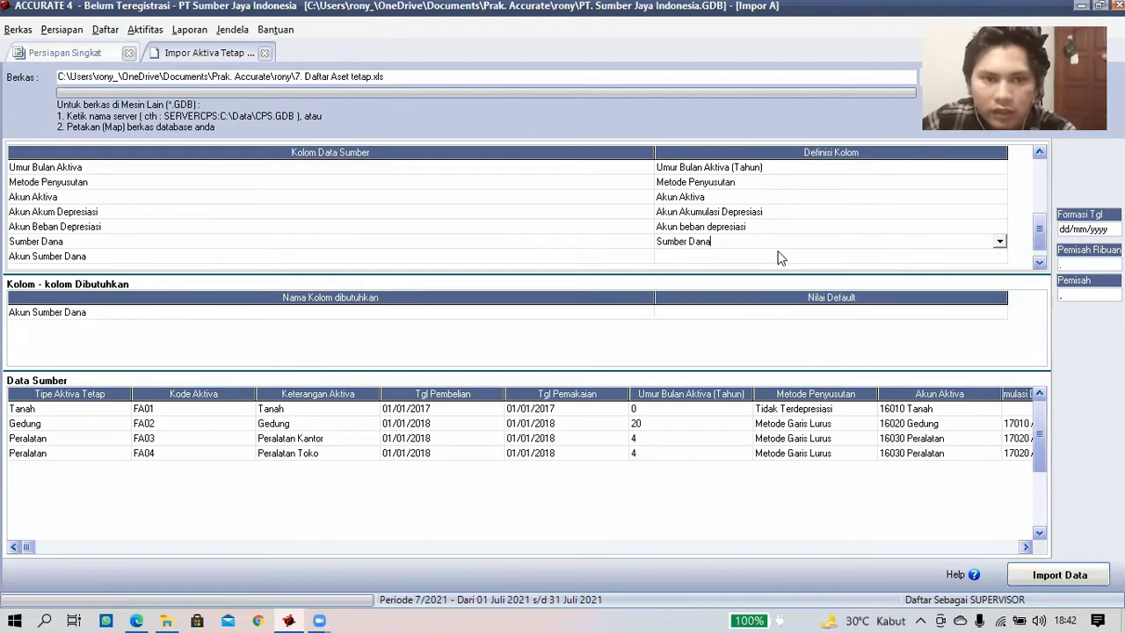
click(999, 258)
click(999, 256)
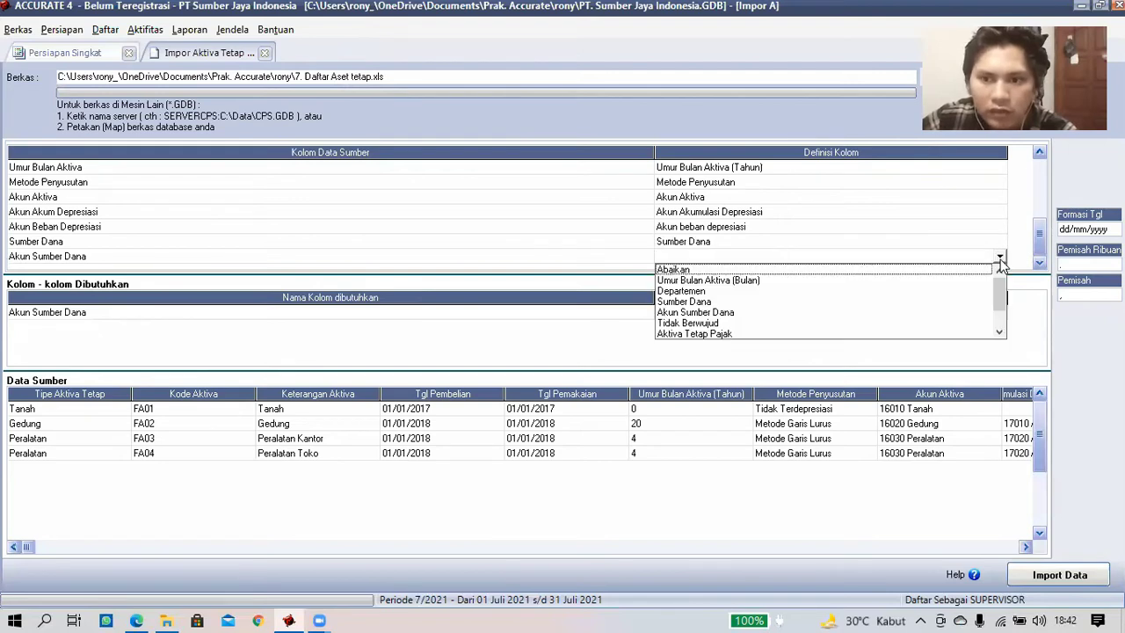
click(741, 311)
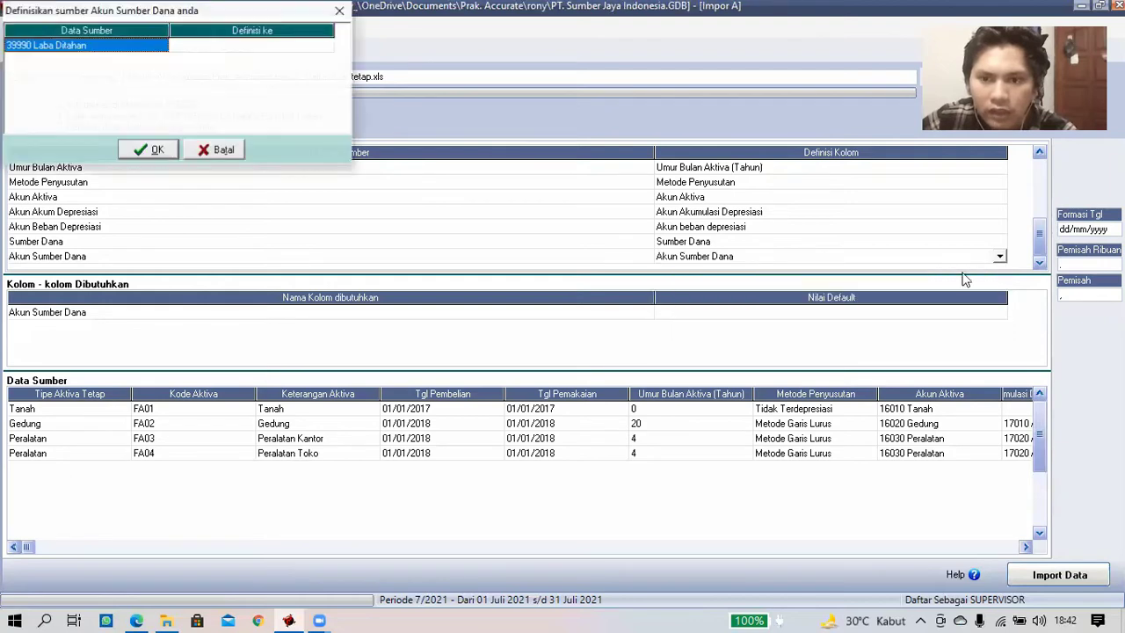
- Link the 39990 Laba Ditahan value to account 39990, Laba Ditahan
click(322, 46)
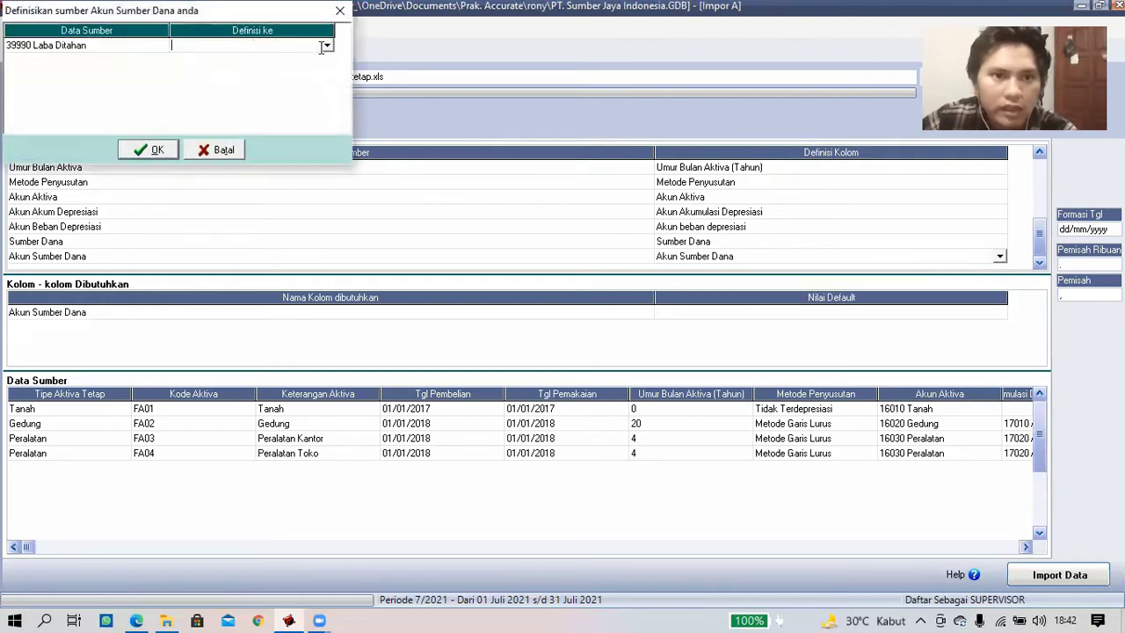
click(326, 47)
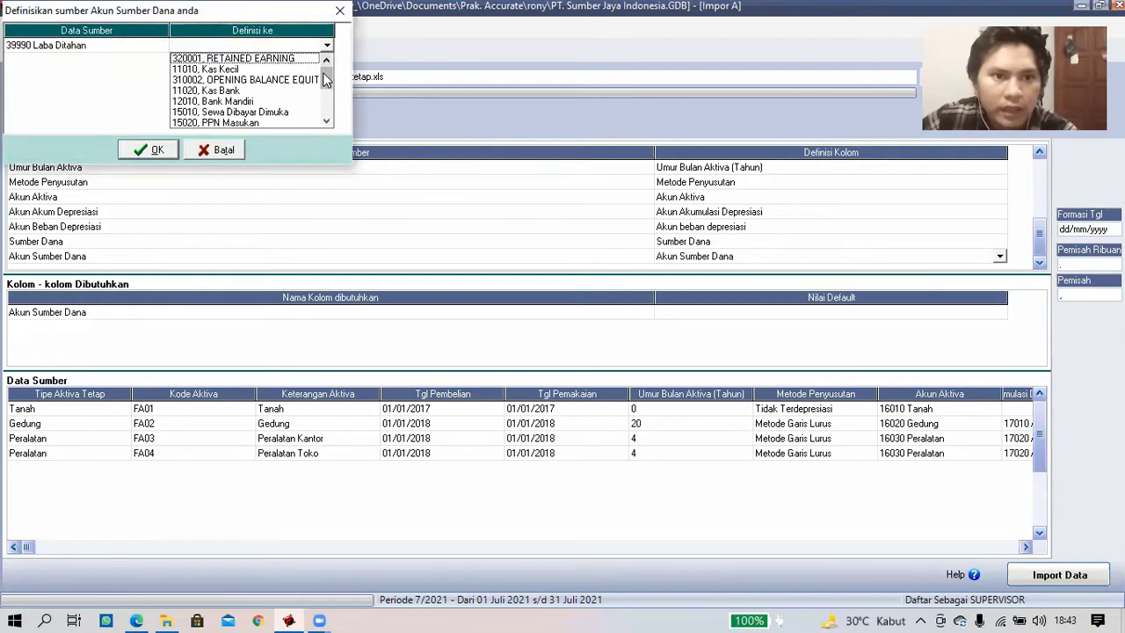
drag(326, 84, 324, 104)
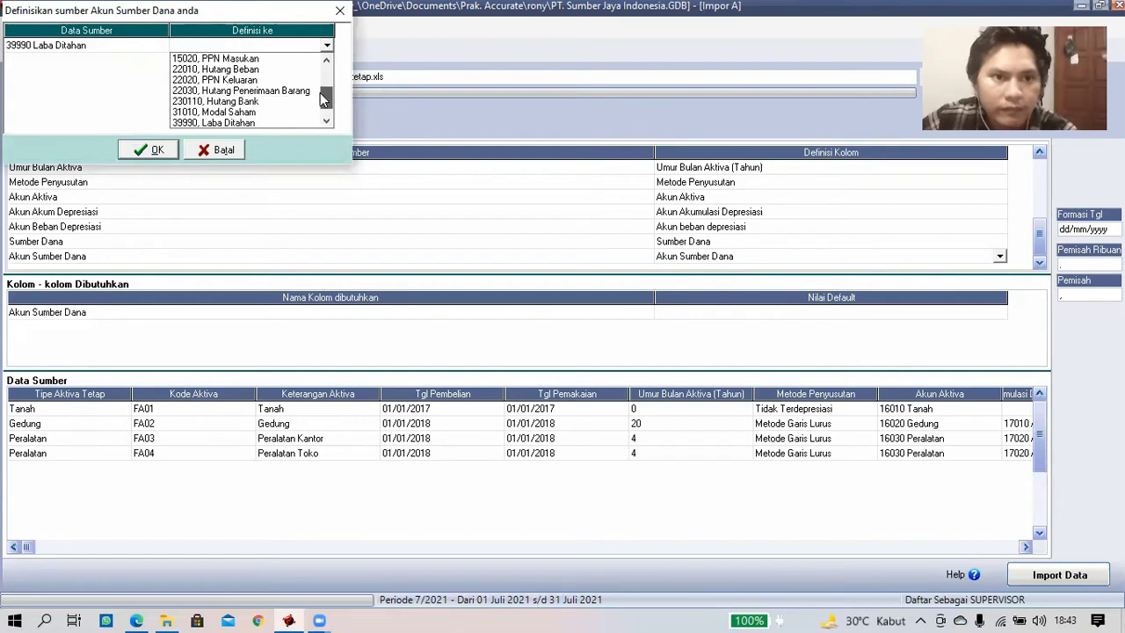
click(158, 150)
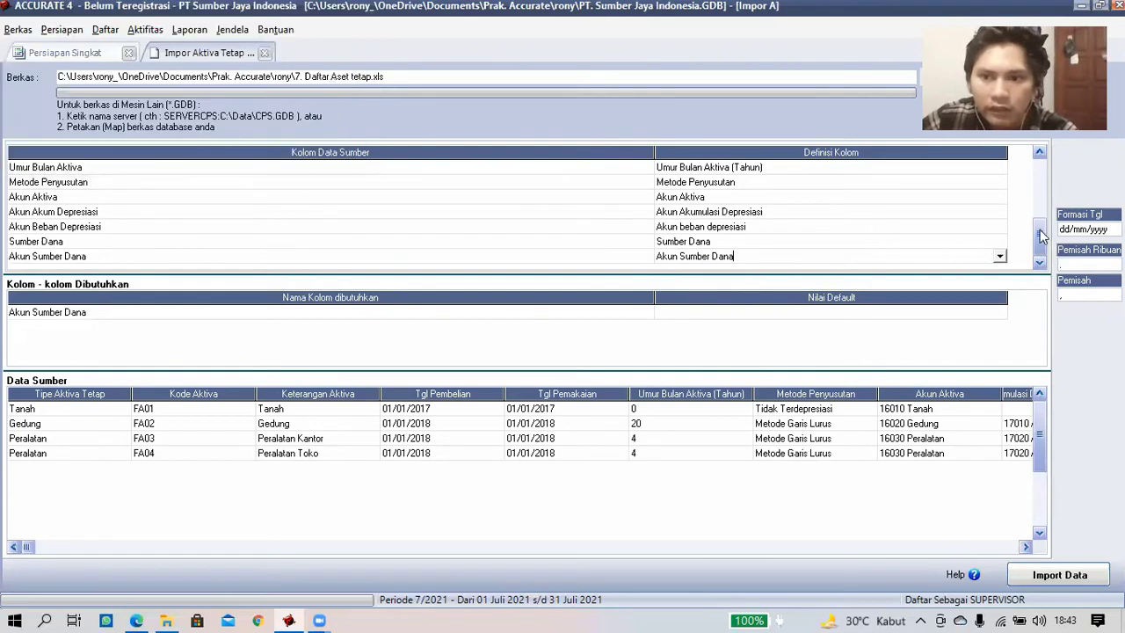
drag(1039, 229, 1041, 173)
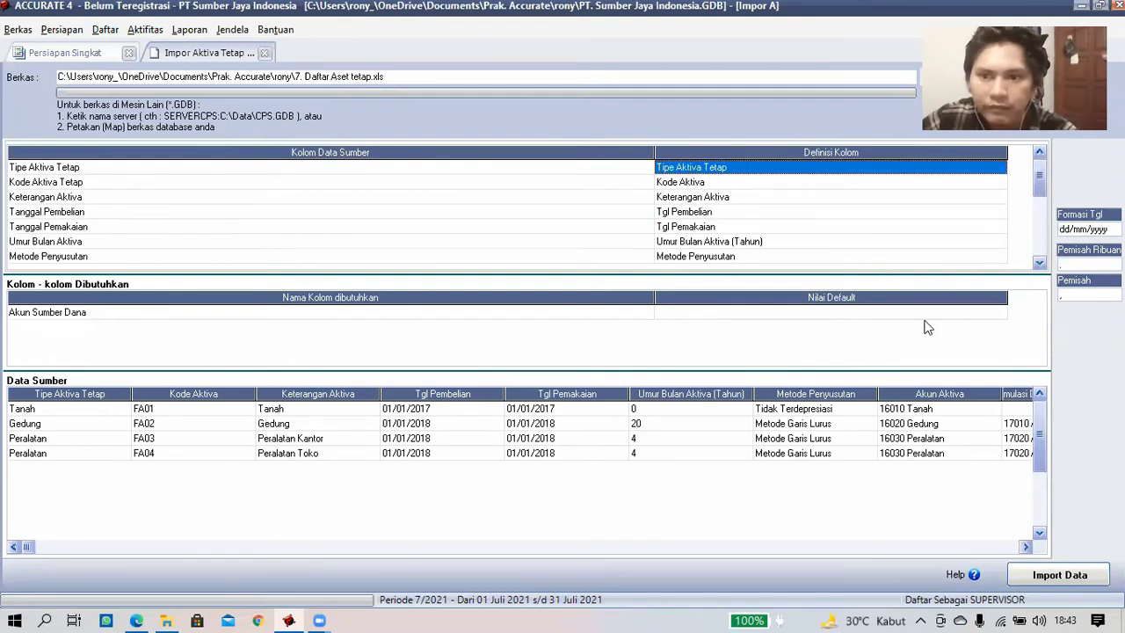
click(907, 318)
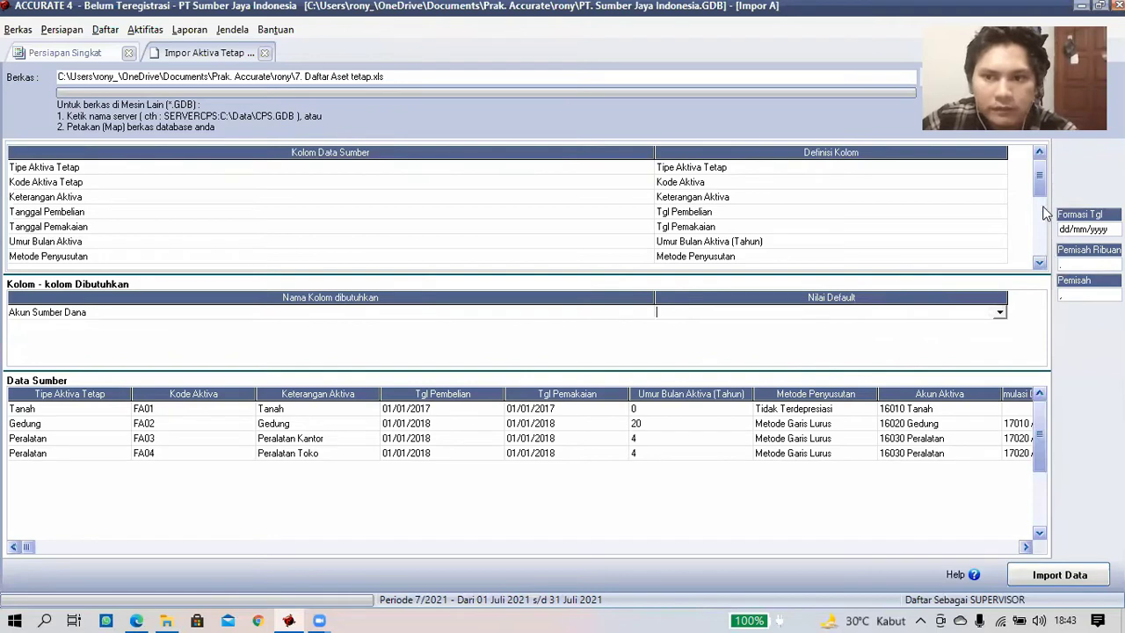
- Re-map the column to Akun Sumber Dana with Laba Ditahan, then import the four fixed assets
click(1042, 232)
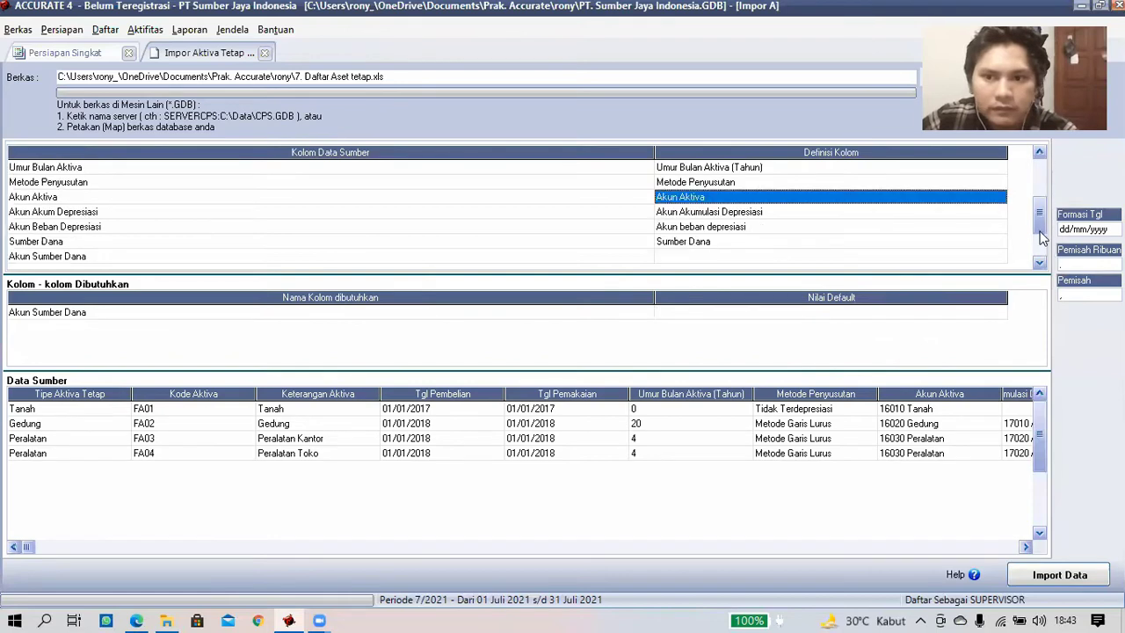
click(854, 257)
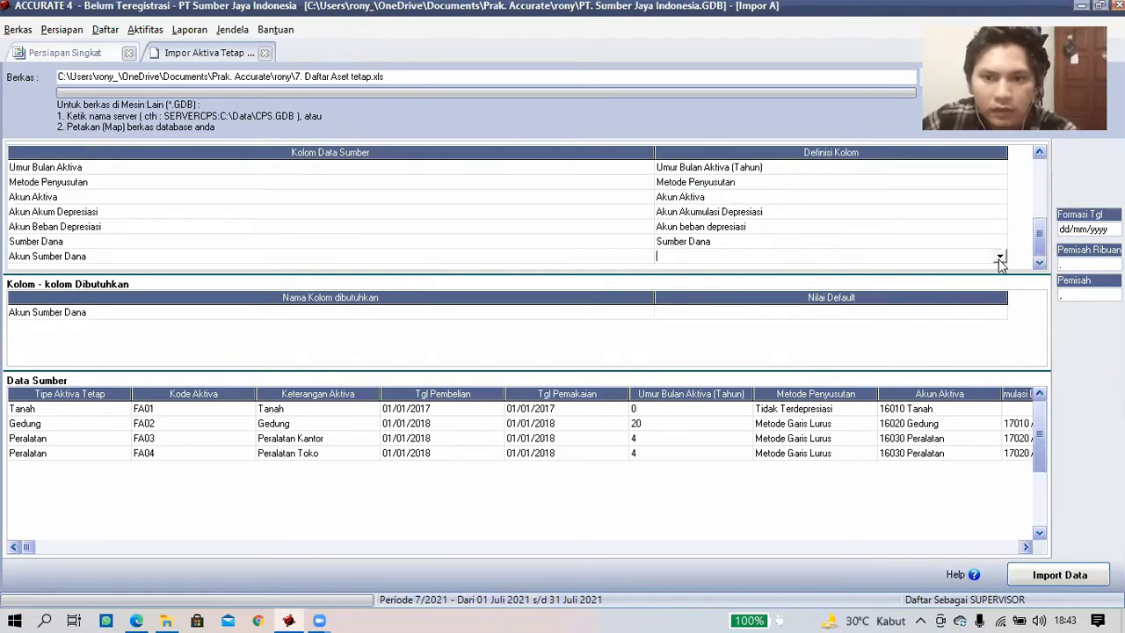
click(999, 256)
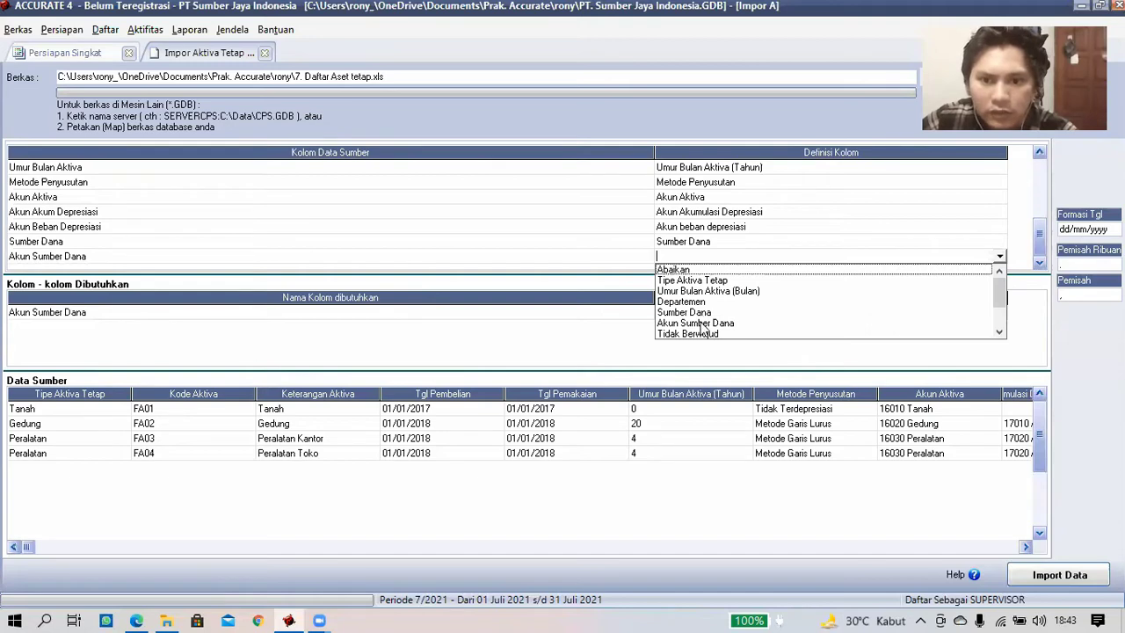
click(696, 322)
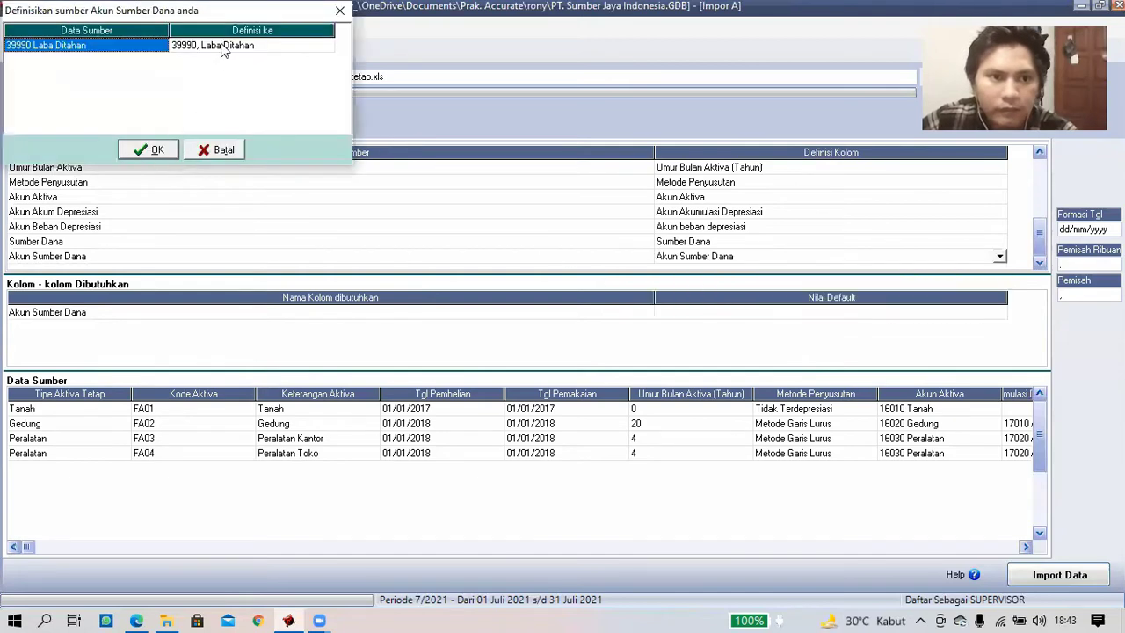
click(153, 150)
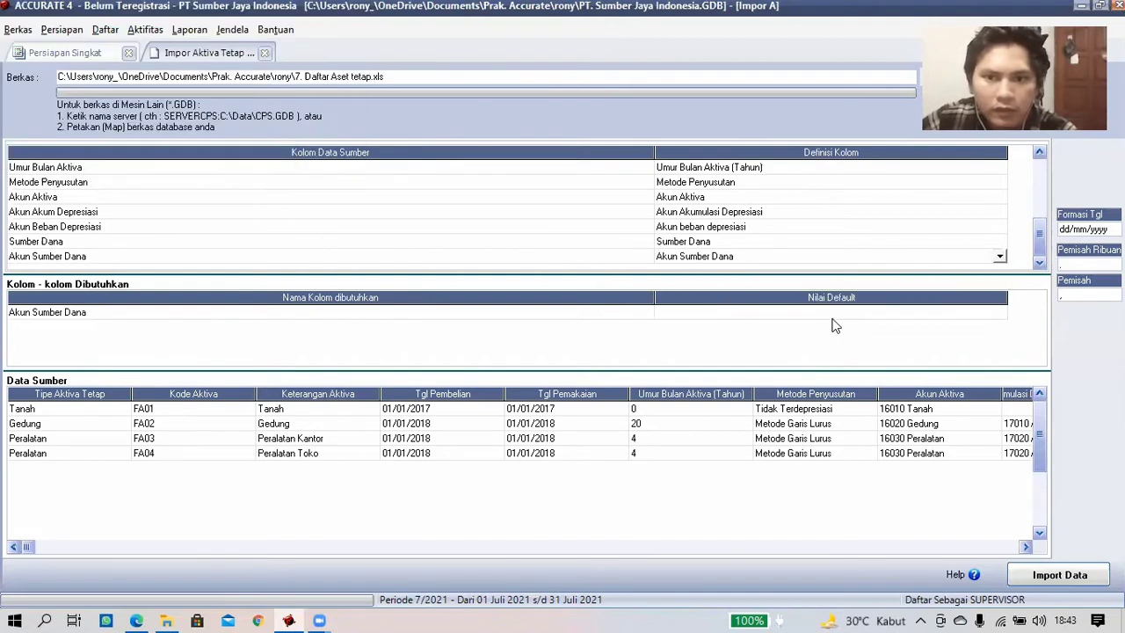
click(830, 314)
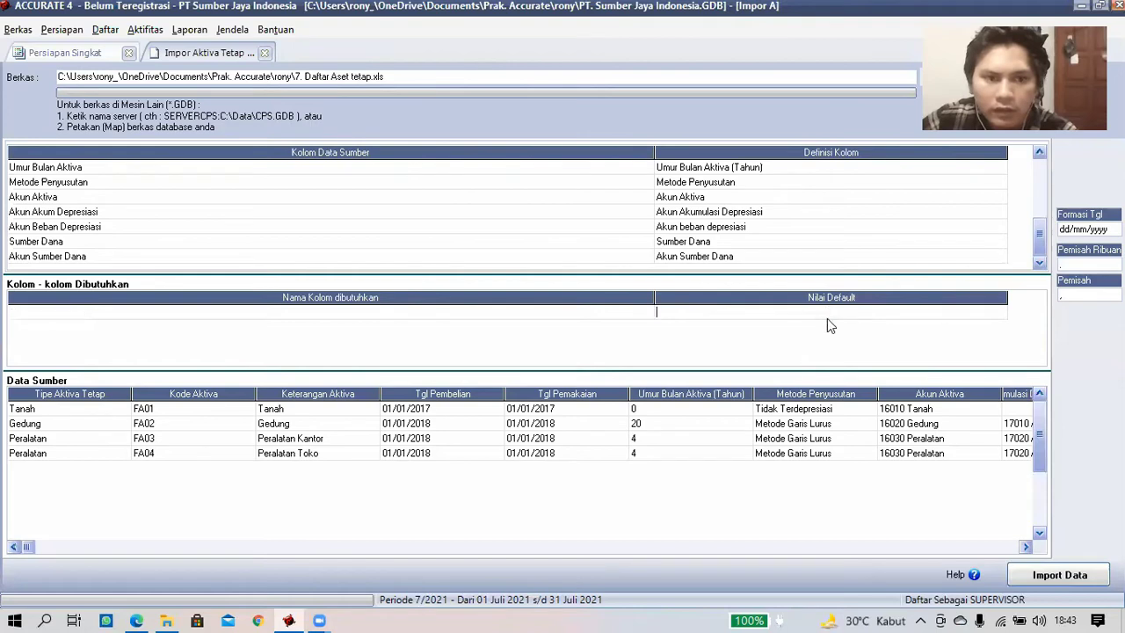
click(1046, 577)
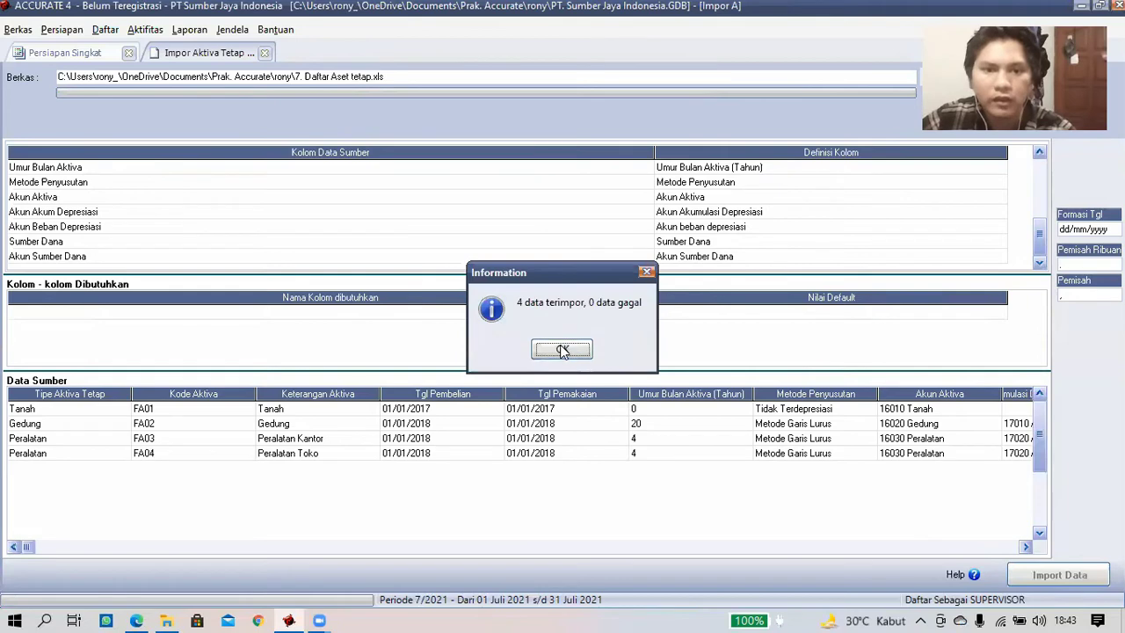
- Dismiss the import result and advance past the trial balance and preferences pages to finish setup
click(563, 350)
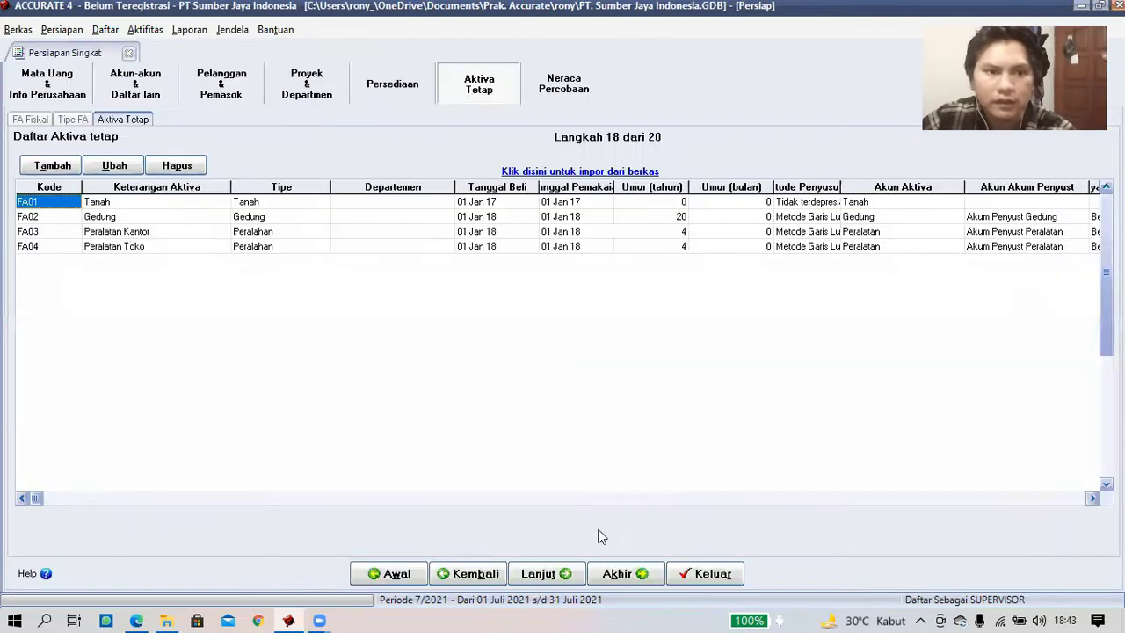
click(567, 576)
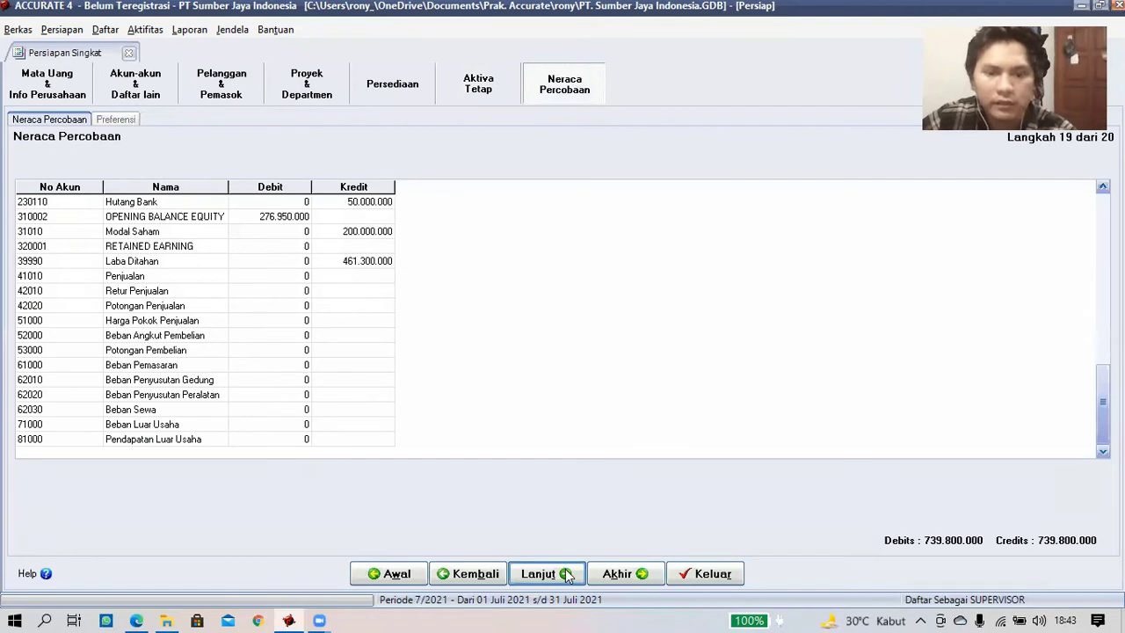
click(568, 576)
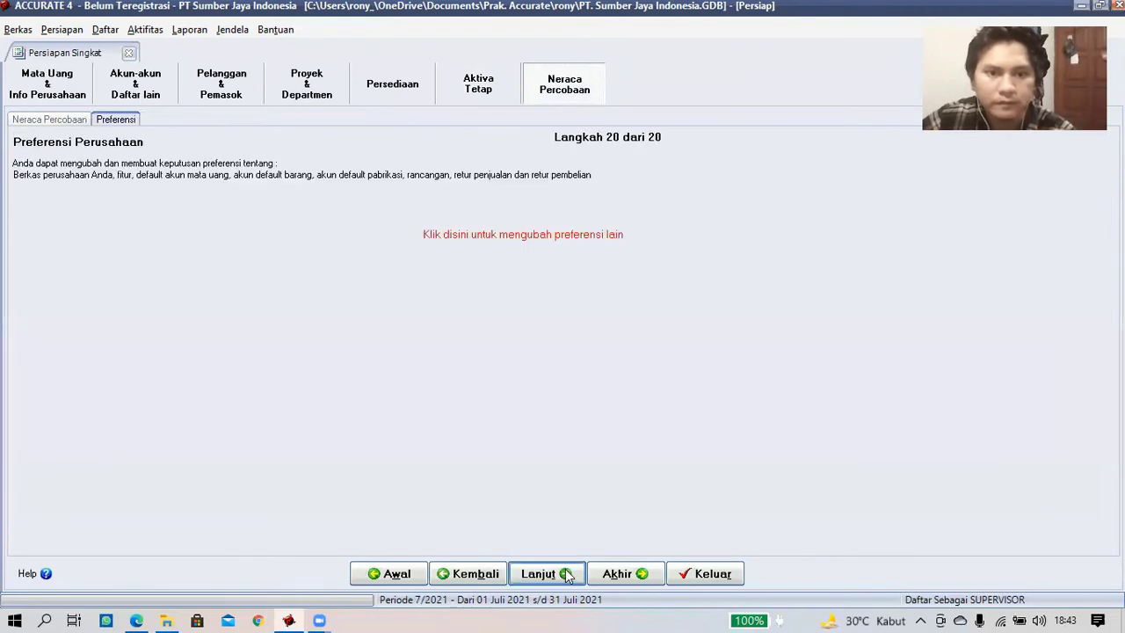
click(568, 575)
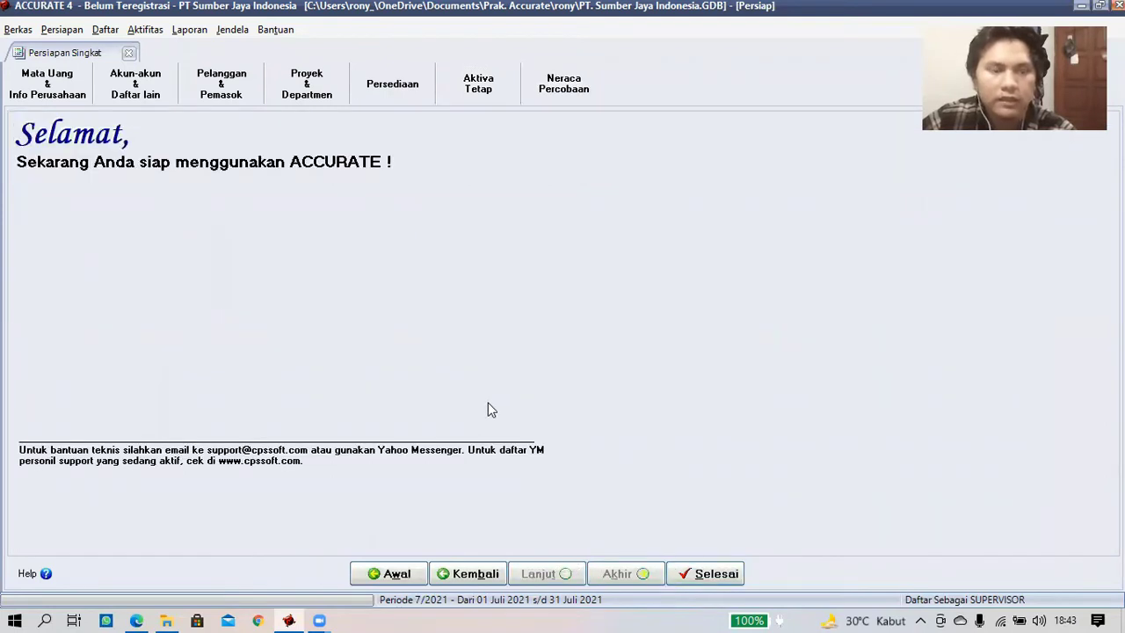
click(712, 574)
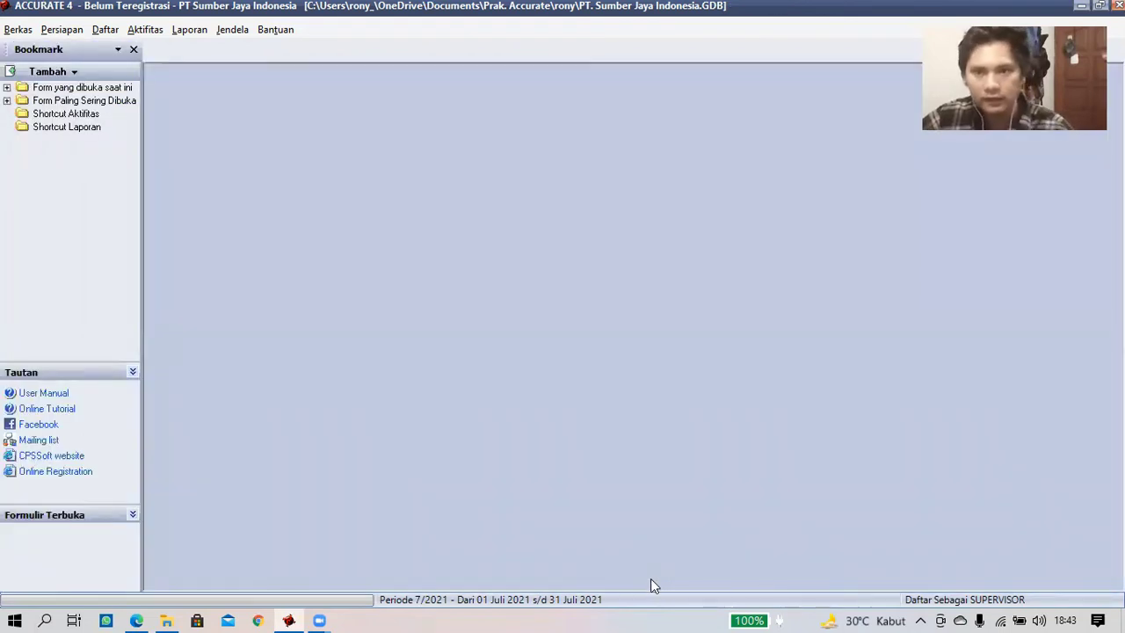
- Open the Neraca Saldo (Klasik) report from the Buku Besar reports list
click(201, 32)
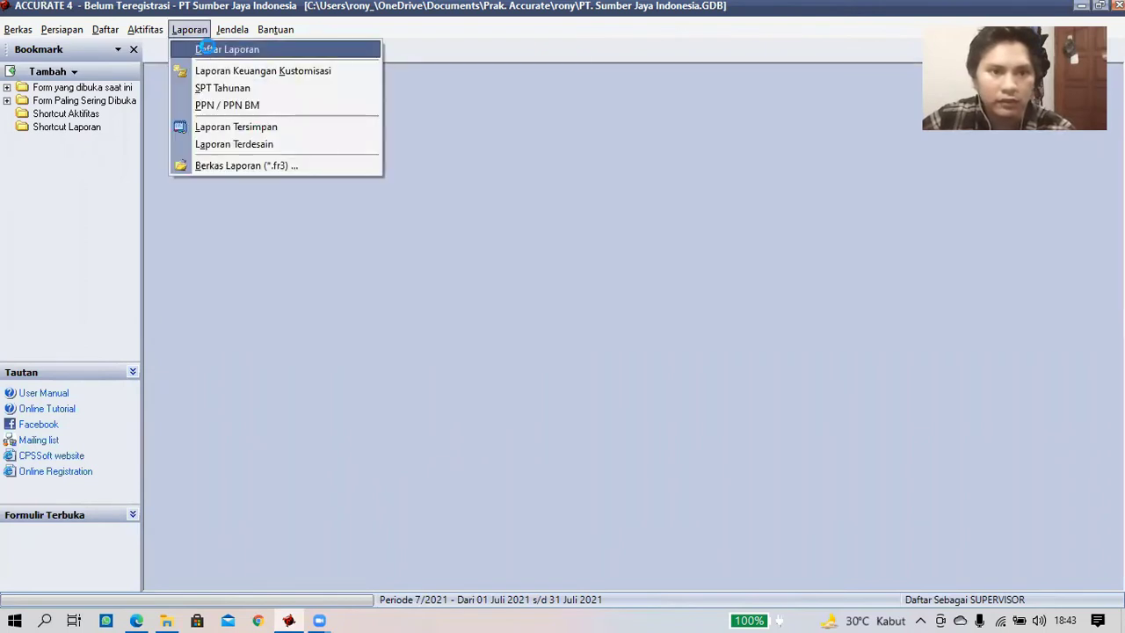
click(211, 53)
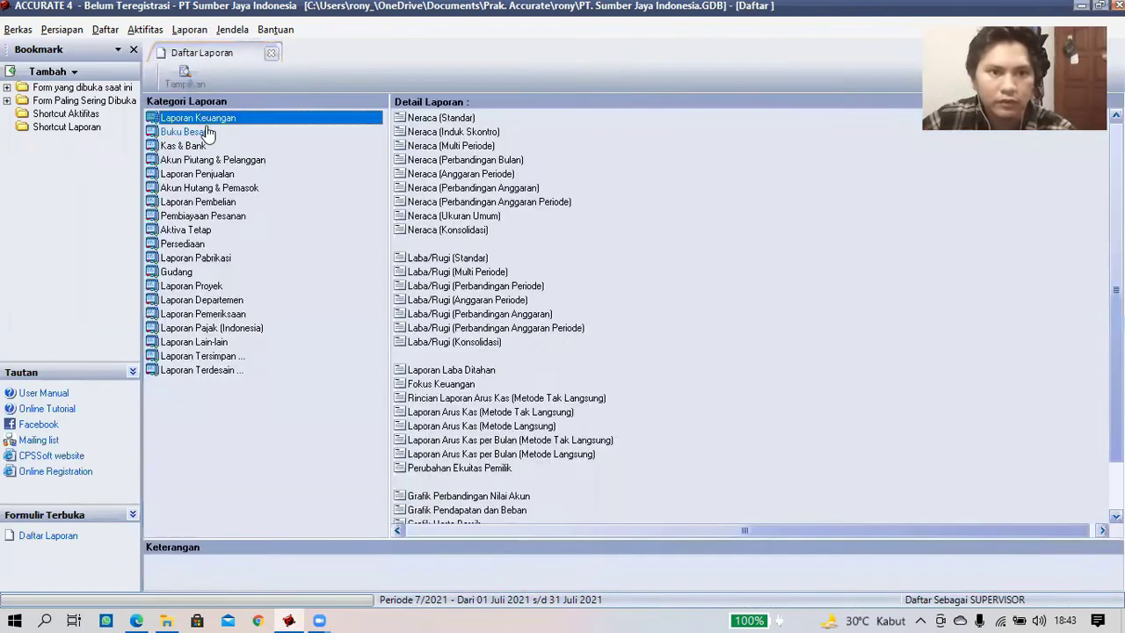
click(207, 131)
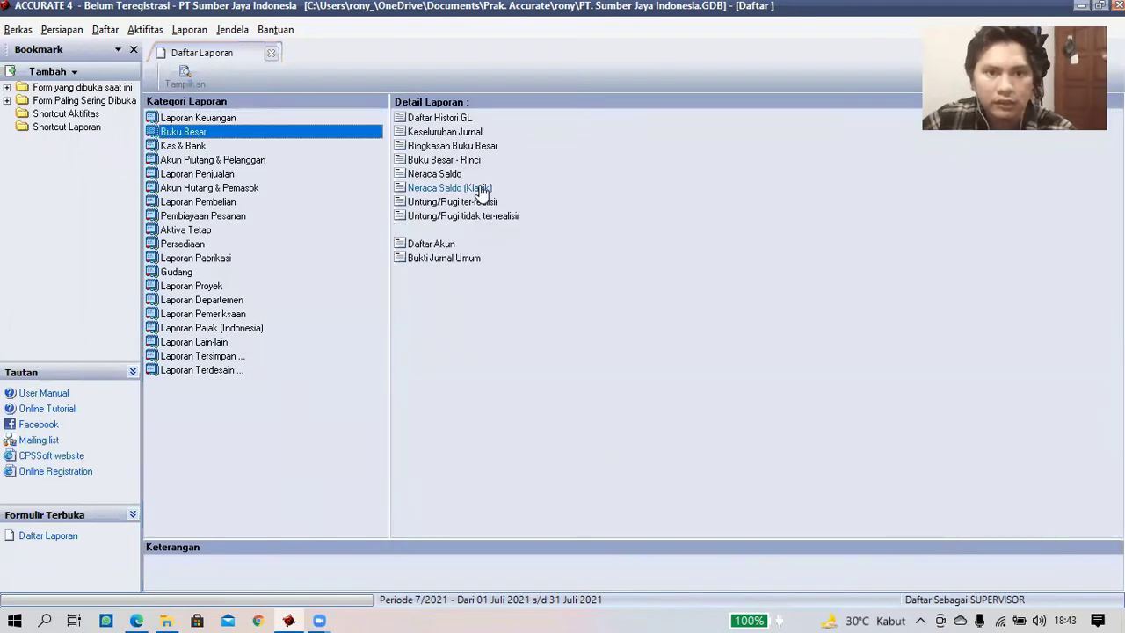
click(481, 192)
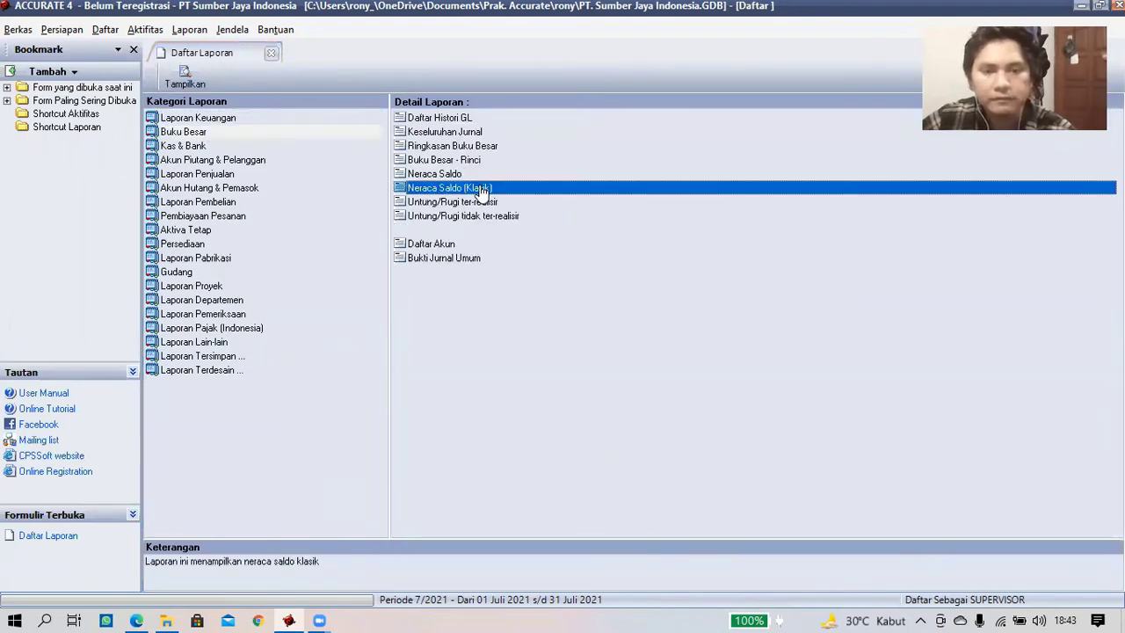
double_click(481, 189)
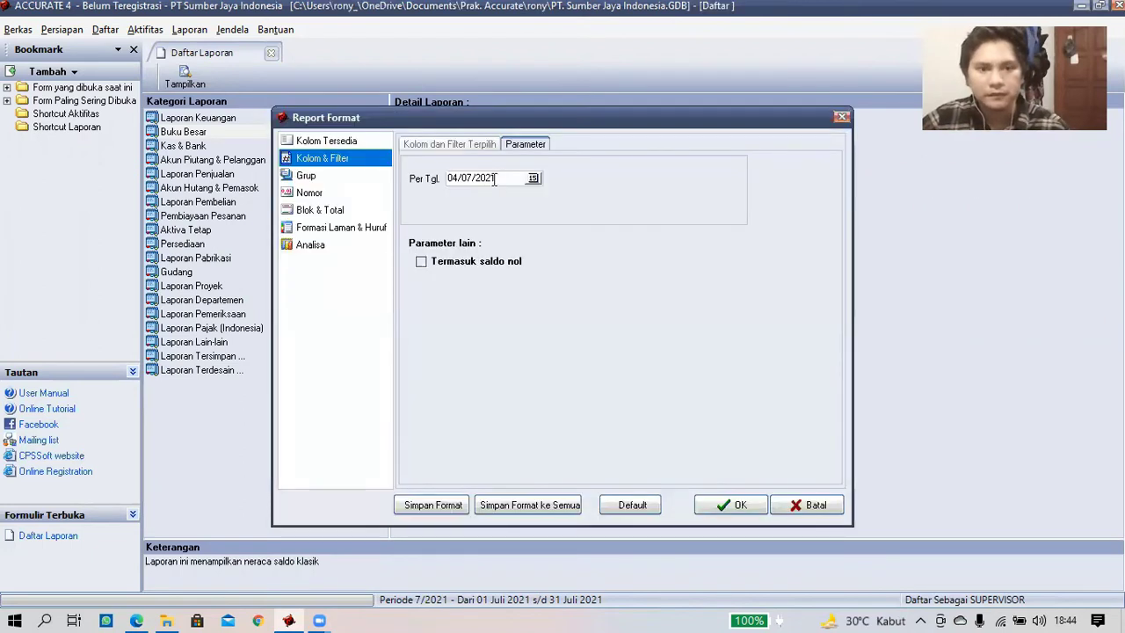
- Generate the report per 30/11/2020 including zero-balance accounts, and select the OPENING BALANCE EQUITY amount
drag(497, 179, 432, 185)
text(3)
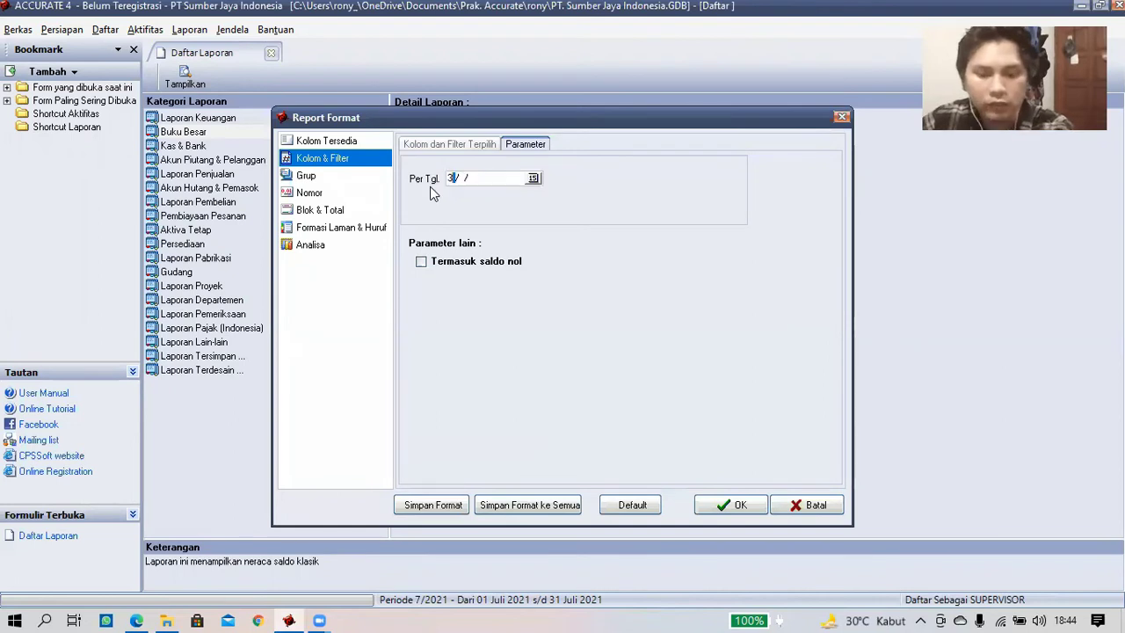
text(0/11/)
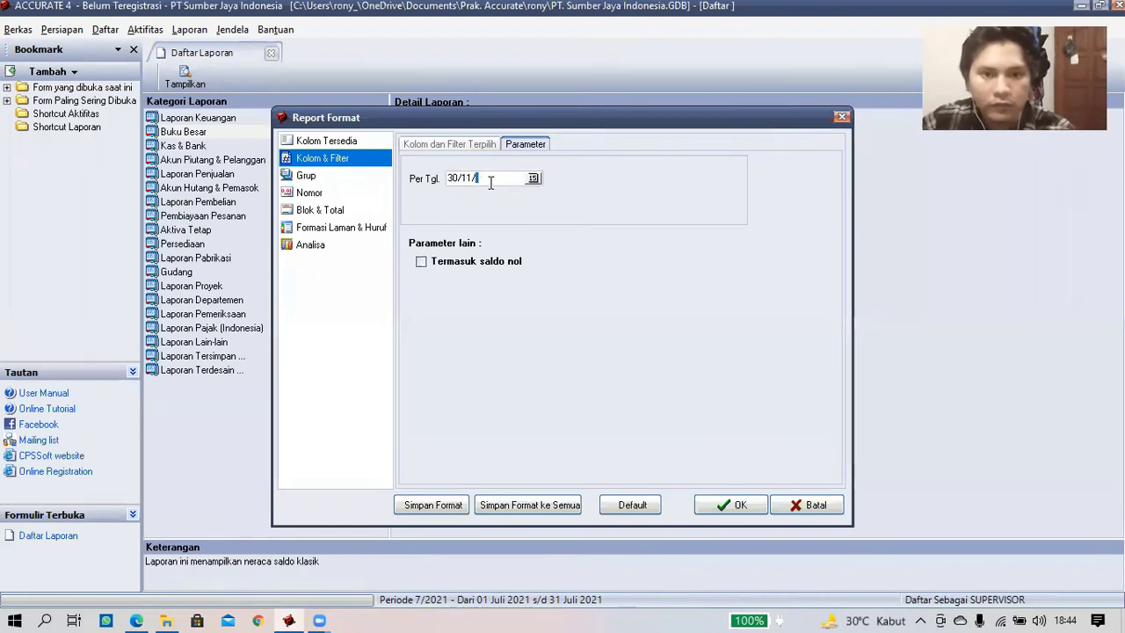
text(20)
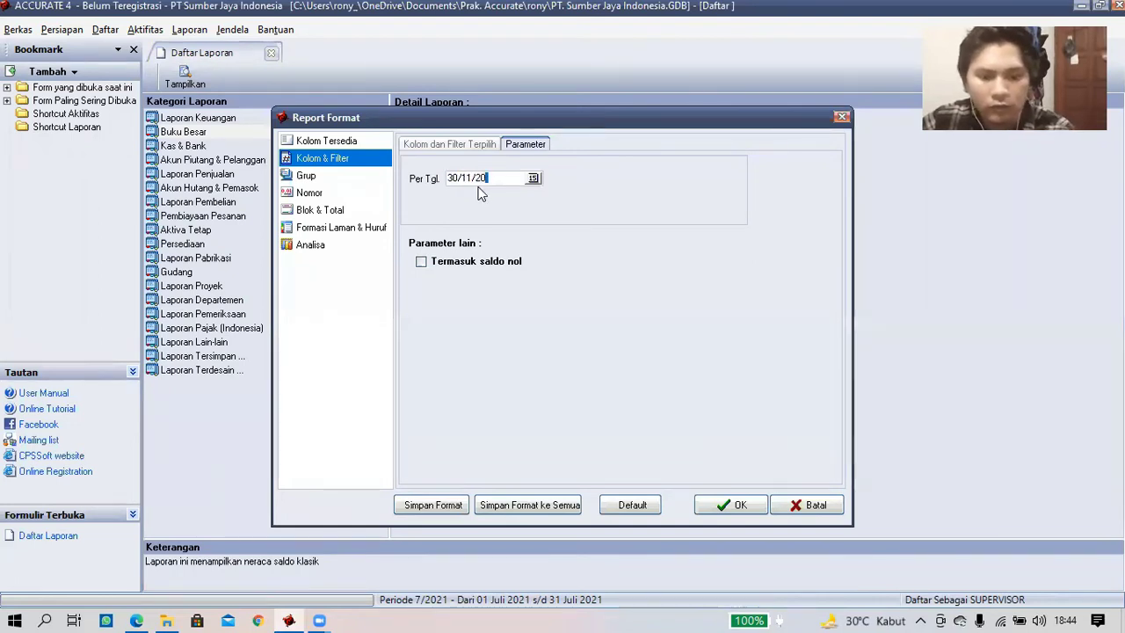
text(20)
click(422, 262)
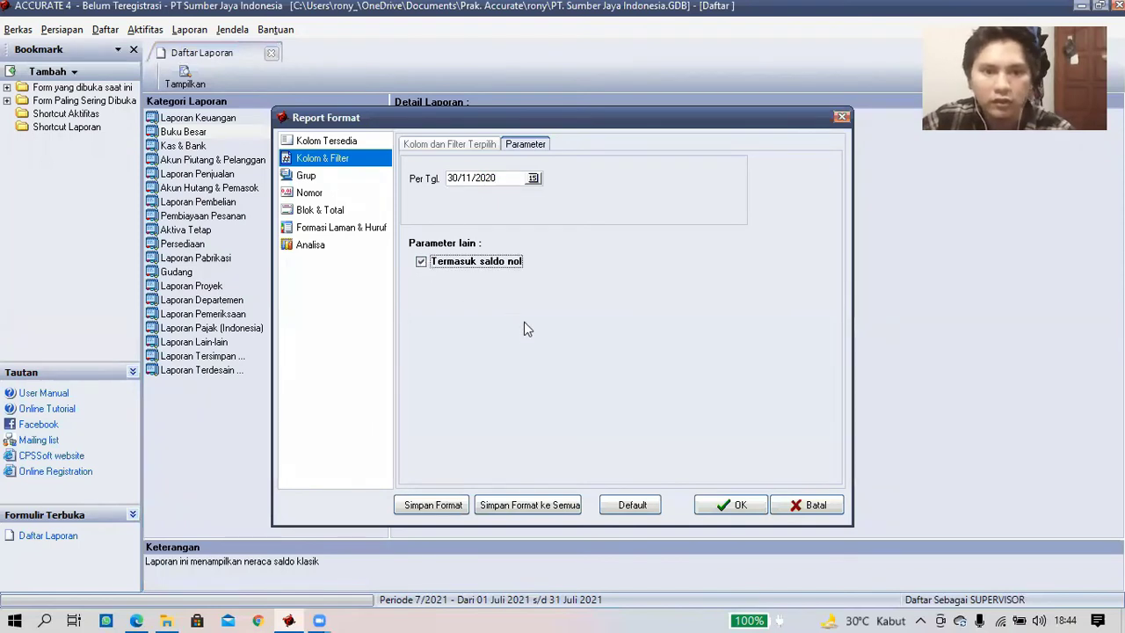
click(731, 506)
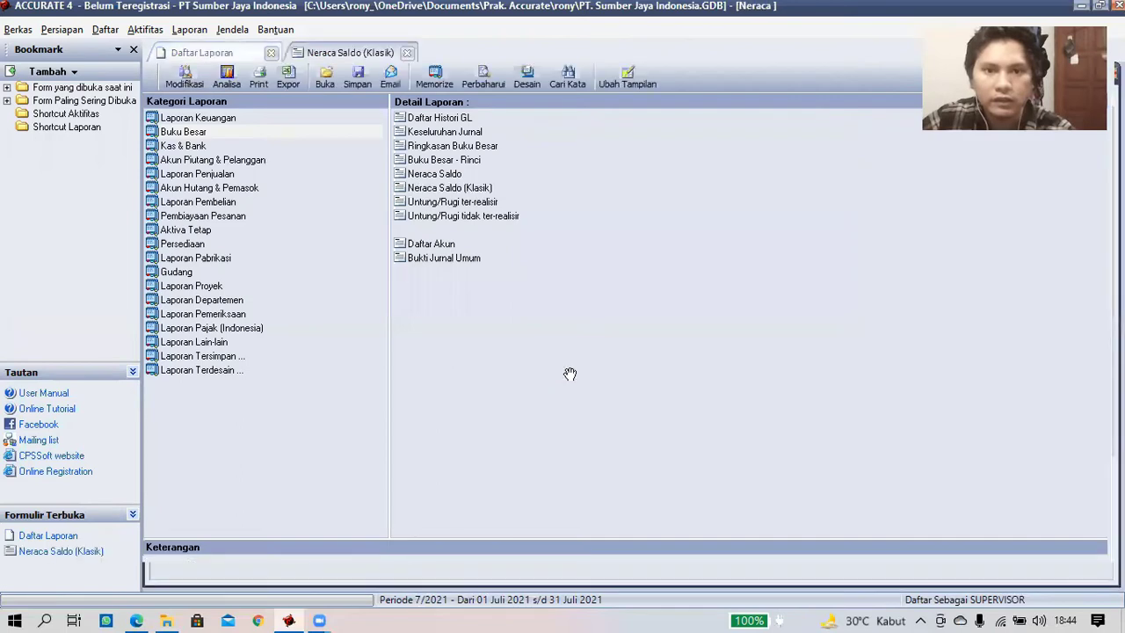
scroll(666, 360, down, 10)
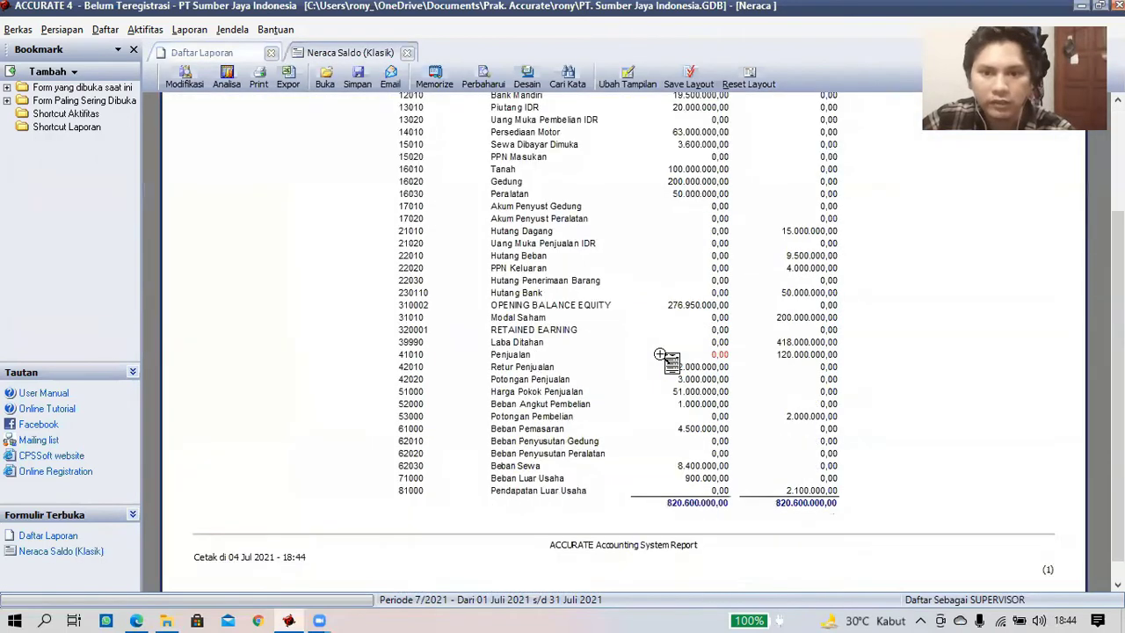
scroll(665, 360, up, 9)
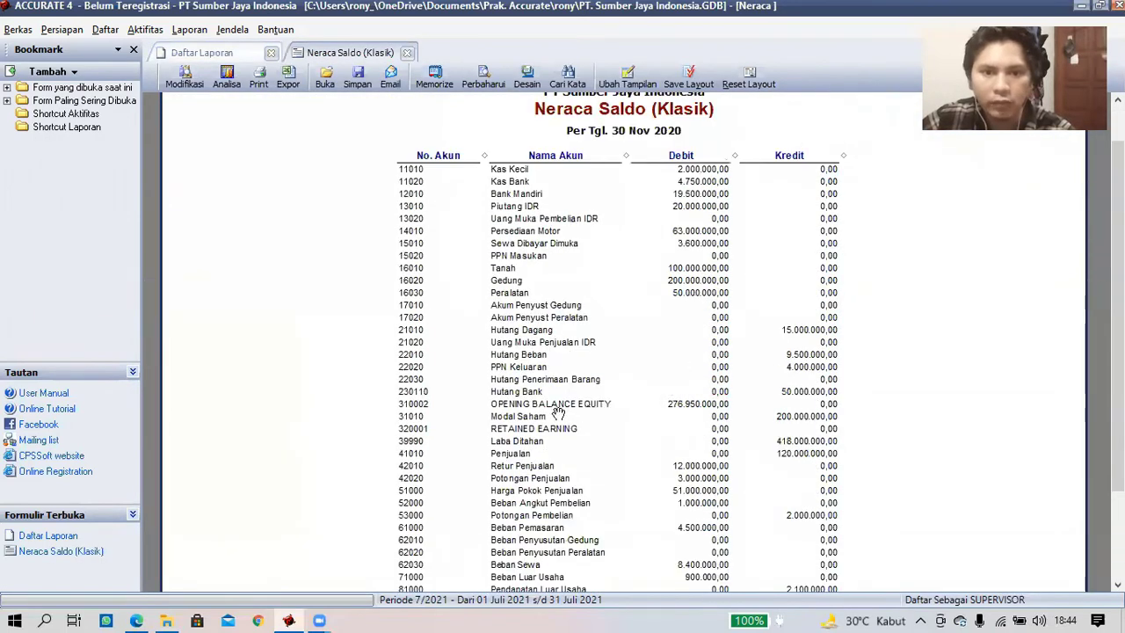
click(677, 404)
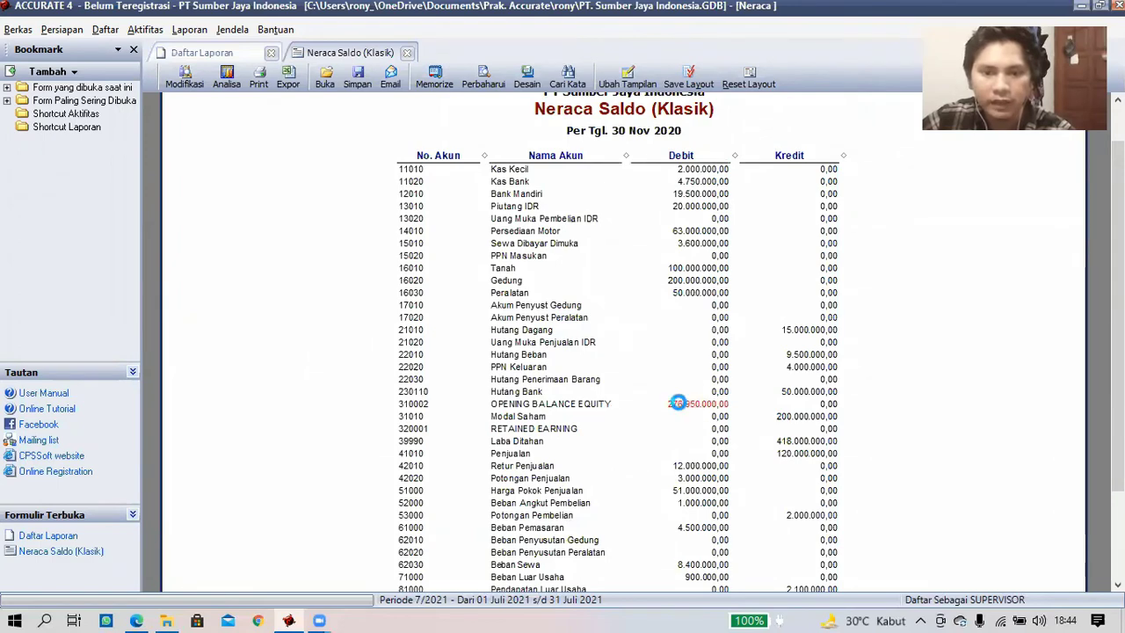
- Drill into voucher 1000, change its equity line to 39990 Laba Ditahan, save, and refresh the ledger
double_click(677, 403)
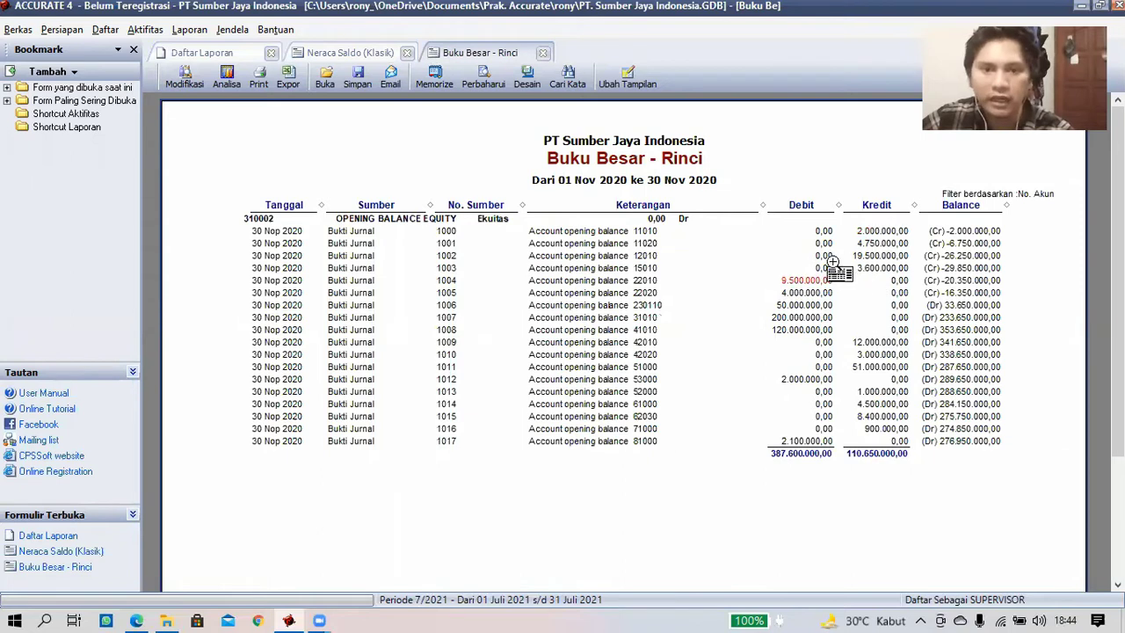
double_click(880, 230)
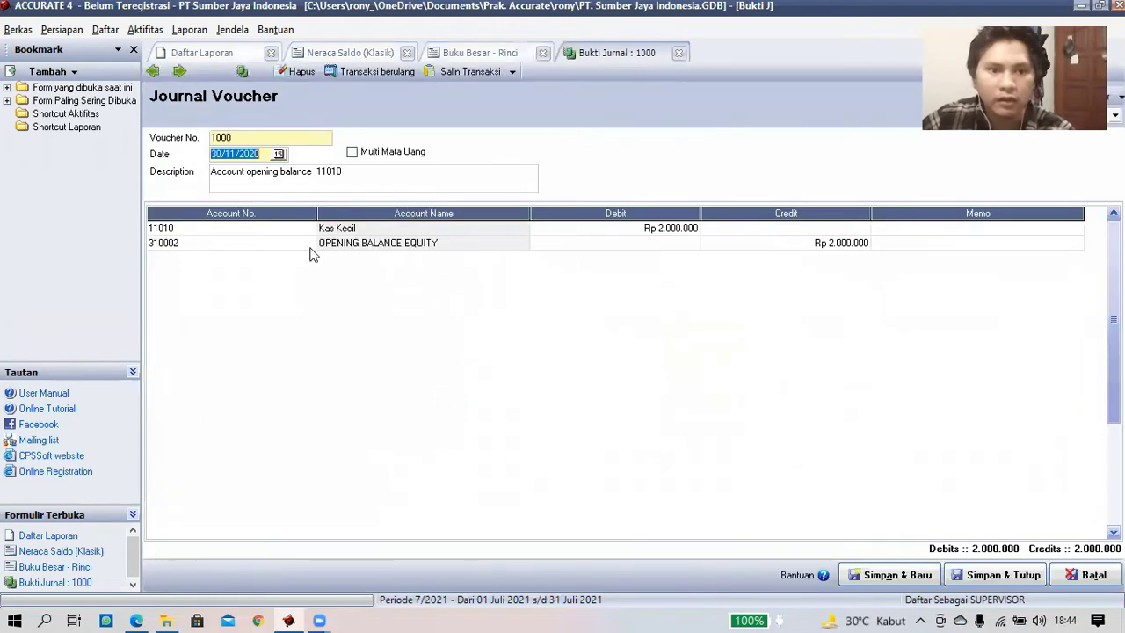
click(306, 245)
click(310, 251)
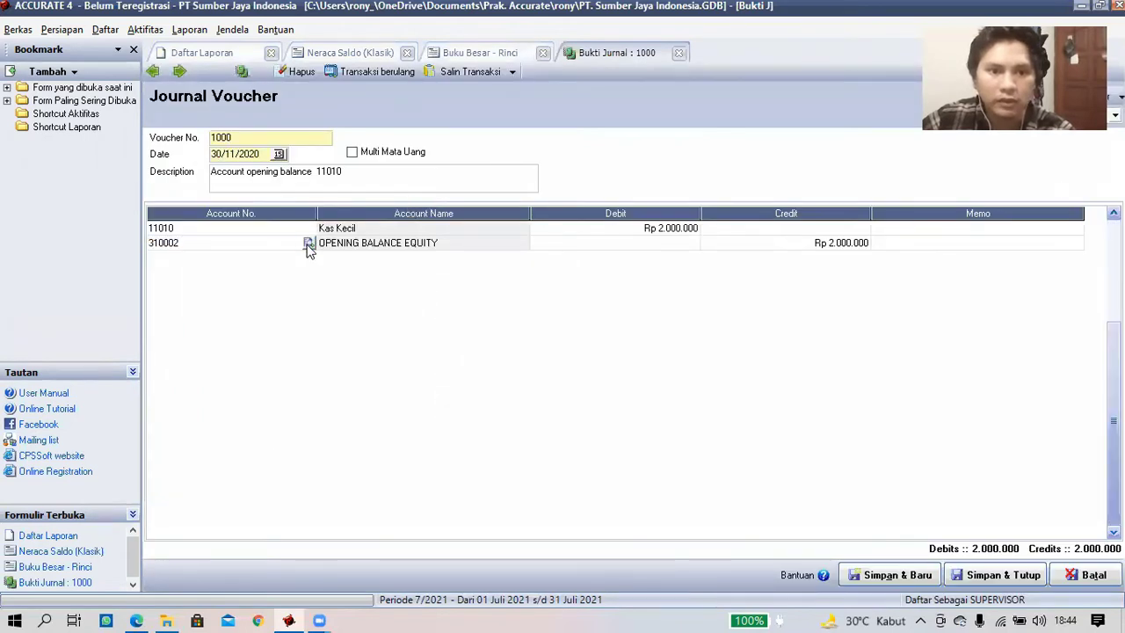
click(309, 244)
click(497, 265)
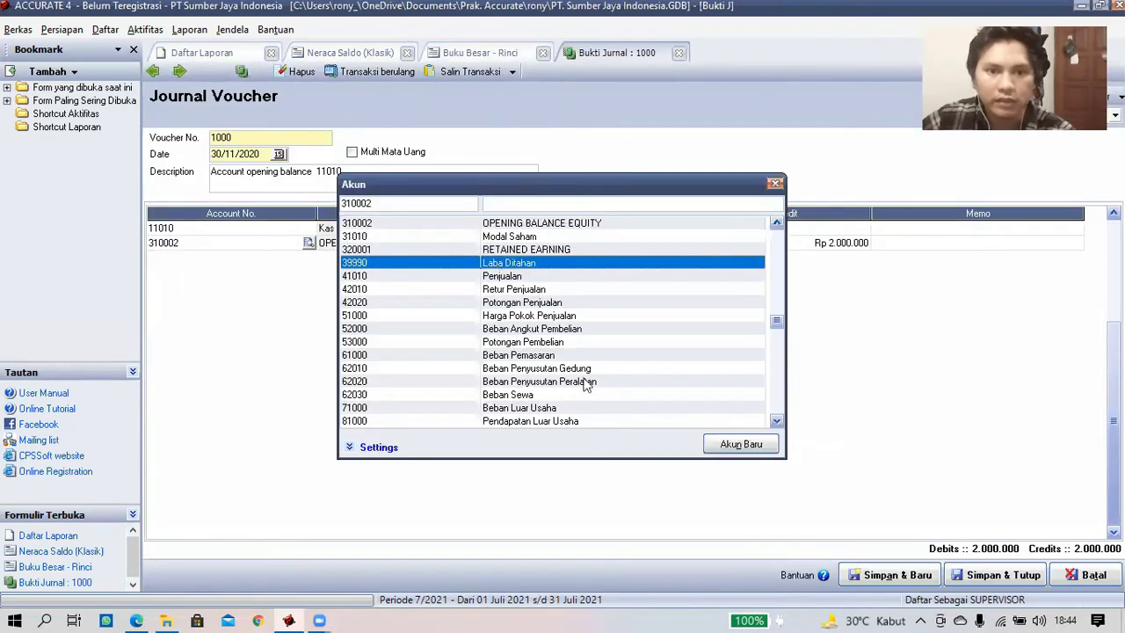
key(Escape)
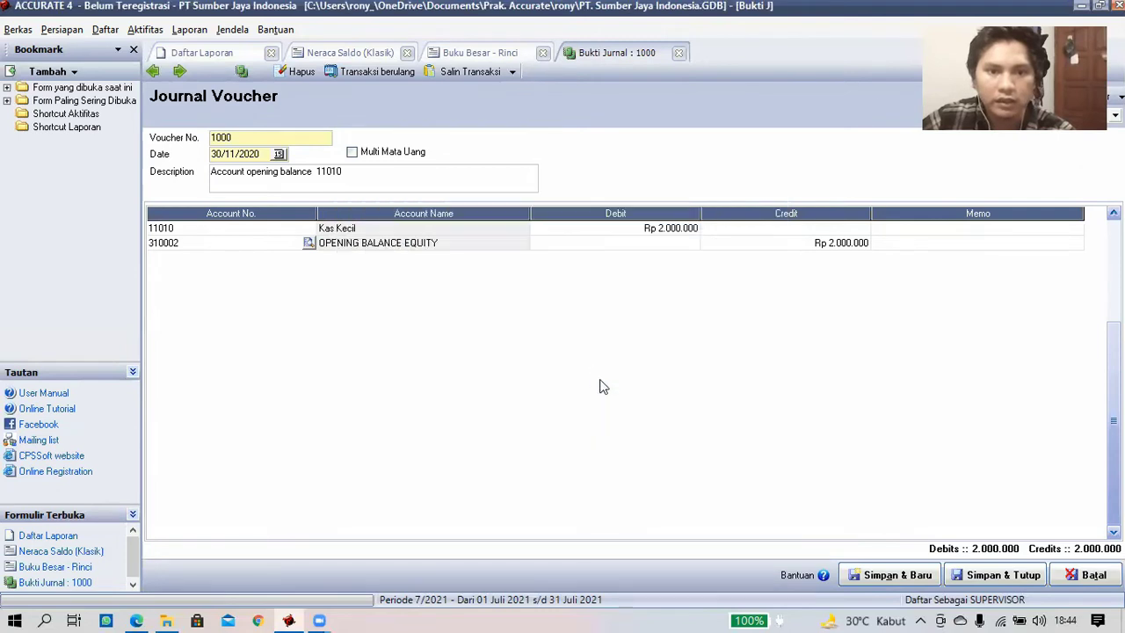
click(991, 576)
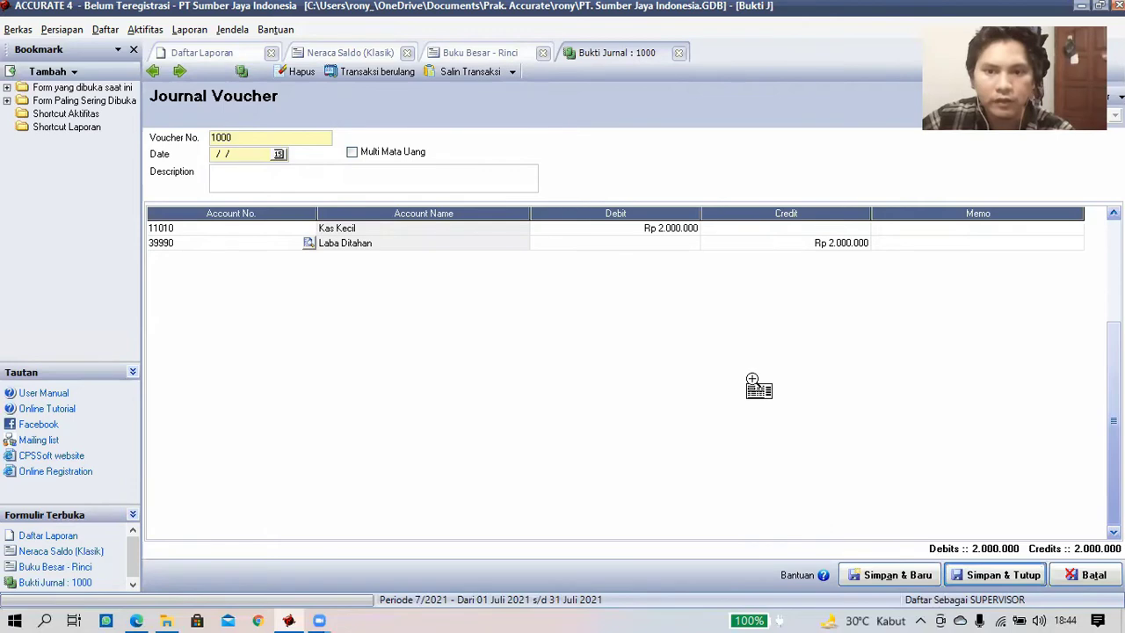
click(488, 88)
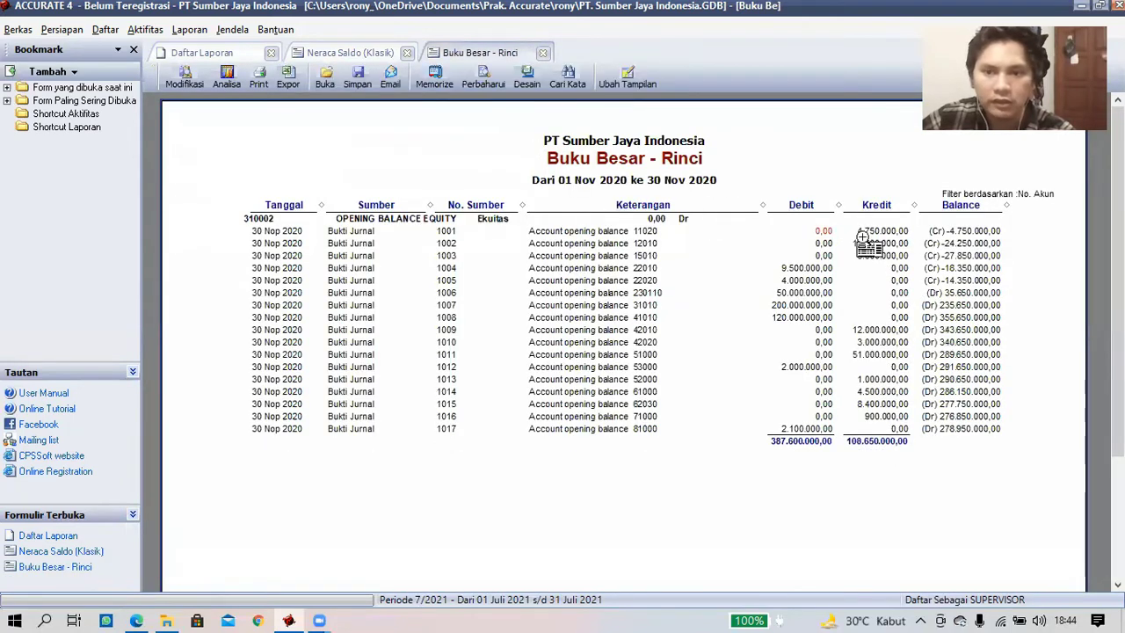
- Reassign the equity line of vouchers 1001–1003 to 39990 Laba Ditahan and save each
double_click(860, 231)
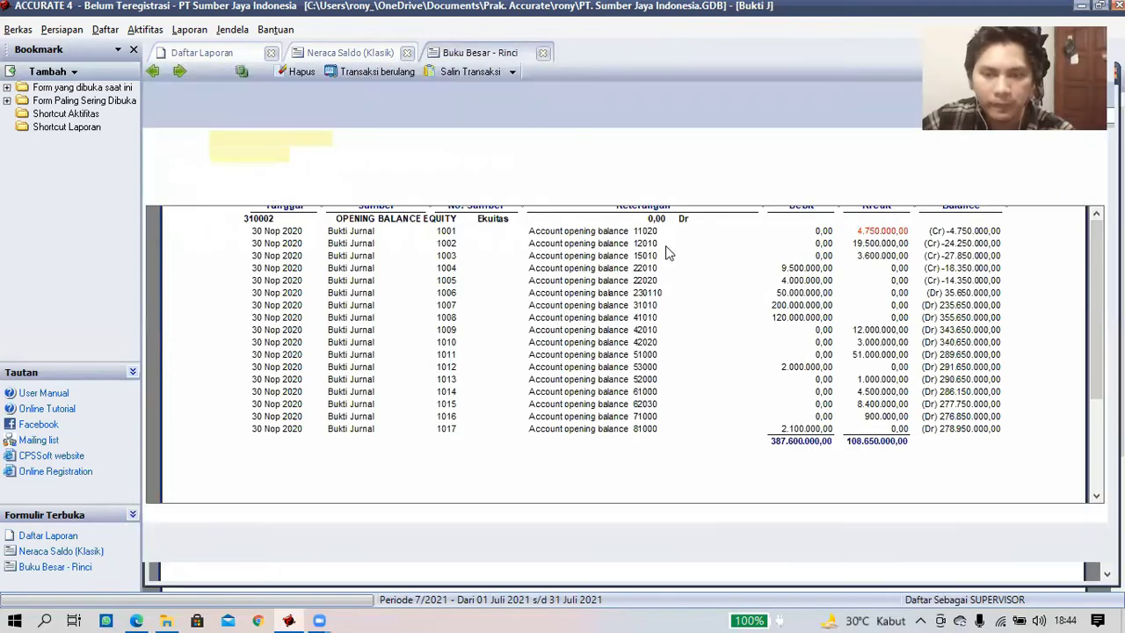
click(308, 242)
double_click(505, 261)
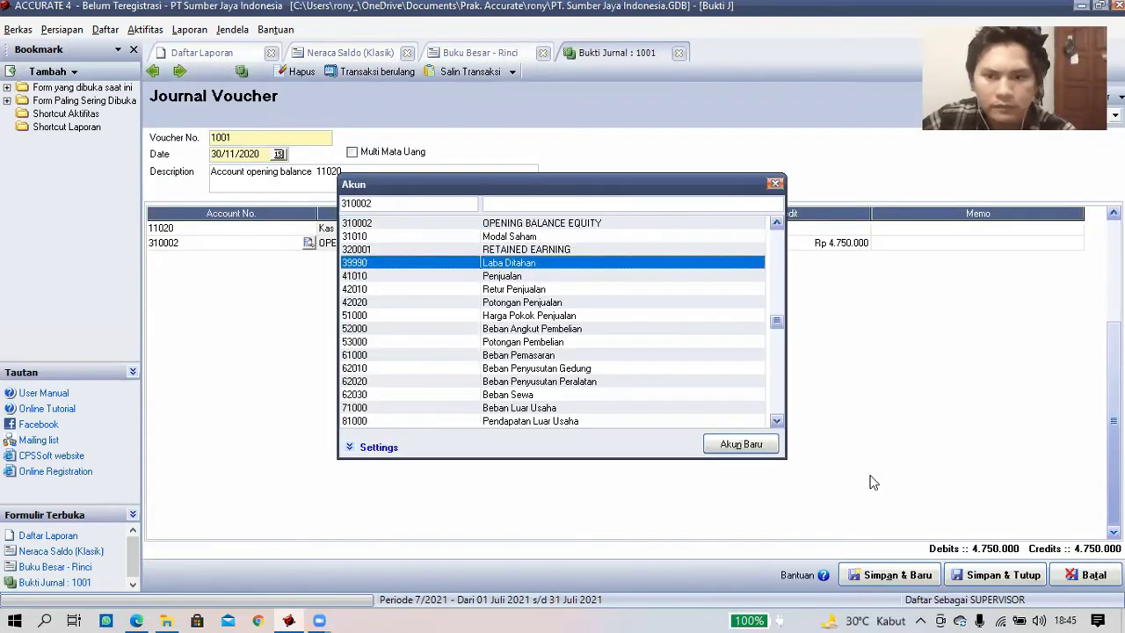
click(995, 575)
double_click(868, 244)
click(308, 244)
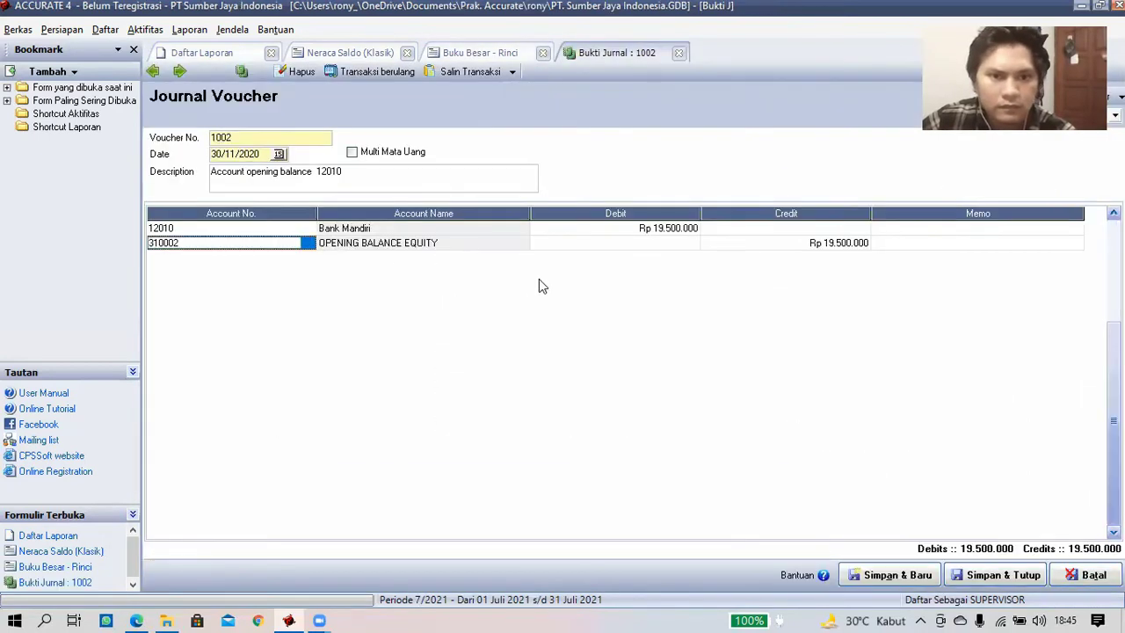
double_click(514, 264)
click(983, 576)
double_click(861, 255)
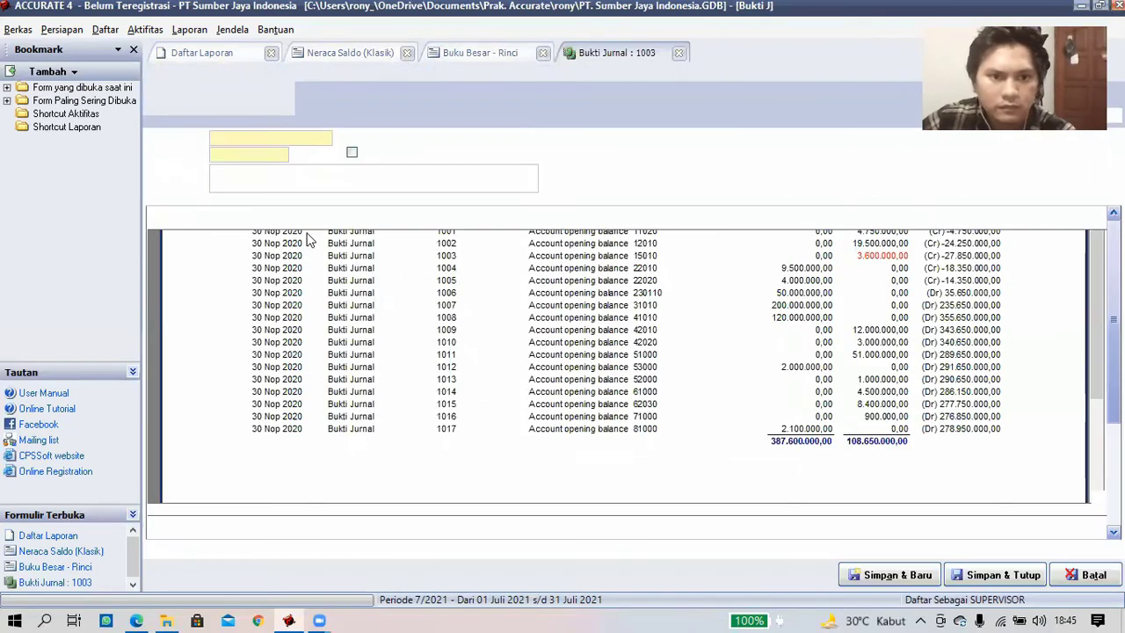
click(309, 244)
double_click(514, 264)
click(995, 575)
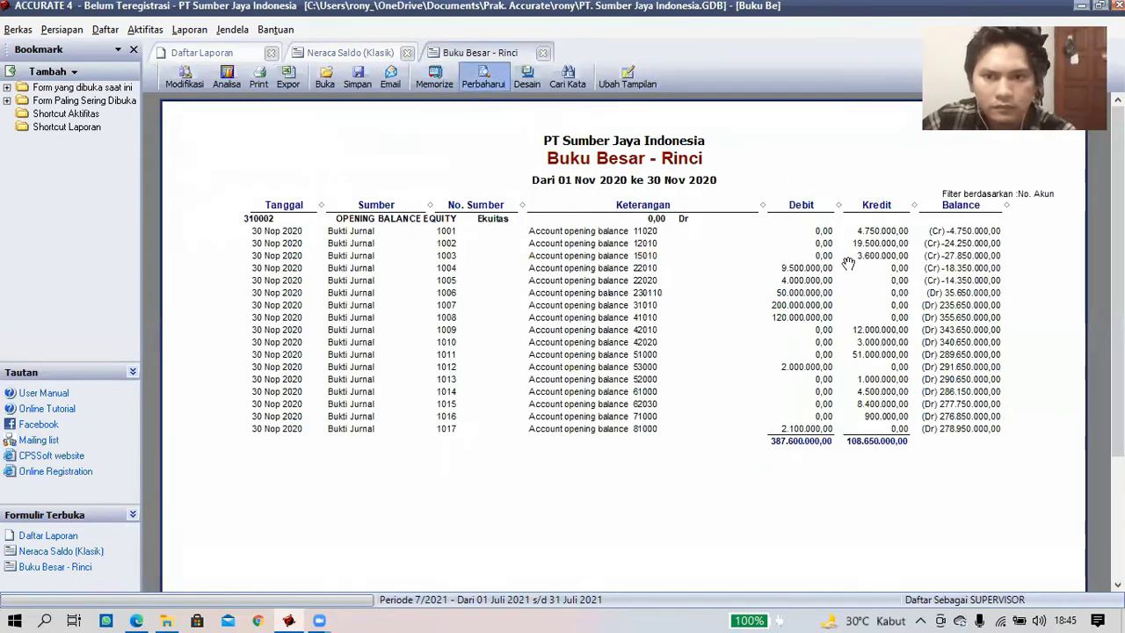
- Reassign the equity line of vouchers 1004–1006 to 39990 Laba Ditahan and save each
double_click(798, 226)
click(308, 227)
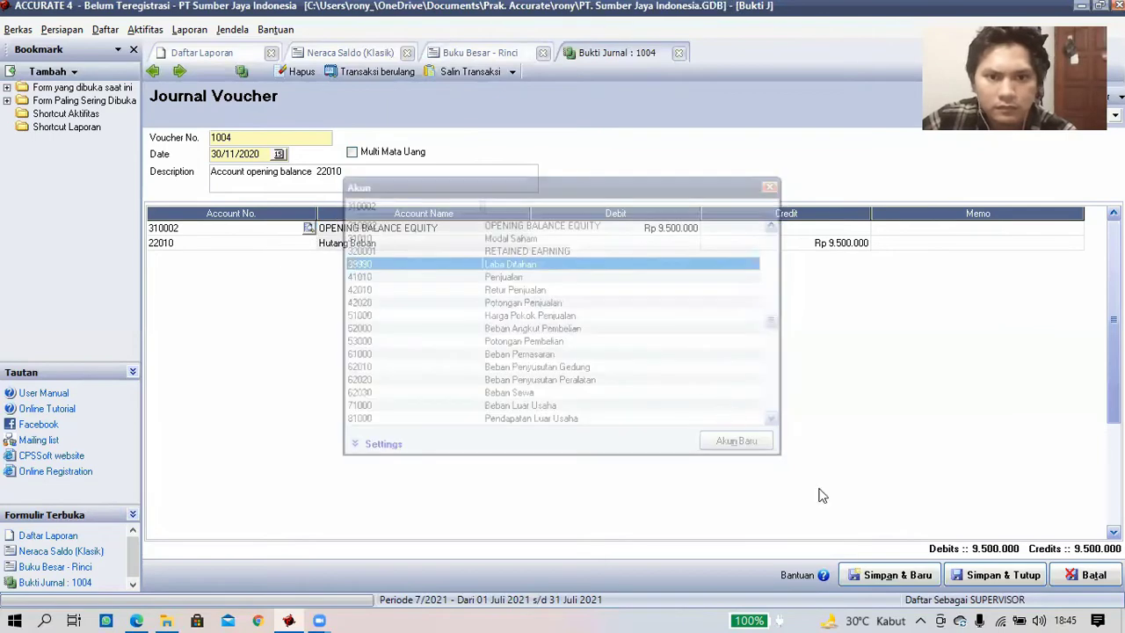
double_click(514, 264)
click(995, 574)
double_click(798, 242)
click(309, 228)
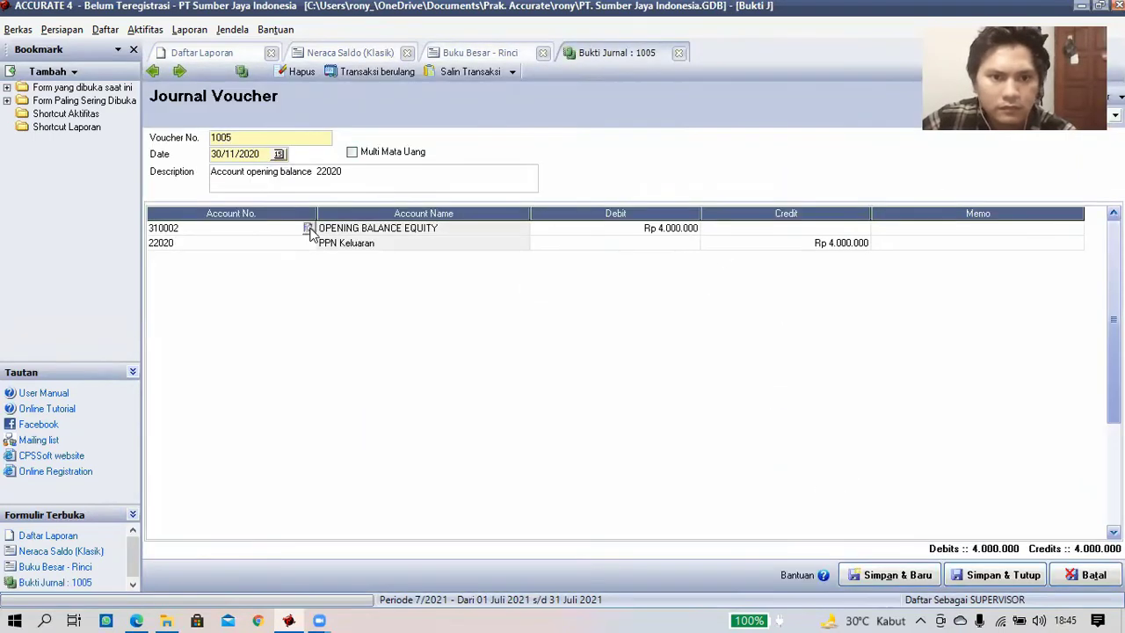
double_click(514, 263)
click(986, 575)
double_click(786, 255)
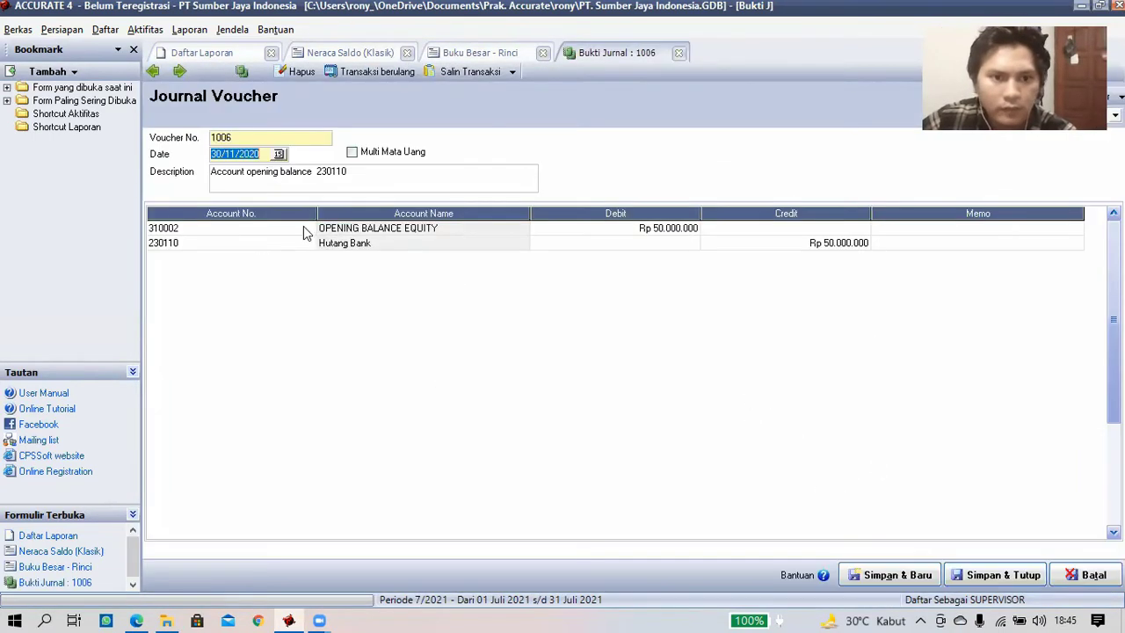
click(309, 228)
double_click(517, 266)
click(994, 574)
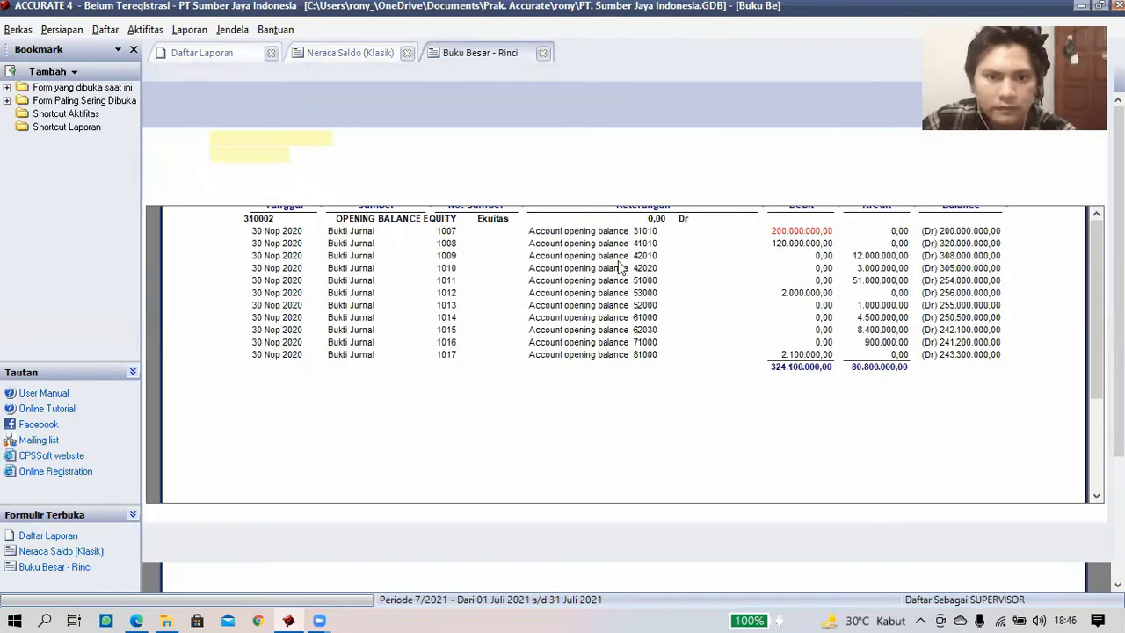
- Reassign the equity line of vouchers 1007–1009 to 39990 Laba Ditahan and save each
double_click(803, 238)
click(309, 229)
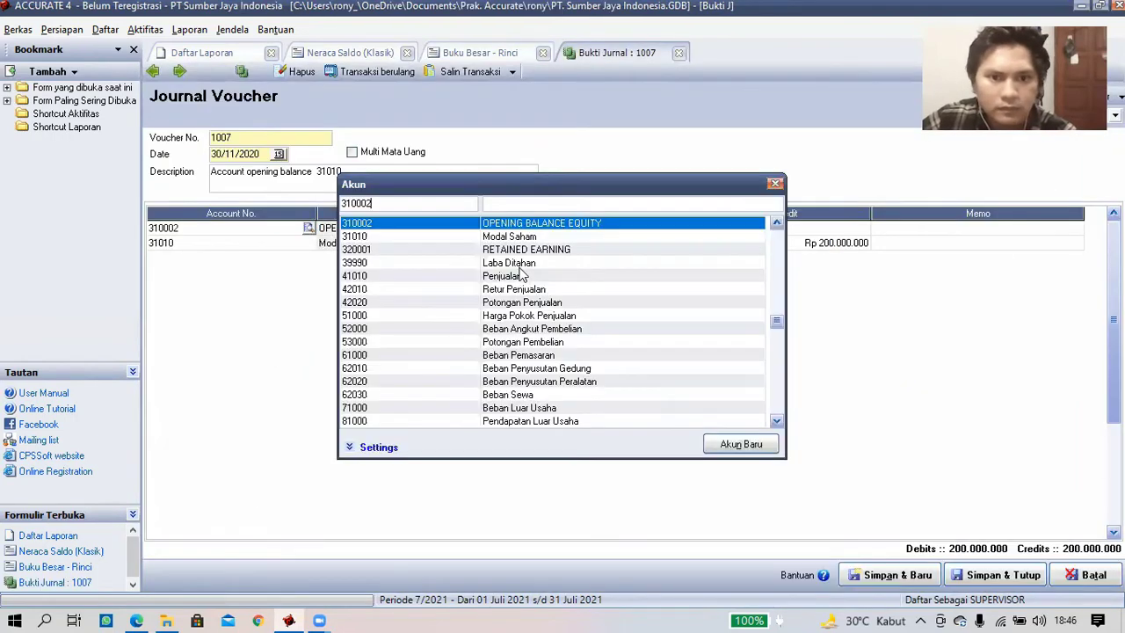
double_click(516, 264)
click(994, 575)
double_click(350, 243)
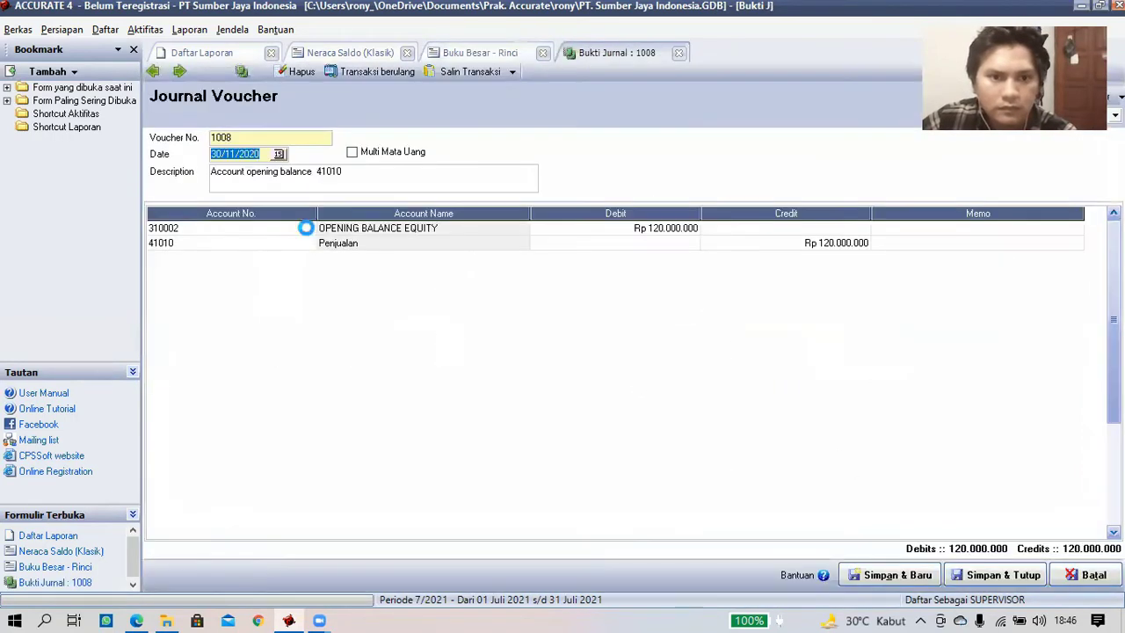
click(309, 228)
double_click(516, 265)
click(995, 575)
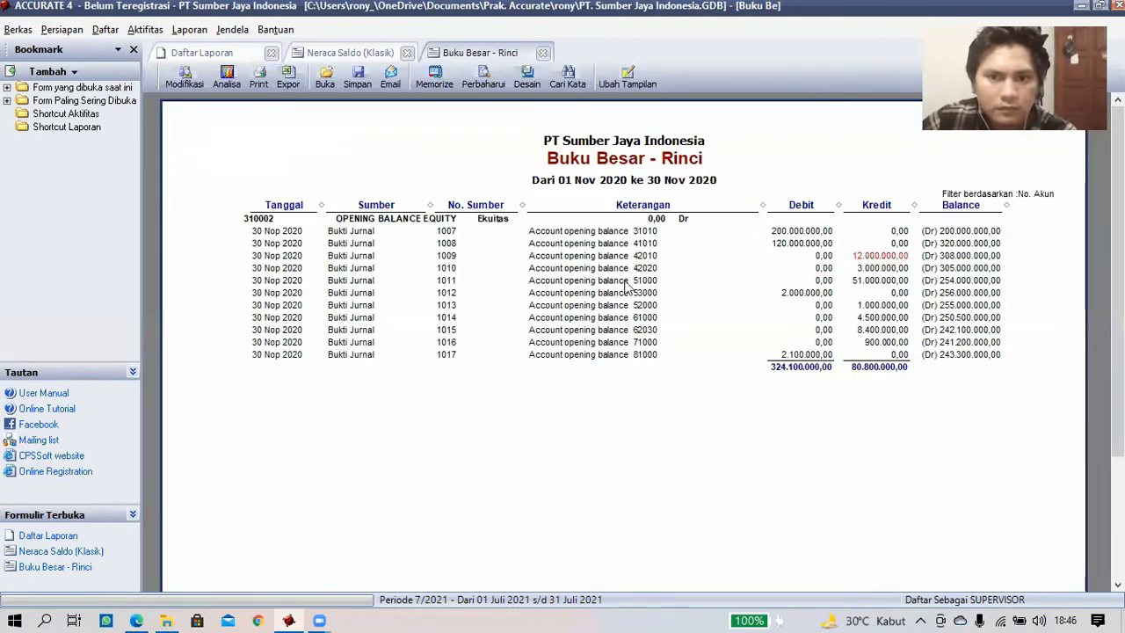
double_click(861, 256)
click(309, 229)
double_click(516, 265)
click(971, 576)
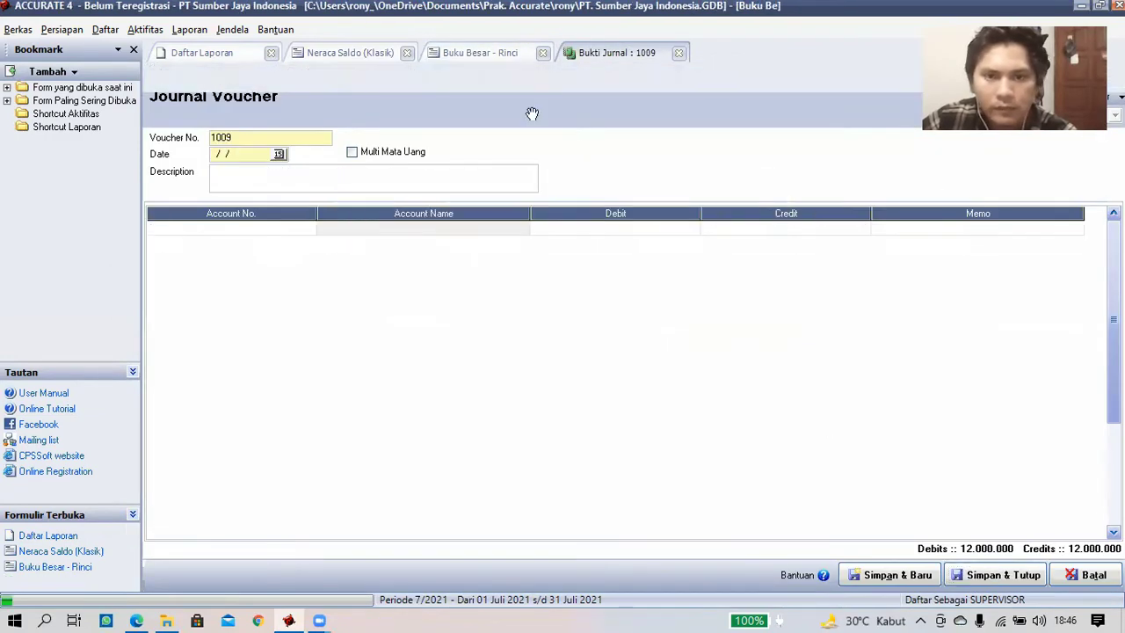
- Reassign the equity line of vouchers 1010–1012 to 39990 Laba Ditahan and save each
double_click(678, 269)
click(310, 230)
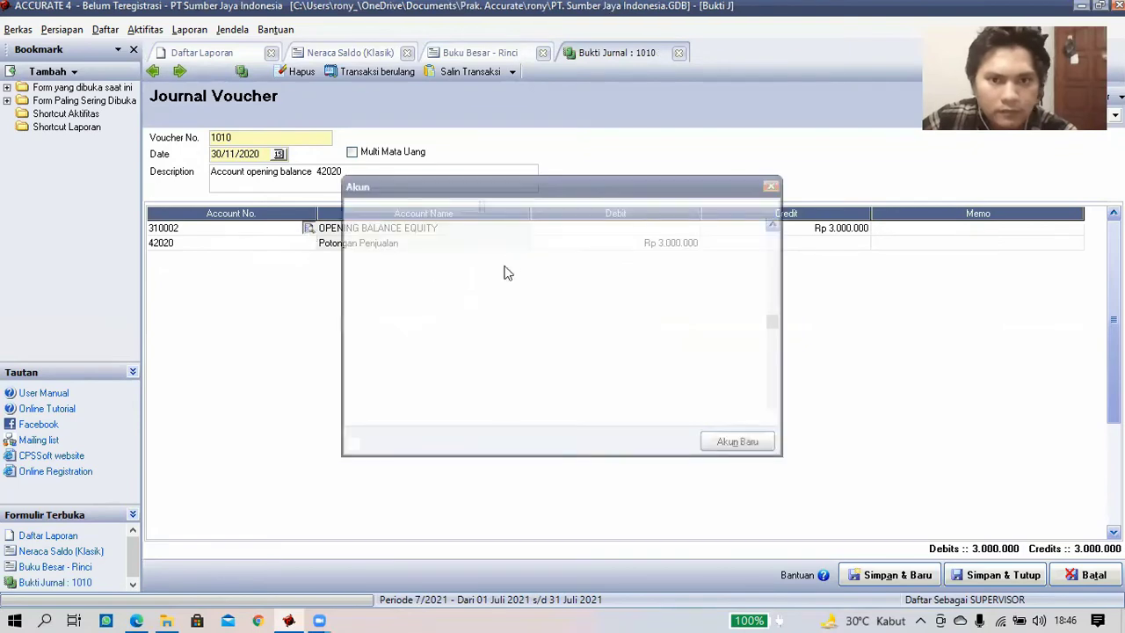
double_click(505, 269)
click(996, 575)
double_click(854, 243)
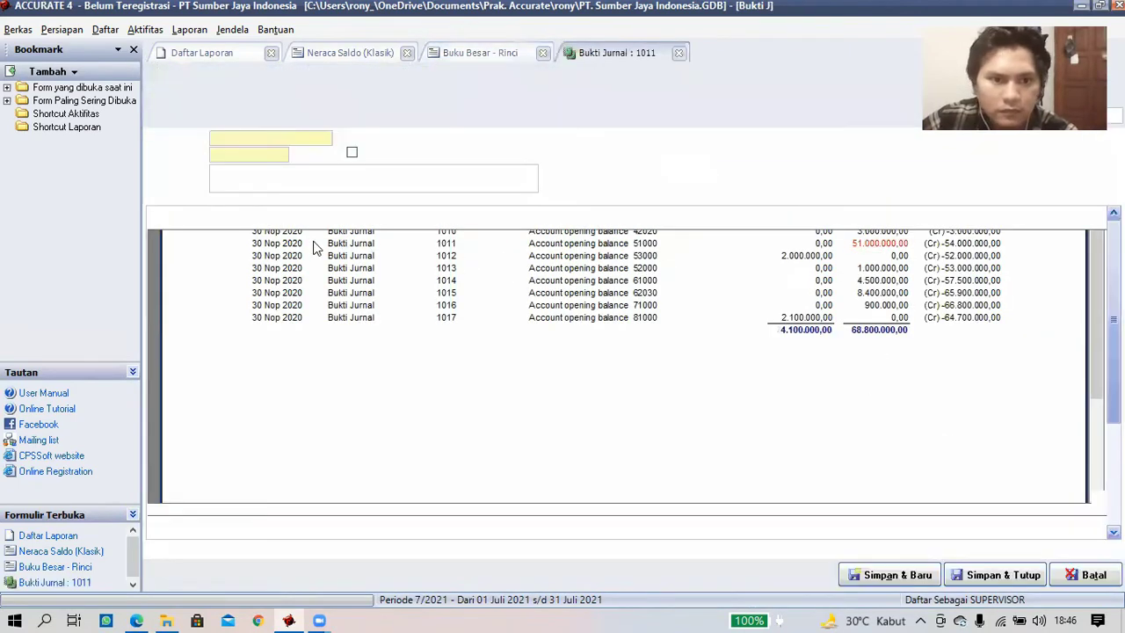
click(309, 244)
double_click(499, 262)
click(996, 574)
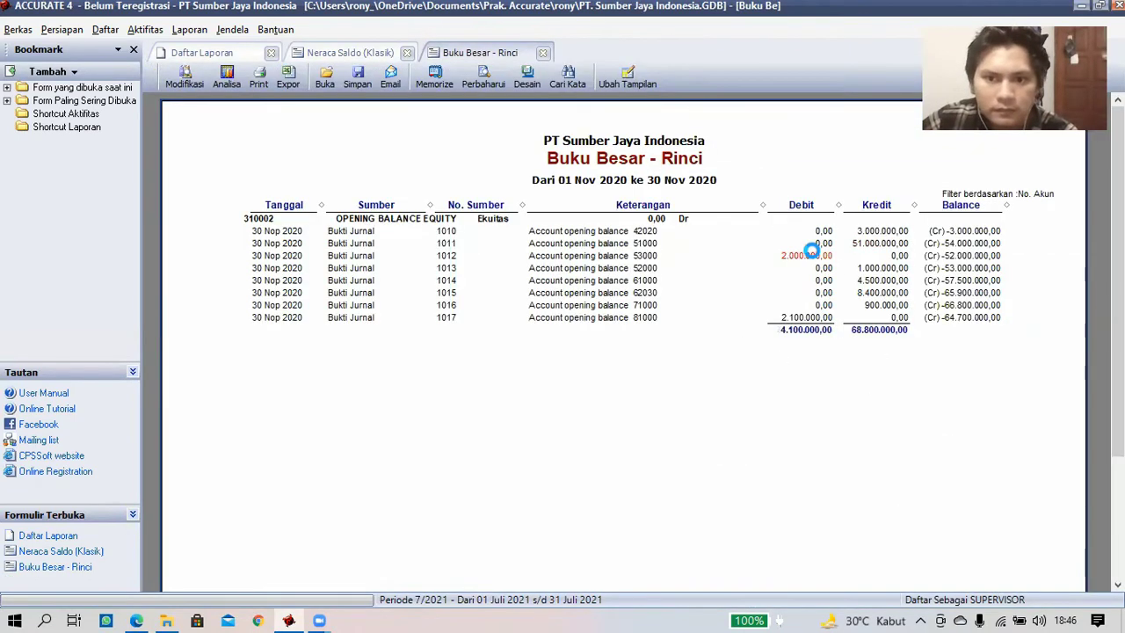
double_click(817, 249)
click(310, 243)
double_click(519, 272)
click(971, 576)
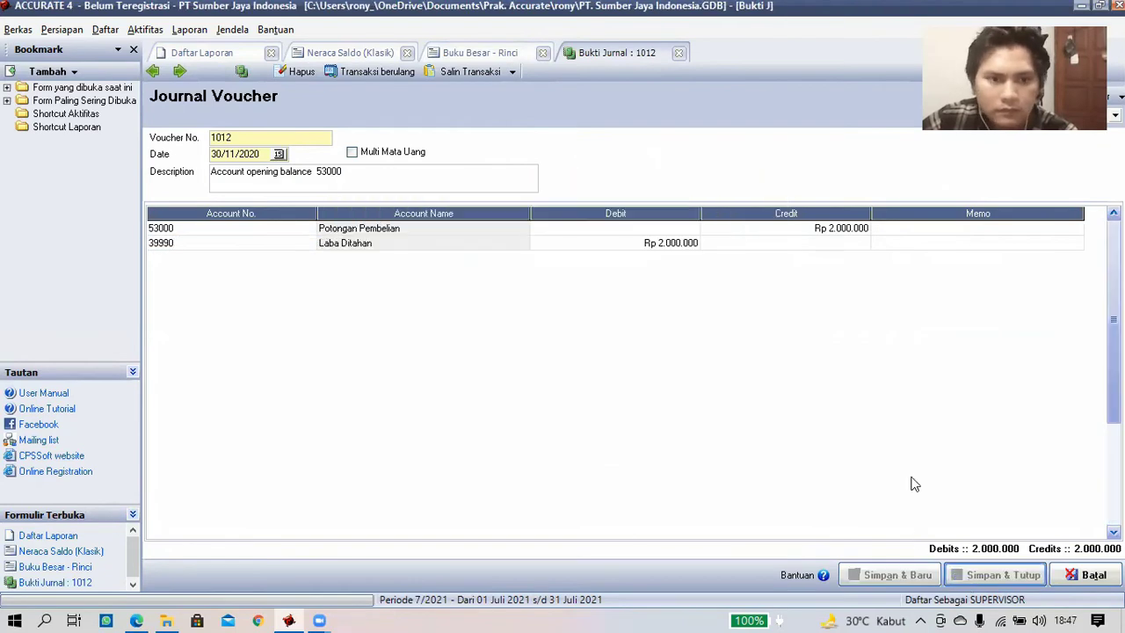
- Switch vouchers 1013 and 1014 to Laba Ditahan, saving each and refreshing the ledger
double_click(879, 263)
double_click(311, 244)
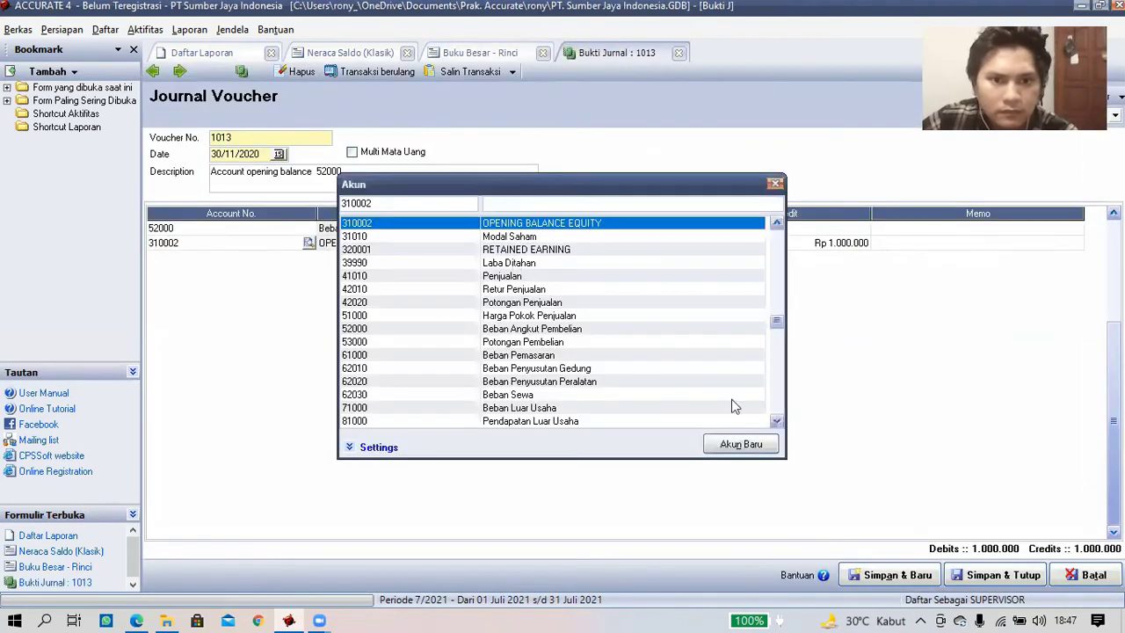
double_click(519, 262)
click(994, 574)
click(482, 85)
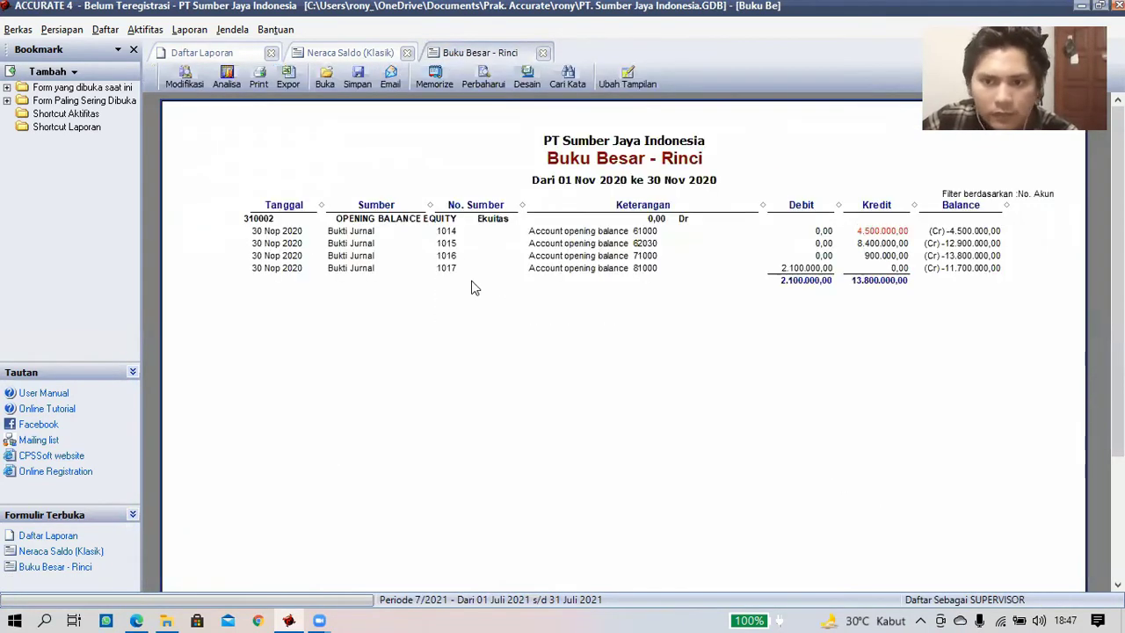
click(447, 232)
double_click(310, 244)
double_click(513, 264)
click(972, 581)
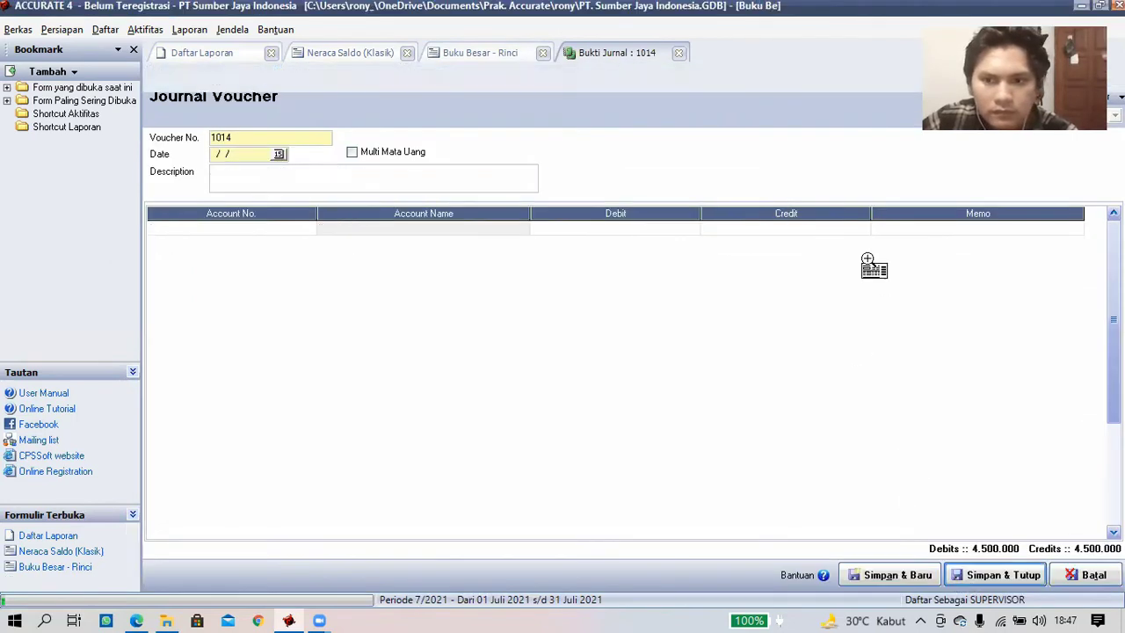
click(594, 245)
- Switch vouchers 1015 and 1016 to Laba Ditahan, saving each and refreshing the ledger
double_click(311, 244)
double_click(519, 263)
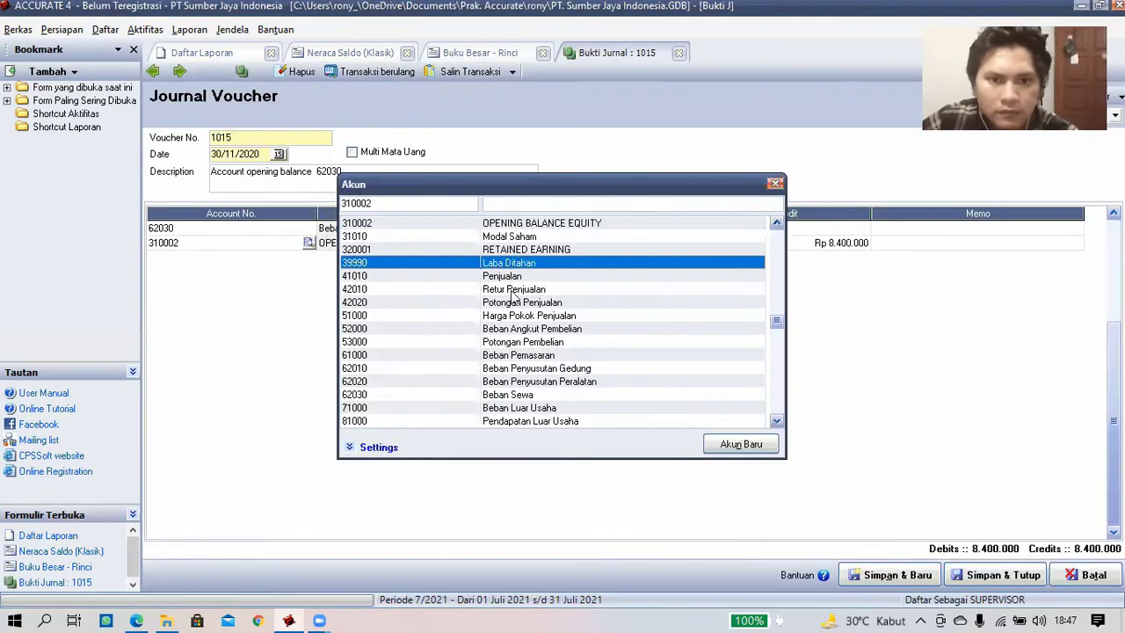
click(995, 575)
click(332, 254)
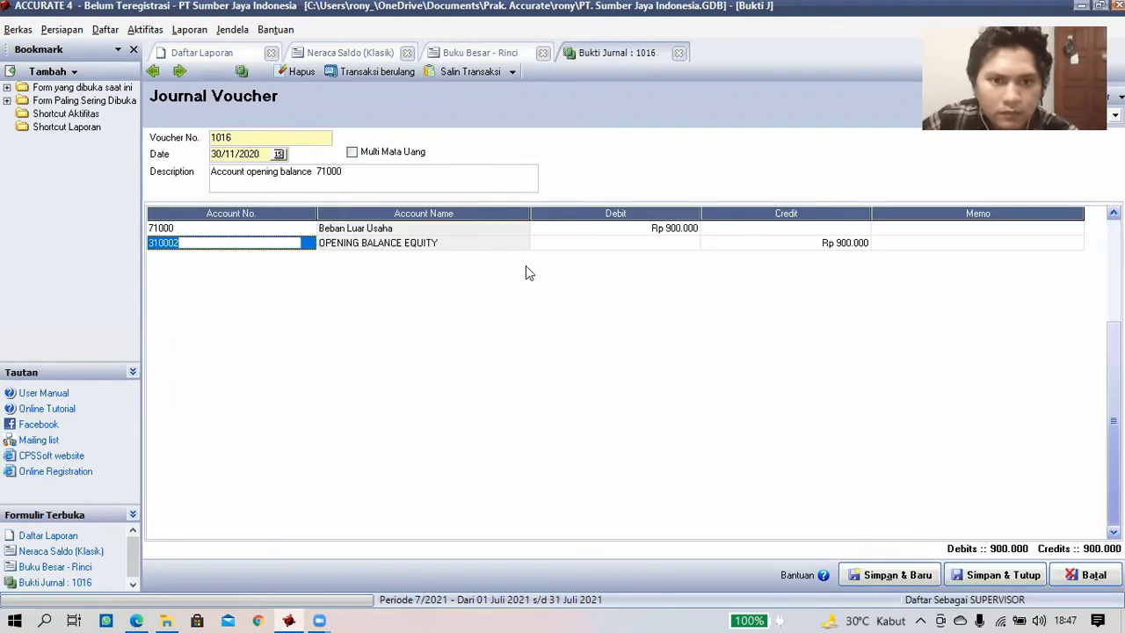
double_click(310, 243)
double_click(518, 261)
click(995, 575)
click(482, 83)
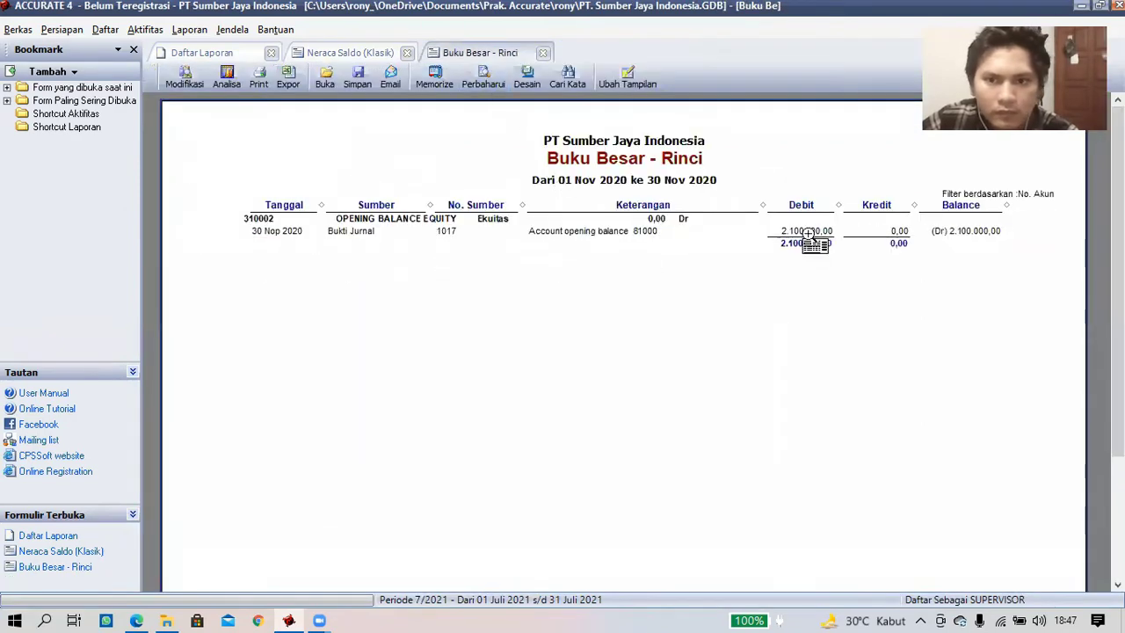
- Change voucher 1017's first-line 2.100.000 debit to Laba Ditahan and save it
click(350, 231)
double_click(309, 228)
double_click(512, 264)
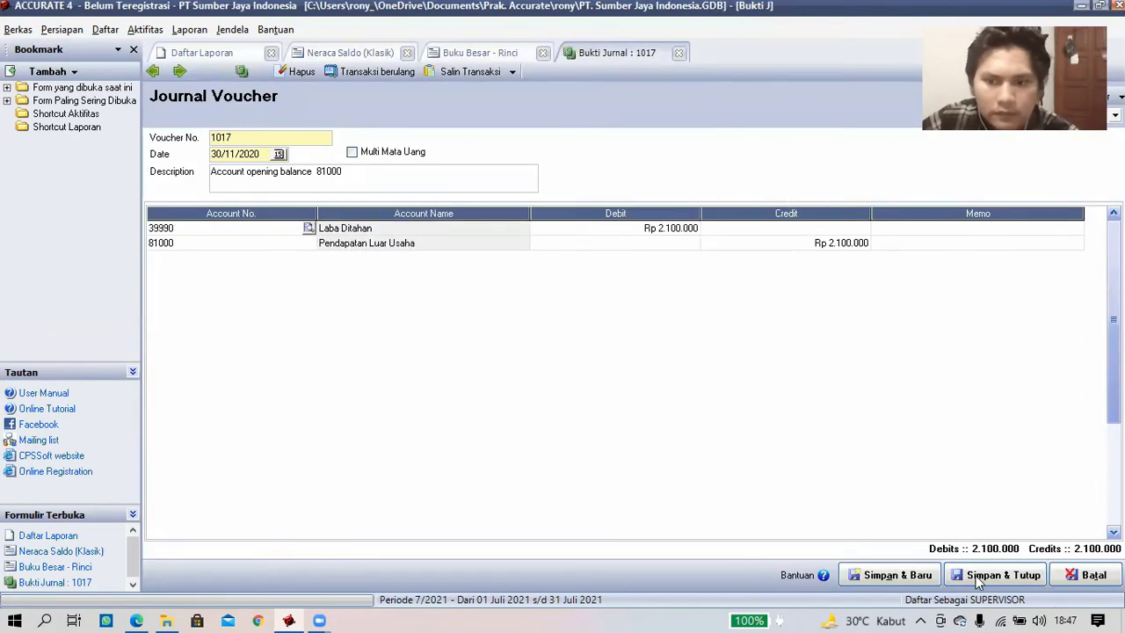
click(995, 574)
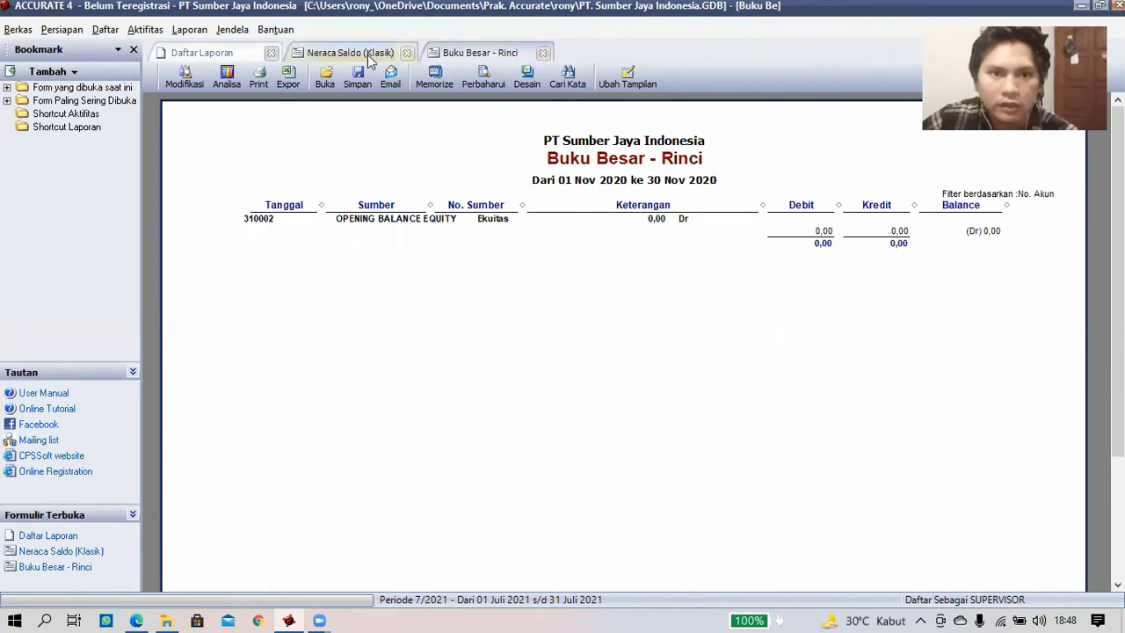
- Refresh Neraca Saldo (Klasik), check Laba Ditahan at 141.050.000 credit, then close the reports
click(544, 53)
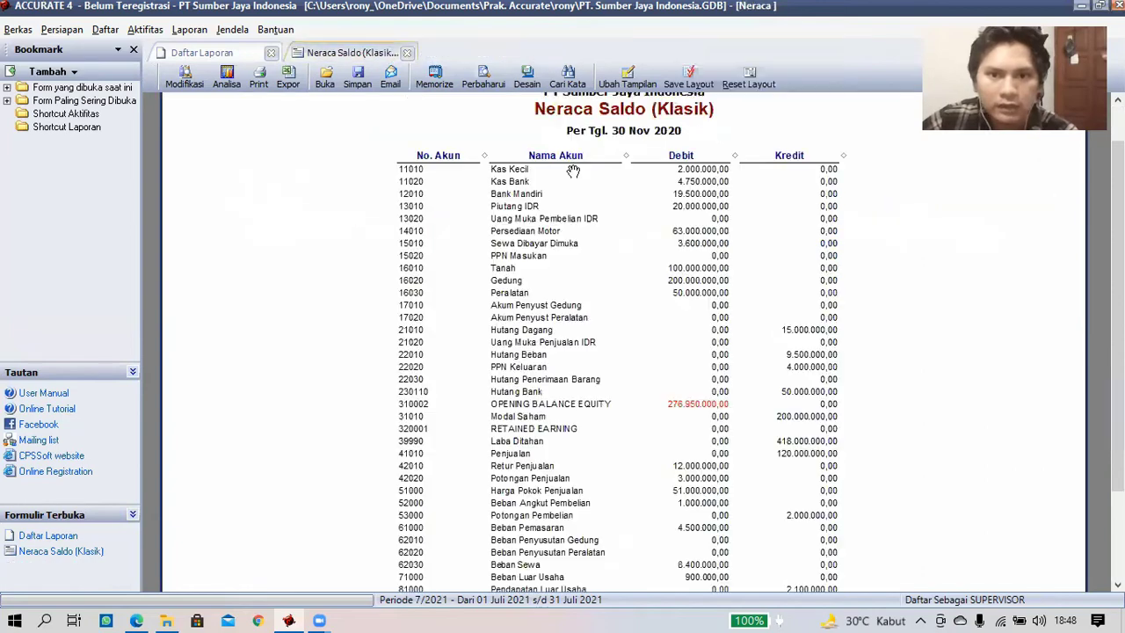
click(482, 82)
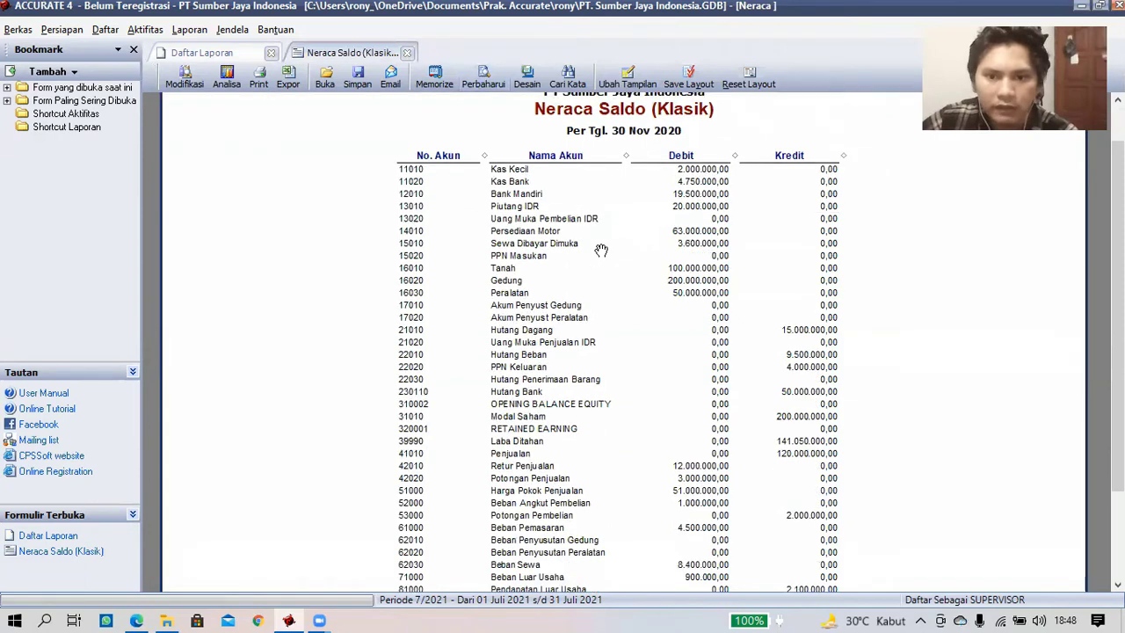
scroll(601, 250, down, 3)
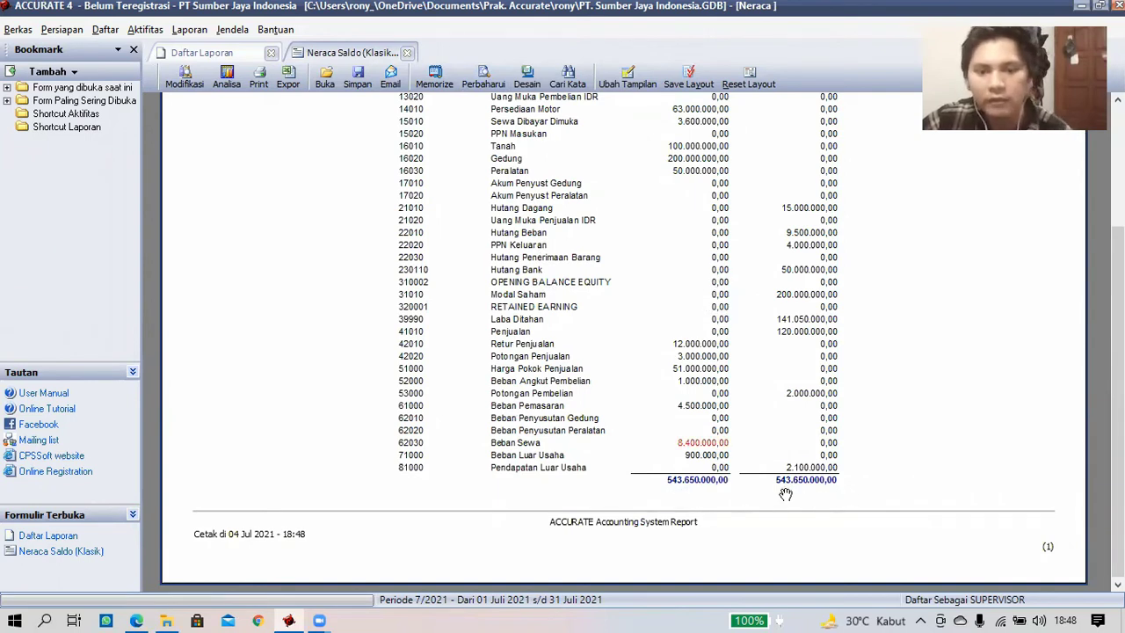
scroll(746, 420, up, 5)
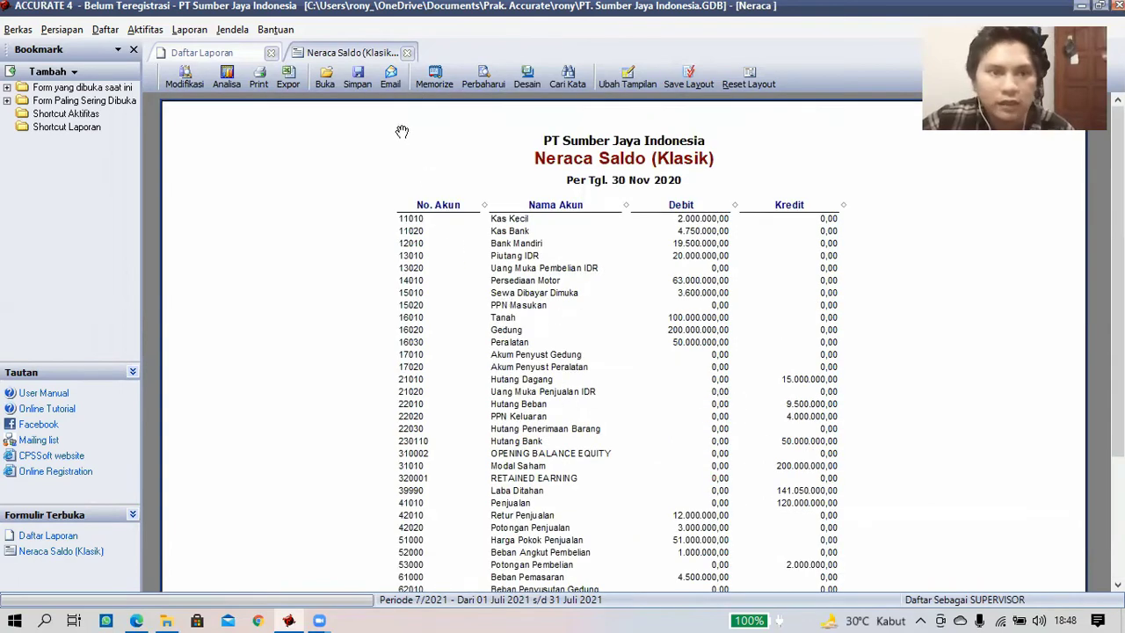
click(407, 53)
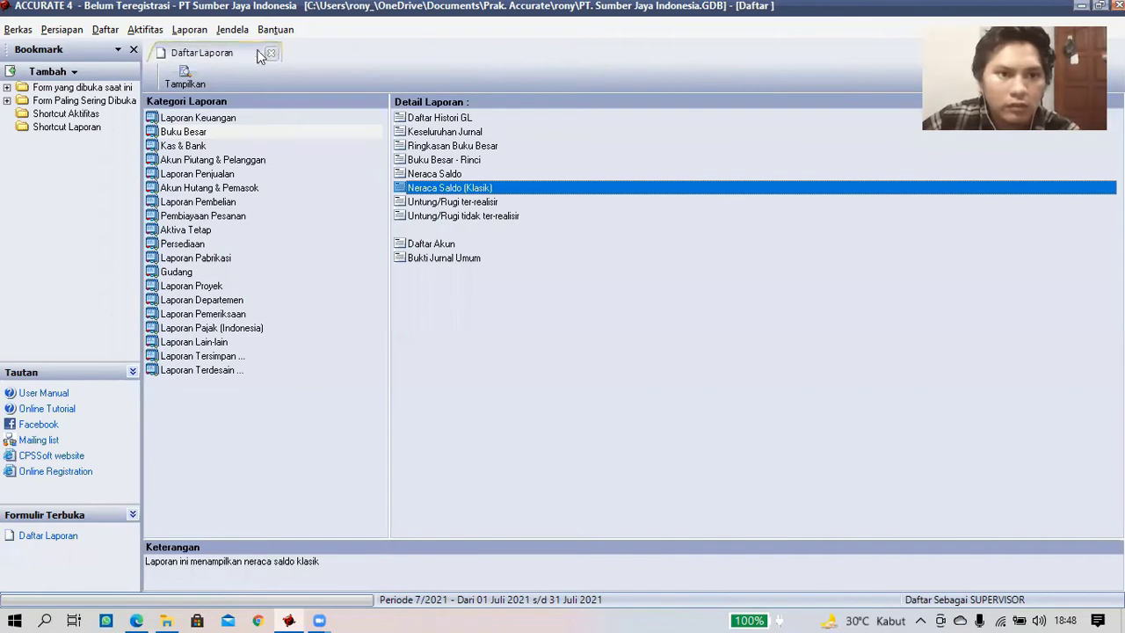
click(271, 52)
- Run Proses Akhir Bulan for period Nopember, year 2020, and acknowledge the completion message
click(156, 32)
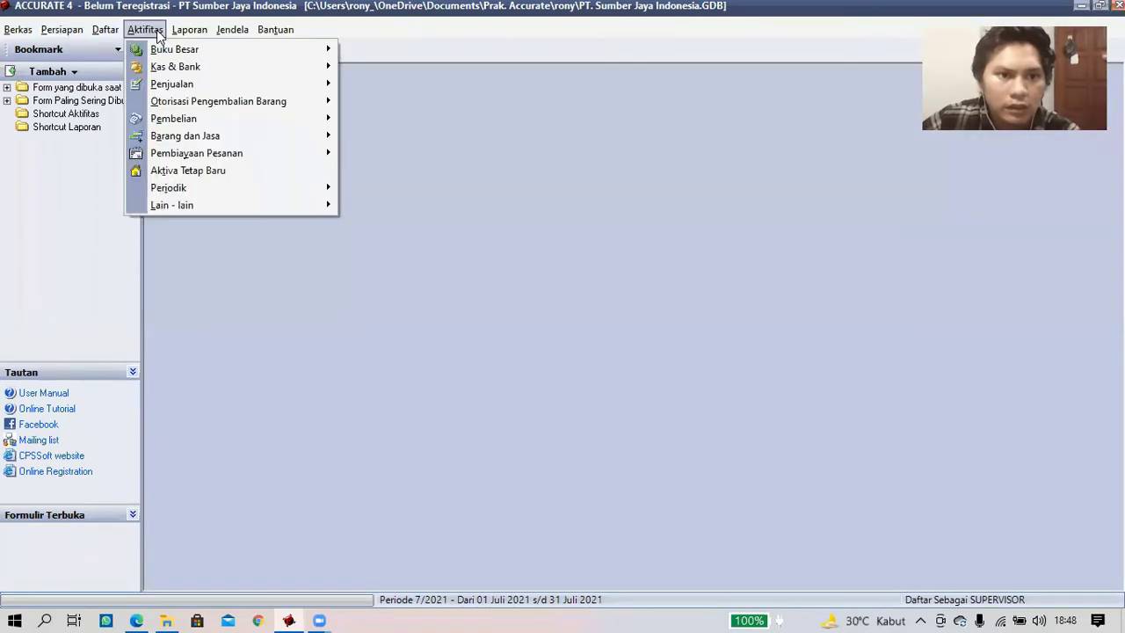
mouse_move(186, 188)
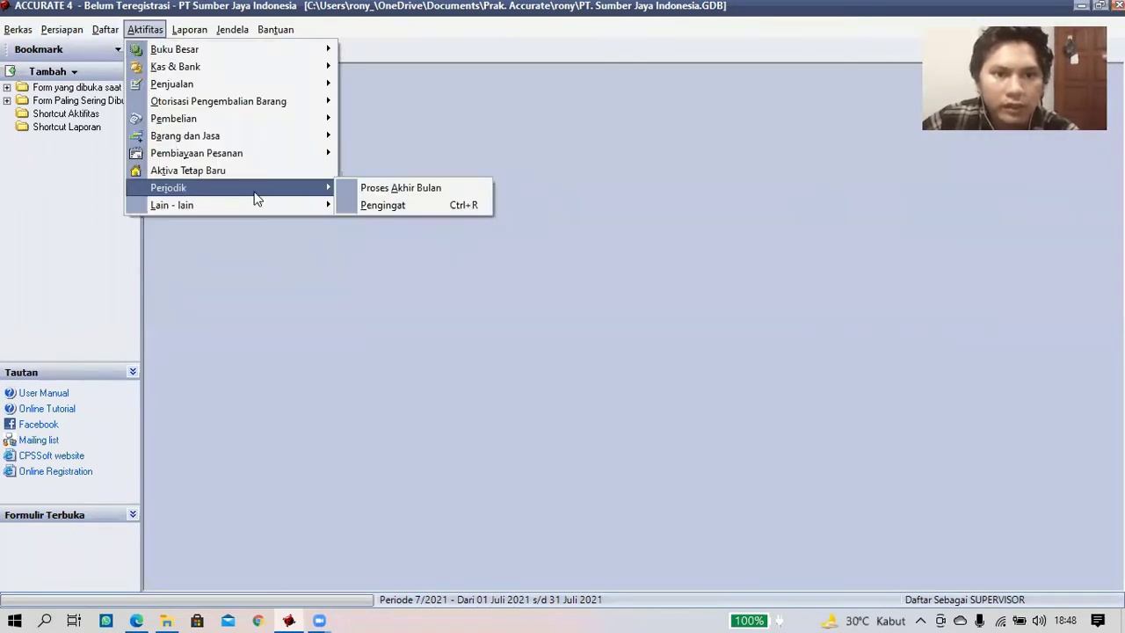
click(362, 187)
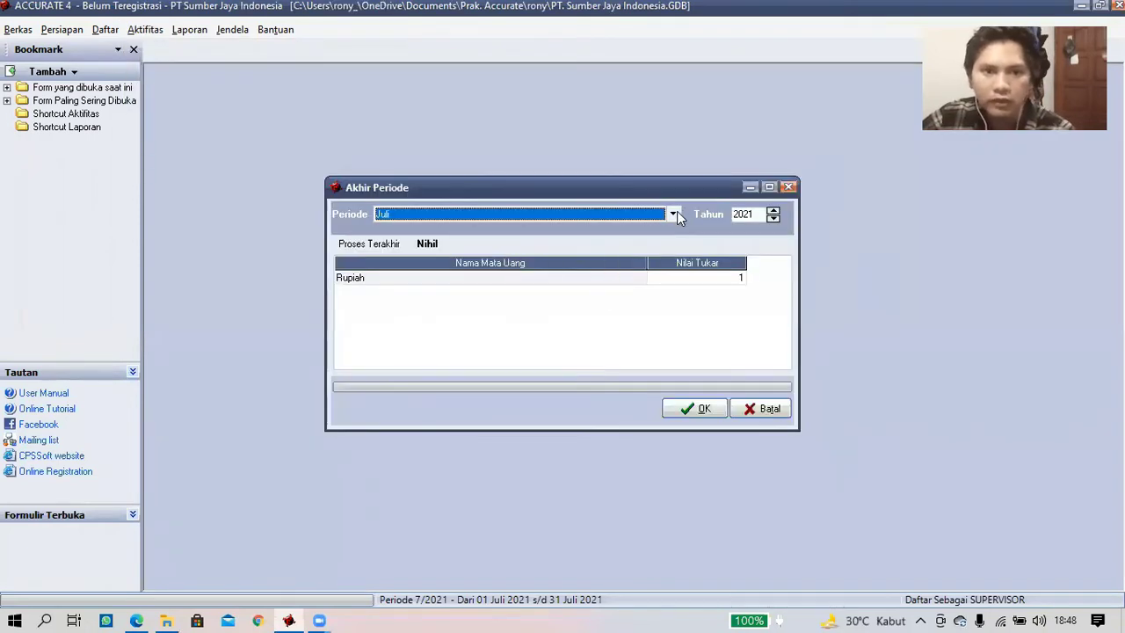
click(675, 213)
click(440, 293)
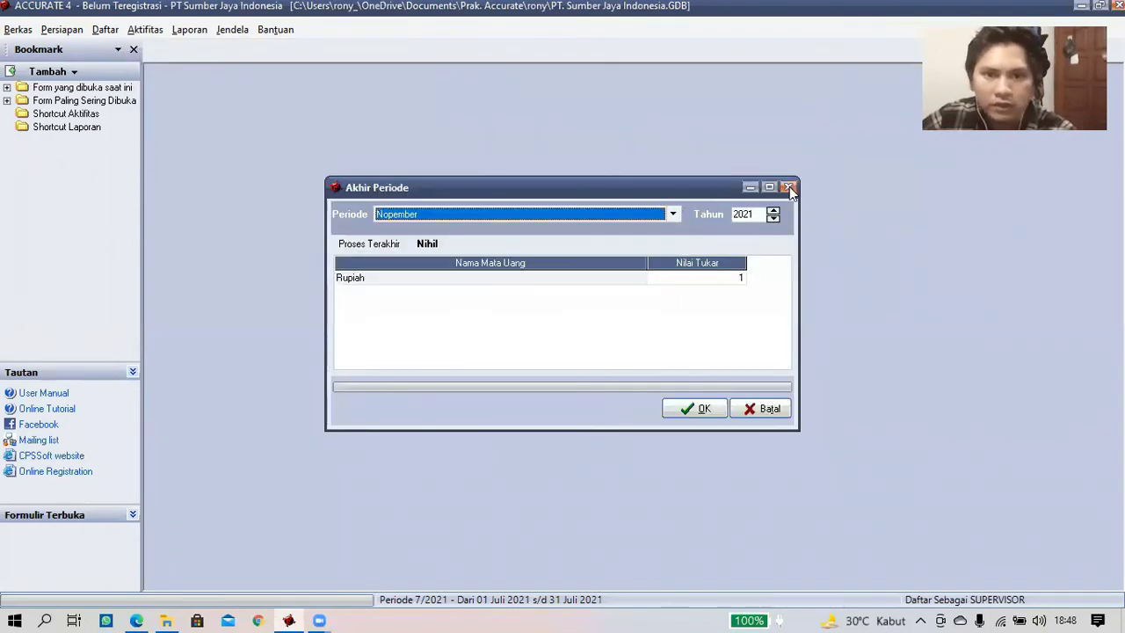
click(508, 280)
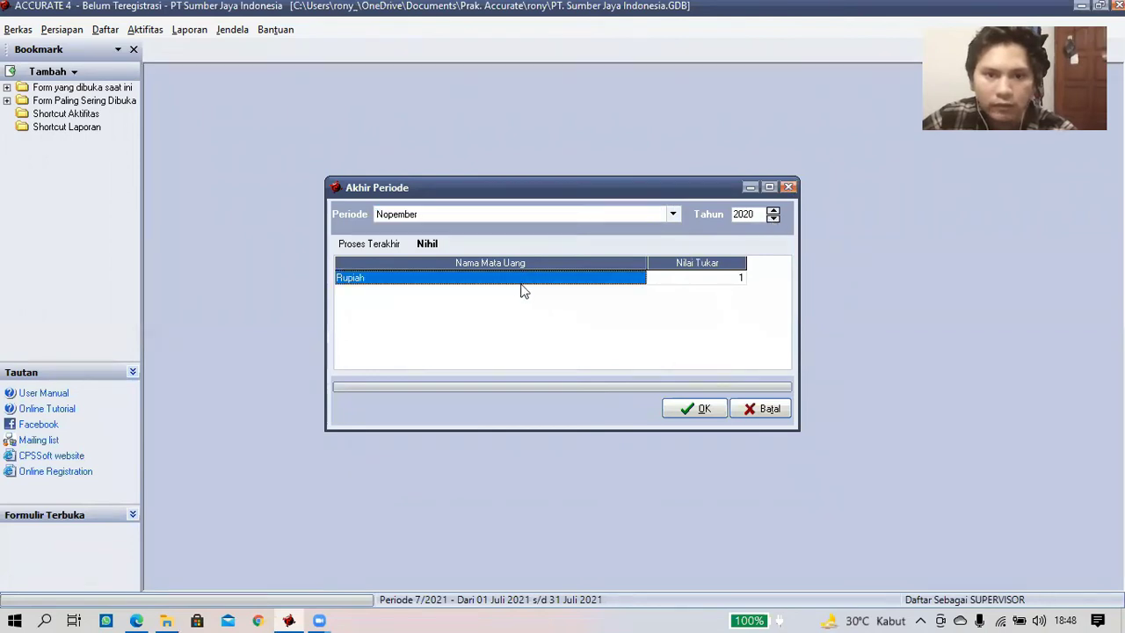
click(703, 410)
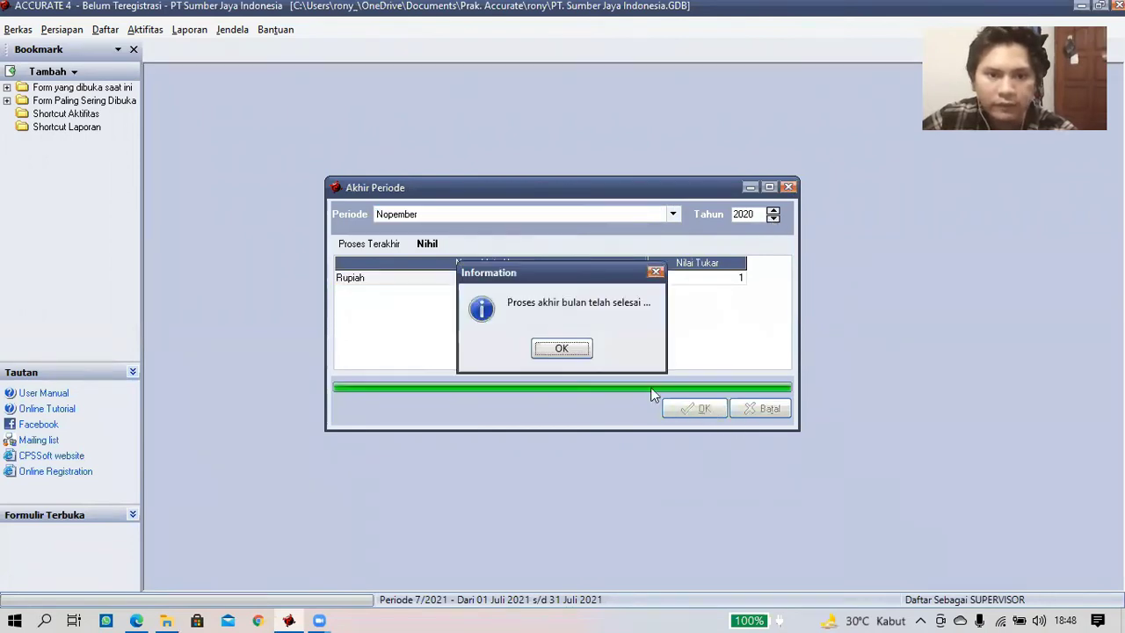
click(571, 349)
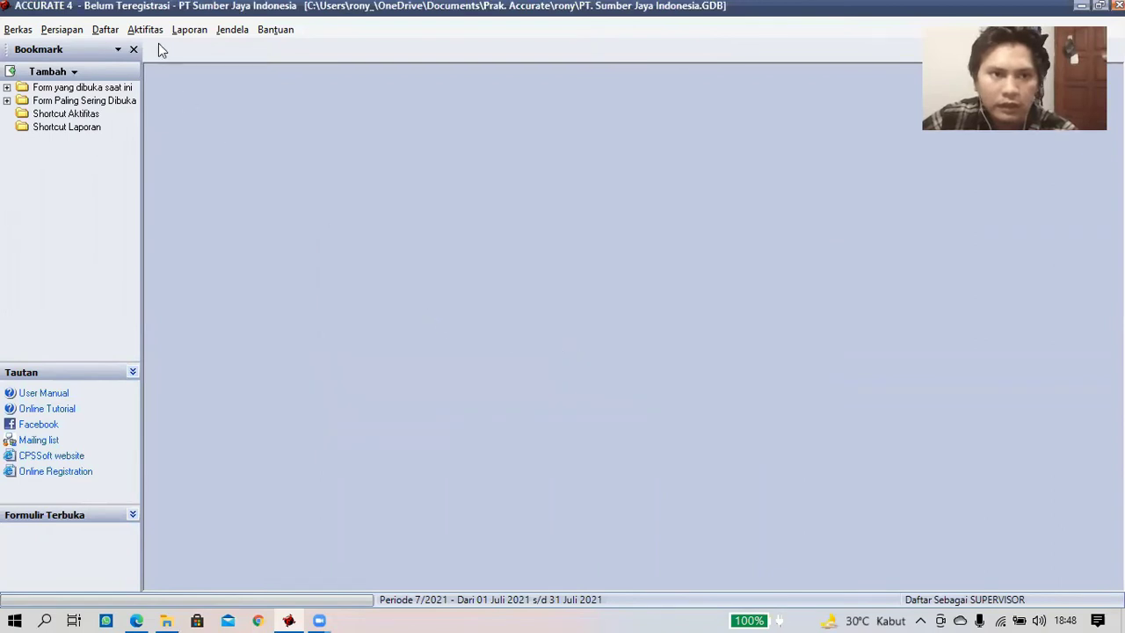
click(191, 32)
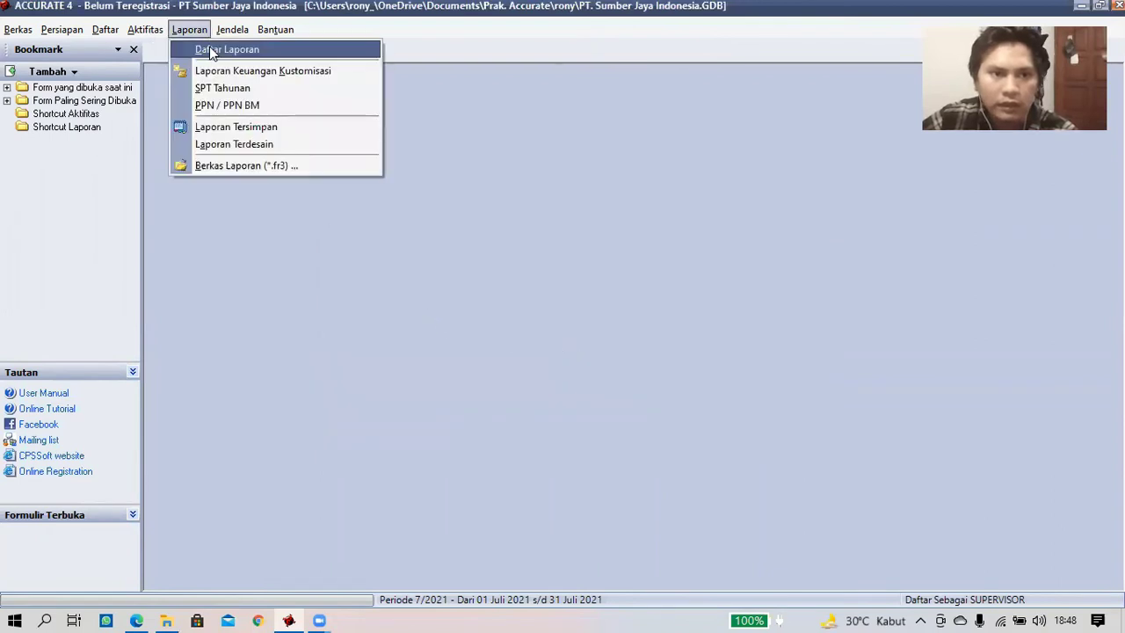
- Generate Neraca Saldo (Klasik) per 30/11/2020 with Termasuk saldo nol ticked, and review it
click(210, 48)
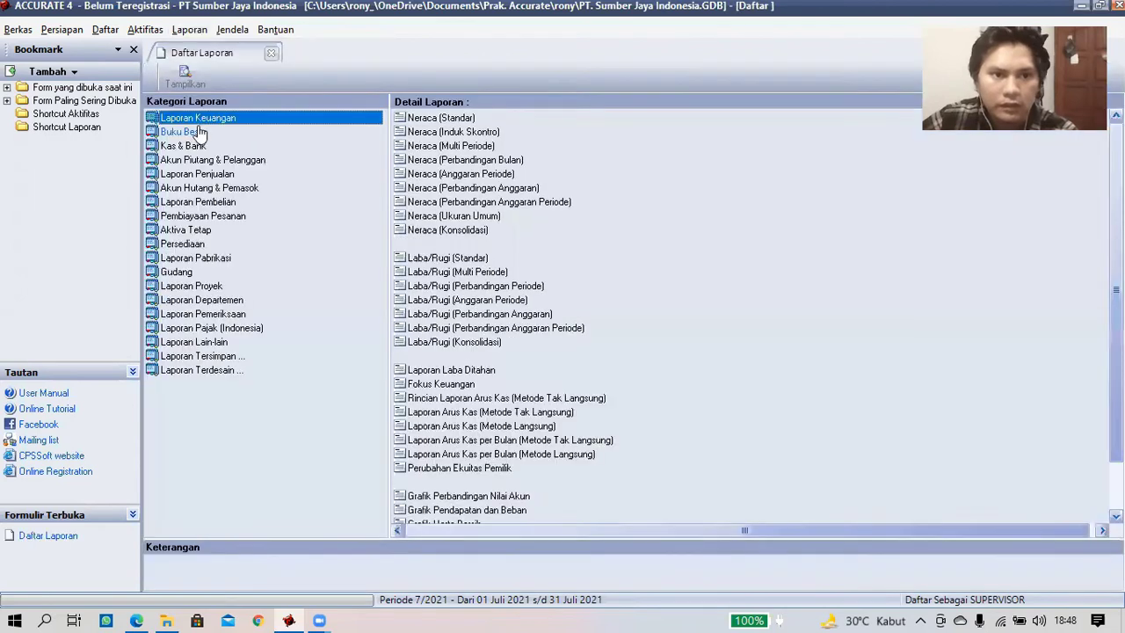
click(253, 132)
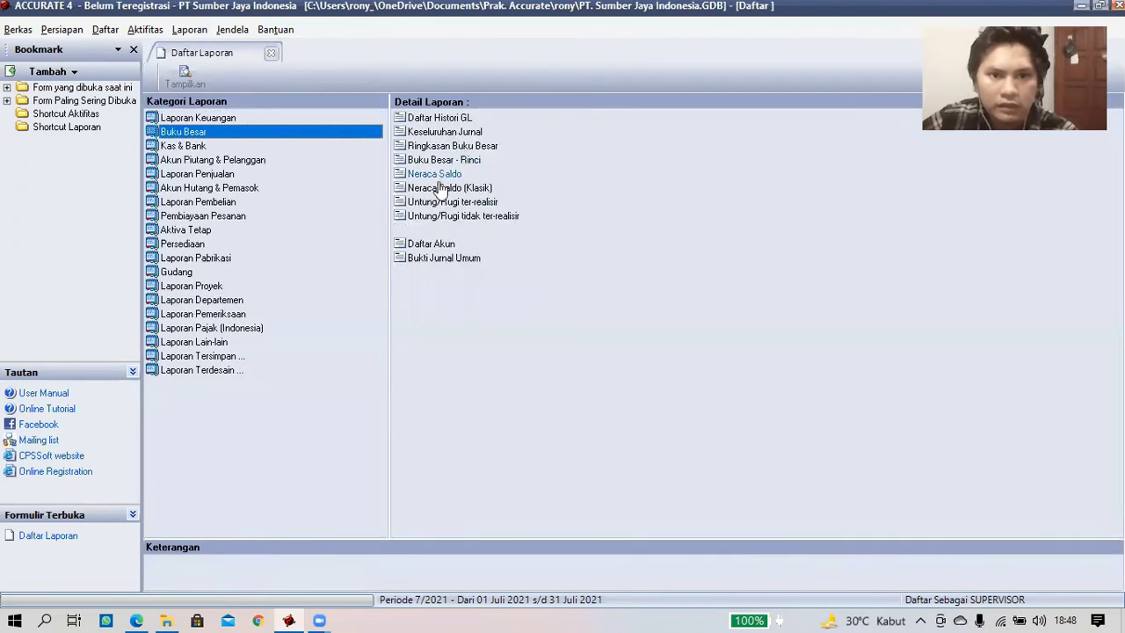
click(440, 186)
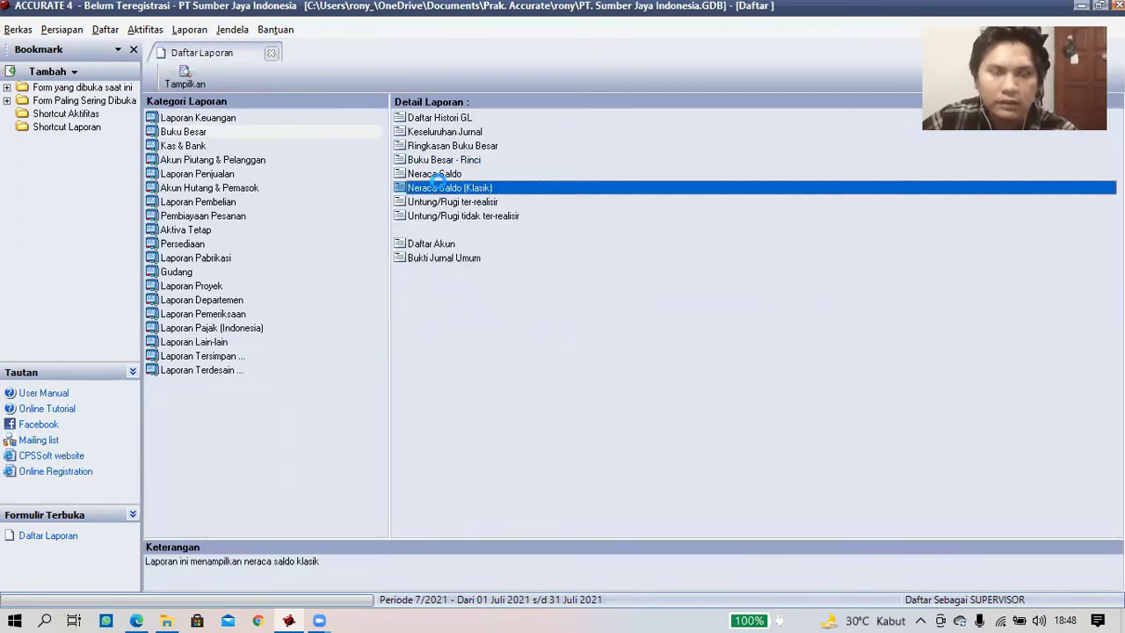
double_click(442, 188)
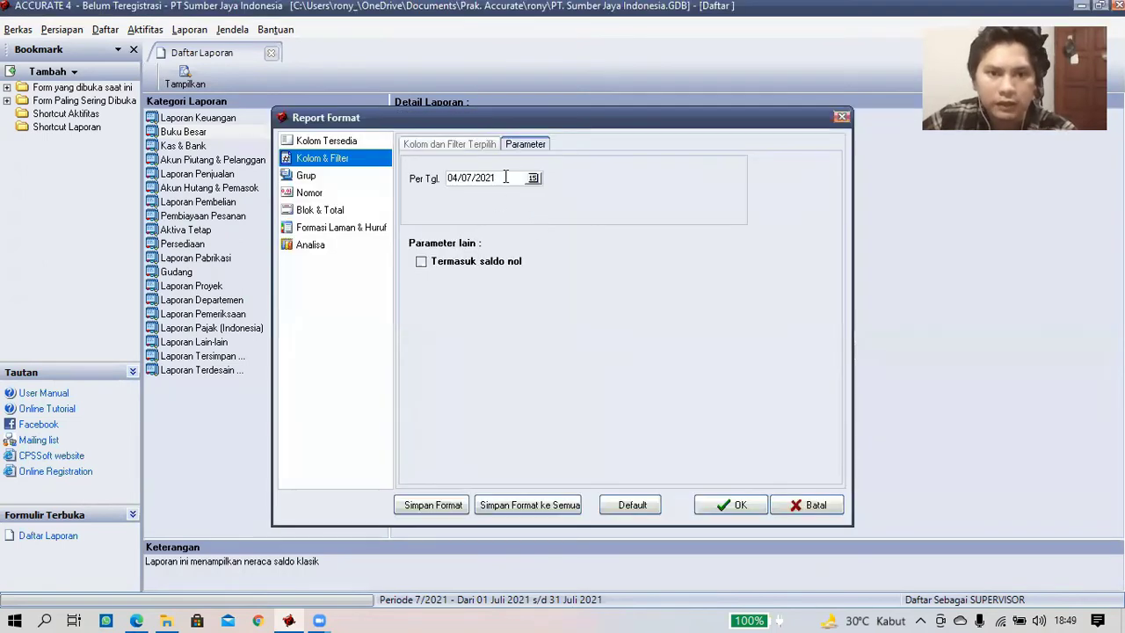
drag(514, 180, 440, 186)
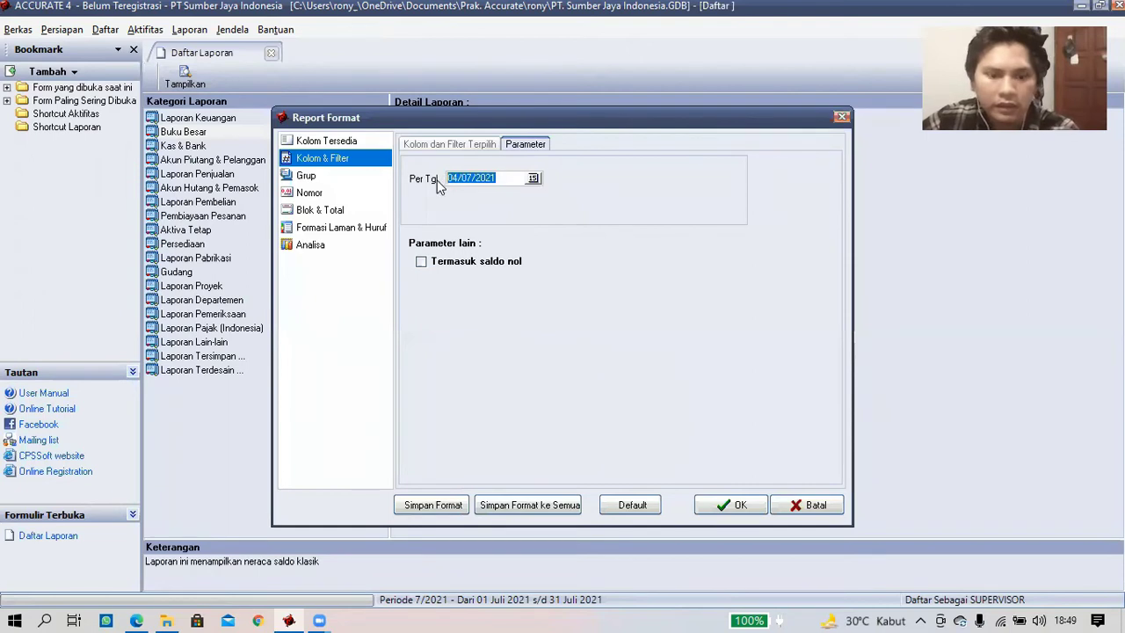
text(30/11)
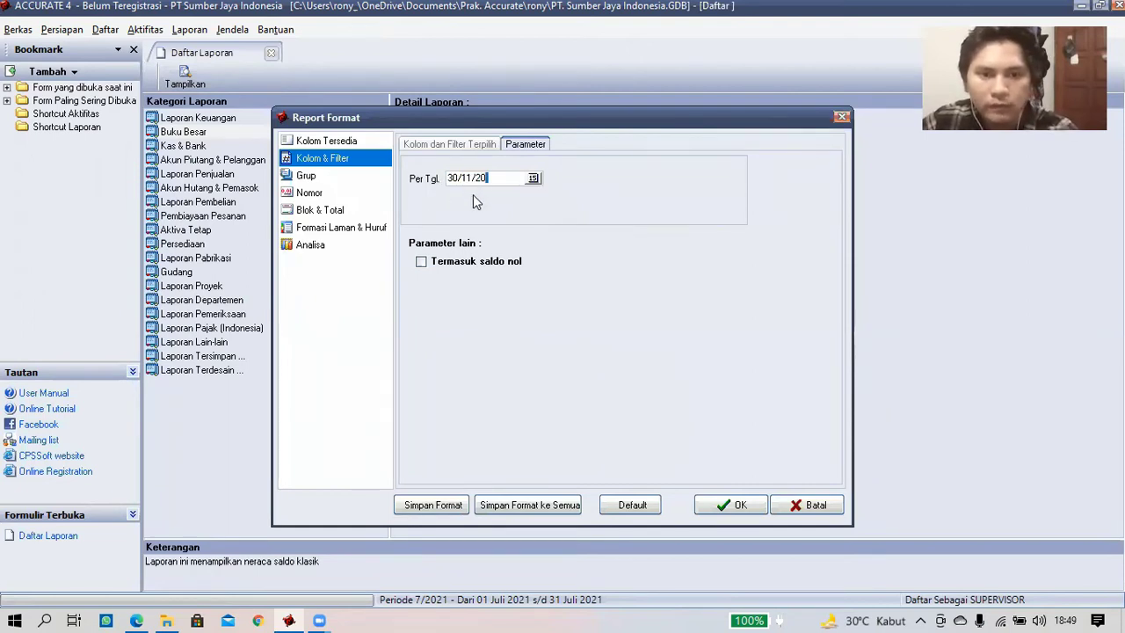
text(/2020)
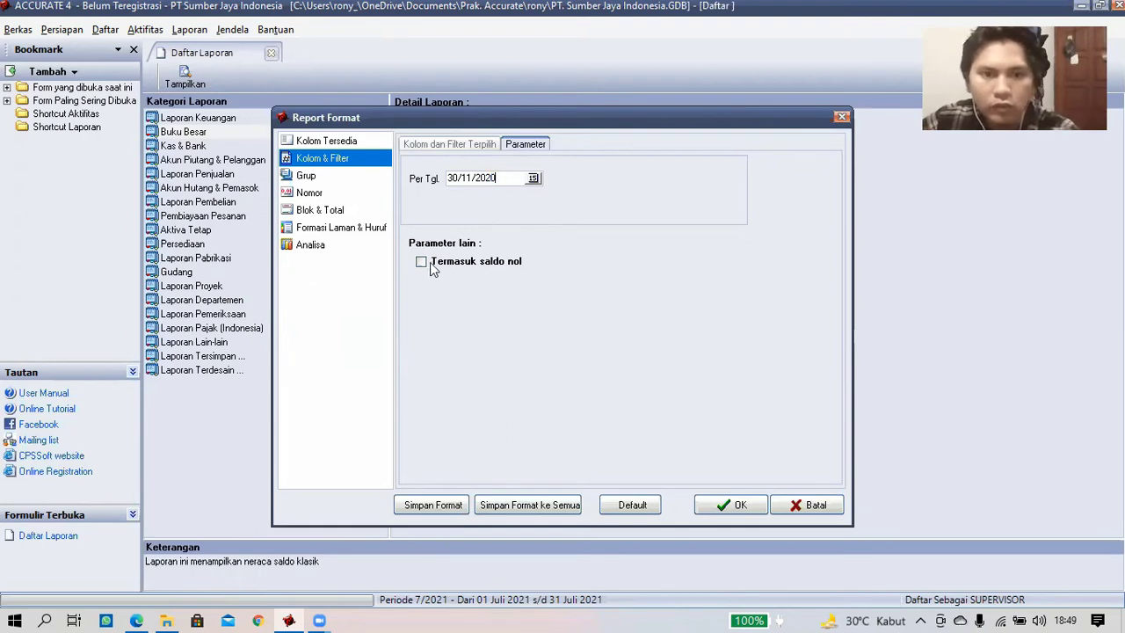
click(424, 262)
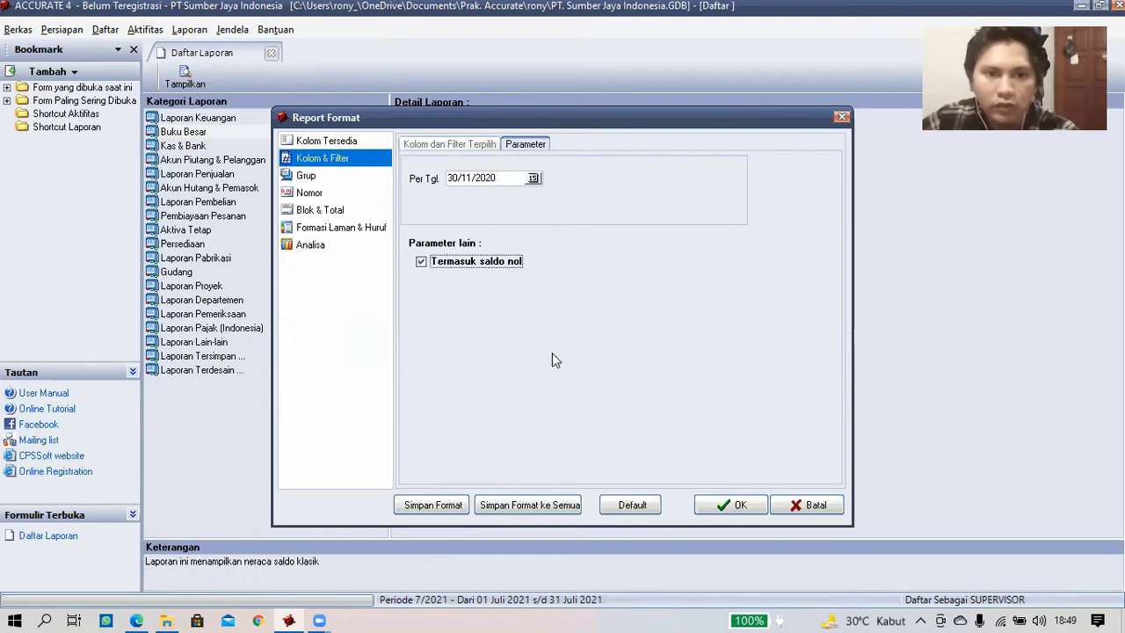
click(729, 507)
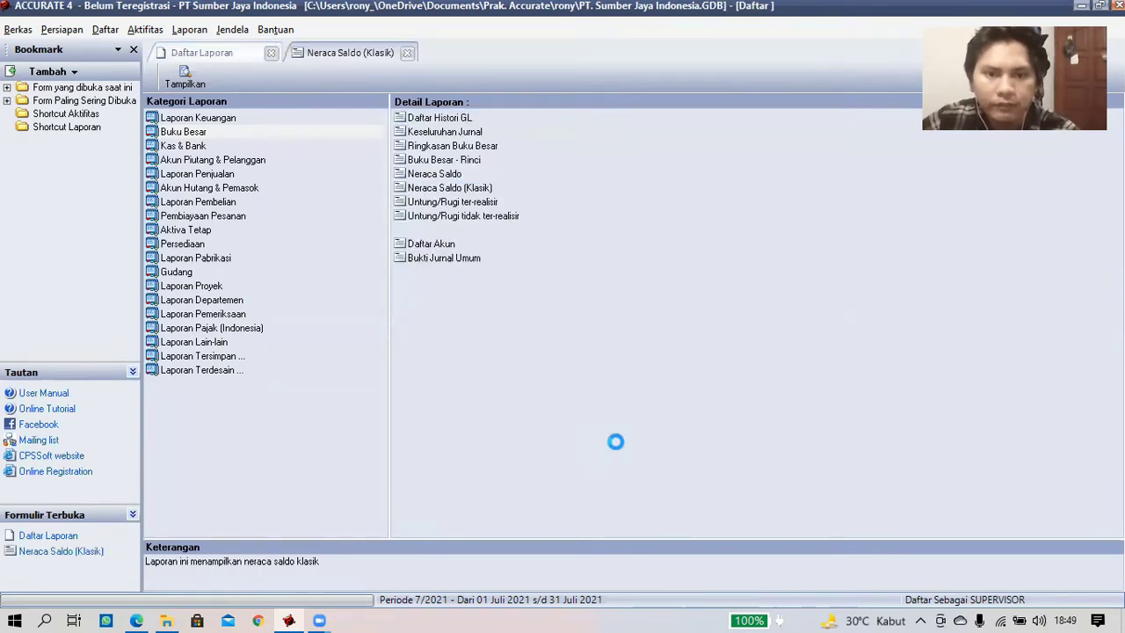
scroll(648, 393, down, 5)
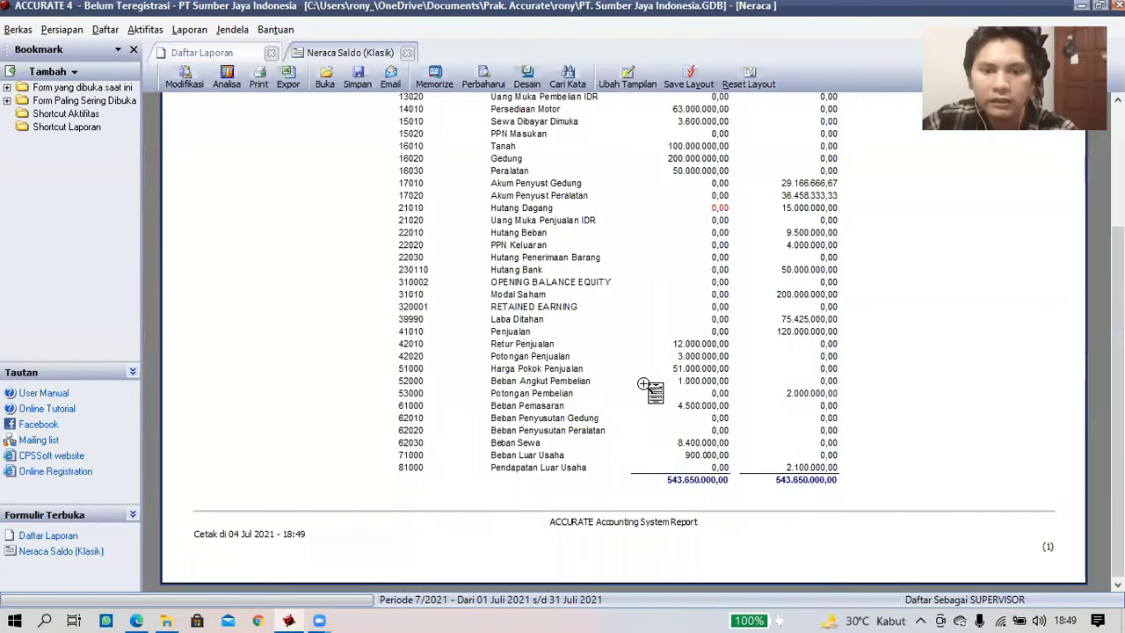
scroll(649, 389, up, 5)
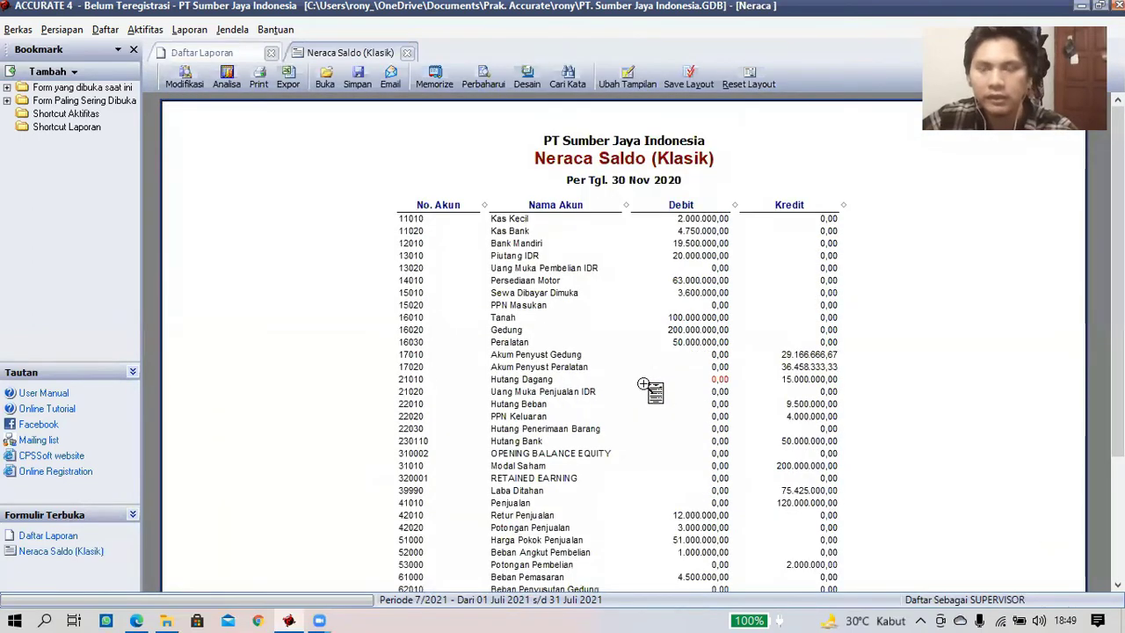
scroll(649, 388, down, 3)
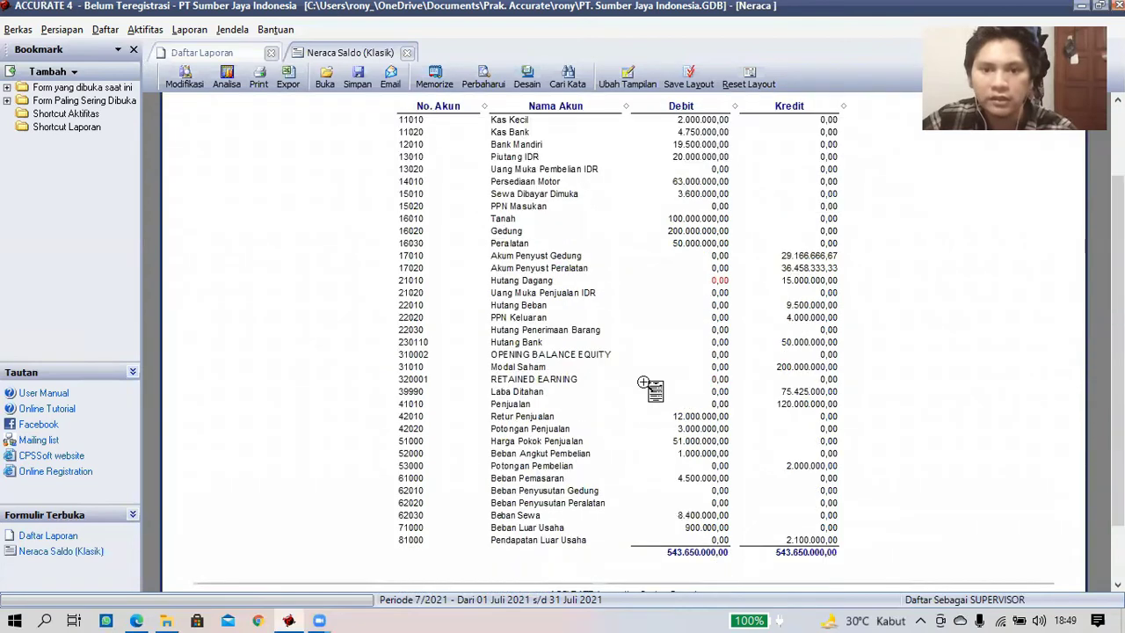
scroll(648, 389, up, 3)
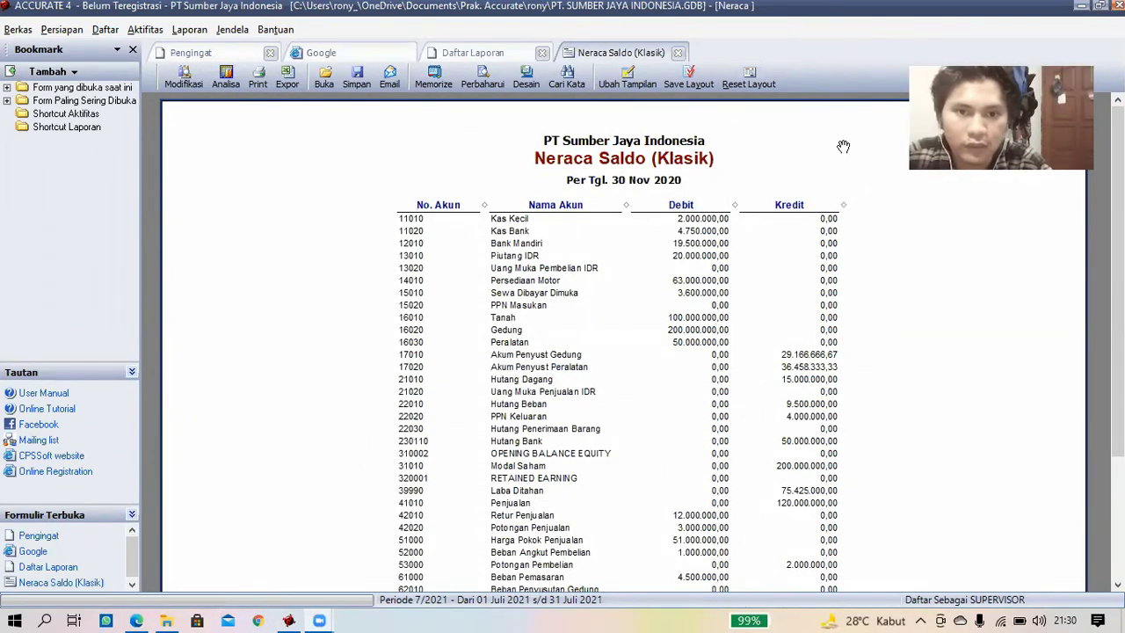
- Close the Neraca Saldo, Daftar Laporan and Pengingat tabs, leaving only Google
scroll(809, 182, down, 5)
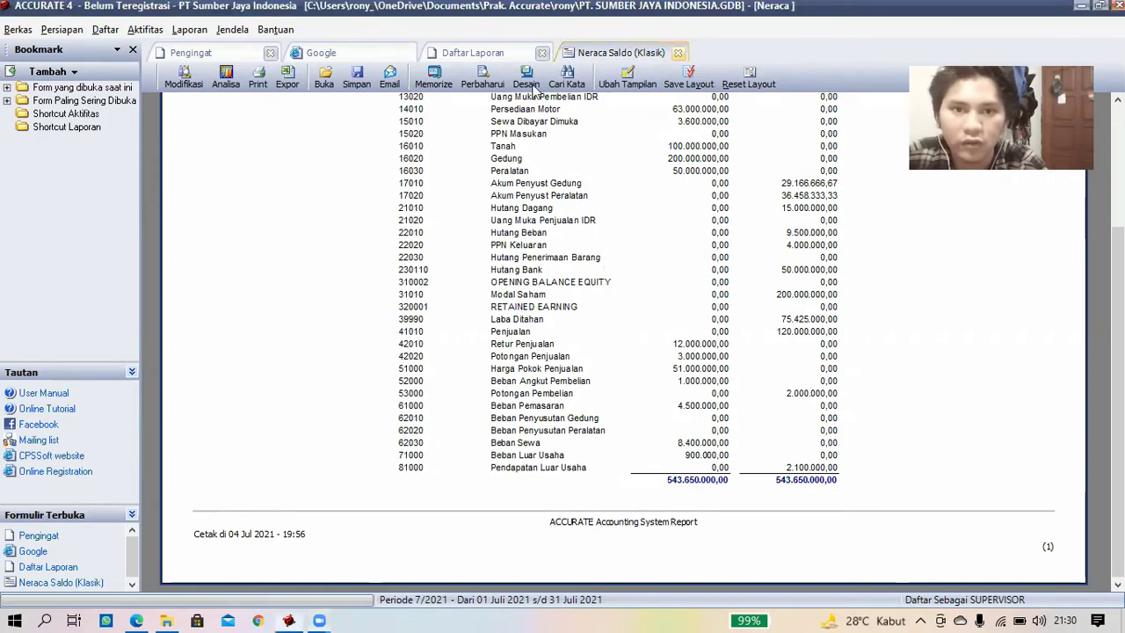
click(681, 55)
click(542, 53)
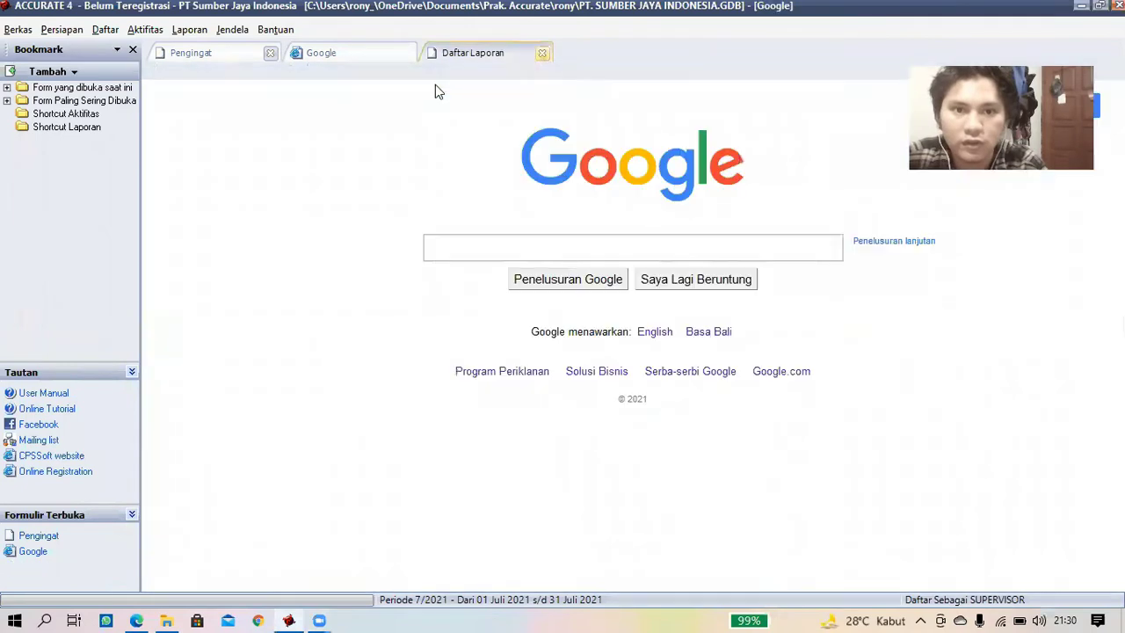
click(269, 53)
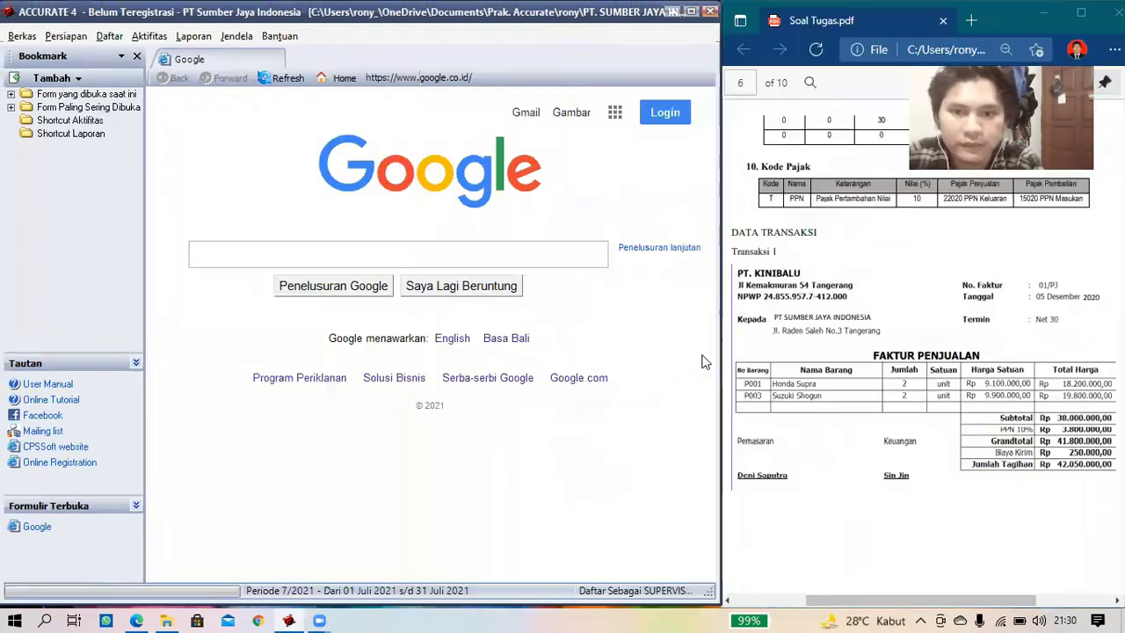
- Review the assignment PDF, then start a new Faktur Pembelian from Aktifitas > Pembelian
click(855, 292)
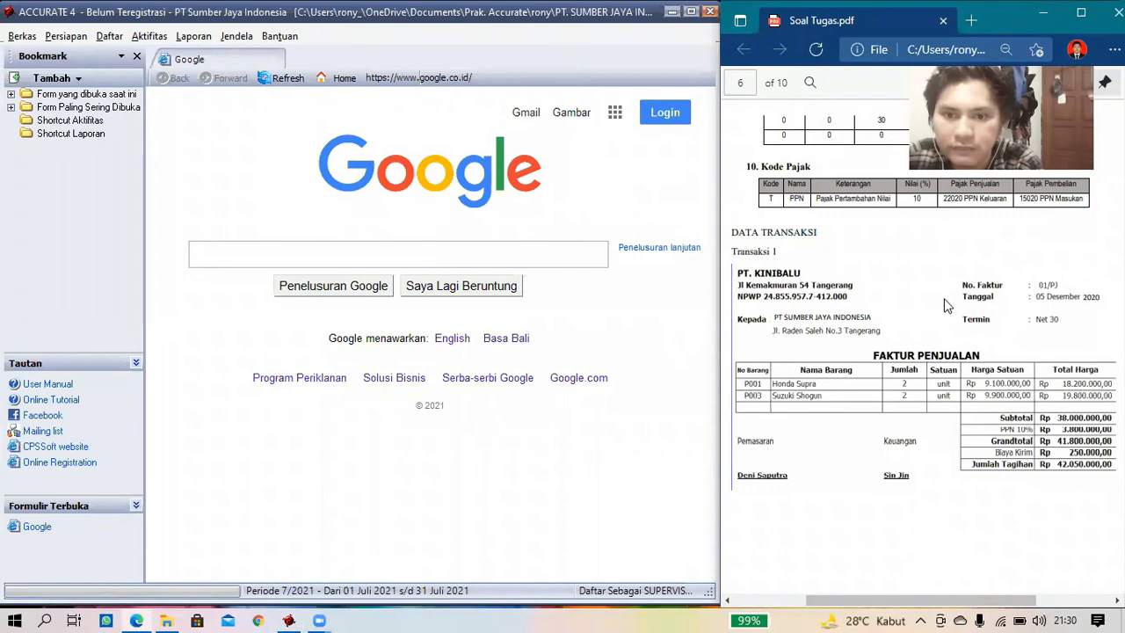
scroll(946, 295, down, 1)
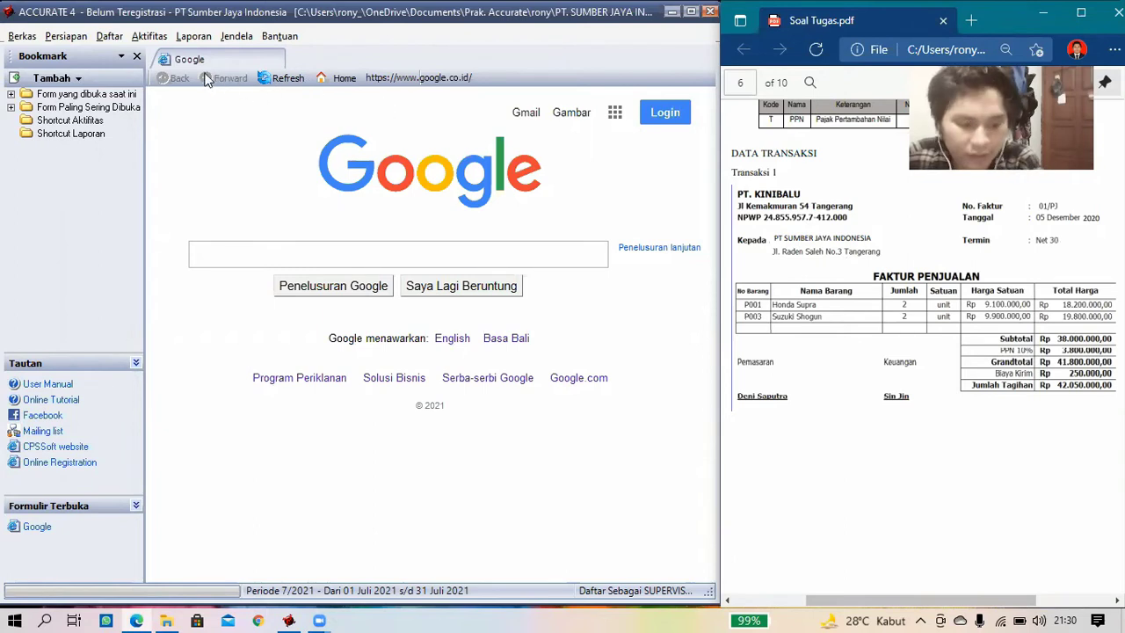
click(150, 36)
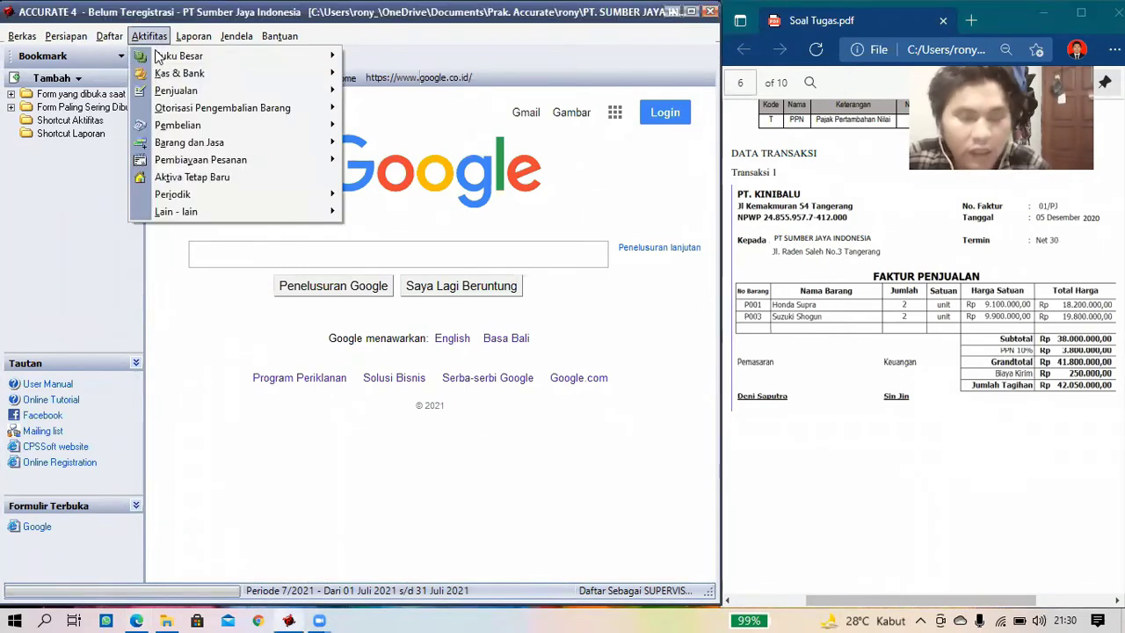
mouse_move(192, 126)
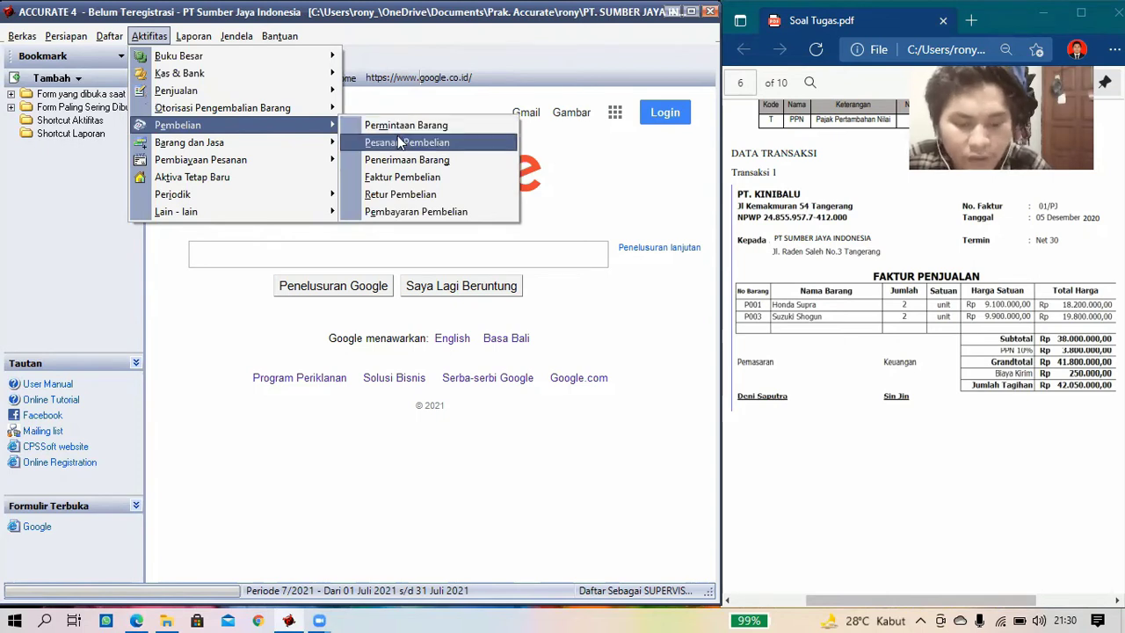
click(407, 178)
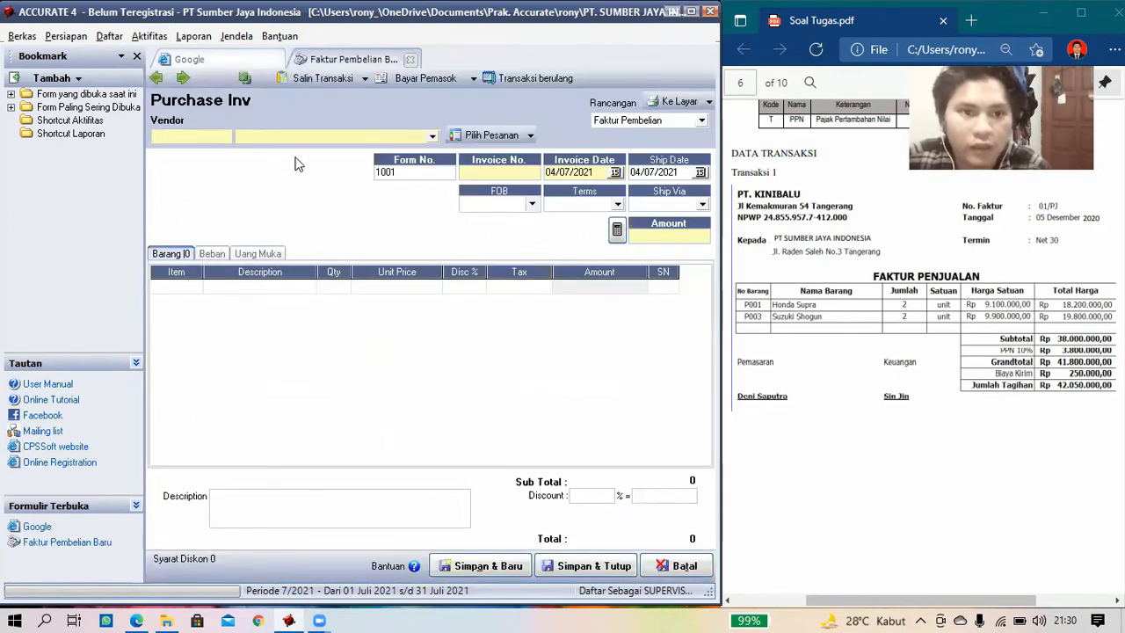
- Choose vendor PT Kinibalu and set both invoice and ship dates to 05/12/2020
click(432, 136)
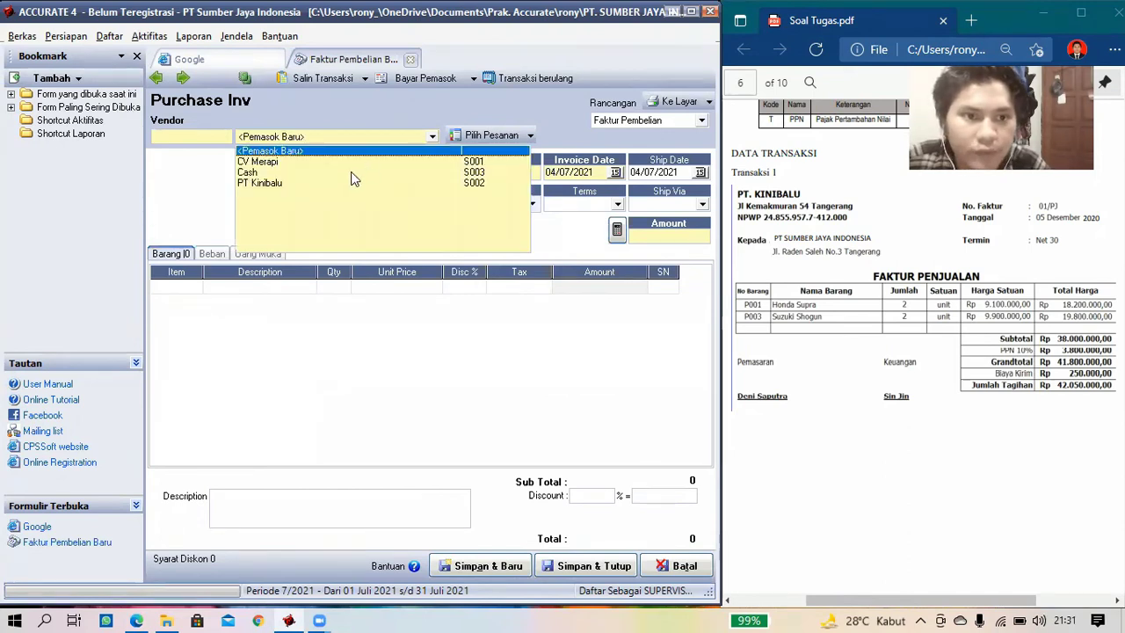
click(283, 185)
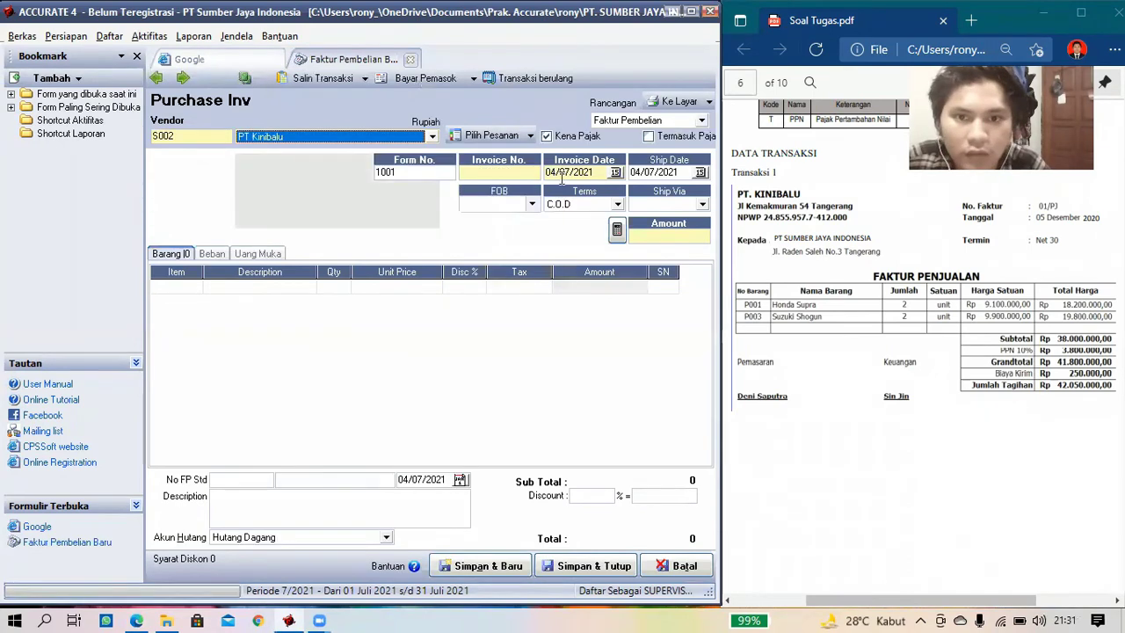
click(507, 172)
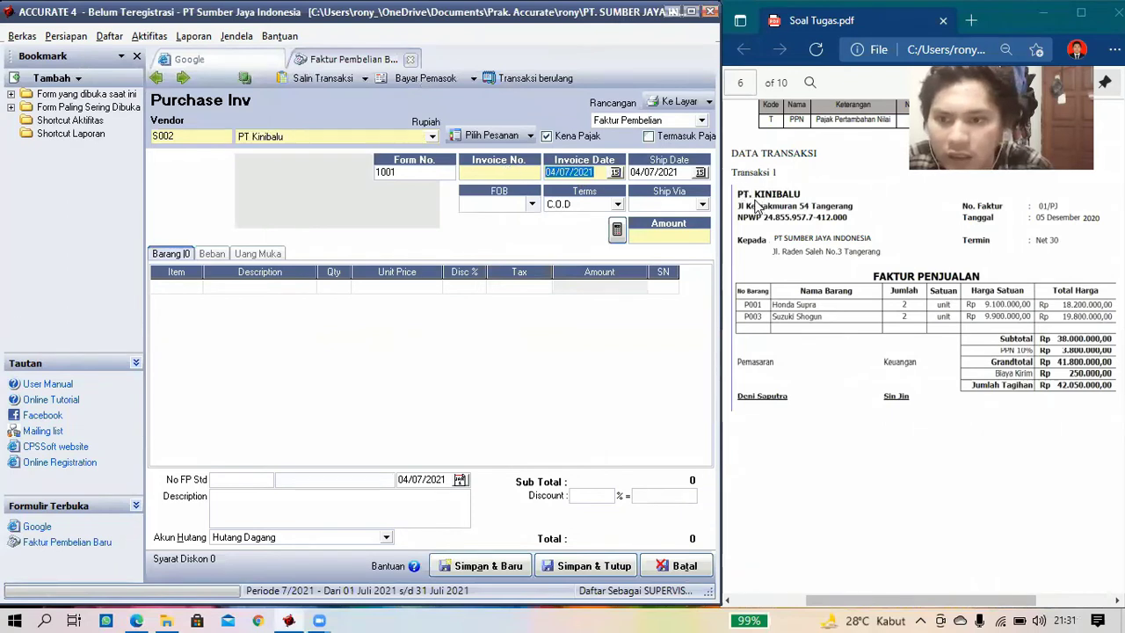
text(05/)
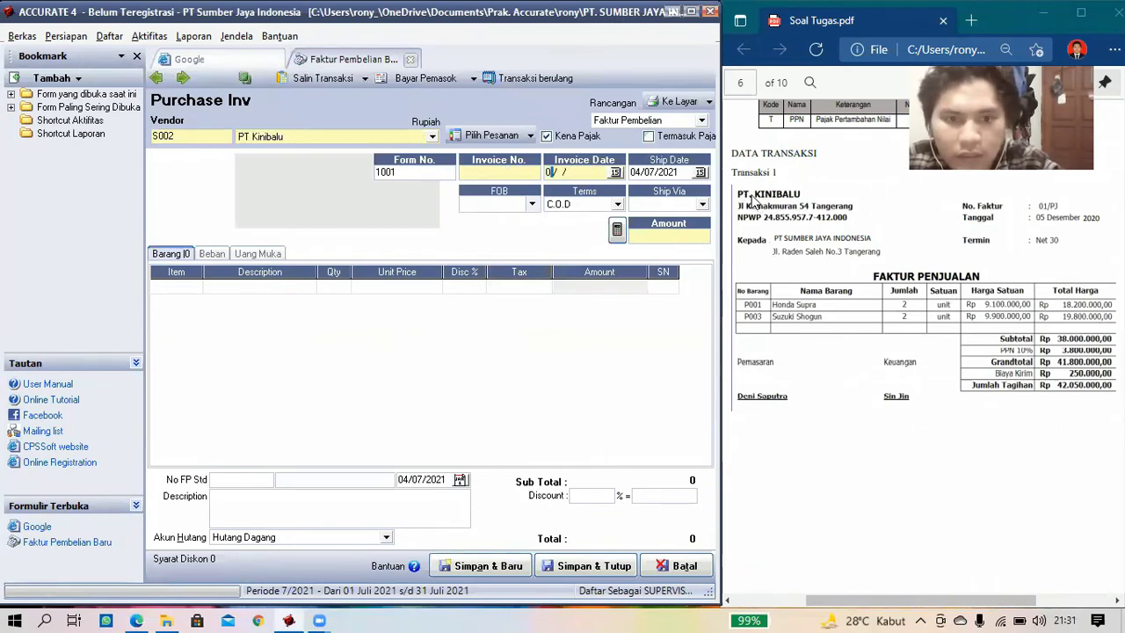
text(12/)
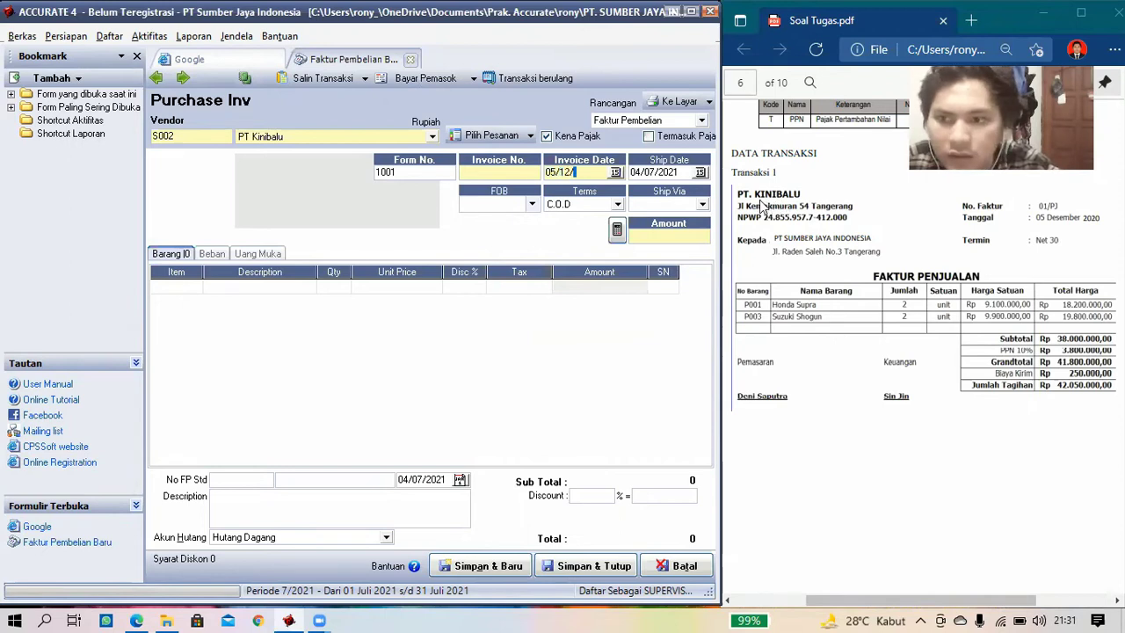
text(202)
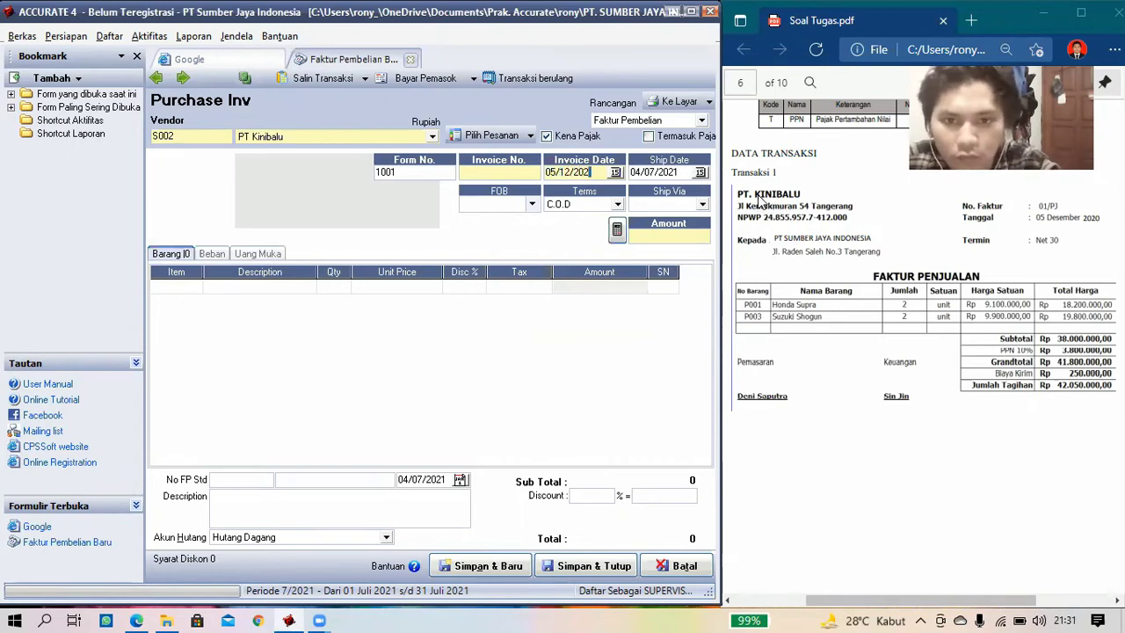
text(020)
key(Tab)
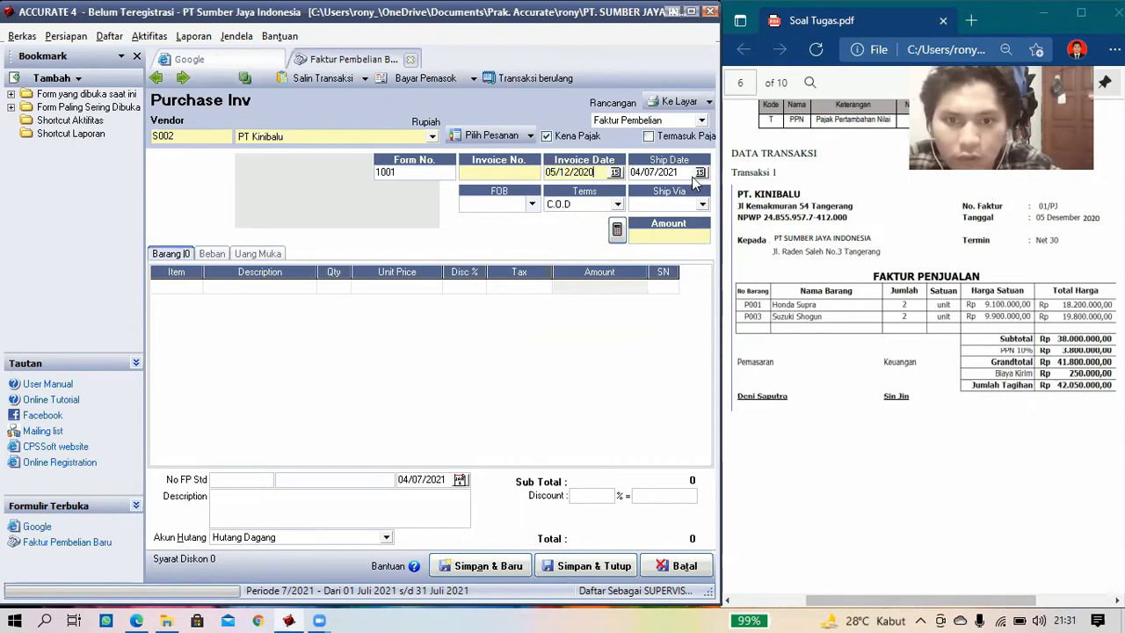
key(ctrl+a)
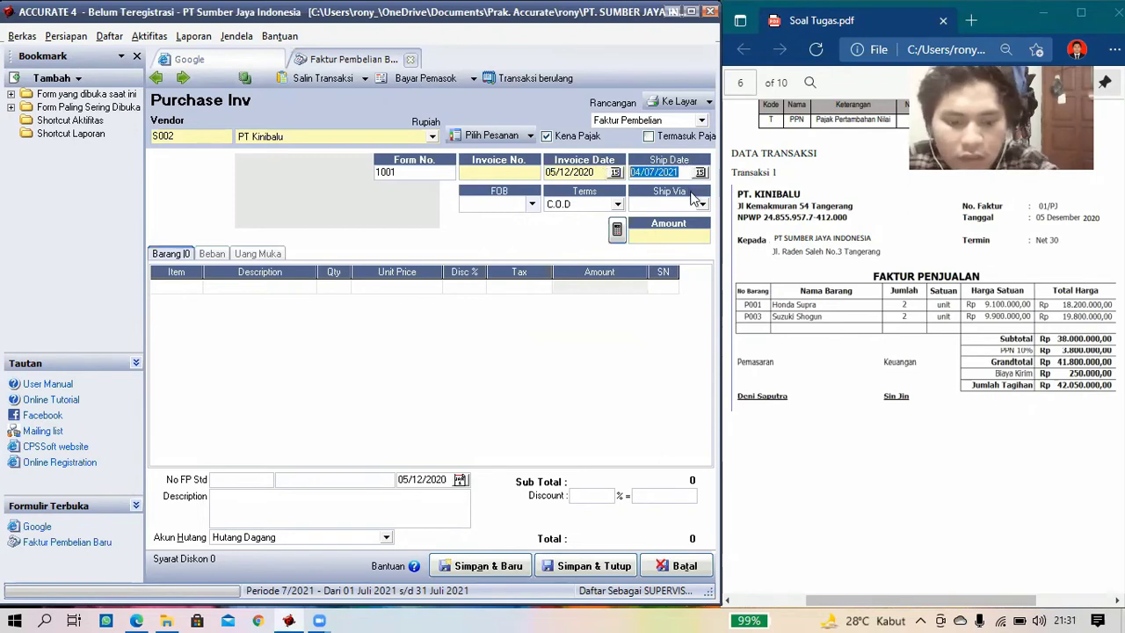
text(05/12/)
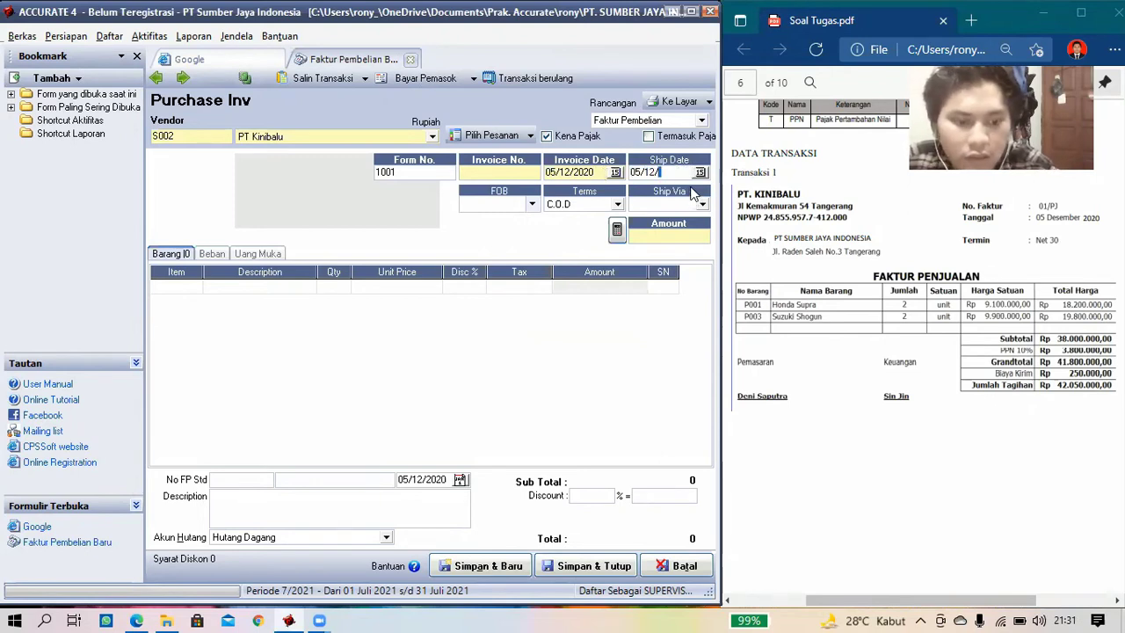
text(202)
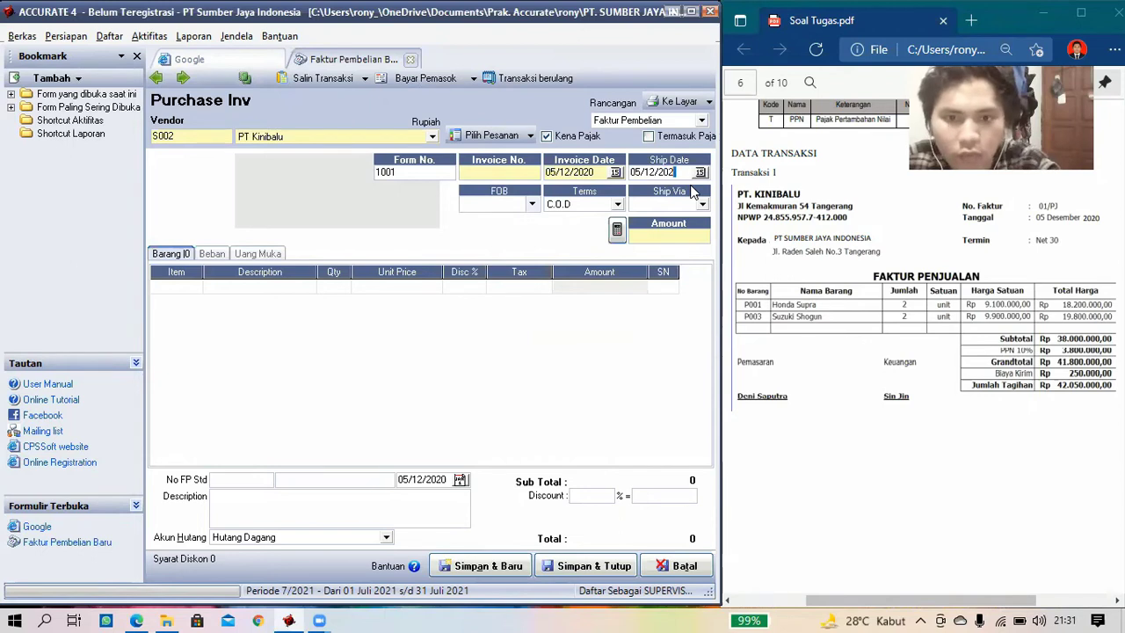
text(0)
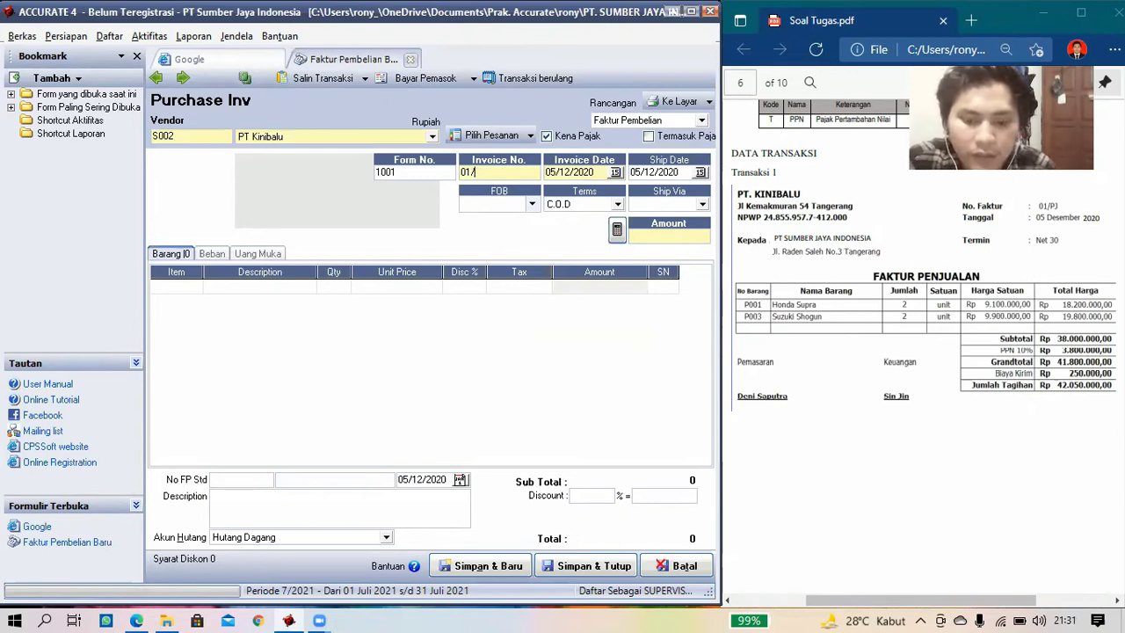
- Set the payment terms to Net 30
click(616, 204)
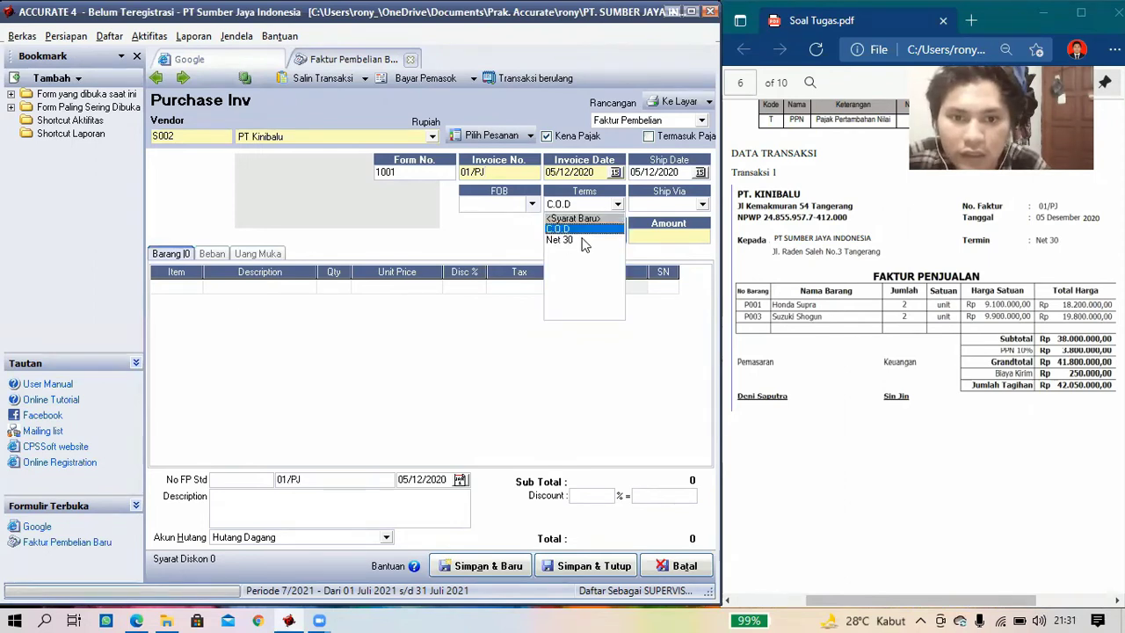
click(580, 239)
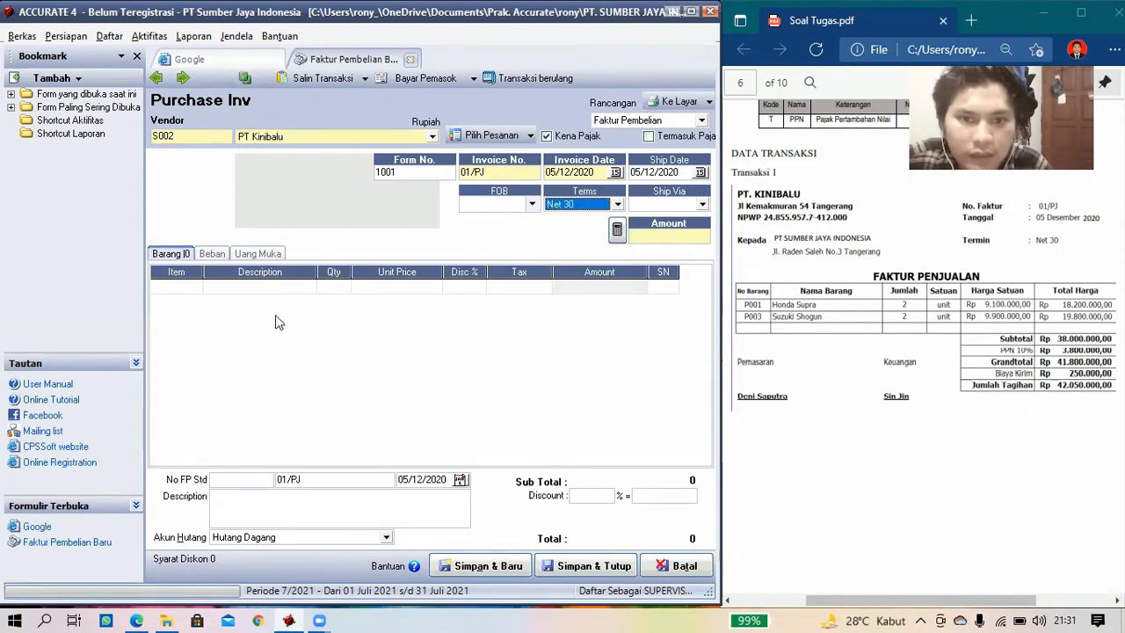
click(196, 290)
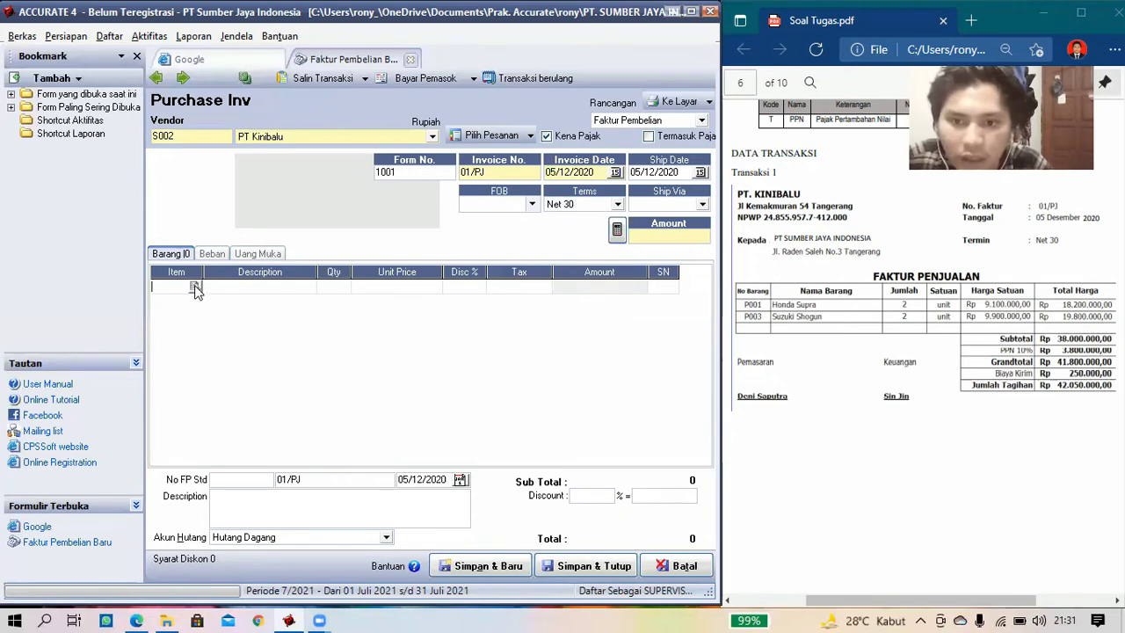
- Add P001 Honda Supra: quantity 2 at Rp 9.100.000, tax code T
click(195, 287)
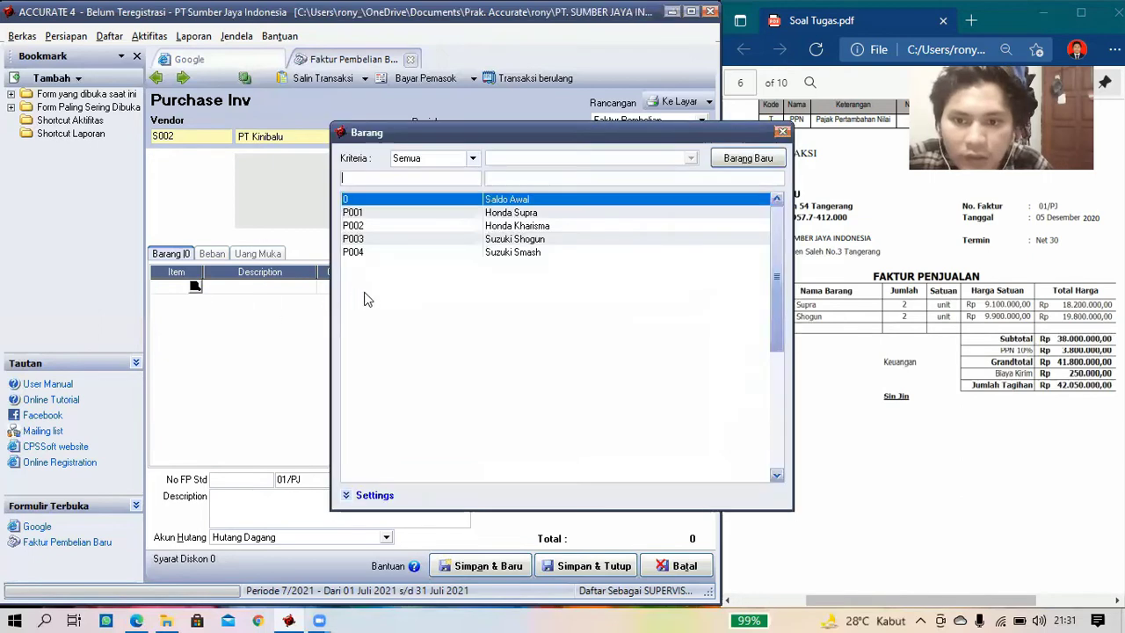
click(489, 216)
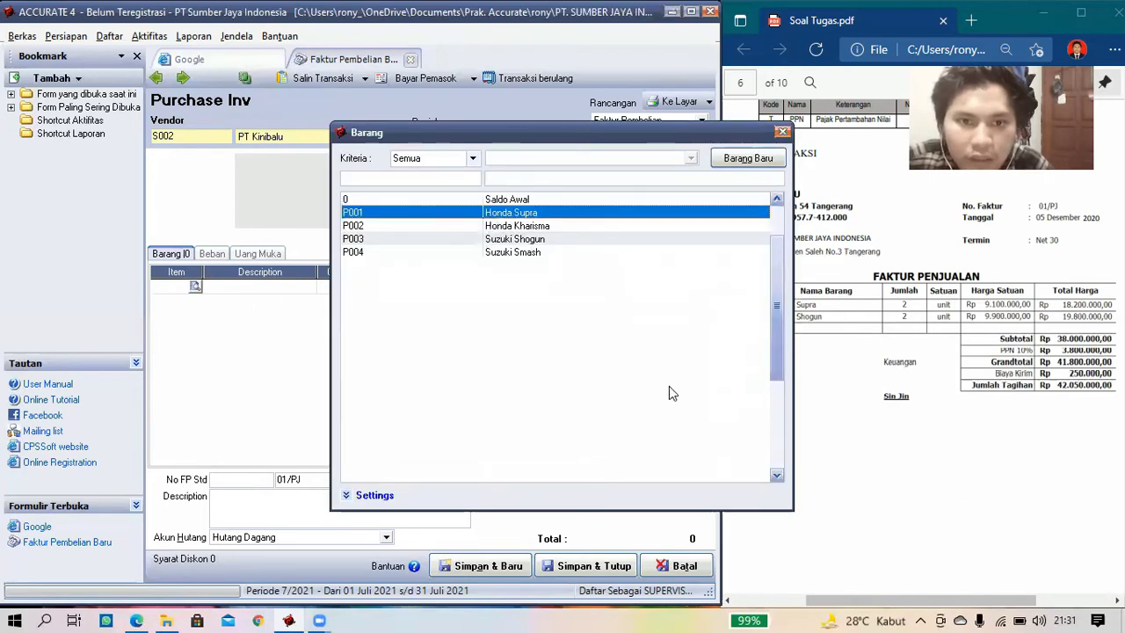
double_click(495, 214)
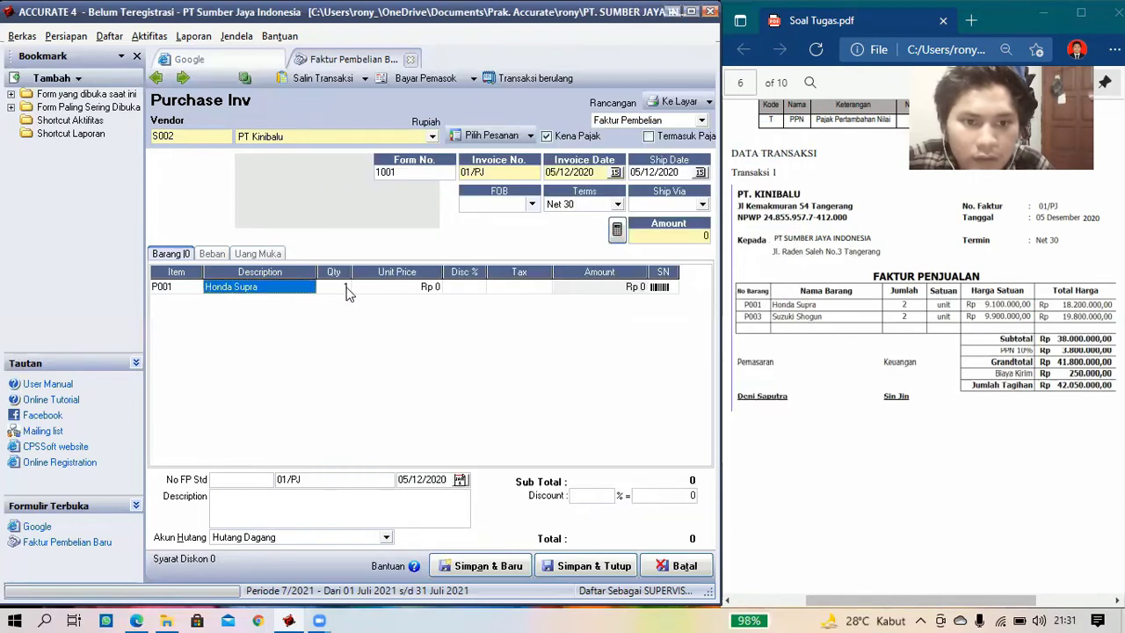
click(347, 293)
text(2)
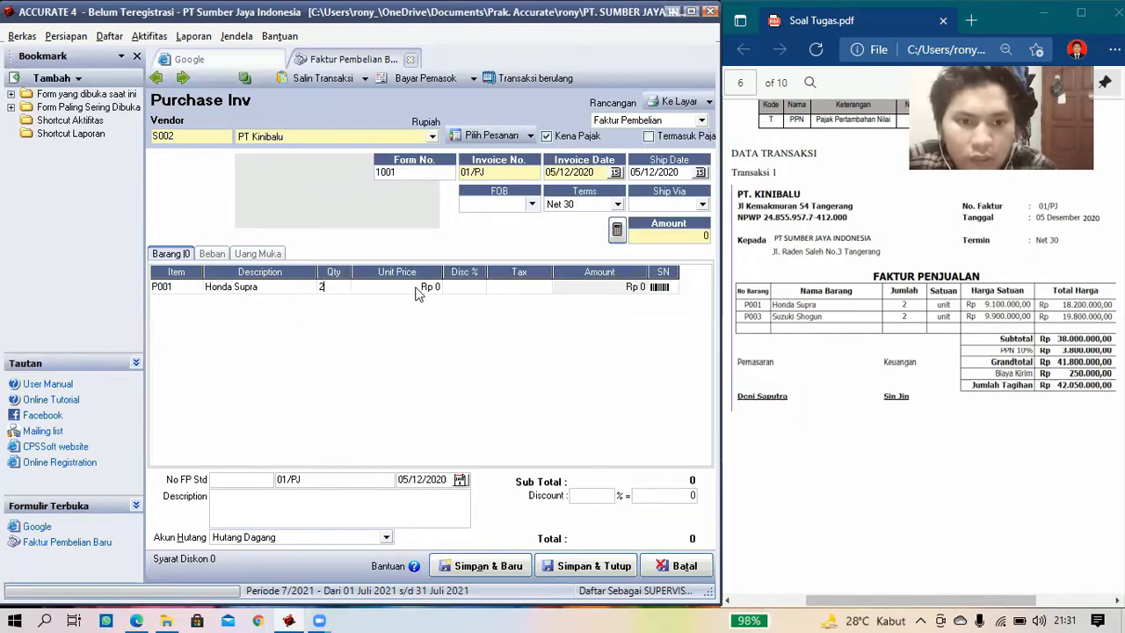
click(407, 296)
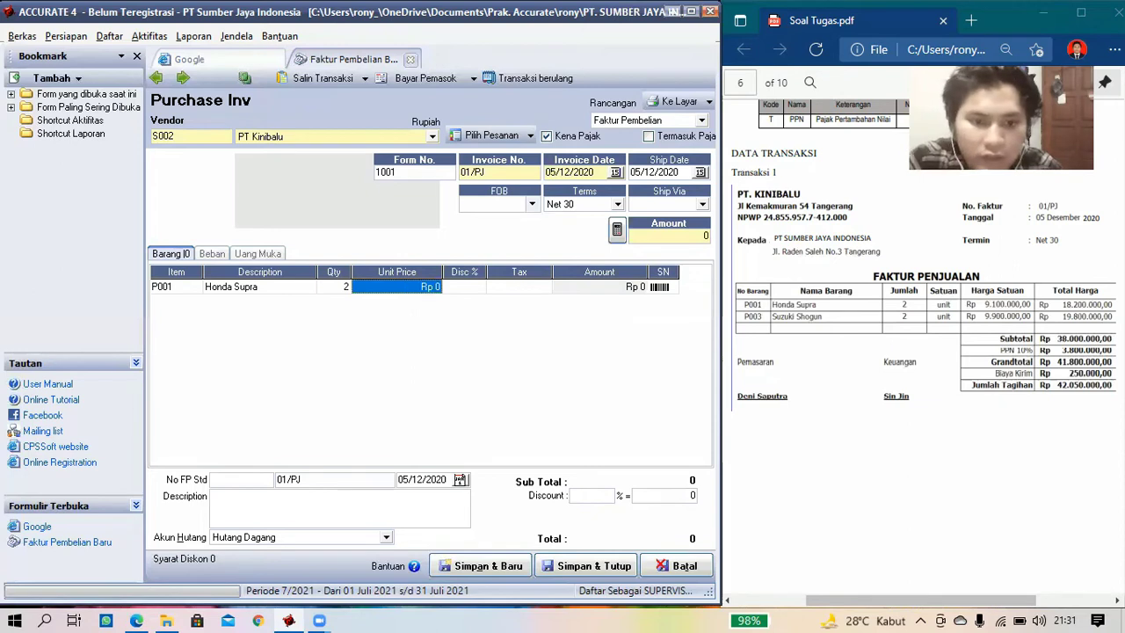
text(9100000)
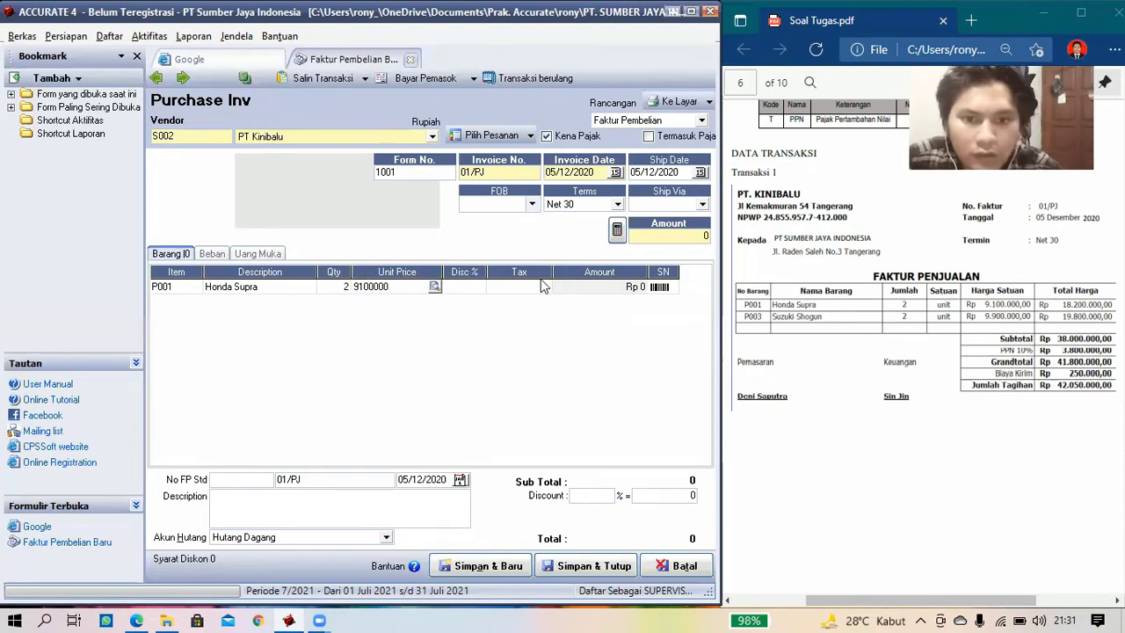
key(Tab)
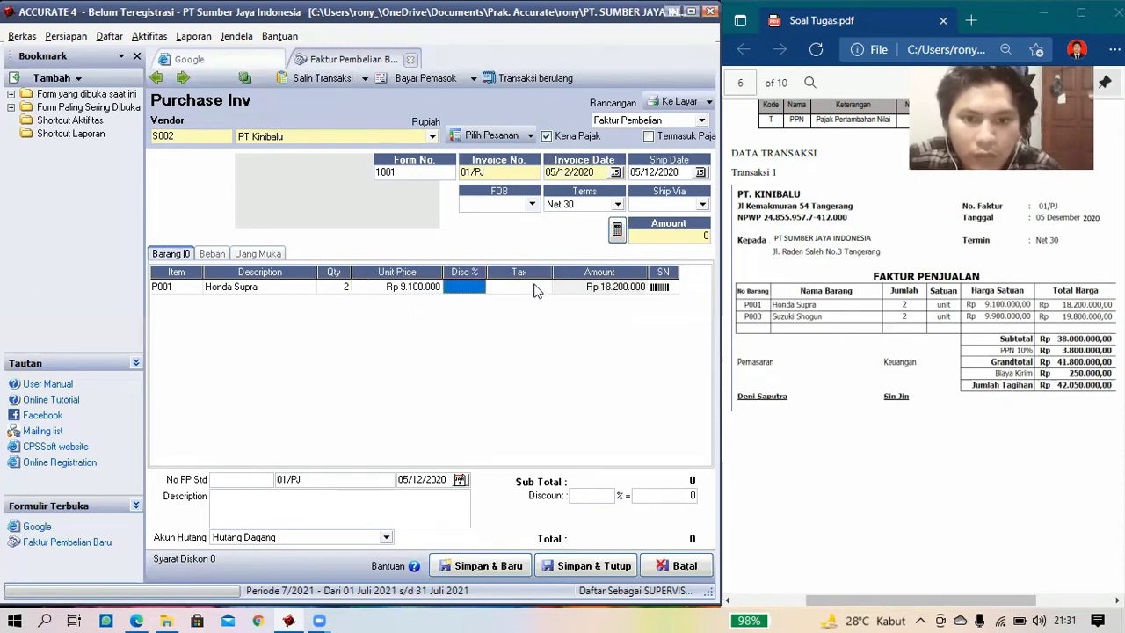
key(Tab)
text(T)
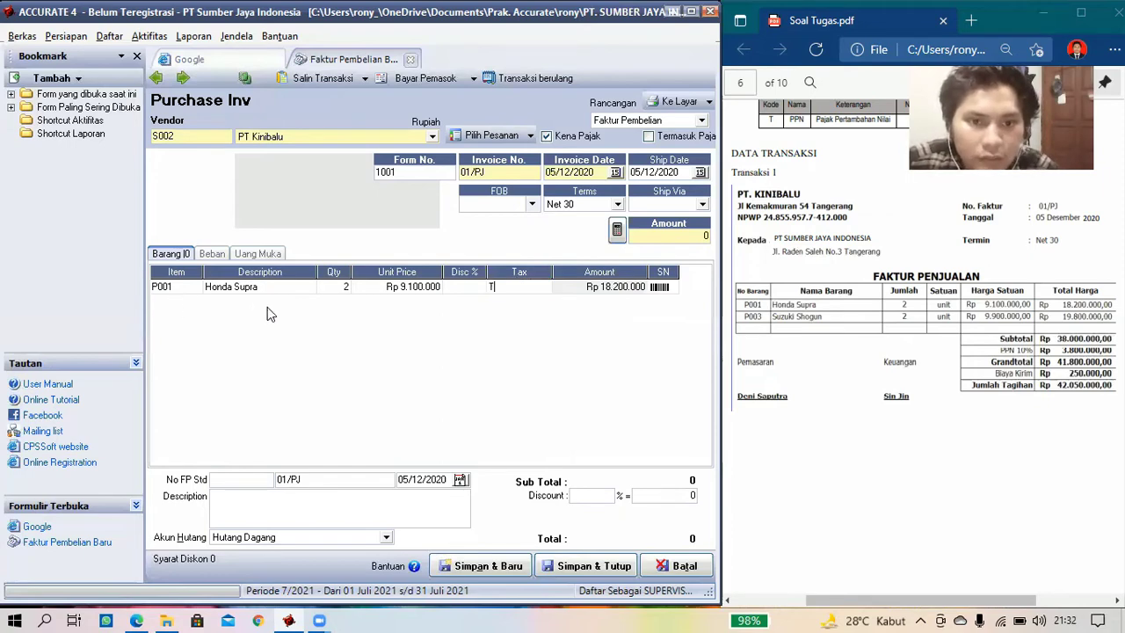
key(Tab)
key(Tab)
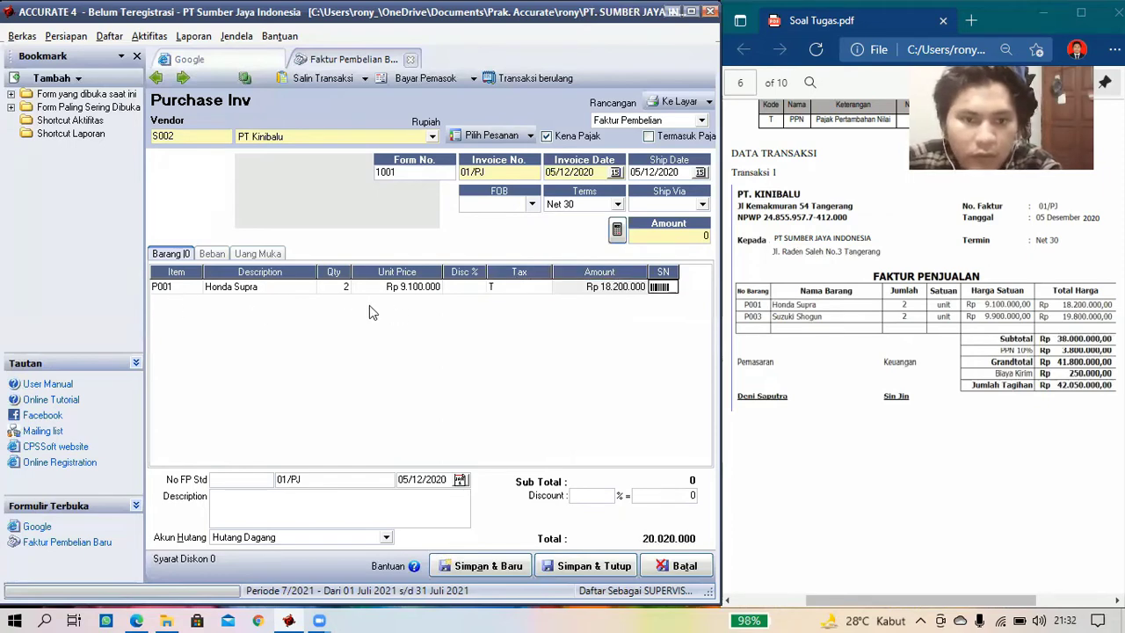
key(Tab)
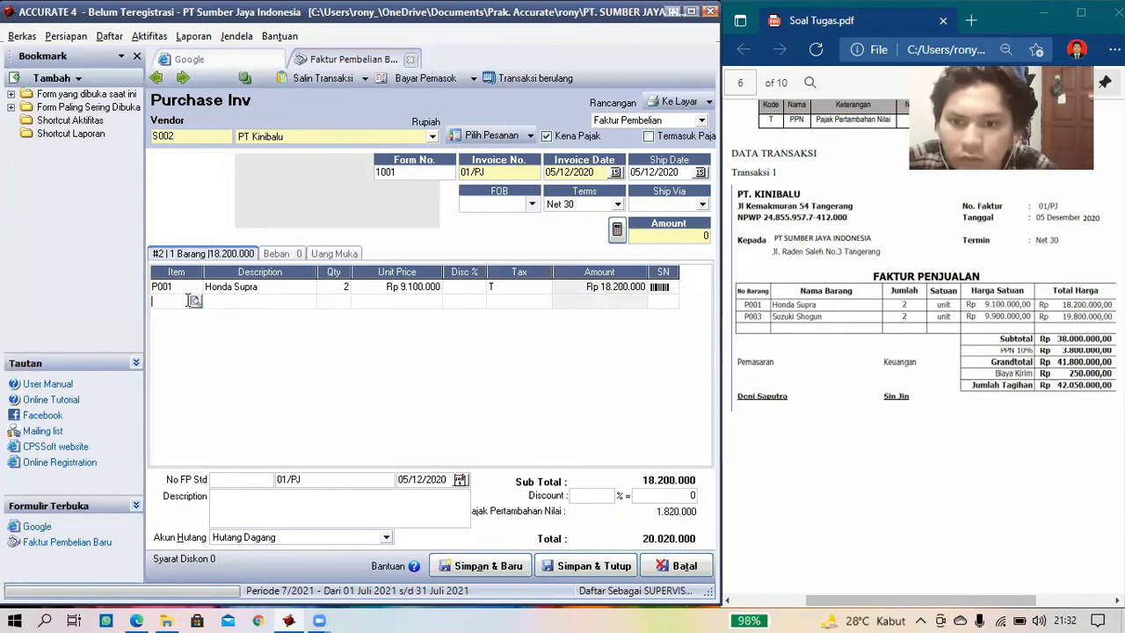
- Add P003 Suzuki Shogun: quantity 2 at Rp 9.900.000, tax code T
click(196, 301)
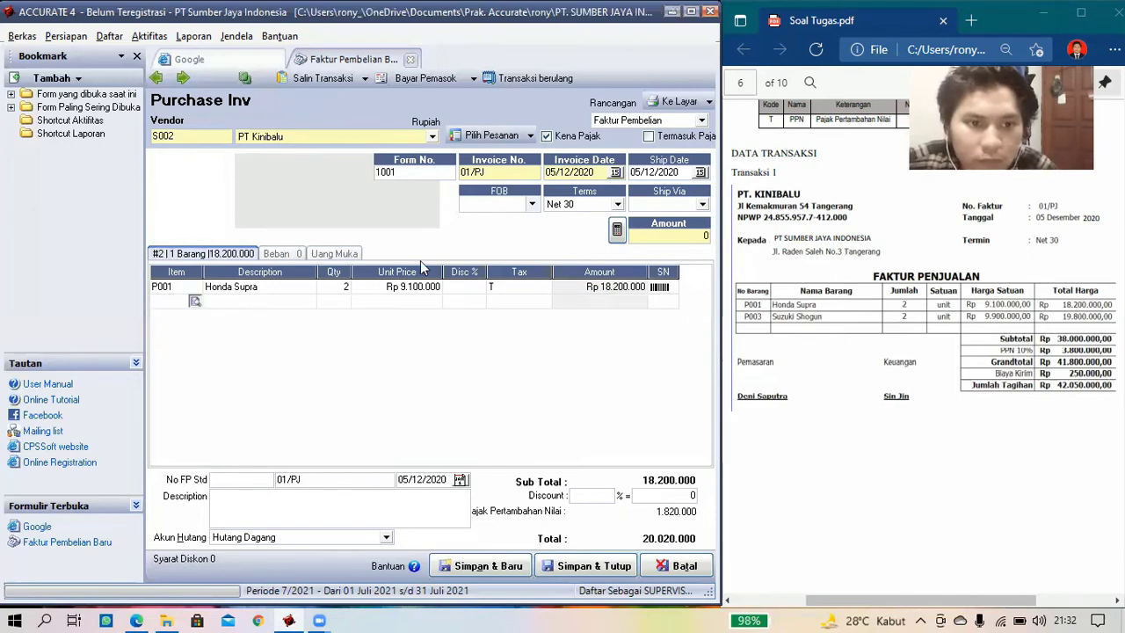
key(Down)
key(Down)
key(Down)
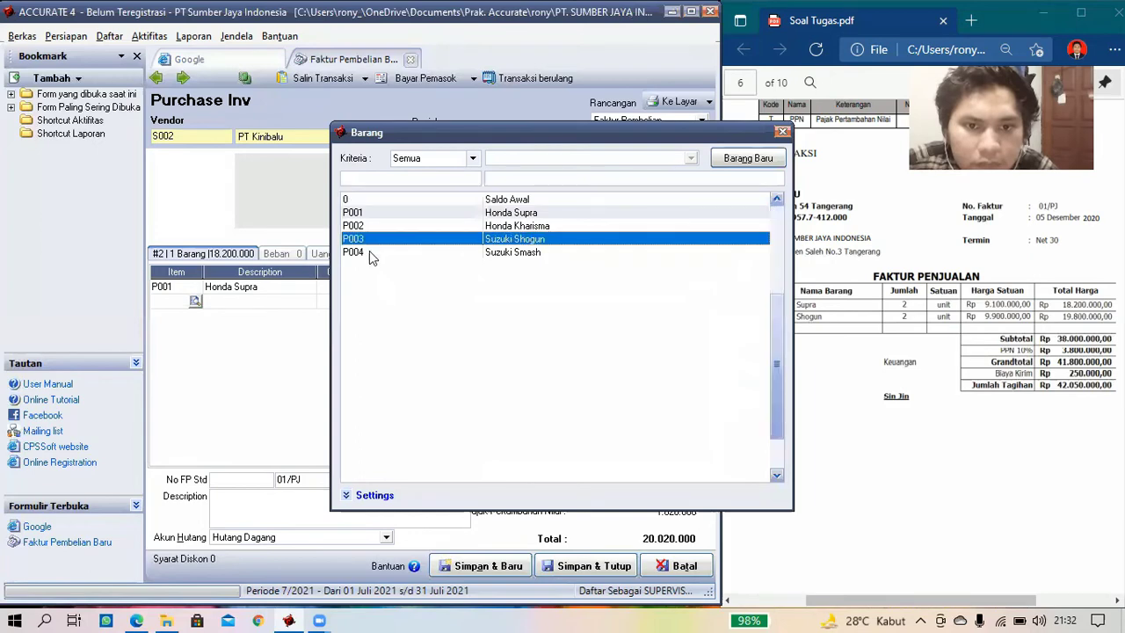
key(Return)
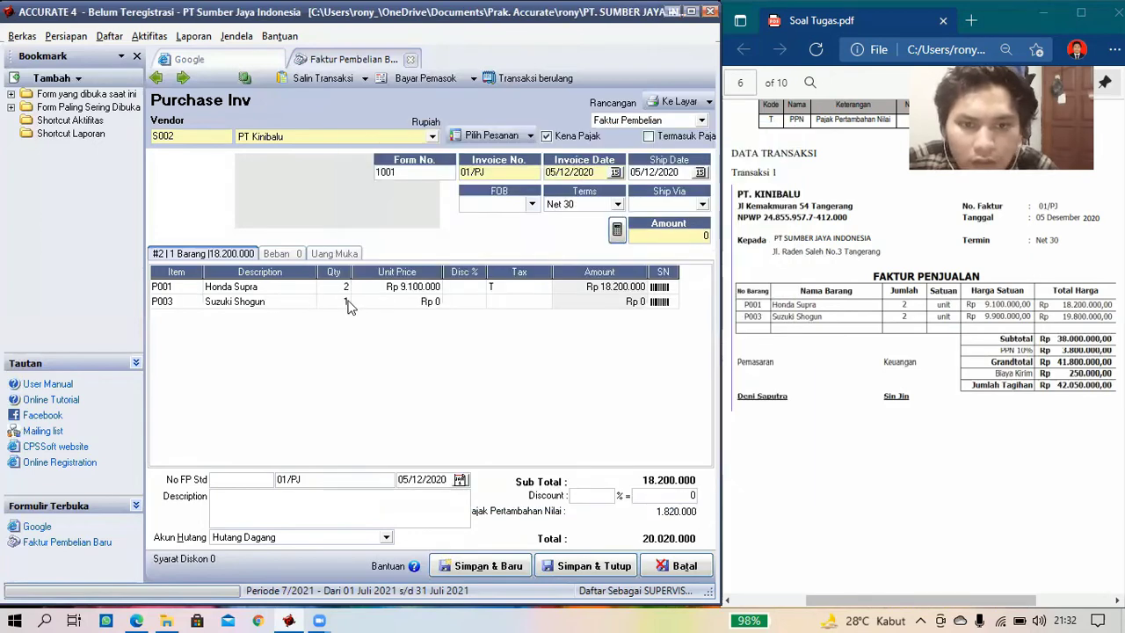
click(347, 303)
text(2)
key(Tab)
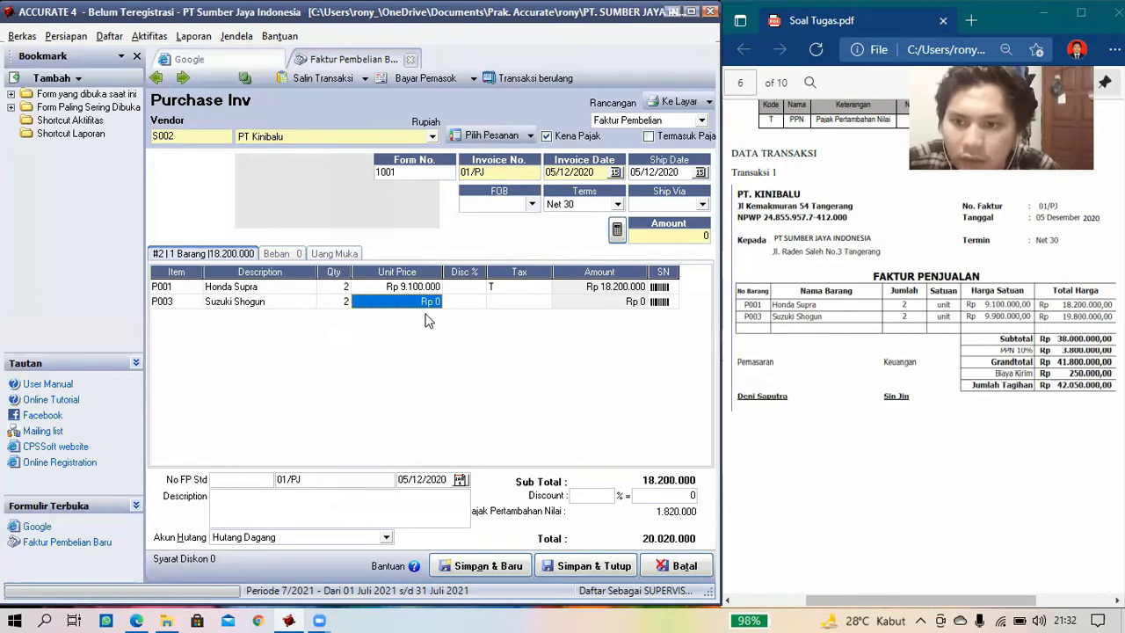
text(9)
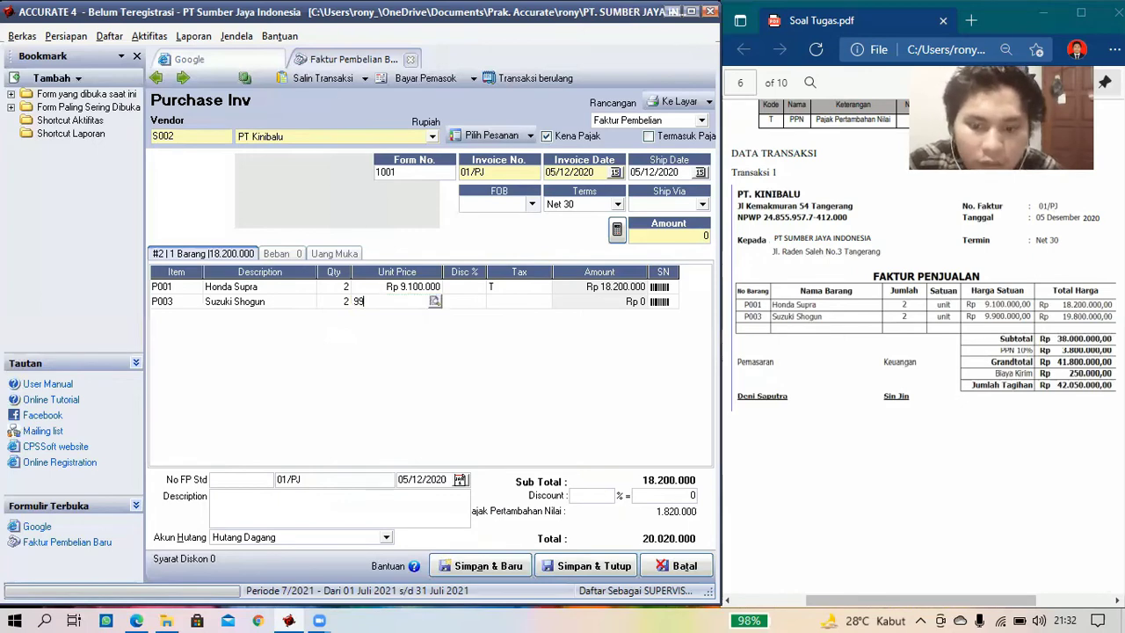
text(.900.)
text(00000)
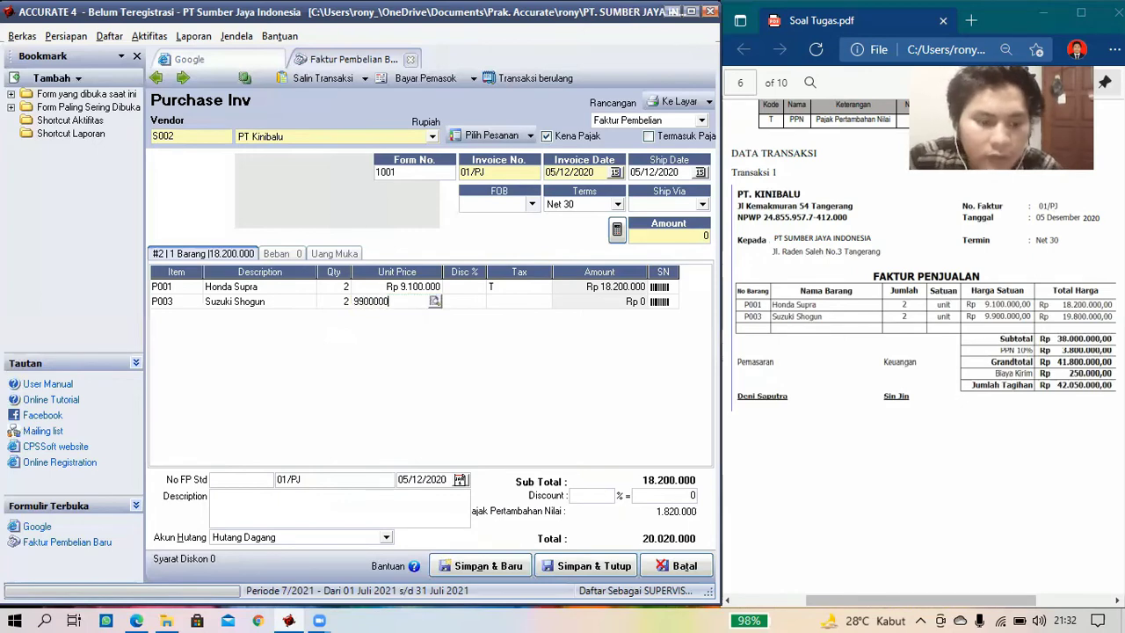
key(Tab)
click(504, 307)
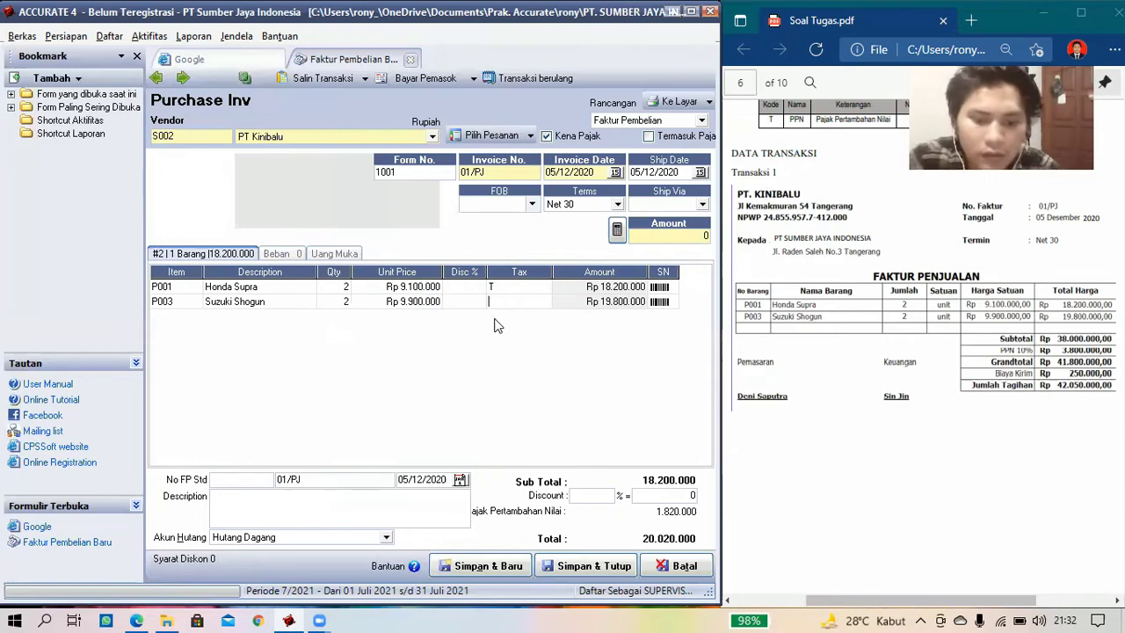
text(T)
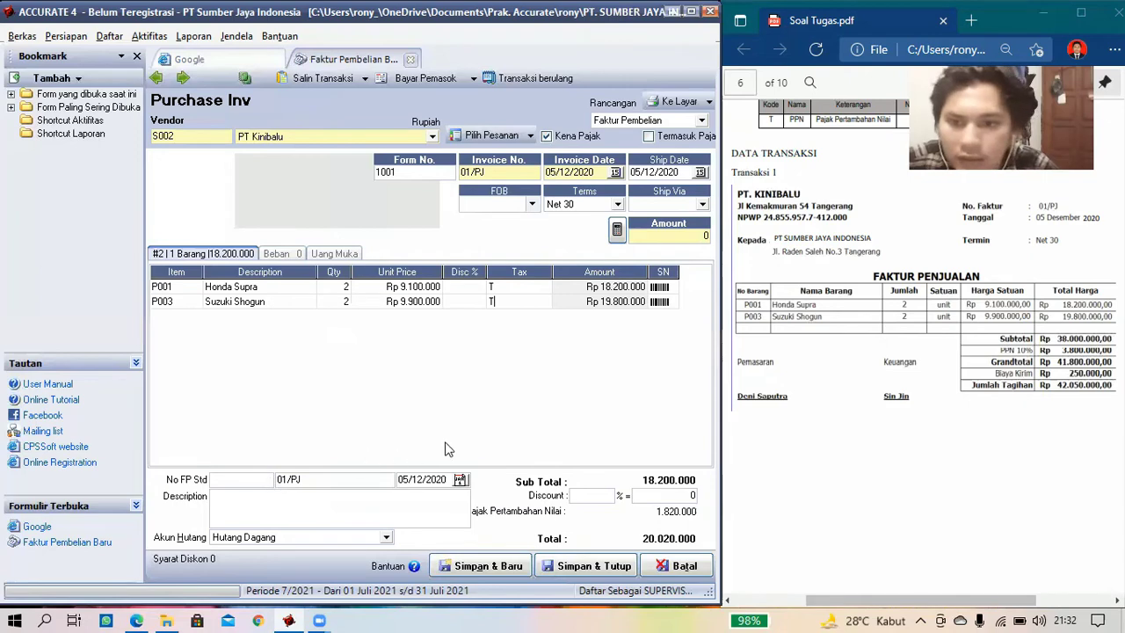
- Enter tax invoice number 010.000.11 with serial 085, bringing the invoice total to 41.800.000
click(271, 481)
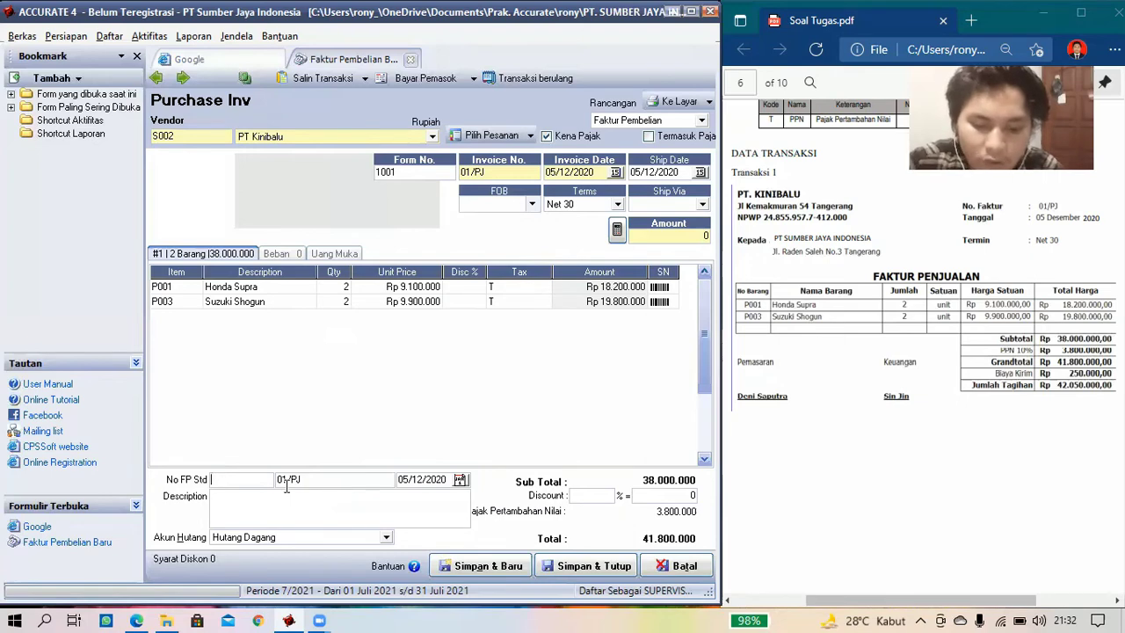
text(01)
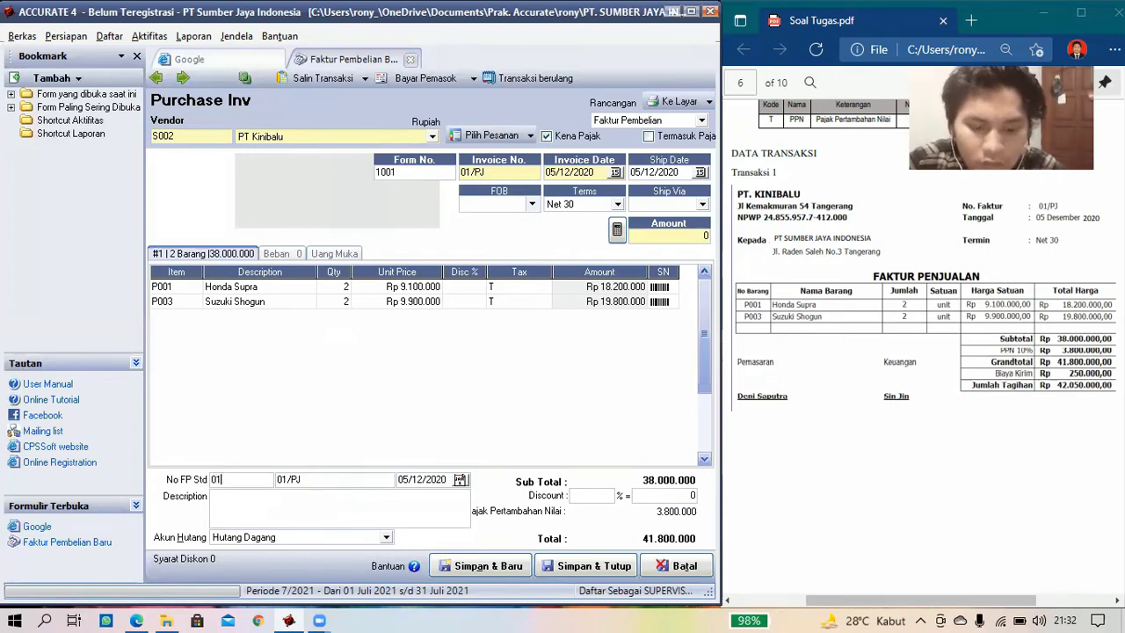
text(0.)
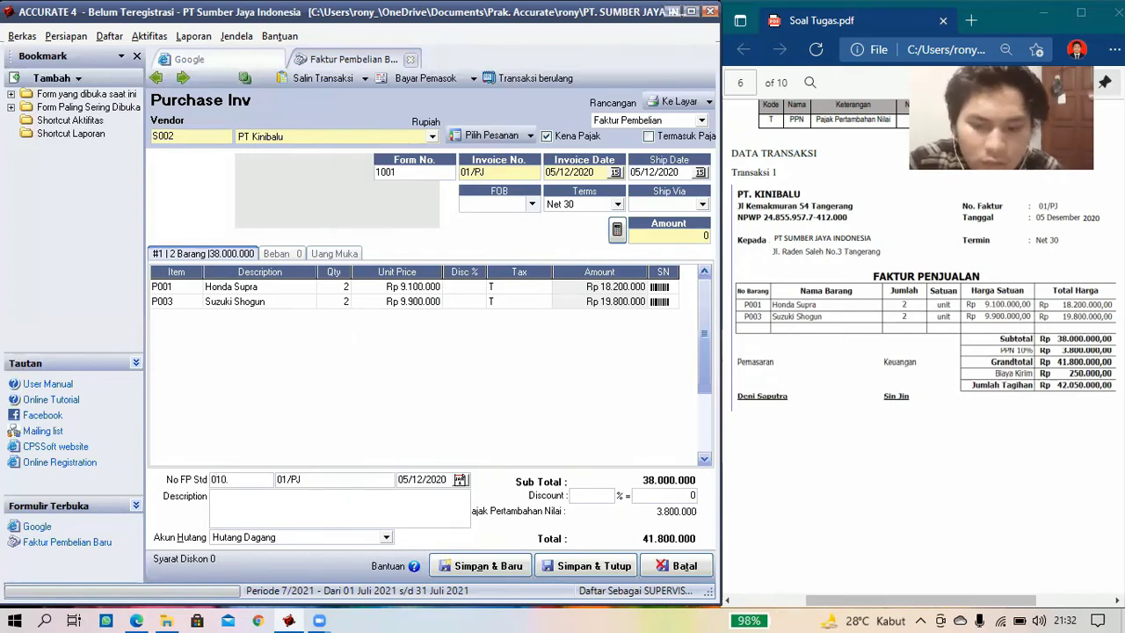
text(000.11)
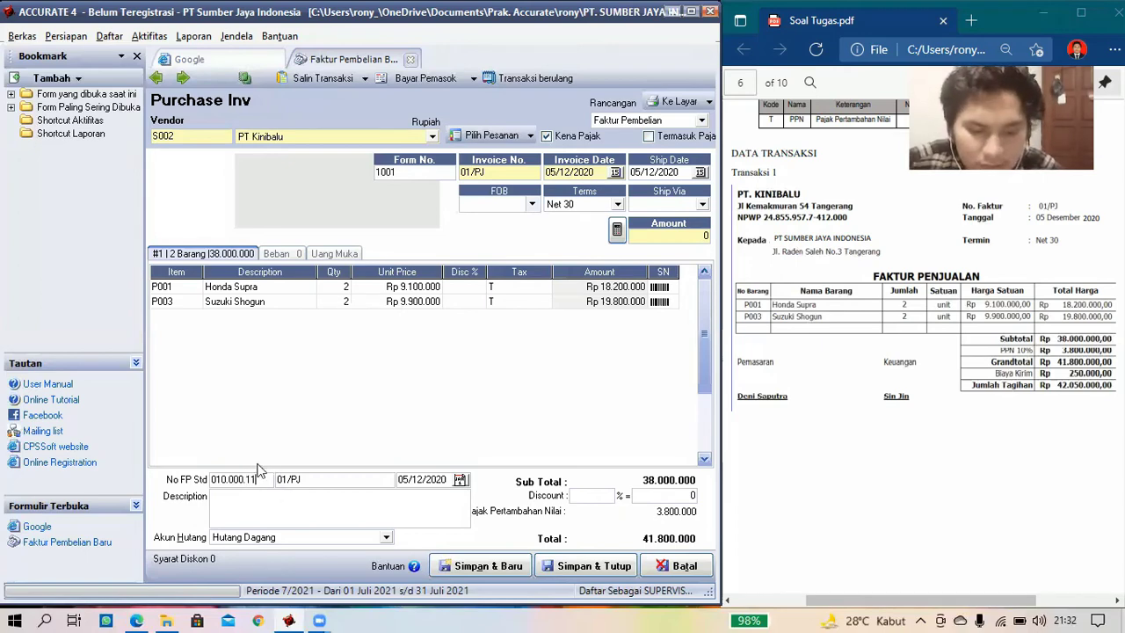
key(Tab)
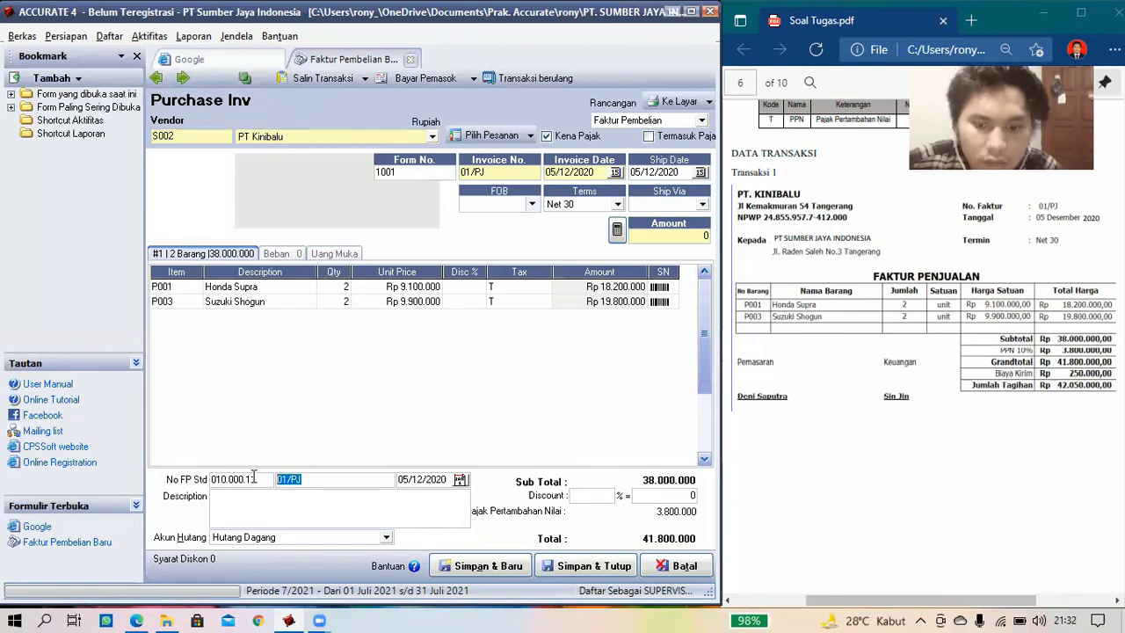
text(085)
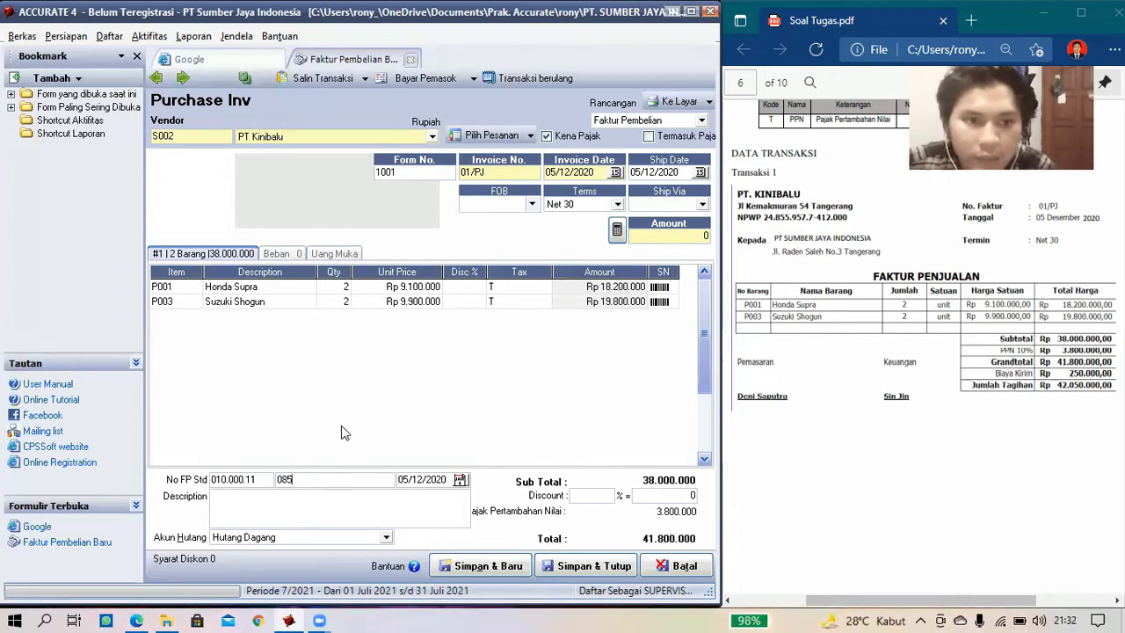
click(293, 254)
- Add expense account 52000 Beban Angkut Pembelian for Rp 250.000, allocated to the purchased items
click(211, 289)
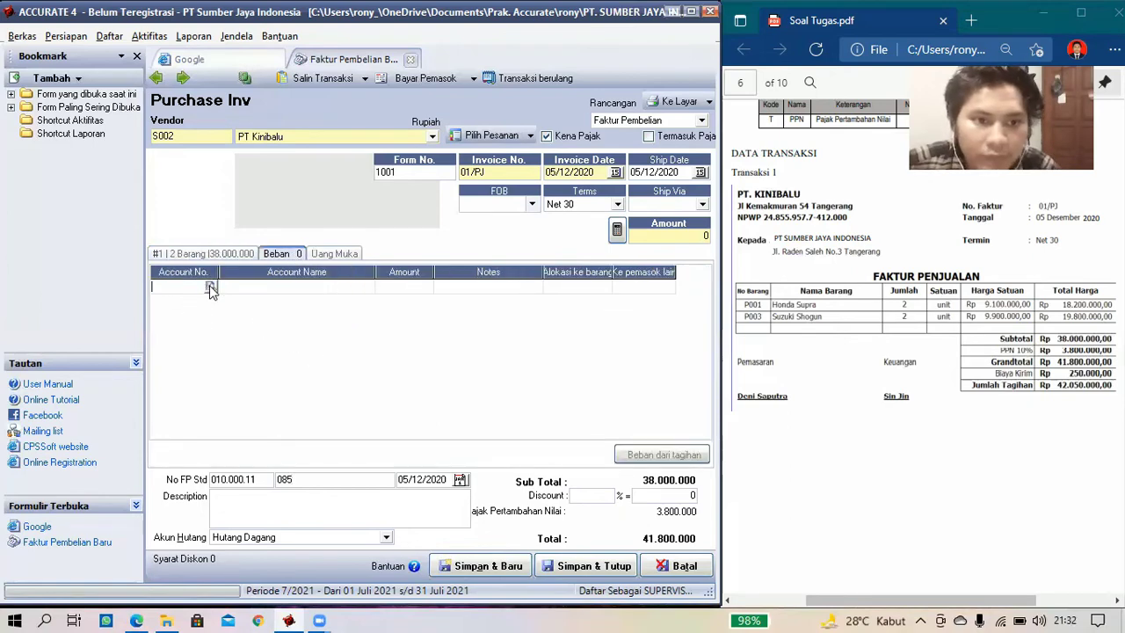
click(211, 289)
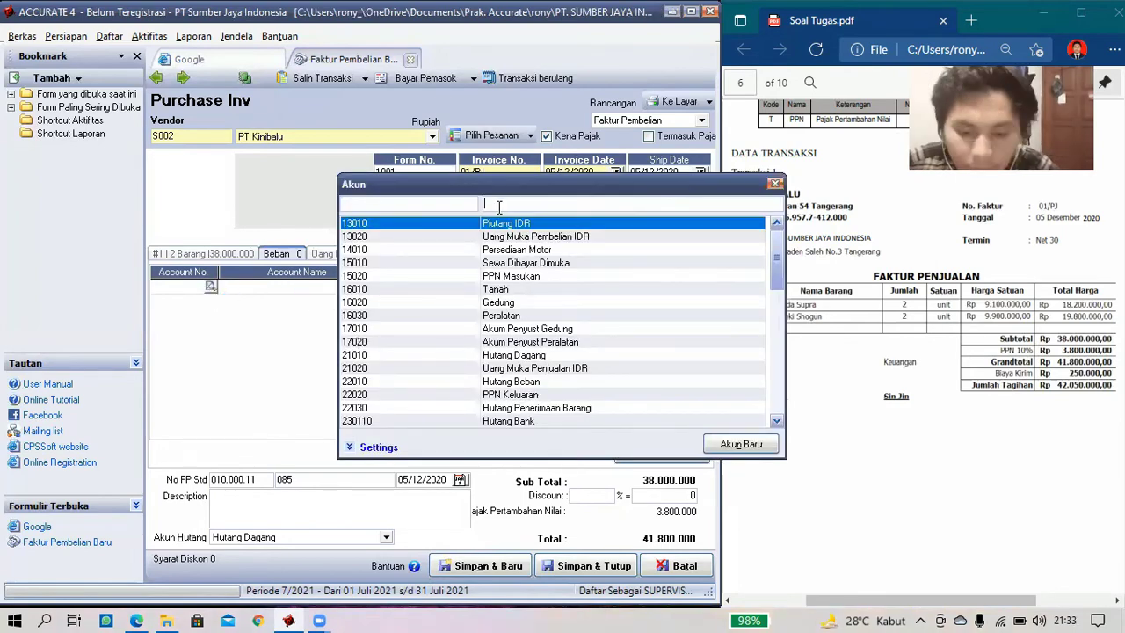
text(b)
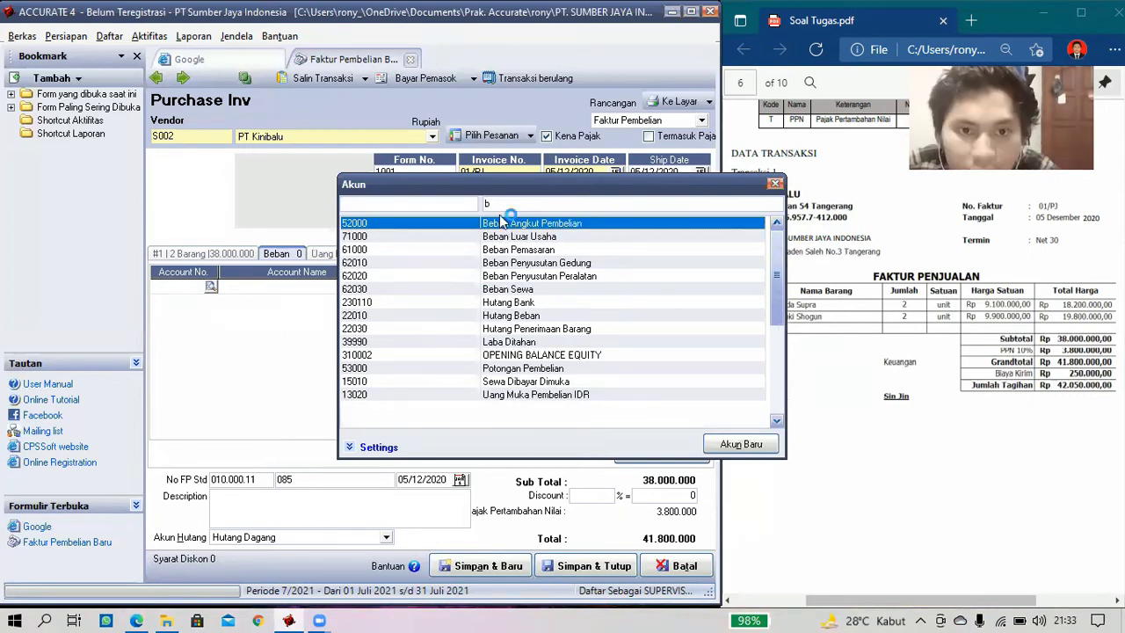
key(Return)
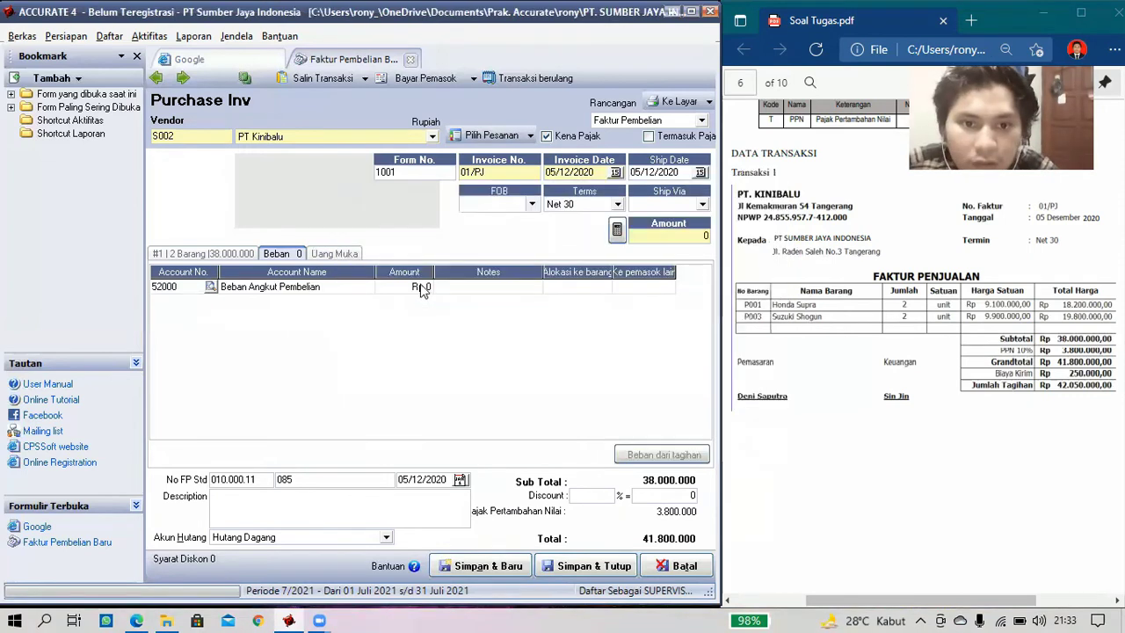
text(2)
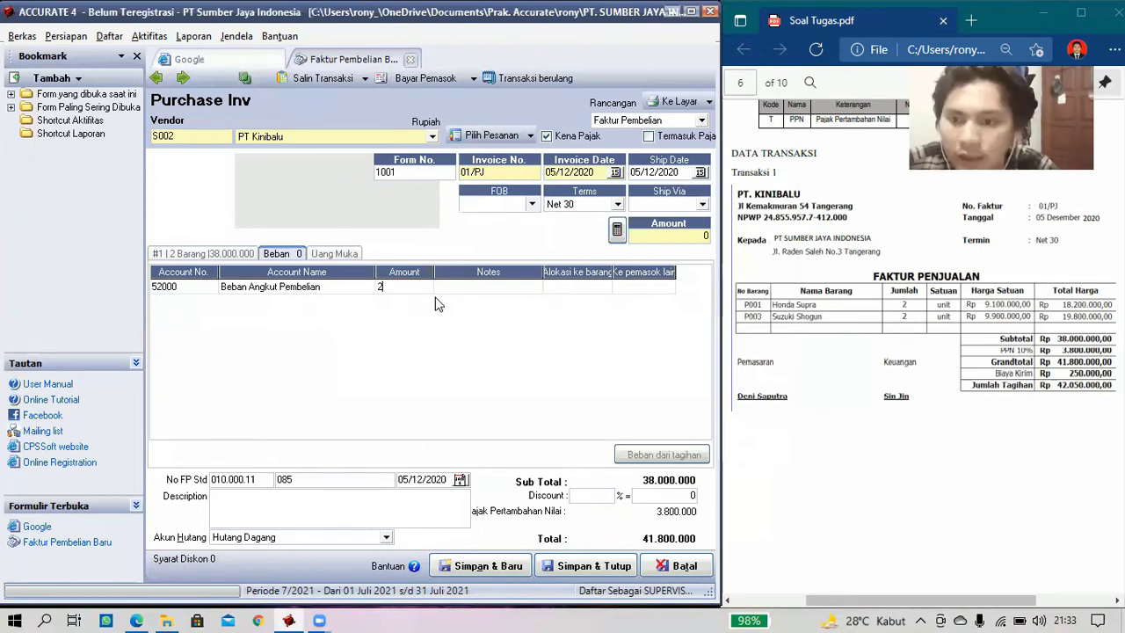
text(50)
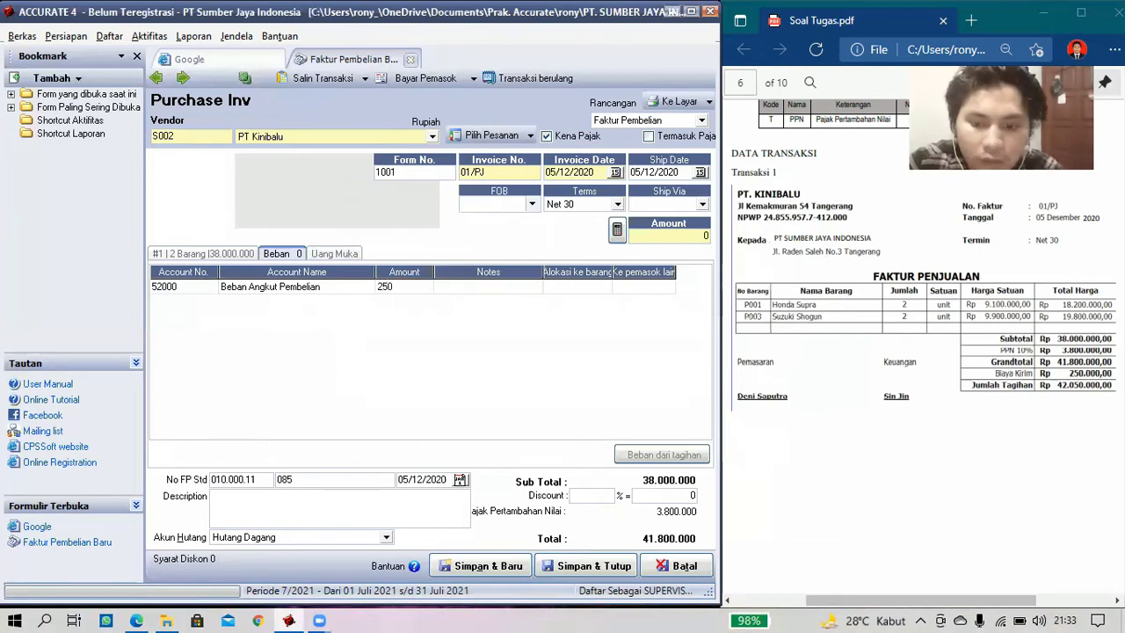
text(0000)
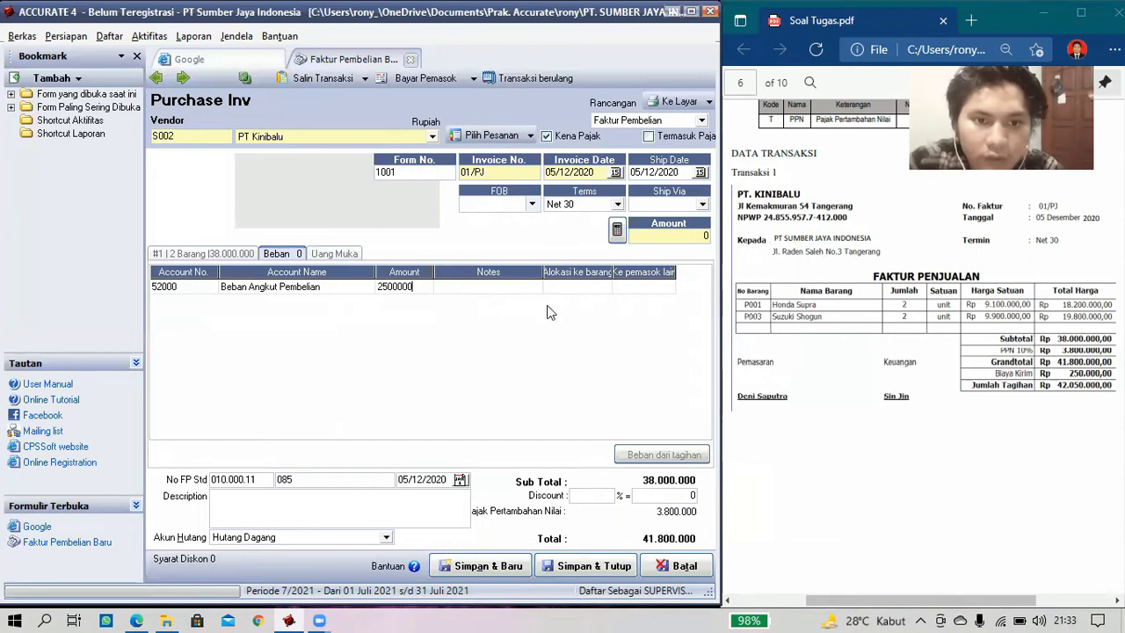
key(Tab)
click(428, 287)
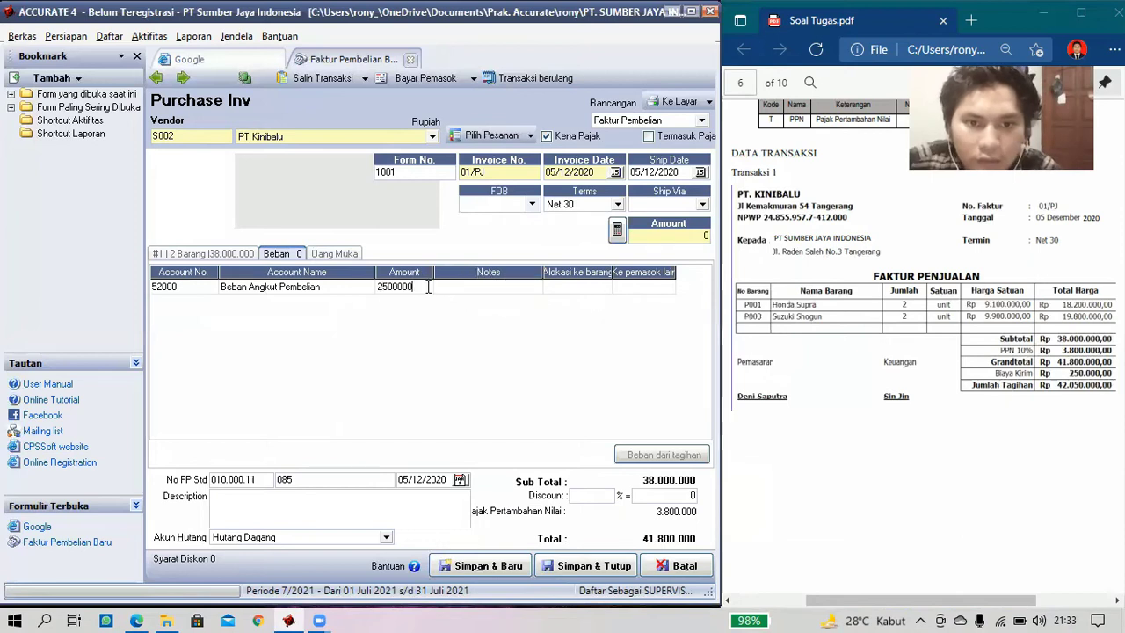
key(BackSpace)
key(Tab)
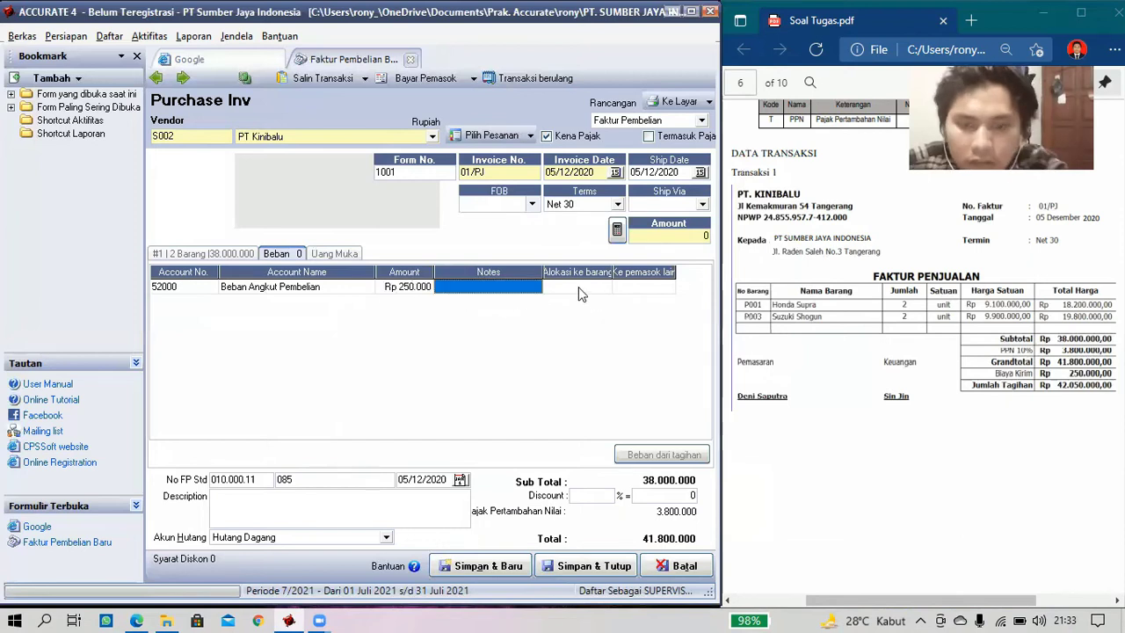
click(578, 287)
click(577, 288)
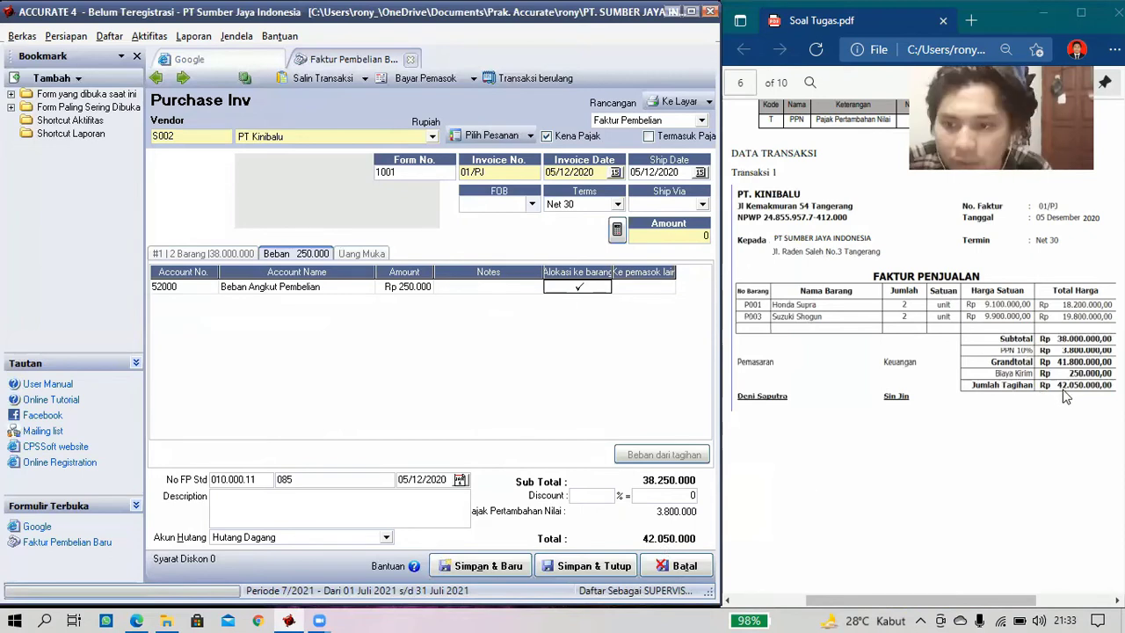
- Save the purchase invoice from PT Kinibalu with Simpan & Tutup, closing the form
click(604, 568)
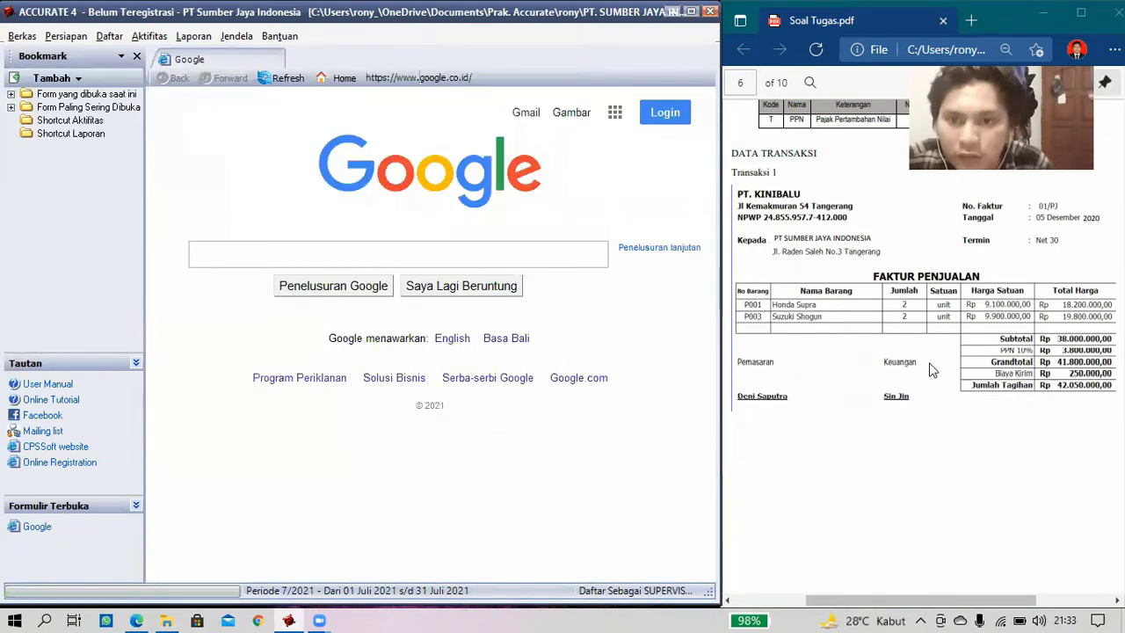
scroll(928, 370, down, 3)
scroll(928, 370, down, 2)
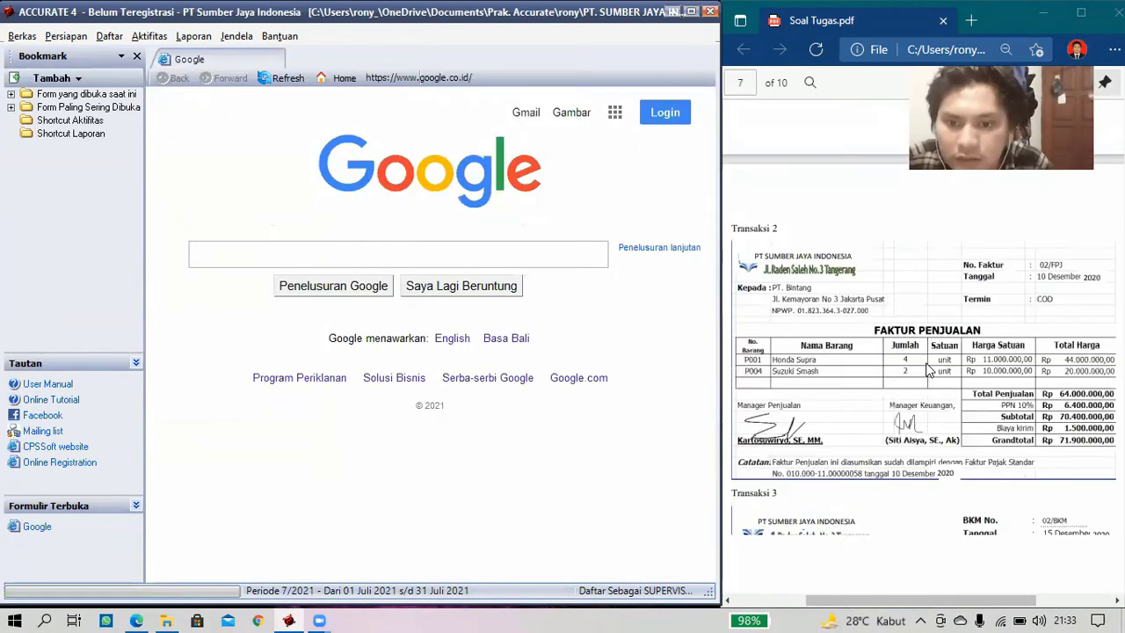
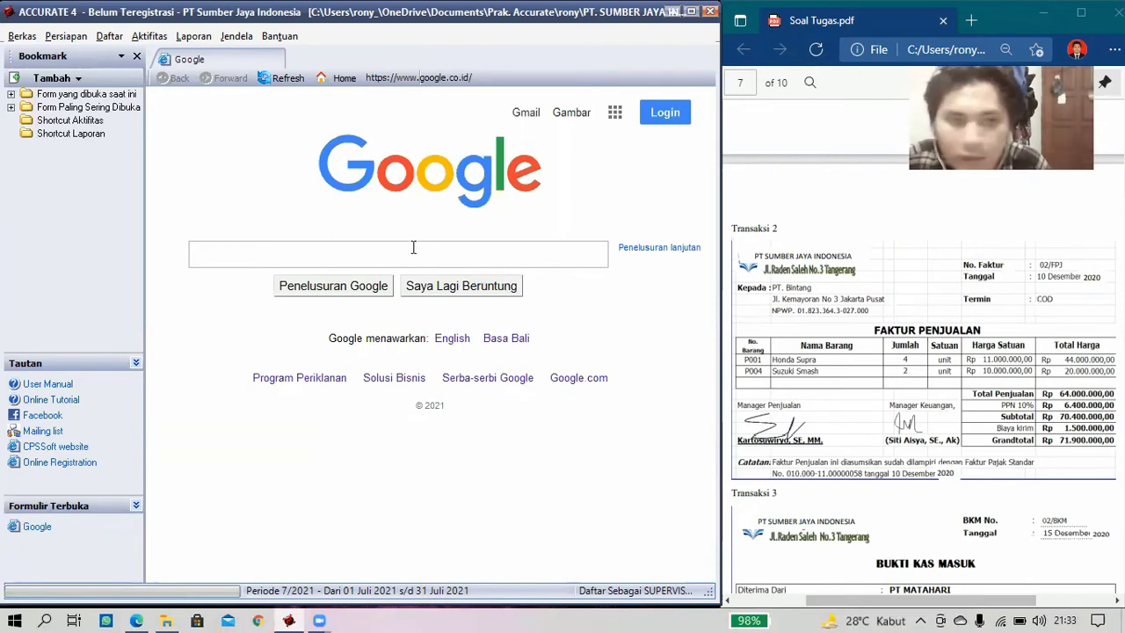
- Open a new sales invoice (Faktur Penjualan) for customer PT. Bintang
click(156, 42)
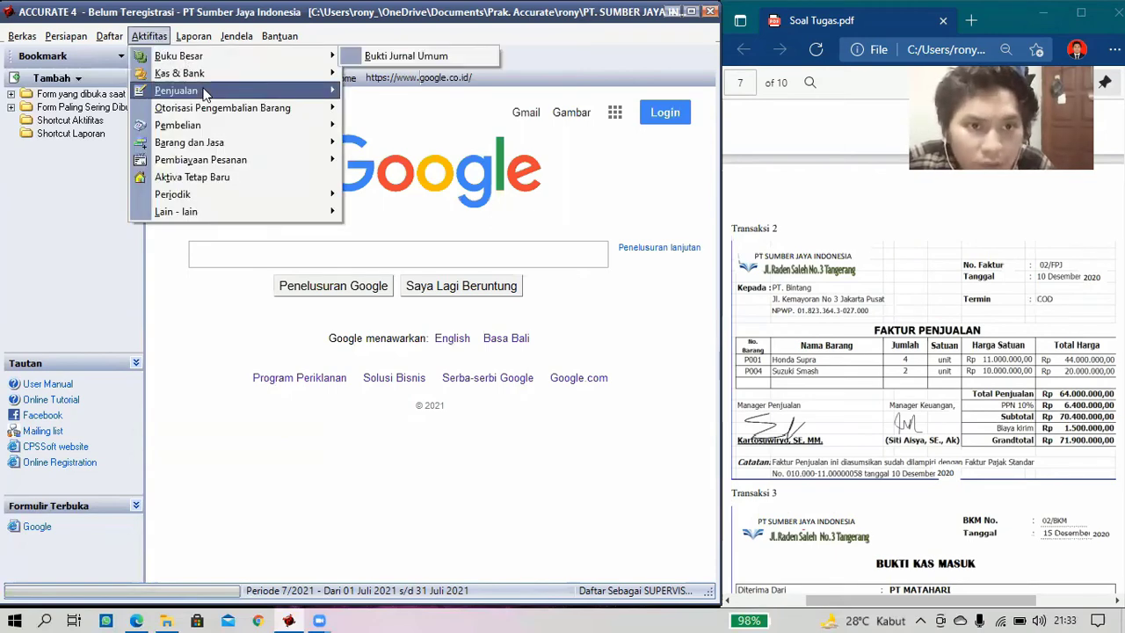
mouse_move(236, 93)
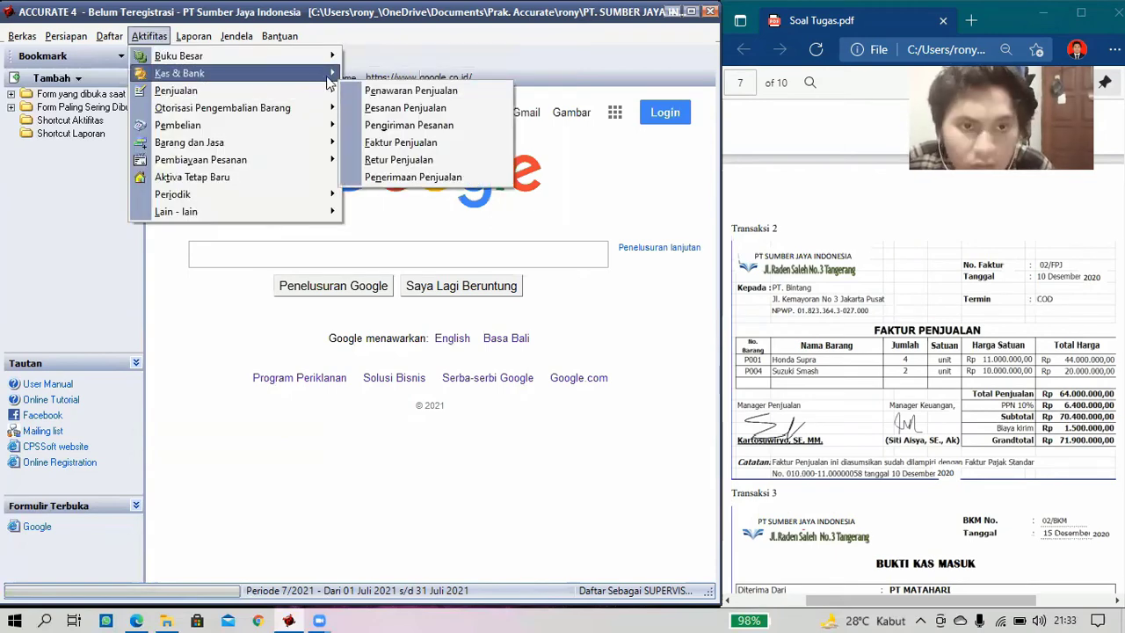
mouse_move(325, 74)
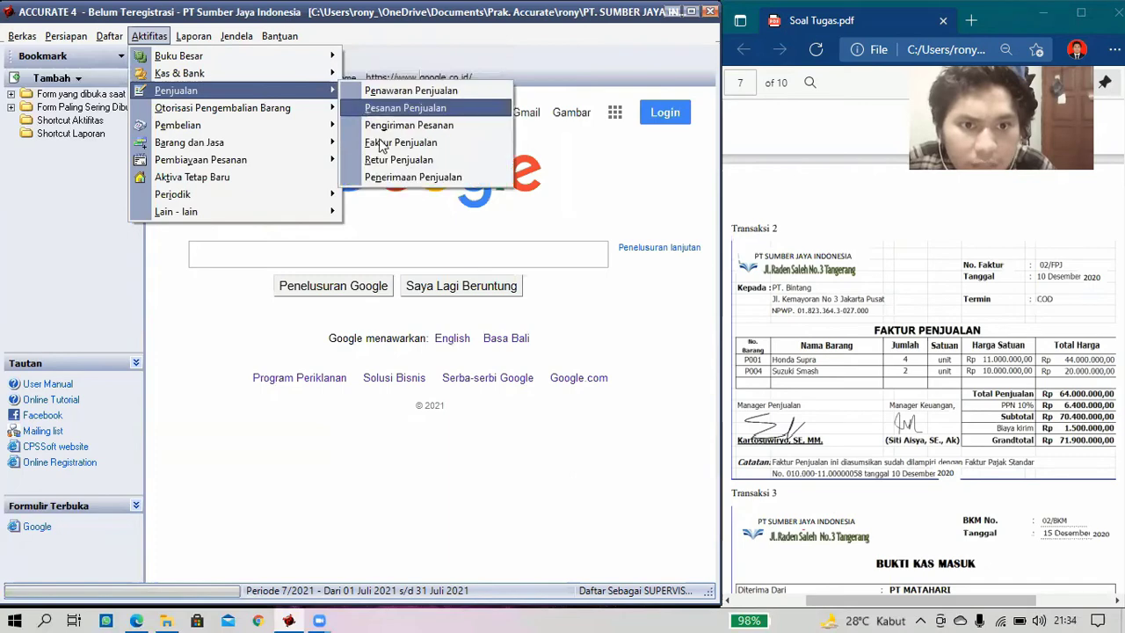
click(382, 143)
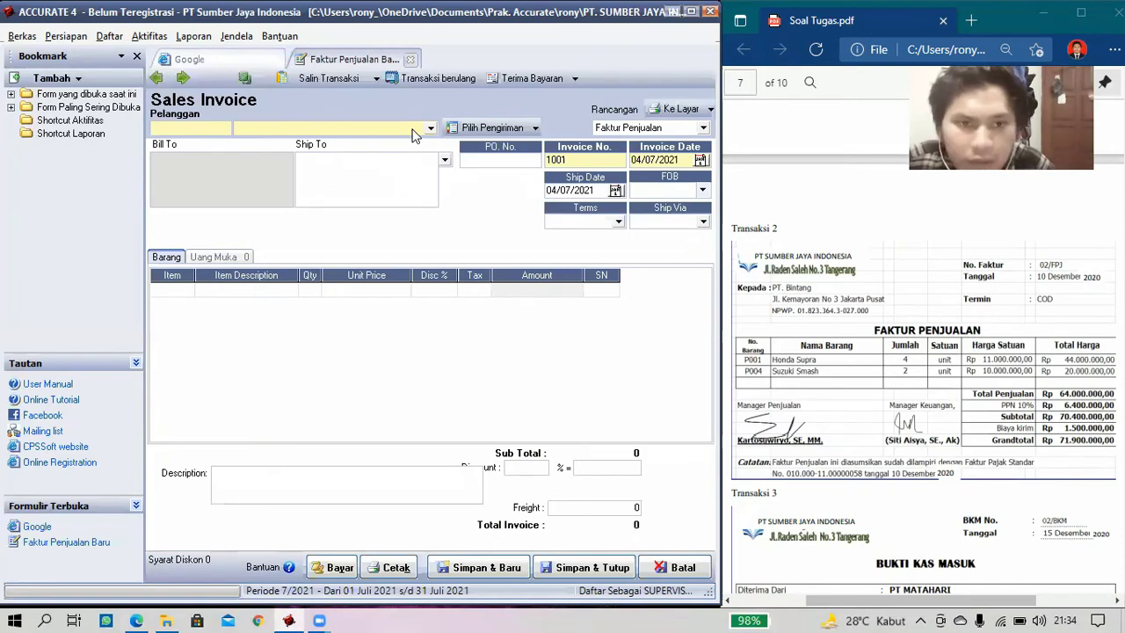
click(415, 132)
click(292, 161)
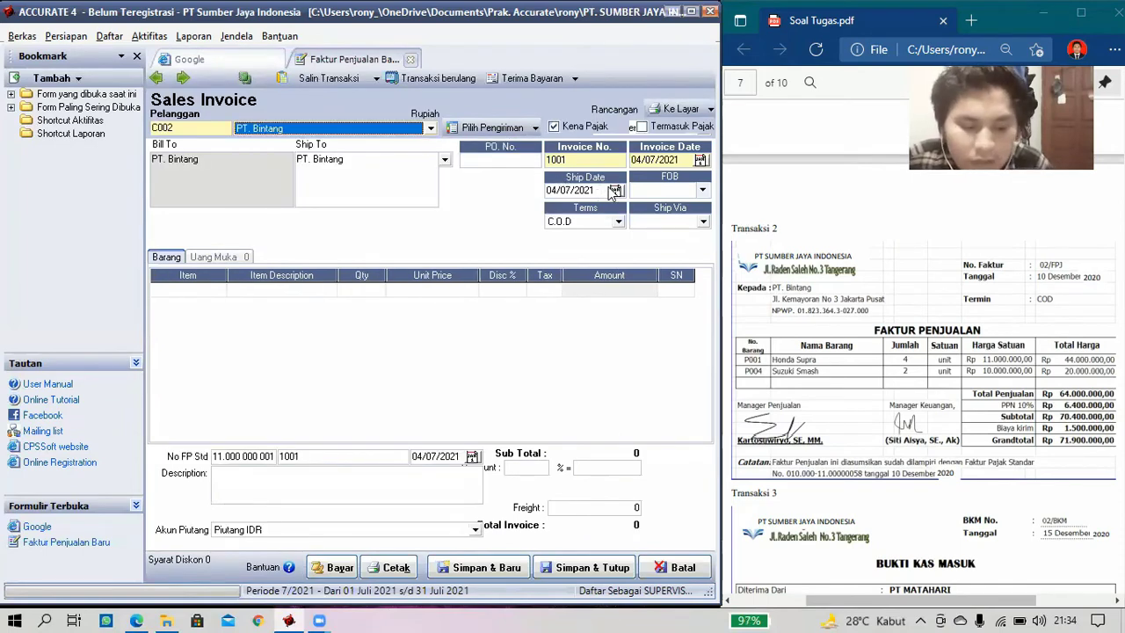
- Number the invoice 02/FPJ, dated and shipped 10/12/2020, with C.O.D payment terms
click(607, 191)
click(582, 160)
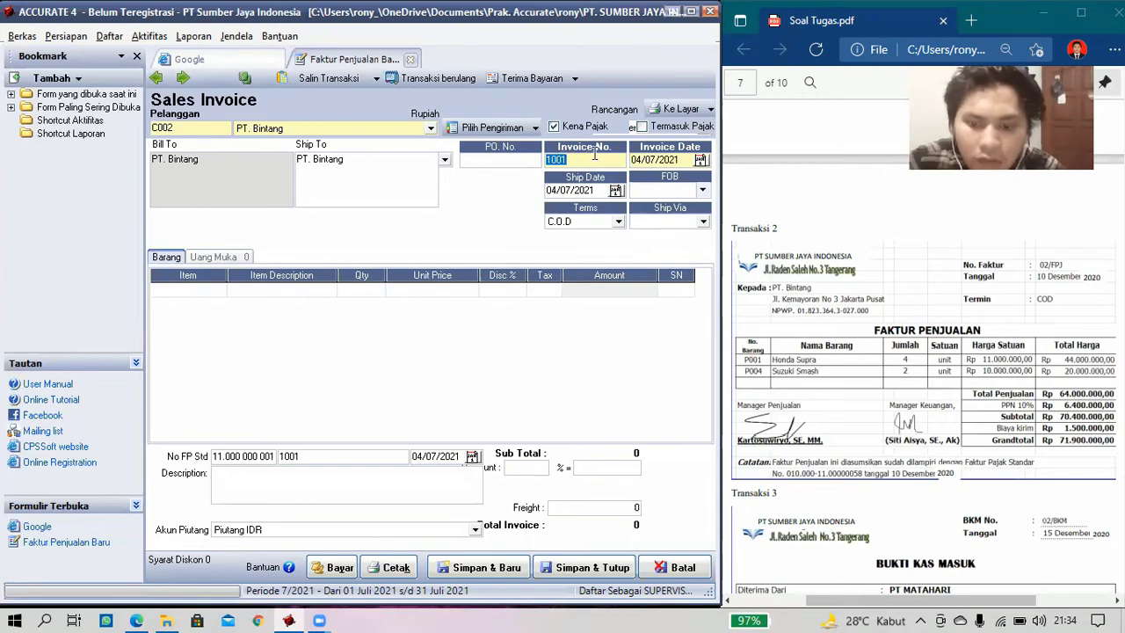
text(02/)
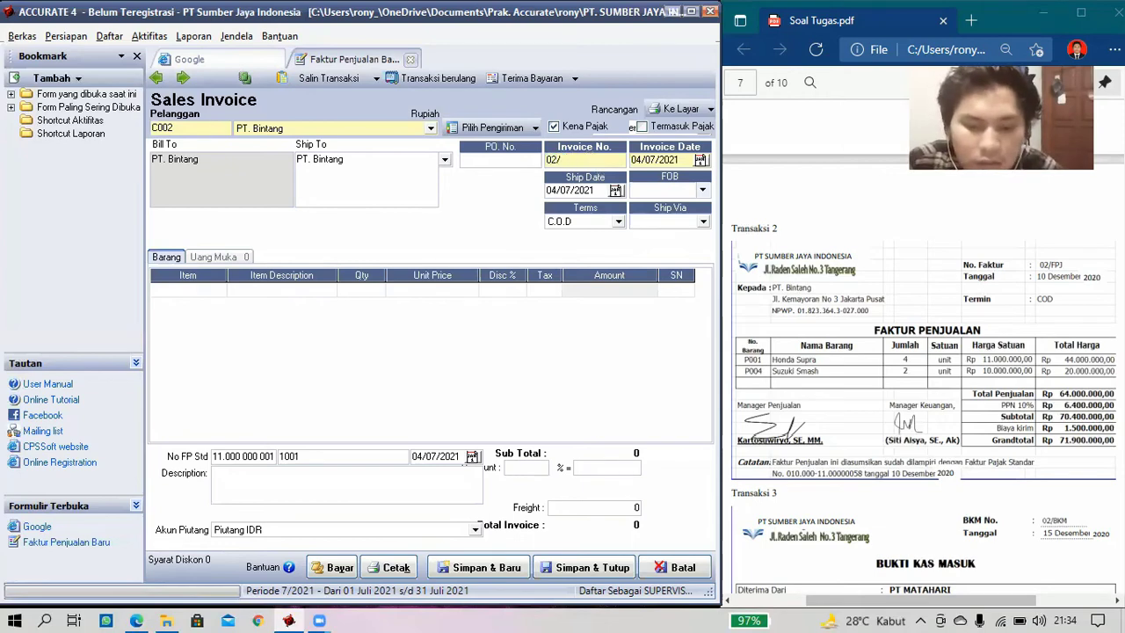
text(FP)
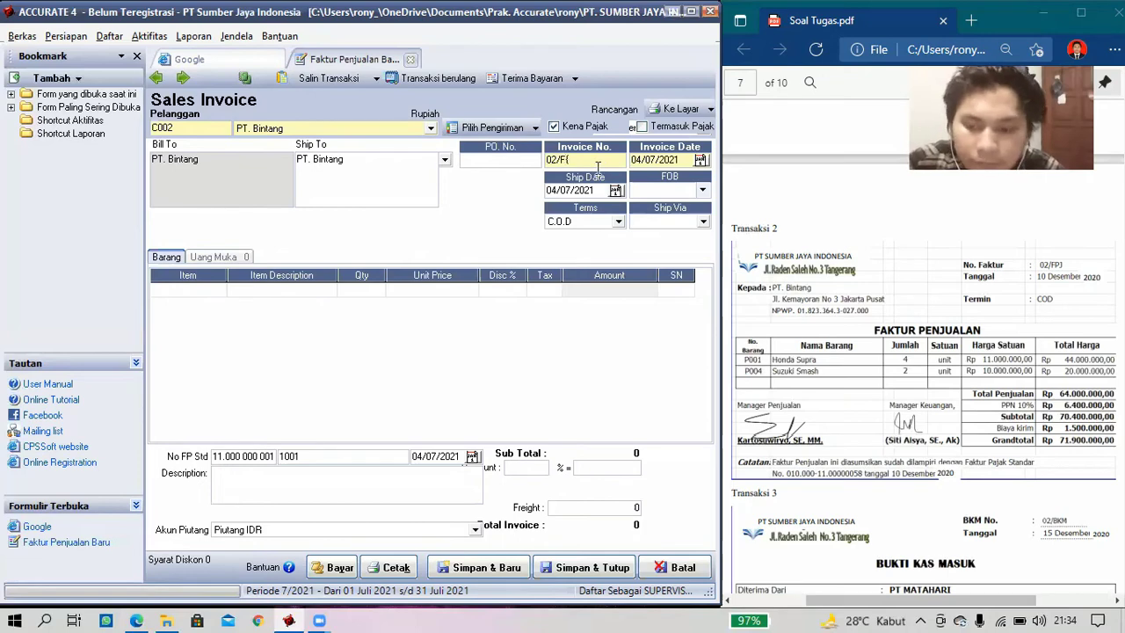
key(BackSpace)
text(PJ)
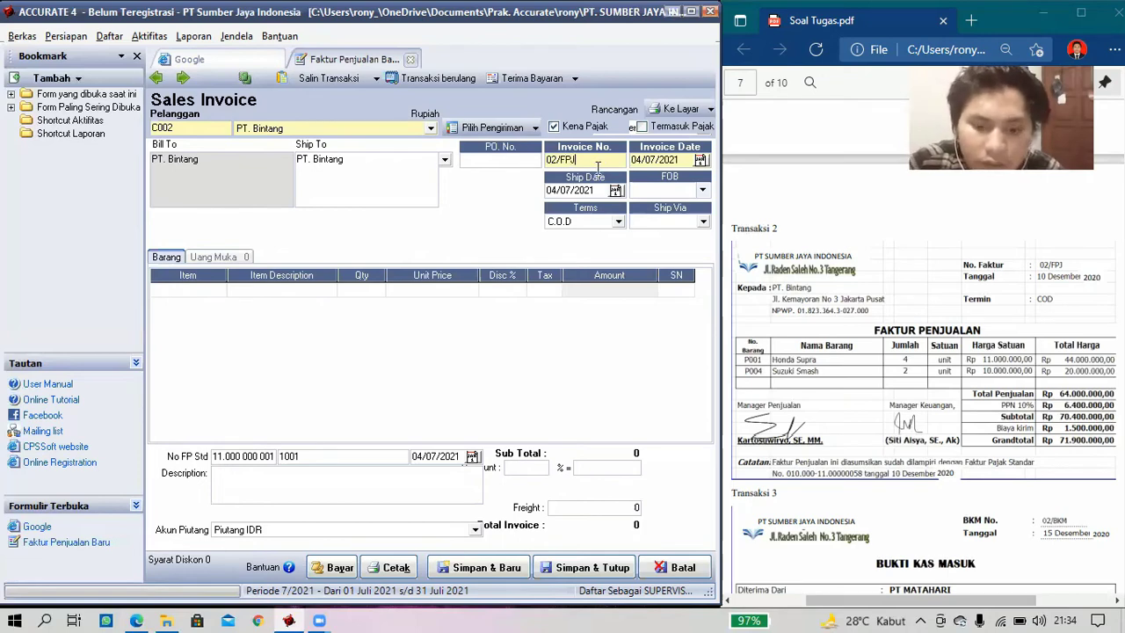
key(Tab)
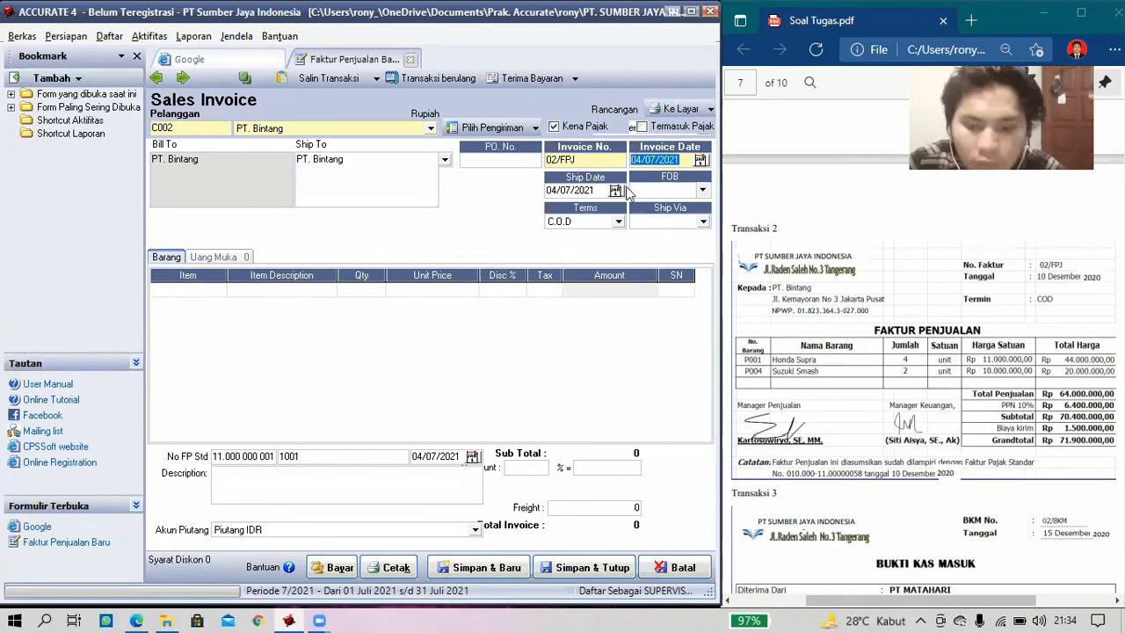
text(10/12/)
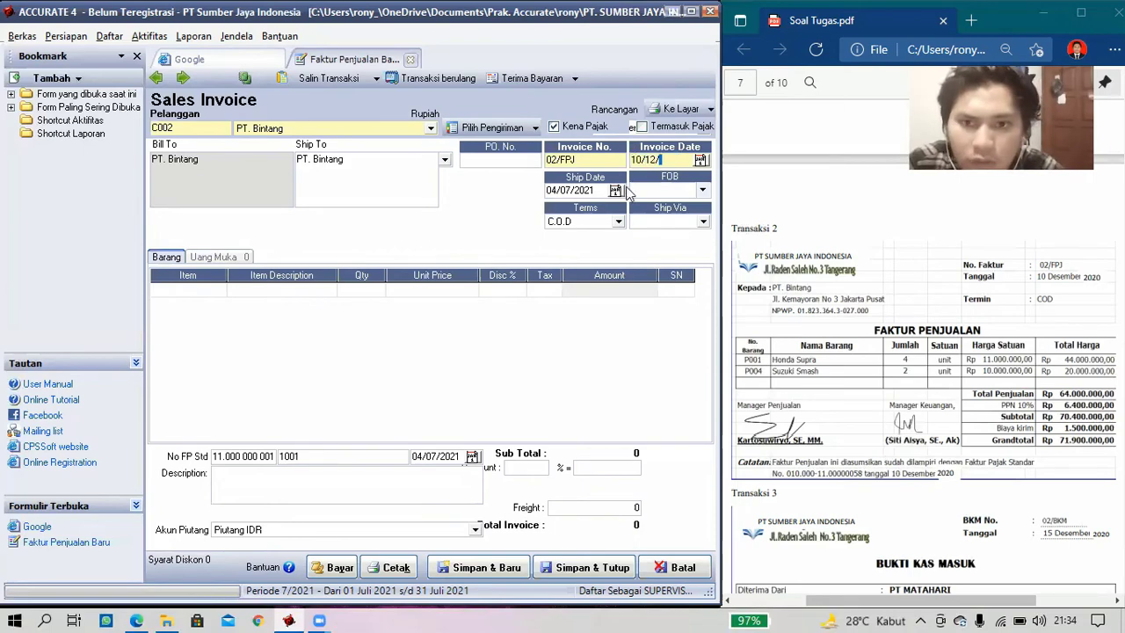
text(2020)
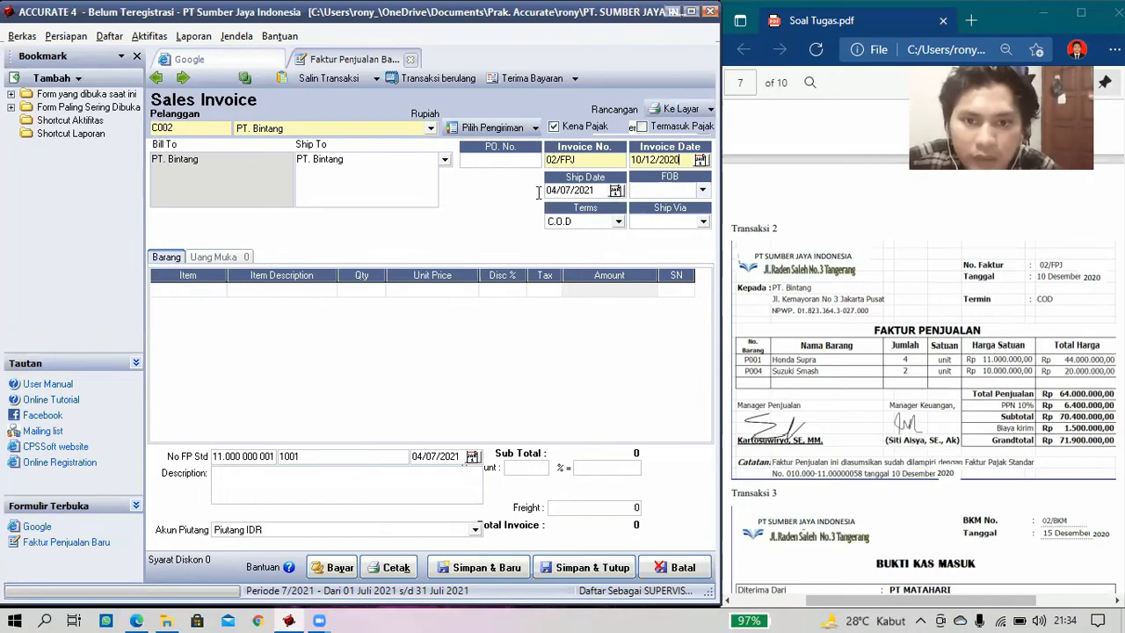
key(Tab)
text(10/)
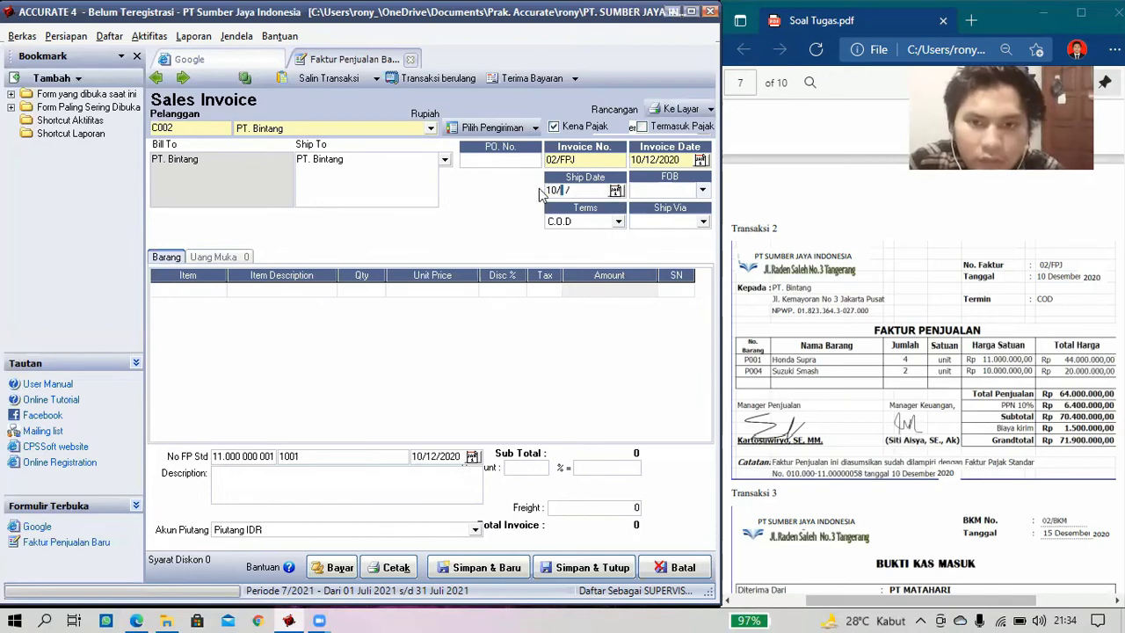
text(12/2020)
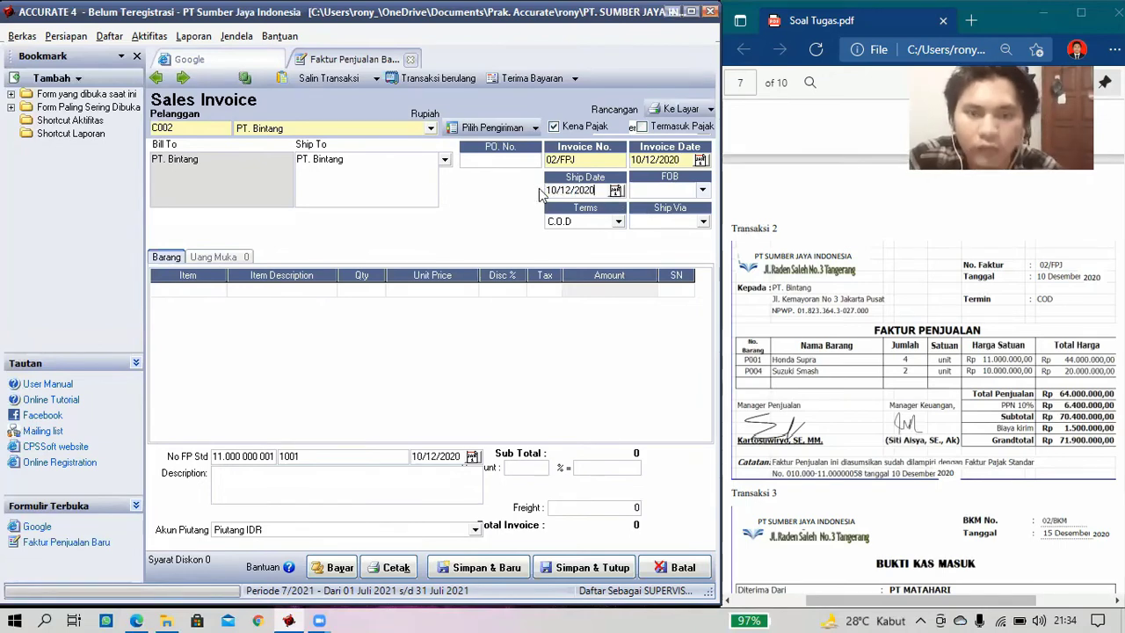
click(573, 221)
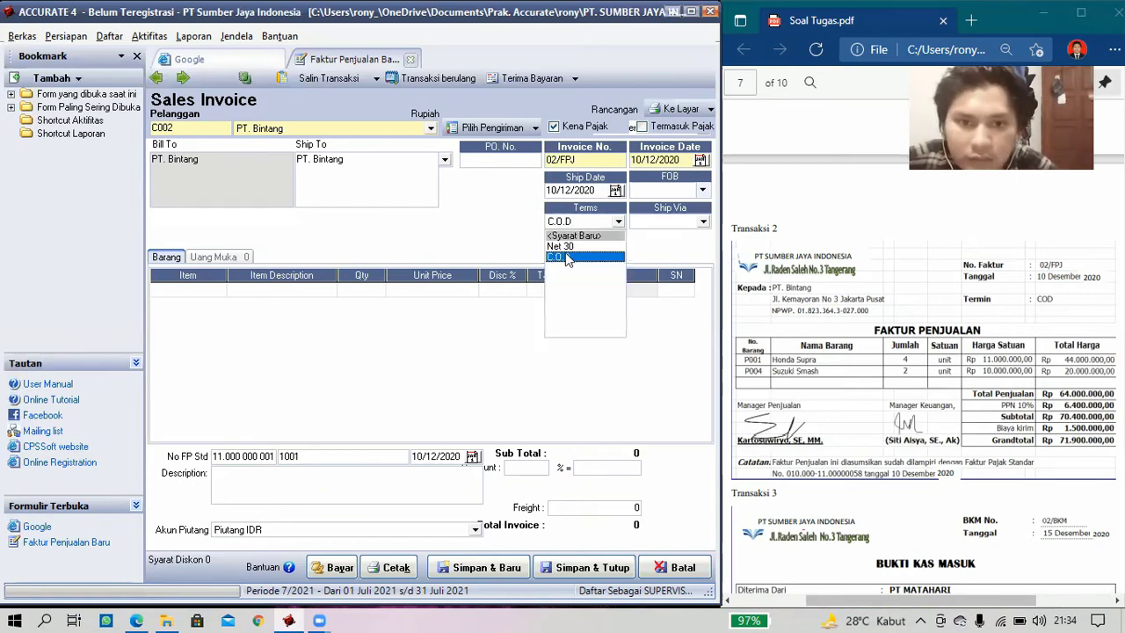
click(320, 258)
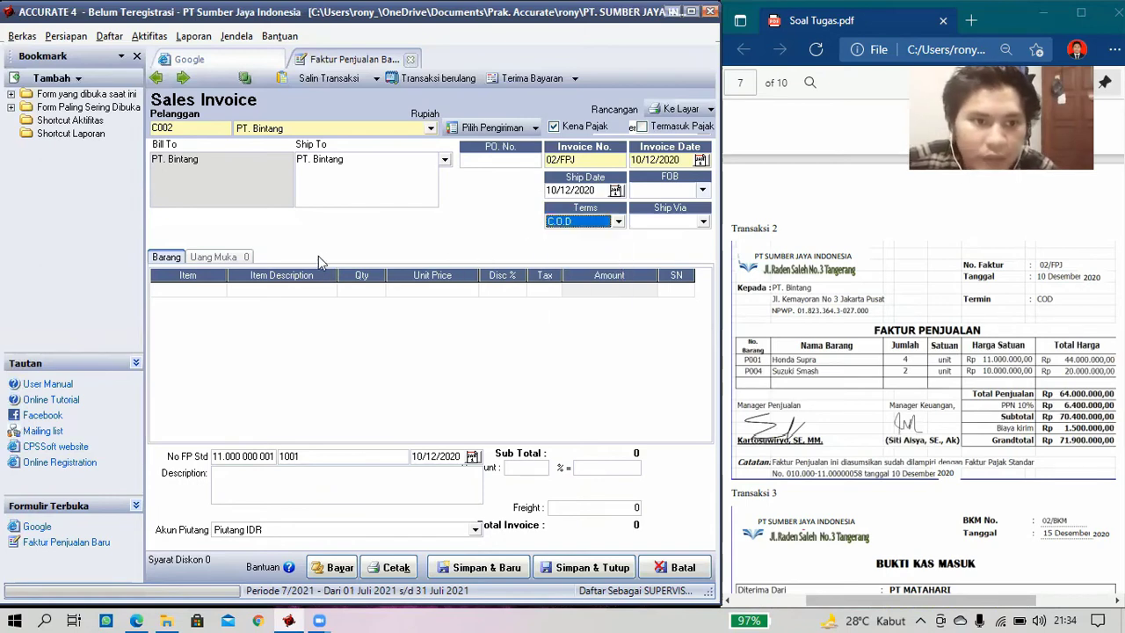
click(220, 291)
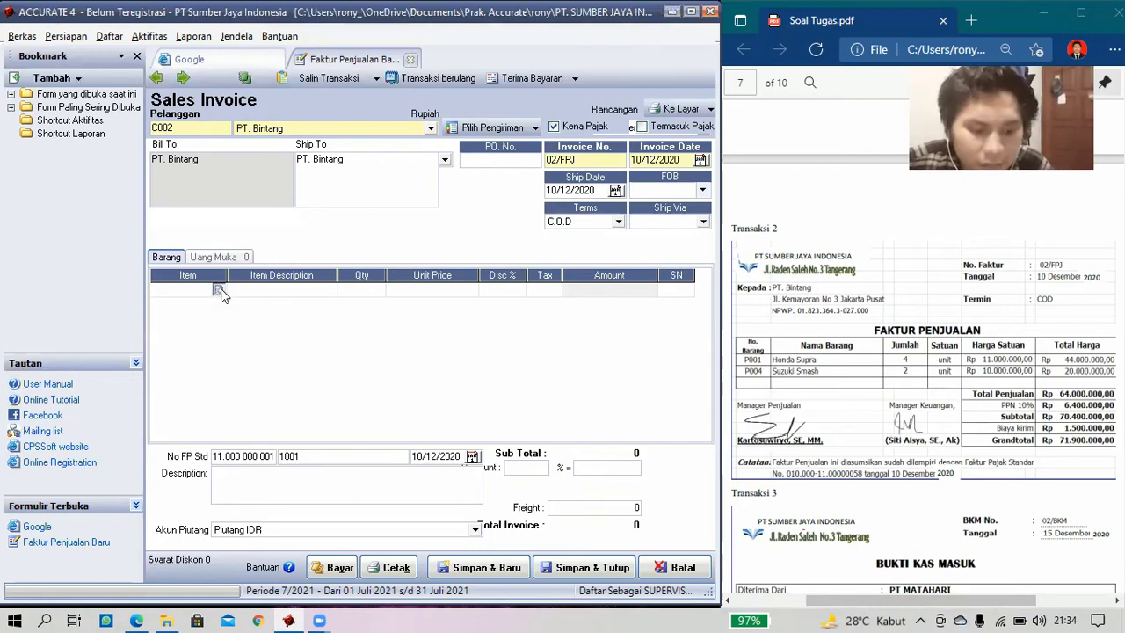
- Add 4 Honda Supra (P001) to the invoice with tax code T
click(219, 291)
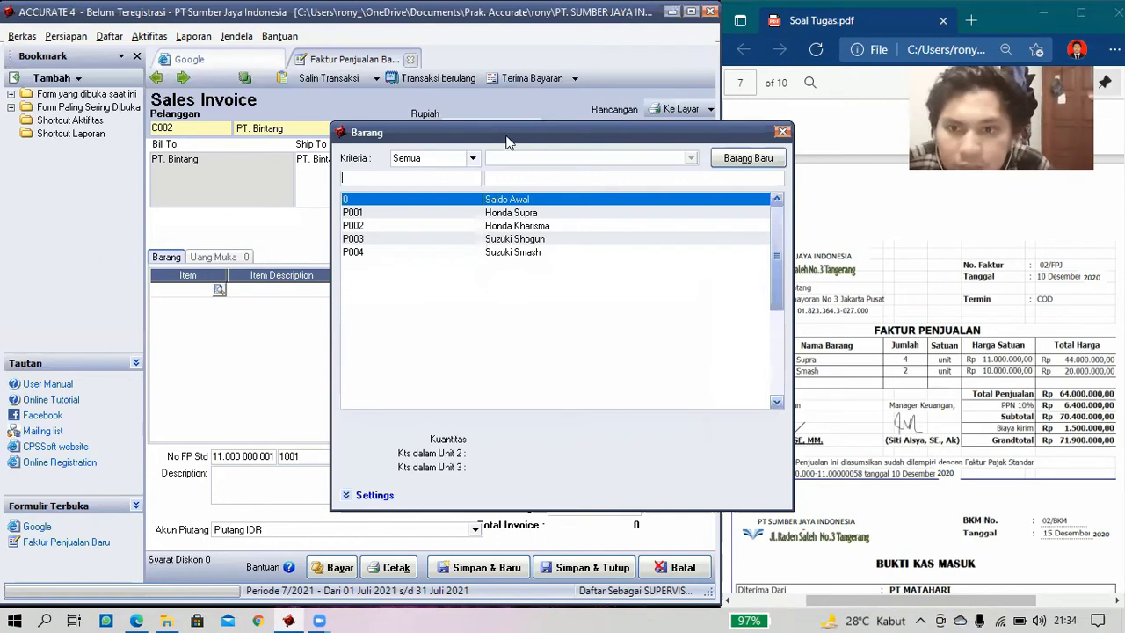
drag(508, 141, 391, 131)
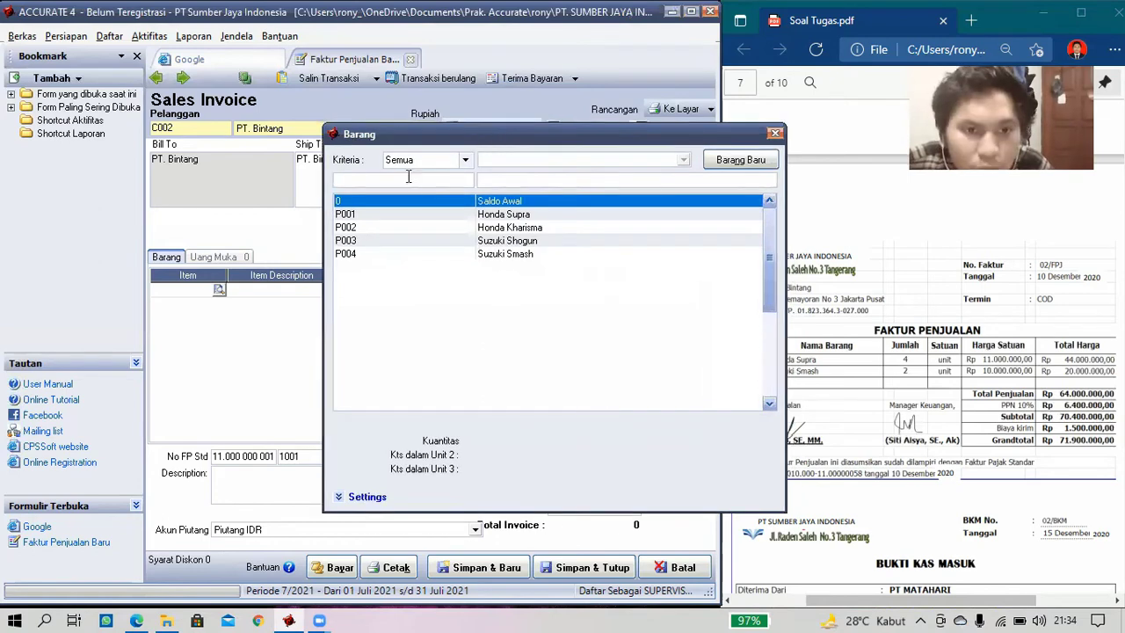
double_click(406, 205)
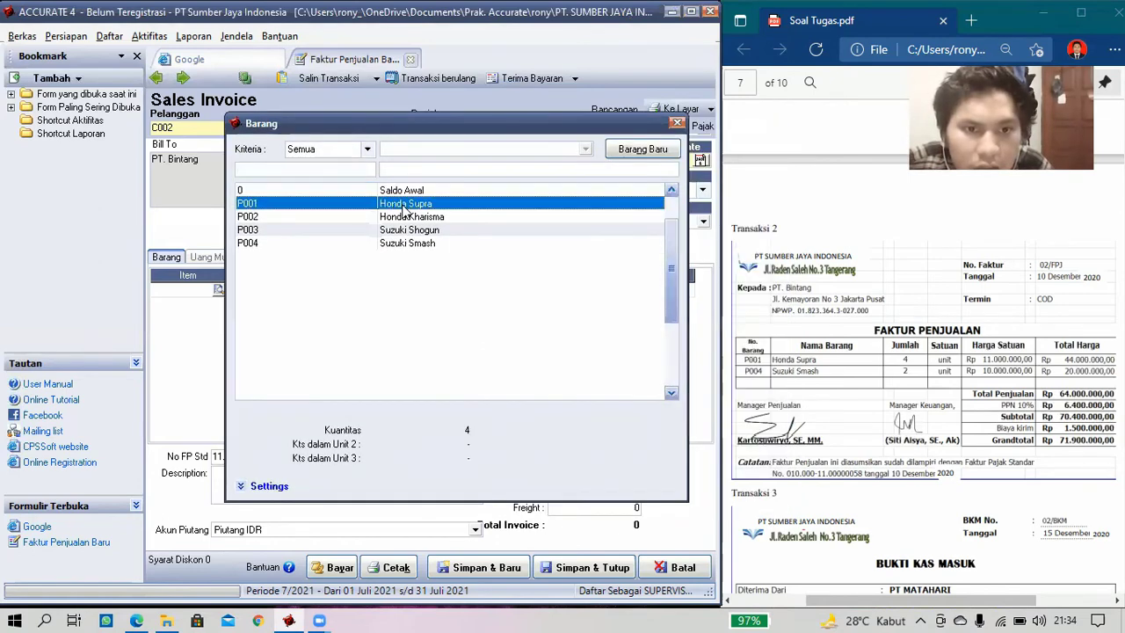
click(378, 293)
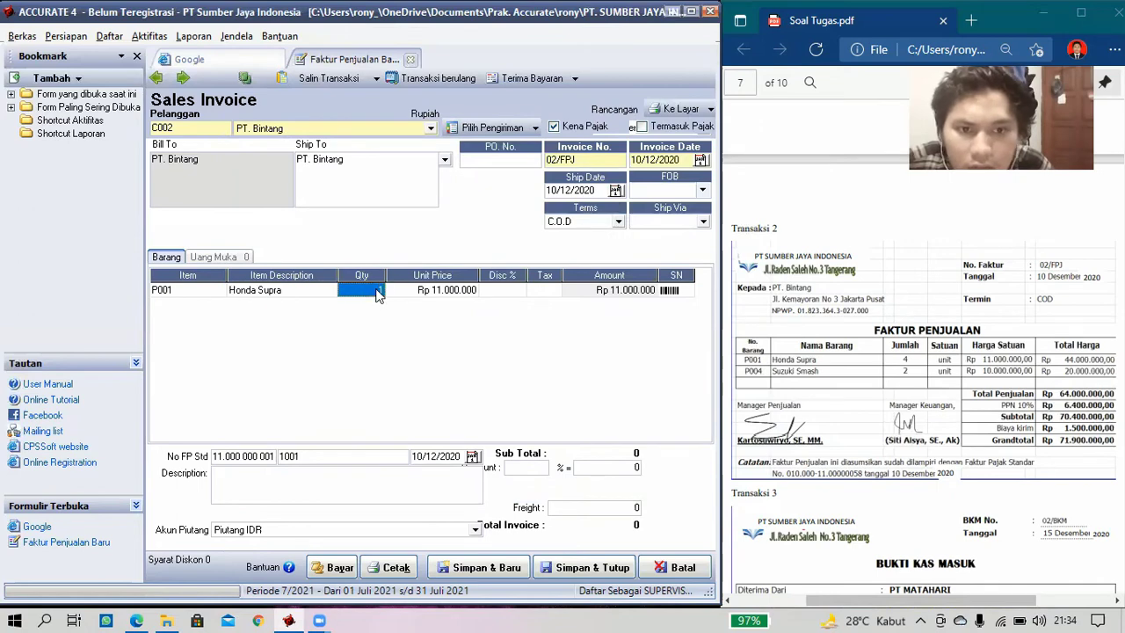
text(1)
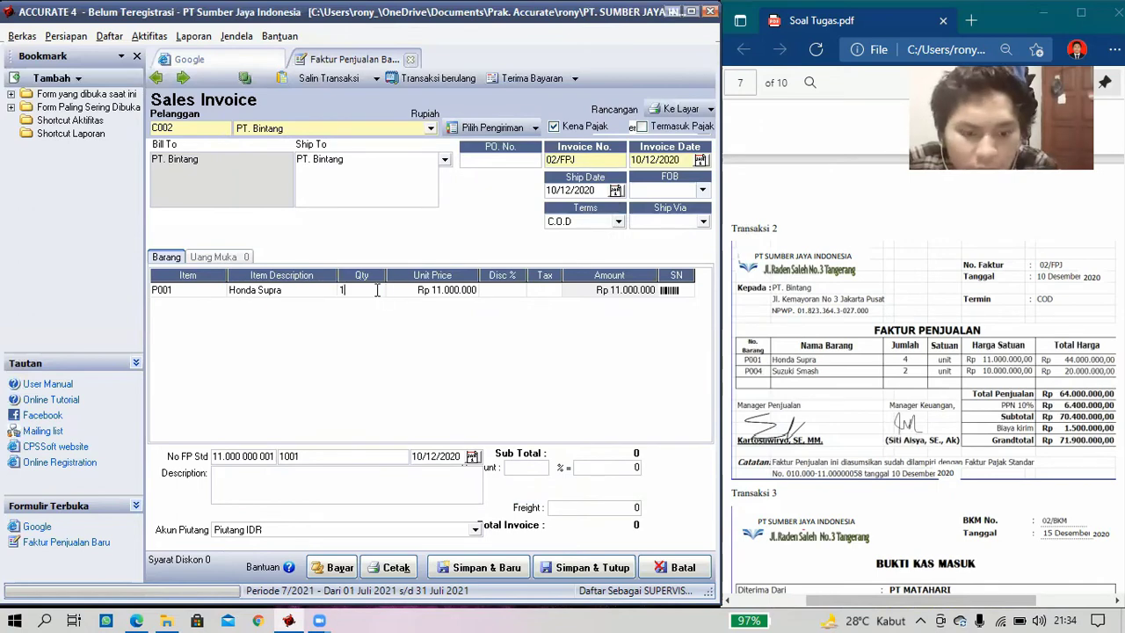
key(BackSpace)
text(4)
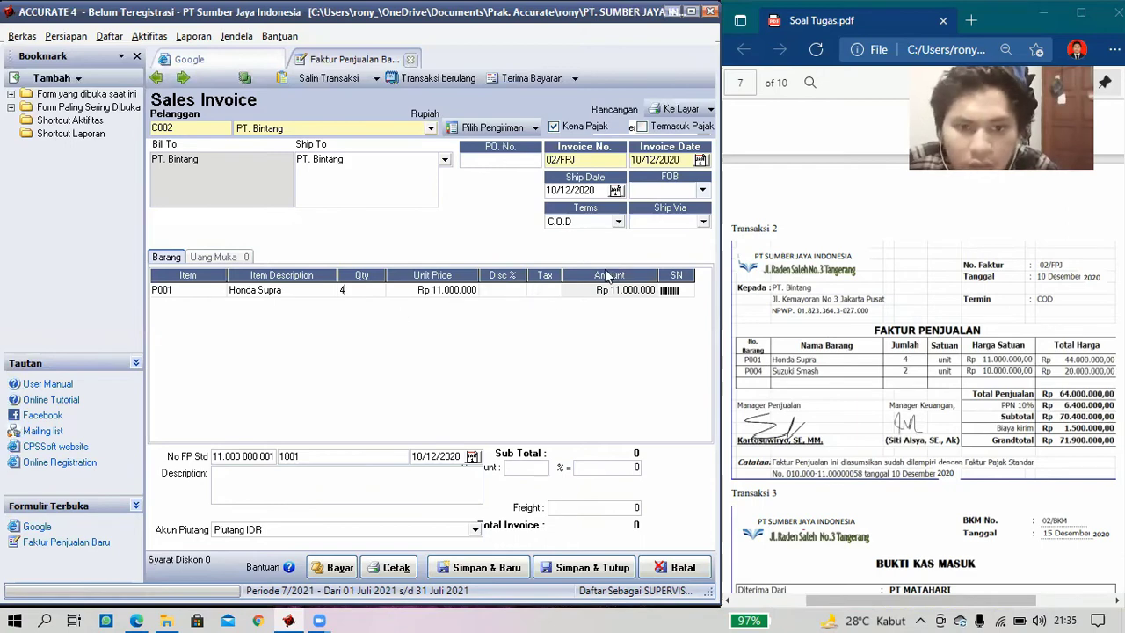
click(552, 290)
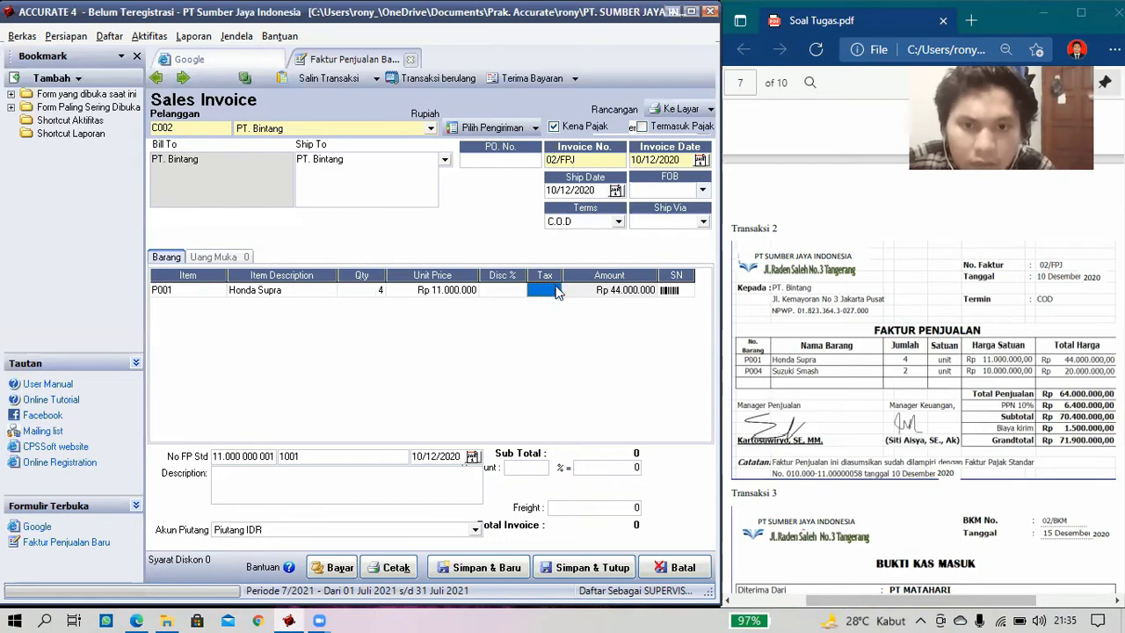
click(553, 290)
text(T)
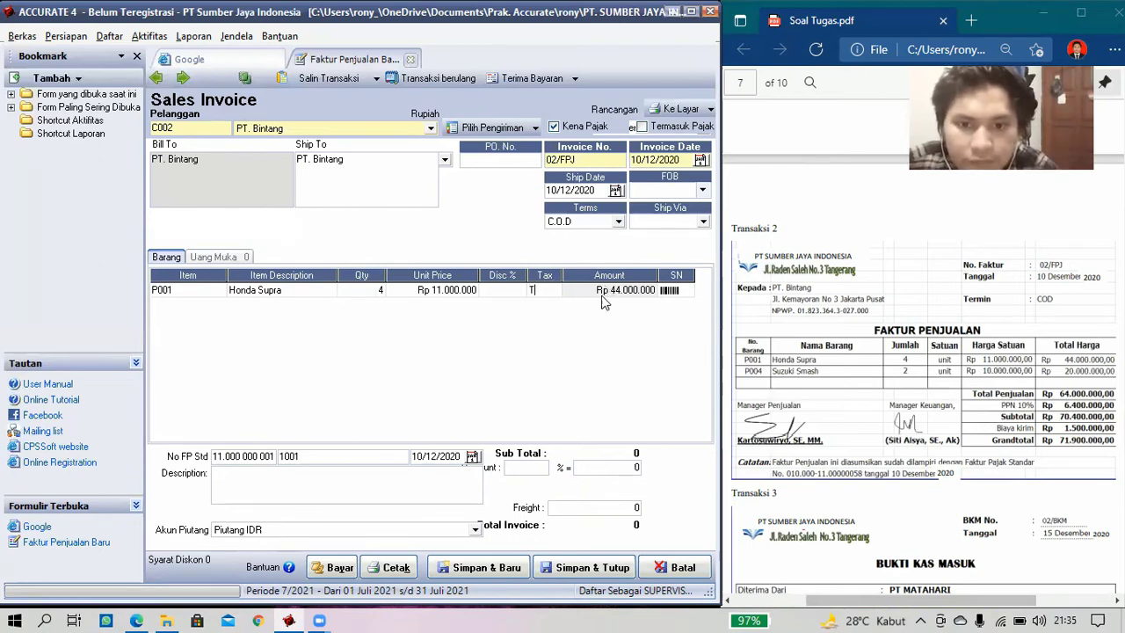
key(Tab)
key(Tab)
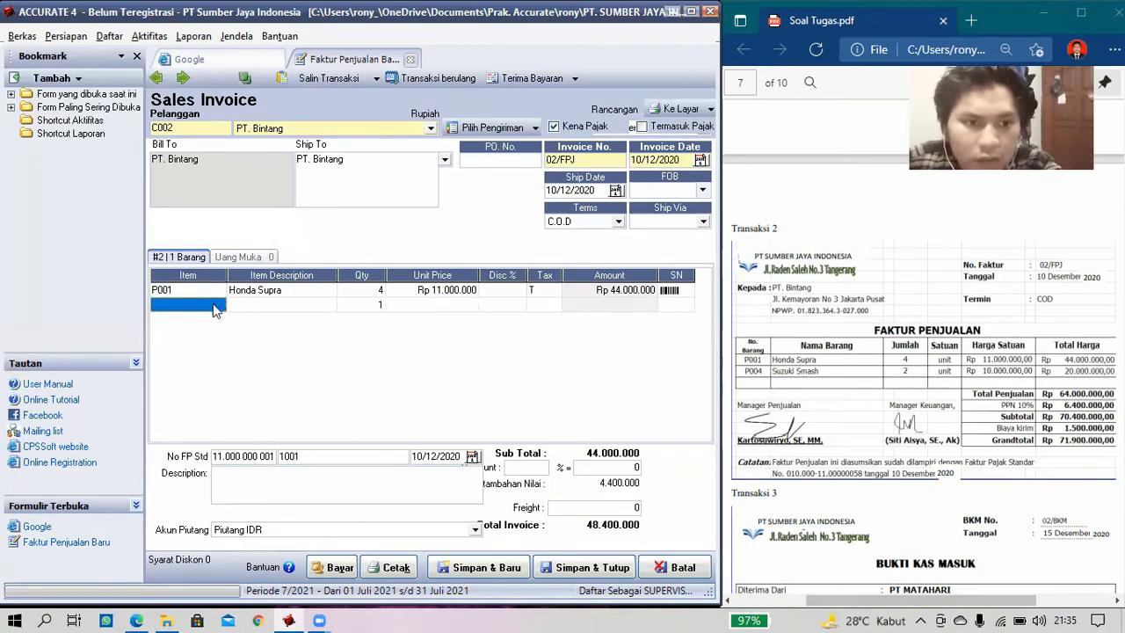
- Add 2 Suzuki Smash (P004) as a second line with tax code T
click(215, 309)
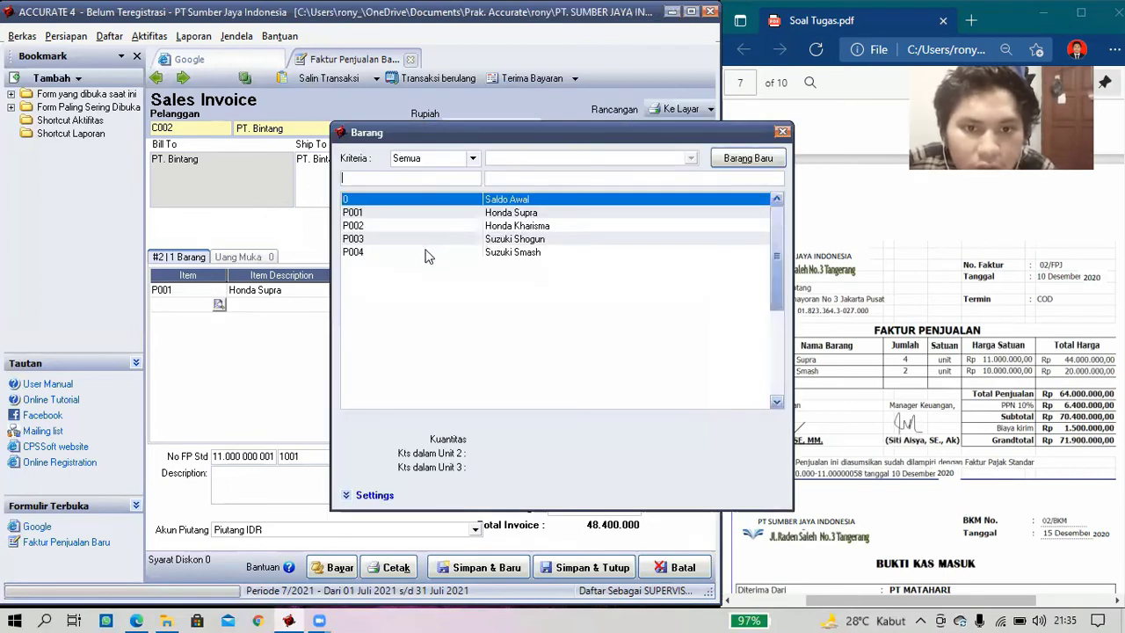
double_click(426, 252)
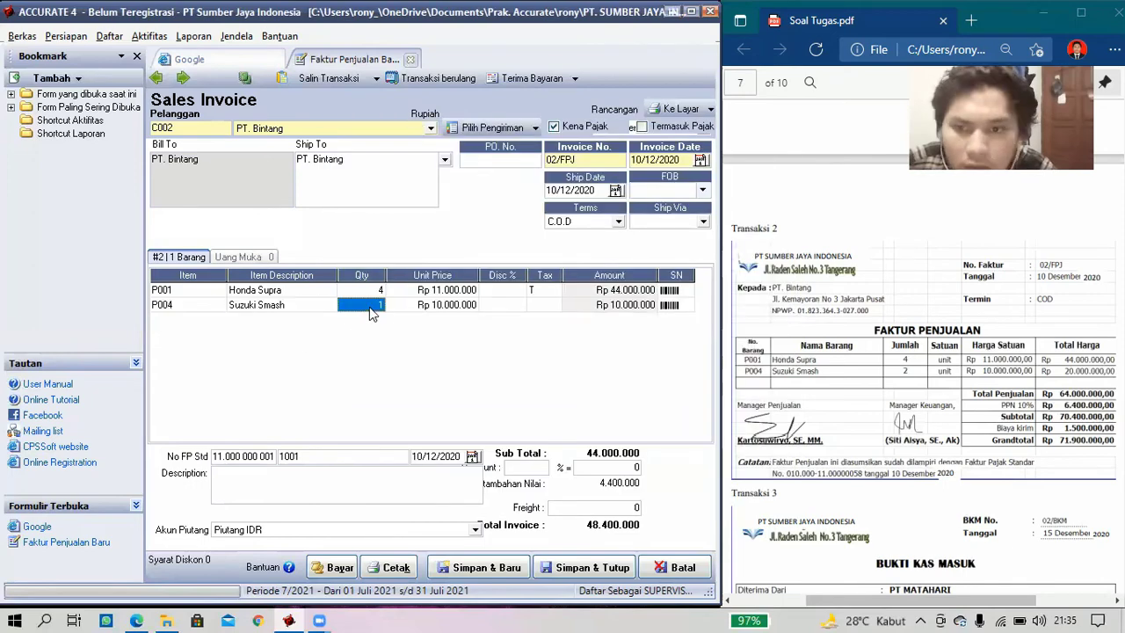
click(371, 304)
text(2)
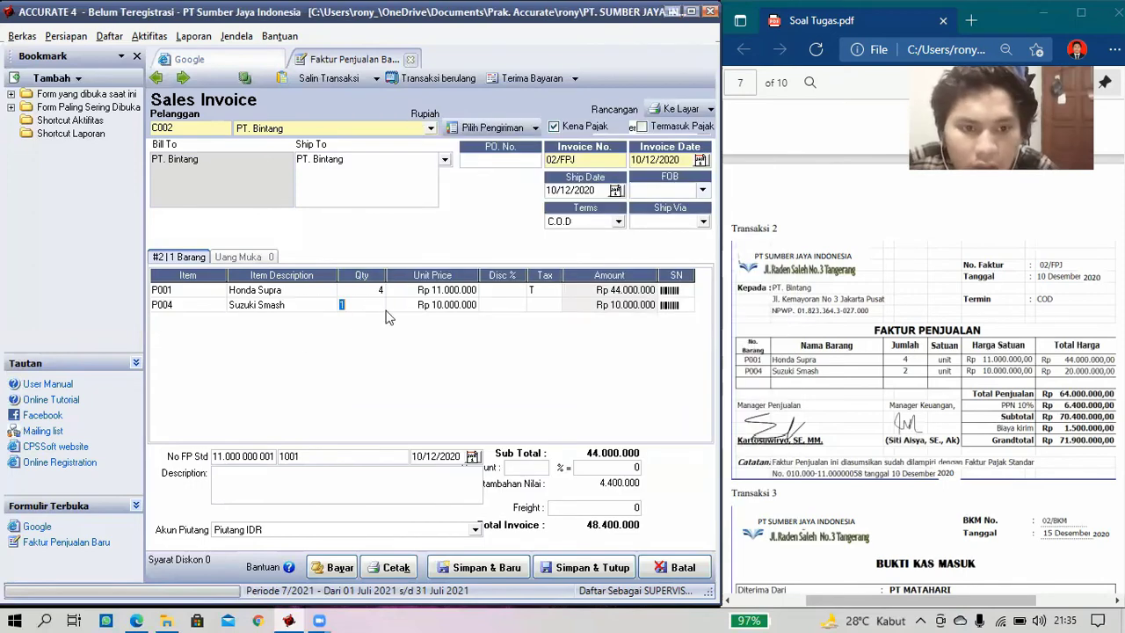
click(545, 306)
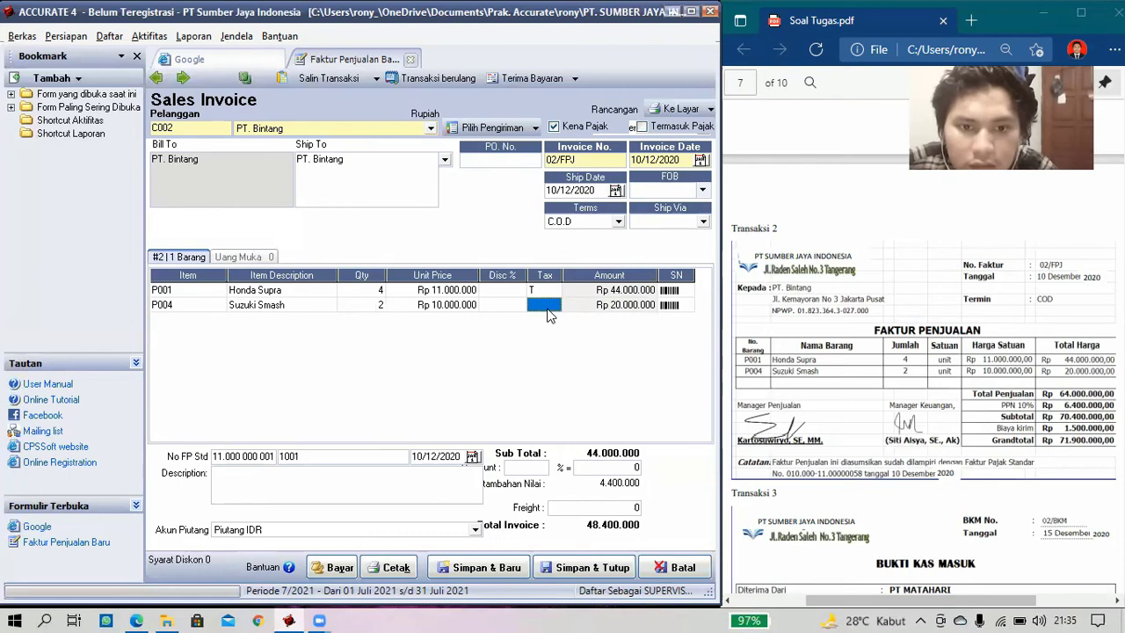
text(T)
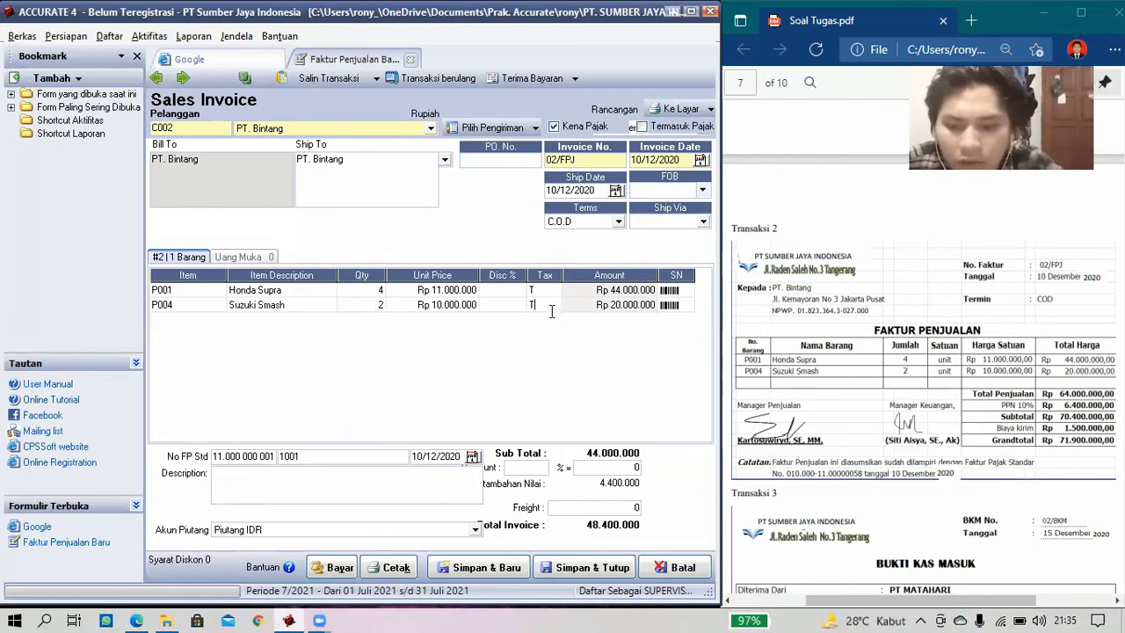
key(Tab)
key(Tab)
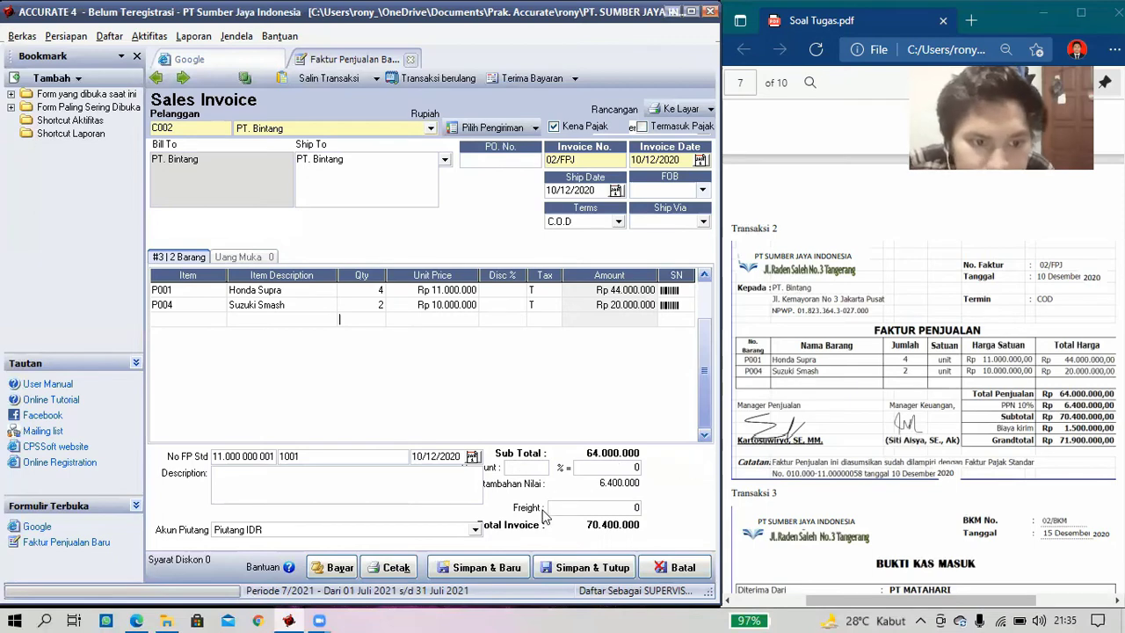
- Charge 1.500.000 freight to account 71000 Beban Luar Usaha, making the total 71.900.000
key(Up)
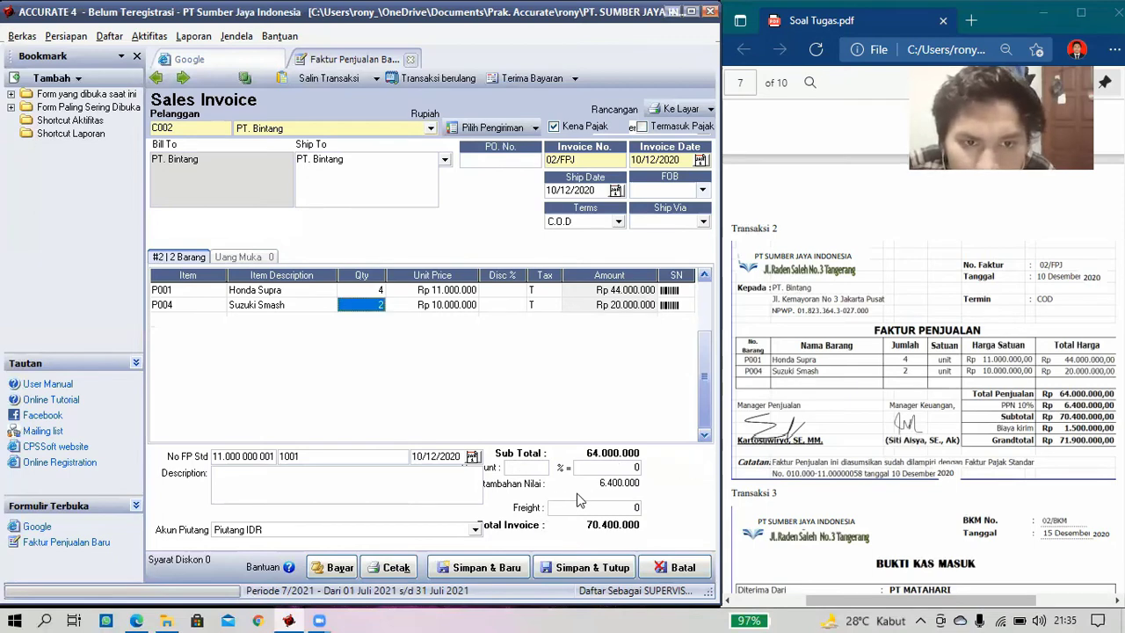
key(Up)
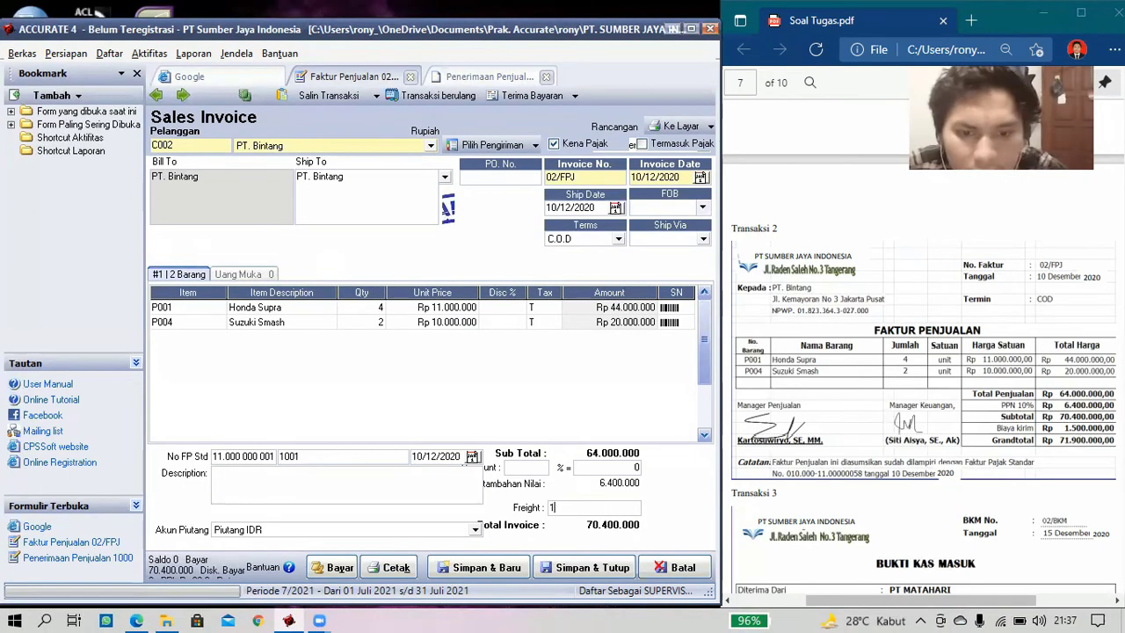
text(00)
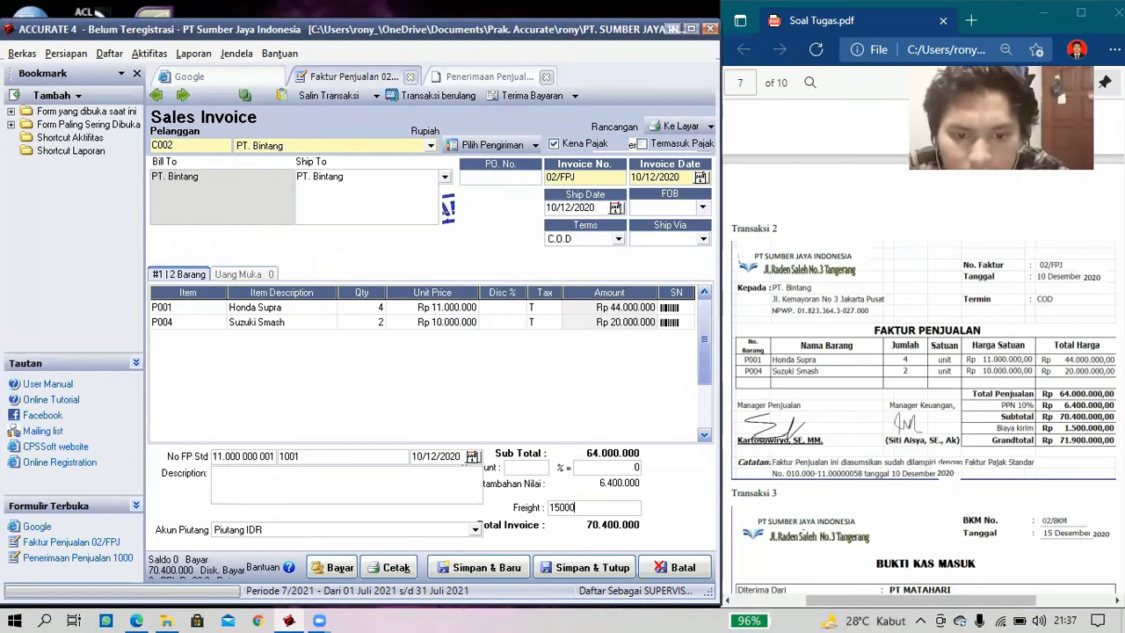
text(.000)
key(Tab)
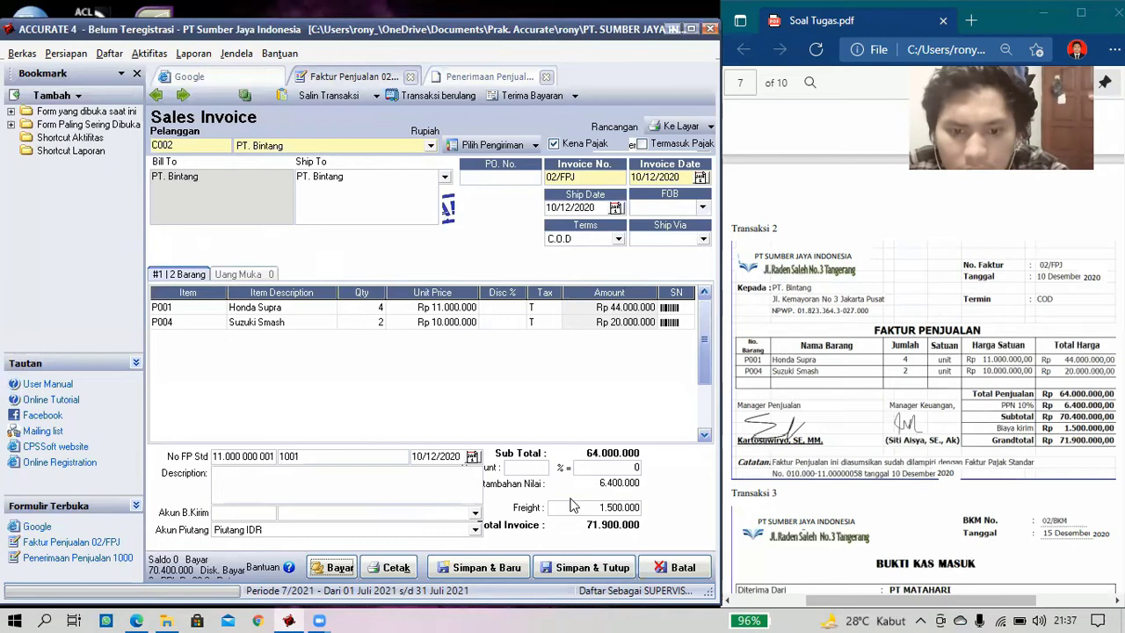
click(475, 517)
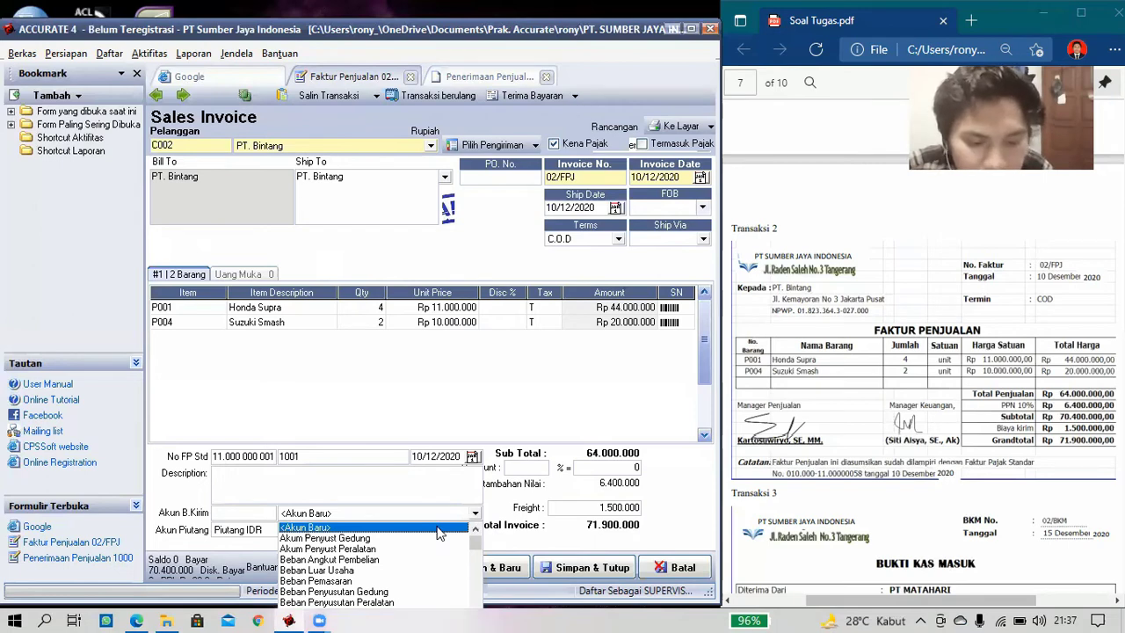
click(349, 572)
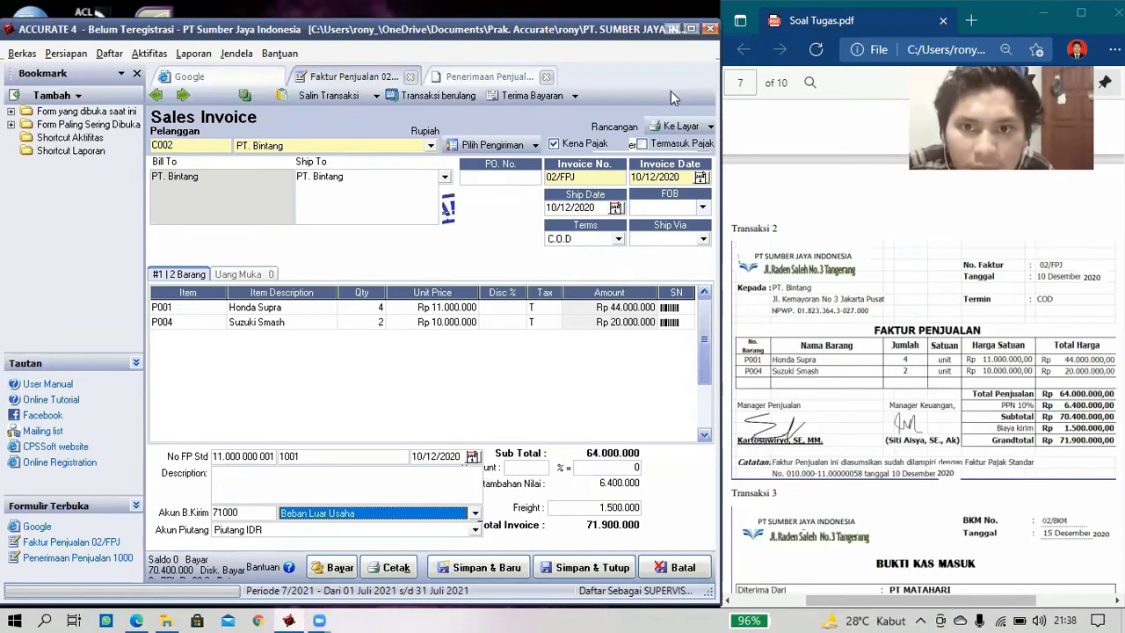
click(691, 29)
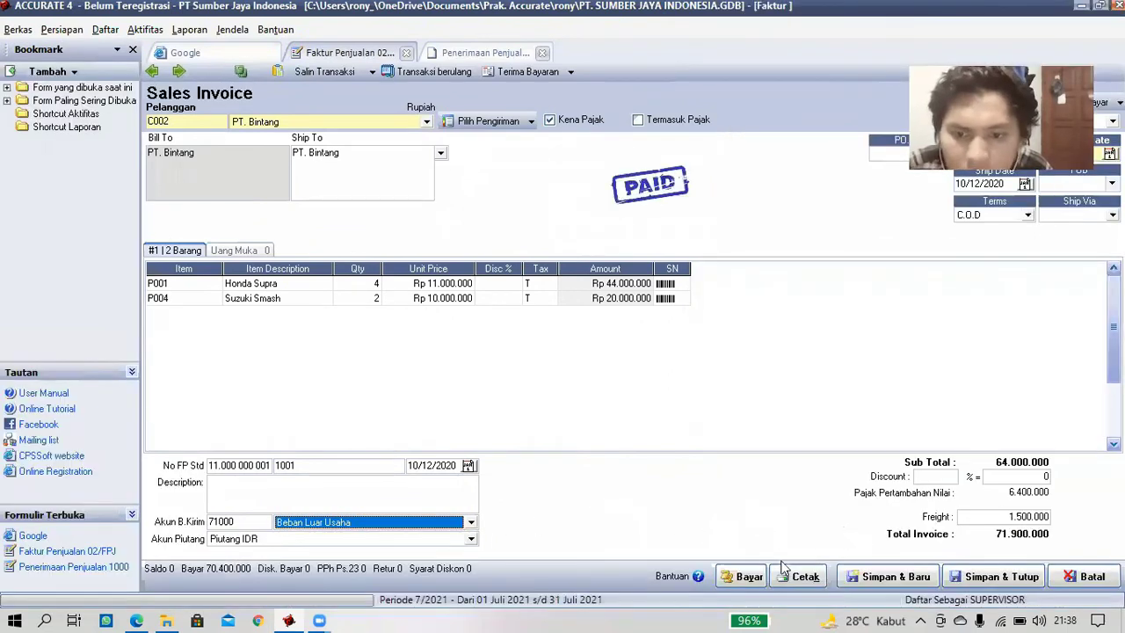
- Record and save a 1.500.000 Bank Mandiri customer receipt against invoice 02/FPJ
click(748, 577)
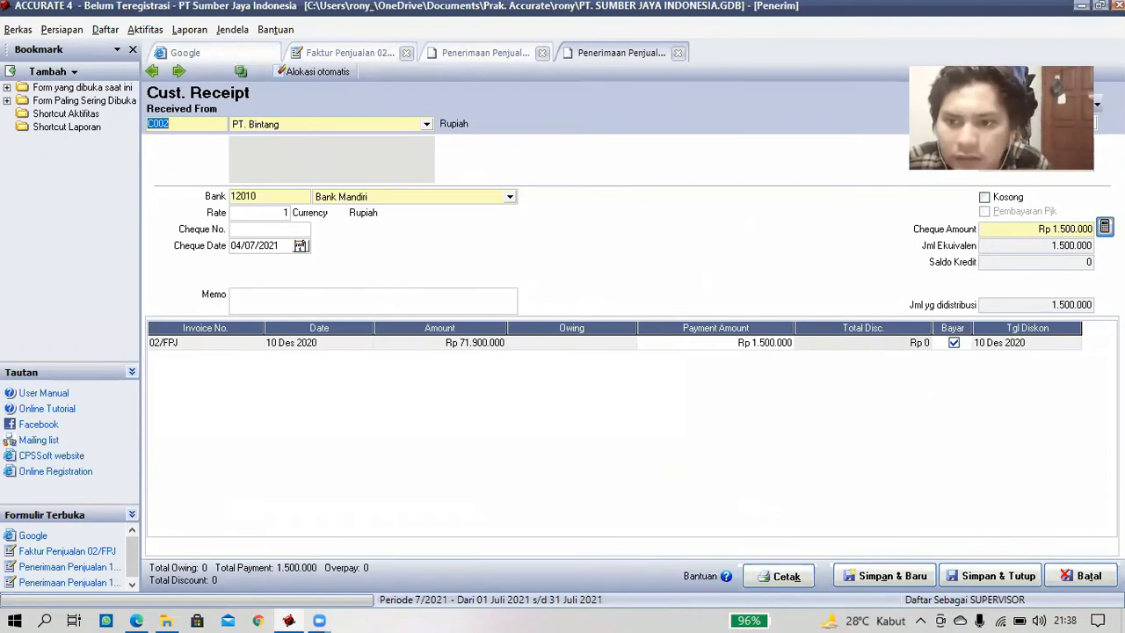
click(1105, 228)
click(950, 346)
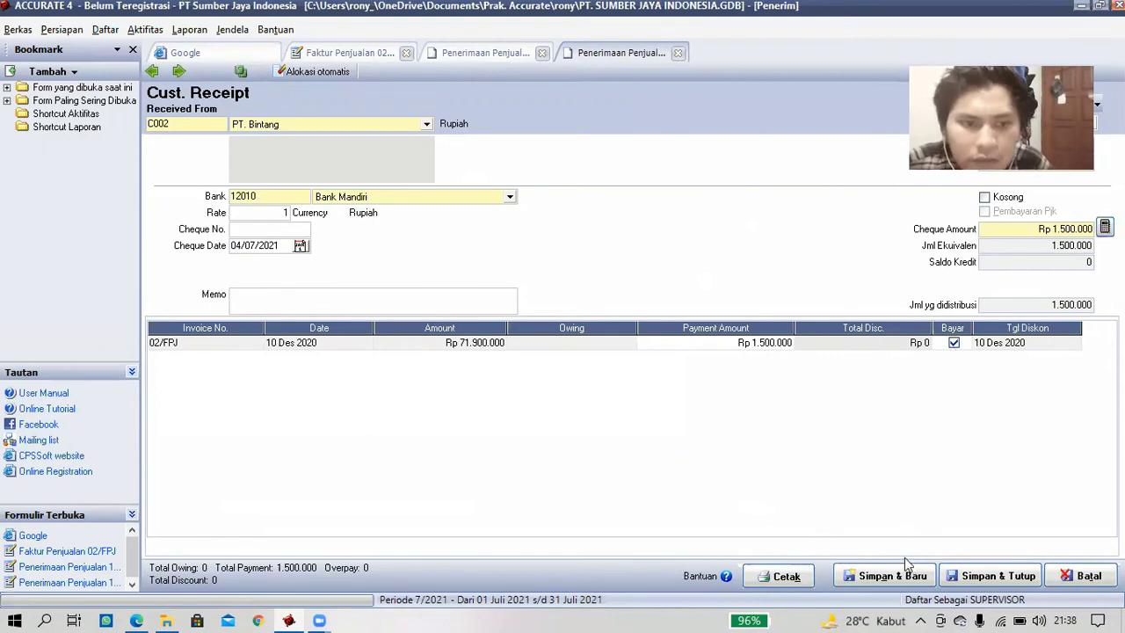
click(964, 578)
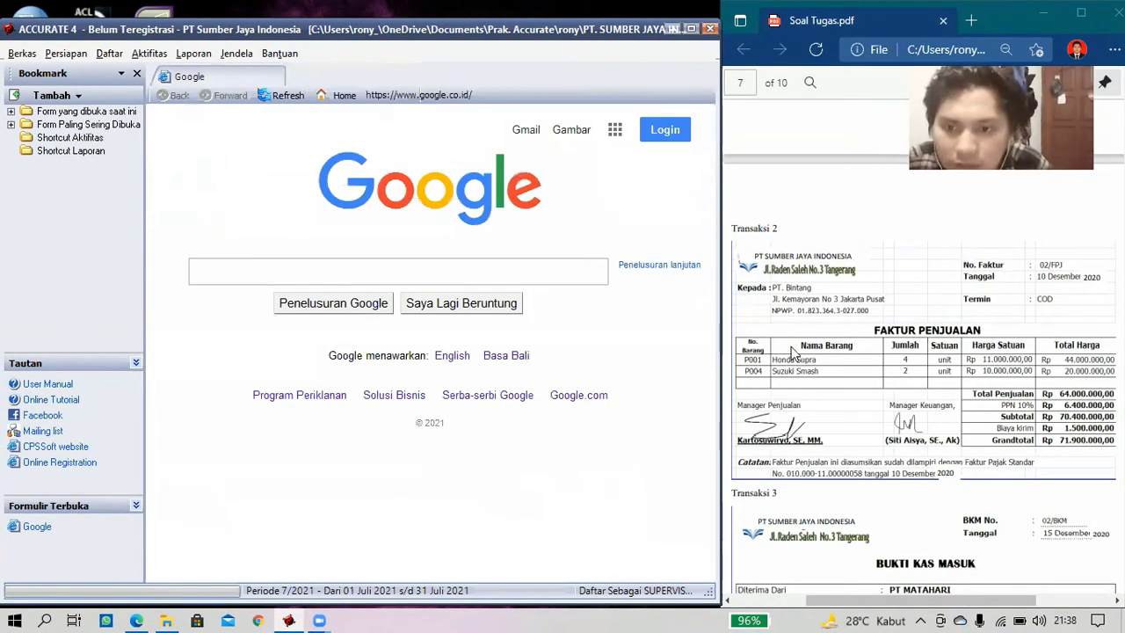
- Start a new customer receipt for PT. Matahari
scroll(791, 352, down, 3)
scroll(794, 352, down, 1)
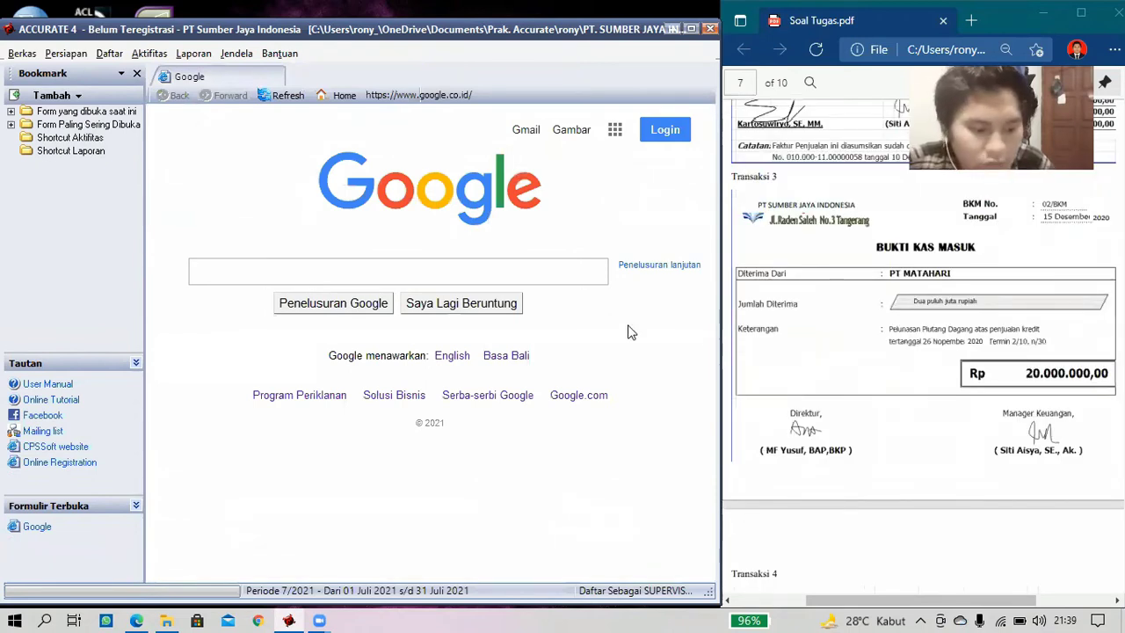
click(155, 58)
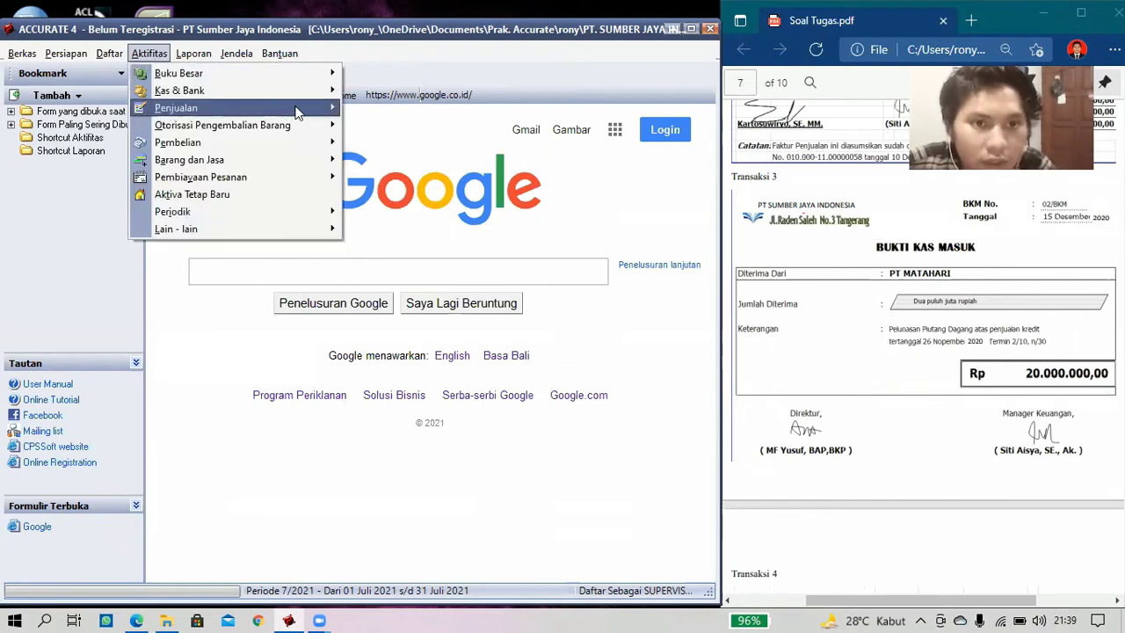
mouse_move(334, 112)
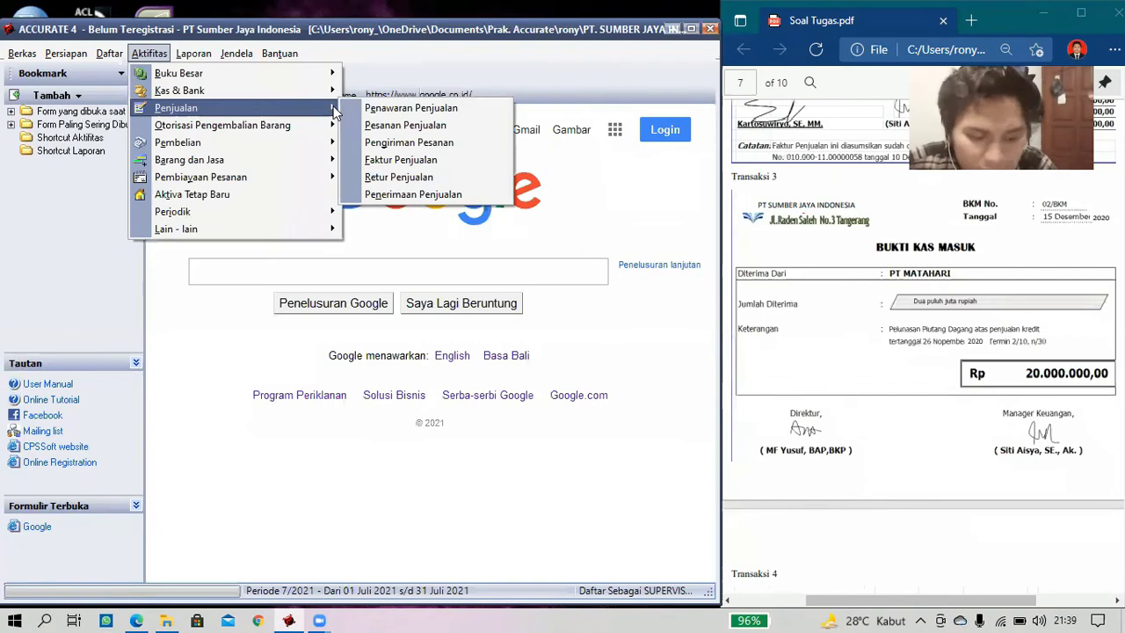
click(410, 195)
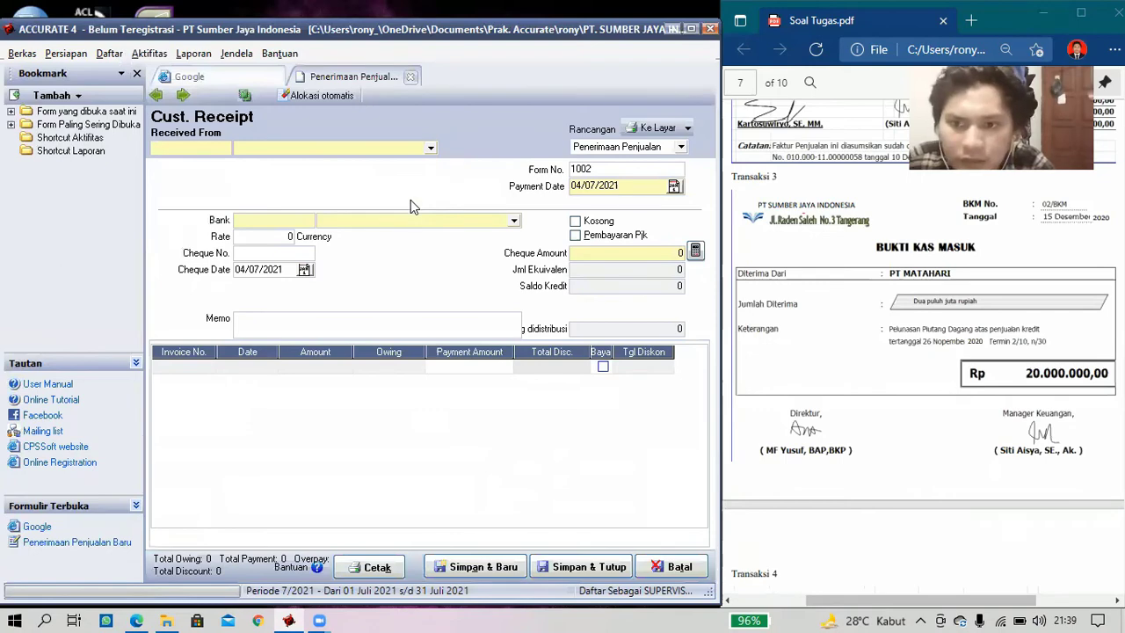
click(430, 149)
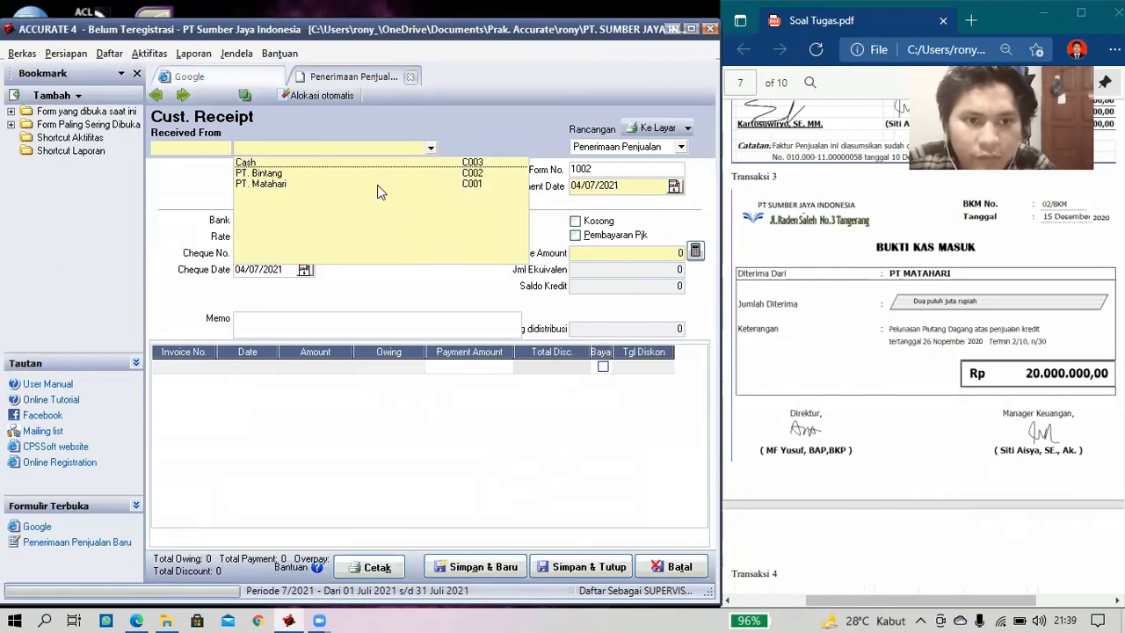
click(457, 185)
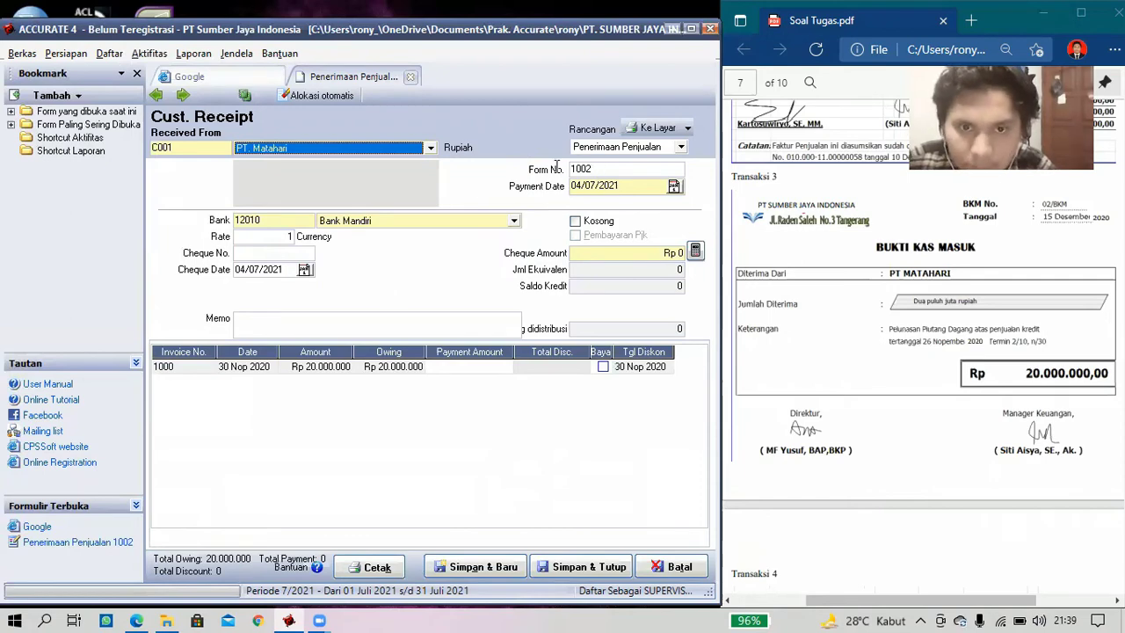
- Number the receipt 02/BKM, date it 15/12/2020, and add memo 'Pelunasan Piutang Dagang atas penjualan Kredit'
key(Tab)
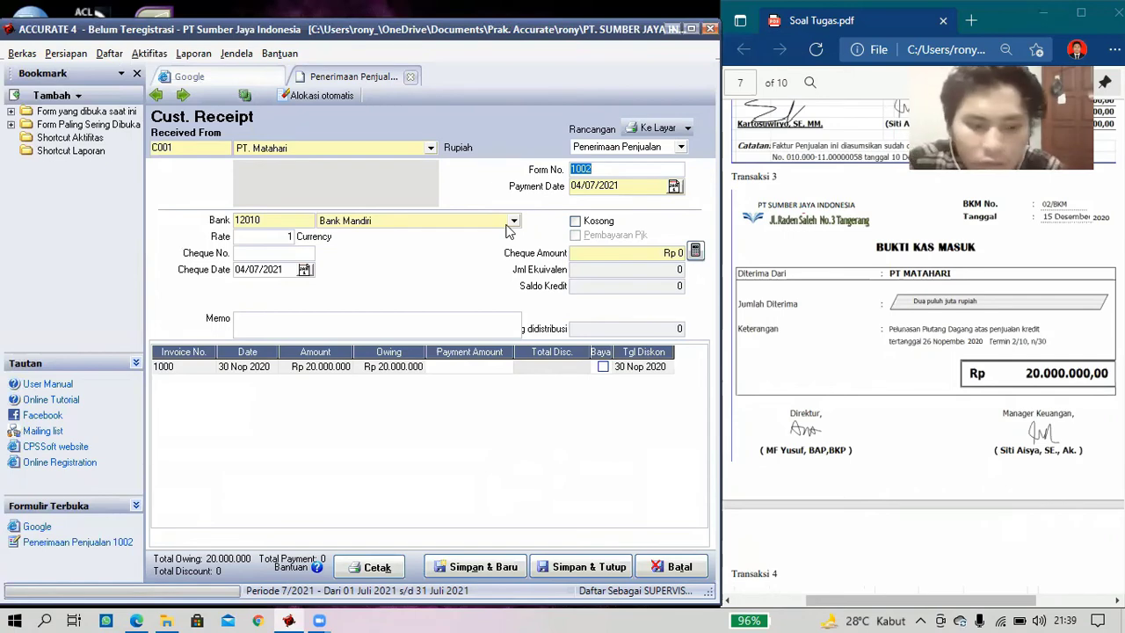
text(02)
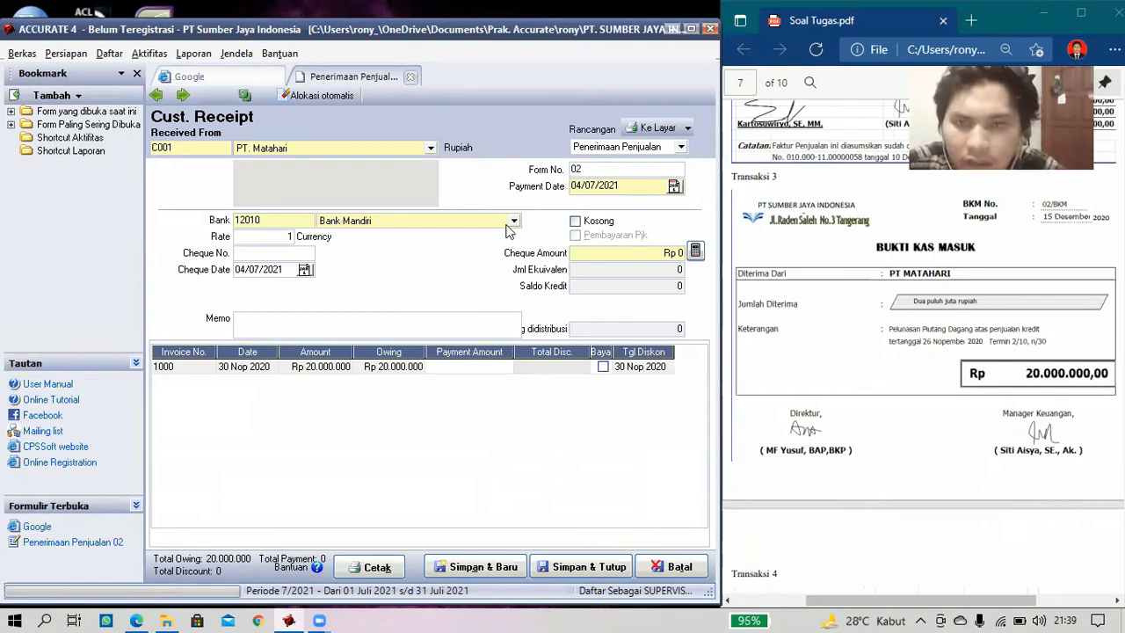
text(/)
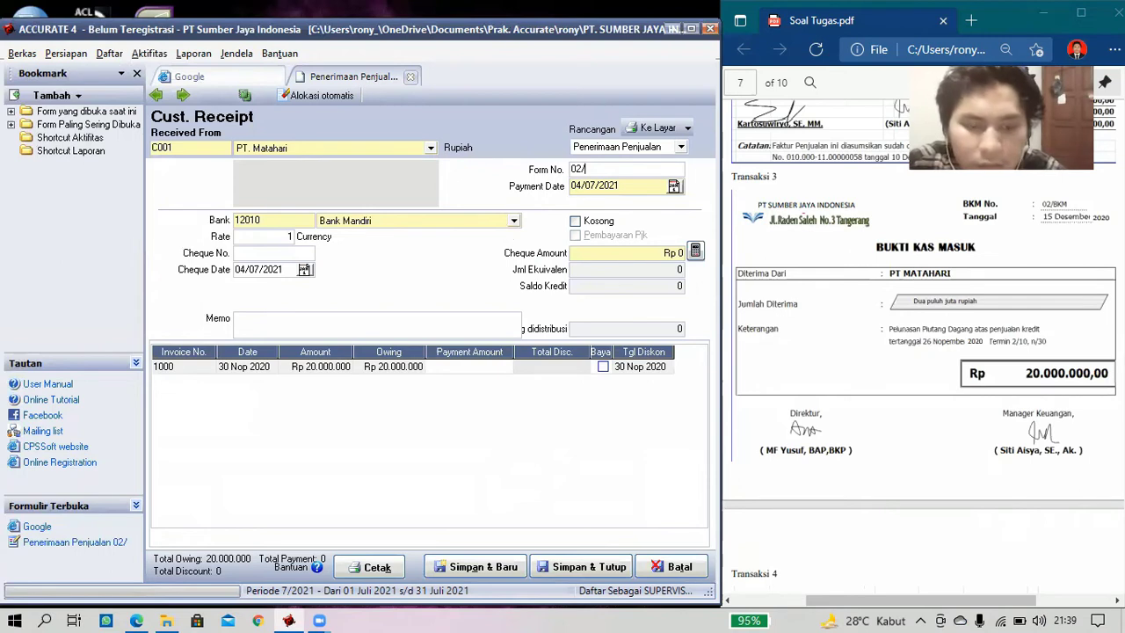
text(BK)
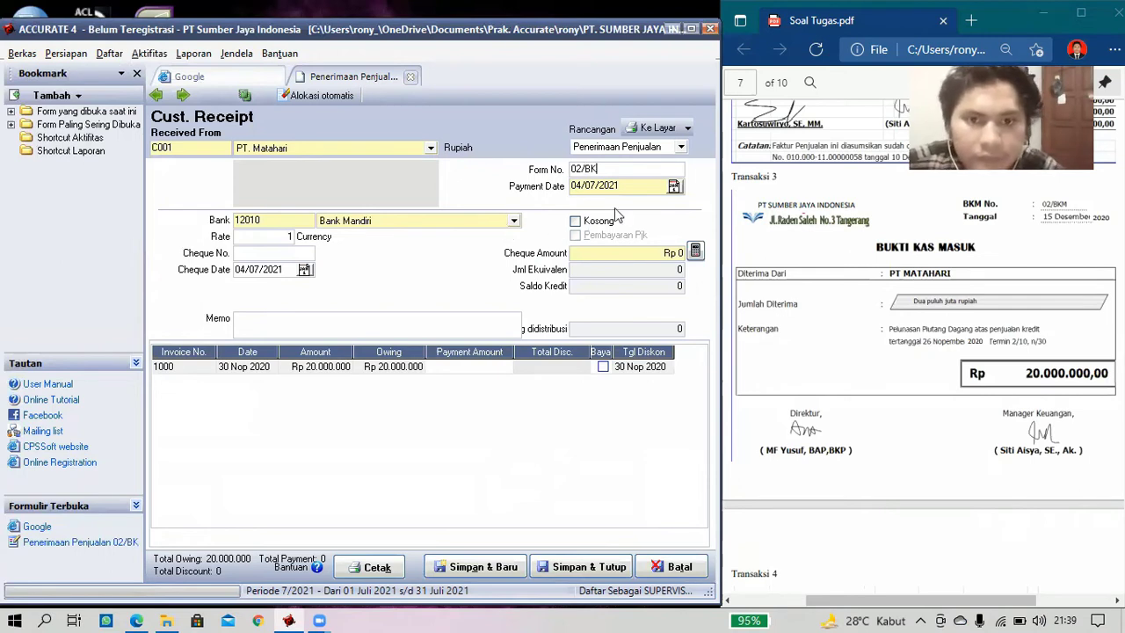
text(M)
click(573, 185)
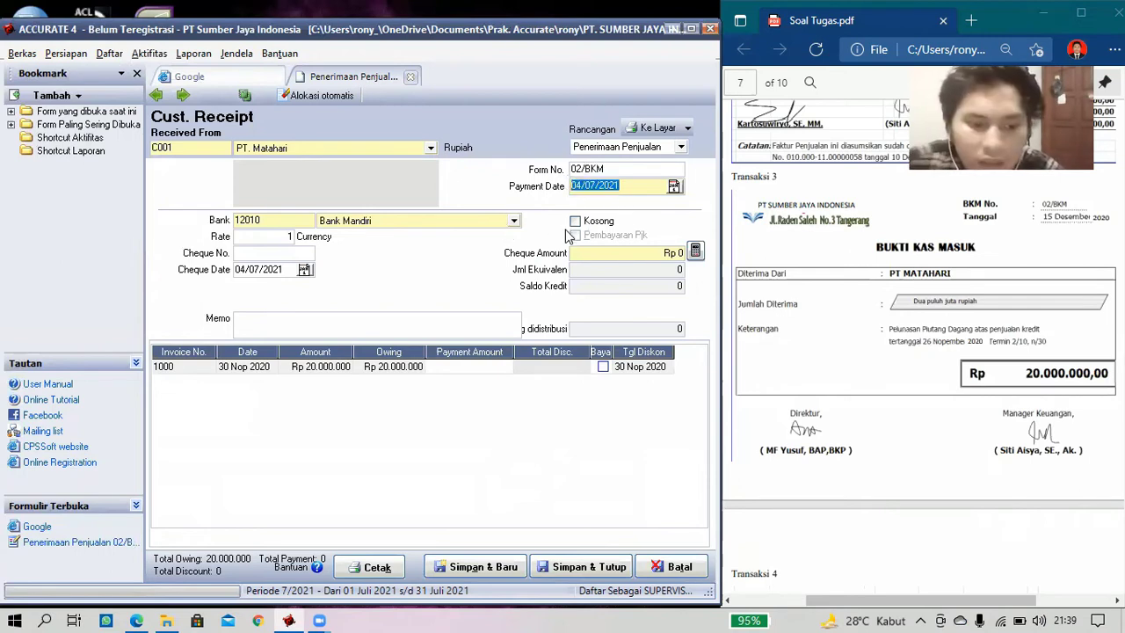
key(BackSpace)
text(15/12/)
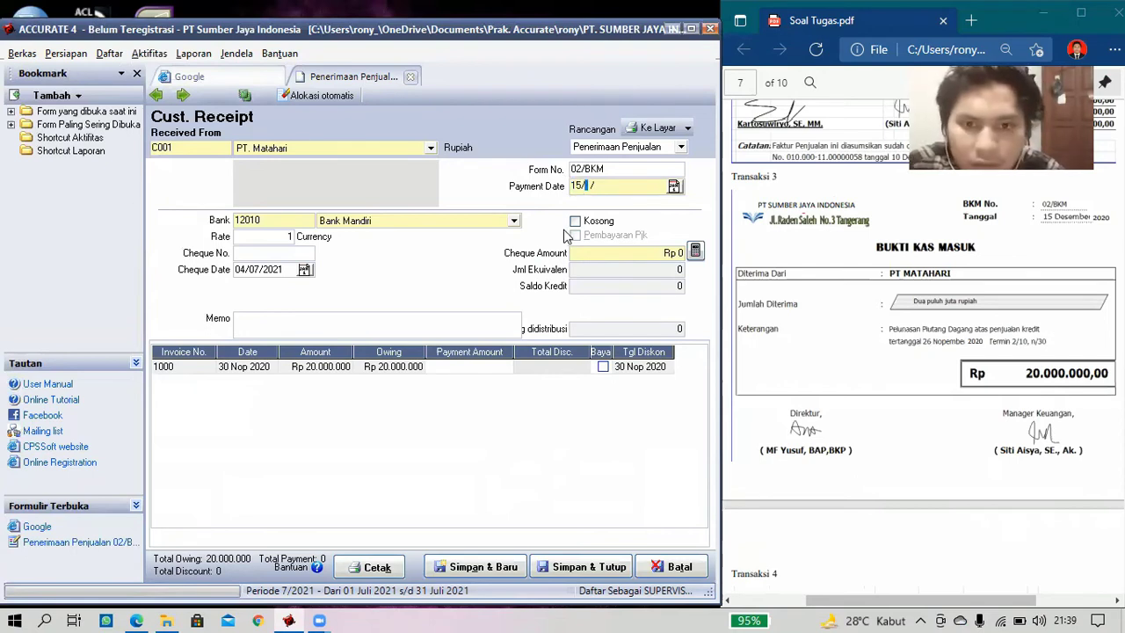
text(2)
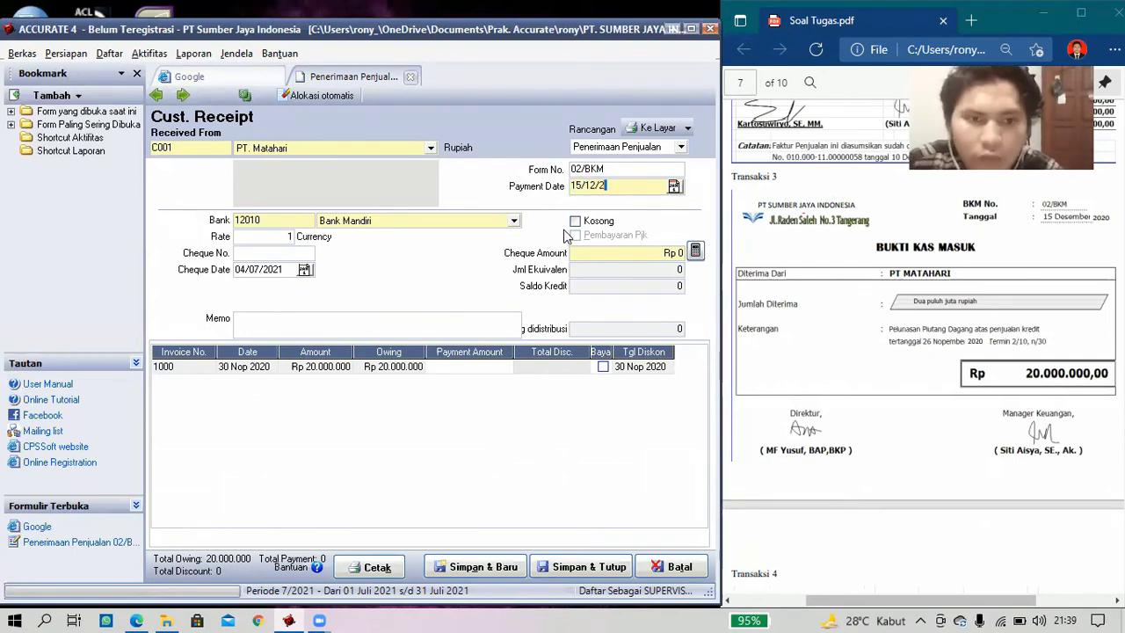
text(020)
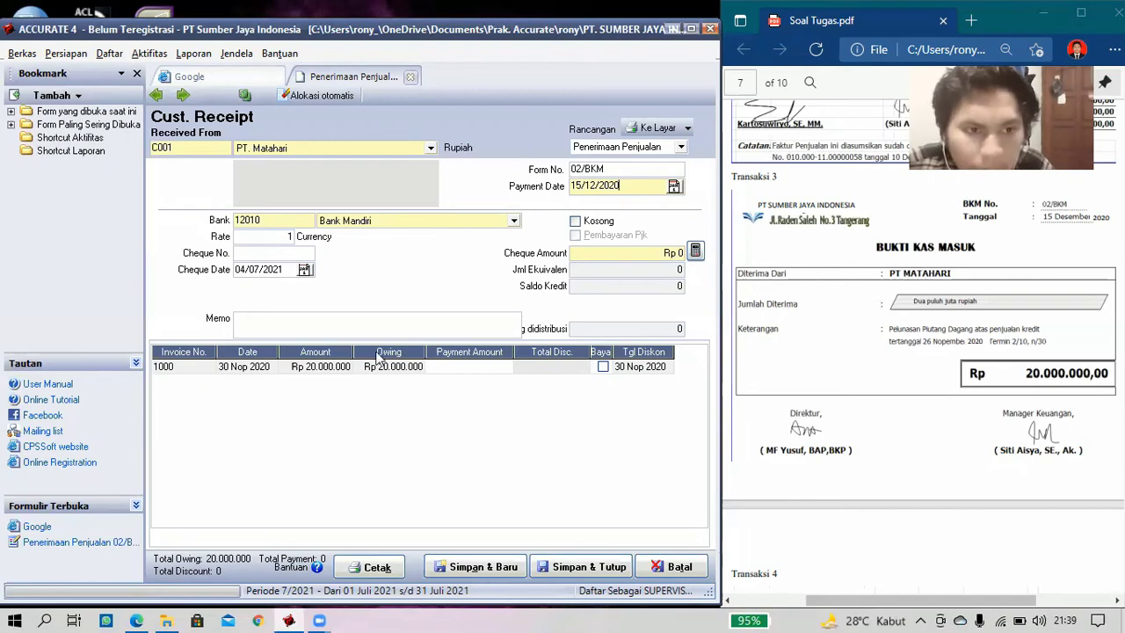
click(310, 257)
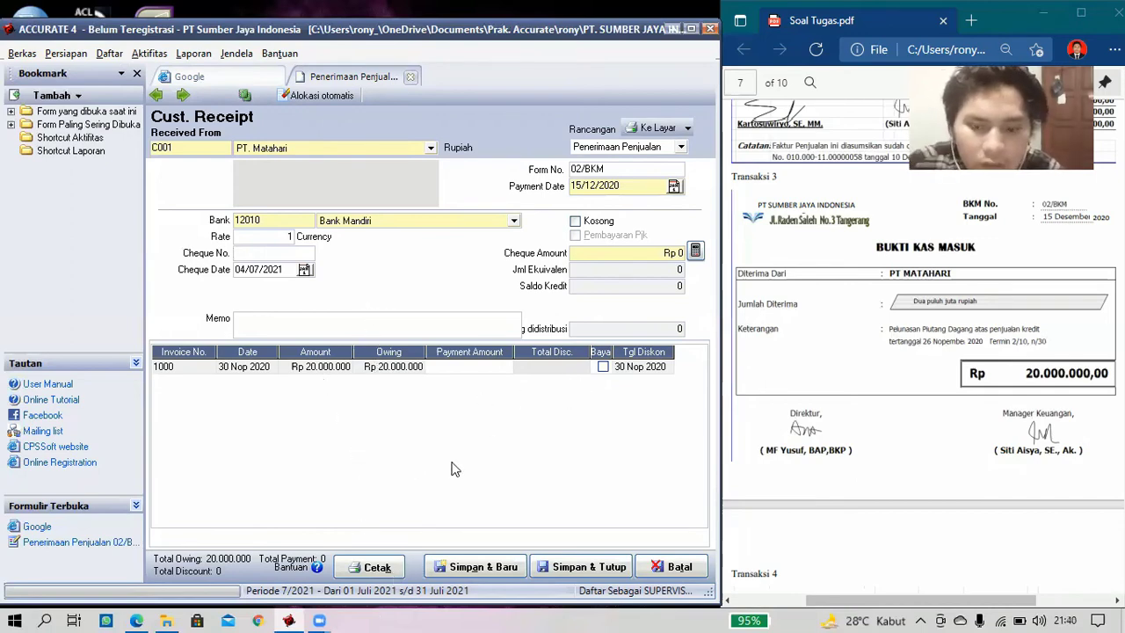
text(Pe)
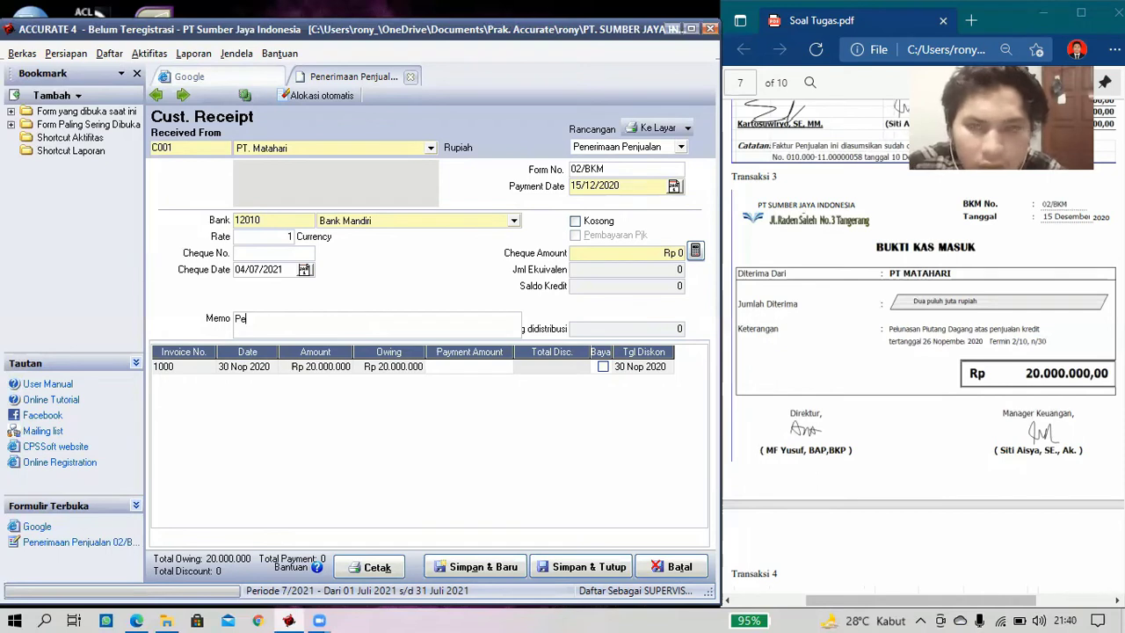
text(lunasan)
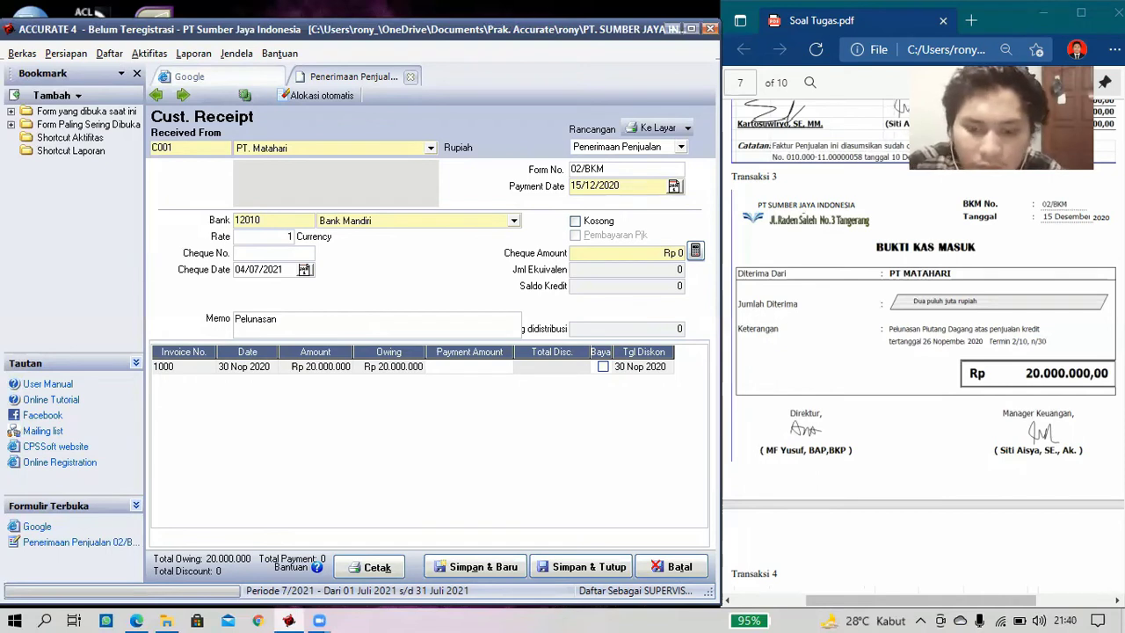
text( Piuta)
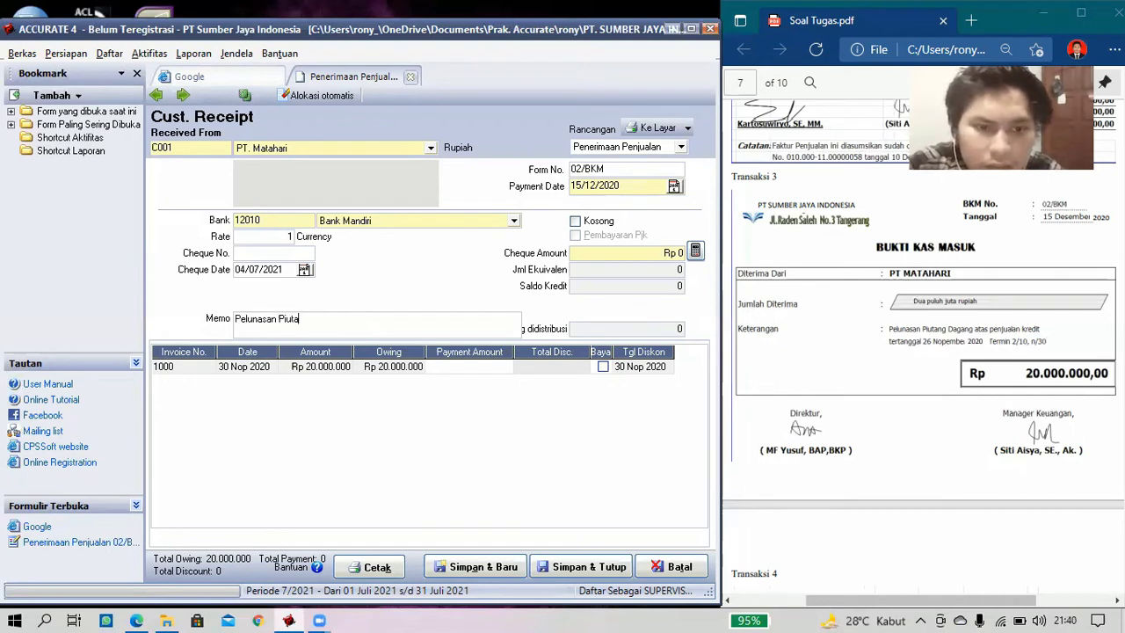
text(ng Da)
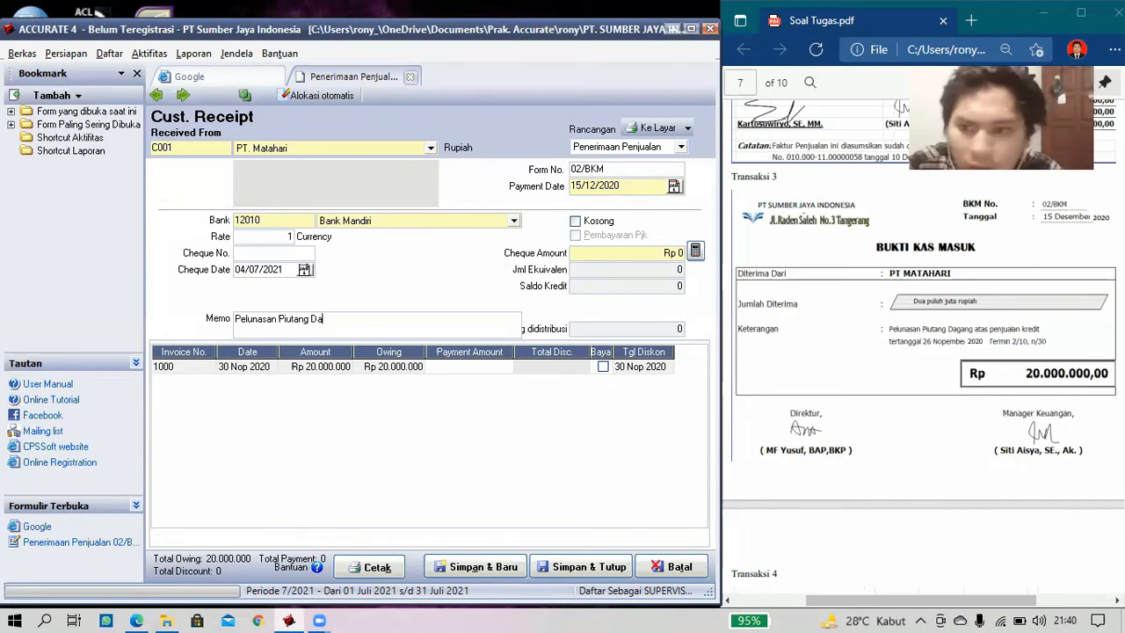
text(gang)
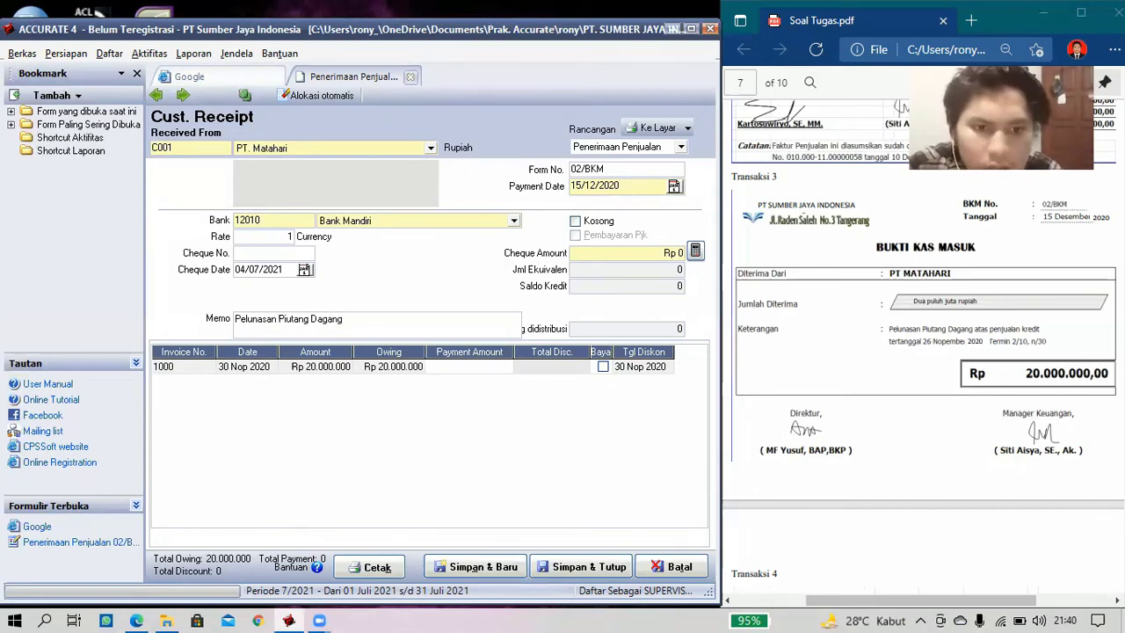
text( atas )
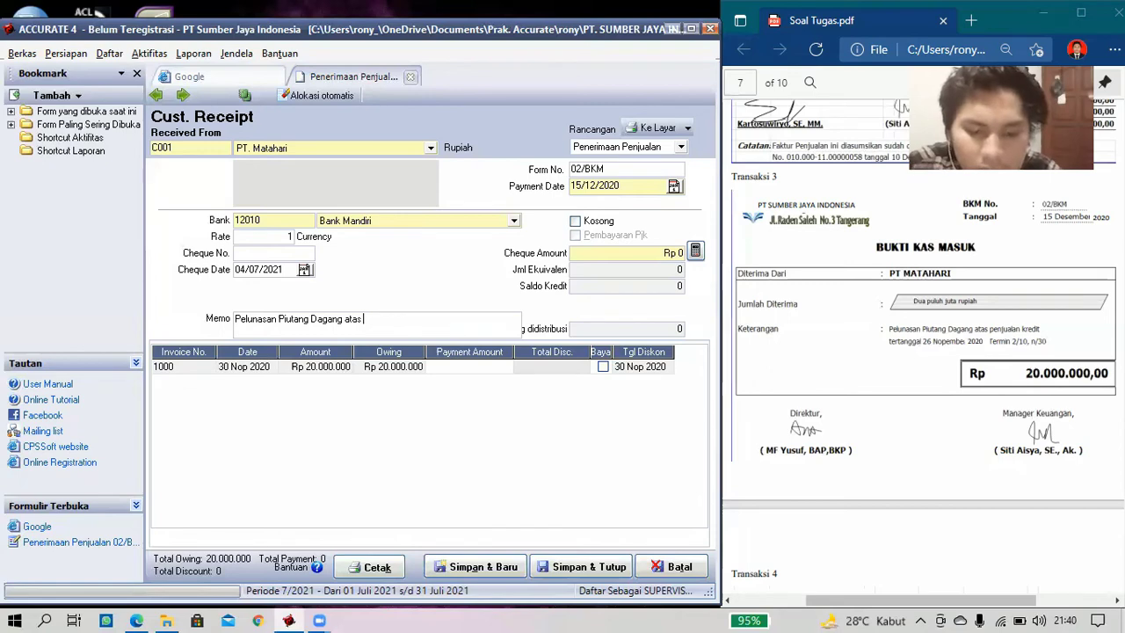
text(penjualan )
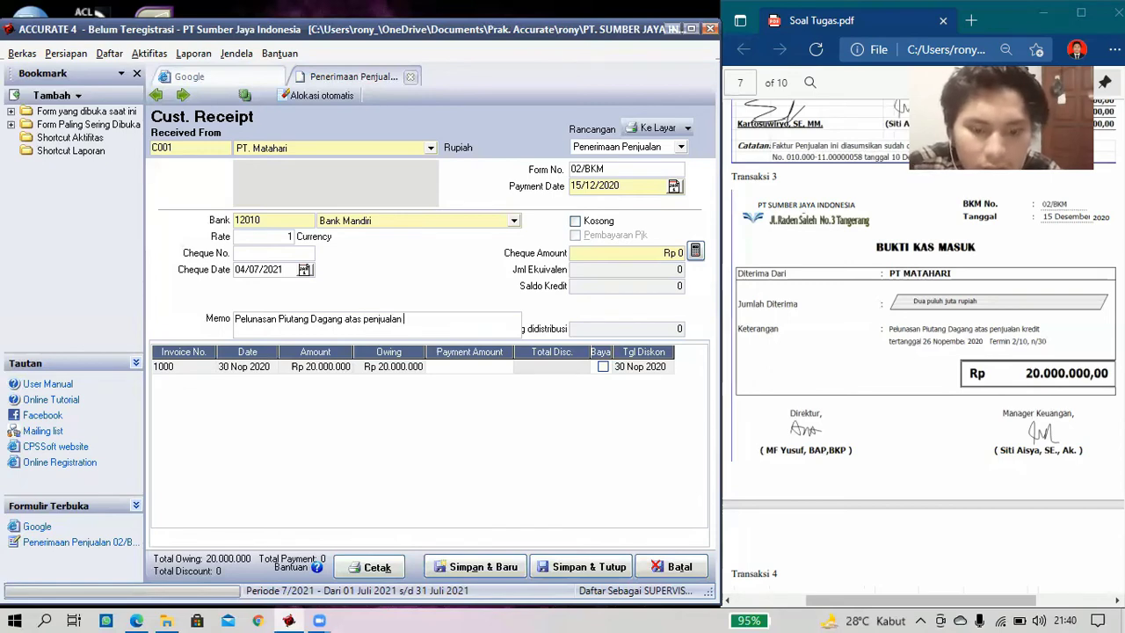
text(Kred)
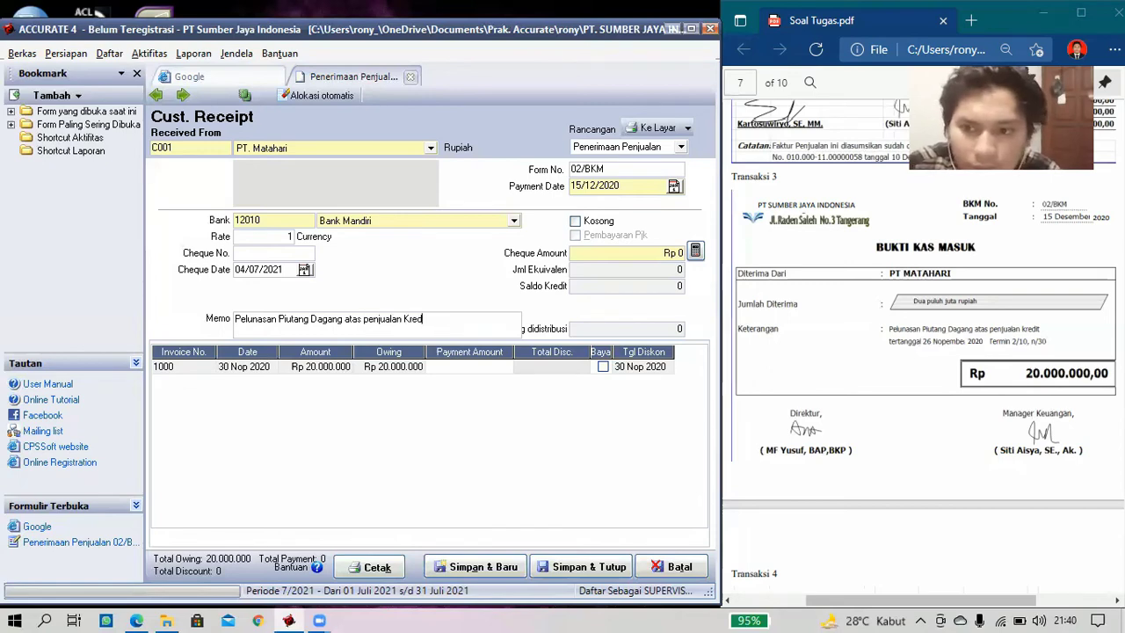
text(it)
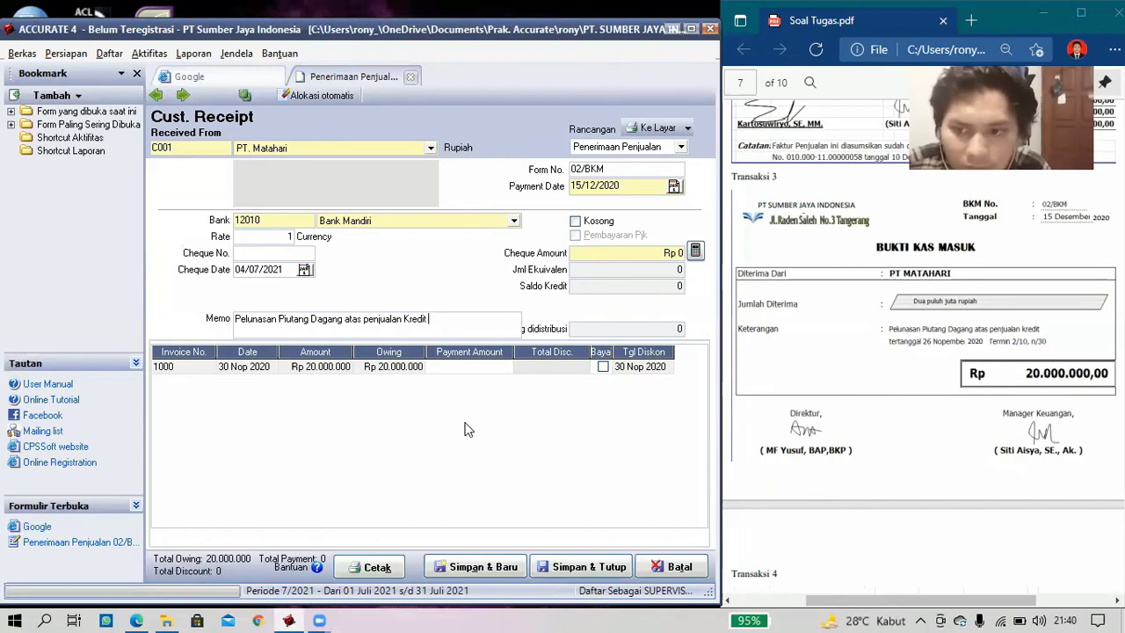
- Pay invoice 1000 in full (20.000.000), cheque date 15/12/2020, cheque no. 02/BKM, and save
click(603, 367)
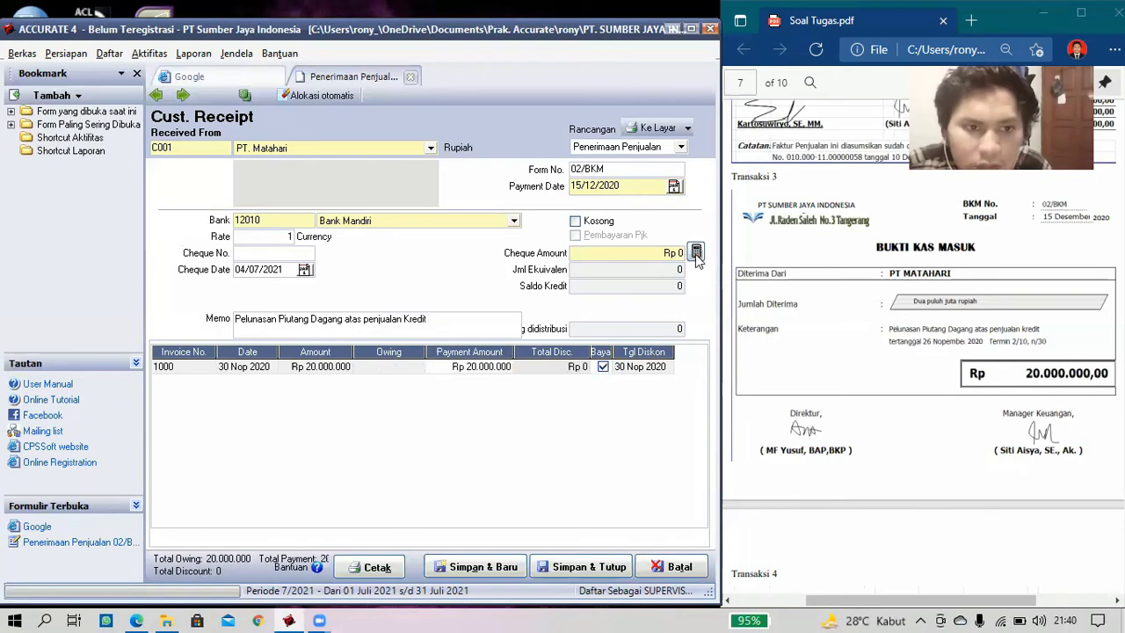
click(695, 253)
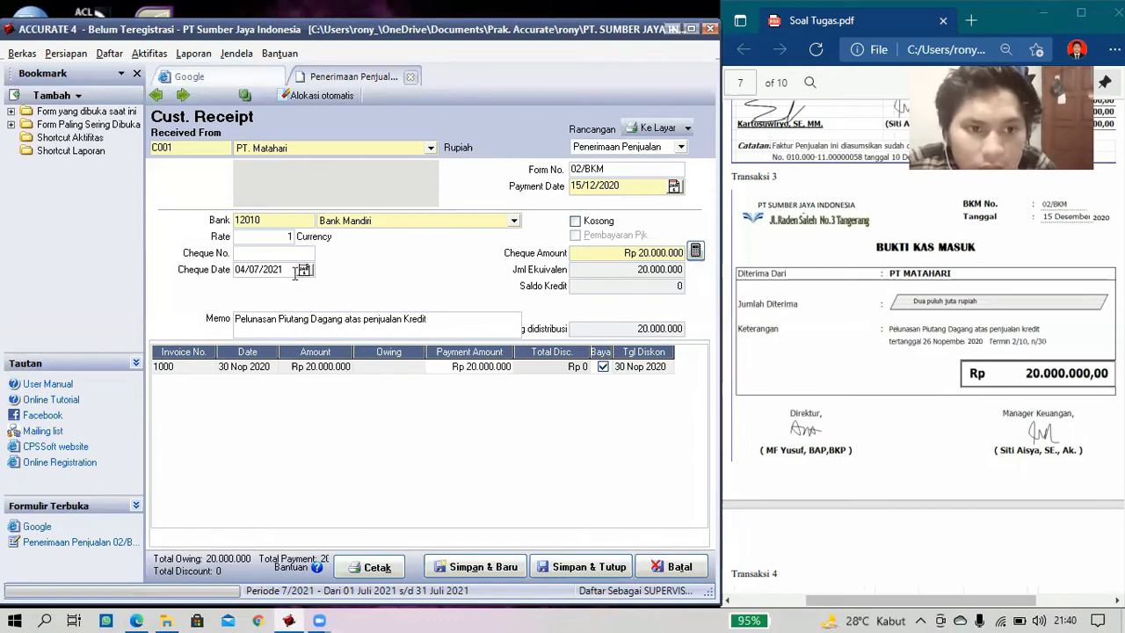
drag(293, 270, 206, 273)
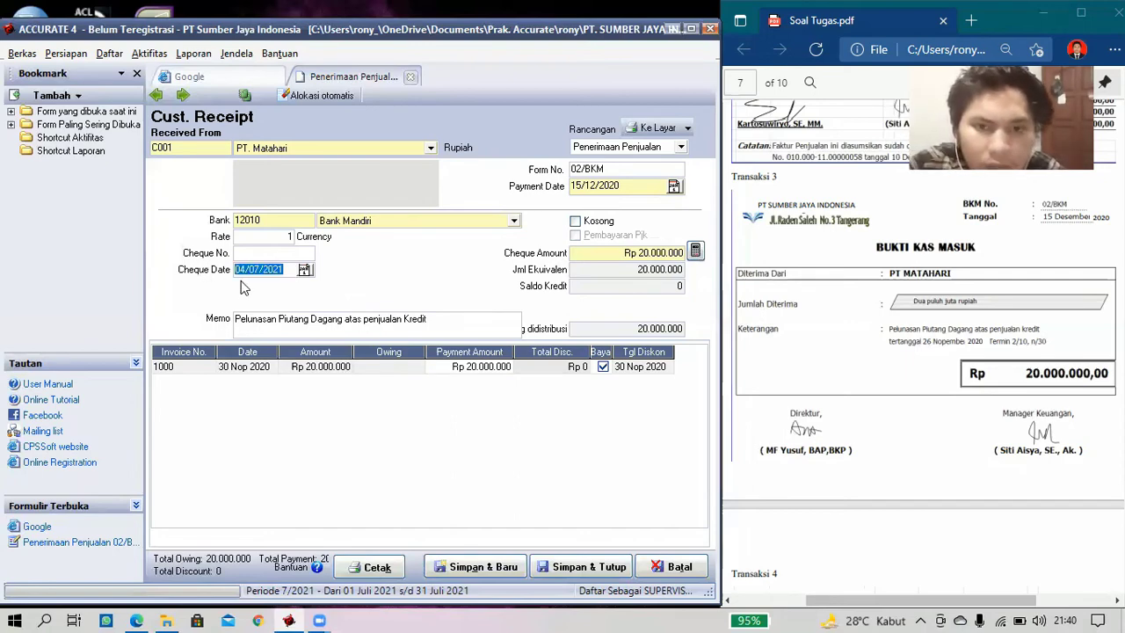
text(15/)
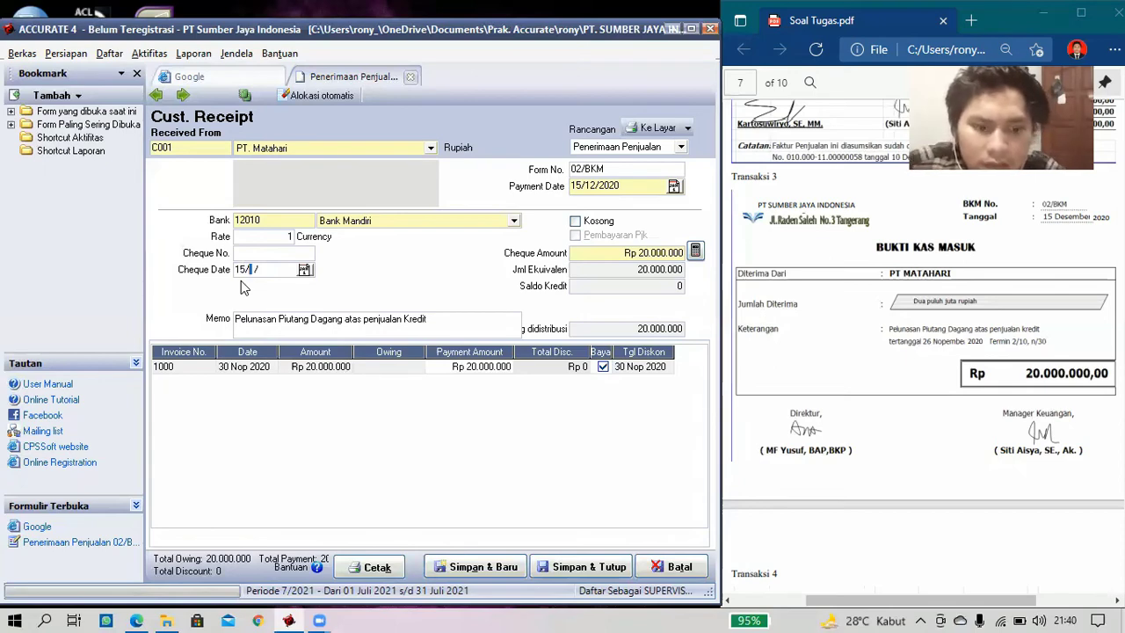
text(12/)
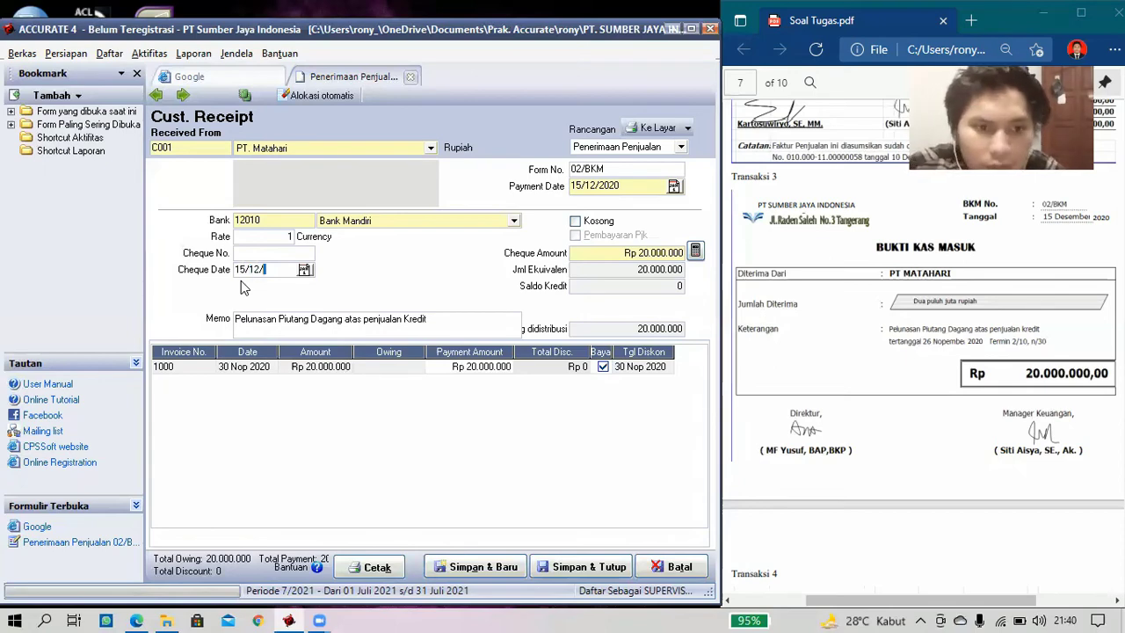
text(2020)
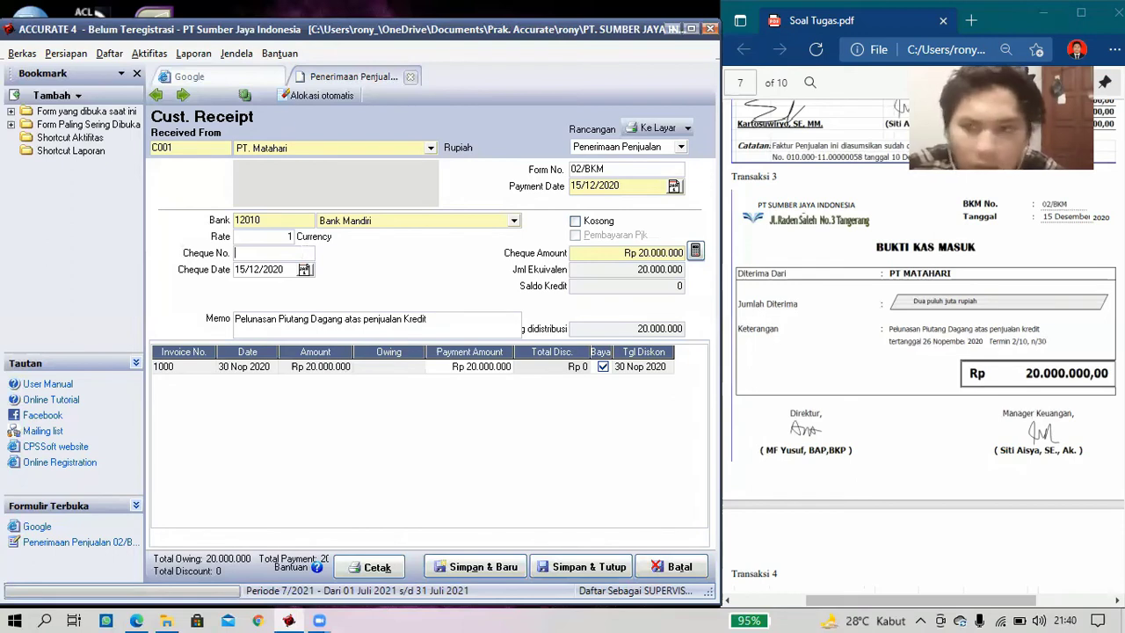
text(02/)
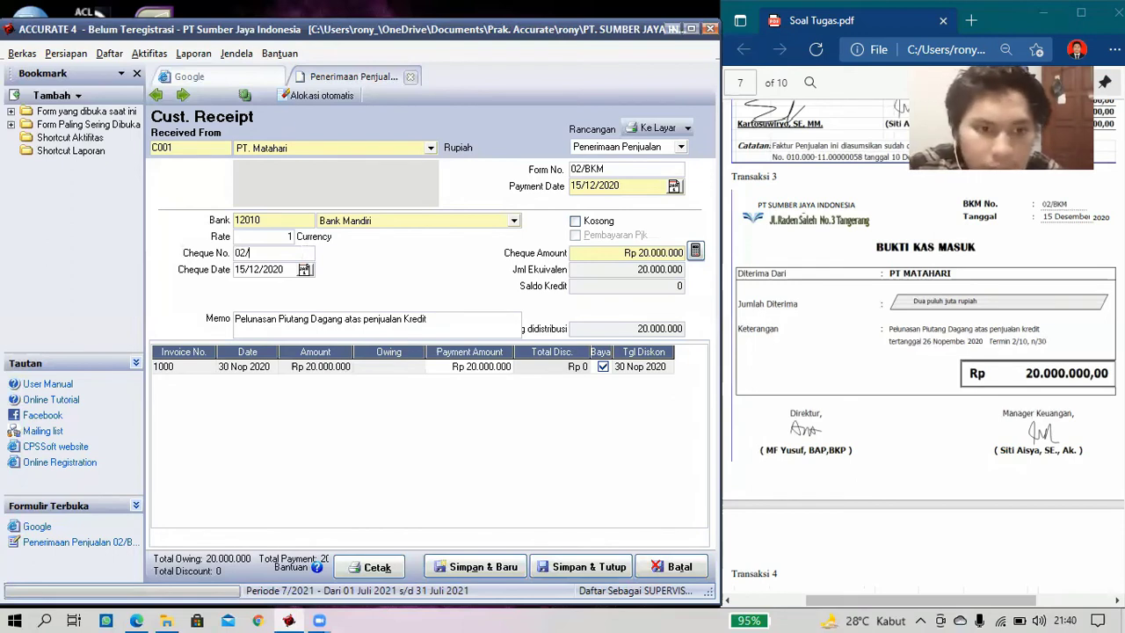
text(BKM)
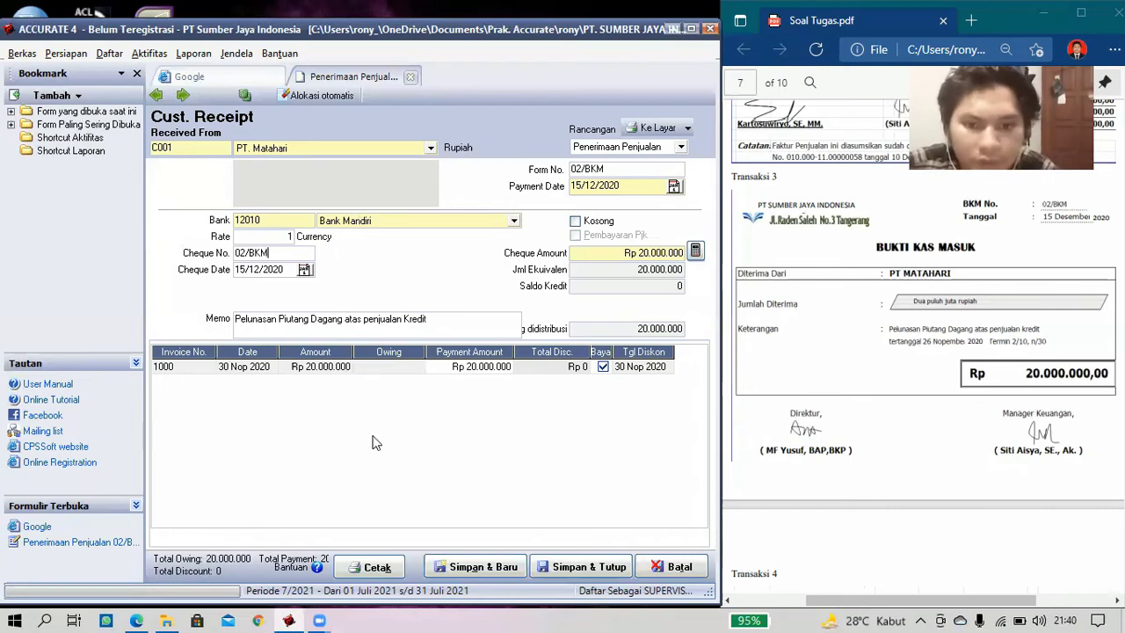
click(569, 567)
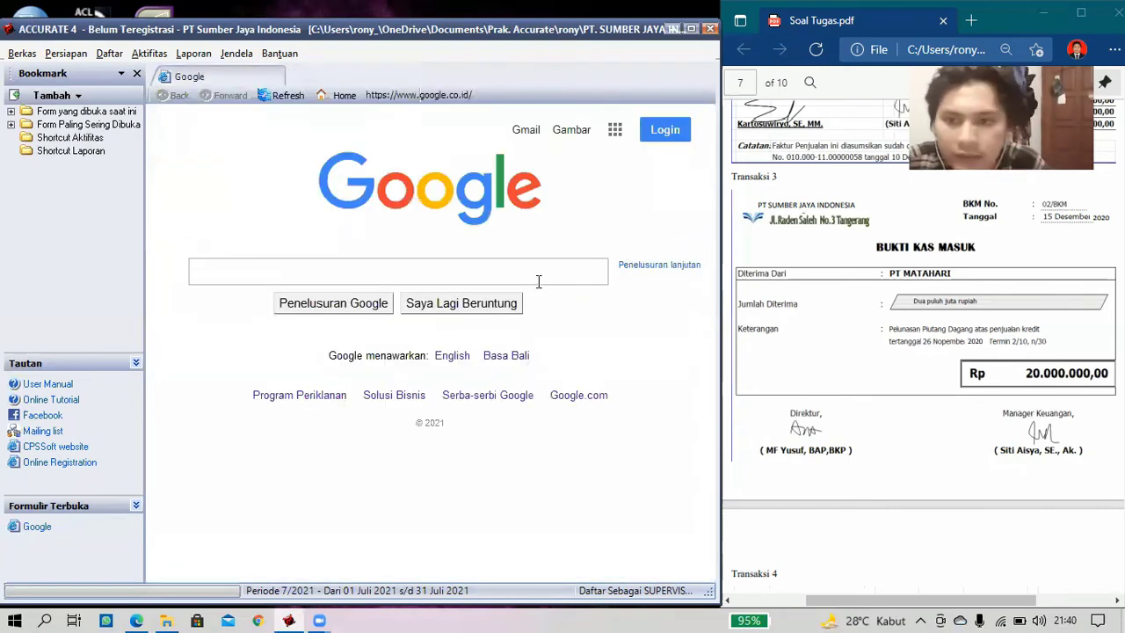
- Scroll the exercise PDF to Transaksi 4 and browse Aktifitas > Pembelian toward Pembayaran Pembelian
scroll(835, 308, down, 1)
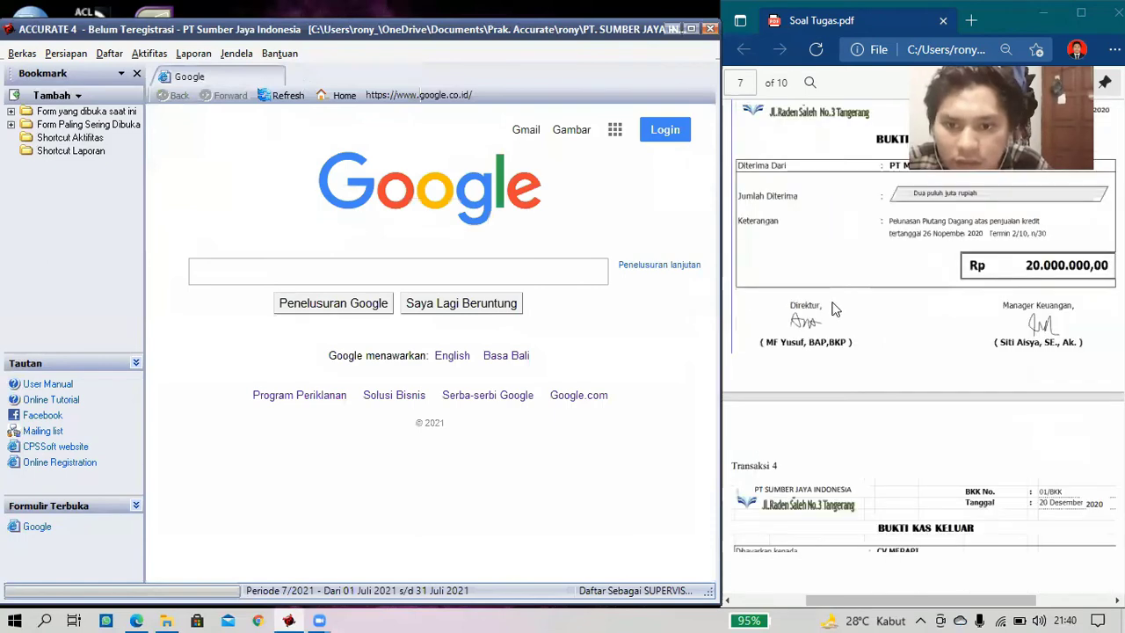
scroll(835, 309, down, 1)
scroll(834, 309, down, 1)
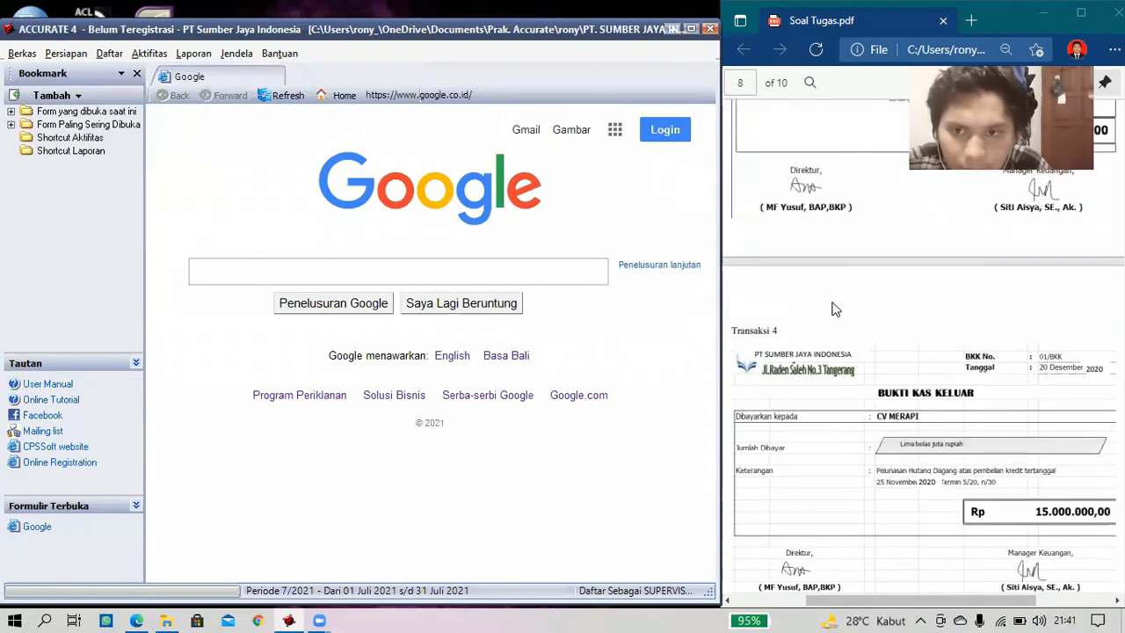
scroll(835, 310, down, 2)
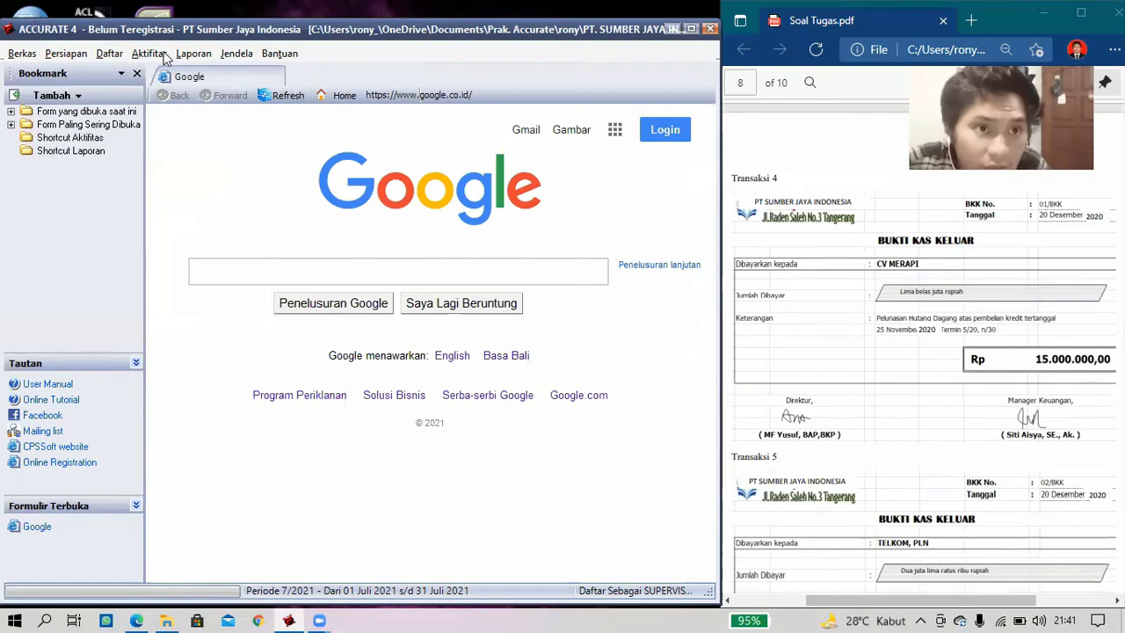
click(194, 56)
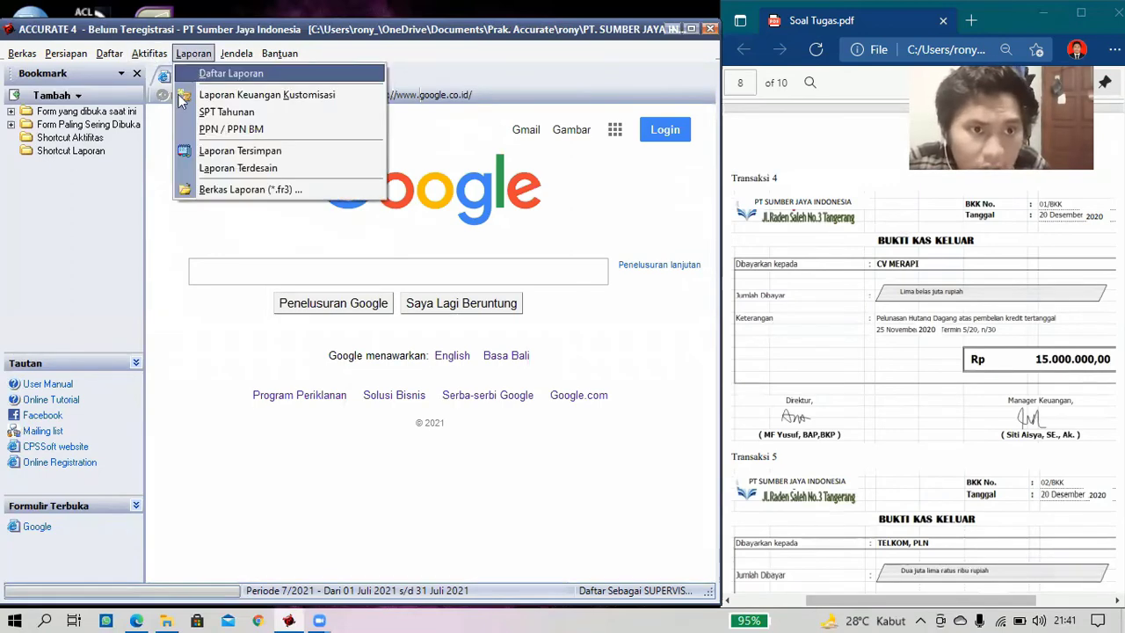
mouse_move(151, 57)
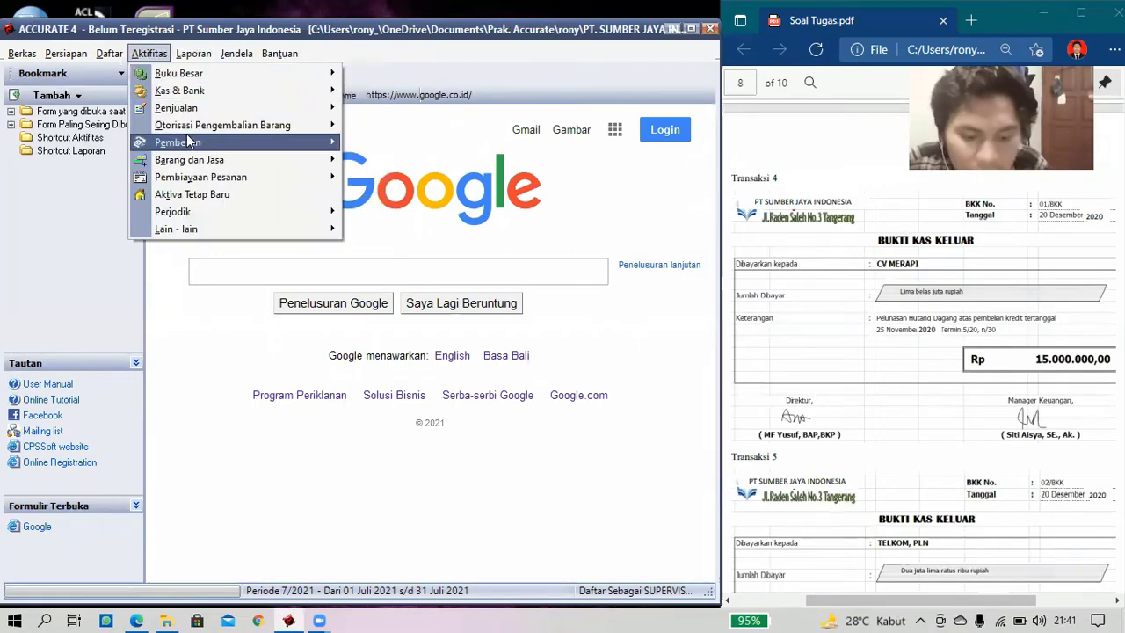
mouse_move(187, 137)
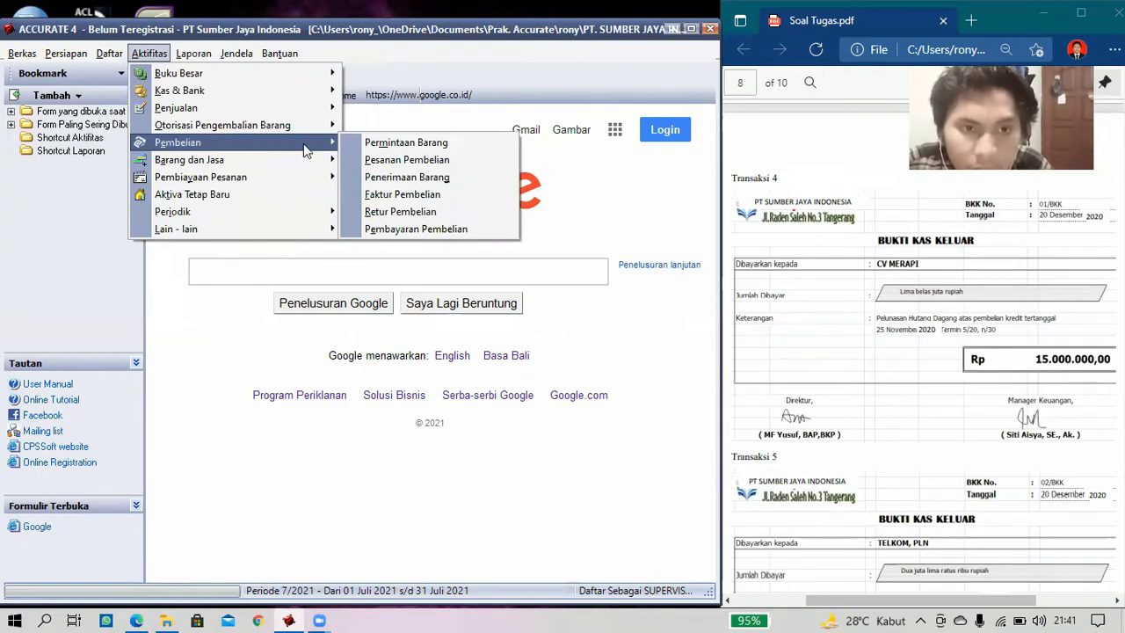
- Start purchase payment 01/BKK to CV Merapi dated 20/12/2020
click(397, 229)
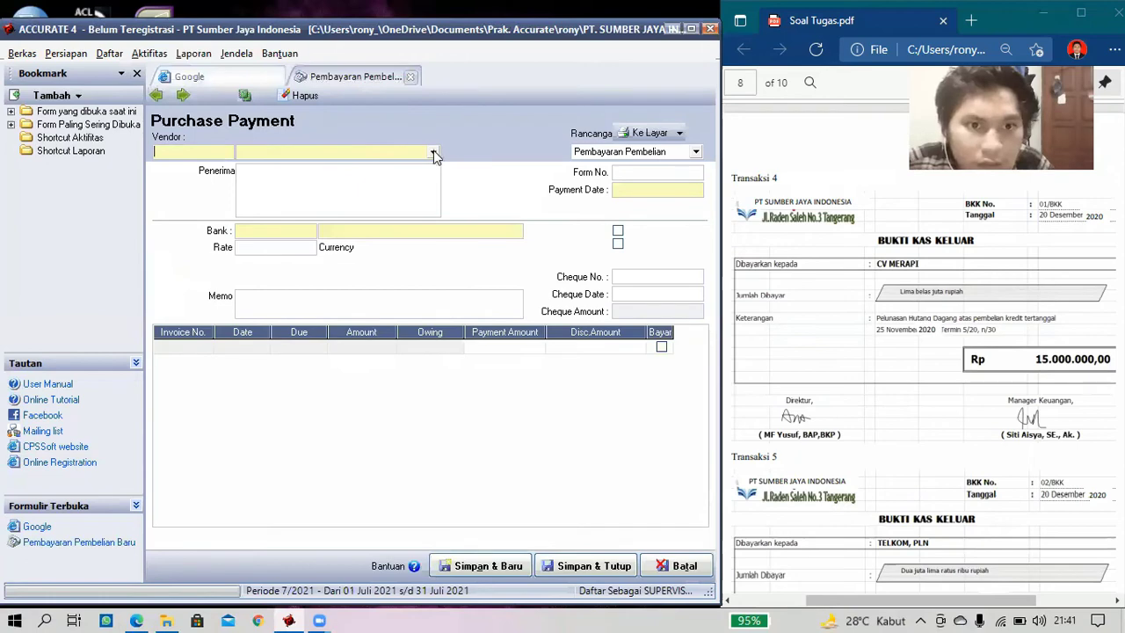
click(433, 152)
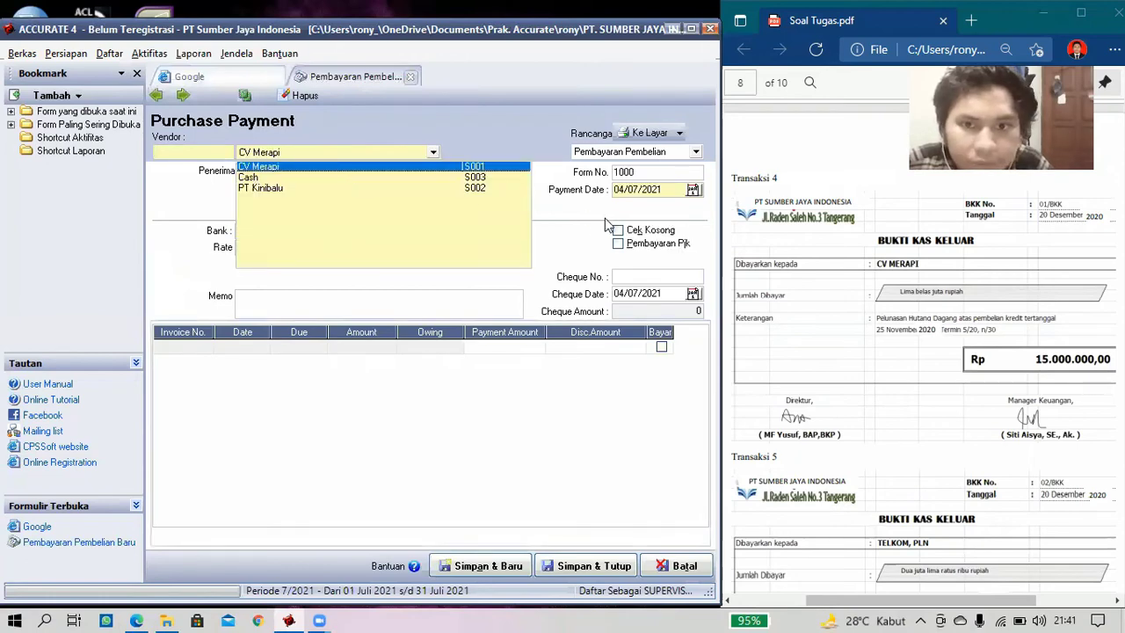
key(Return)
drag(666, 193, 573, 184)
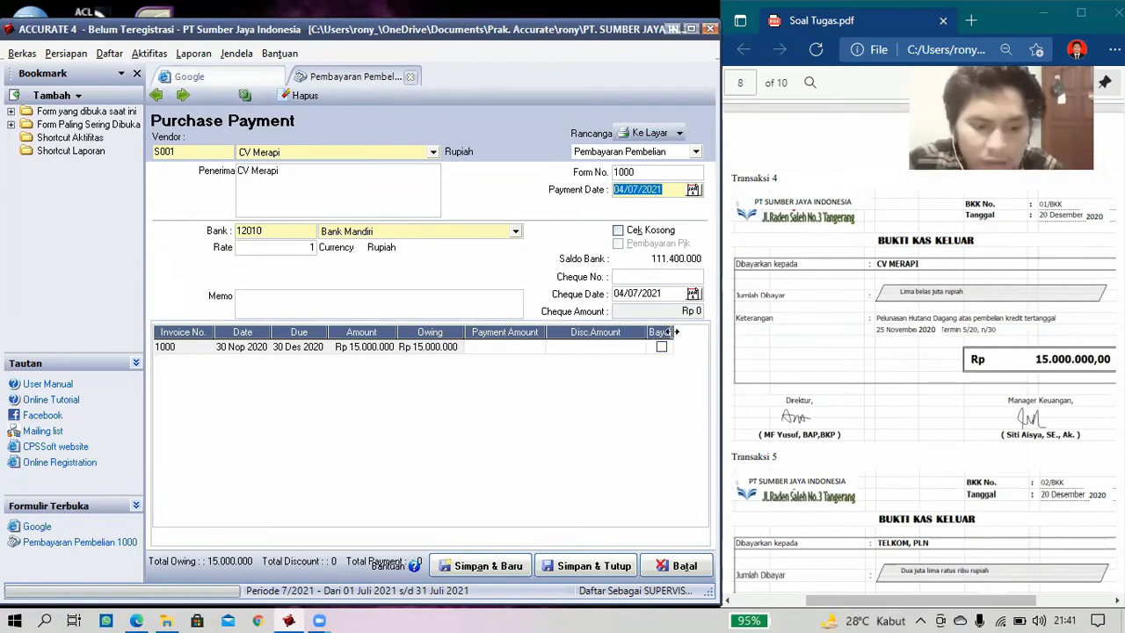
text(20/)
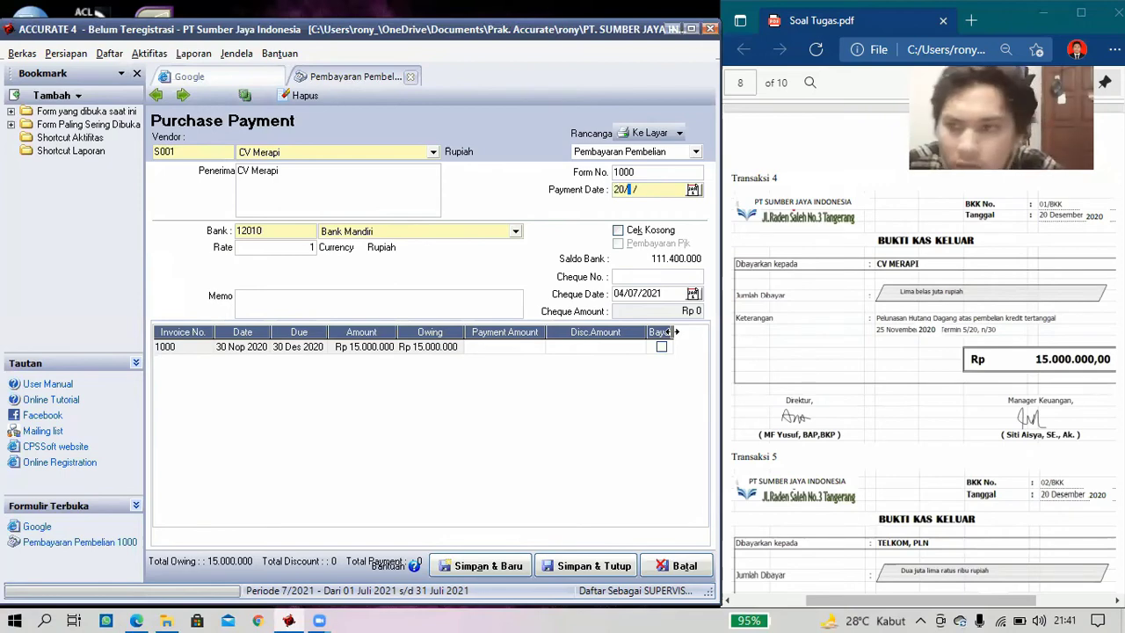
text(12/2020)
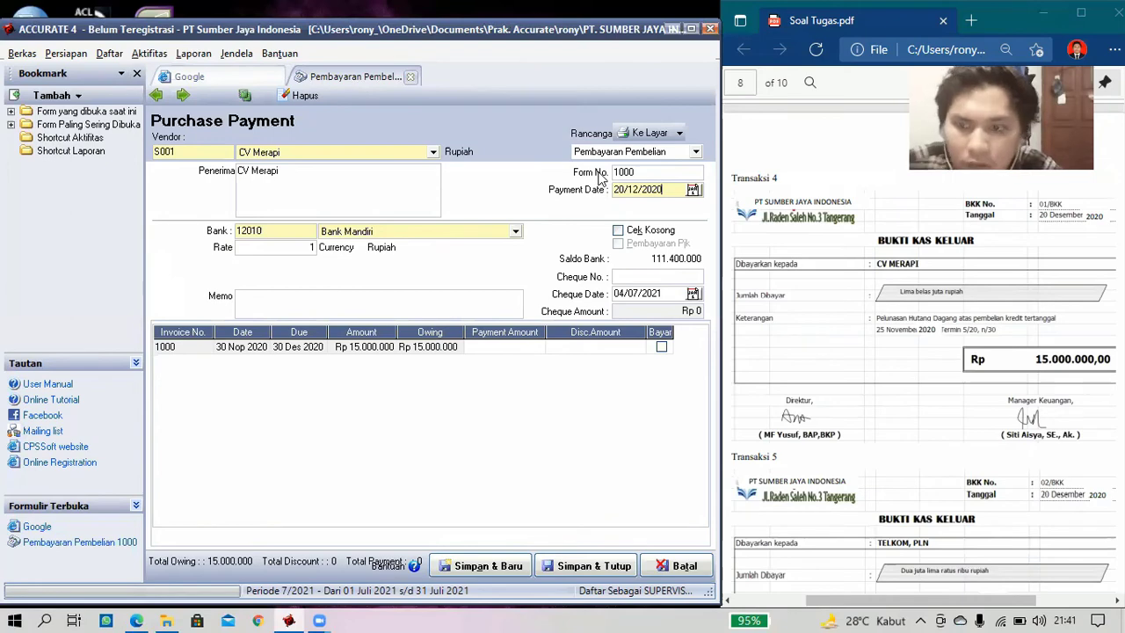
key(shift+Tab)
text(01)
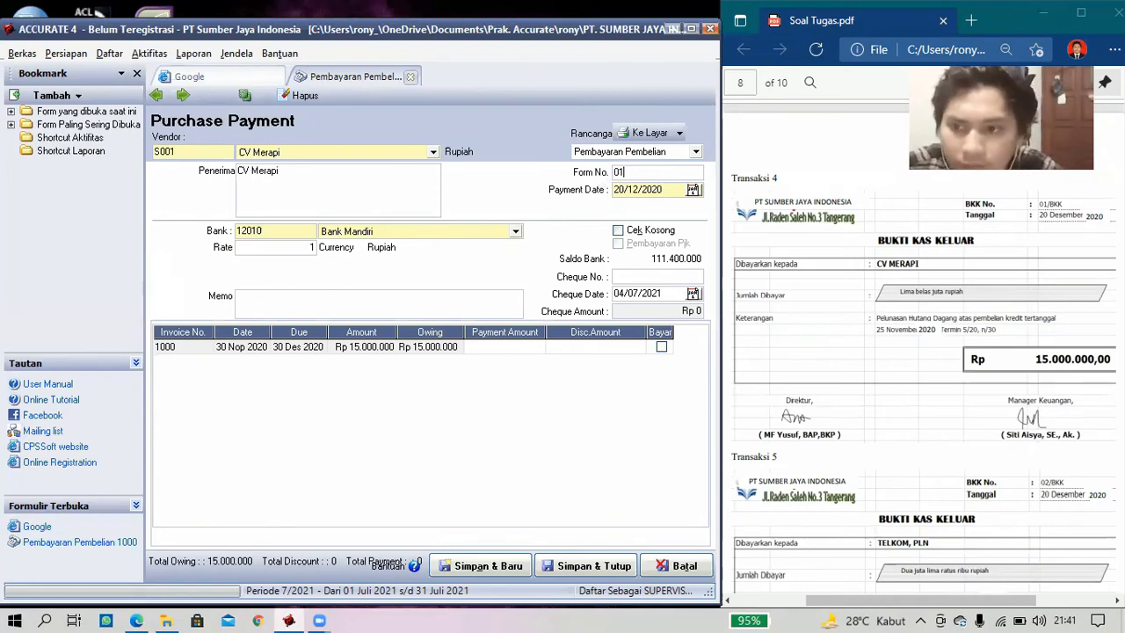
text(/)
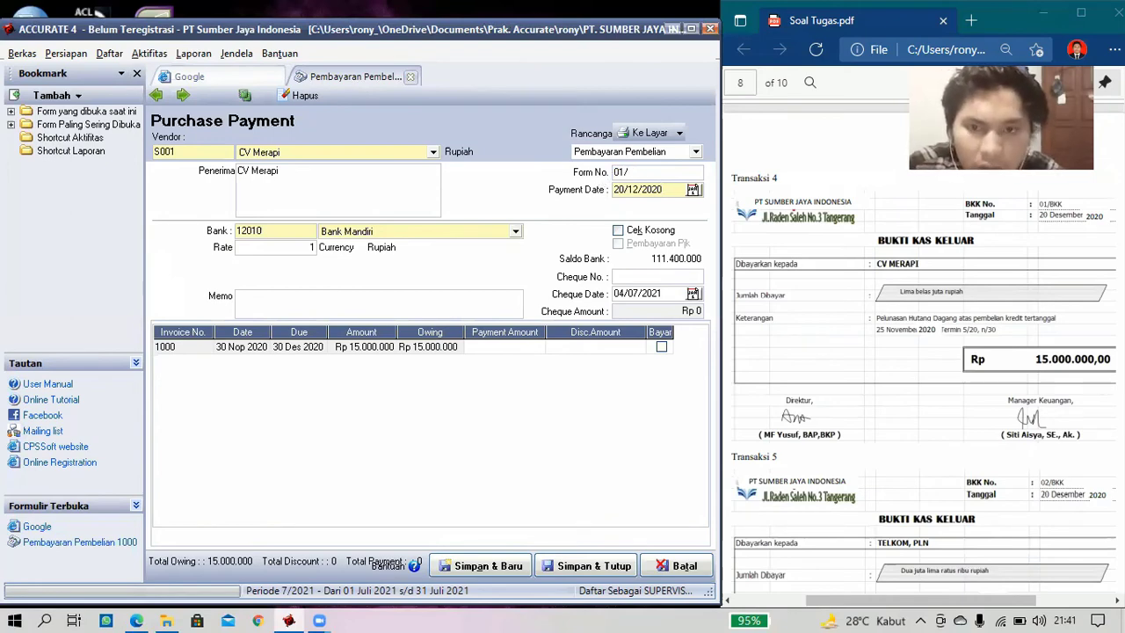
text(BKK)
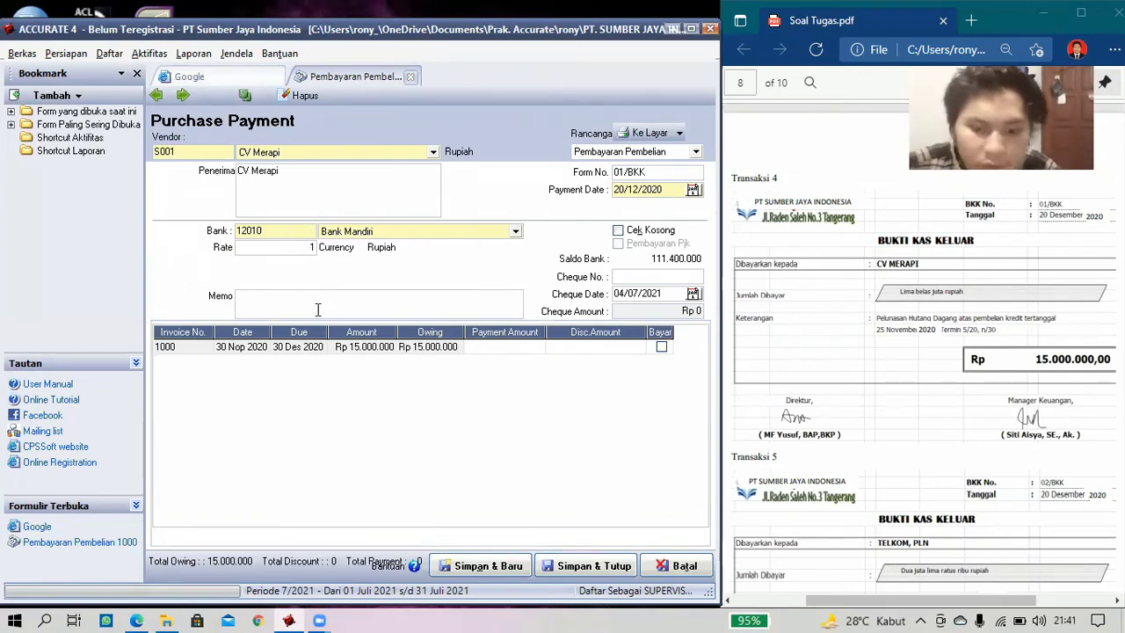
text(Pe)
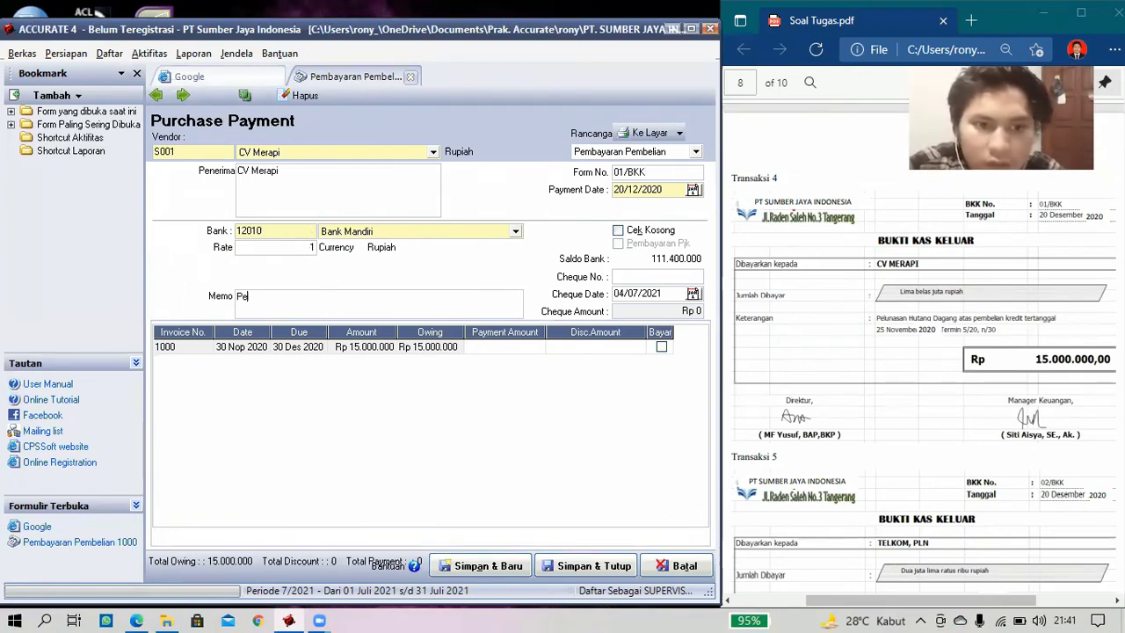
text(lunasan)
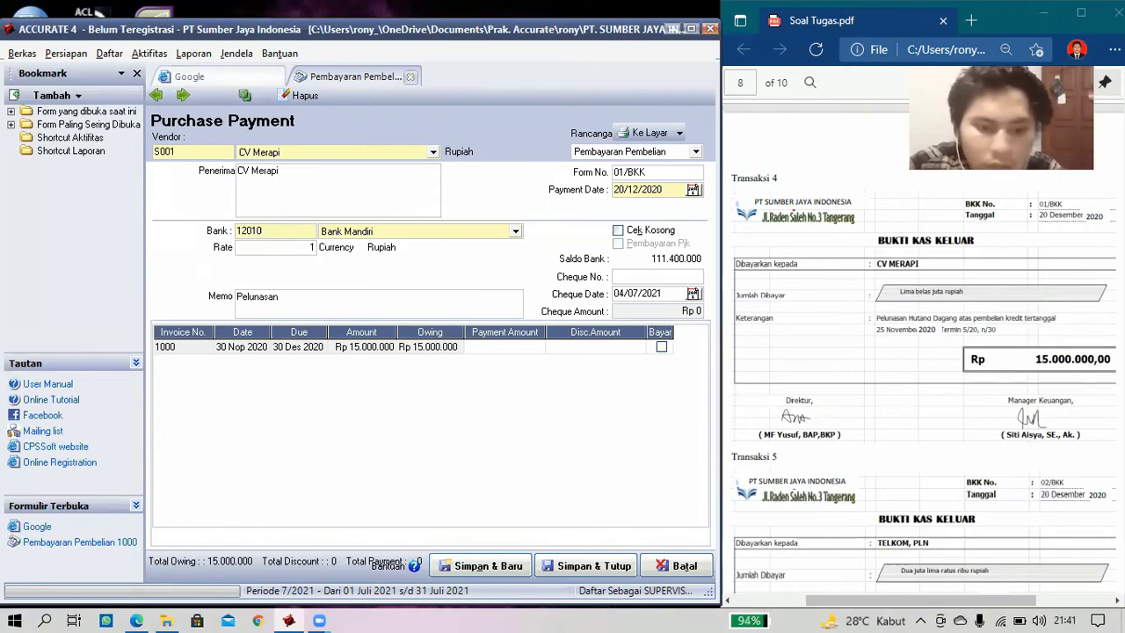
text( Hutan)
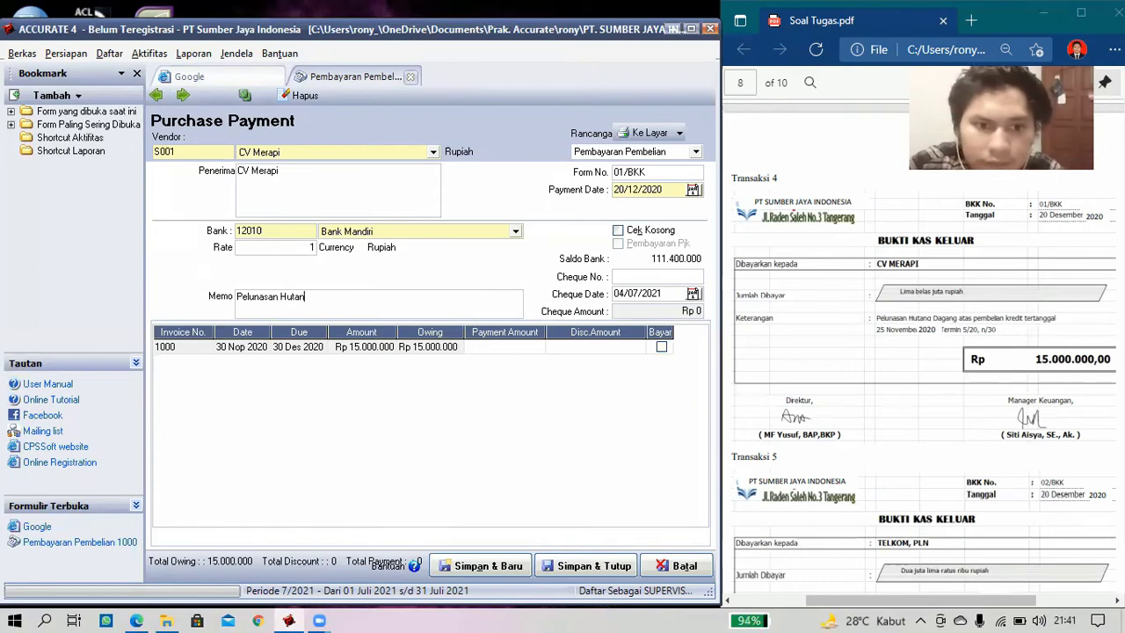
text(g Da)
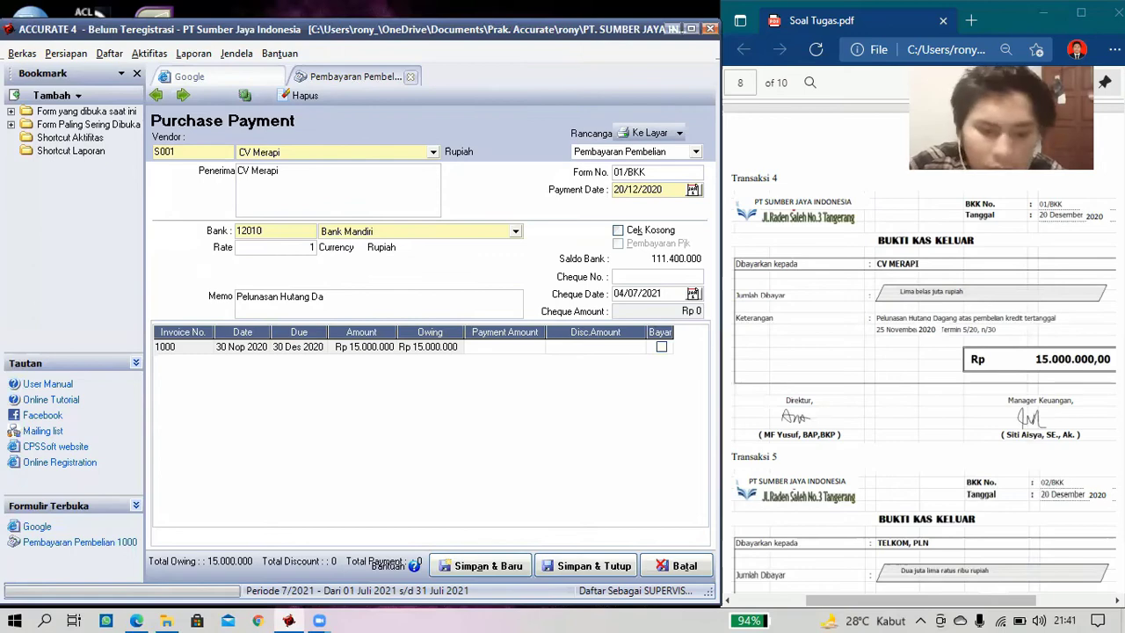
text(gang)
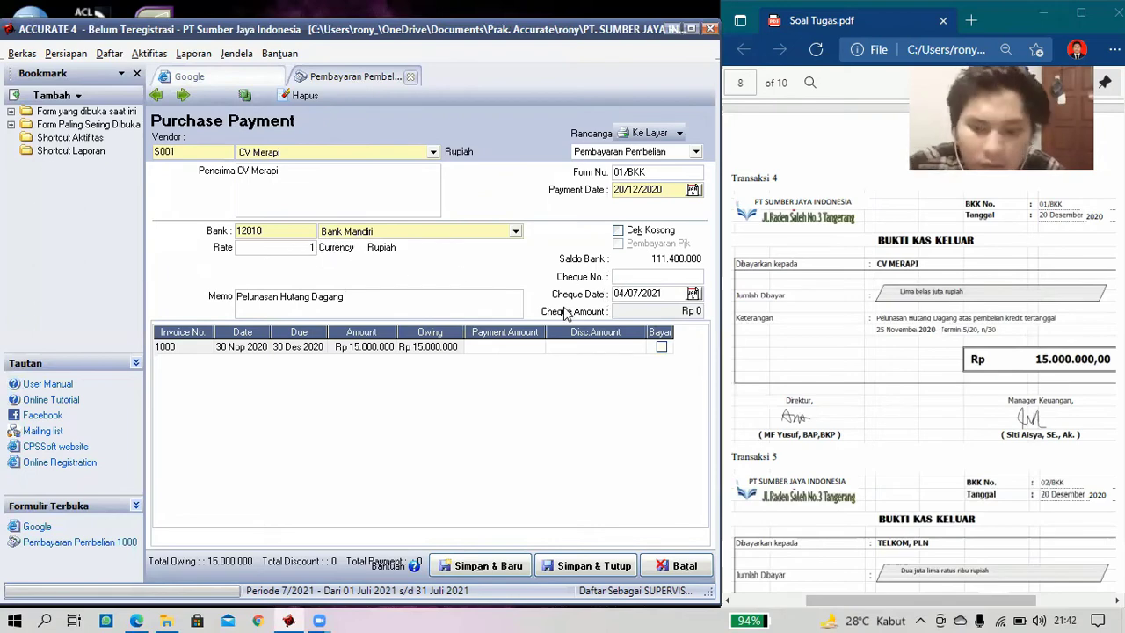
text(01)
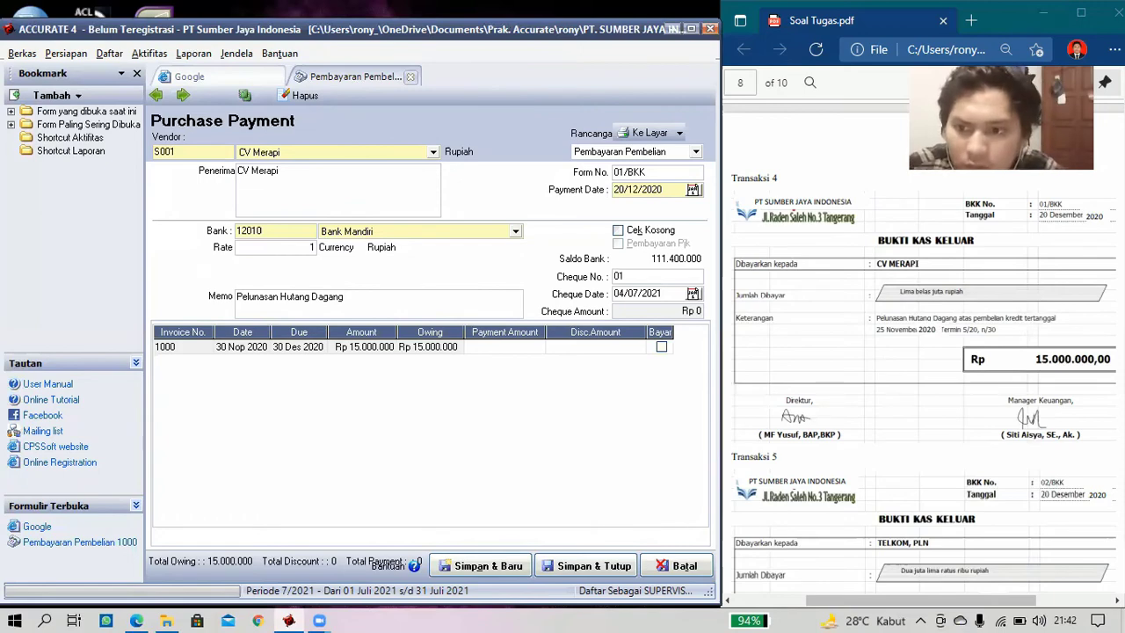
text(/)
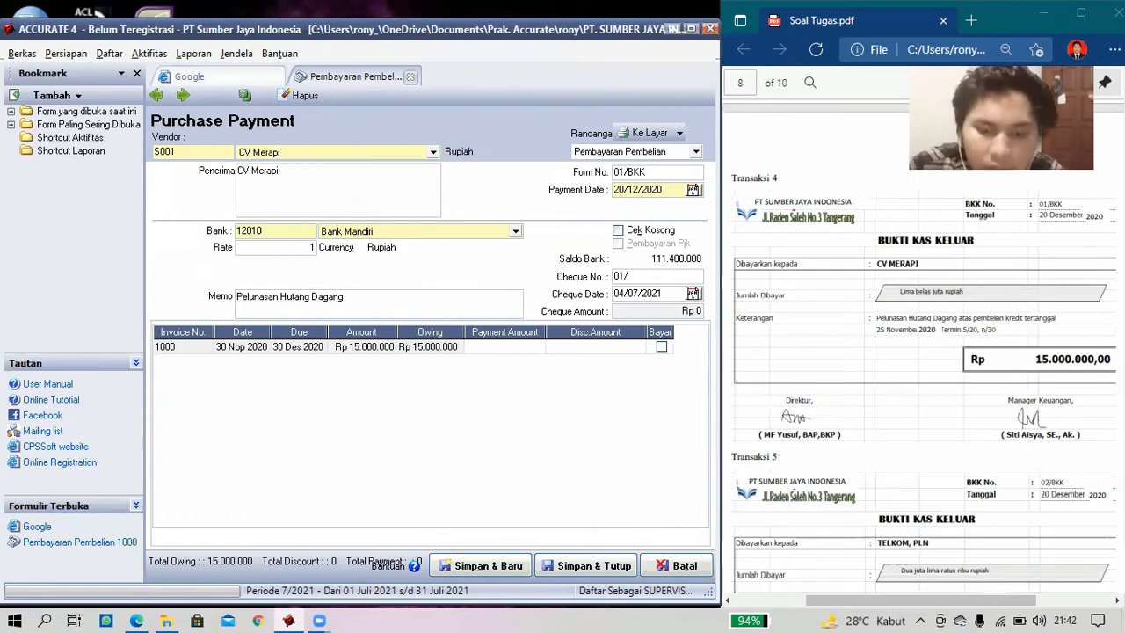
text(BKK)
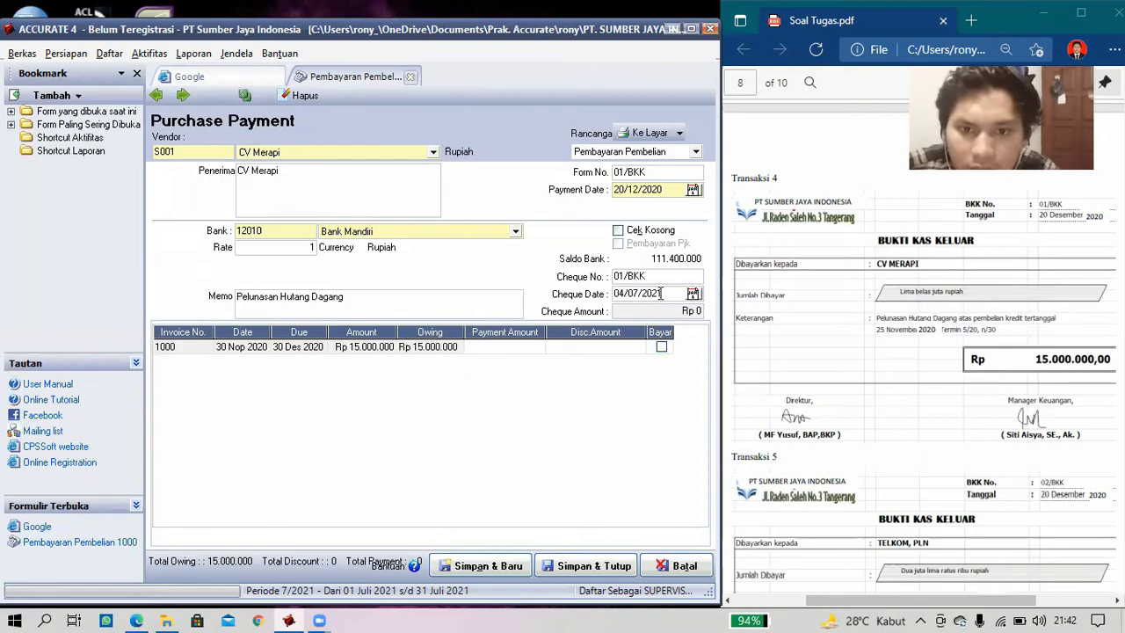
- Set cheque date 20/12/2020, pay invoice 1000's Rp 15.000.000 in full, and save
key(Tab)
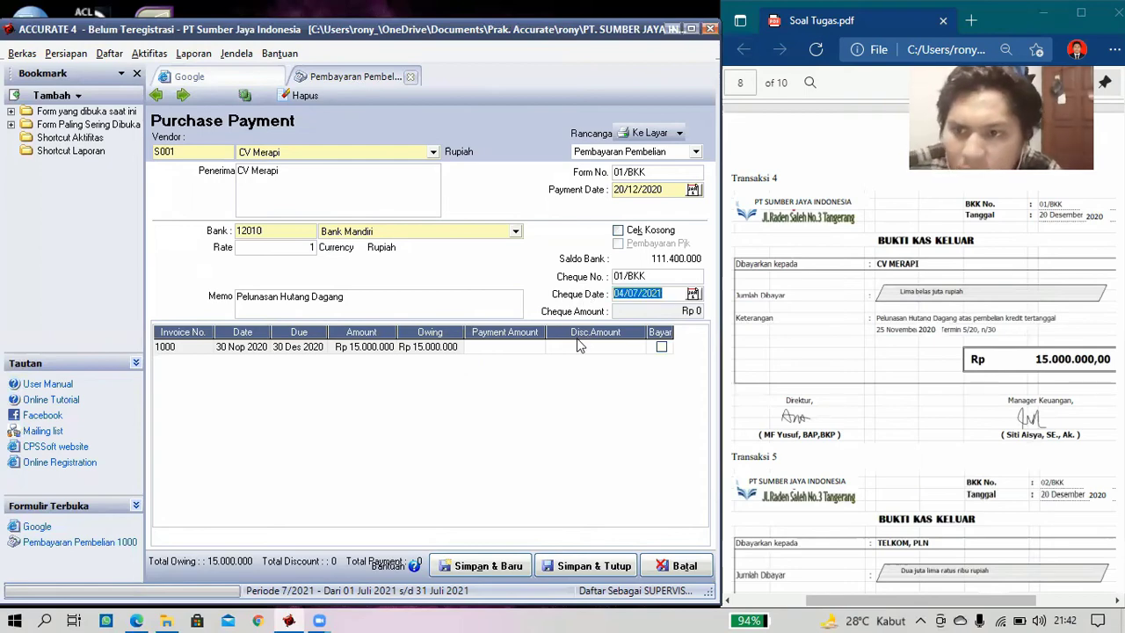
text(20/12)
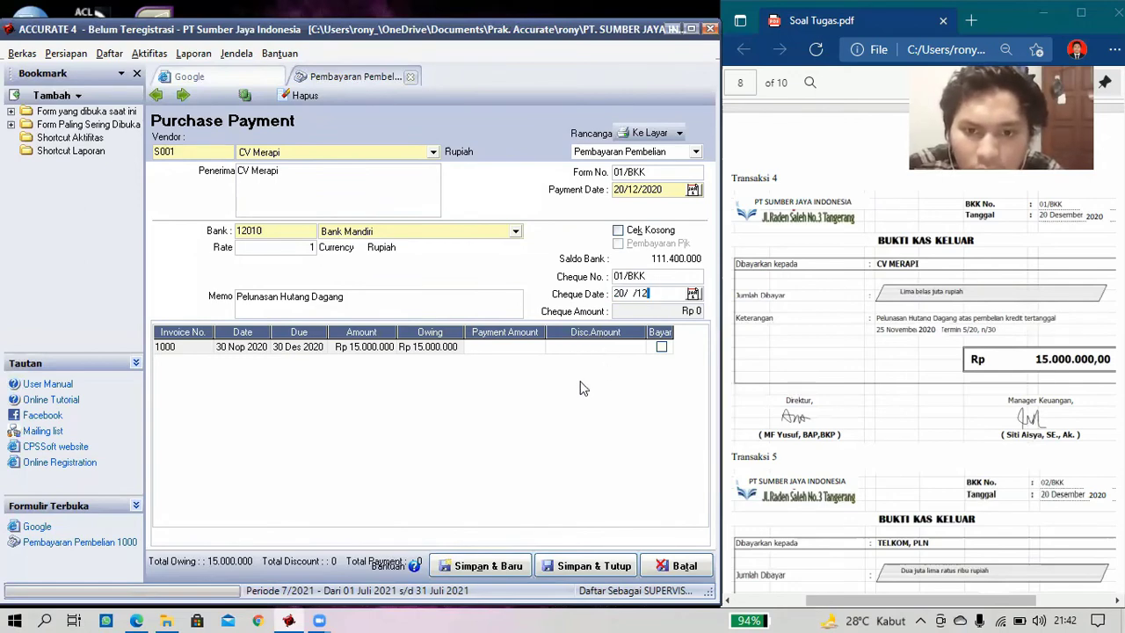
key(BackSpace)
key(BackSpace)
key(BackSpace)
text(1)
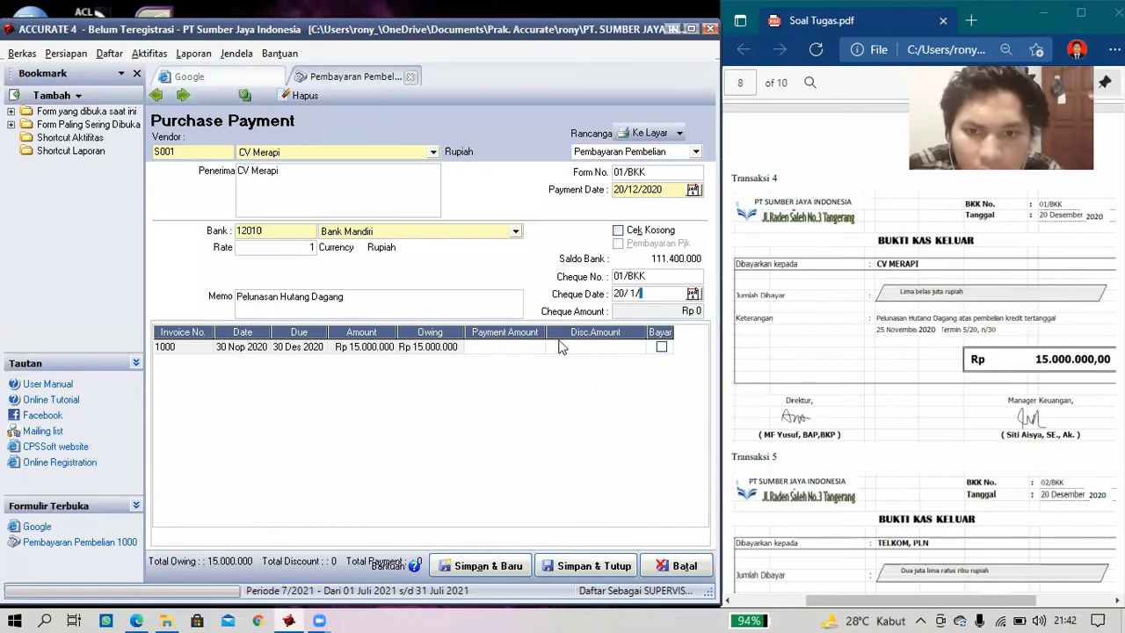
key(BackSpace)
key(BackSpace)
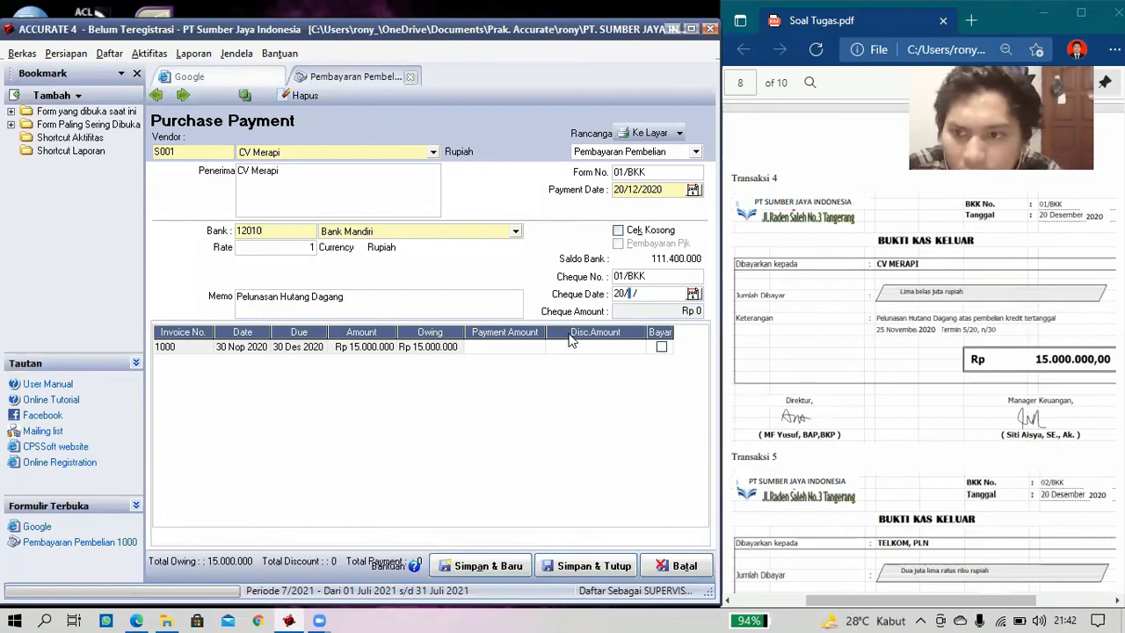
key(BackSpace)
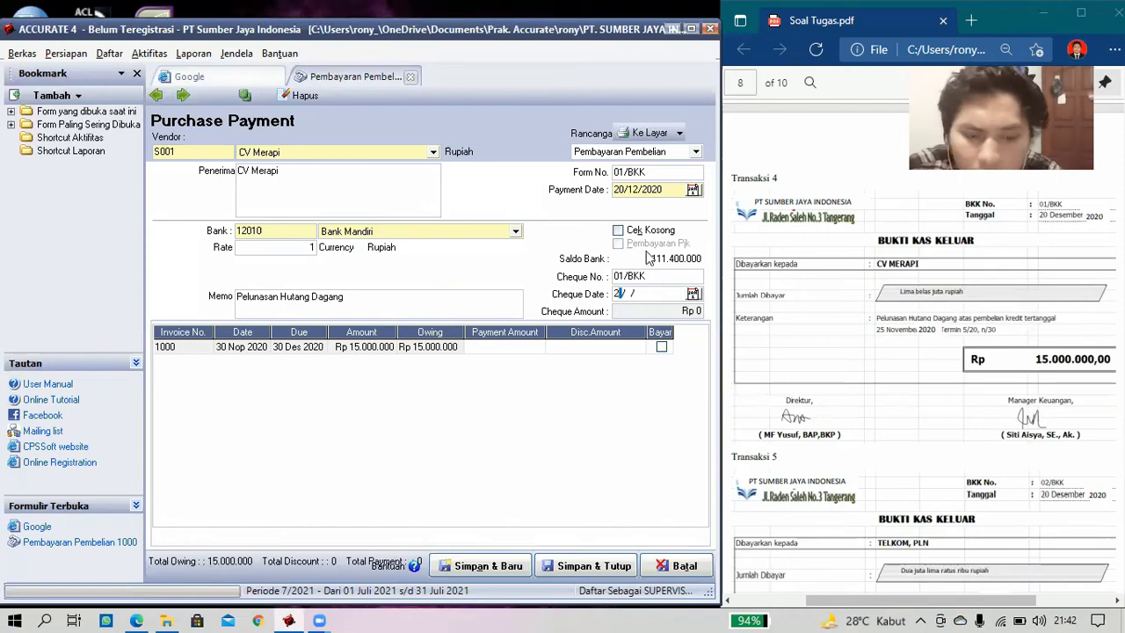
key(BackSpace)
text(20/12/)
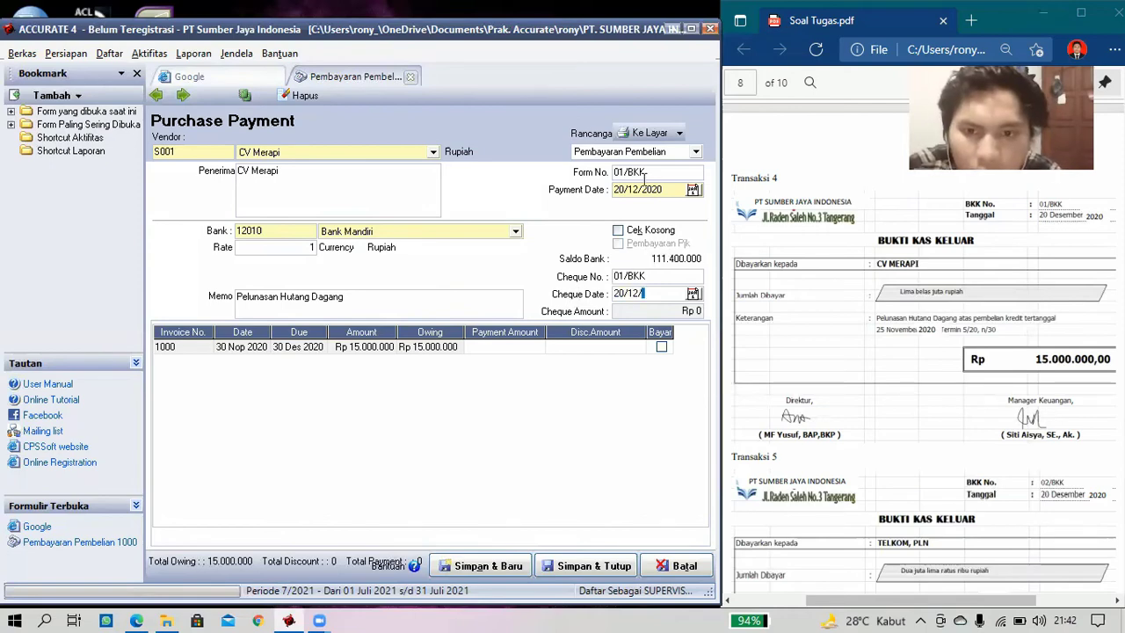
text(2020)
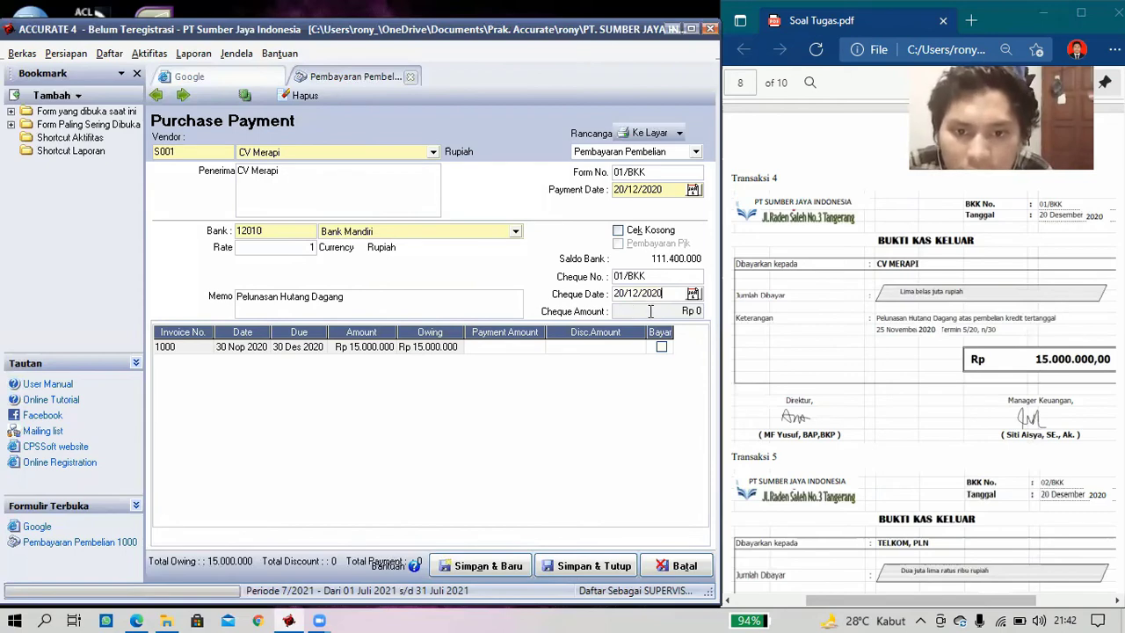
click(661, 348)
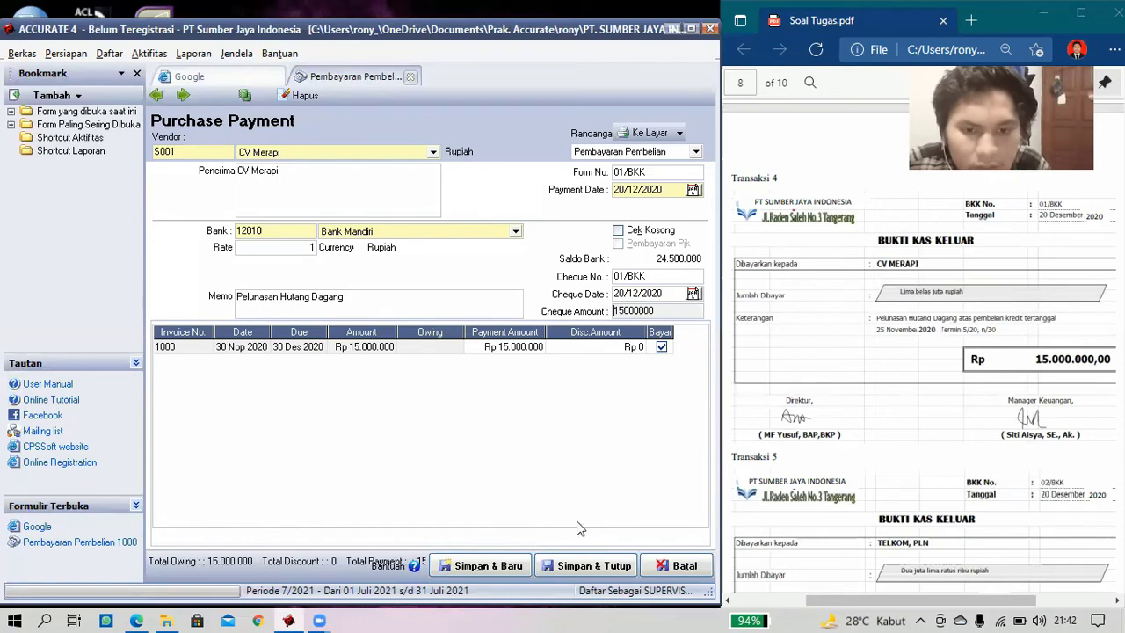
click(591, 568)
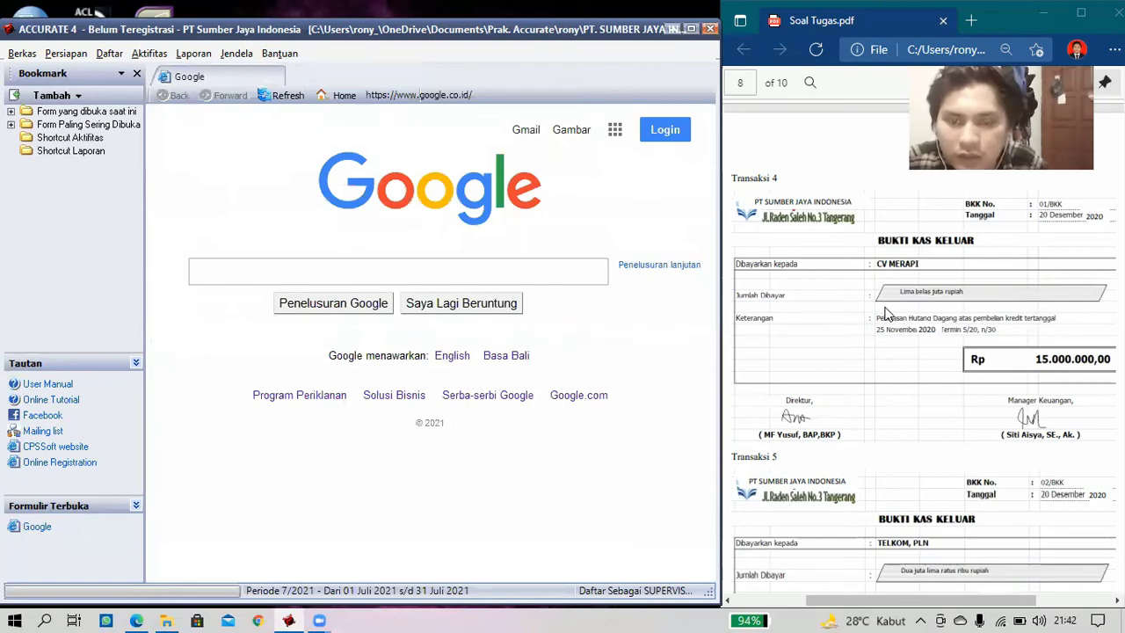
- Start a new Other Payment from Aktifitas > Kas & Bank > Pembayaran
scroll(884, 314, down, 5)
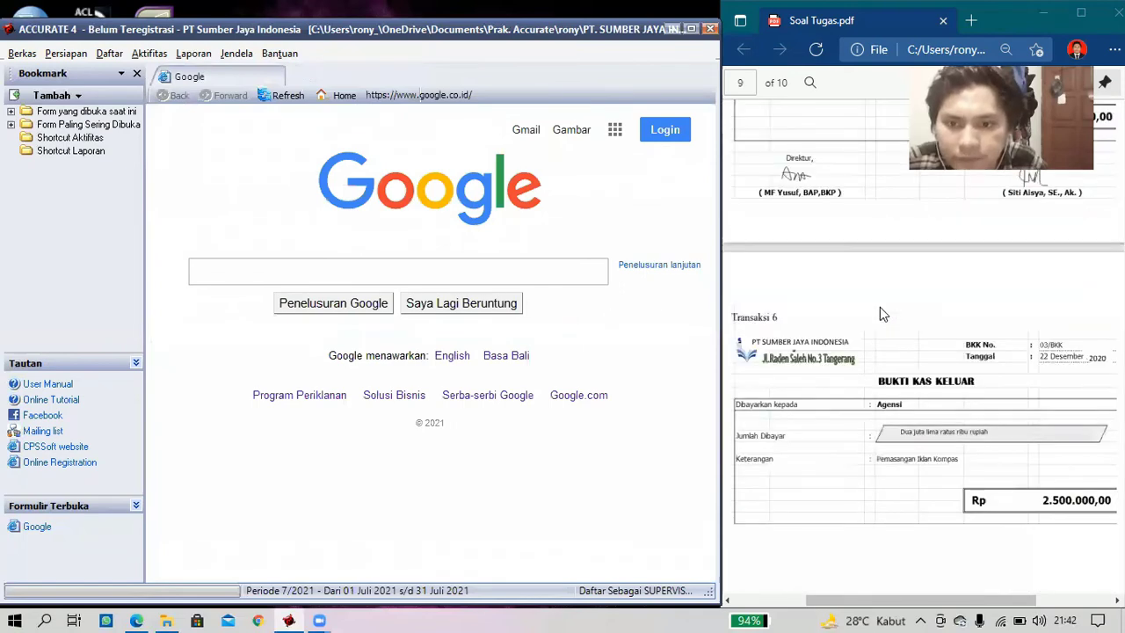
scroll(884, 314, up, 2)
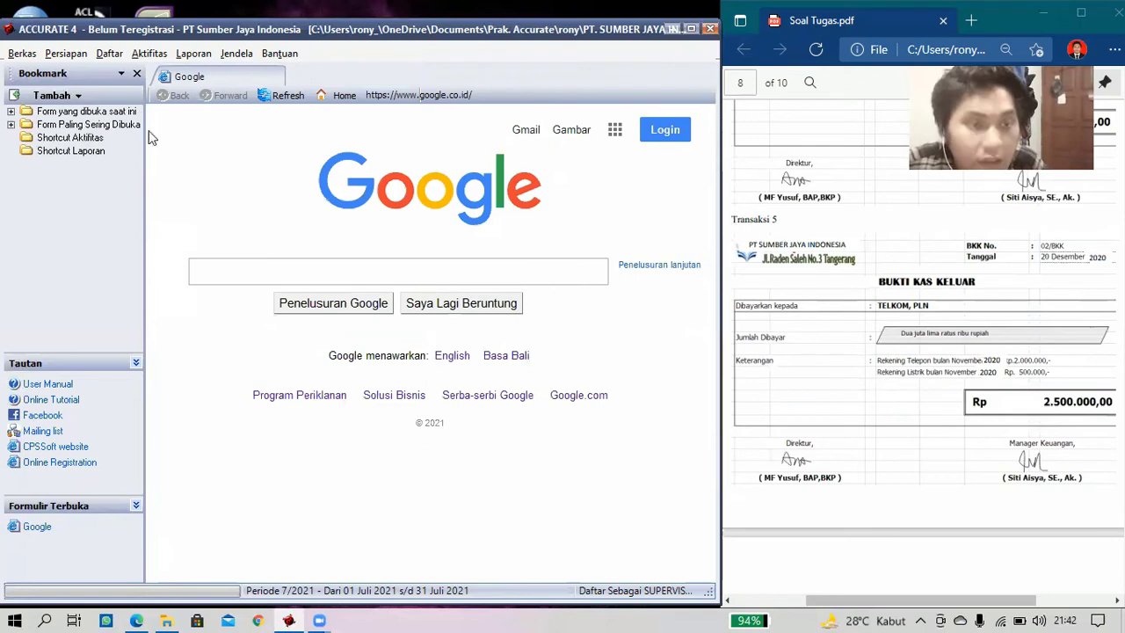
click(151, 58)
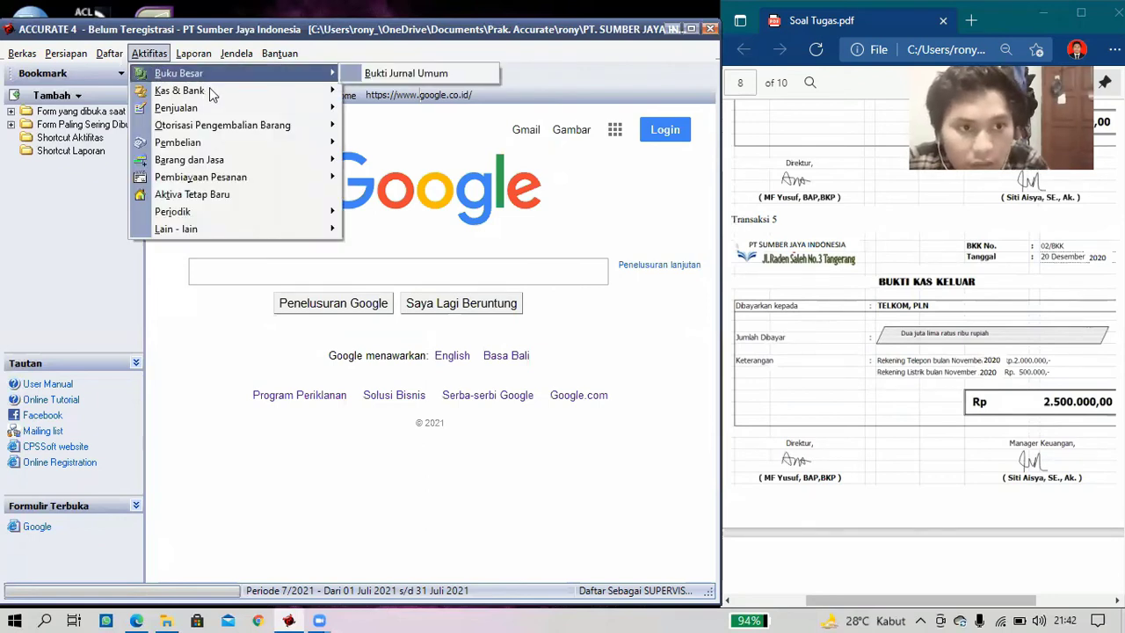
mouse_move(211, 88)
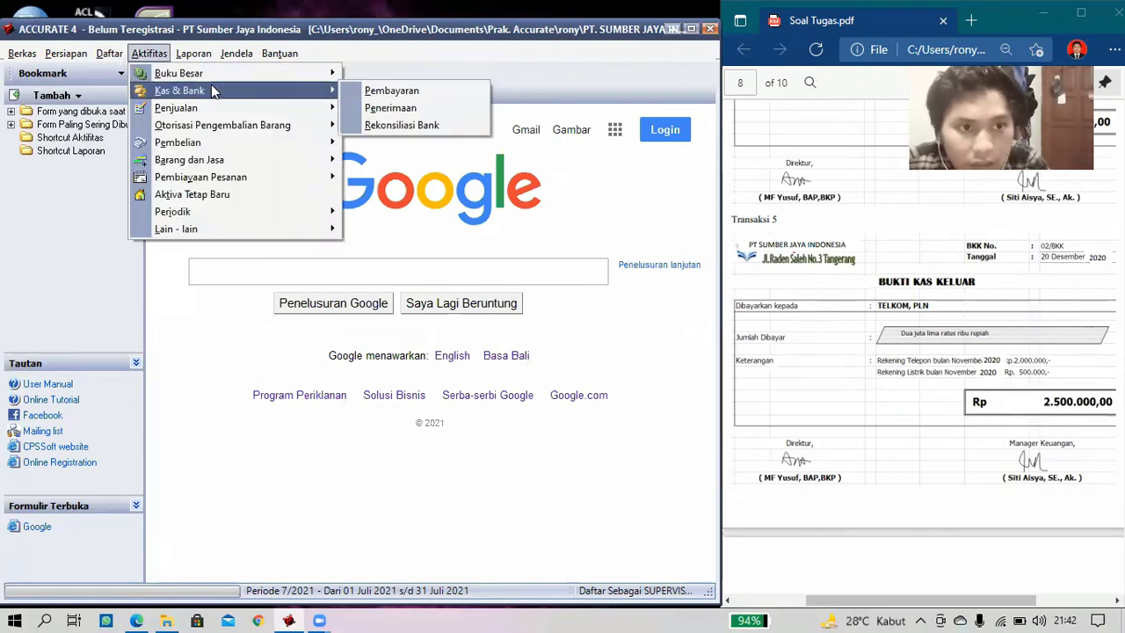
click(380, 124)
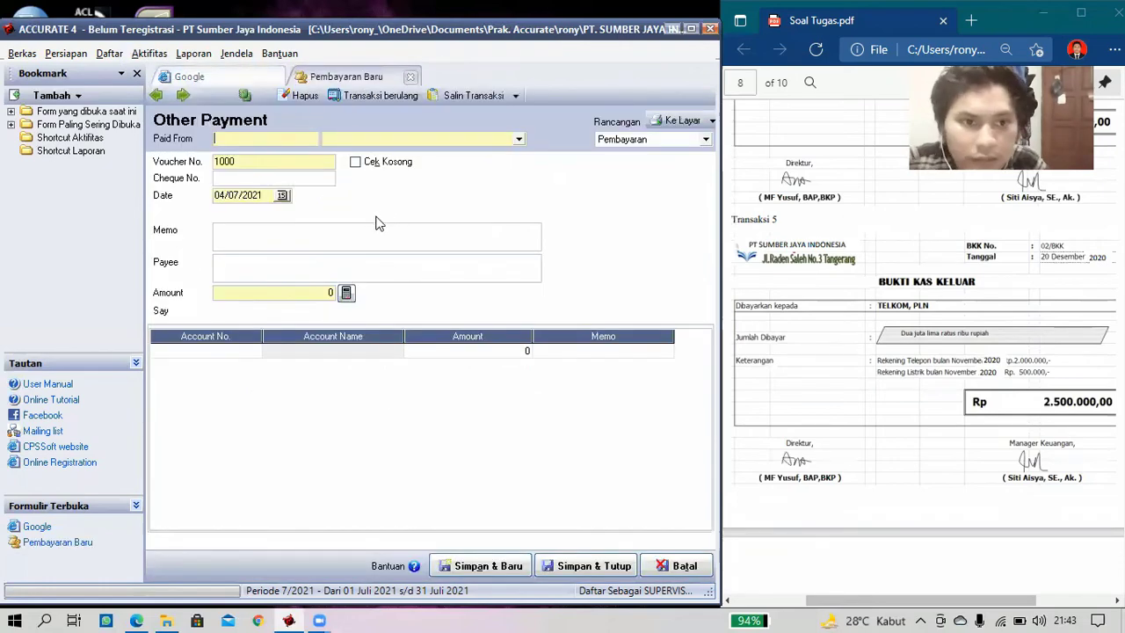
- Pay from Bank Mandiri with cheque number 02/BKK dated 20/12/2020
click(518, 140)
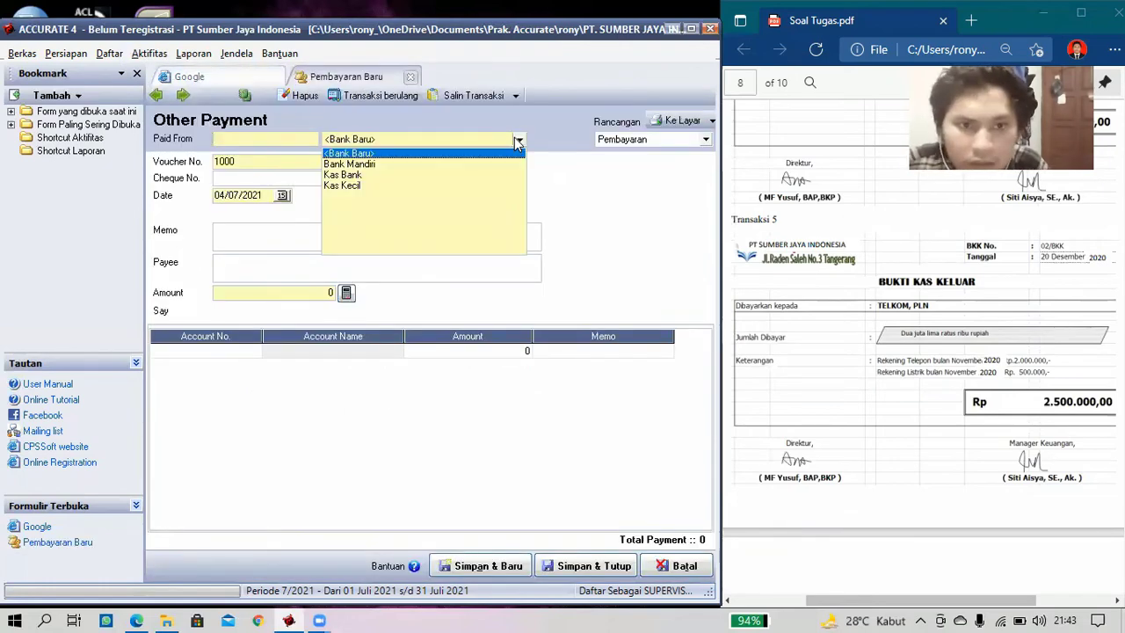
click(422, 164)
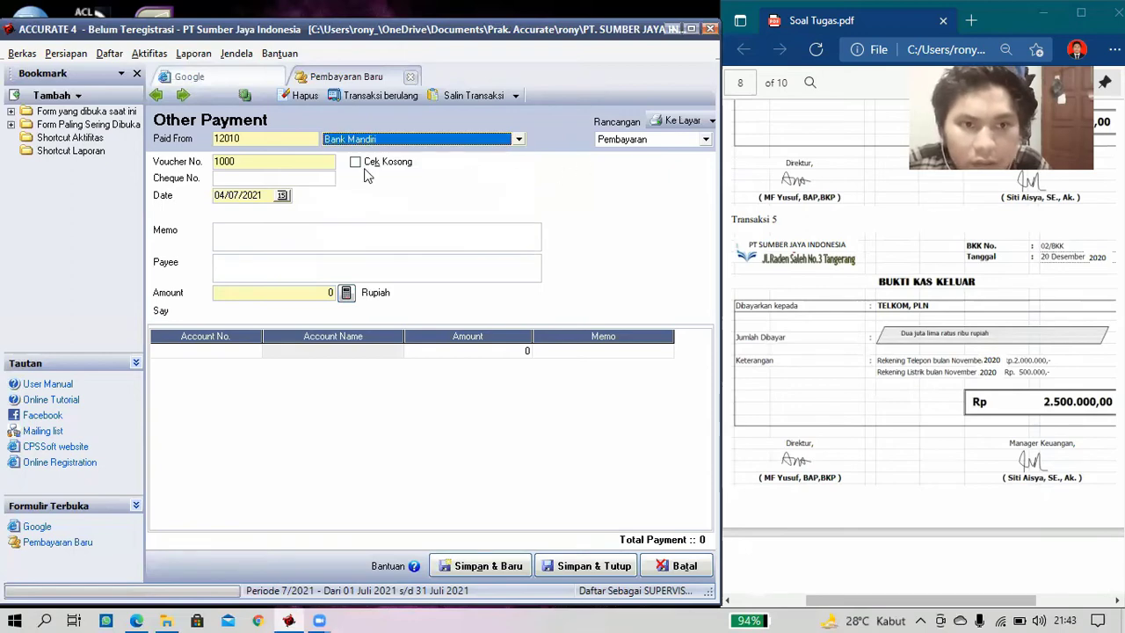
click(268, 182)
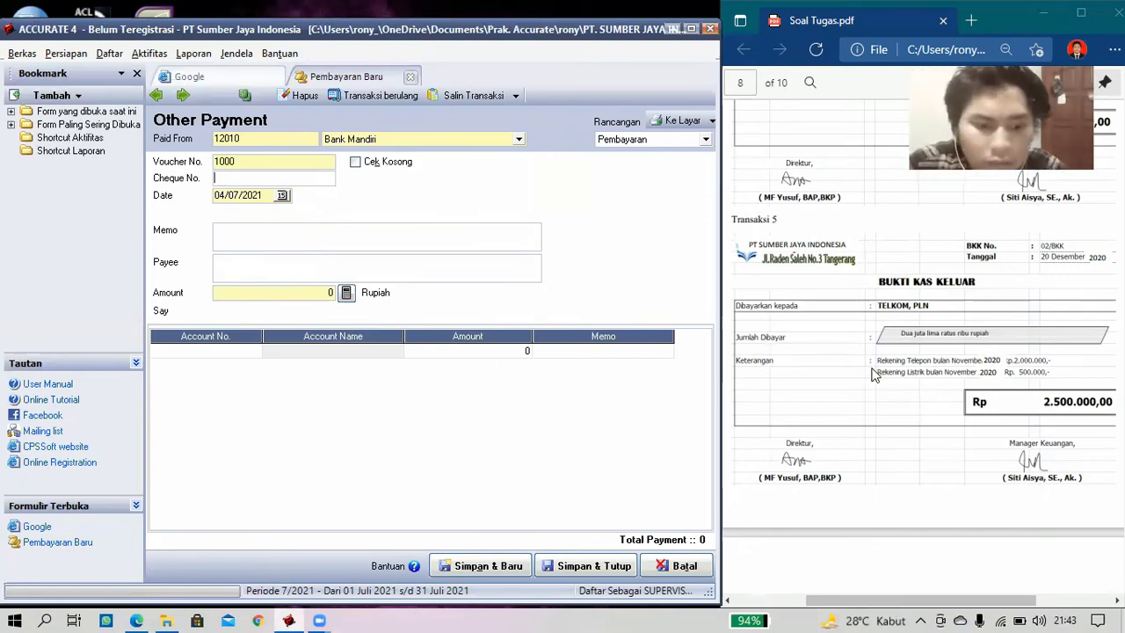
text(02)
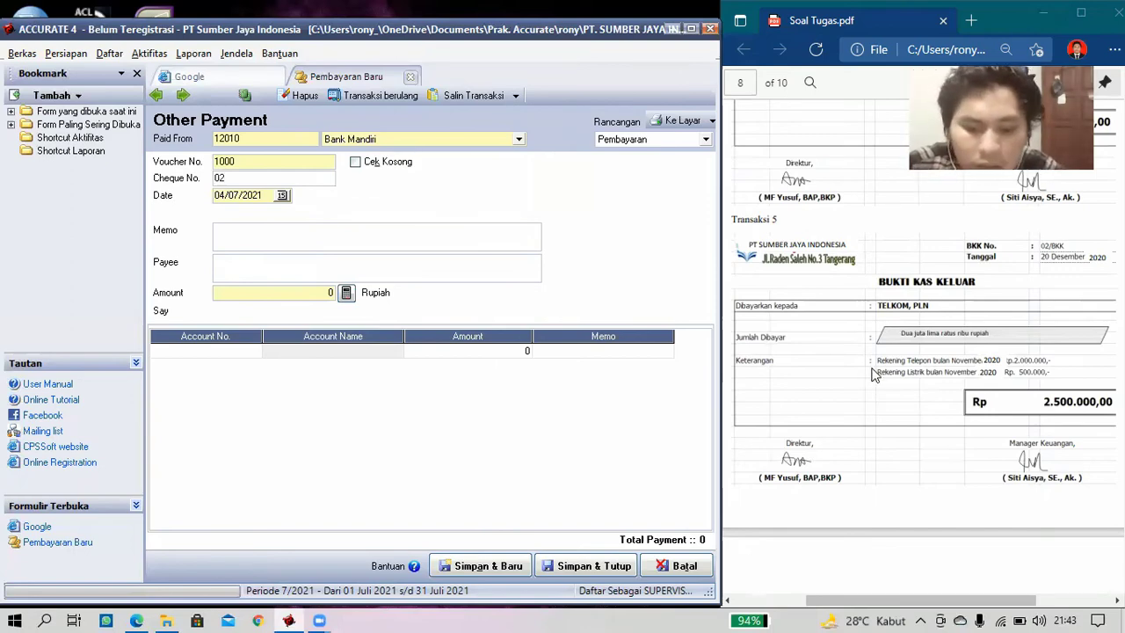
text(/BKK)
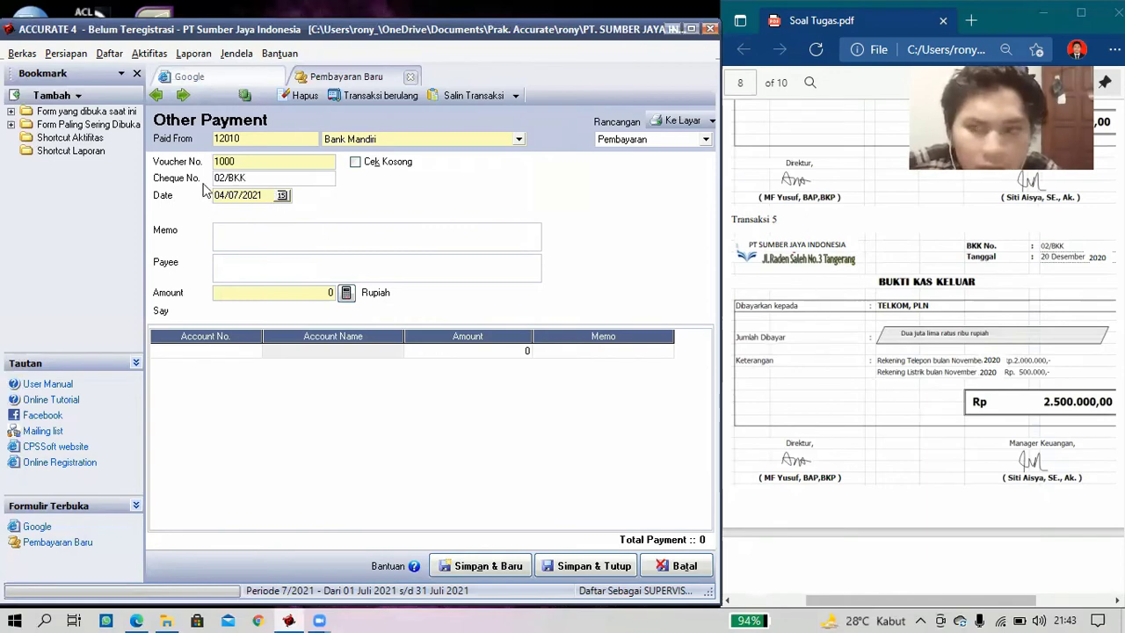
key(Tab)
text(2)
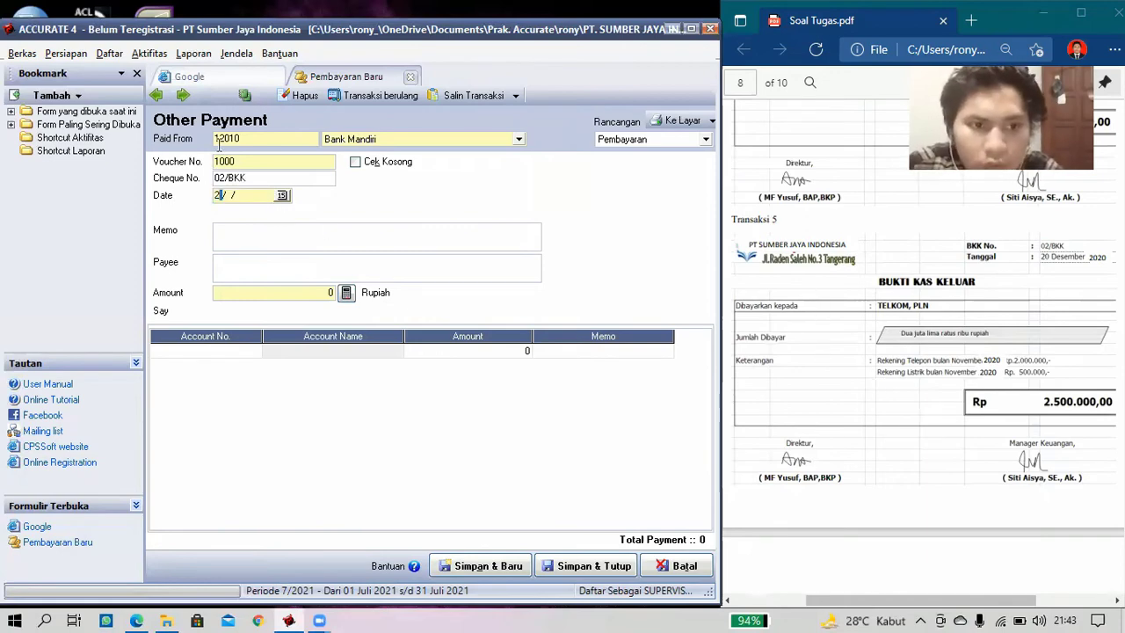
text(0/12/)
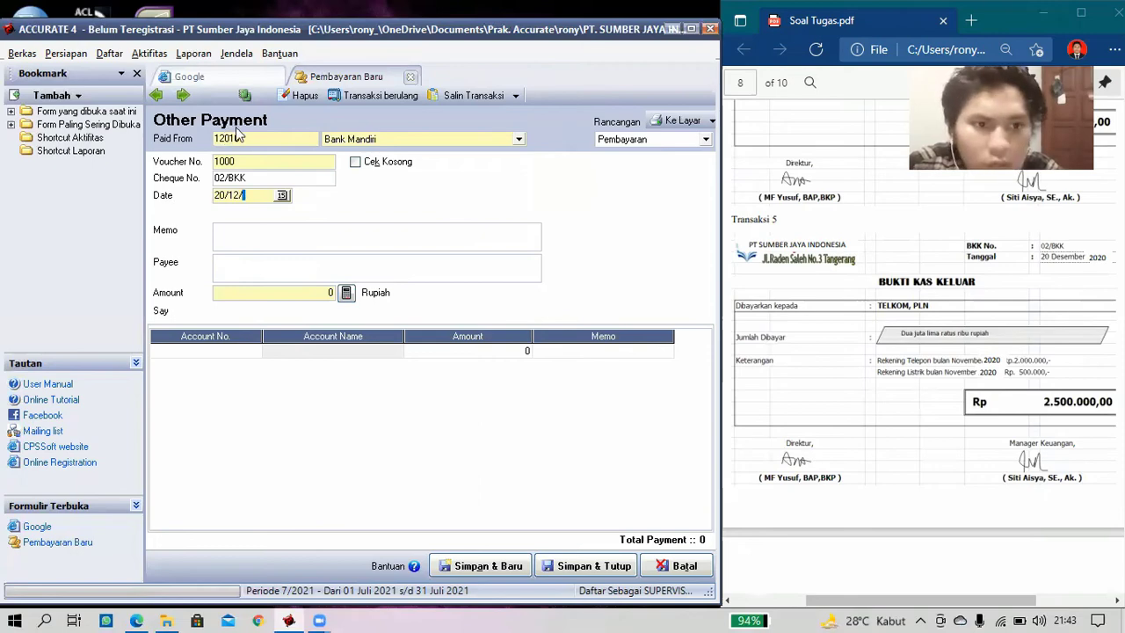
text(2020)
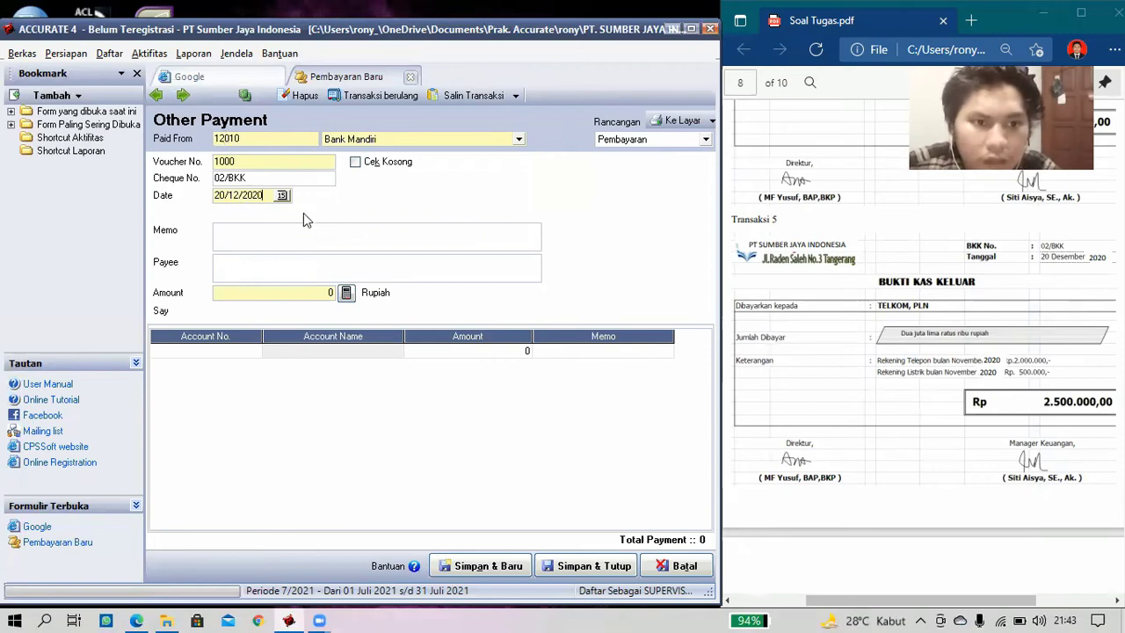
- Enter the memo 'Pembayaran rekening telp & listrik bln Nop'
click(277, 242)
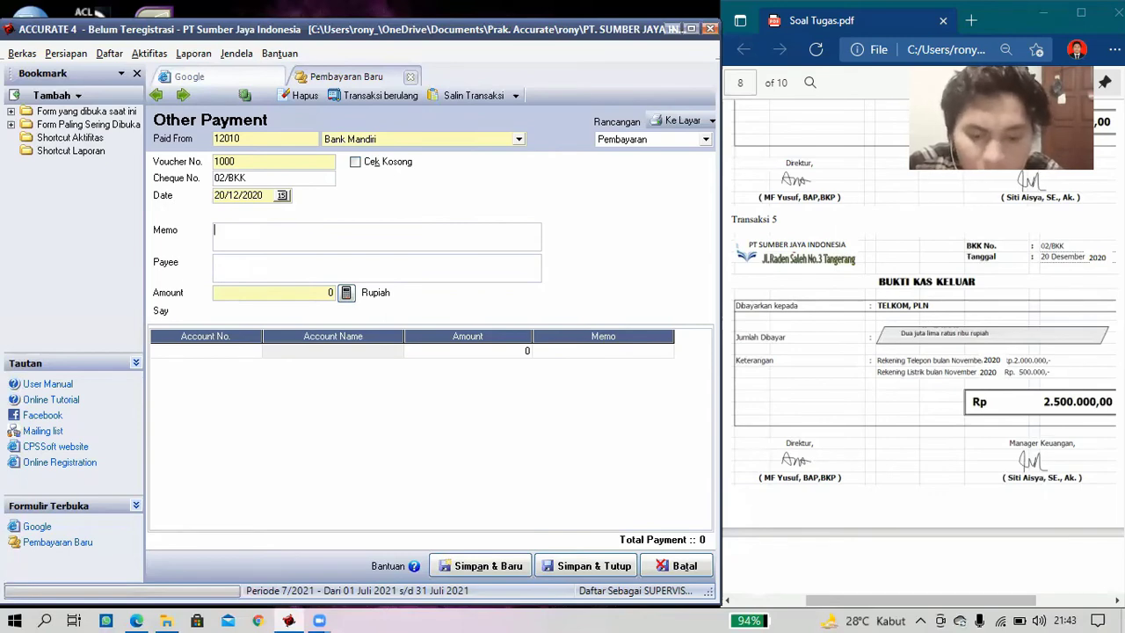
text(Pembat)
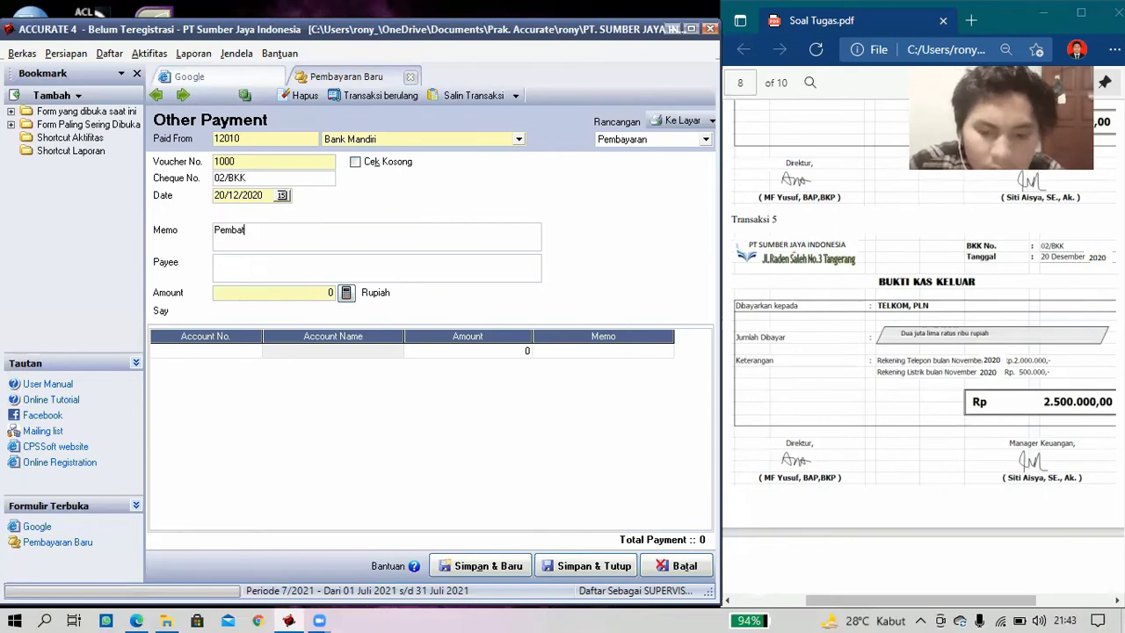
text(yaran)
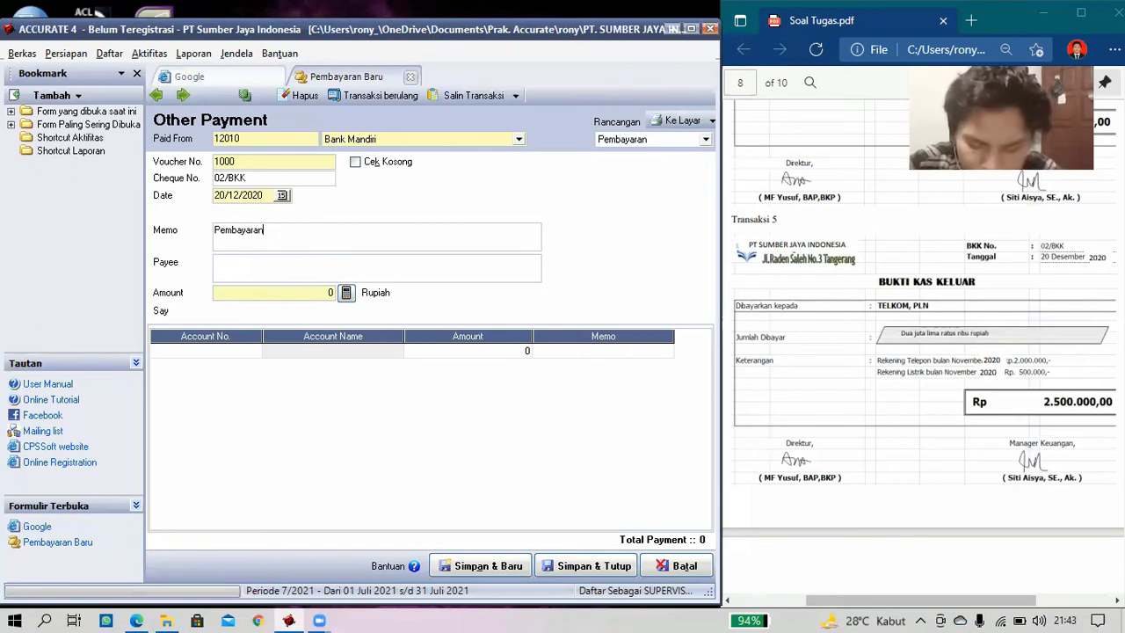
text( re)
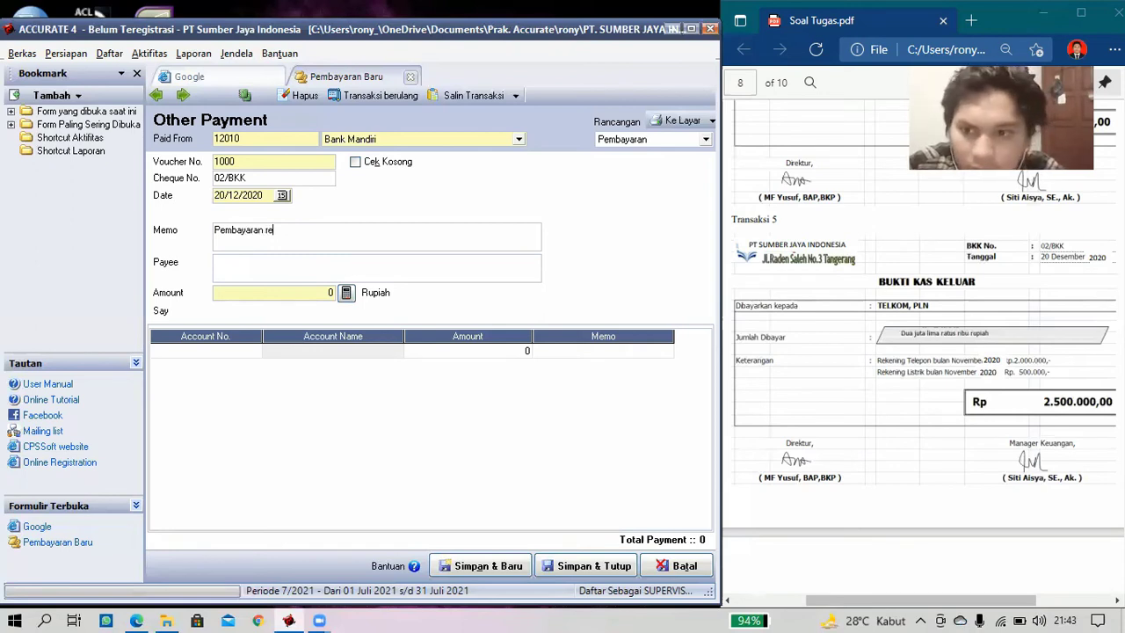
text(ken)
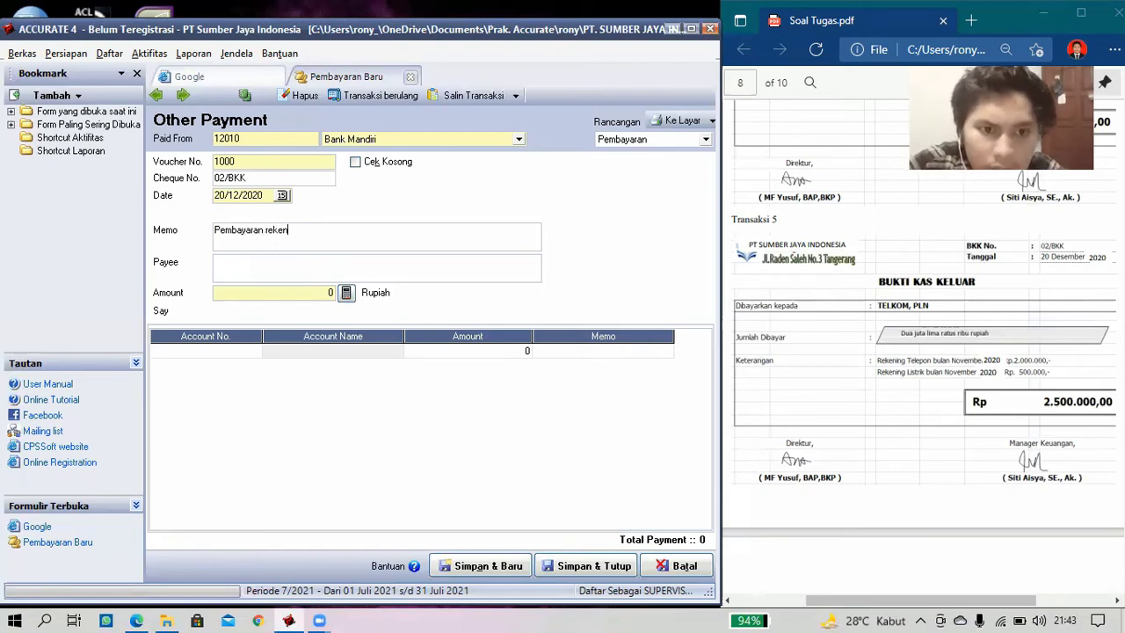
text(ing tel)
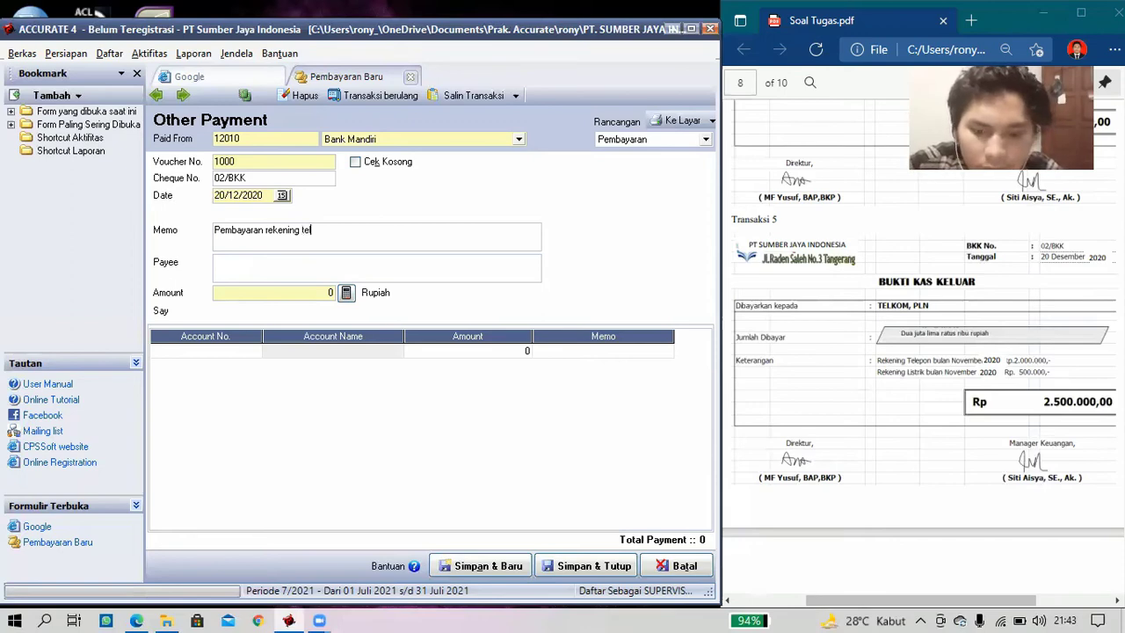
text(p &)
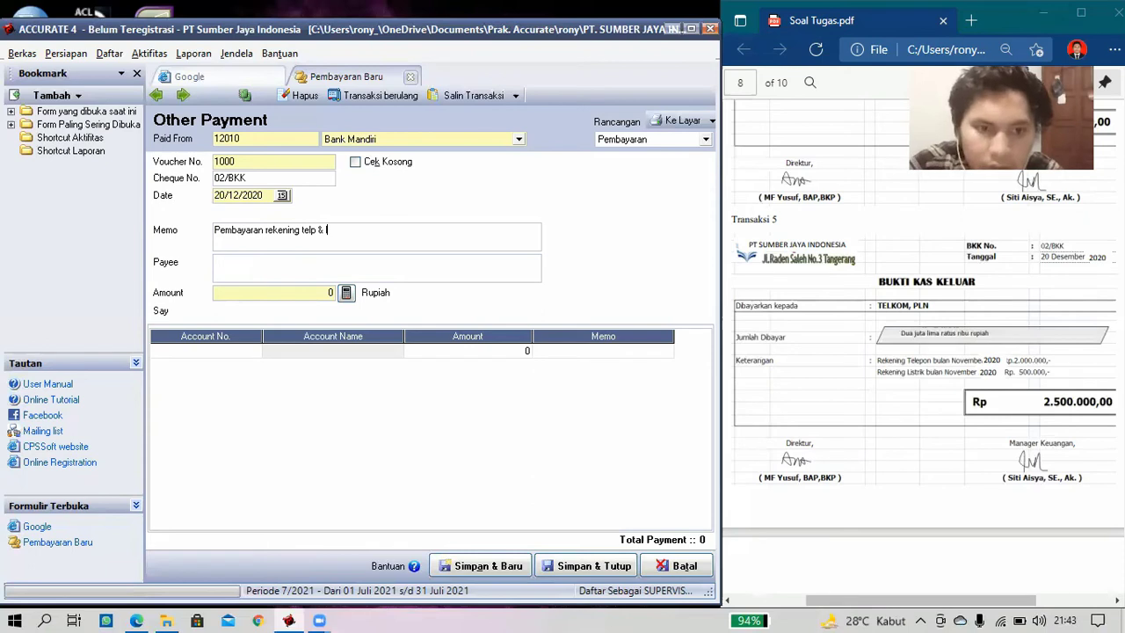
text( listrik )
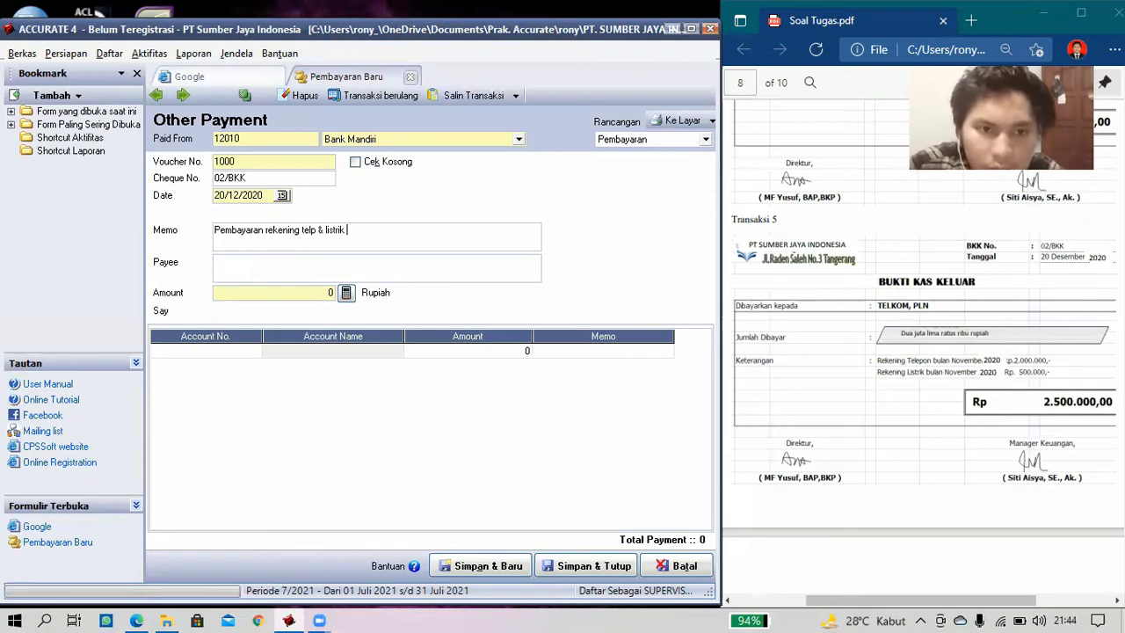
text(bln No)
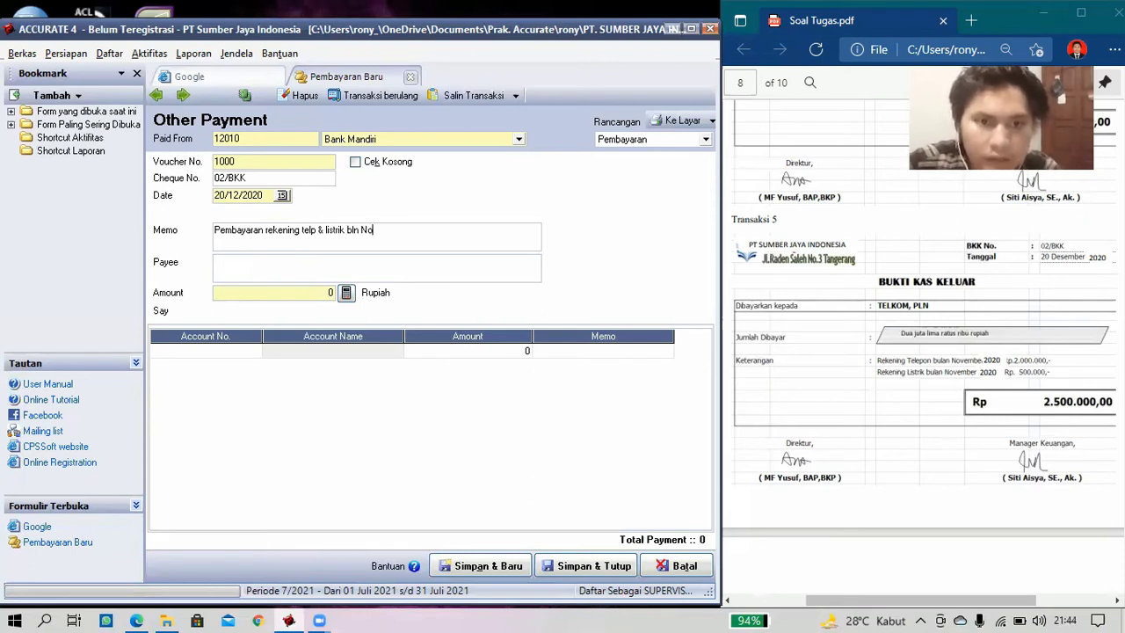
text(p)
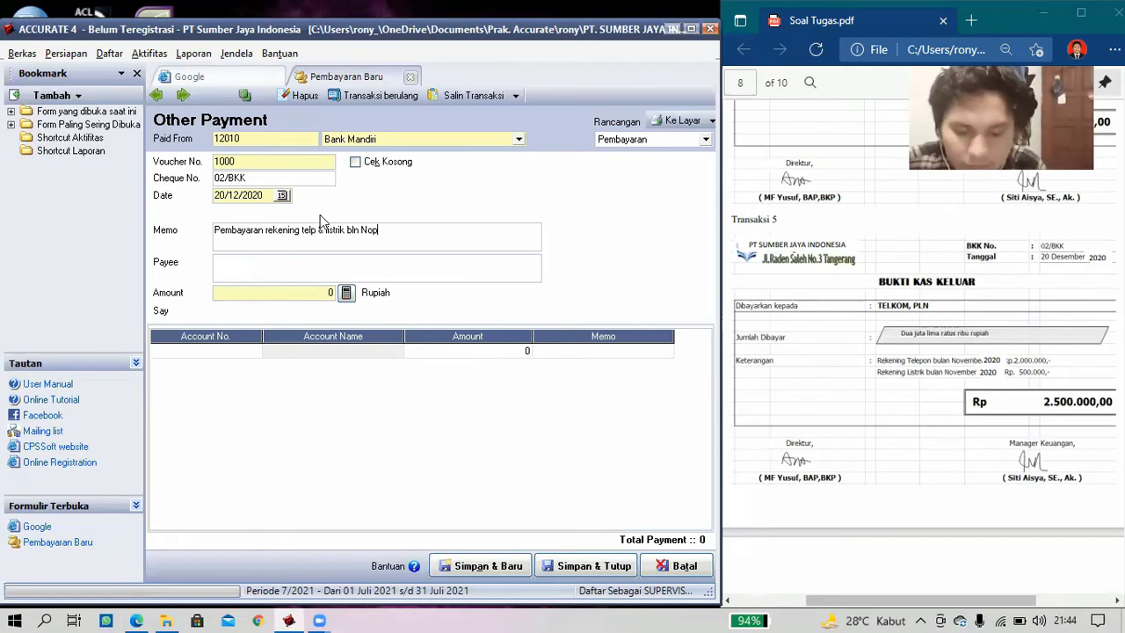
click(308, 263)
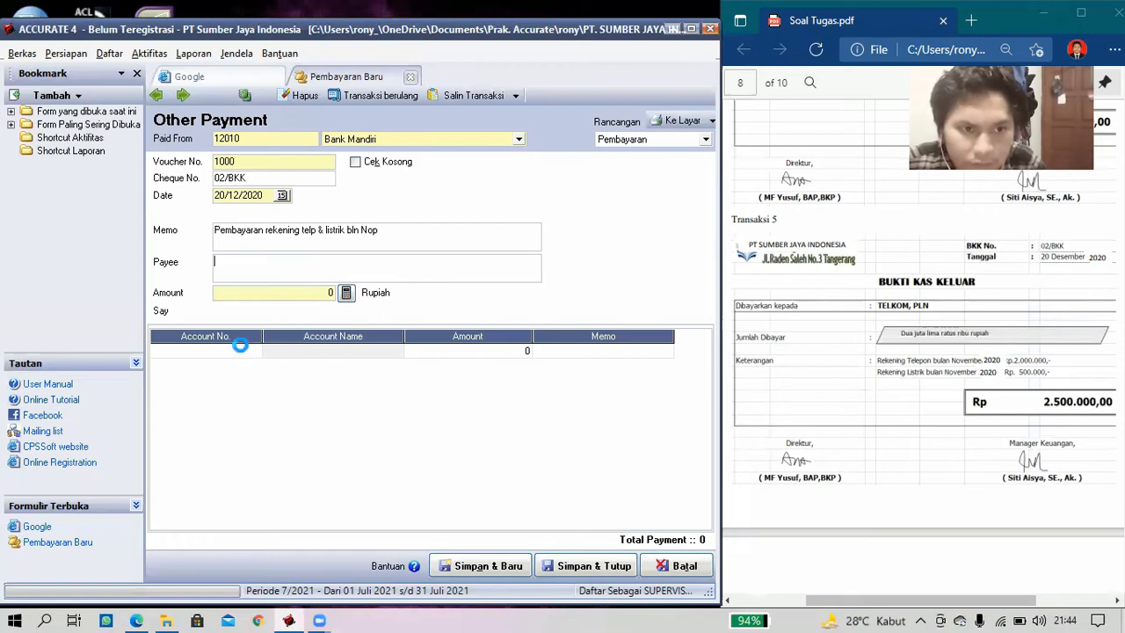
- Add a 2.500.000 line for 22010 Hutang Beban, then save and close payment 02/BKK
click(244, 351)
double_click(244, 351)
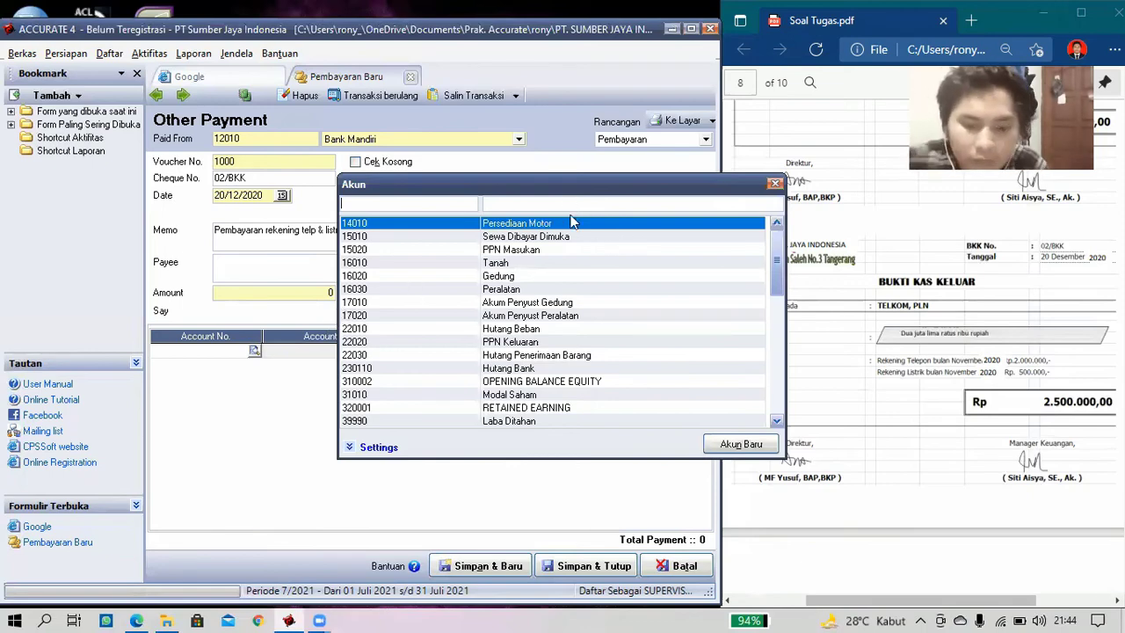
text(hu)
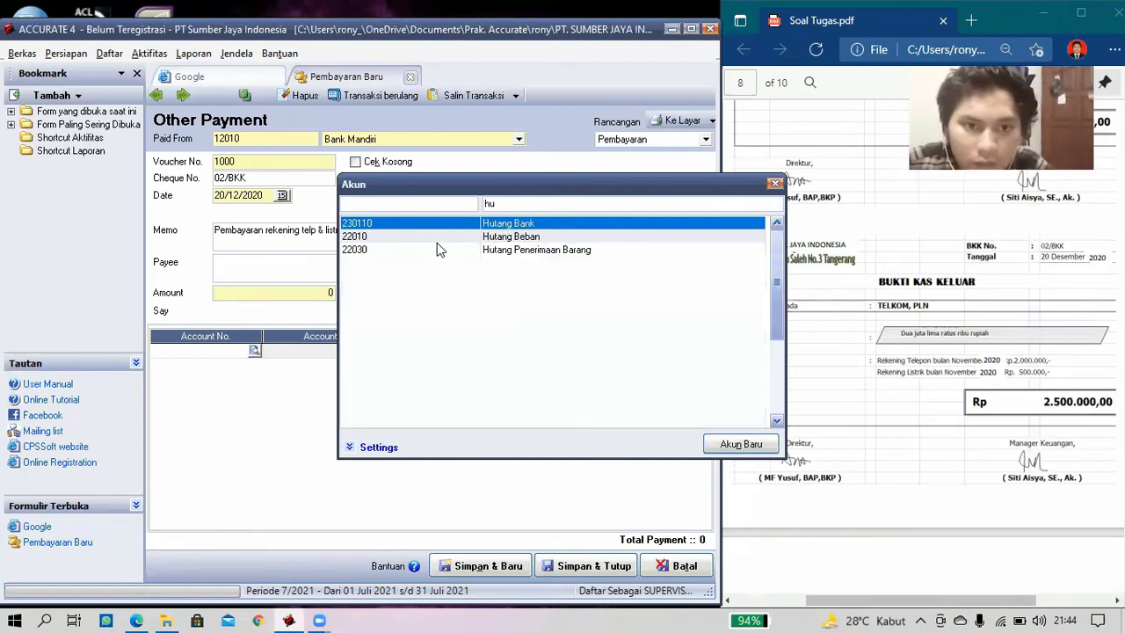
double_click(440, 237)
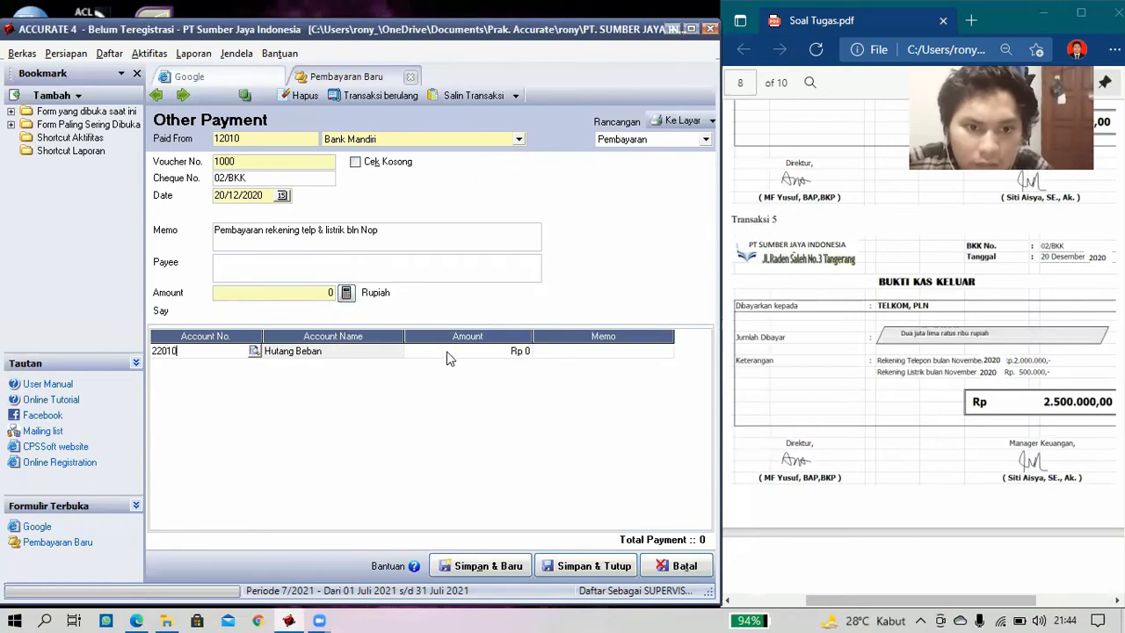
click(453, 352)
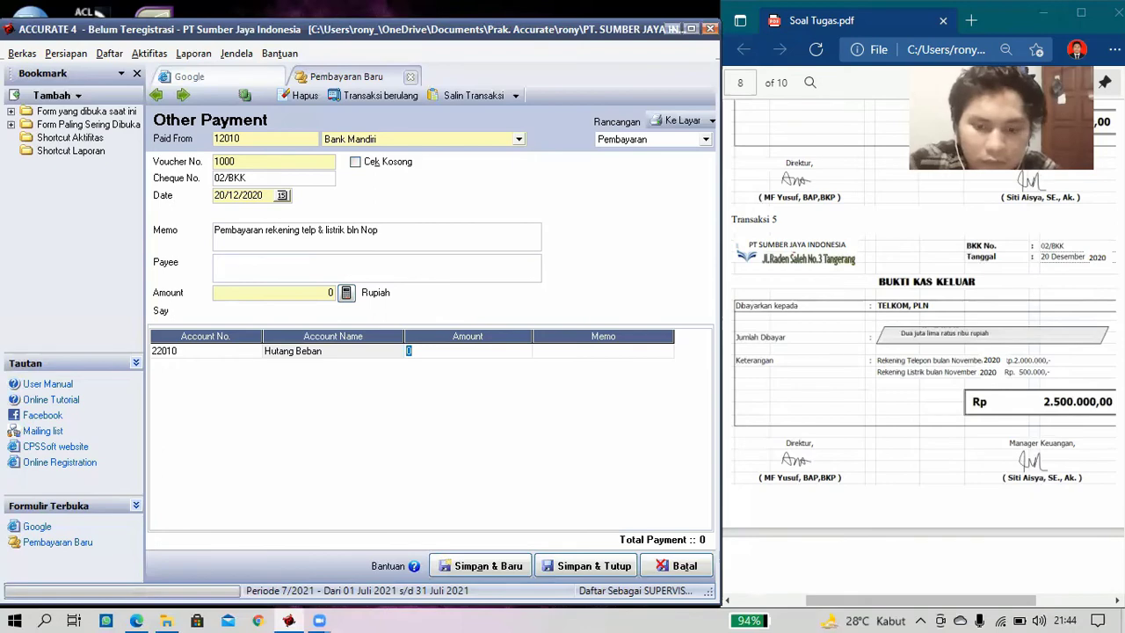
text(2500)
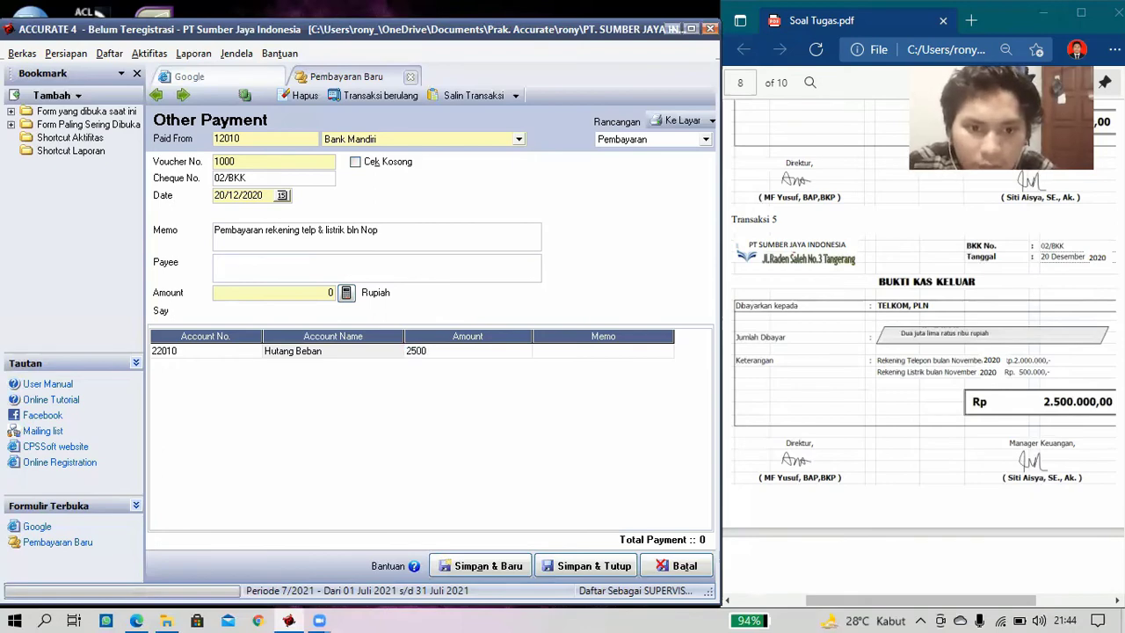
text(000)
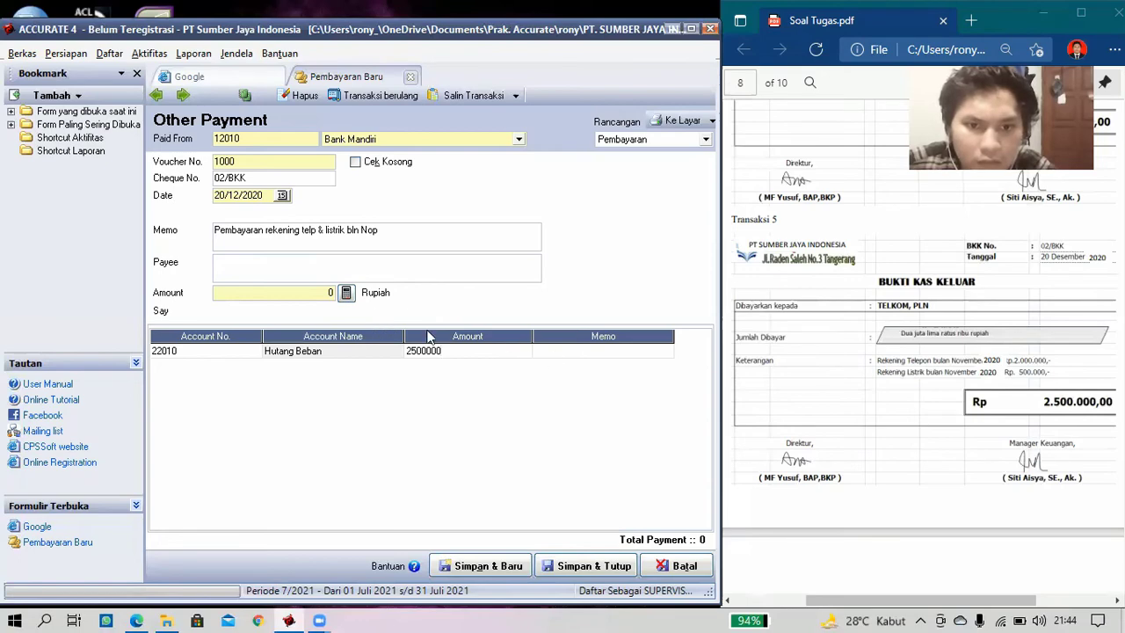
key(Tab)
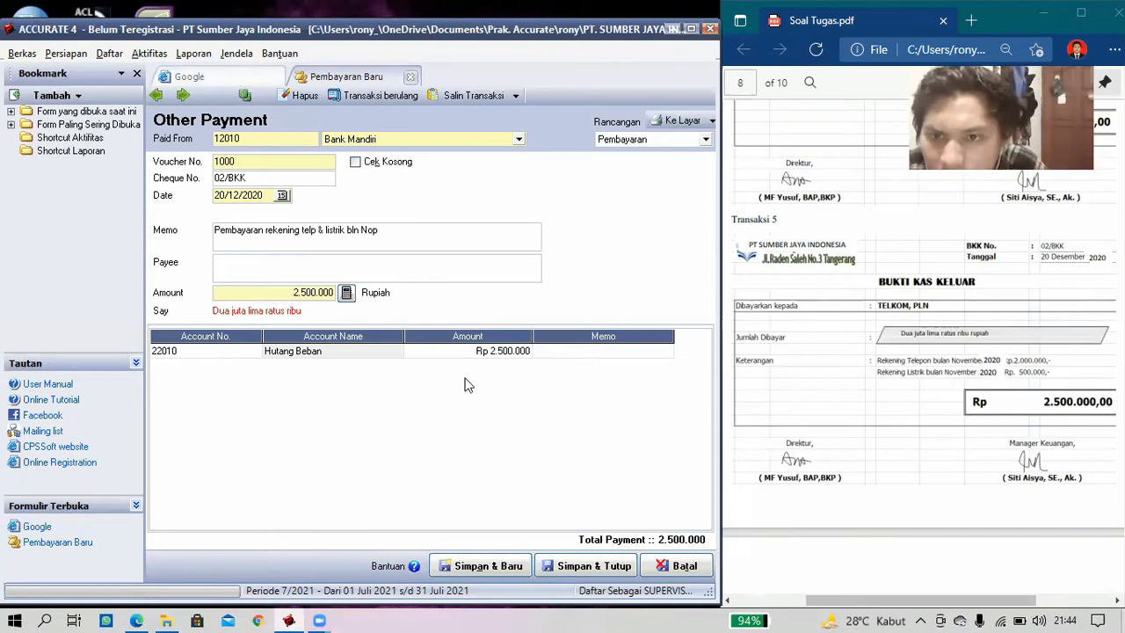
click(579, 570)
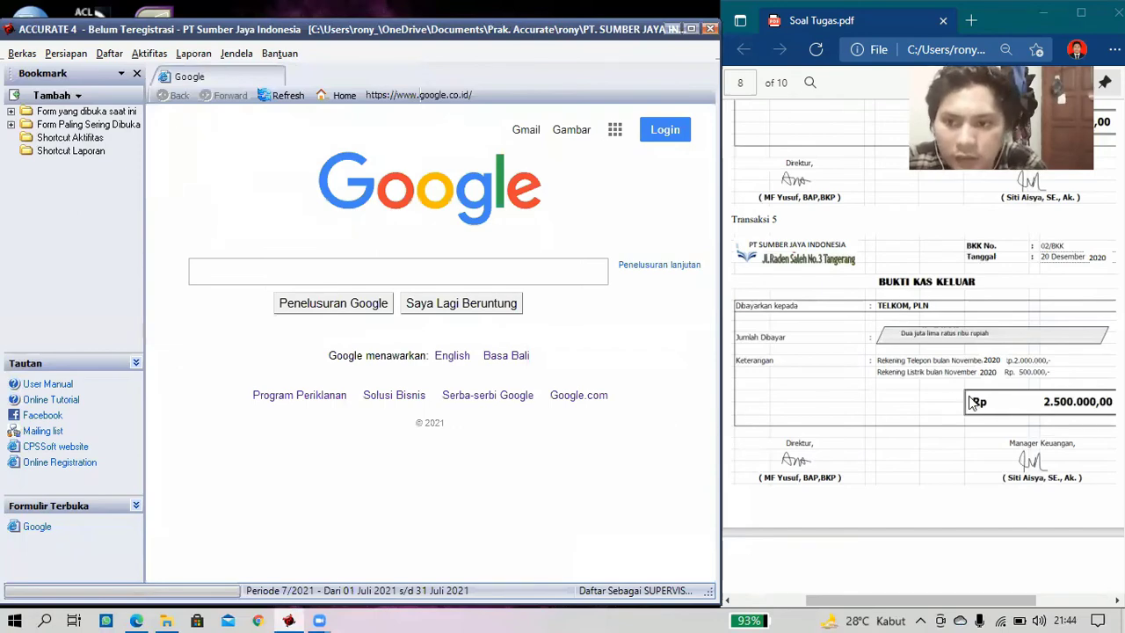
- Scroll the task PDF down to Transaksi 6 and bring up the Aktifitas menu
scroll(972, 402, down, 2)
scroll(972, 403, down, 5)
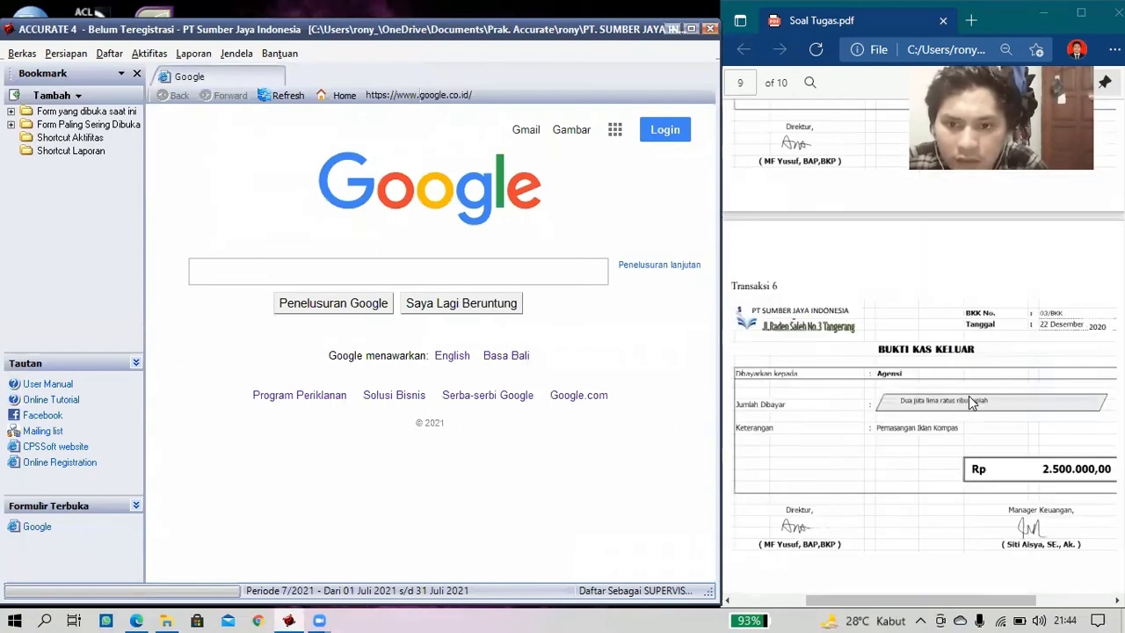
scroll(970, 400, down, 2)
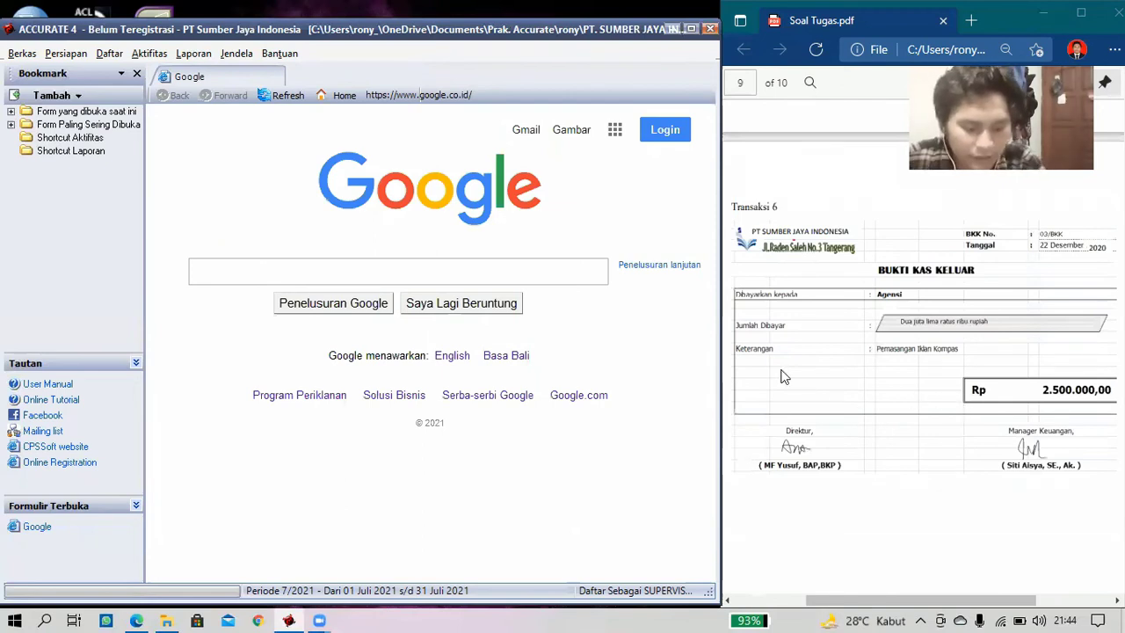
click(150, 53)
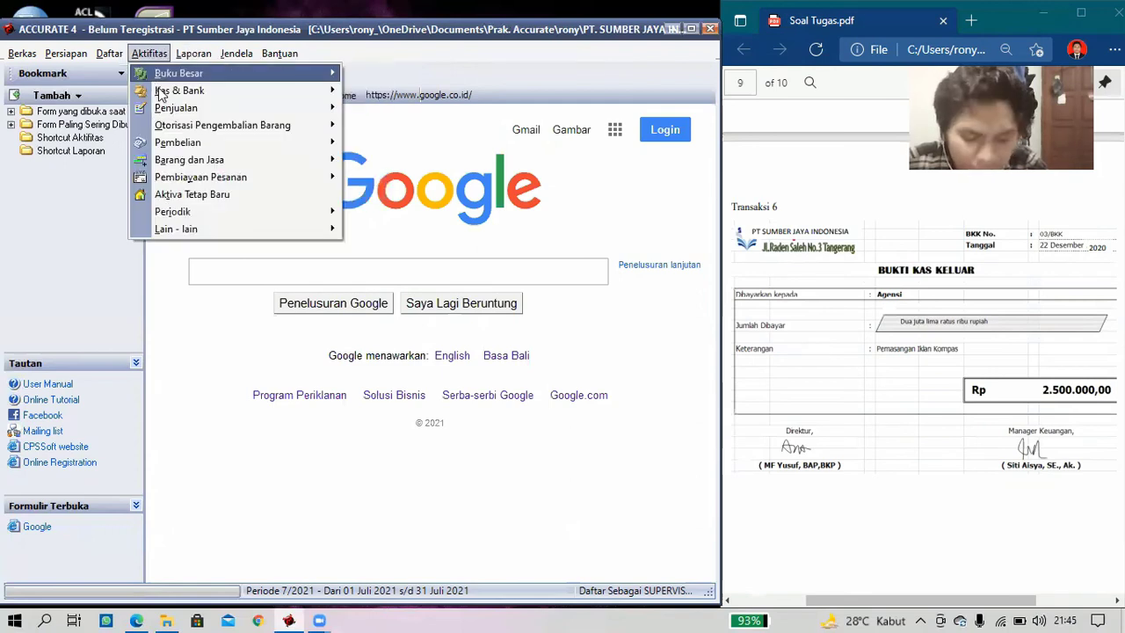
- Start a new Kas & Bank payment paid from Bank Mandiri
mouse_move(198, 92)
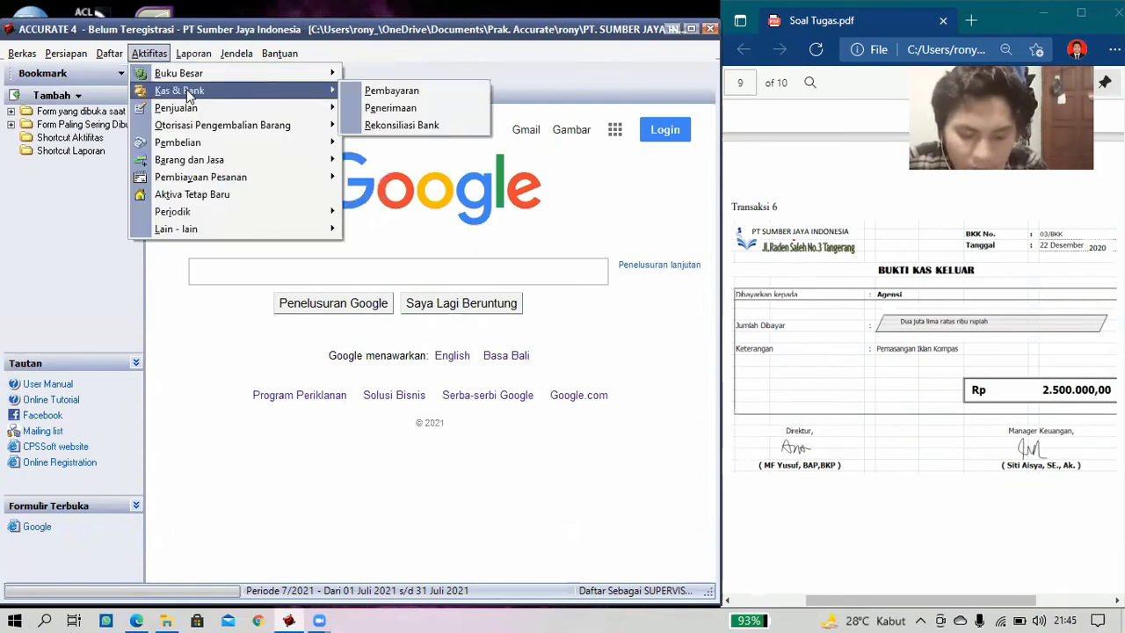
click(361, 93)
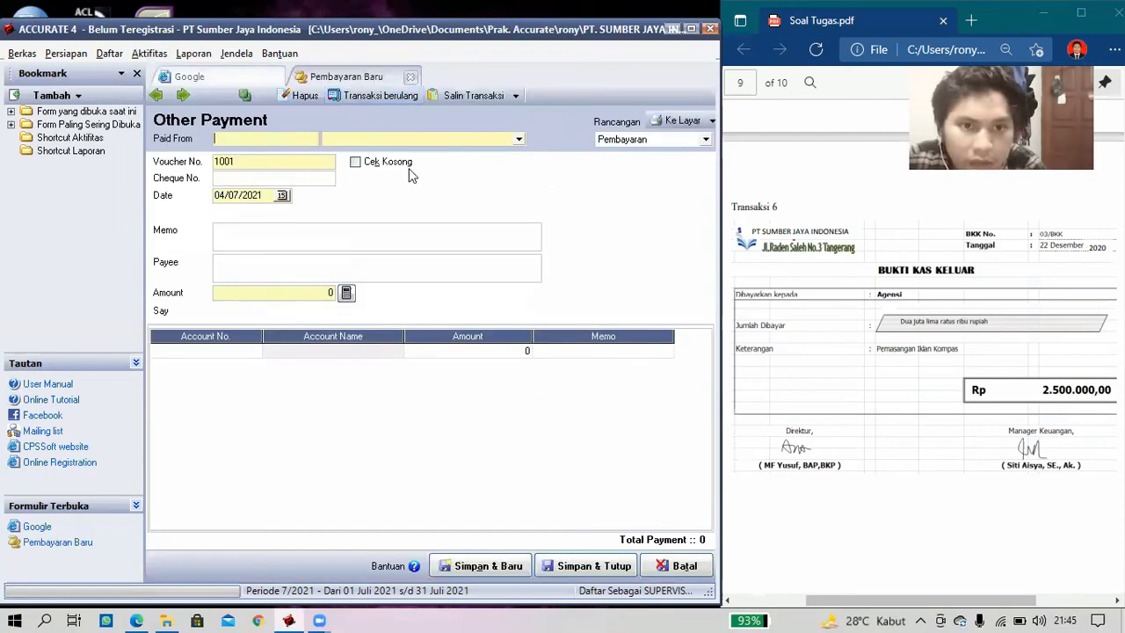
click(410, 140)
click(407, 165)
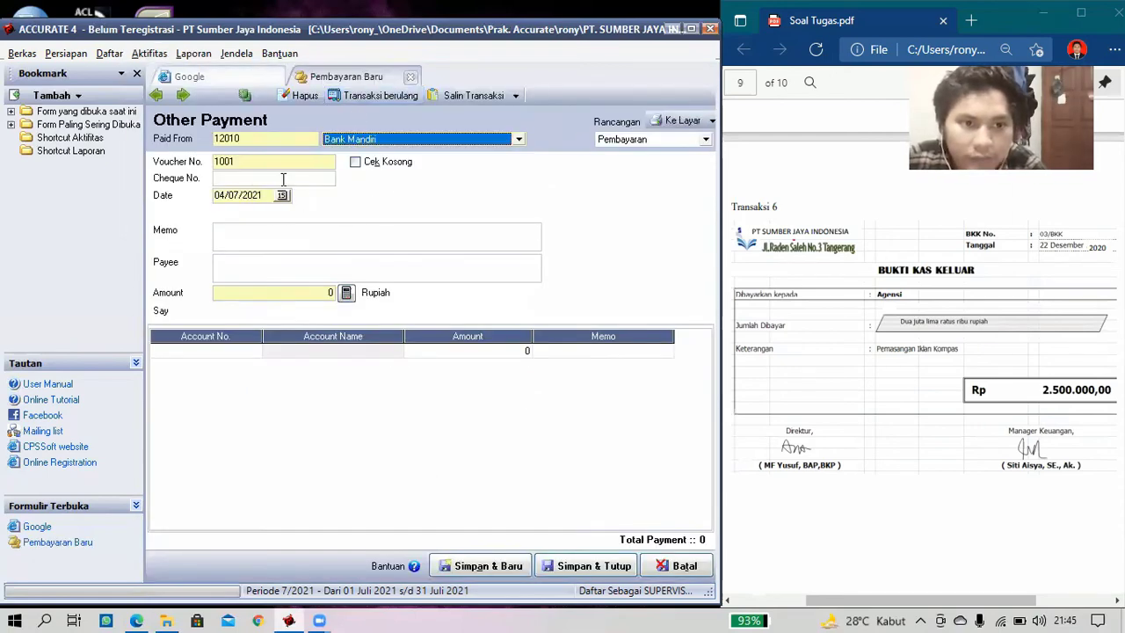
- Enter cheque 03/BKK, date 22/12/2020, memo 'Pemasangan Iklan Kompas' and payee Agensi
click(283, 179)
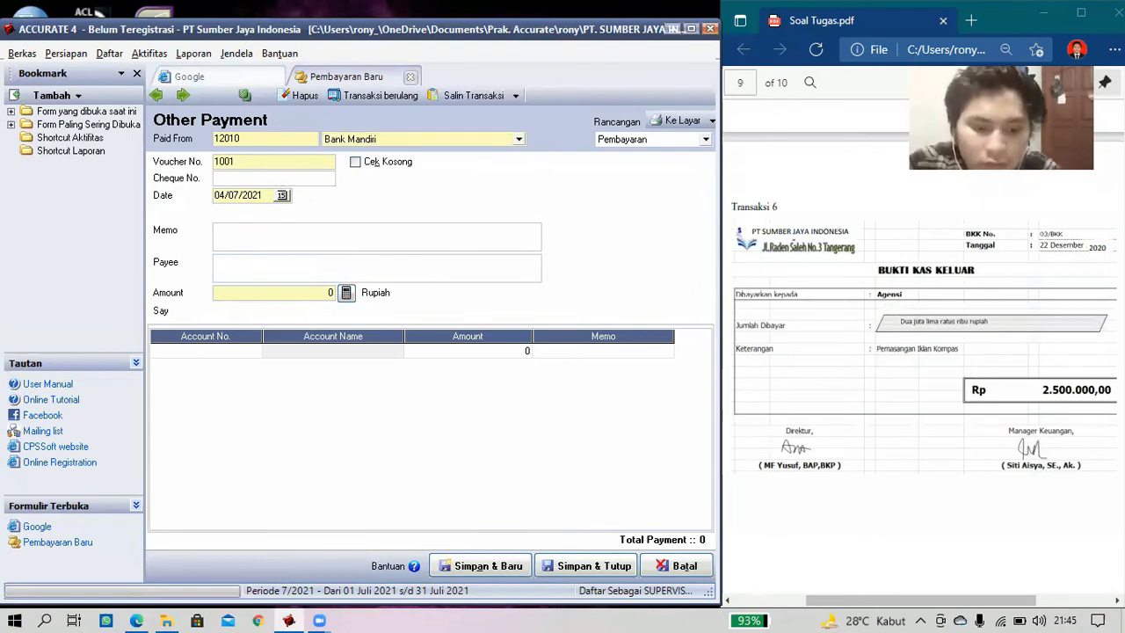
text(03/)
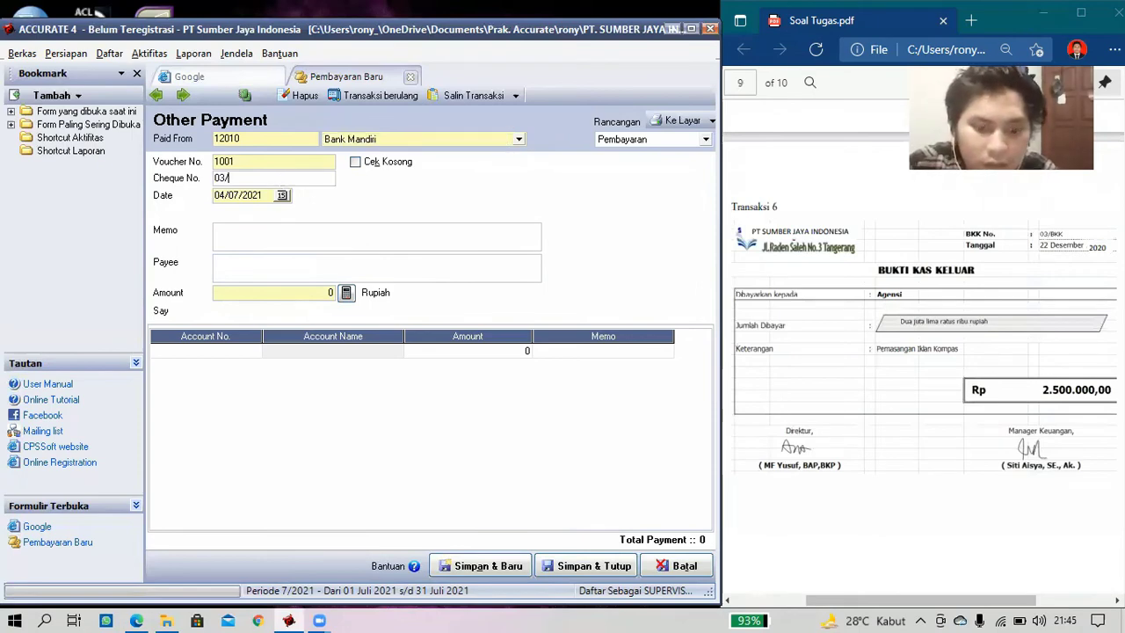
text(BKK)
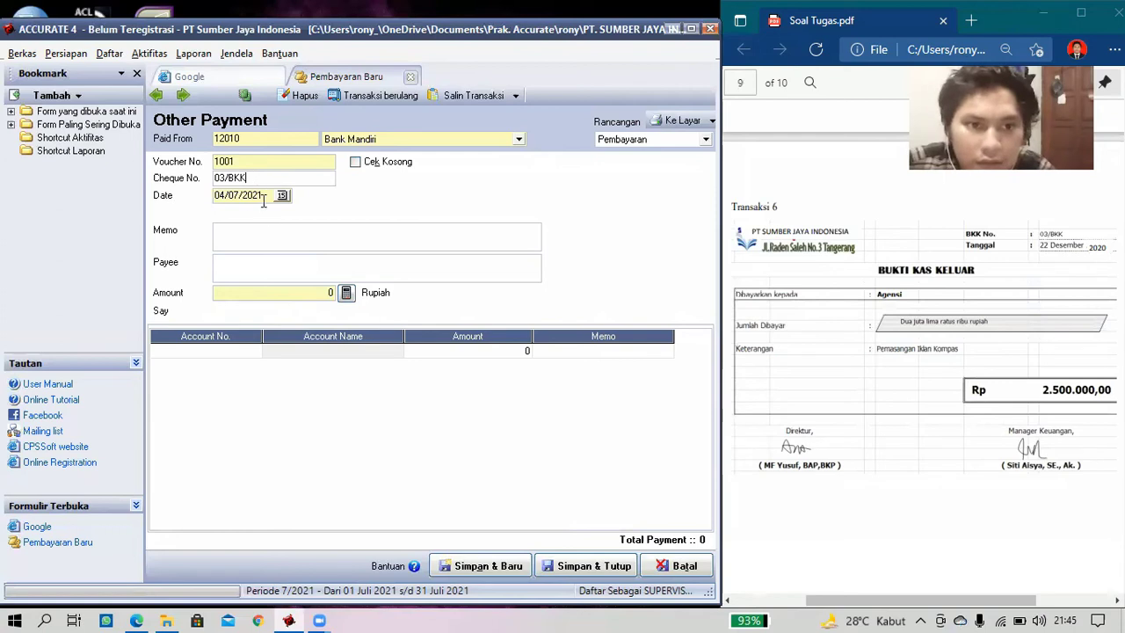
key(Tab)
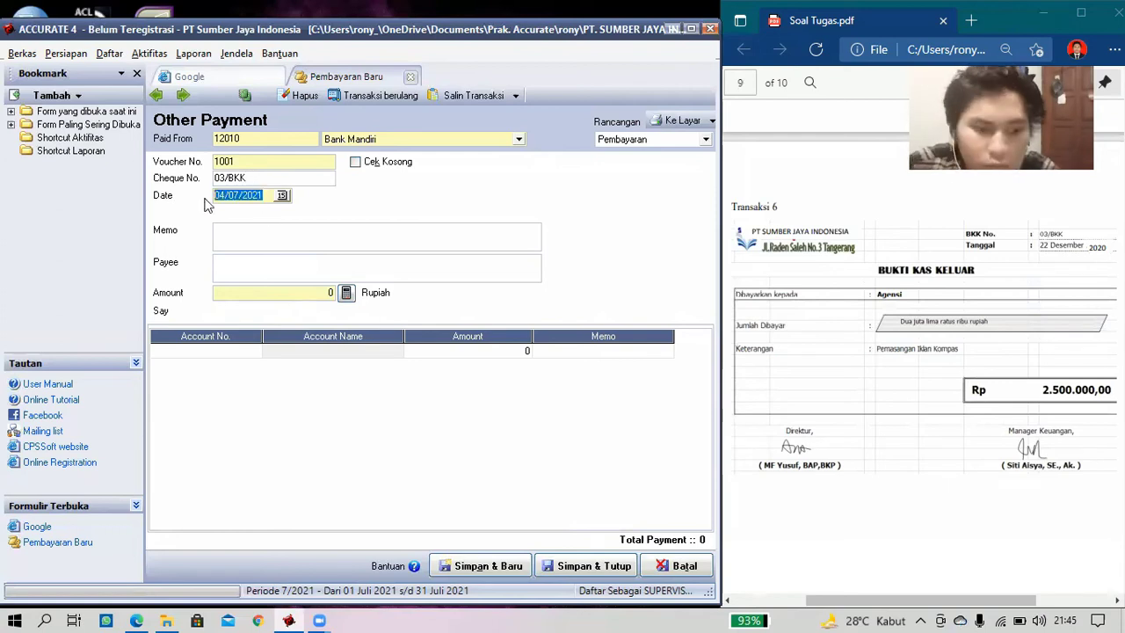
text(22/)
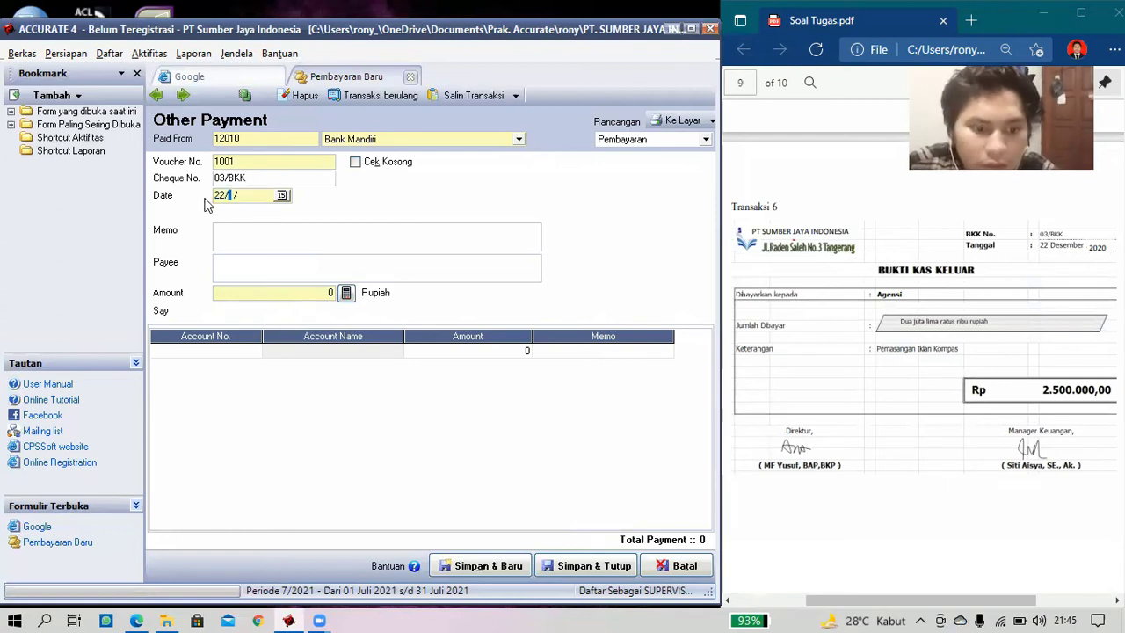
text(12/2020)
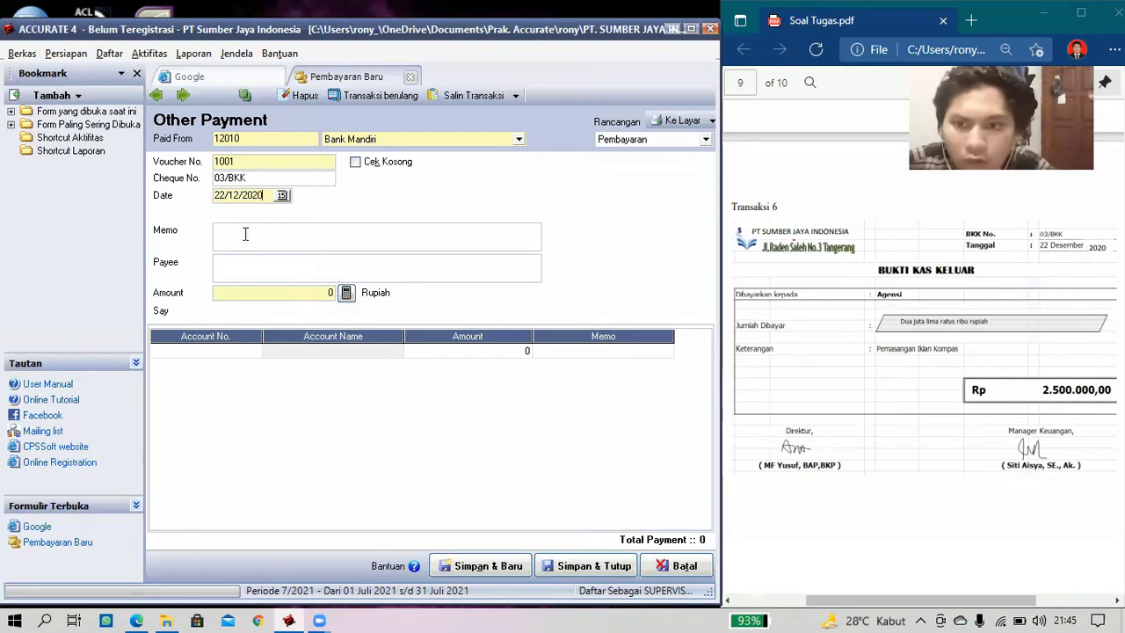
click(245, 236)
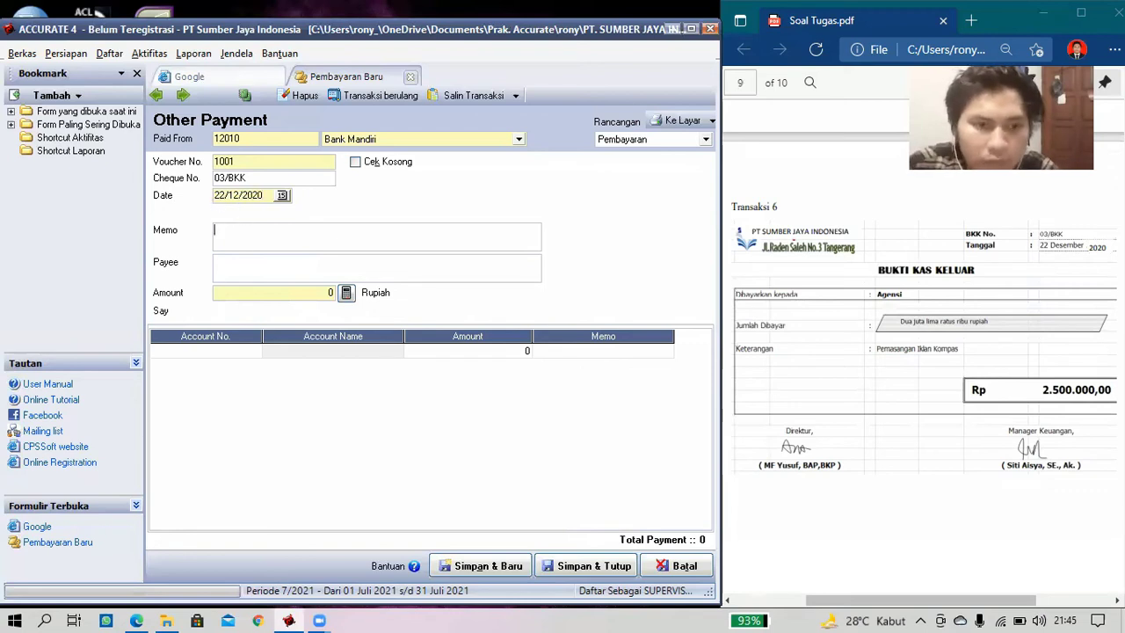
text(Pemasan)
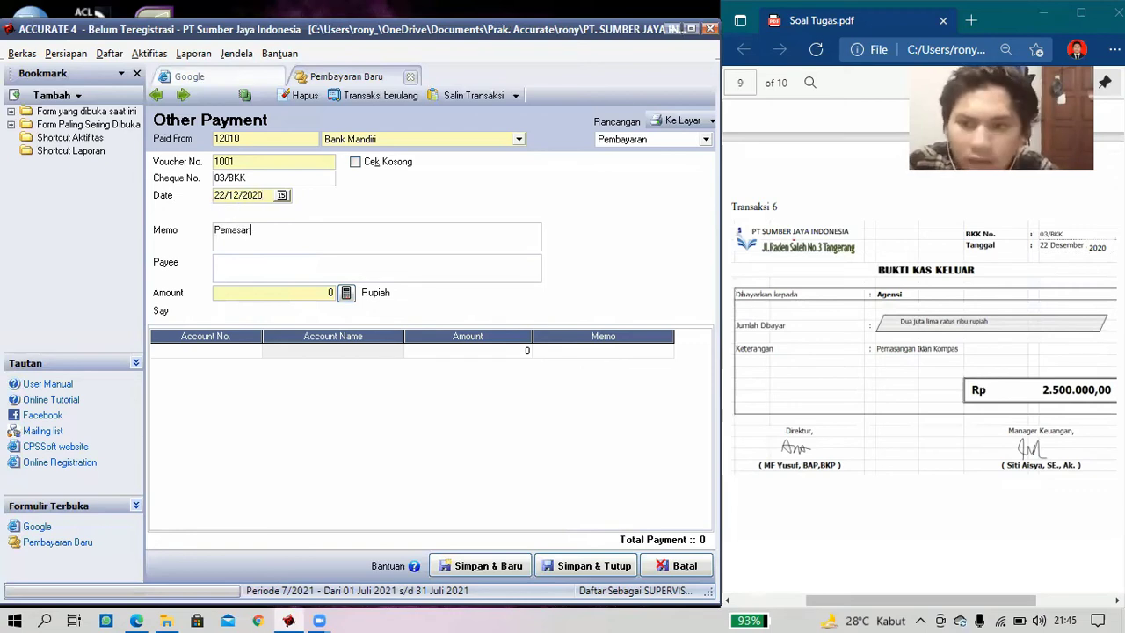
text(gan Ik)
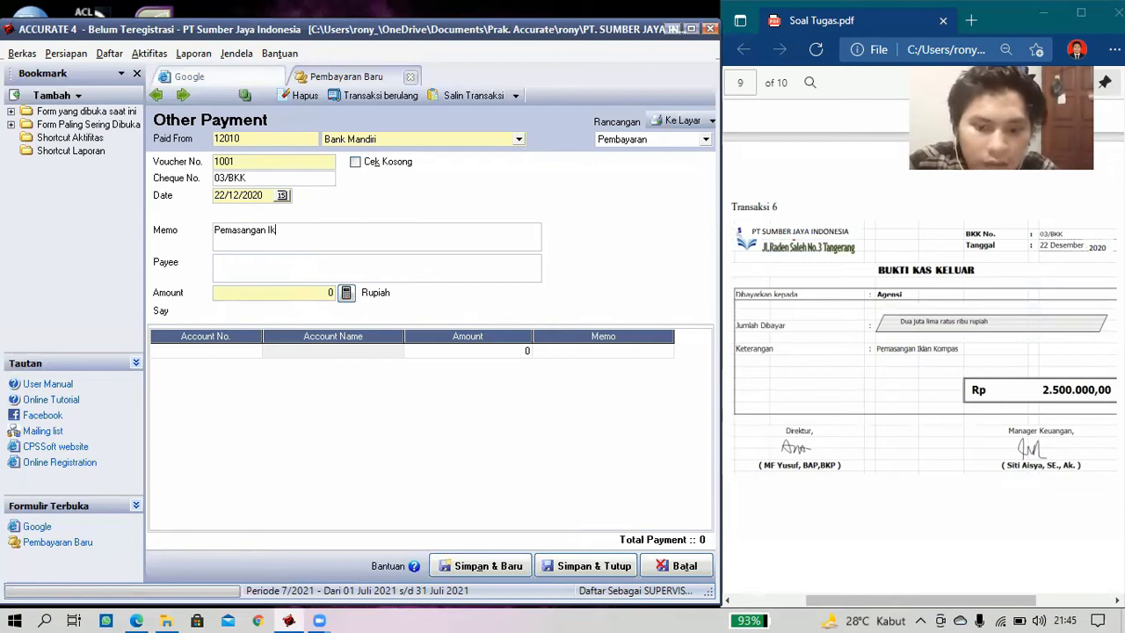
text(lan Kompas)
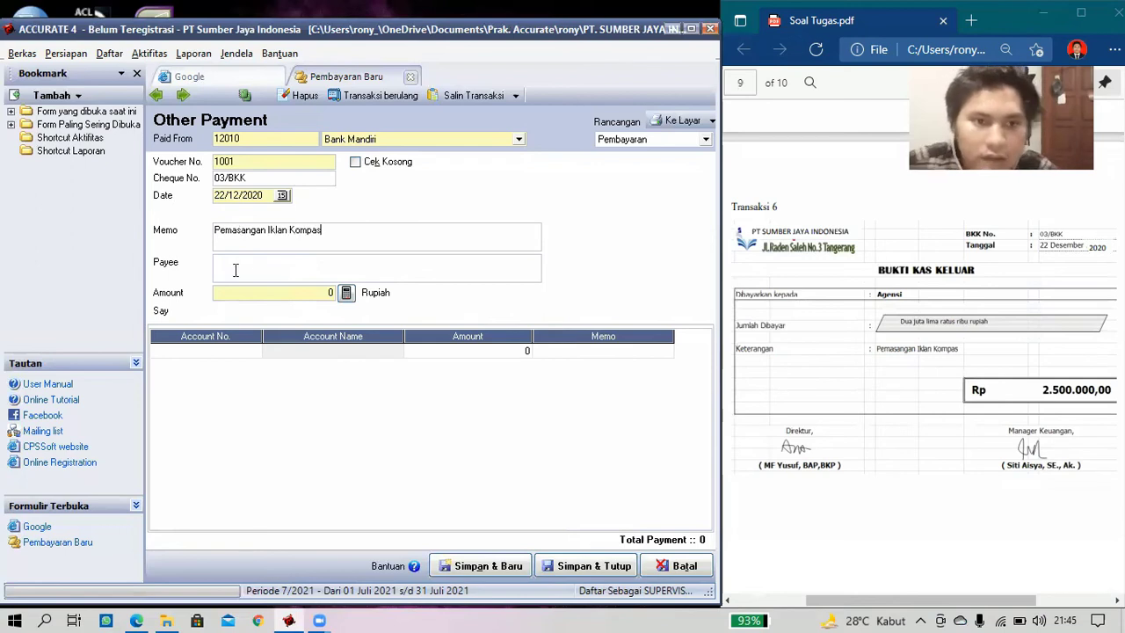
key(Tab)
text(Ag)
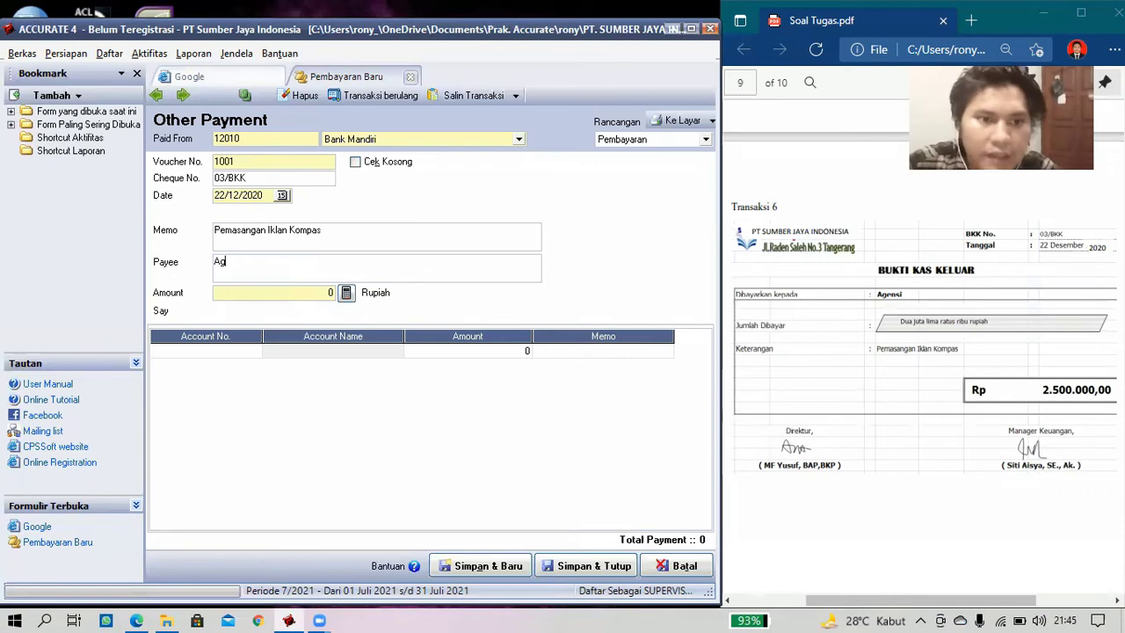
text(ensi)
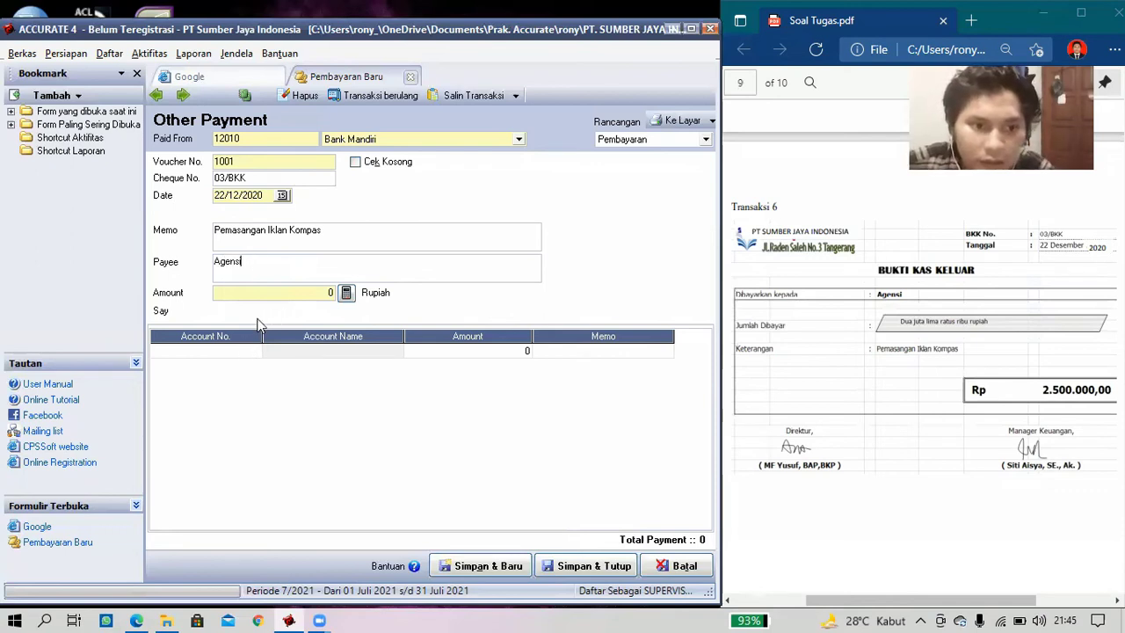
- Choose 61000 Beban Pemasaran as the payment's first account line
click(237, 350)
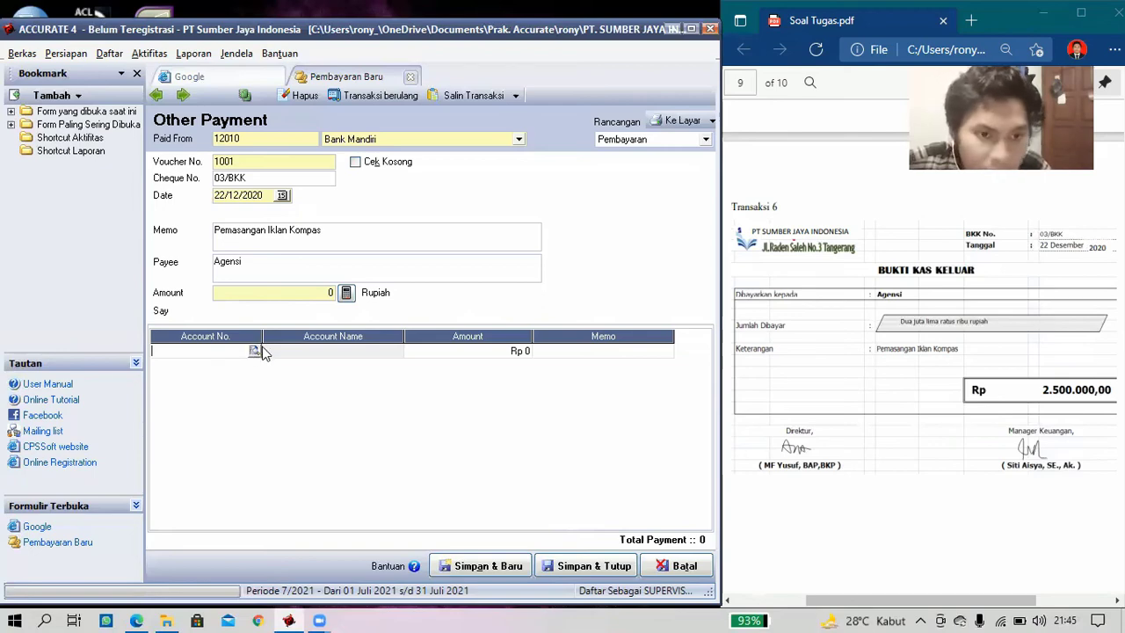
click(253, 351)
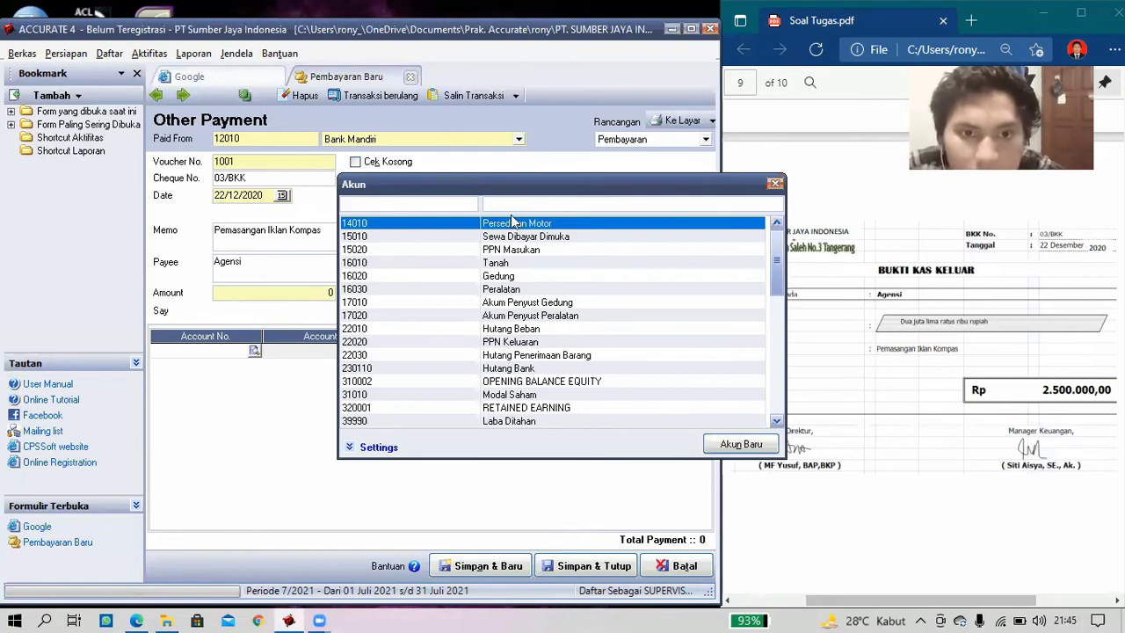
key(Tab)
text(b)
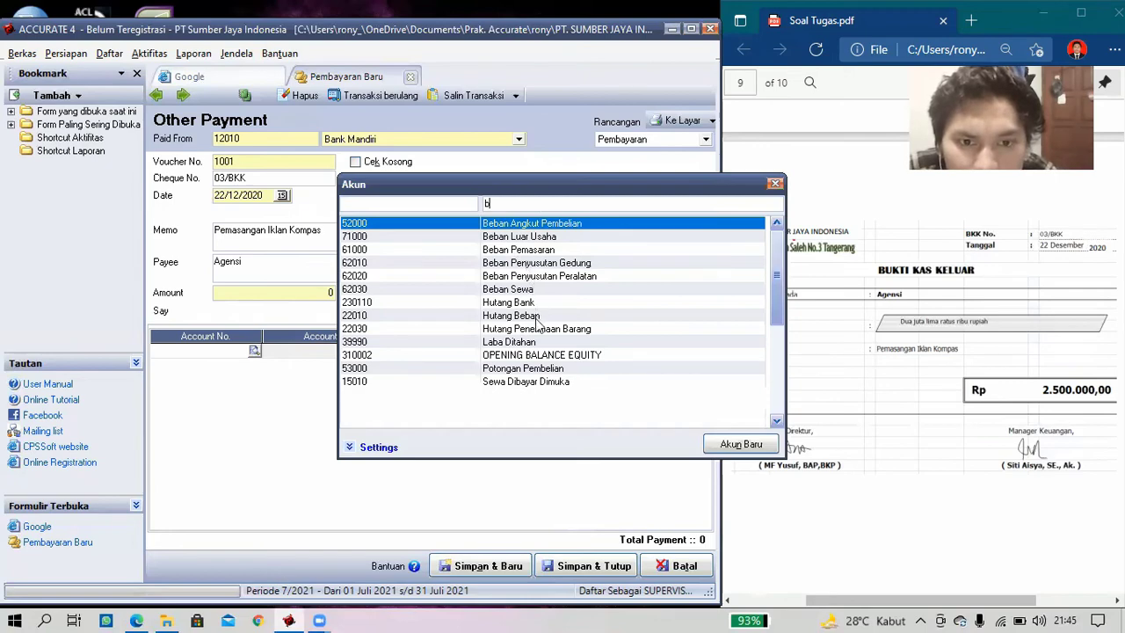
double_click(542, 254)
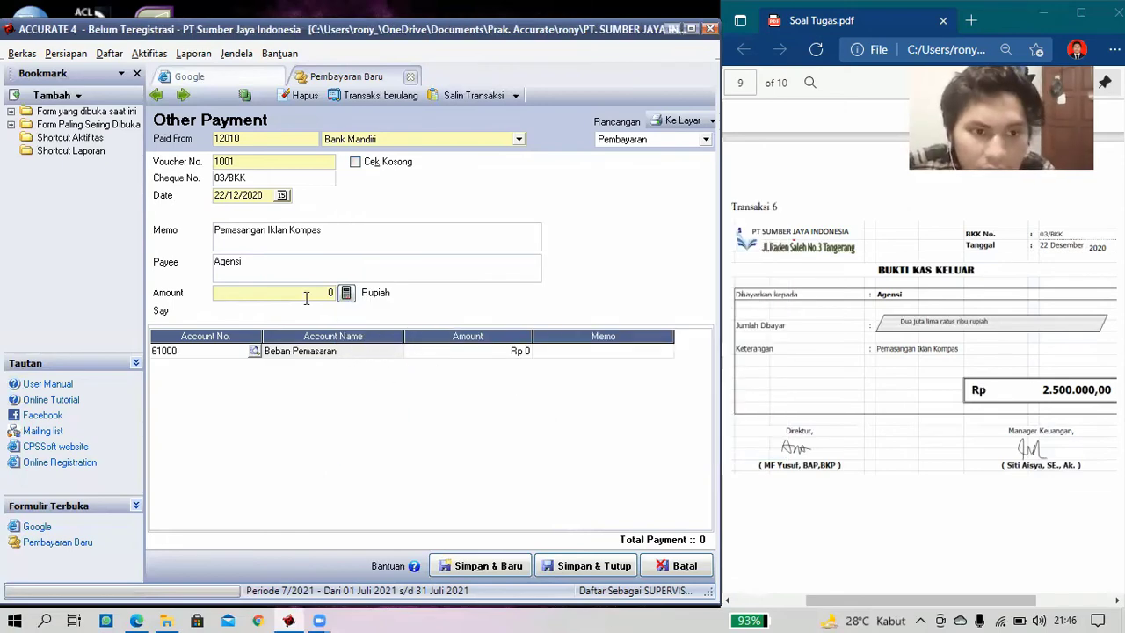
- Set the line amount to 2.500.000, then save and close the payment
click(459, 357)
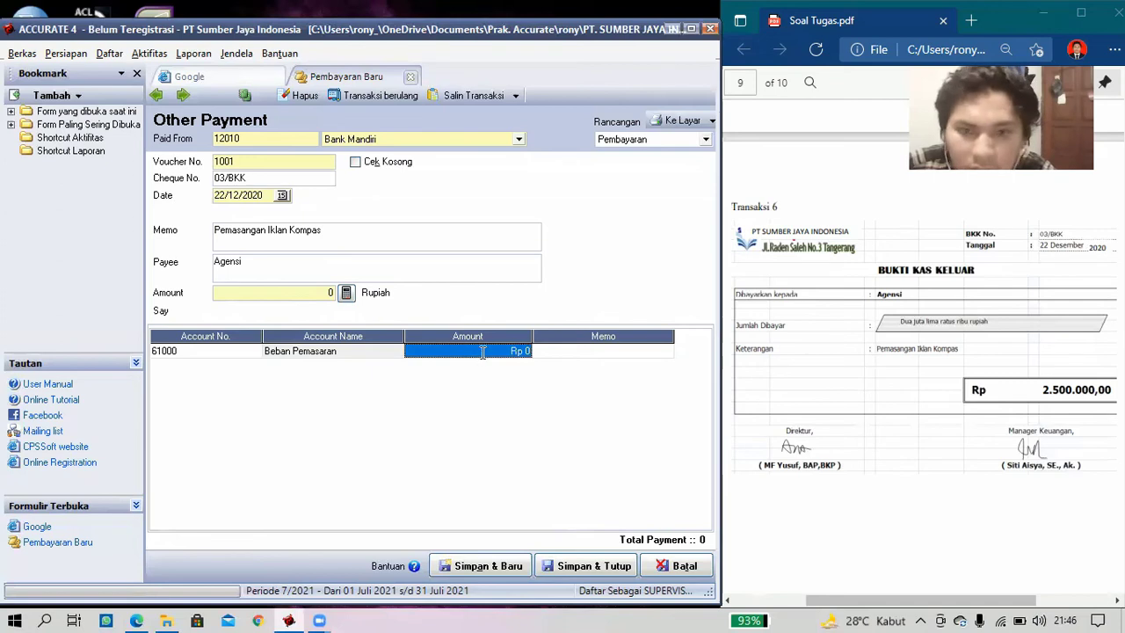
click(484, 348)
drag(398, 343, 394, 341)
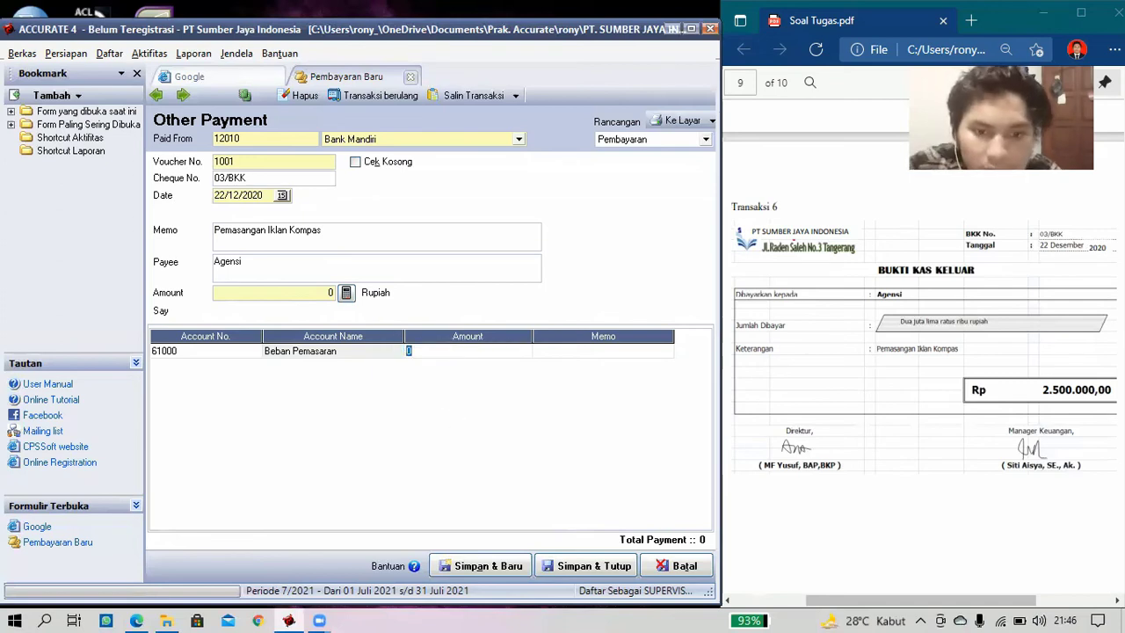
text(2.500.)
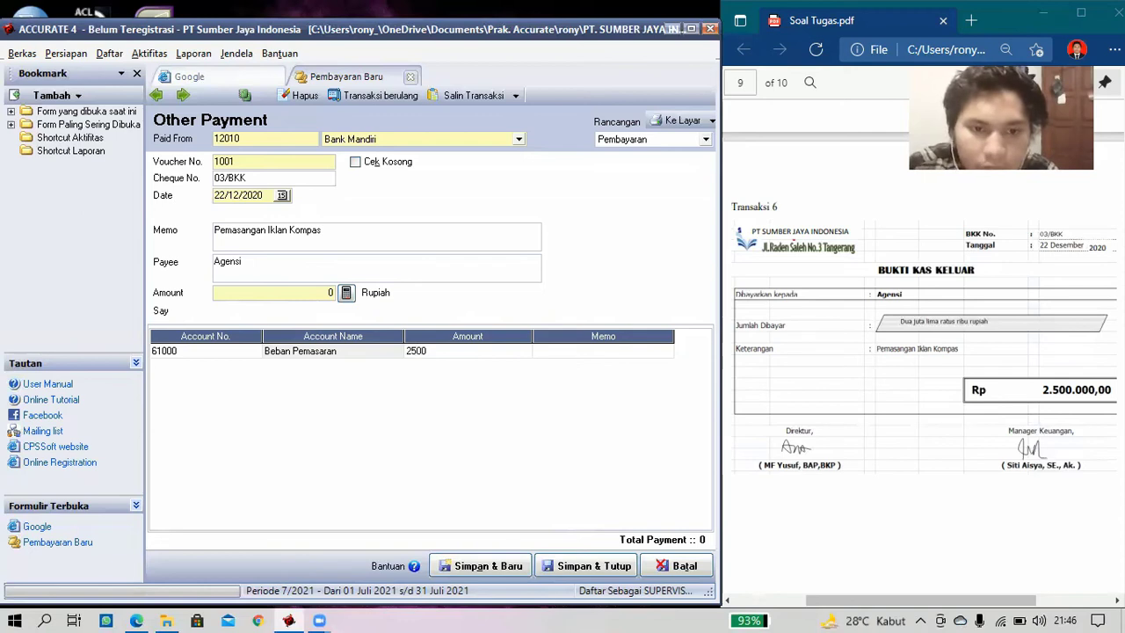
text(000)
key(Tab)
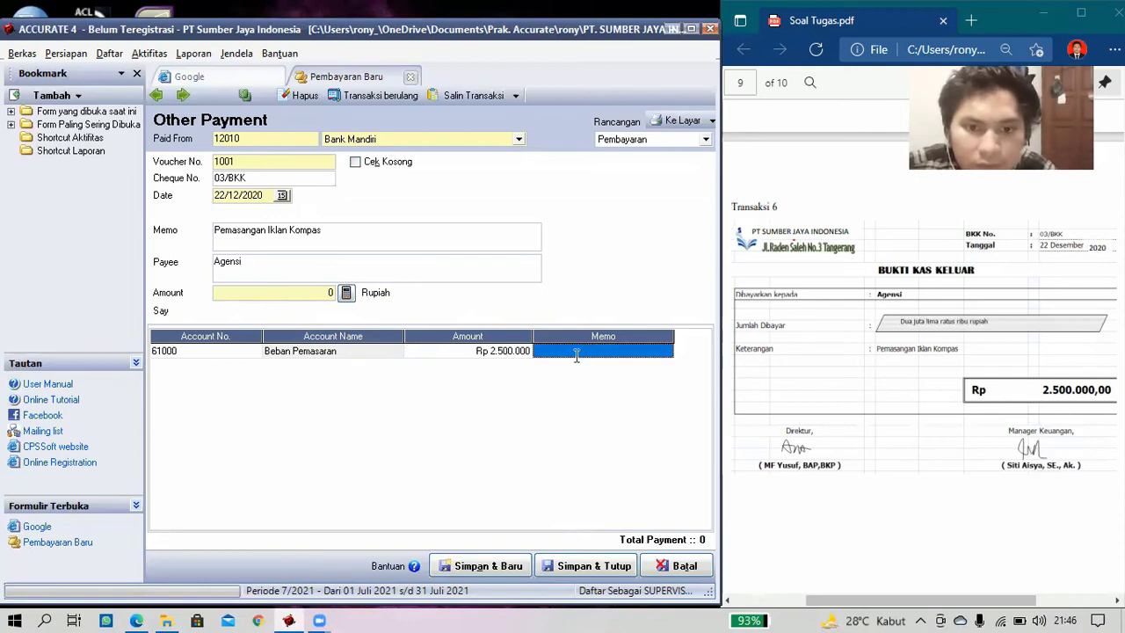
click(345, 297)
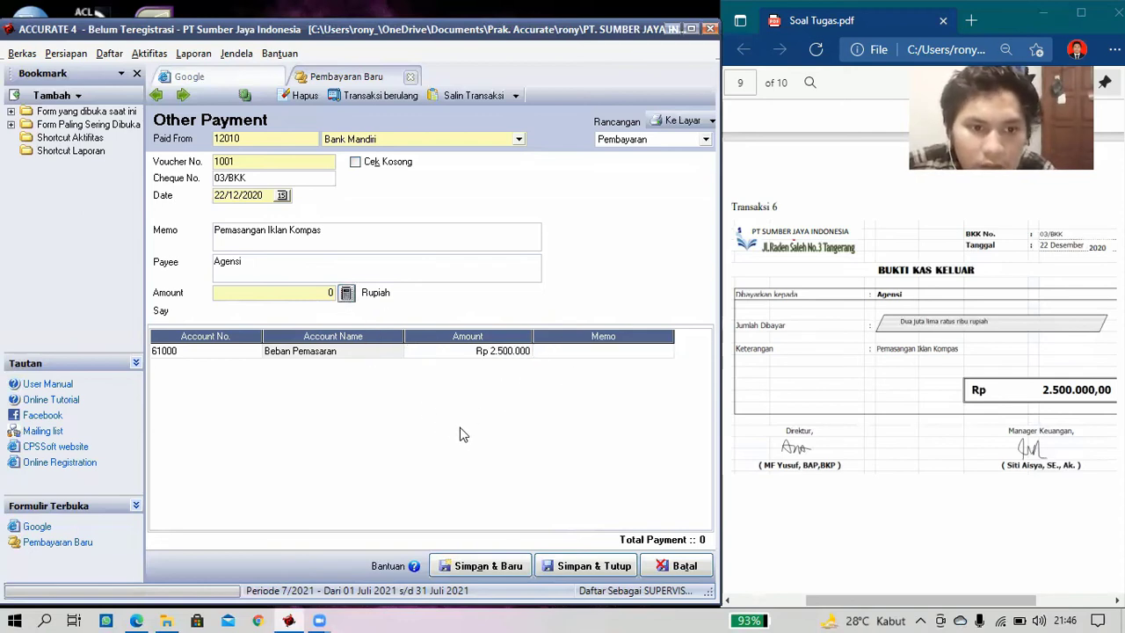
click(463, 434)
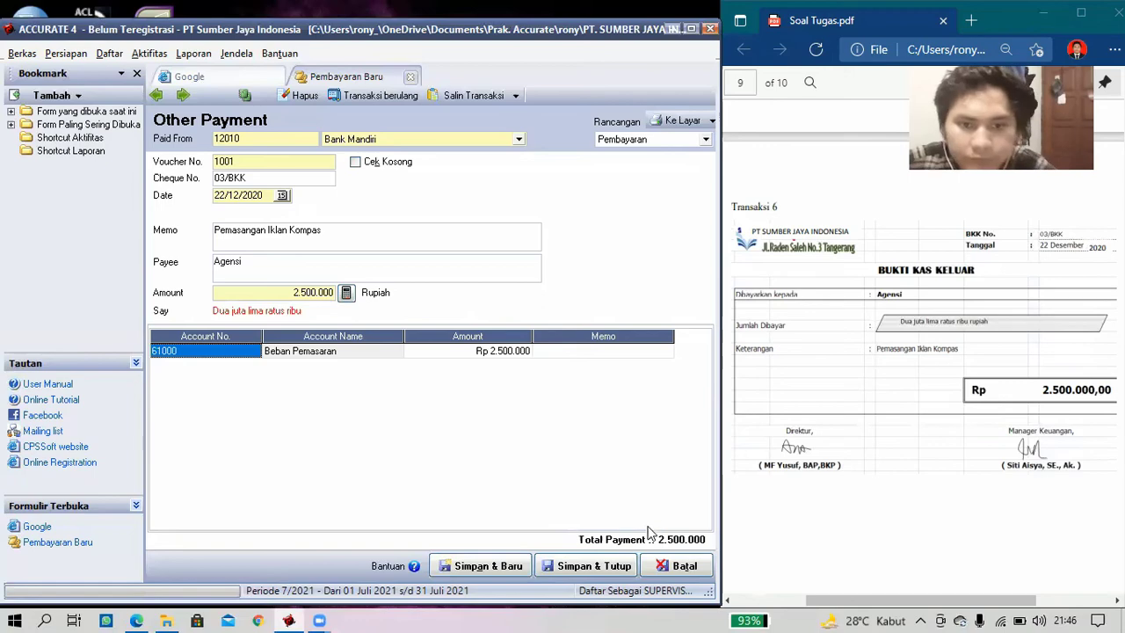
click(594, 567)
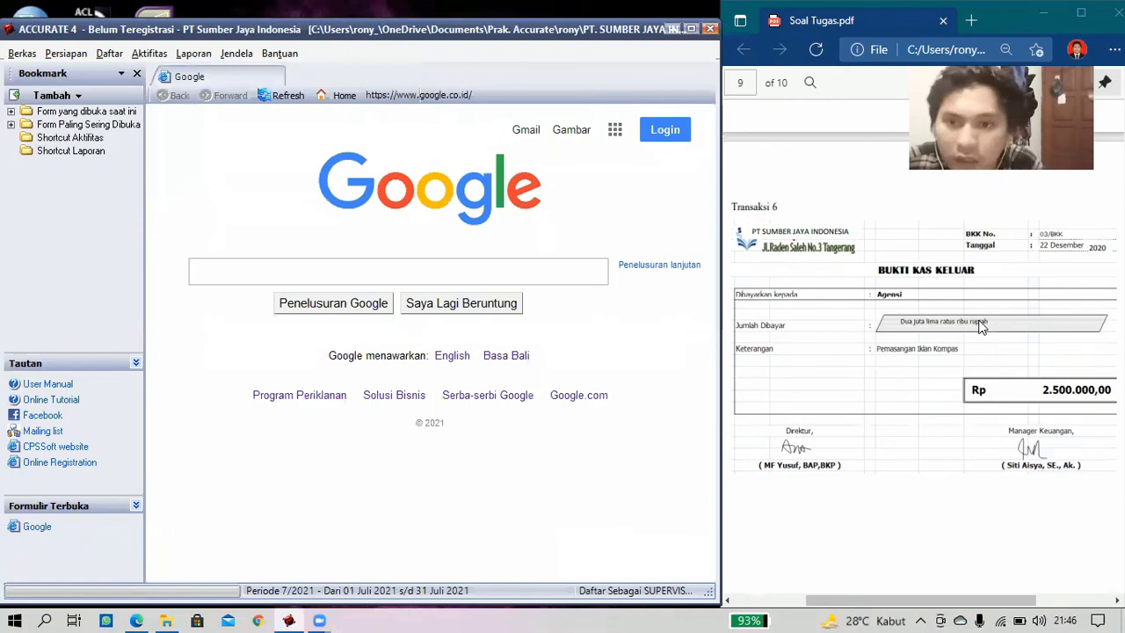
- Scroll the task PDF to the Bukti Memorial page and bring up the Aktifitas menu
scroll(982, 325, down, 1)
scroll(979, 329, down, 8)
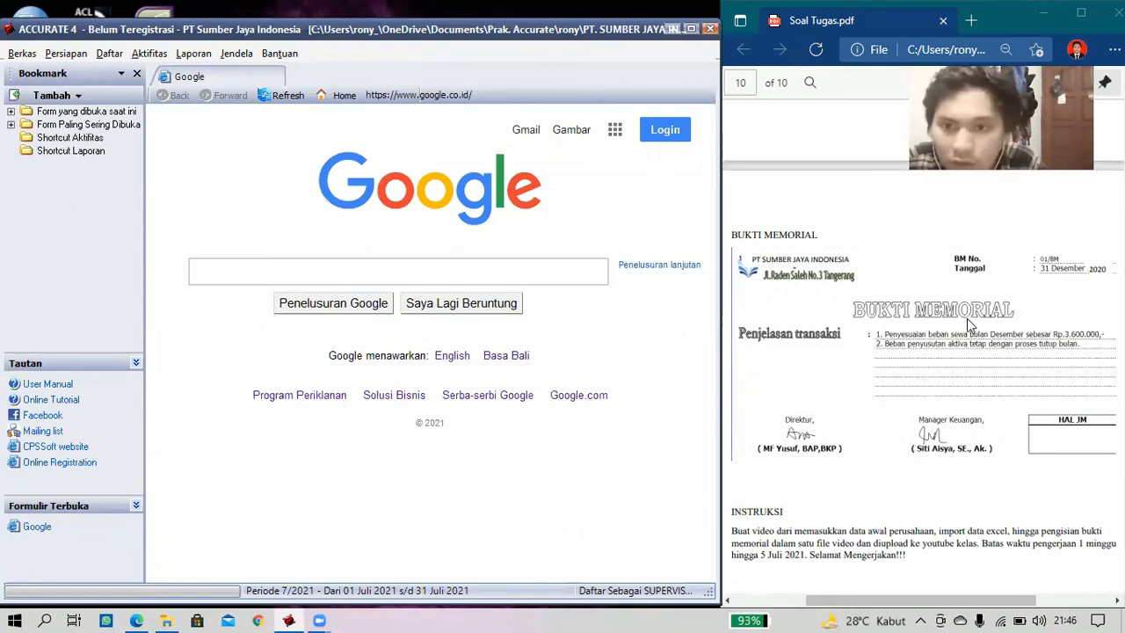
scroll(969, 325, down, 1)
scroll(969, 326, down, 2)
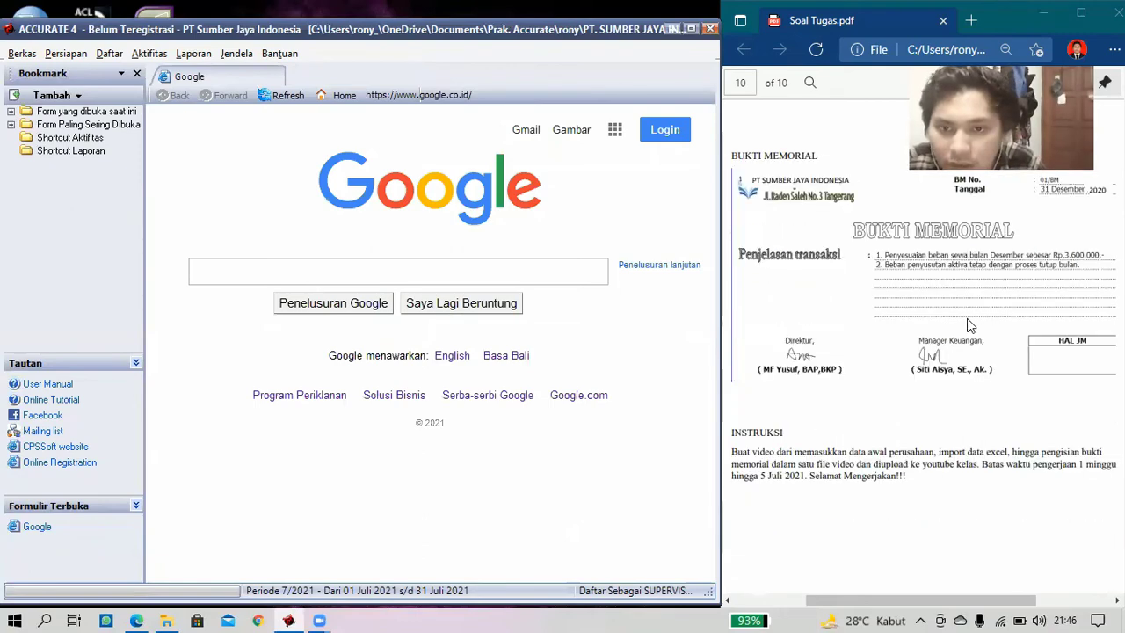
scroll(969, 326, up, 2)
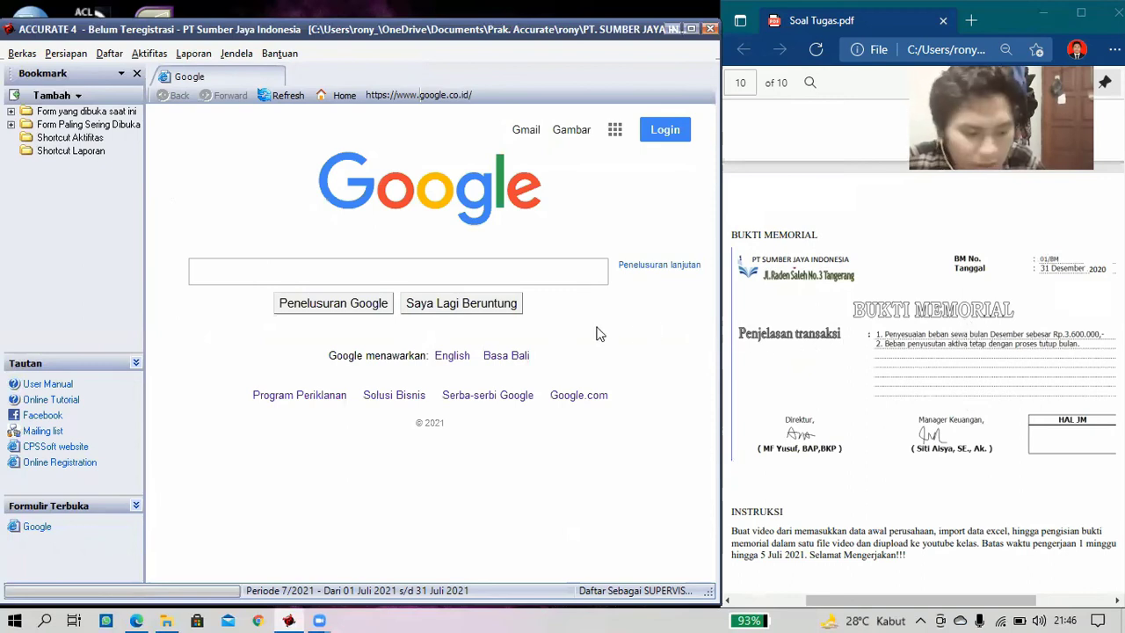
click(146, 53)
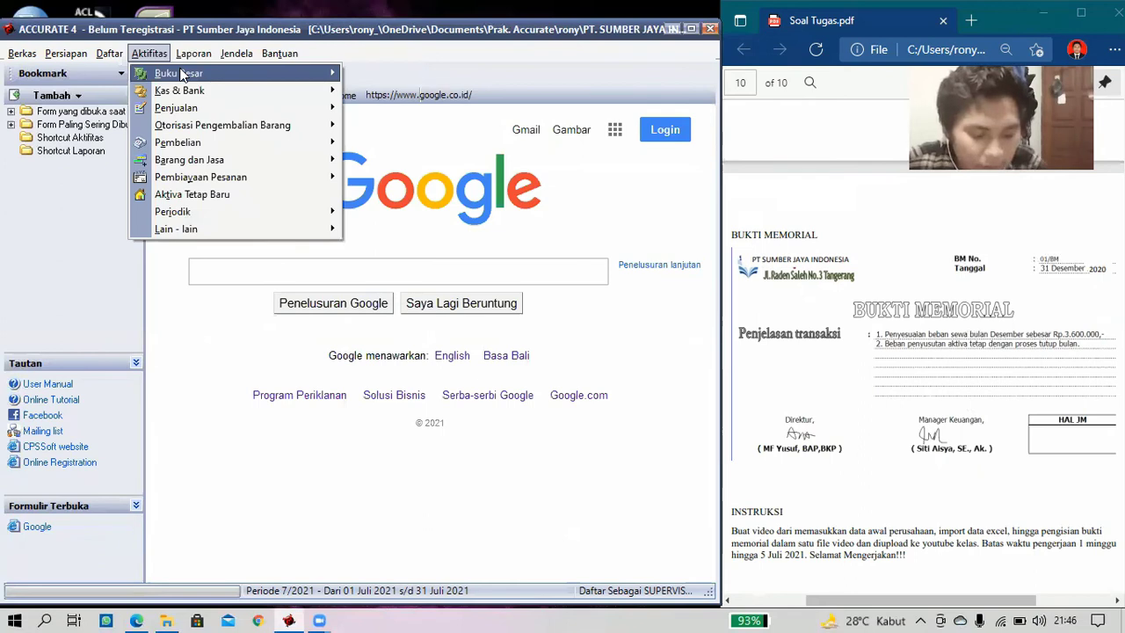
- Create Bukti Jurnal Umum 01/BM dated 31/12/2020 with description 'Penyesuaian'
mouse_move(181, 76)
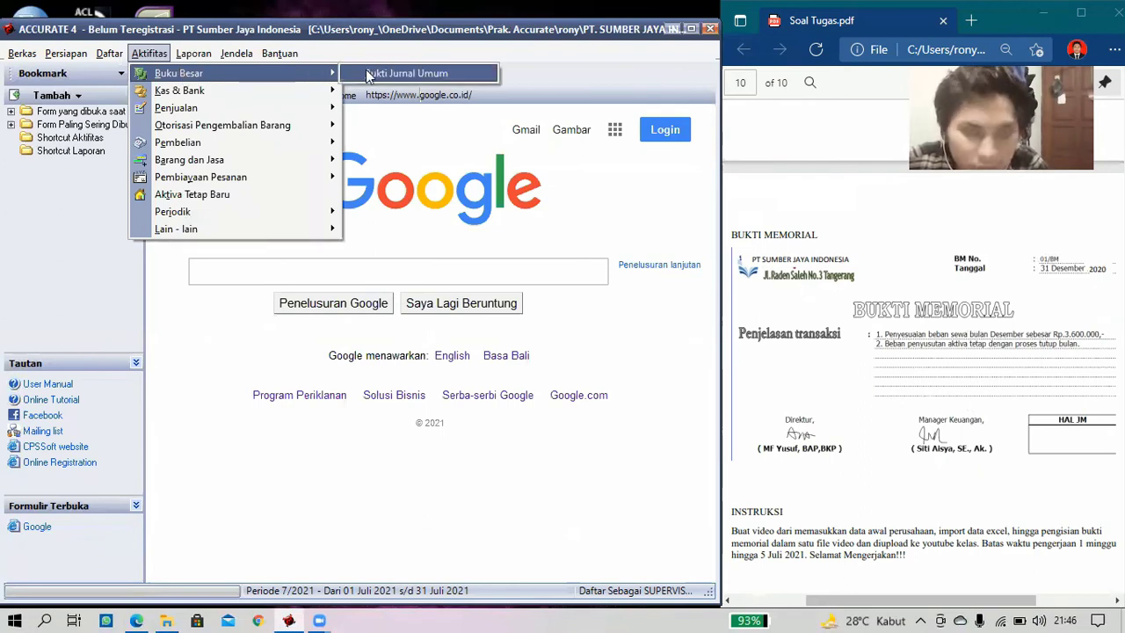
click(367, 73)
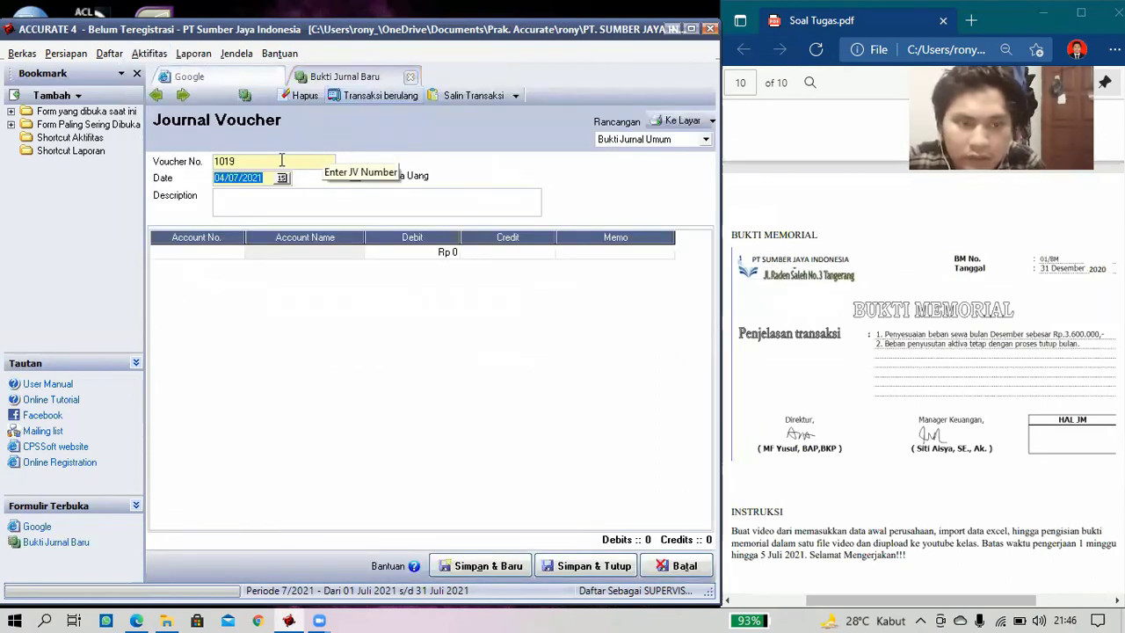
click(281, 160)
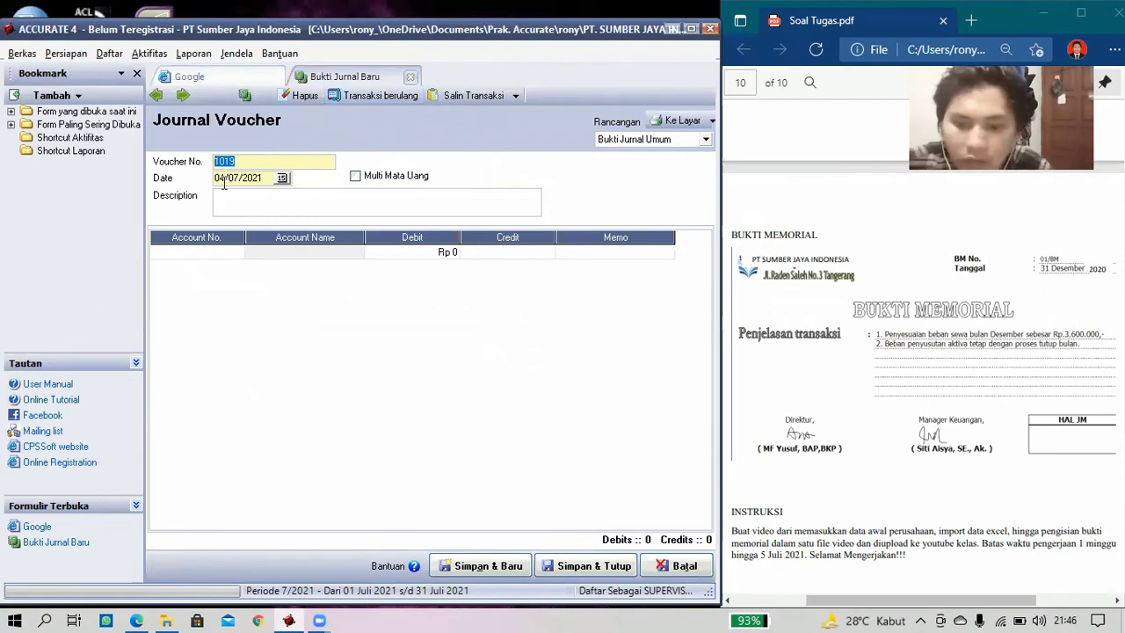
text(0)
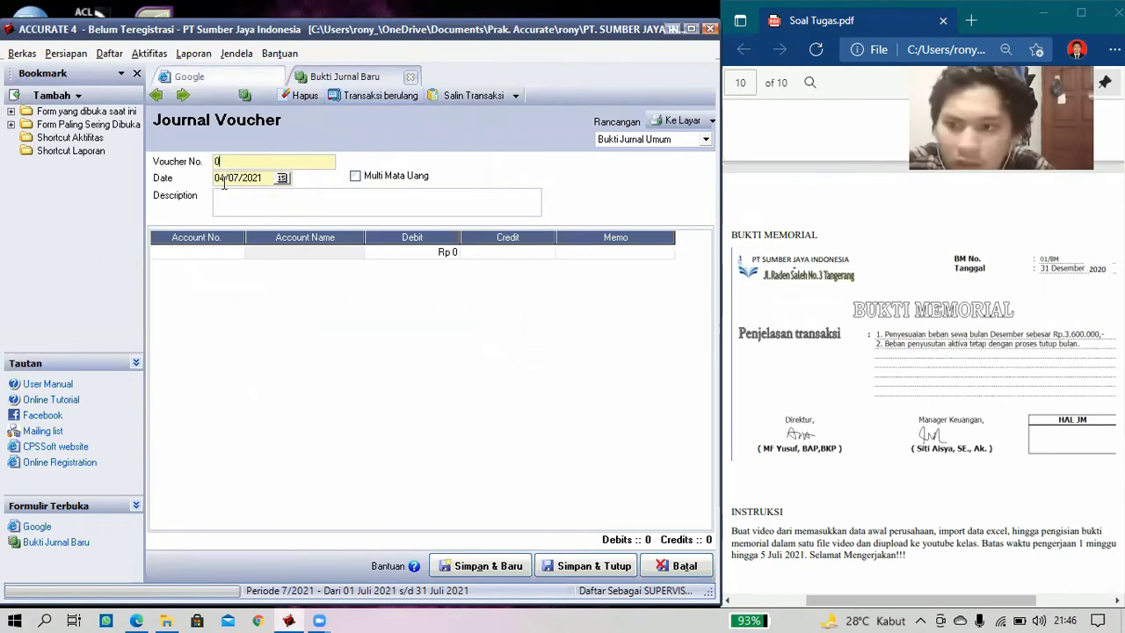
text(1)
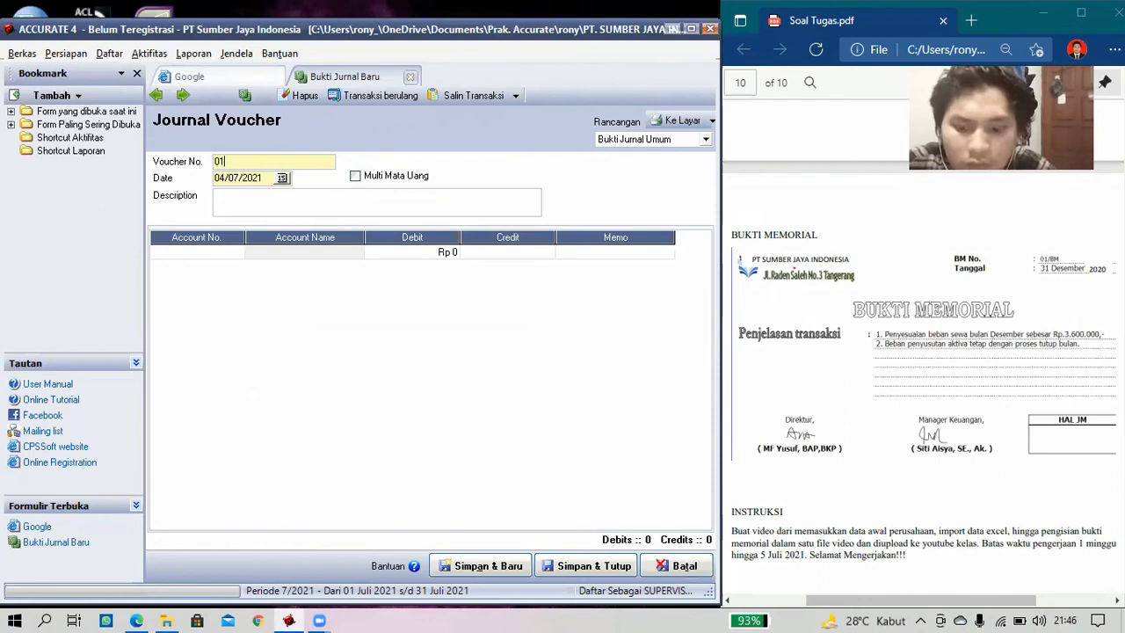
text(/BM)
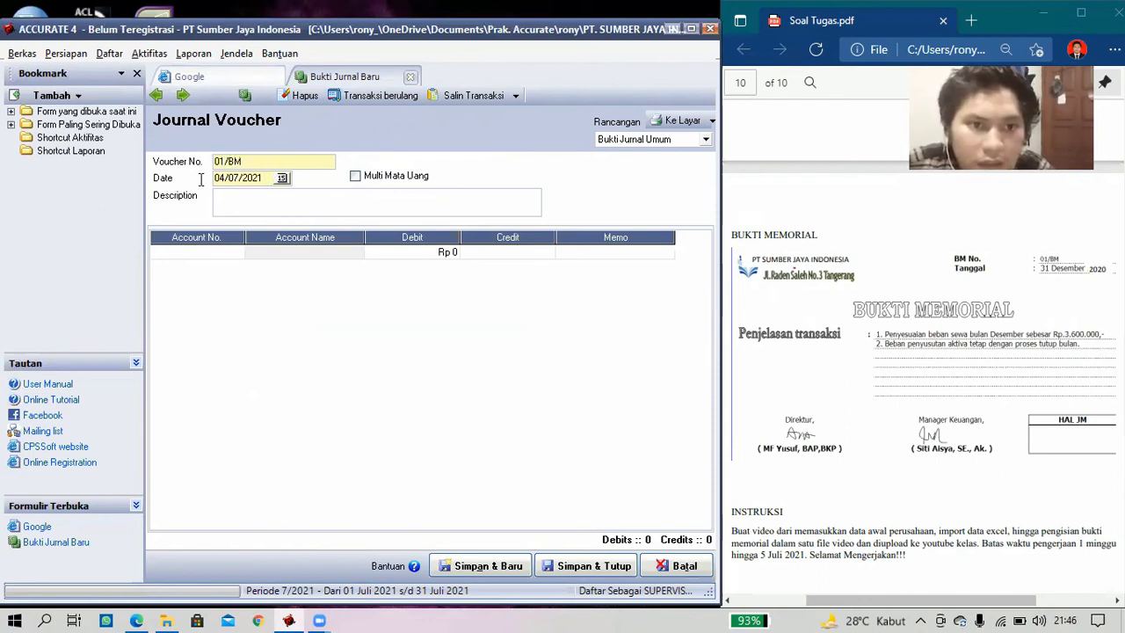
key(Tab)
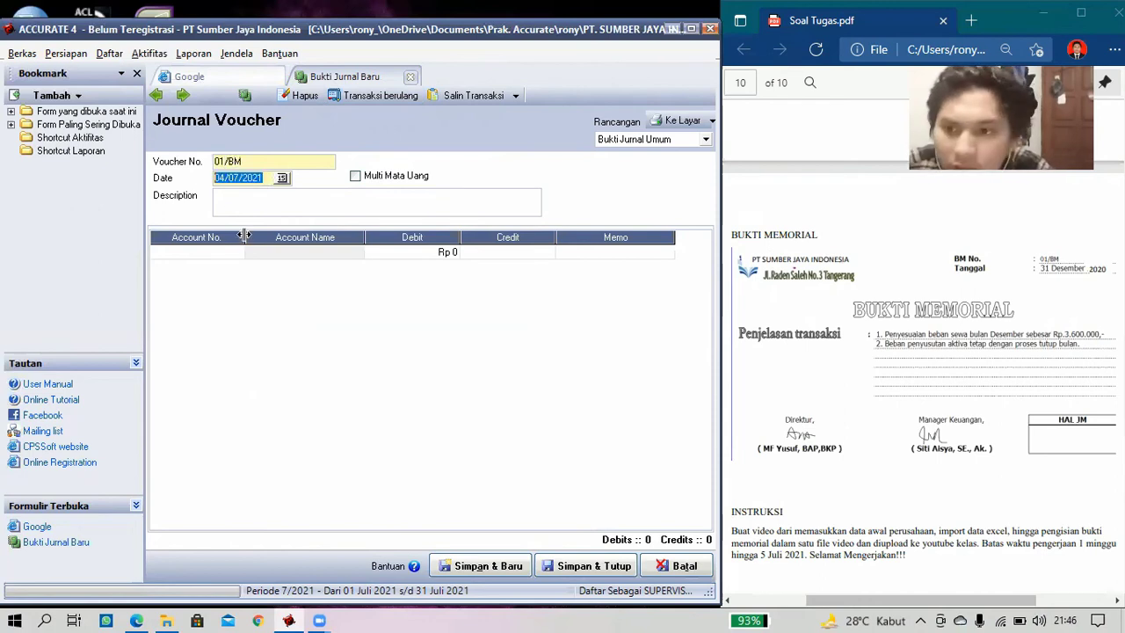
text(2/ /)
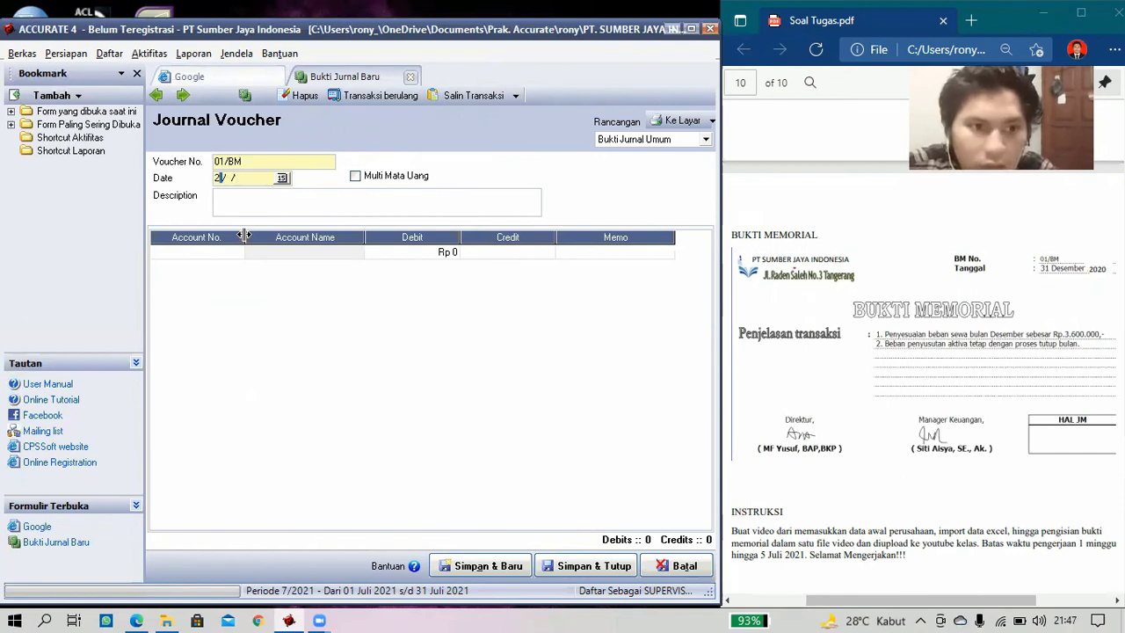
text(1/12)
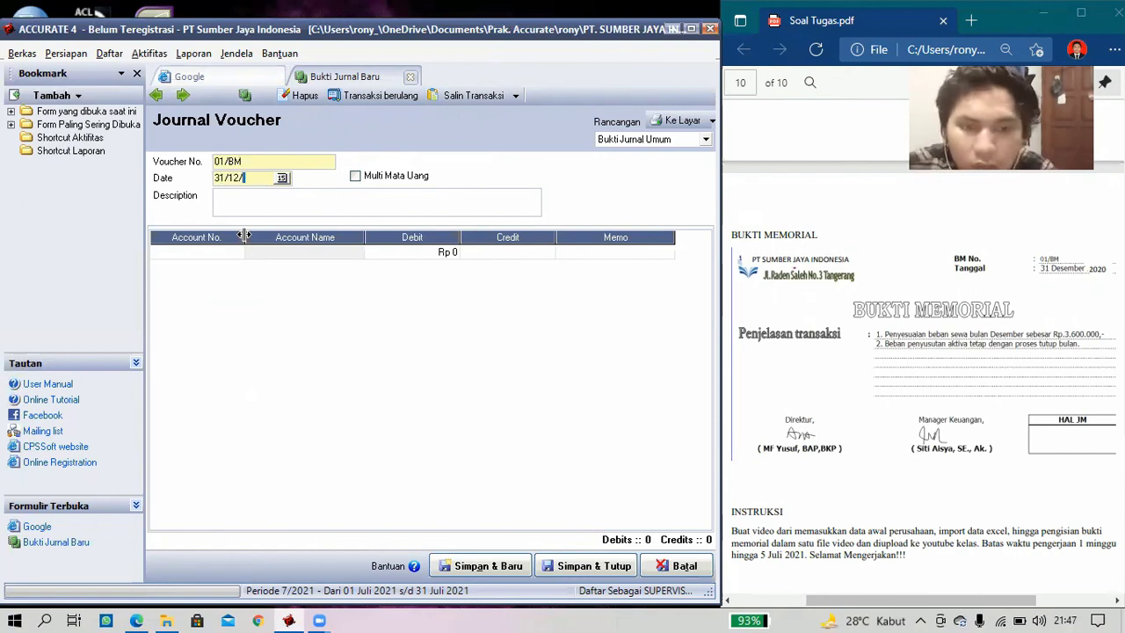
text(2020)
click(253, 203)
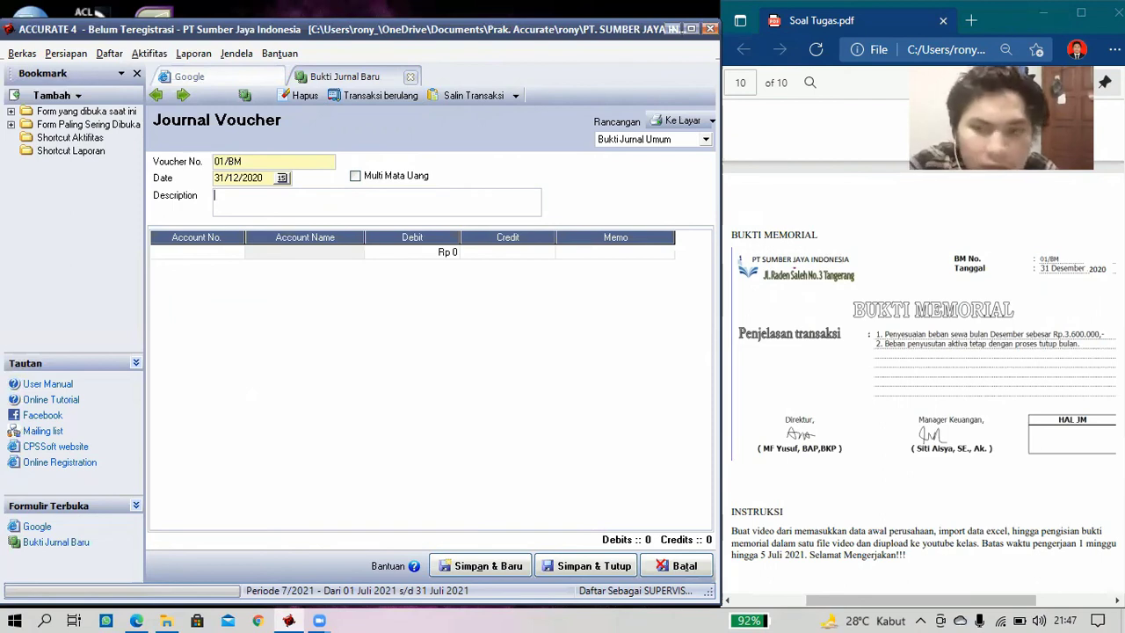
text(Pe)
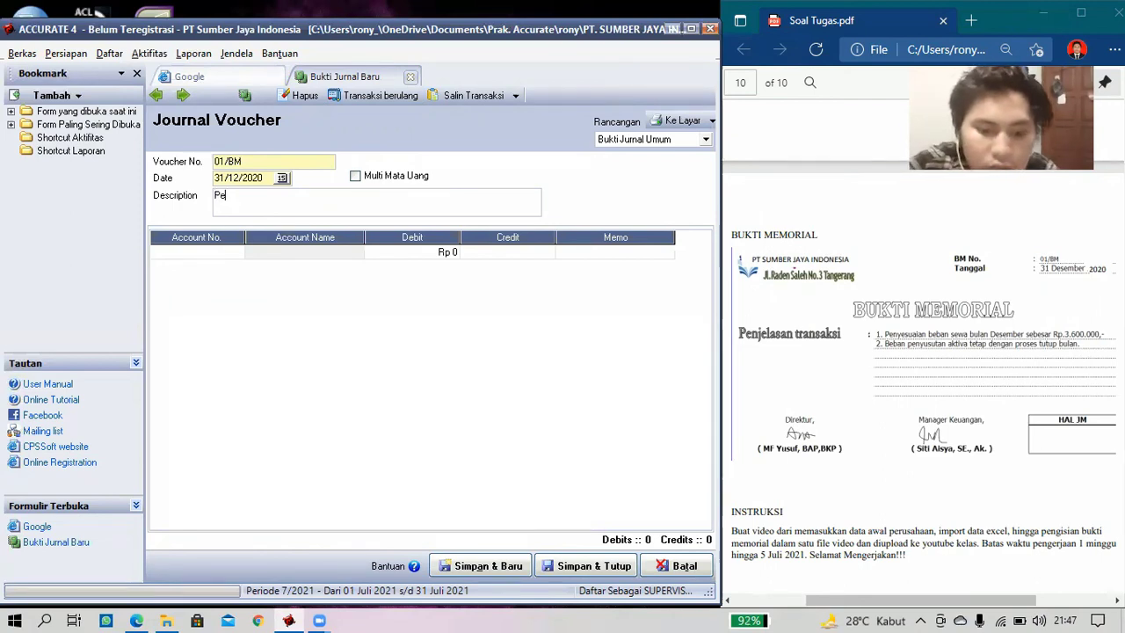
text(nyesuaian)
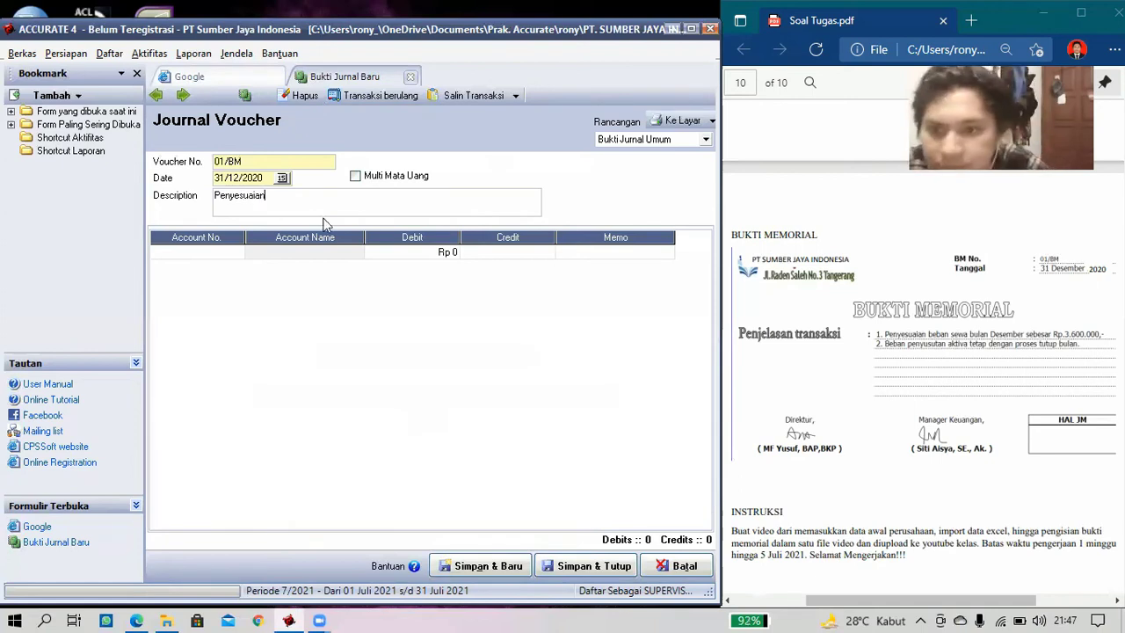
- Put 62030 Beban Sewa on the first voucher line and select its 0 debit
click(237, 254)
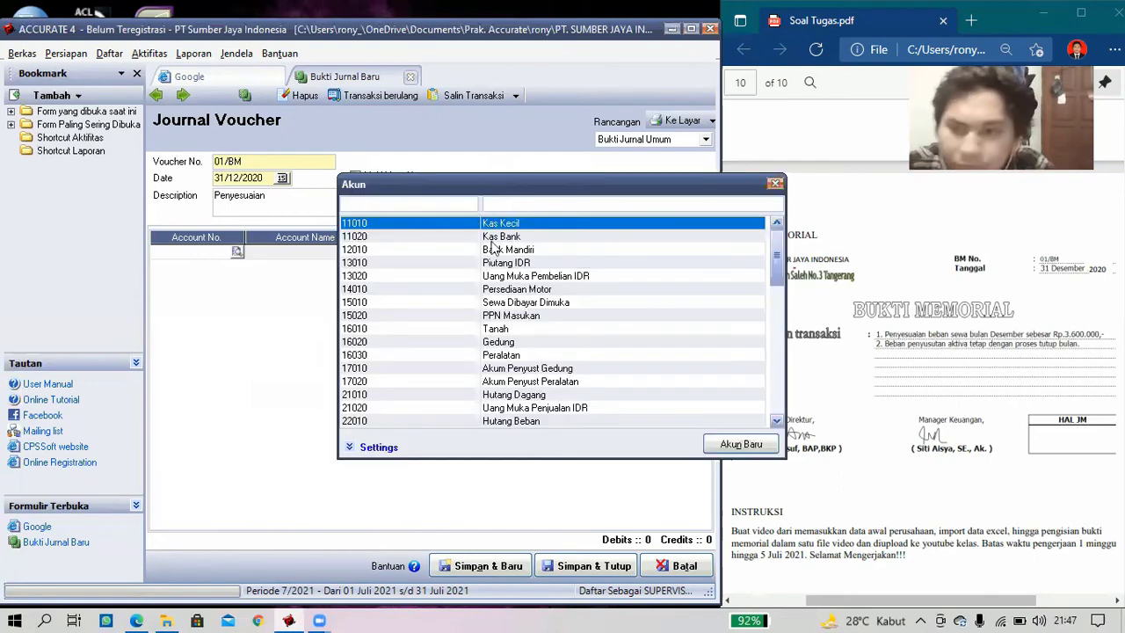
text(b)
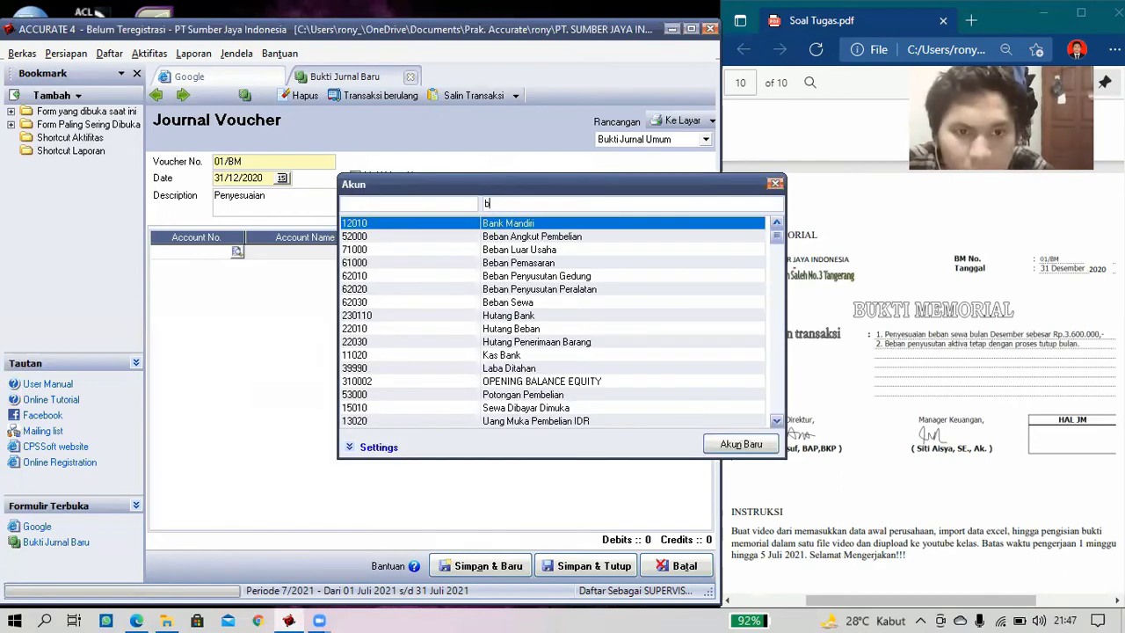
double_click(533, 304)
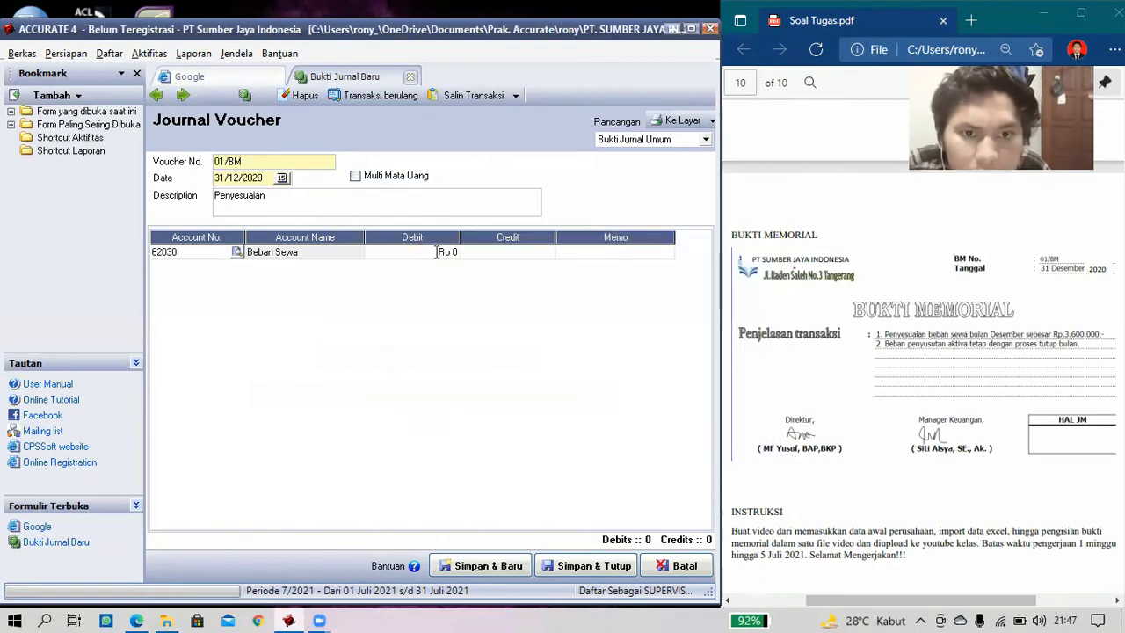
click(437, 252)
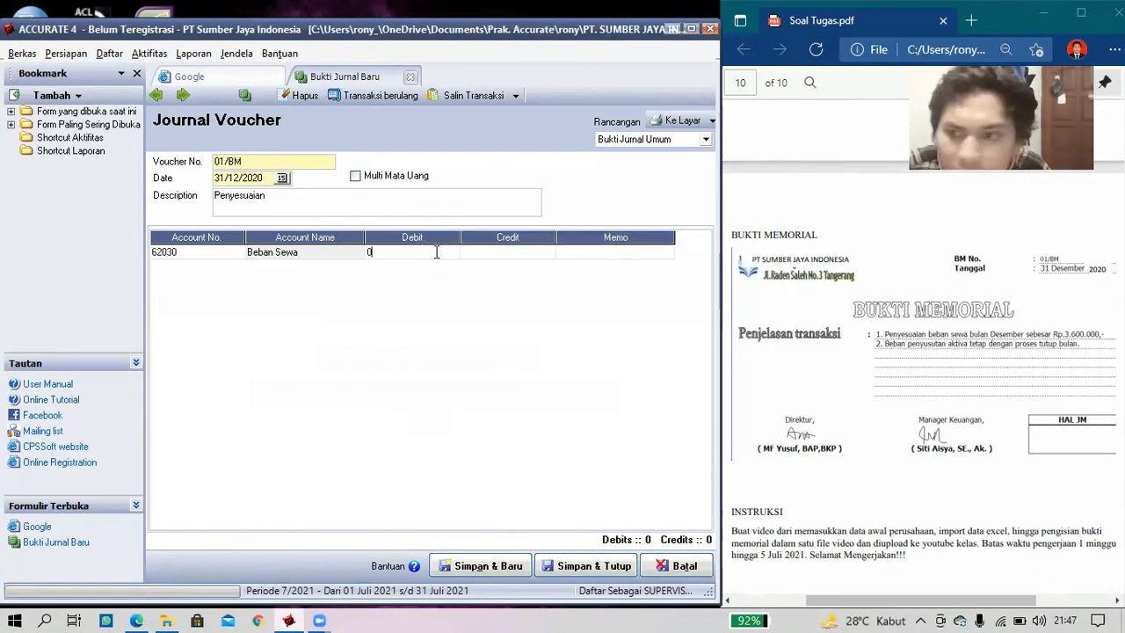
double_click(369, 252)
- Debit Beban Sewa 3.600.000, credit 15010 Sewa Dibayar Dimuka, then save and close
text(3)
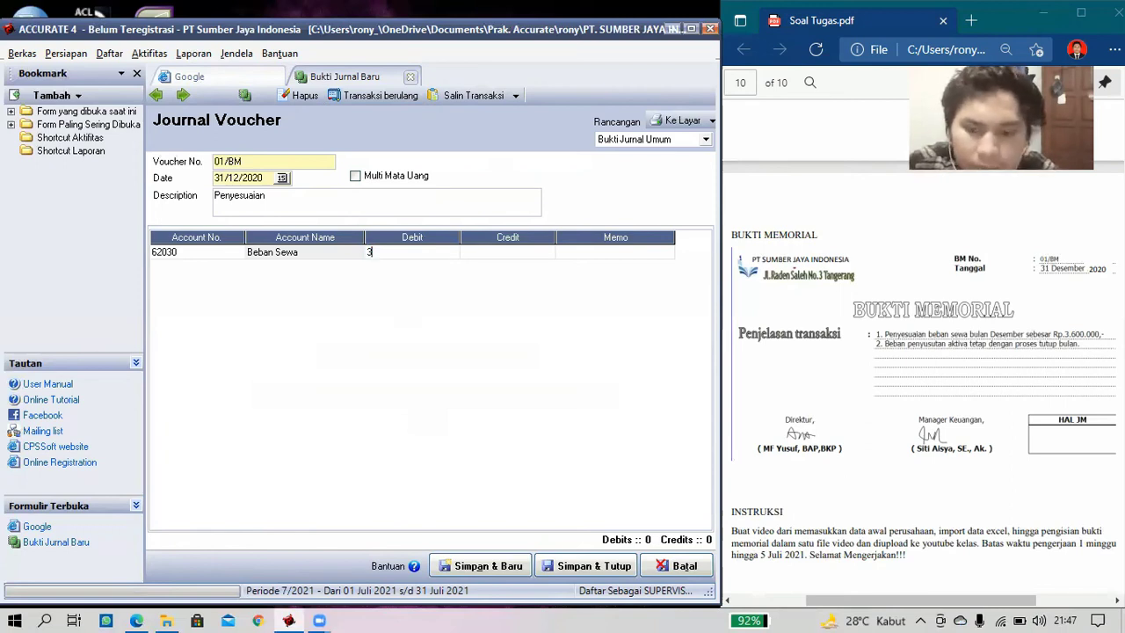
text(600000)
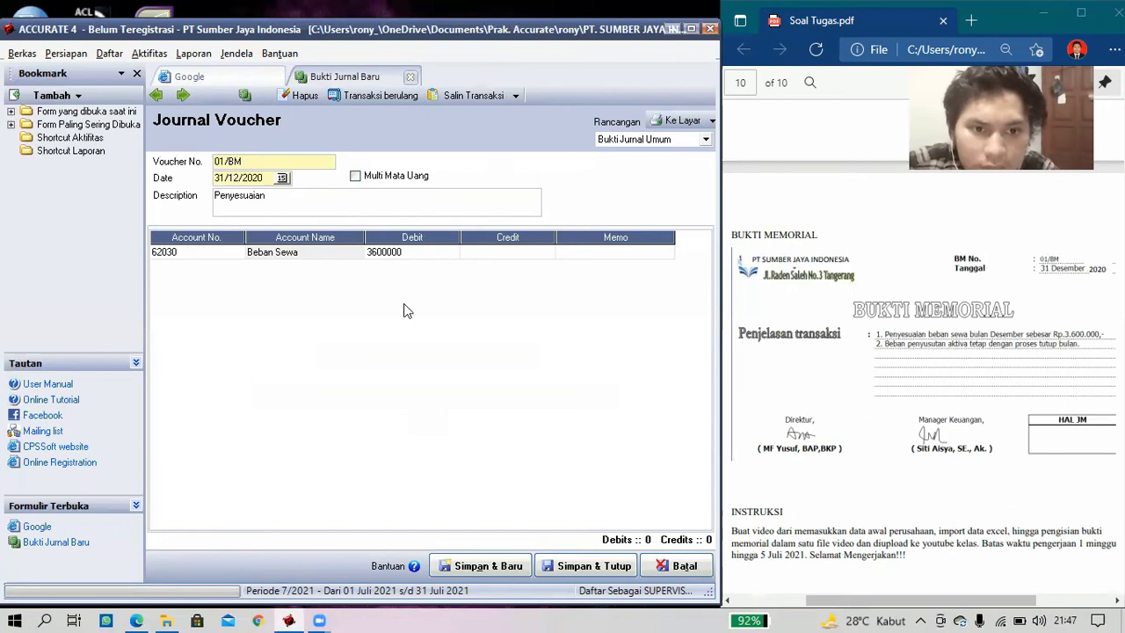
key(Tab)
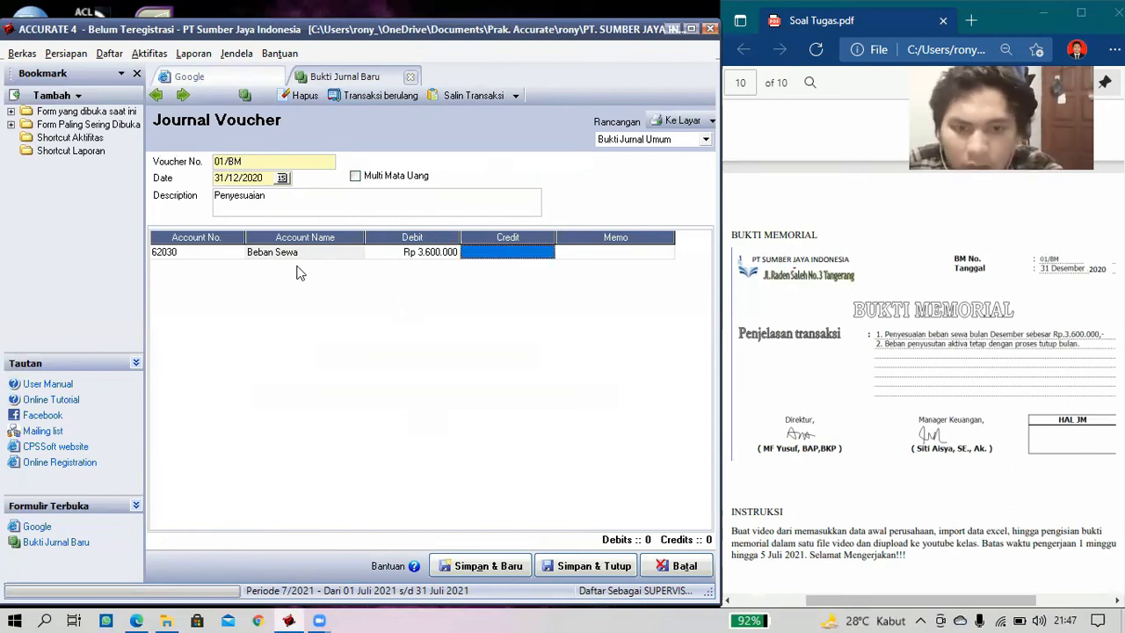
click(232, 268)
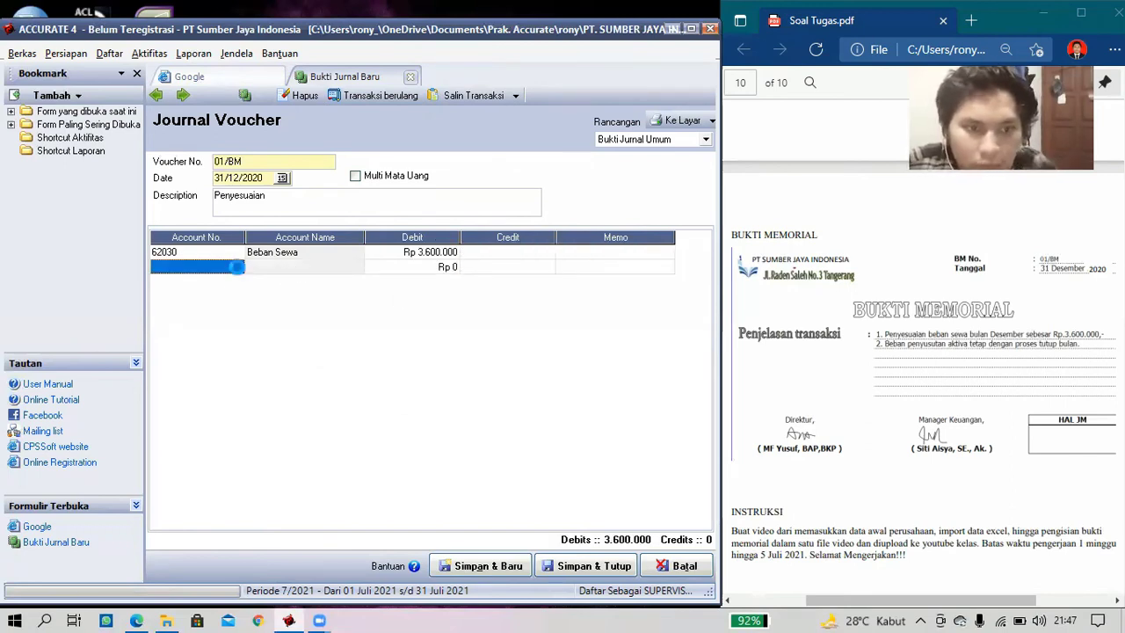
click(237, 267)
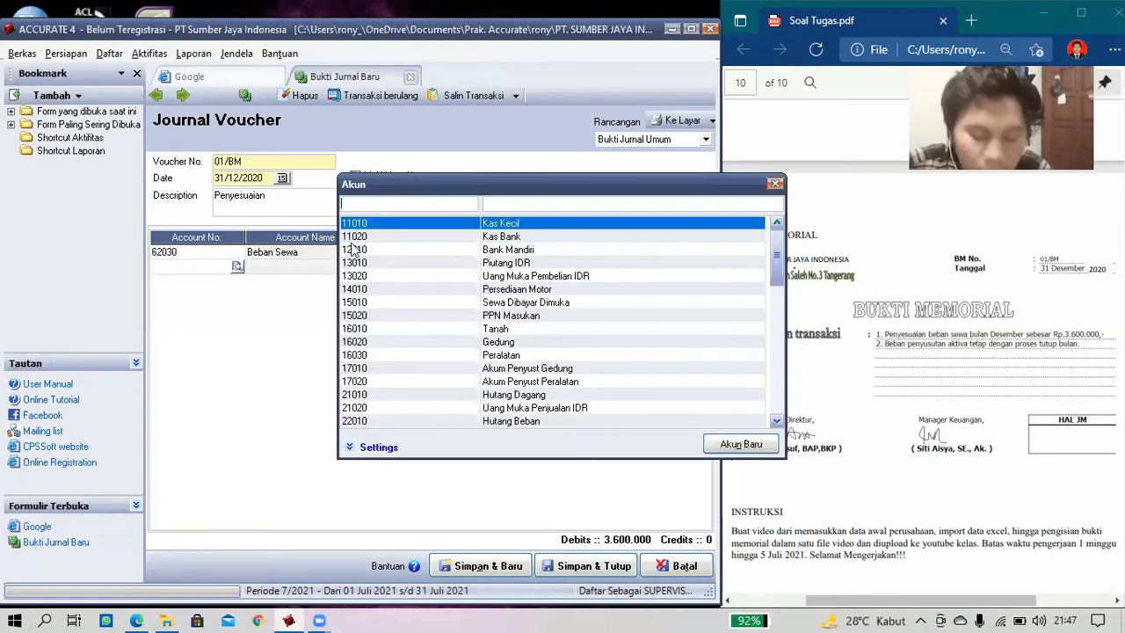
click(500, 205)
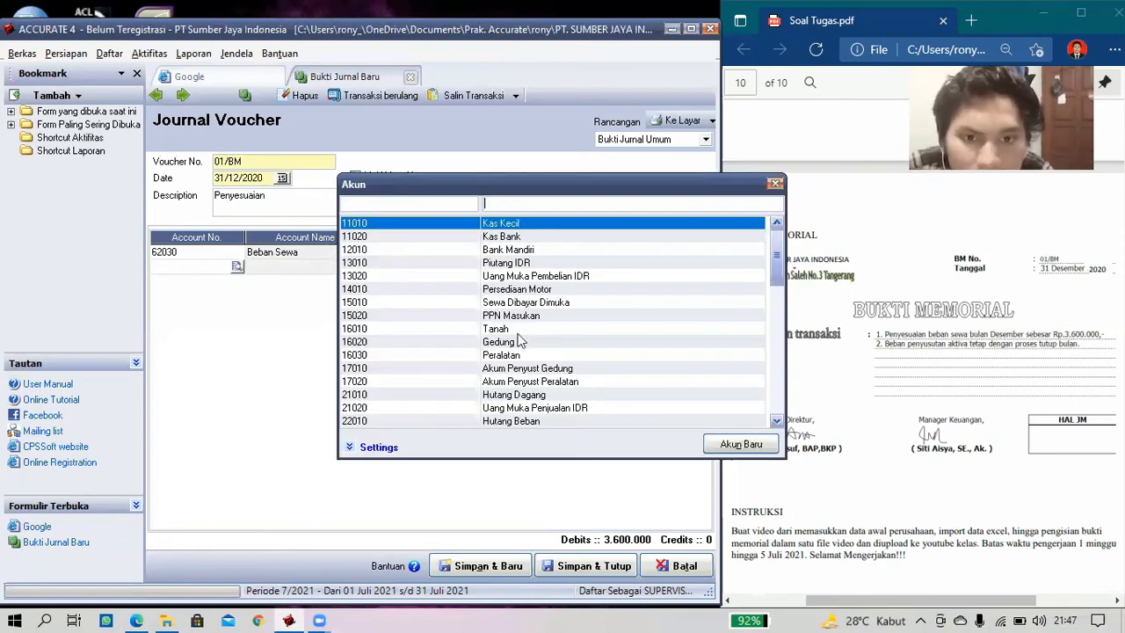
text(s)
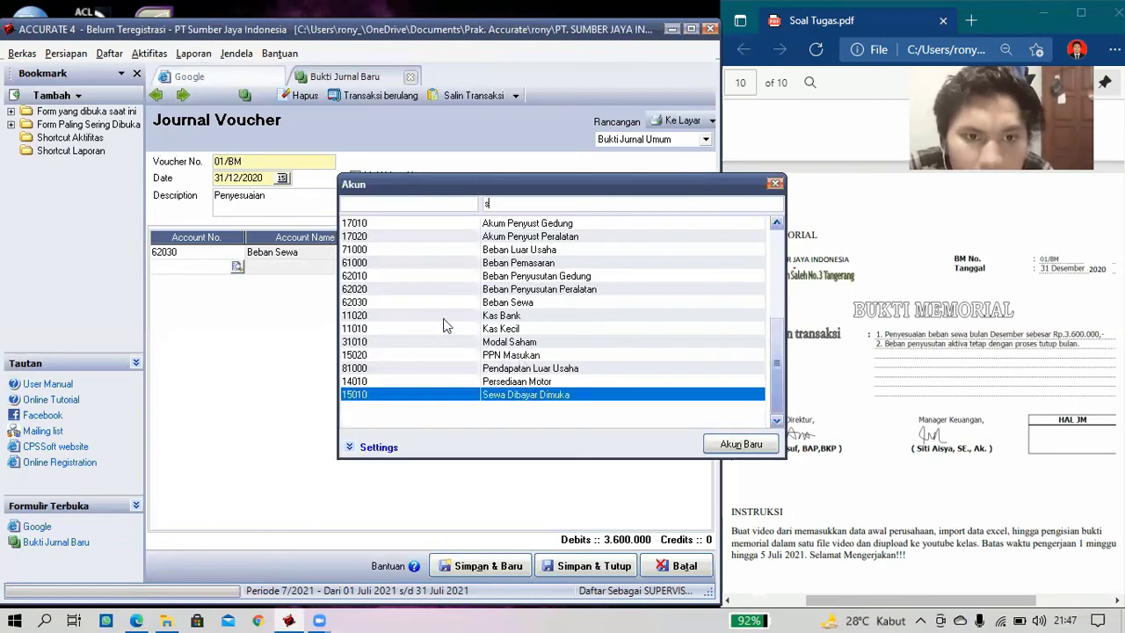
key(Return)
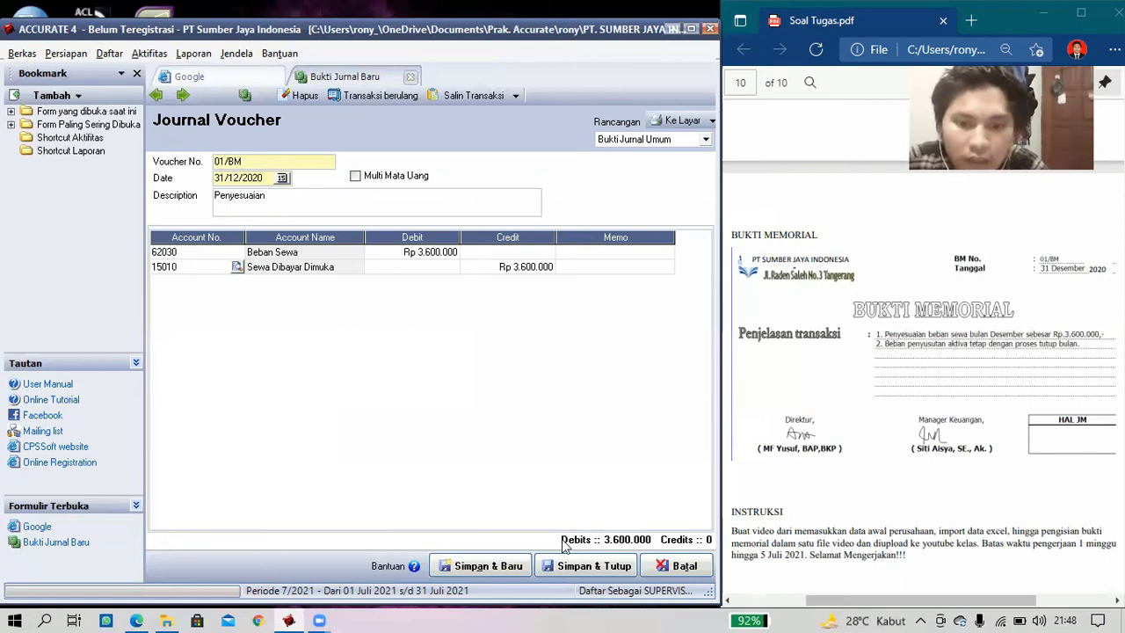
click(591, 568)
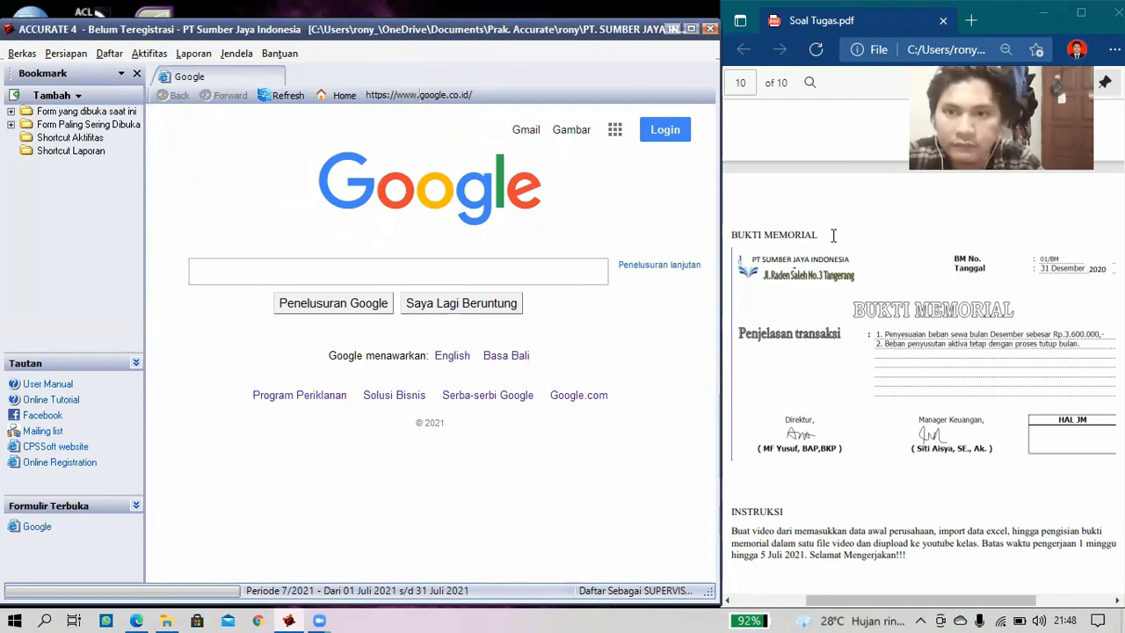
- Maximize ACCURATE and select Laba/Rugi (Standar) in the Laporan > Daftar Laporan list
click(691, 29)
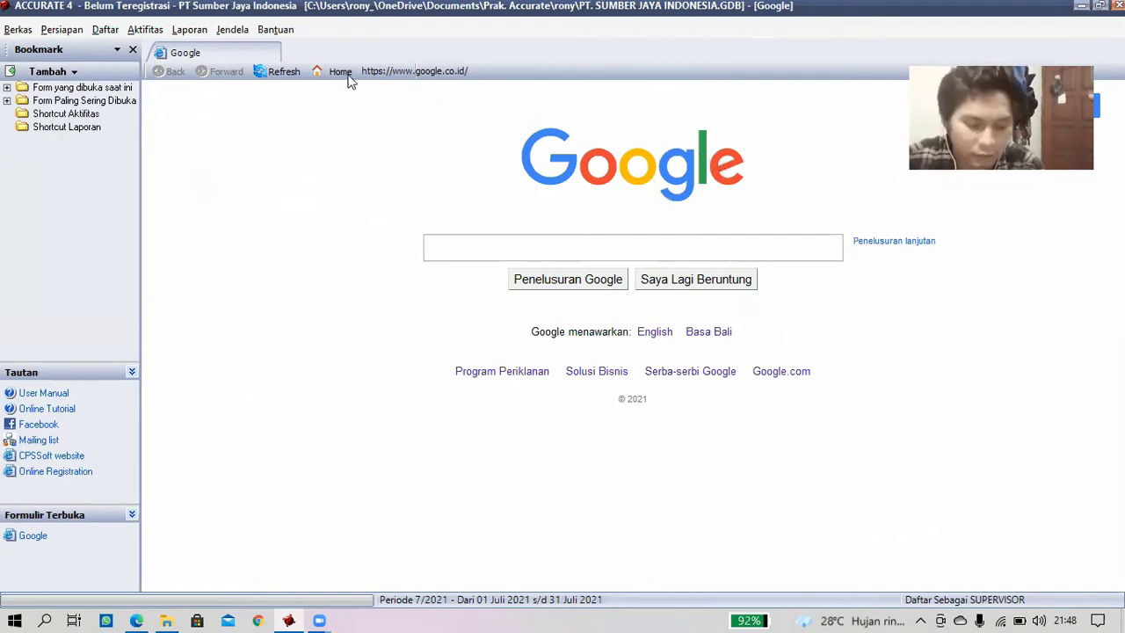
click(203, 31)
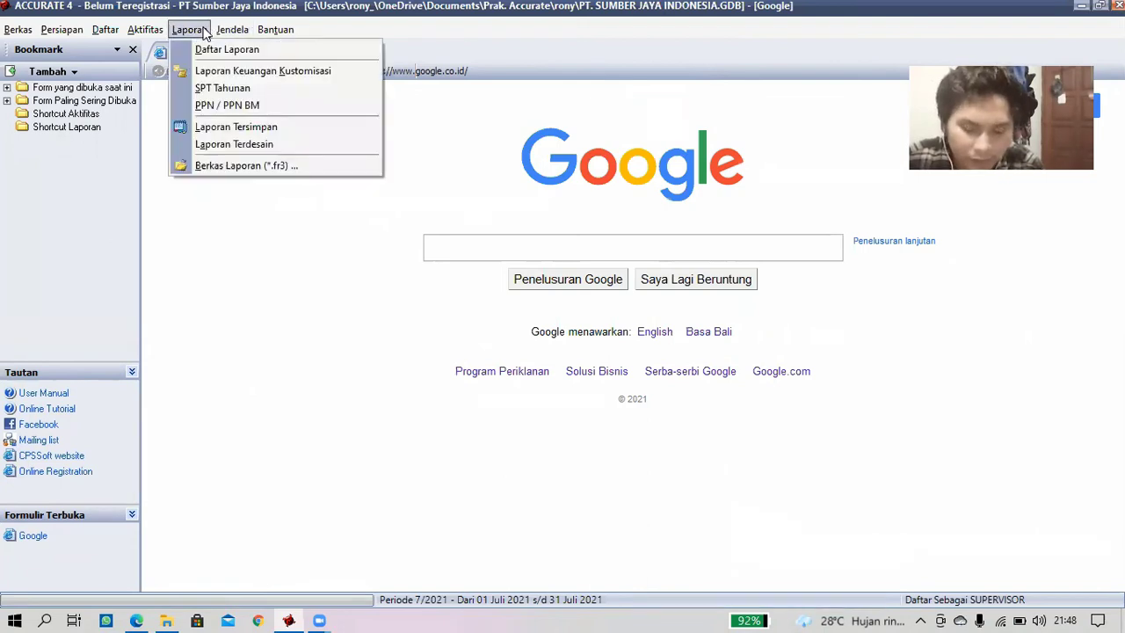
click(204, 50)
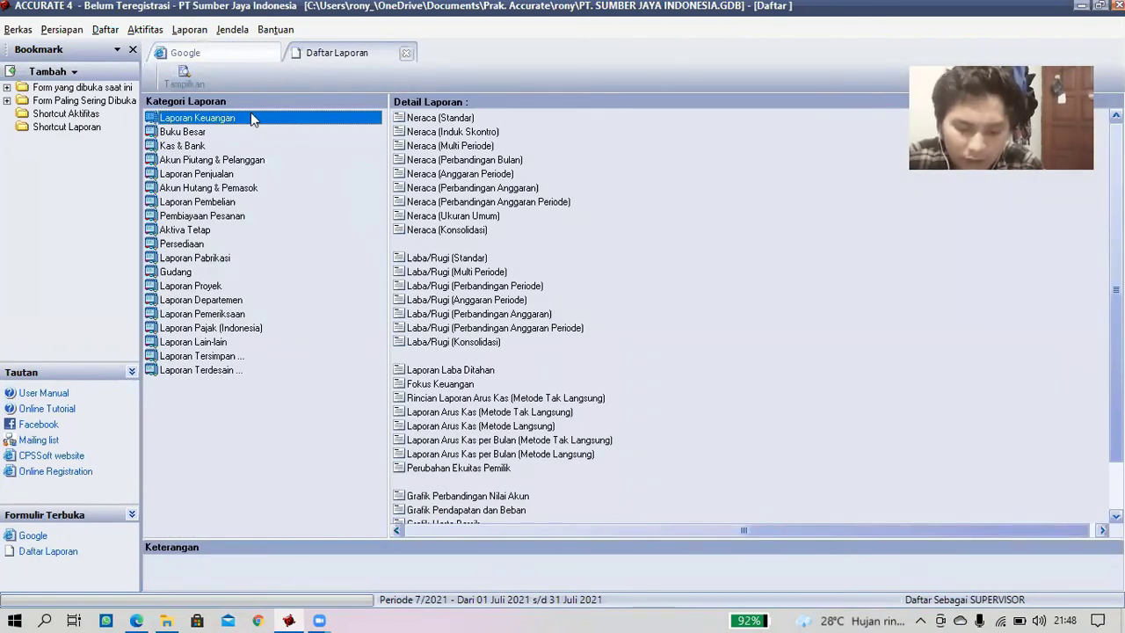
click(457, 259)
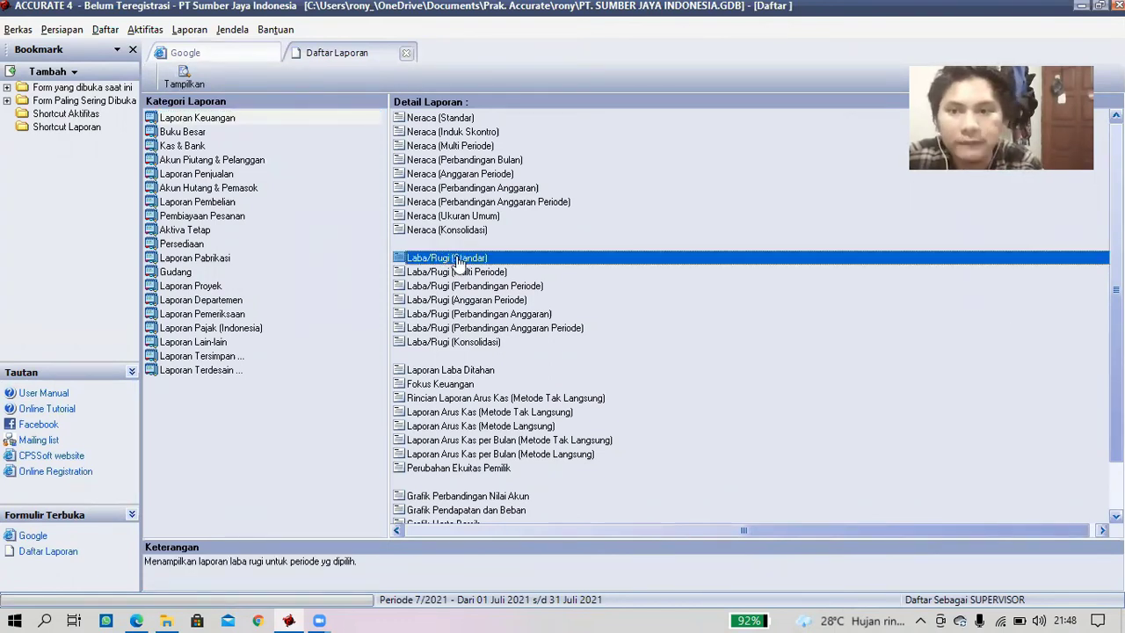
- Generate Laba/Rugi (Standar) for 01/01/2020 to 31/12/2020
double_click(457, 259)
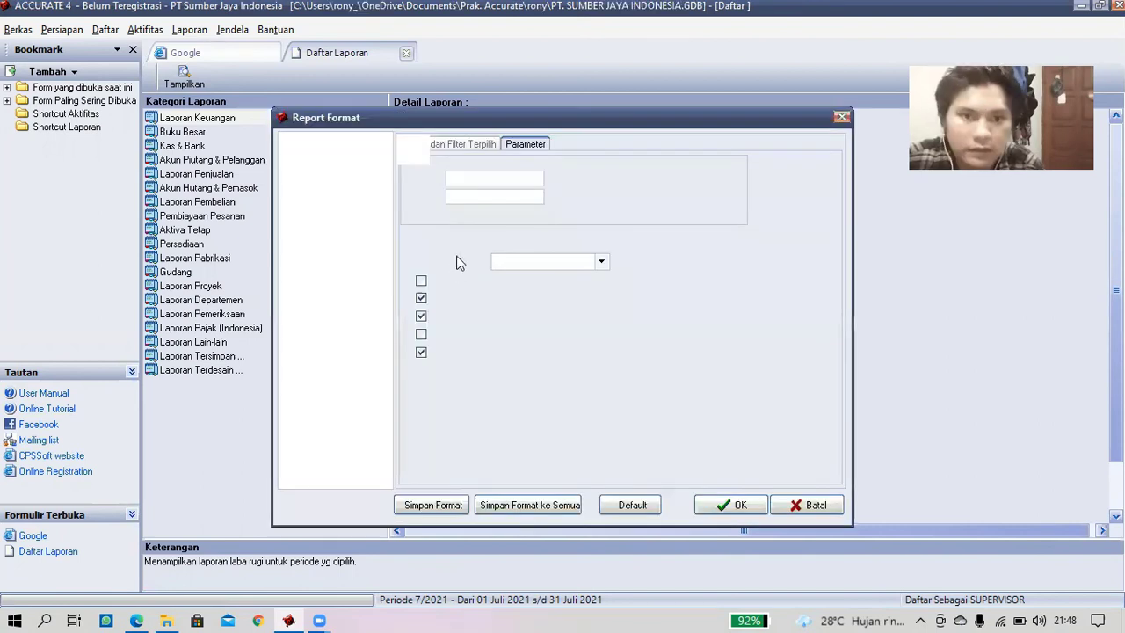
drag(501, 178, 430, 171)
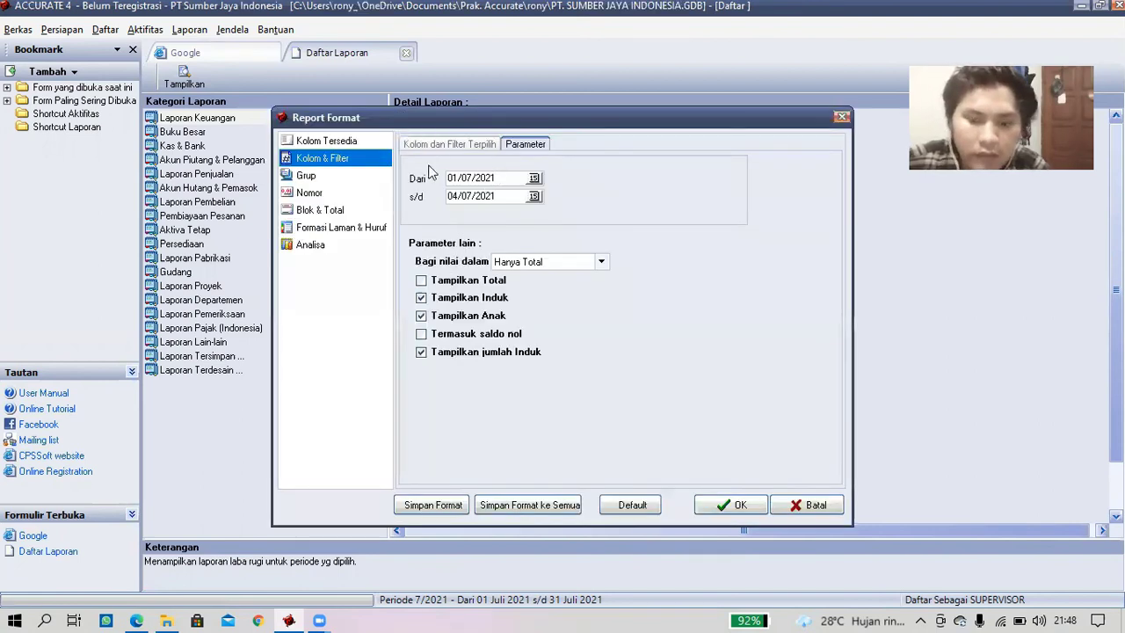
text(01/)
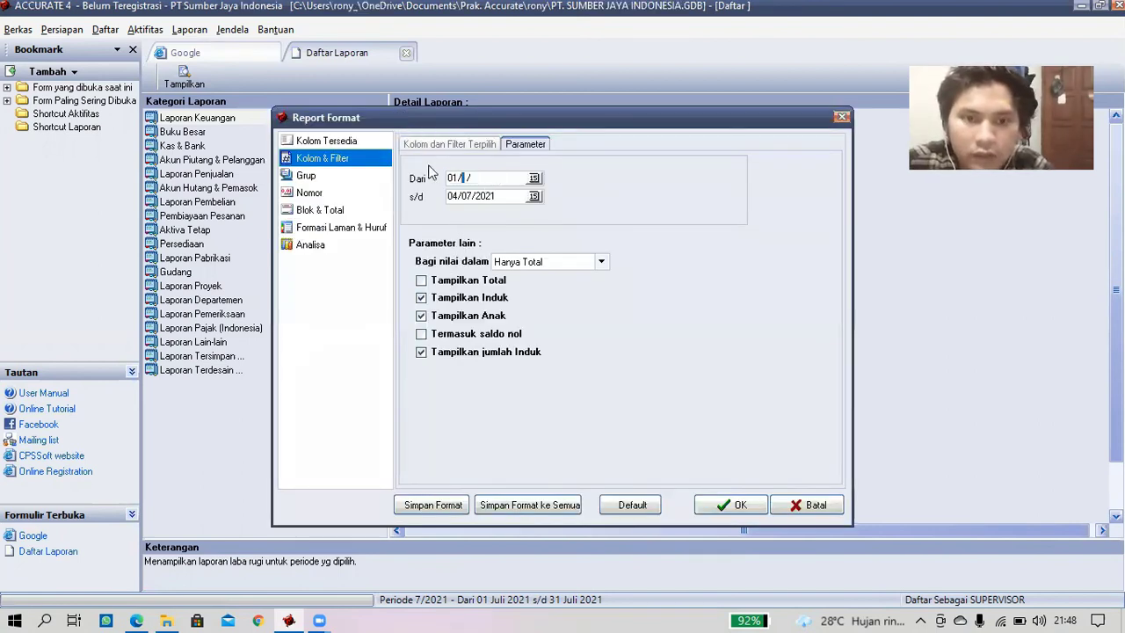
text(0)
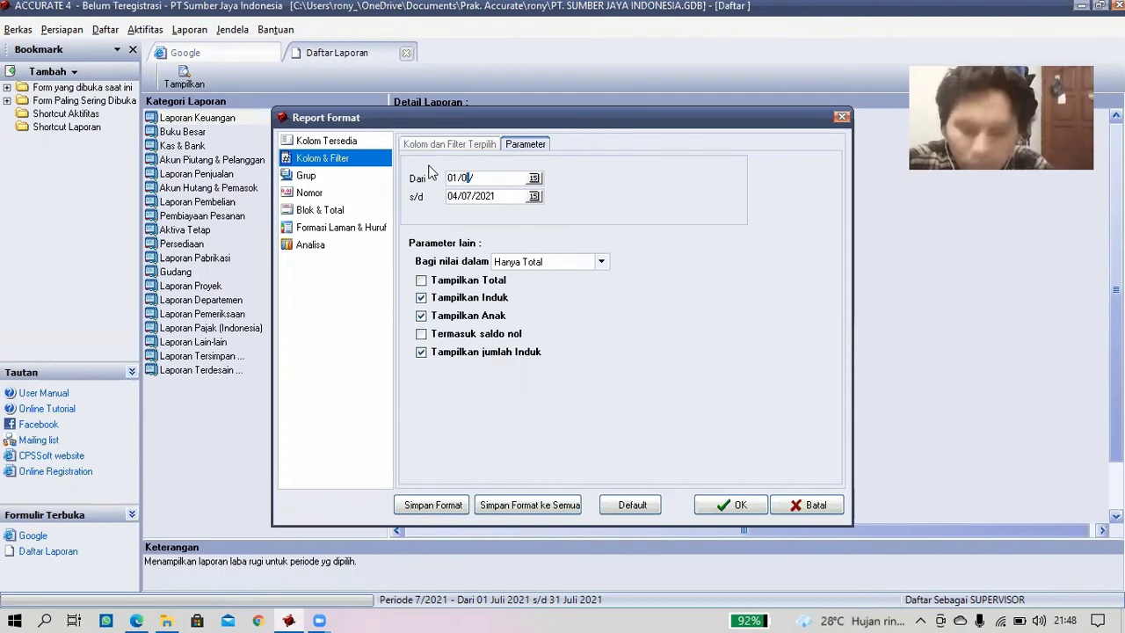
text(1/2020)
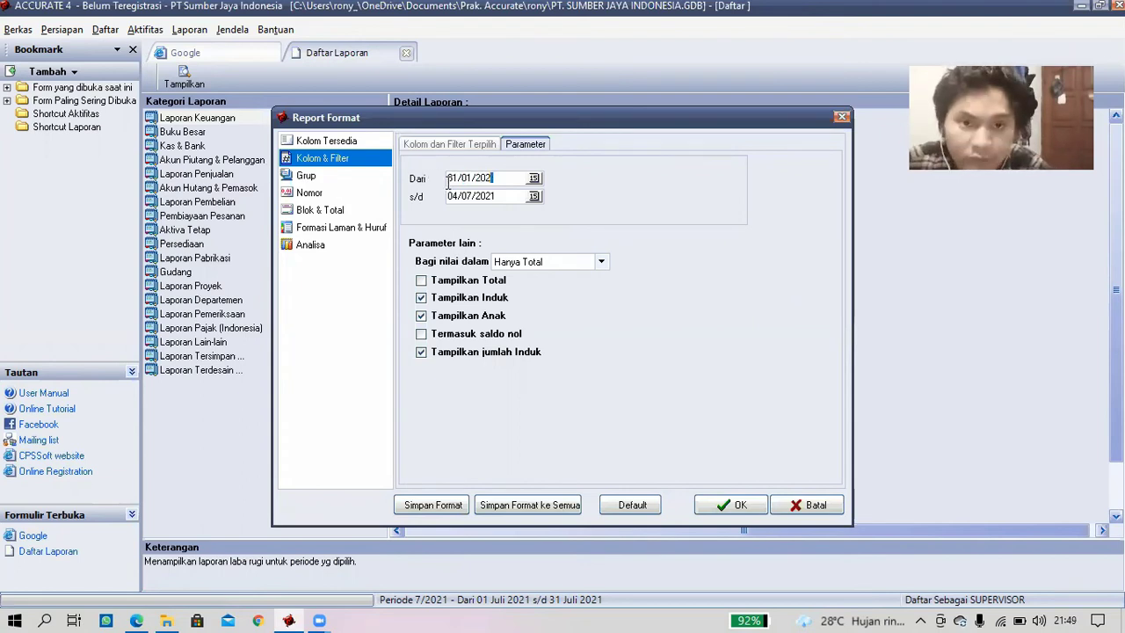
click(489, 198)
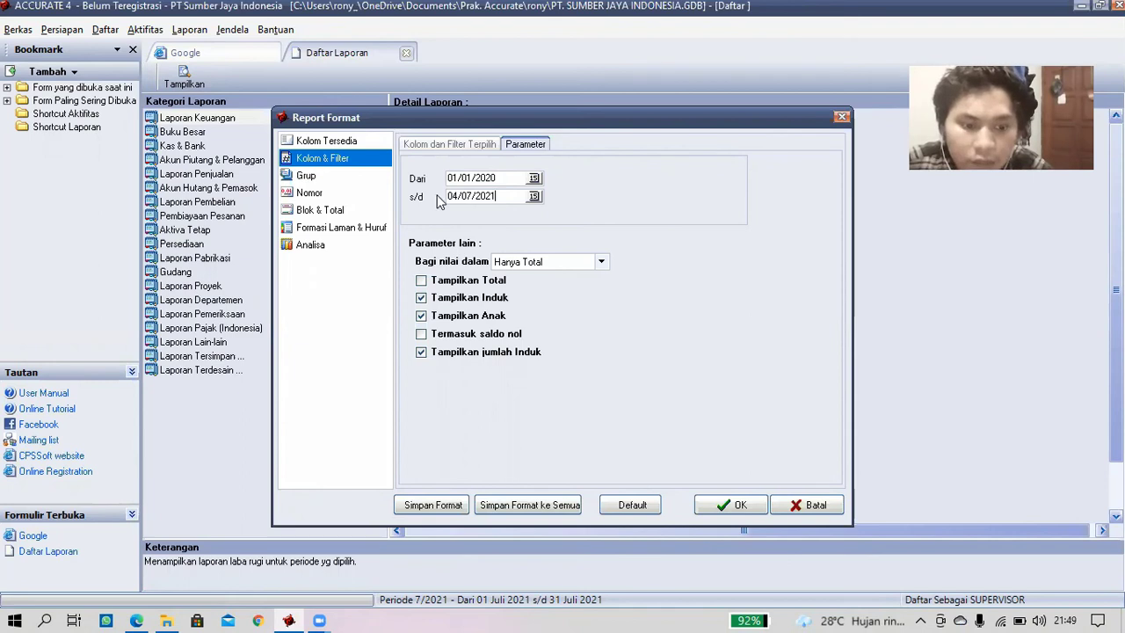
key(shift+Home)
text(3)
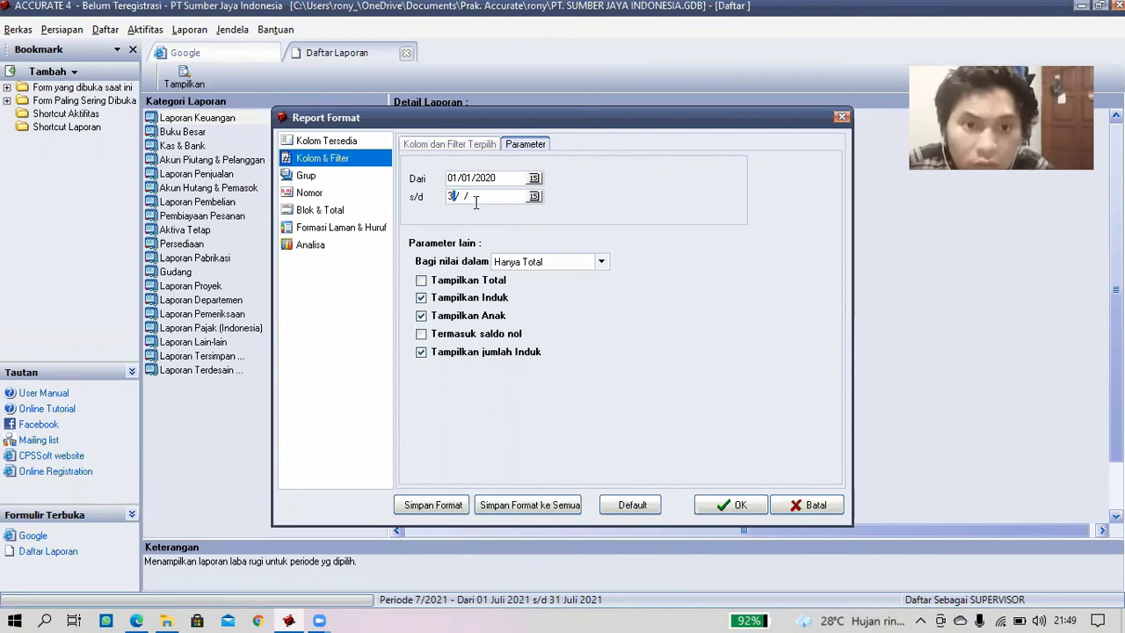
text(1/12/2)
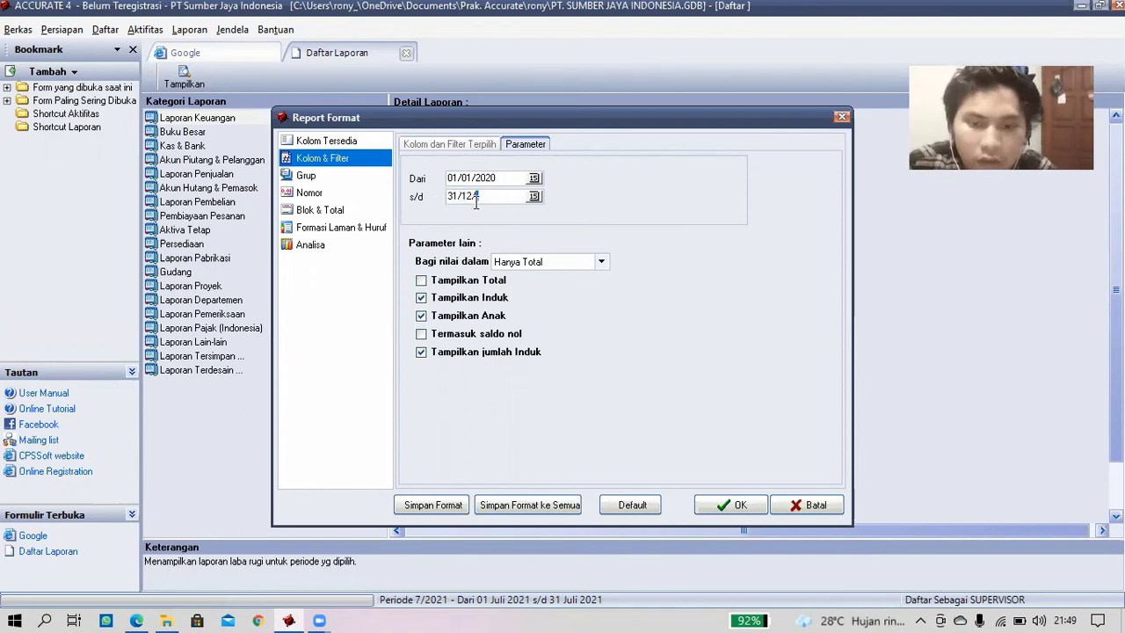
text(020)
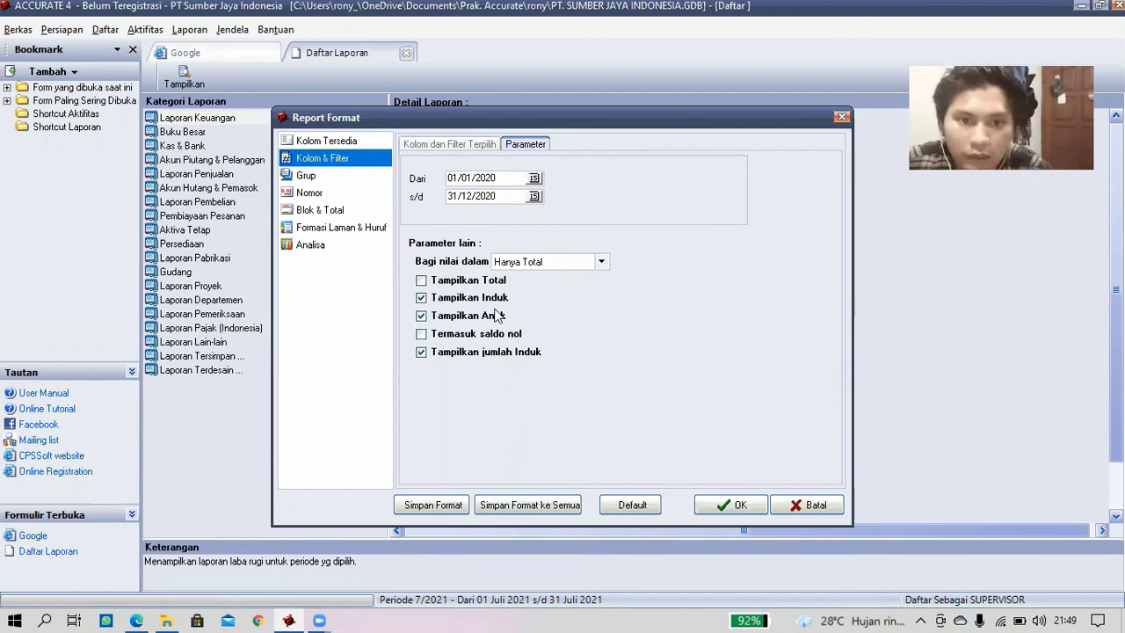
click(735, 508)
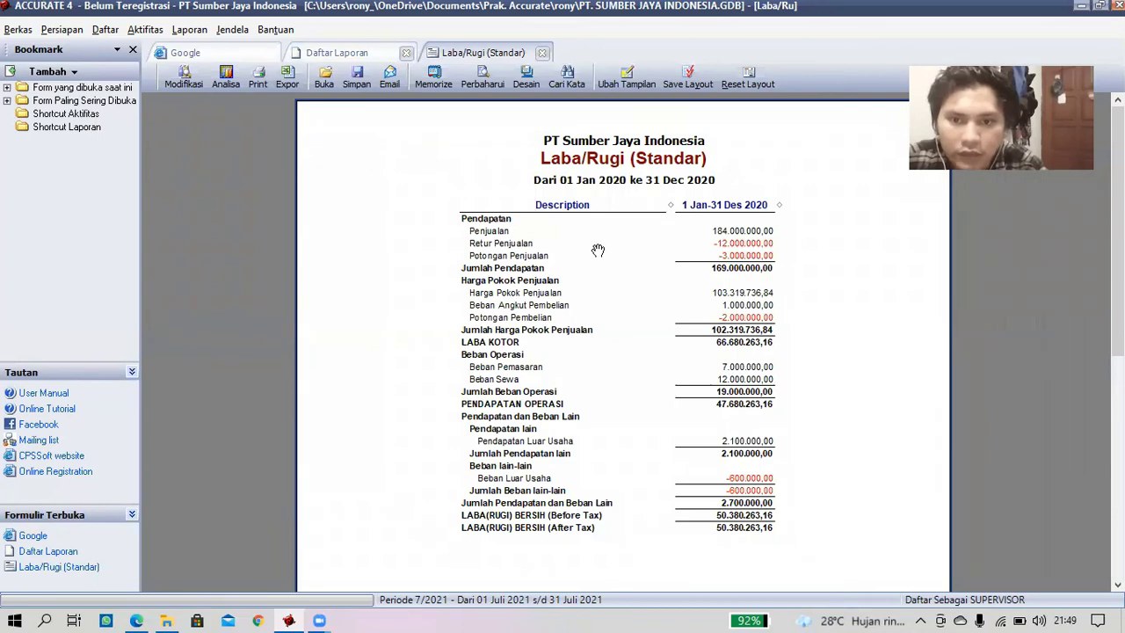
- Review the 2020 Laba/Rugi figures (net profit 50.380.263,16), then return to Daftar Laporan
scroll(598, 250, down, 3)
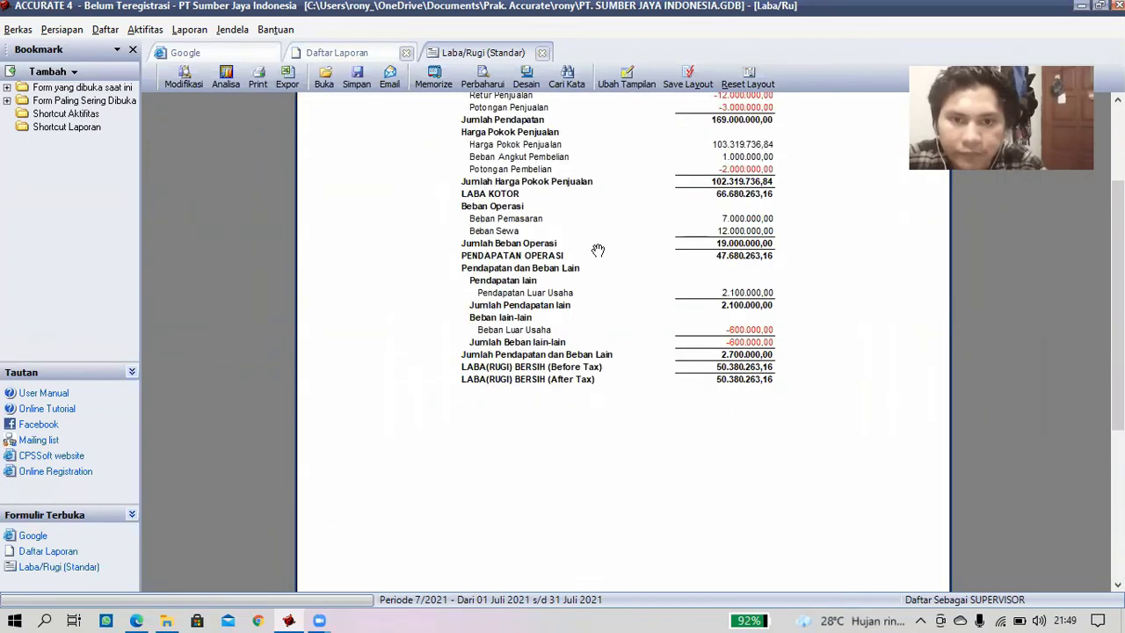
scroll(598, 250, up, 3)
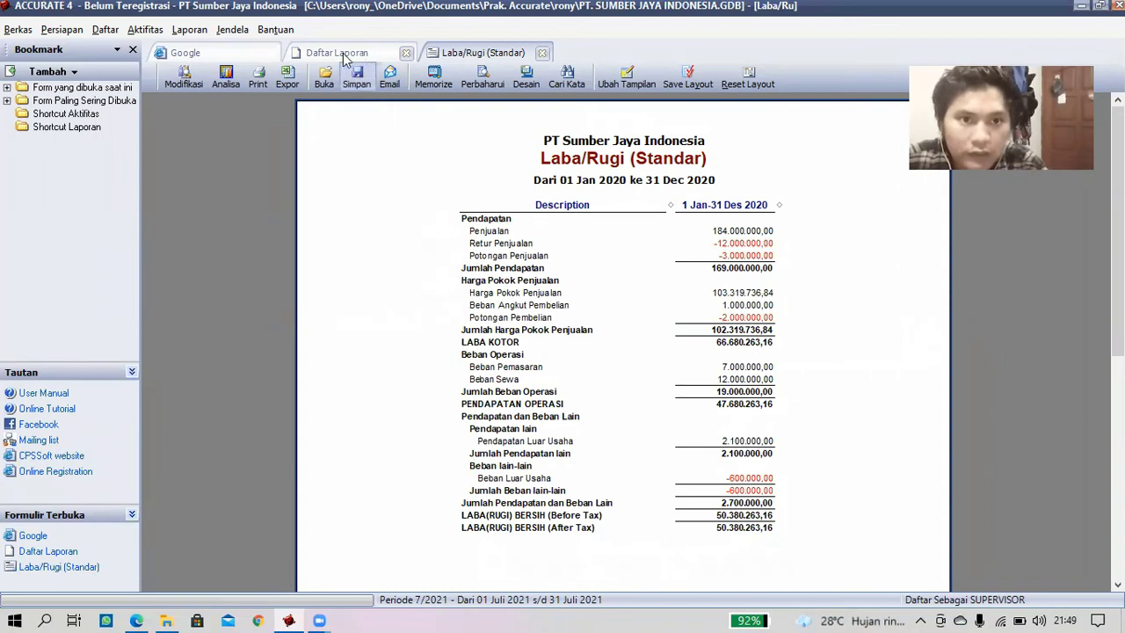
click(149, 32)
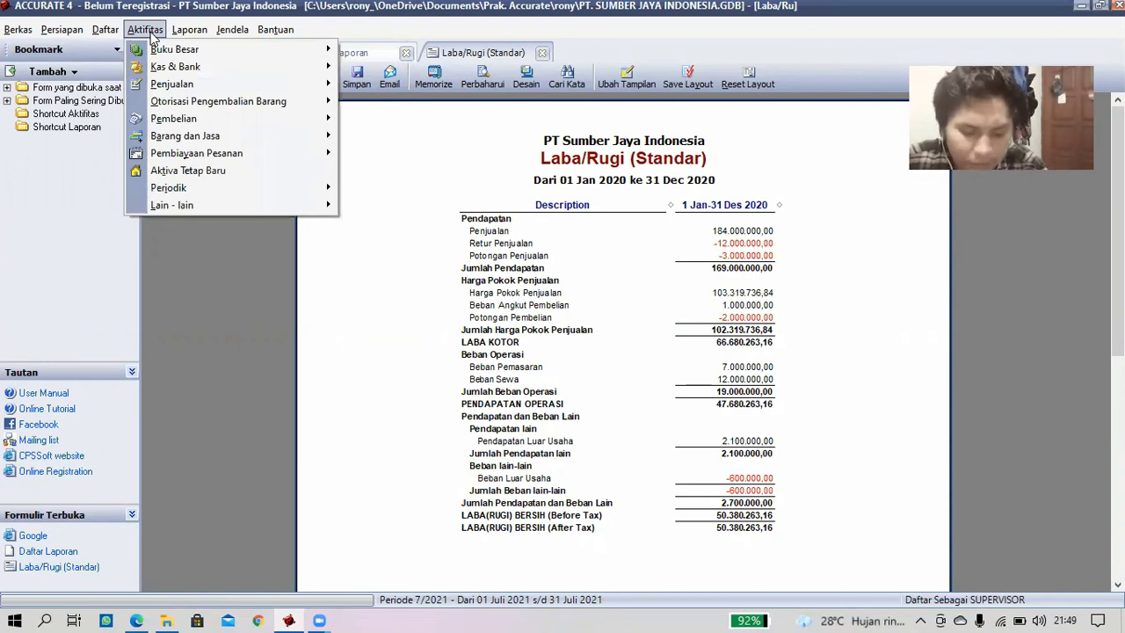
mouse_move(156, 44)
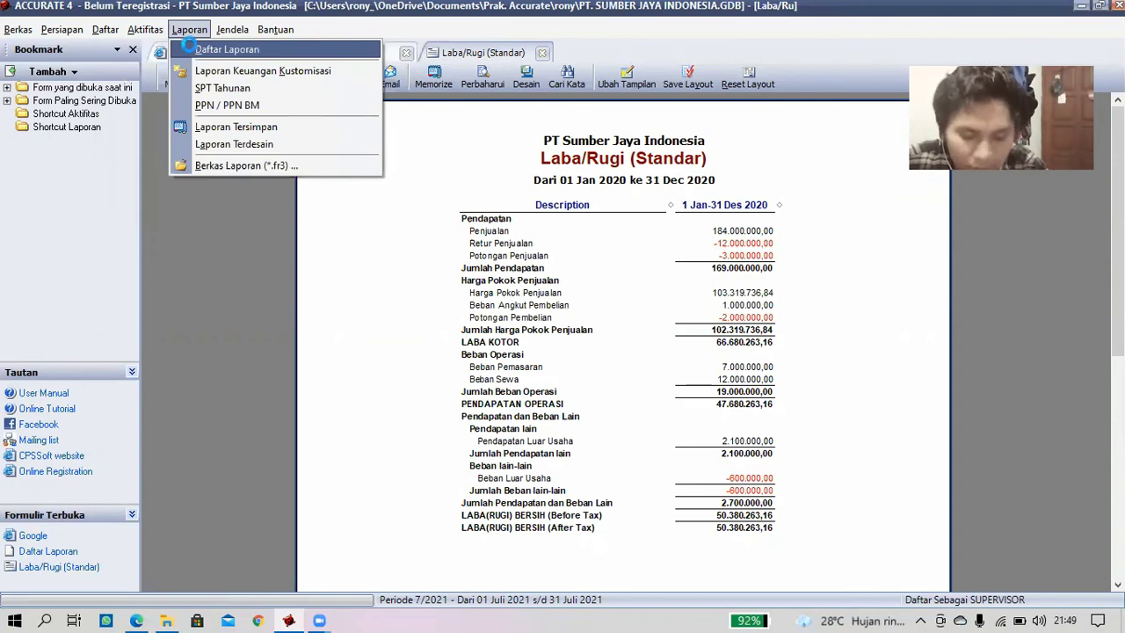
click(190, 51)
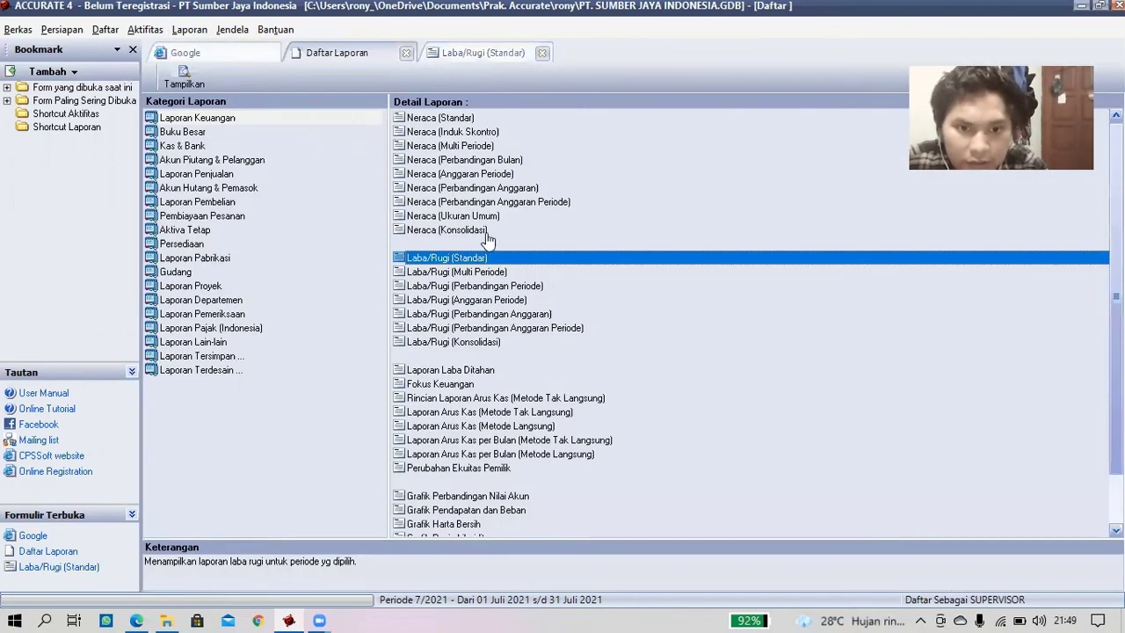
- Run Laporan Arus Kas (Metode Tak Langsung) for 1/2020 to 12/2020 with Termasuk saldo nol ticked
click(508, 413)
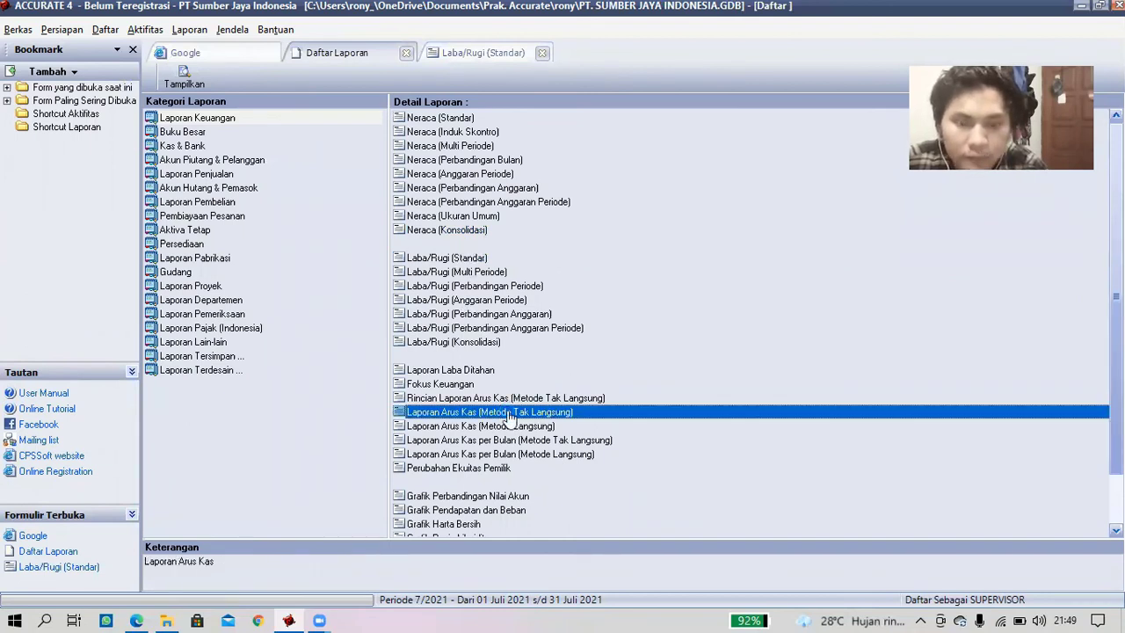
double_click(508, 413)
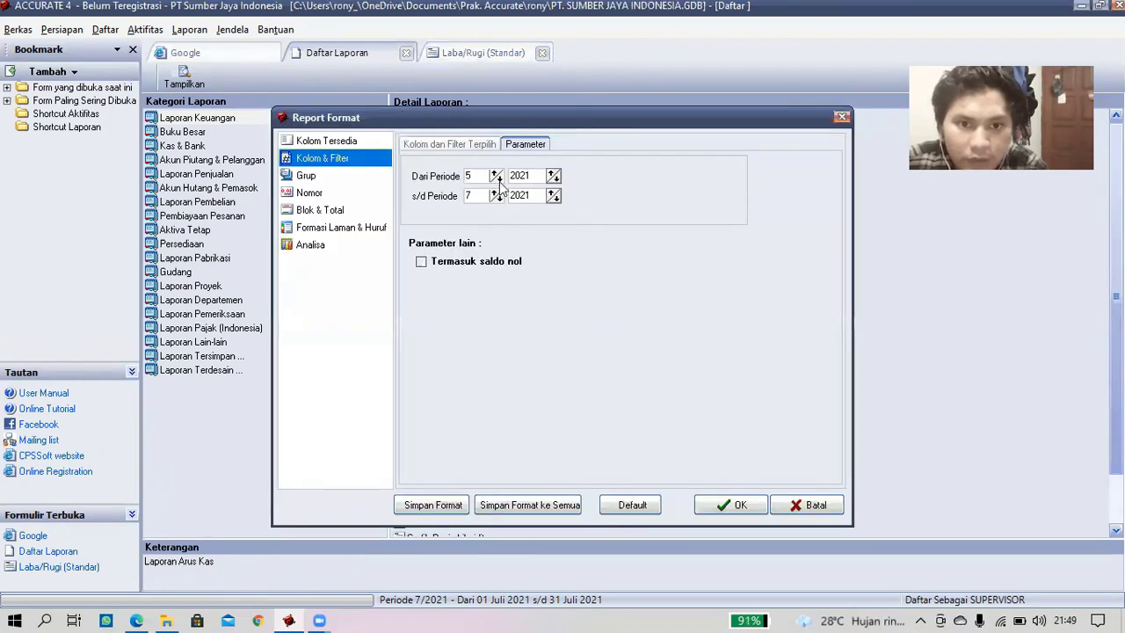
click(500, 181)
click(500, 181)
click(500, 181)
click(500, 181)
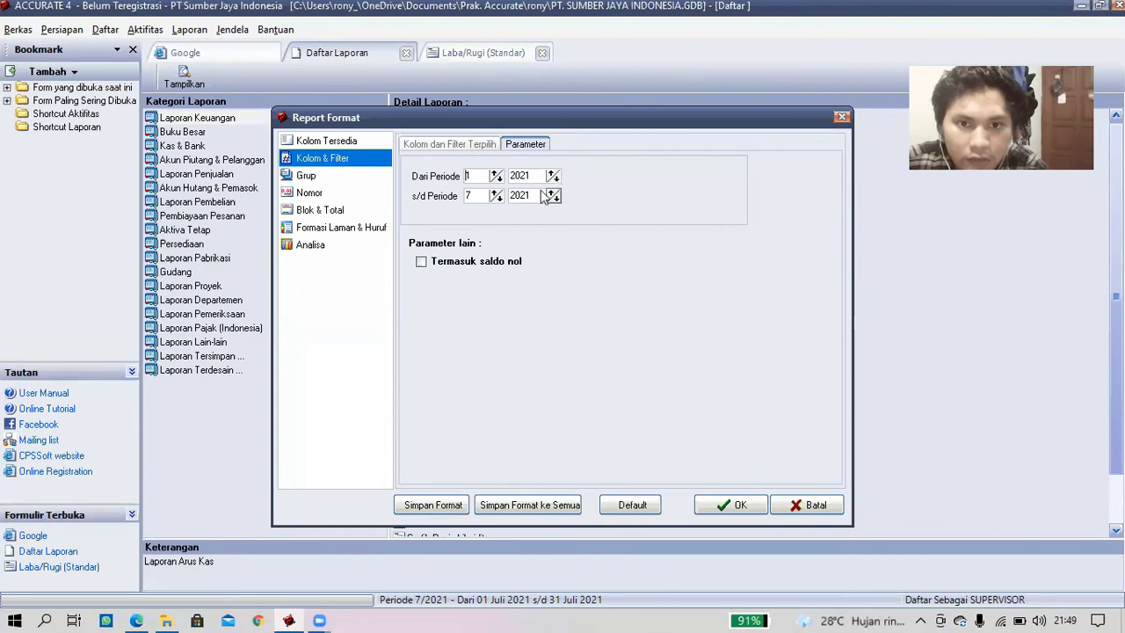
click(557, 180)
click(497, 193)
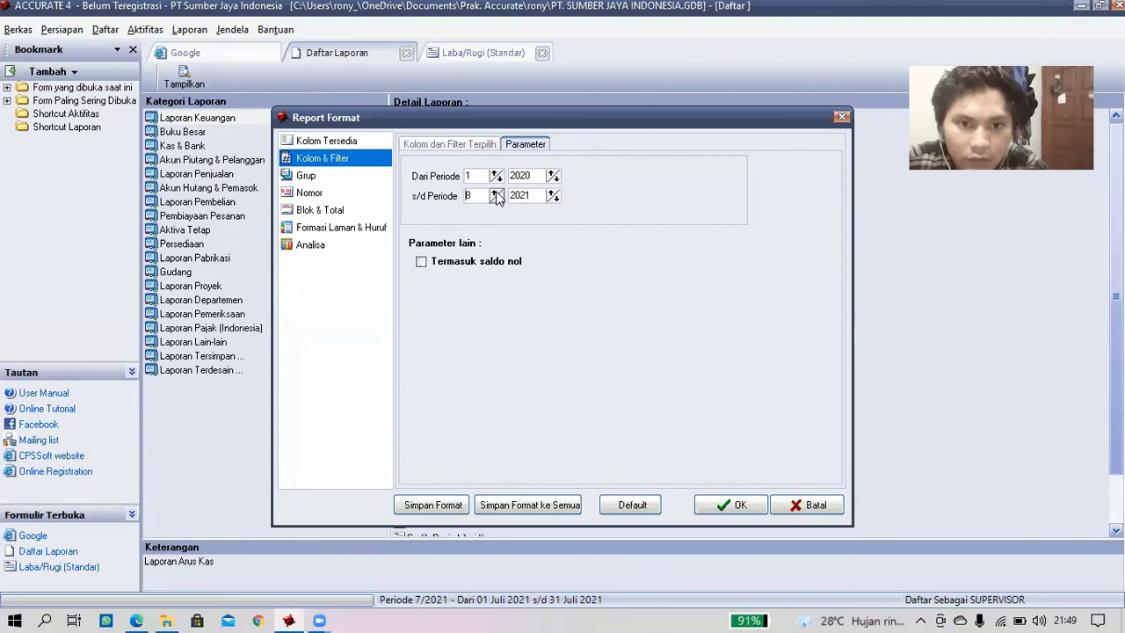
click(497, 192)
click(496, 192)
click(496, 192)
click(496, 193)
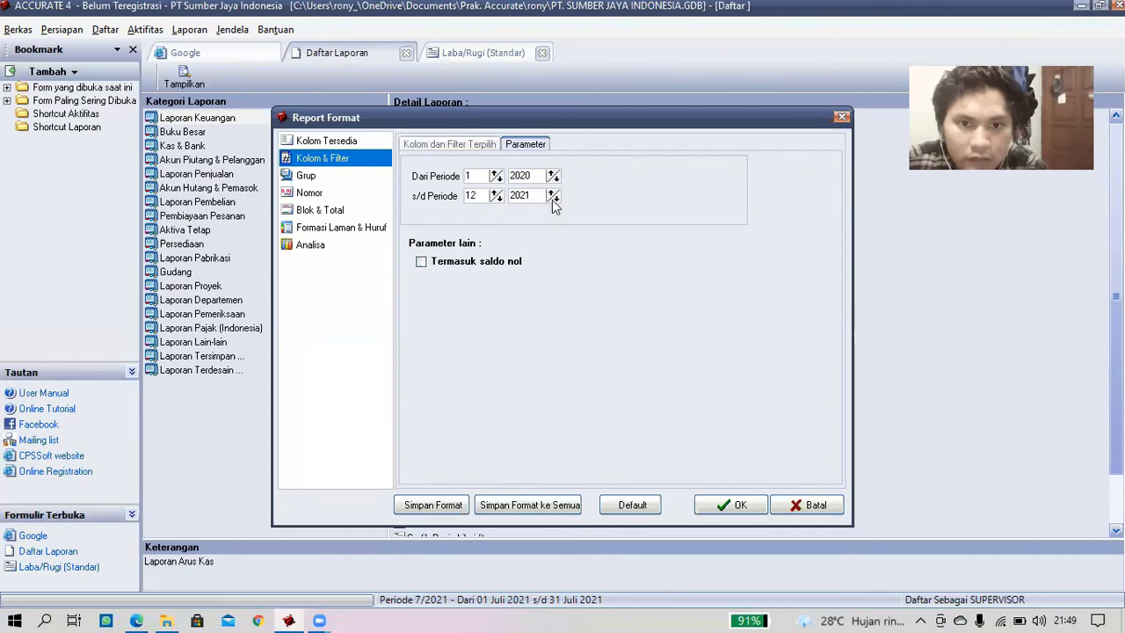
click(422, 262)
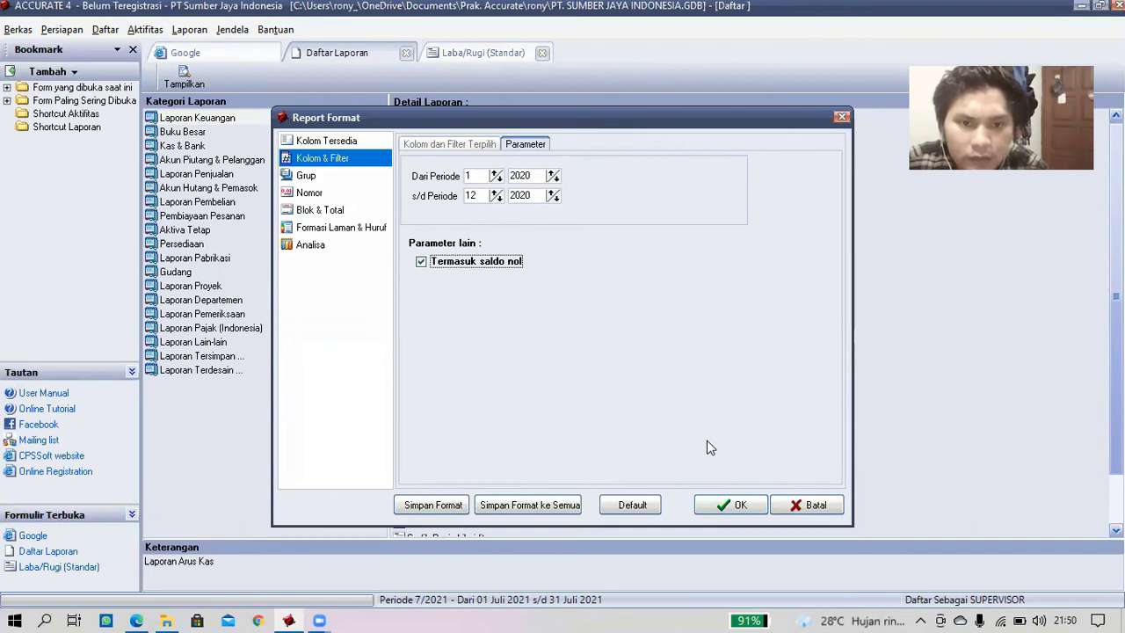
click(730, 505)
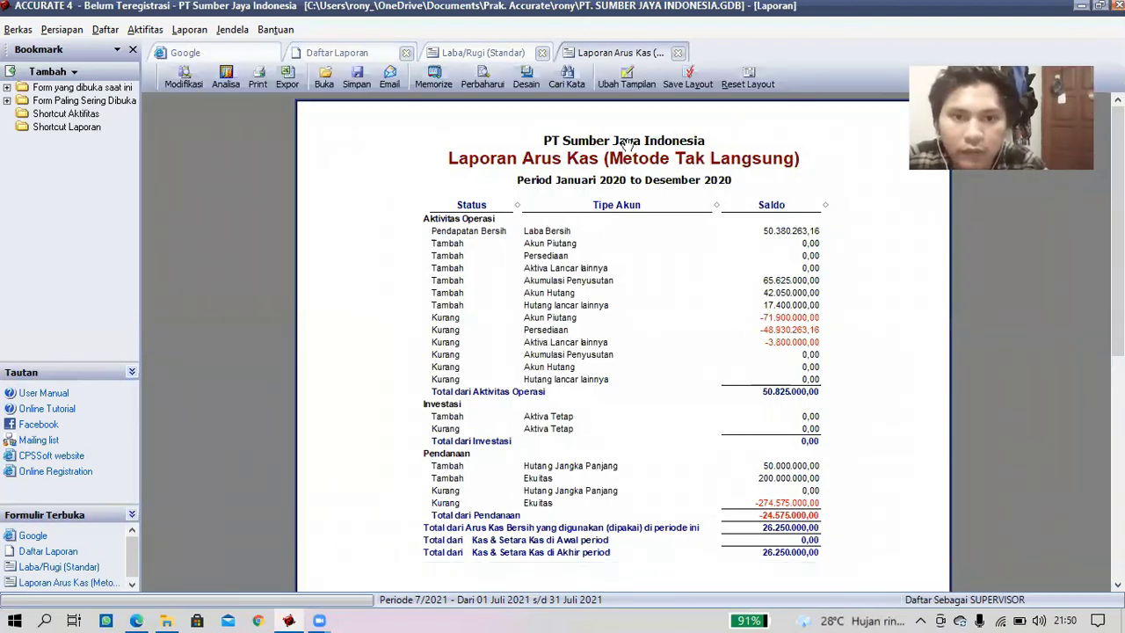
- Switch back to the Laba/Rugi (Standar) report tab
click(489, 58)
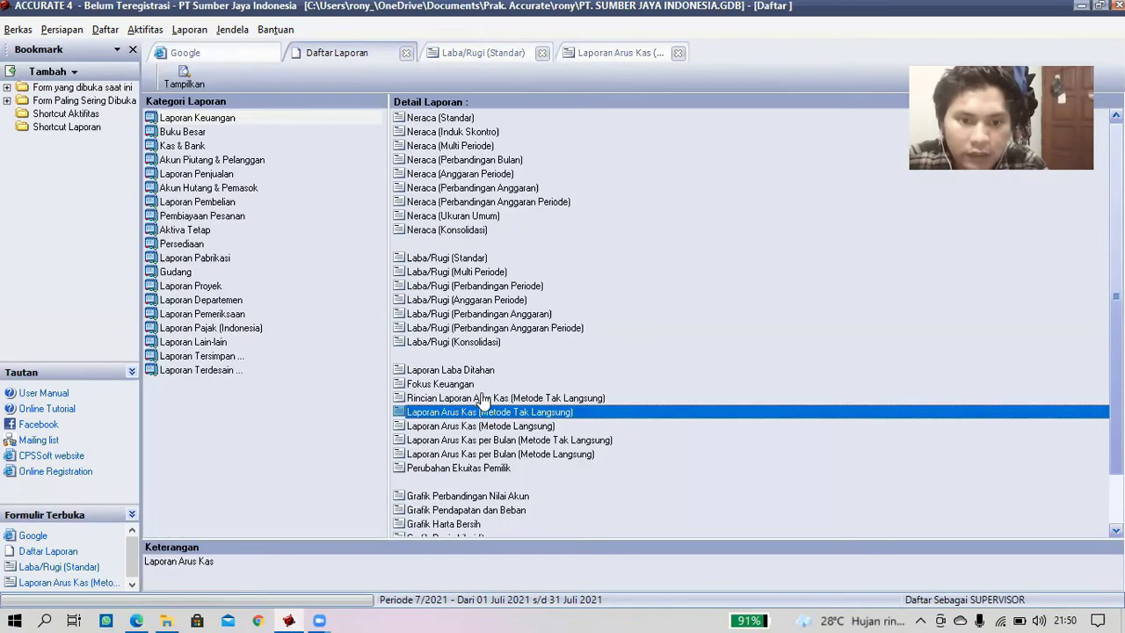
- Run Laporan Arus Kas (Metode Langsung) from Dari Periode 1/2020 to s/d Periode 12/2020
click(516, 426)
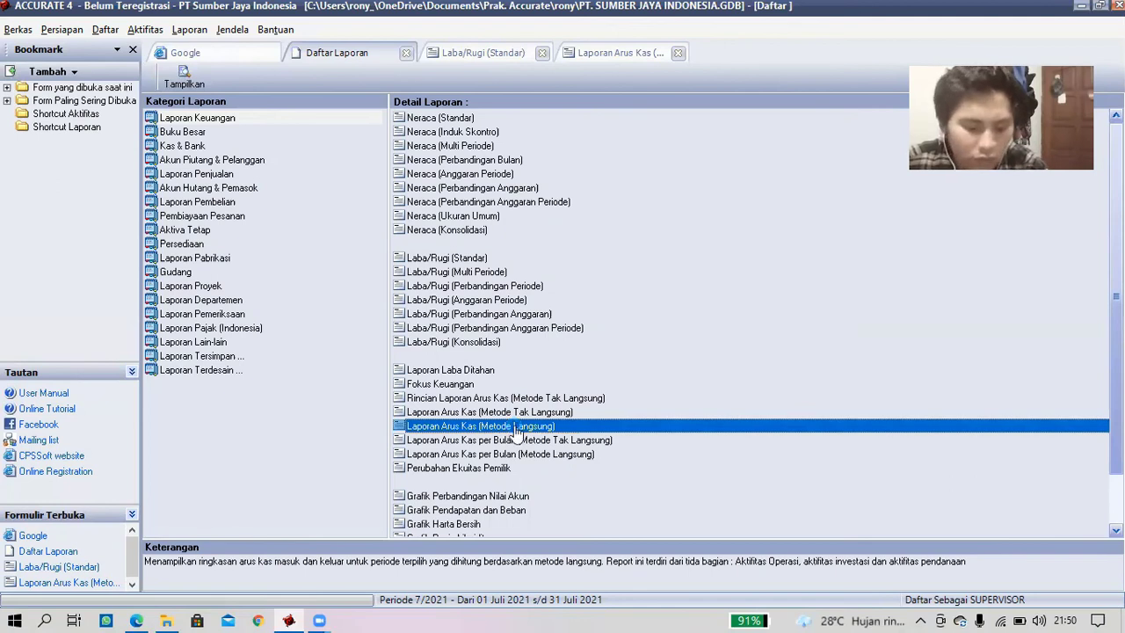
double_click(516, 430)
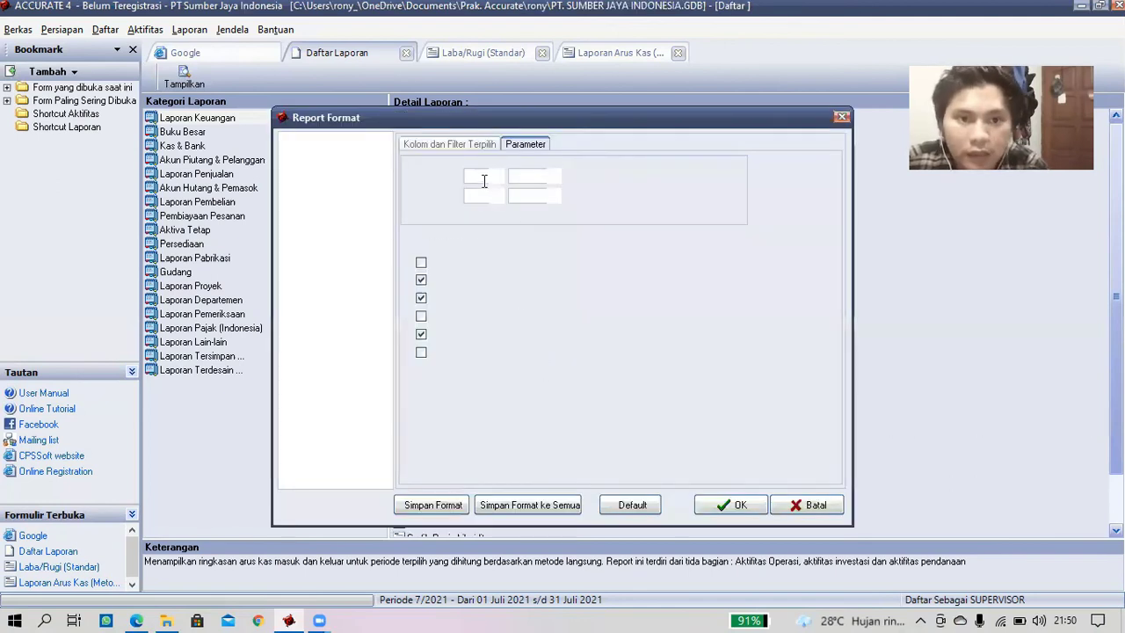
click(497, 181)
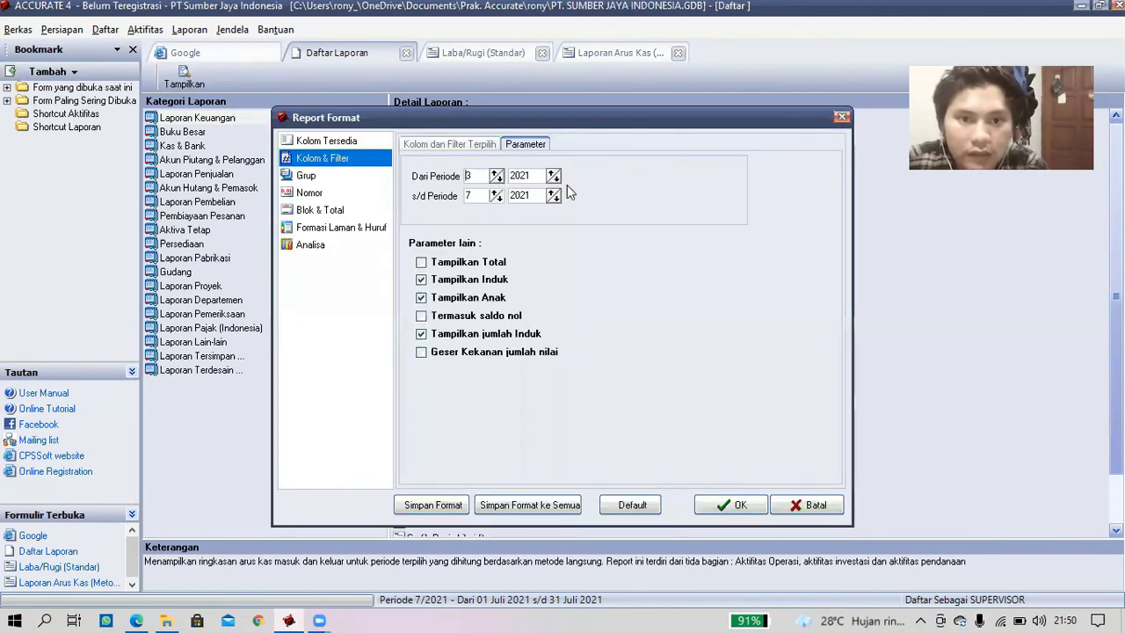
click(555, 180)
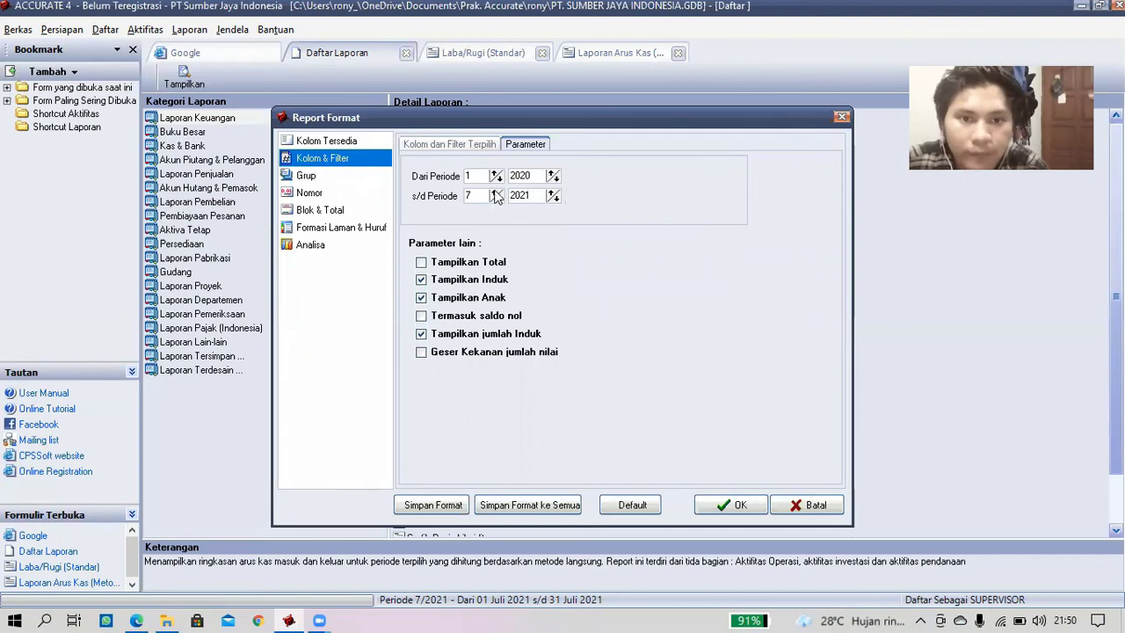
click(495, 191)
click(555, 200)
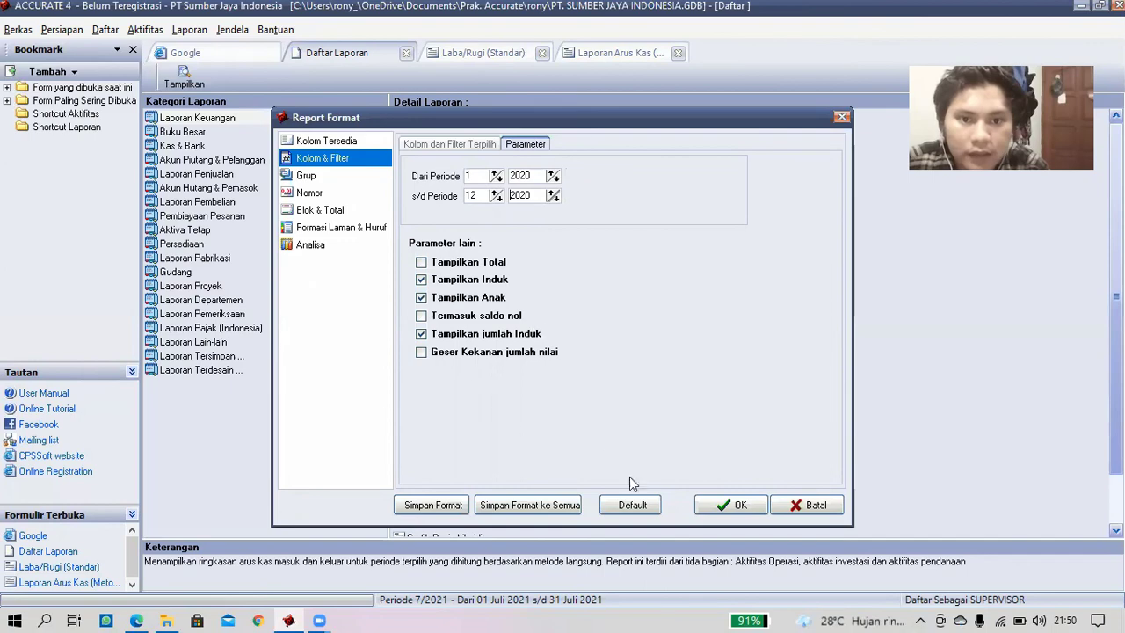
click(726, 506)
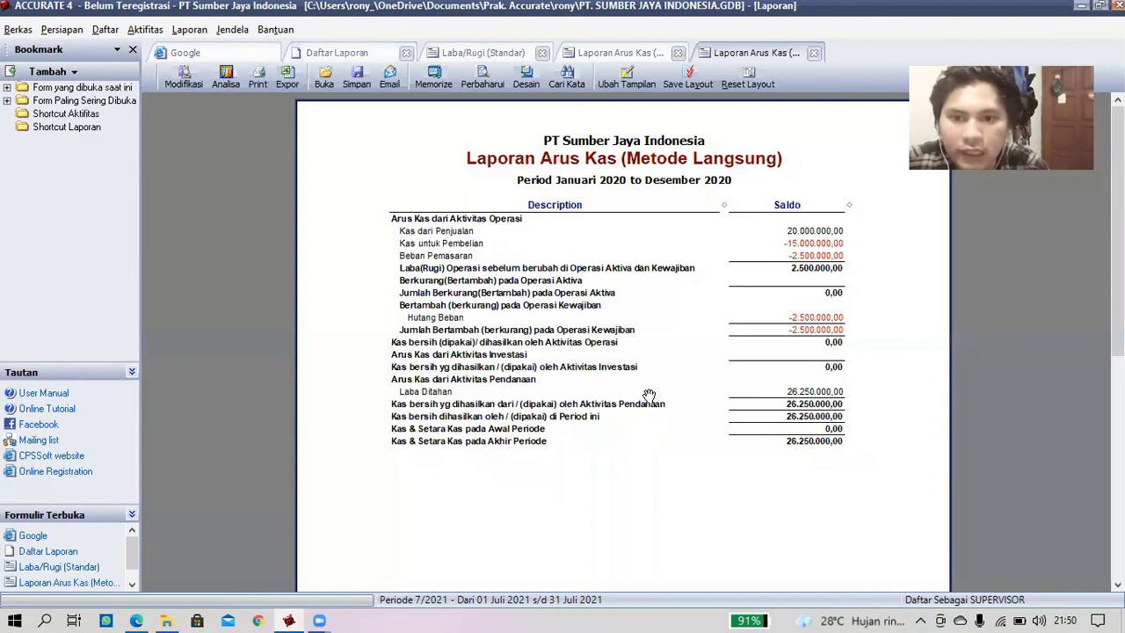
- Review the cash flow and Laba/Rugi (Standar) reports, then close both report tabs
scroll(647, 395, down, 2)
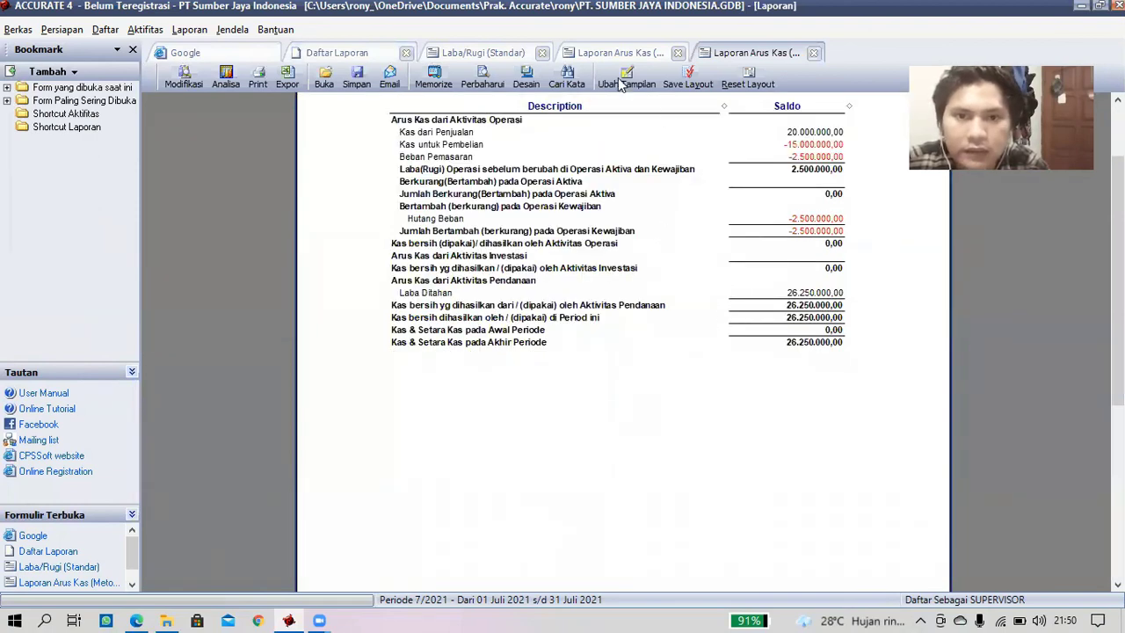
scroll(655, 180, up, 2)
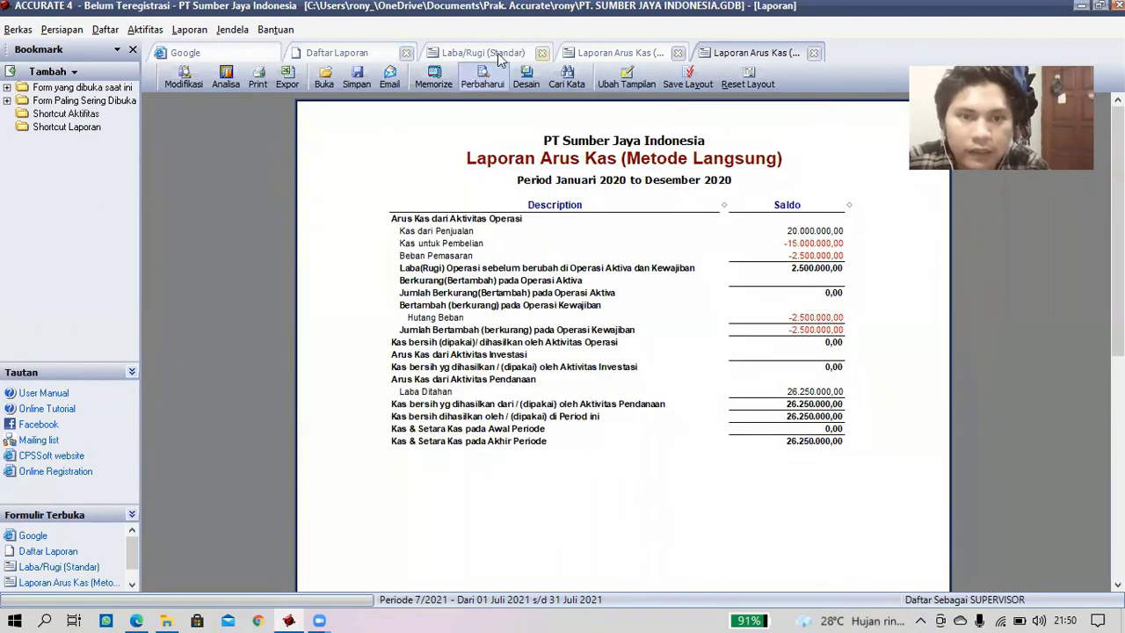
click(494, 54)
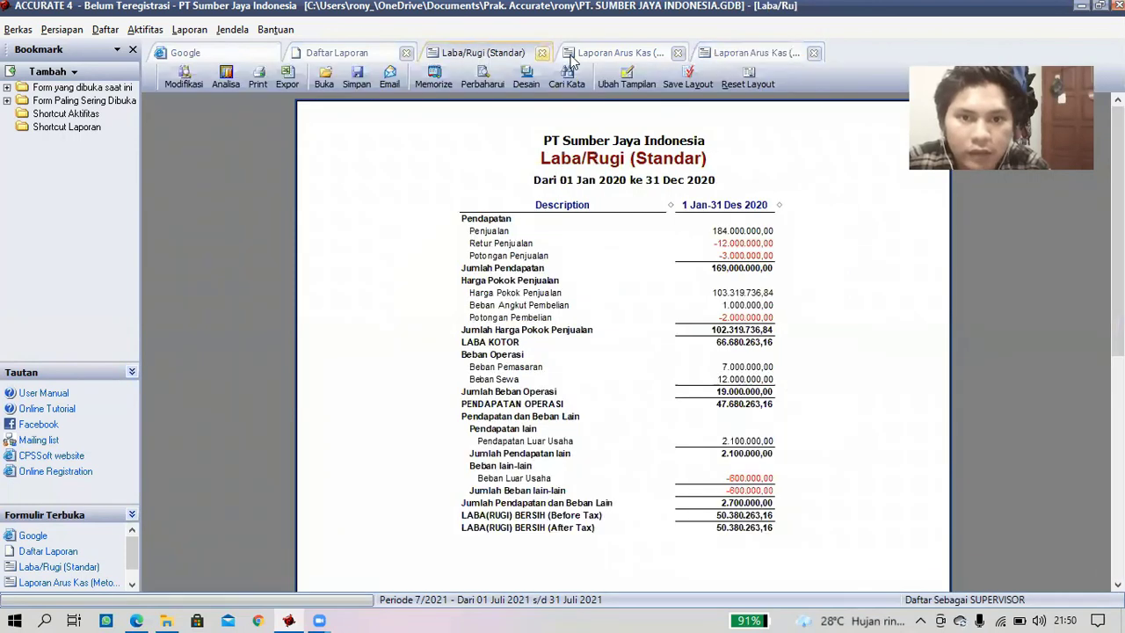
click(542, 55)
click(642, 55)
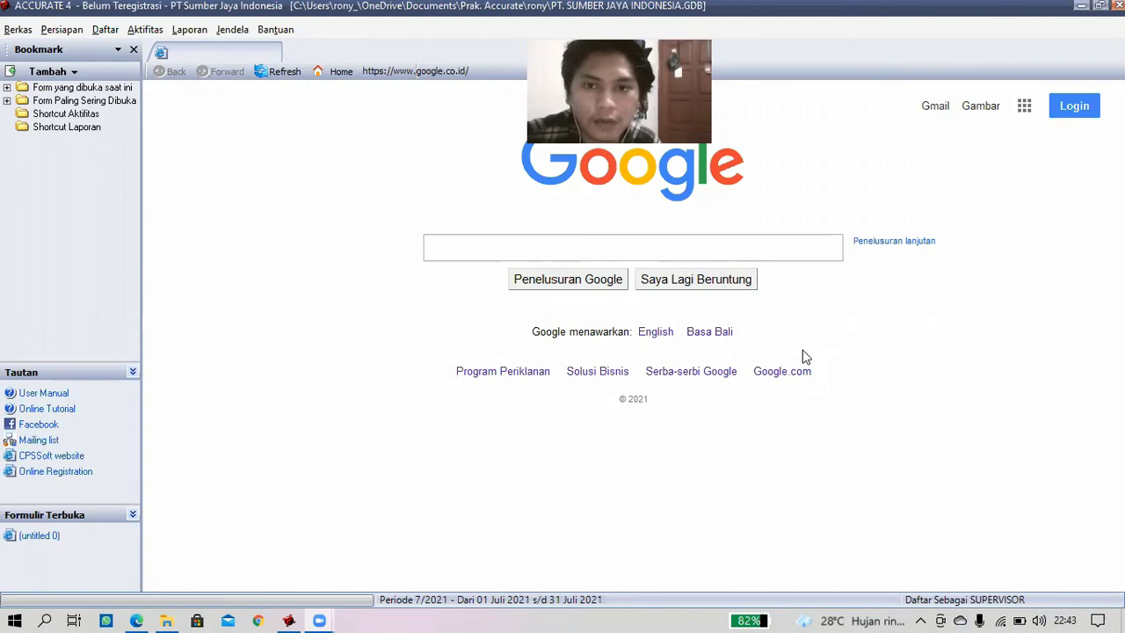
- Open the PPN / PPN BM return list filtered to Tahun 2020 and start a new return
click(191, 31)
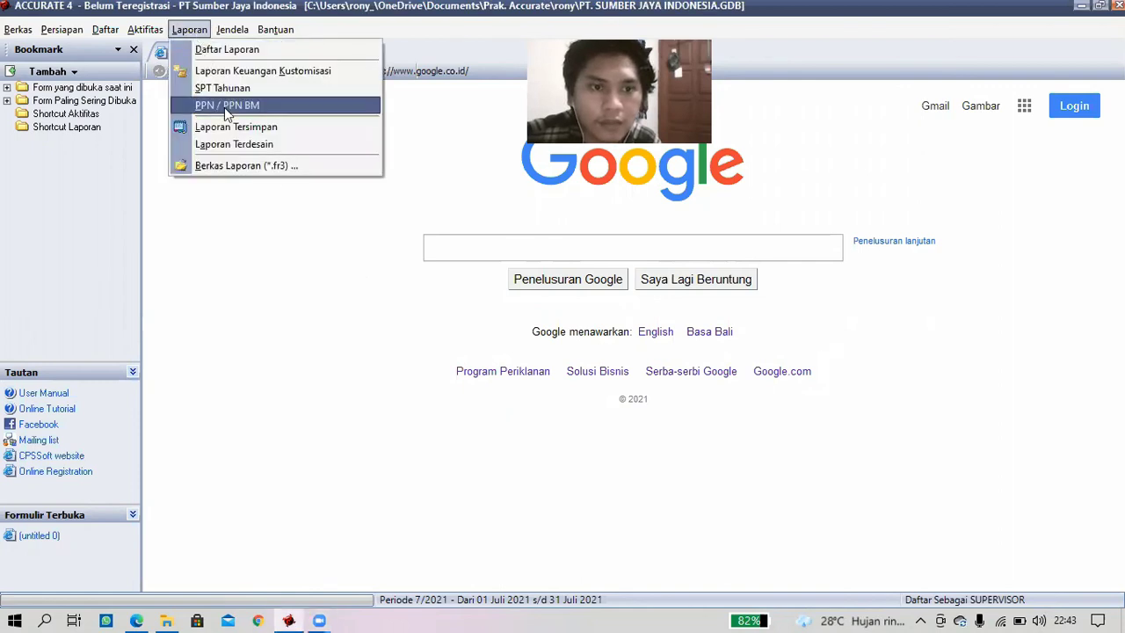
click(277, 105)
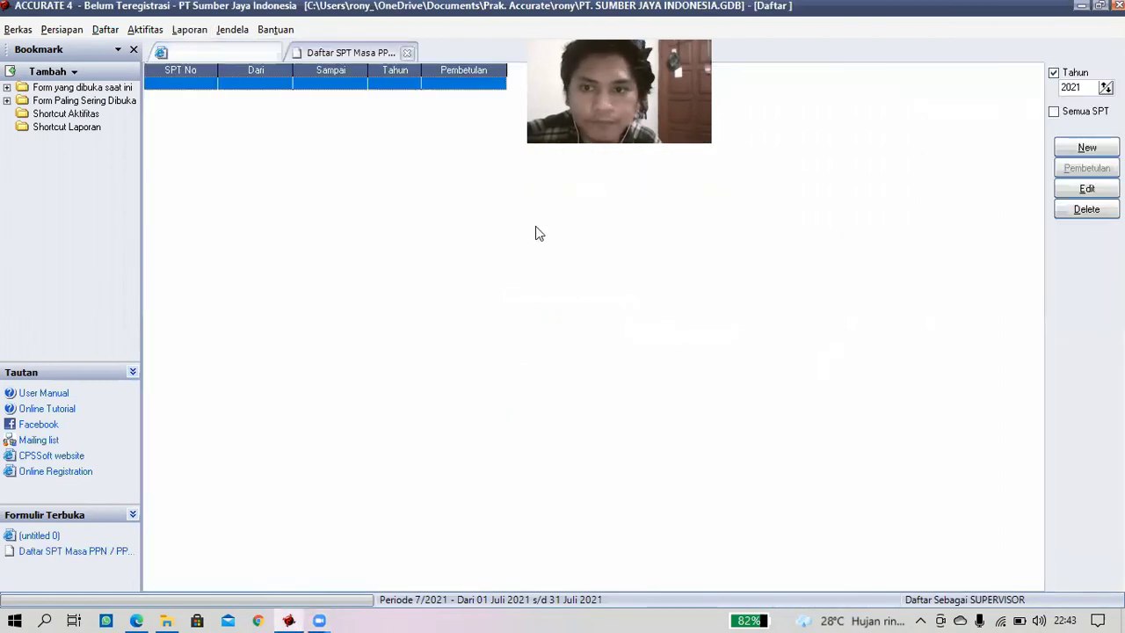
click(1108, 91)
click(1087, 147)
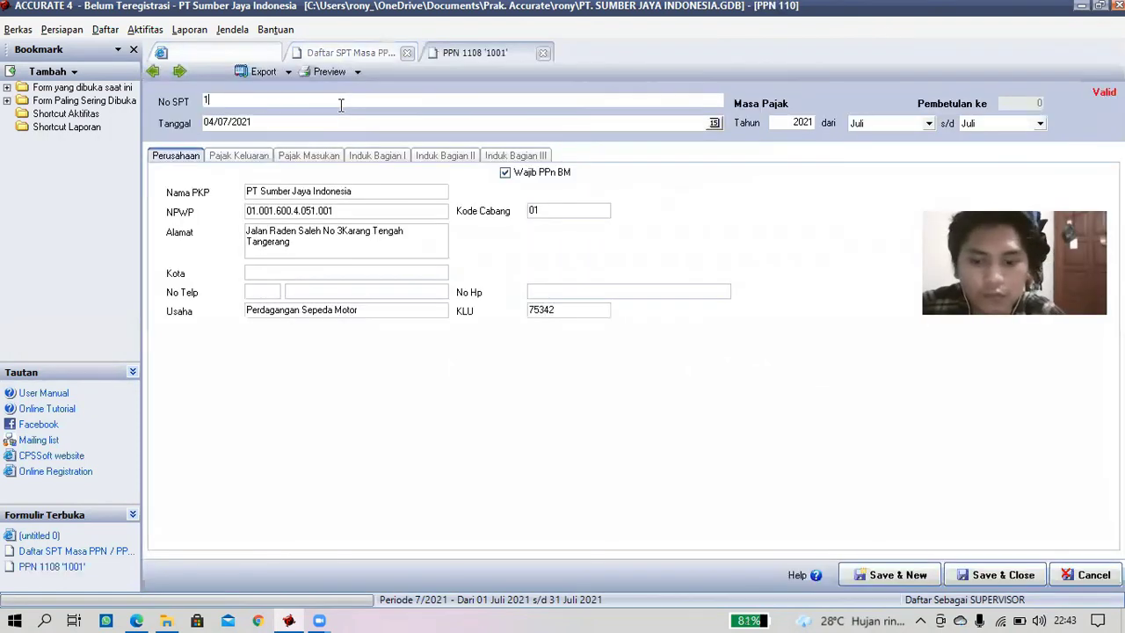
- Set No SPT to 1000 and the Tanggal to 31 December 2020
text(000)
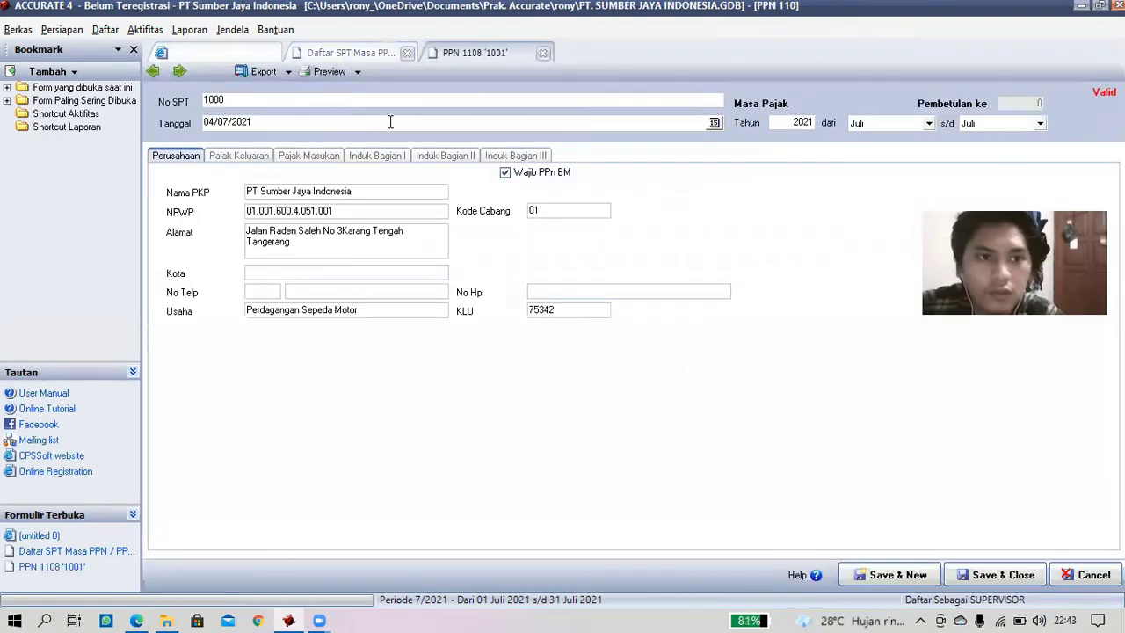
click(714, 124)
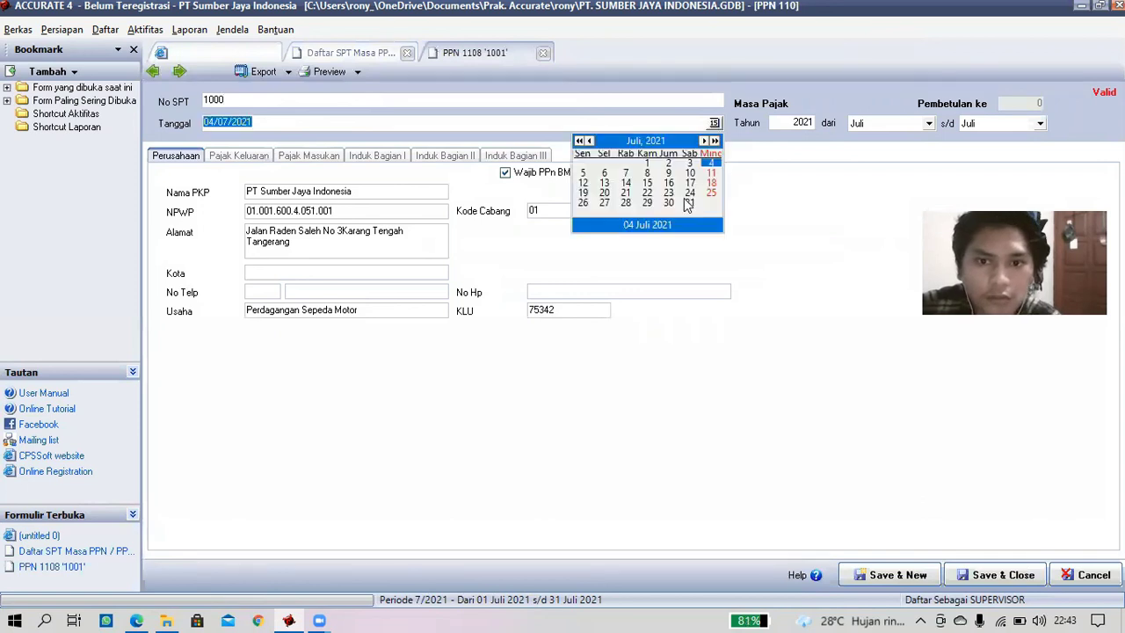
double_click(590, 142)
double_click(589, 143)
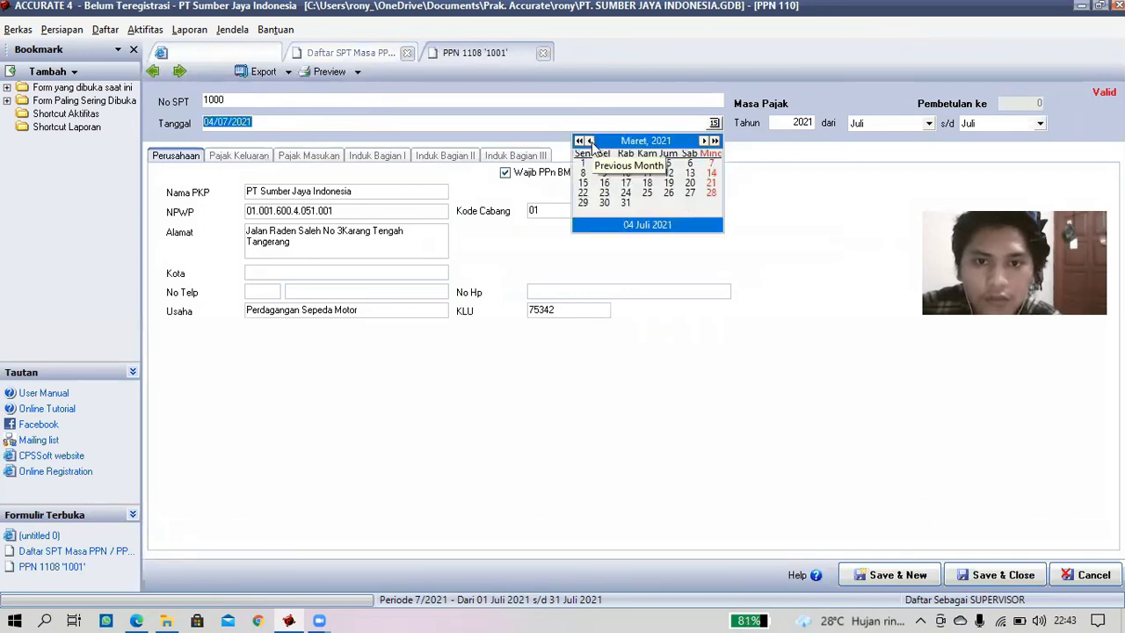
double_click(590, 142)
click(590, 143)
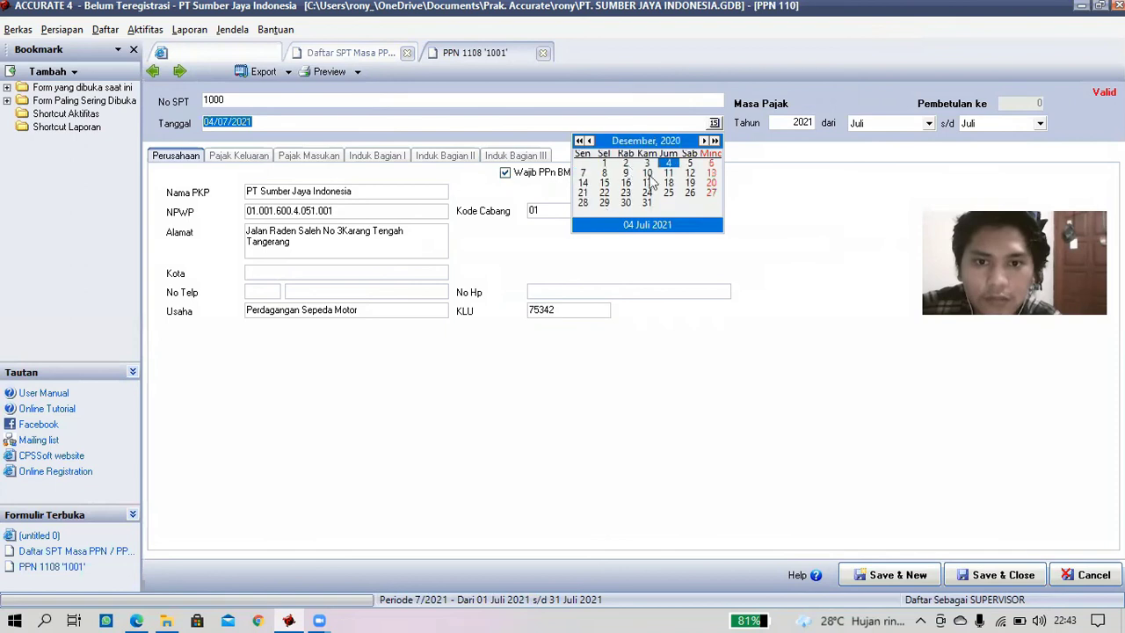
click(649, 202)
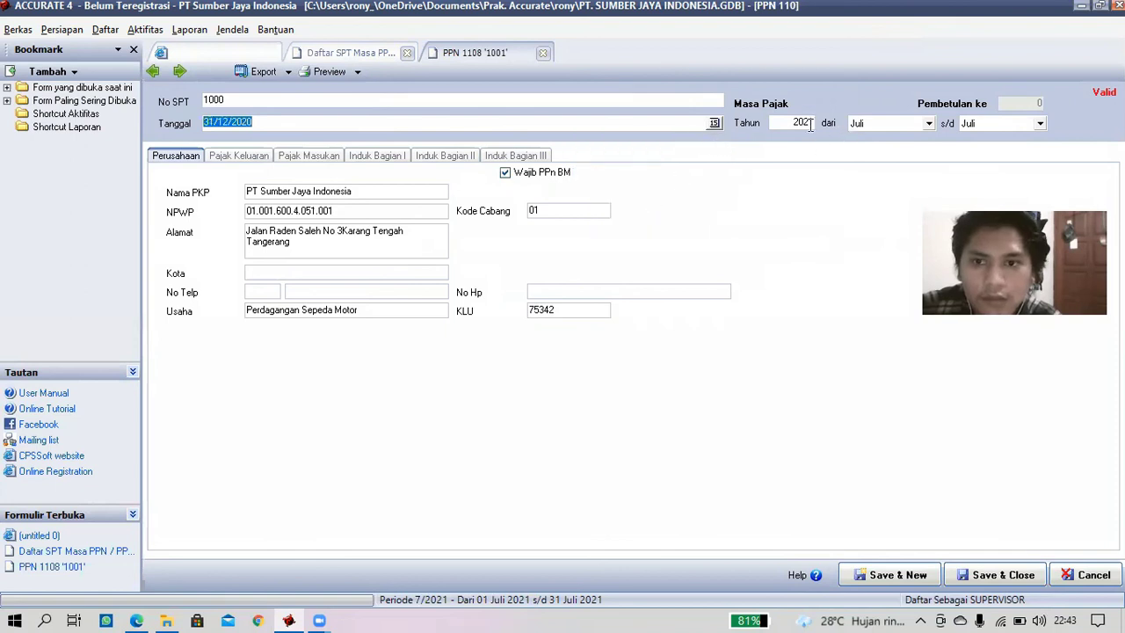
- Set the tax period to Desember–Desember, Tahun 2020
click(780, 122)
double_click(778, 122)
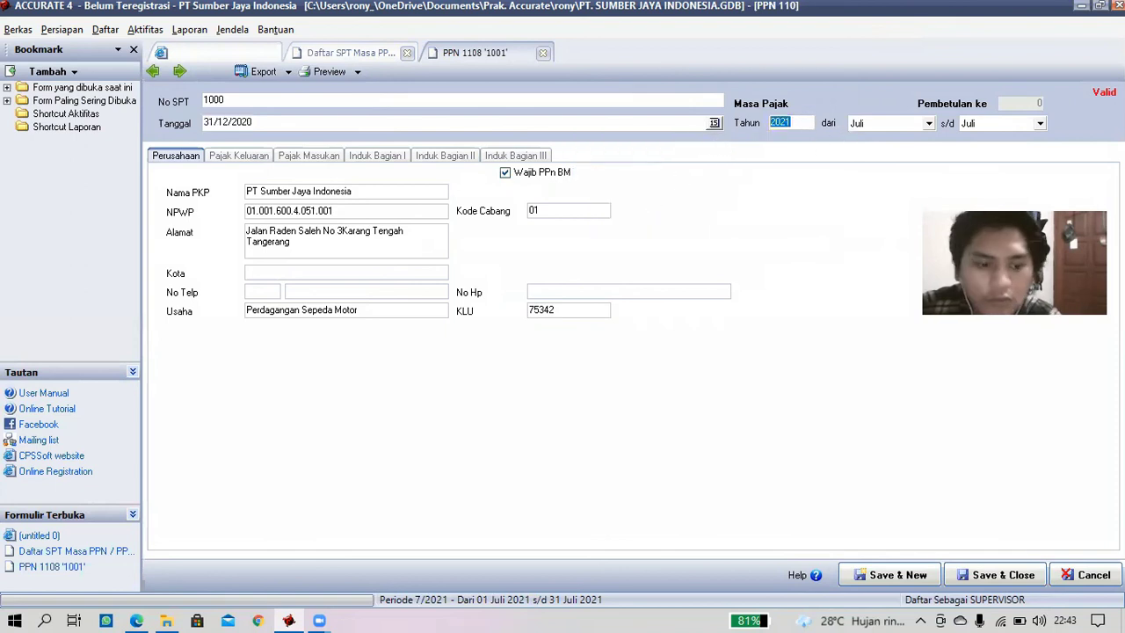
text(2020)
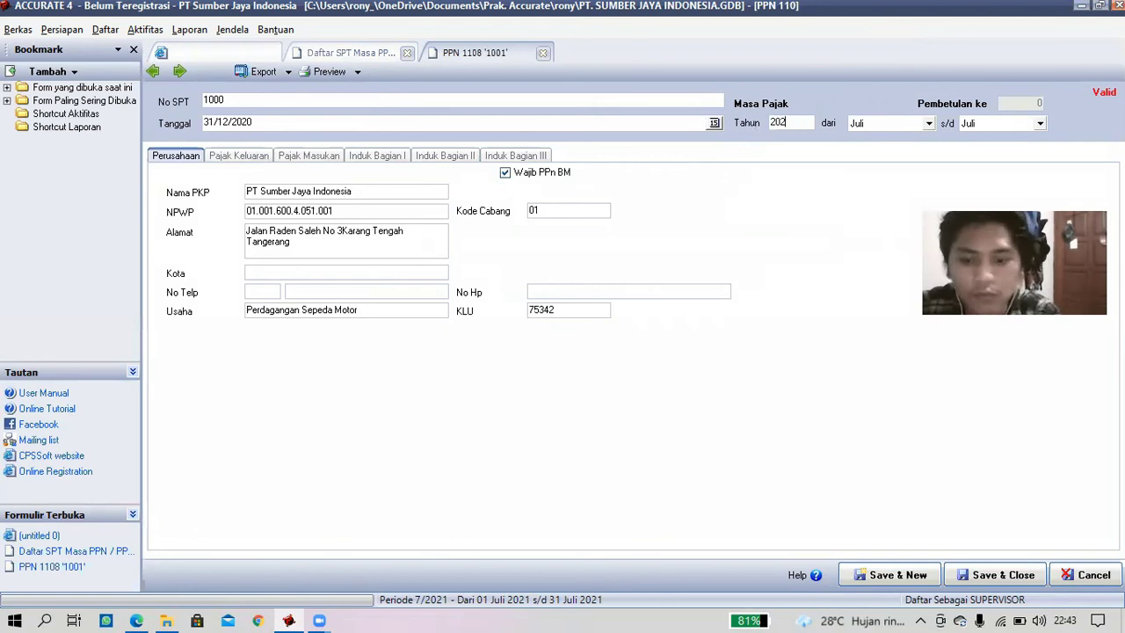
click(929, 124)
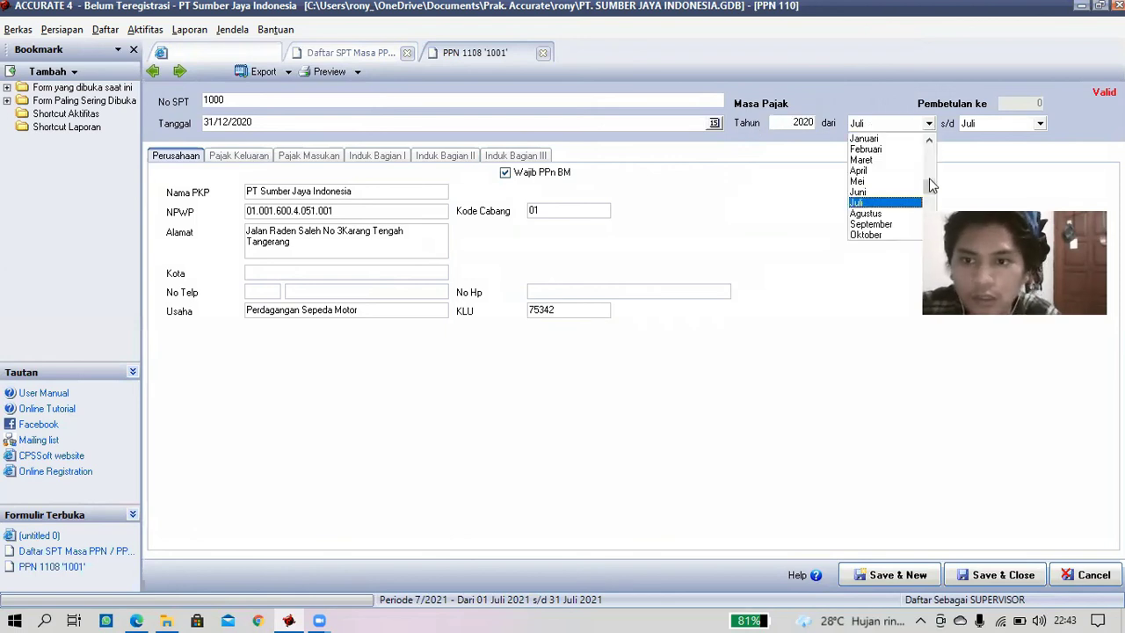
scroll(914, 230, down, 1)
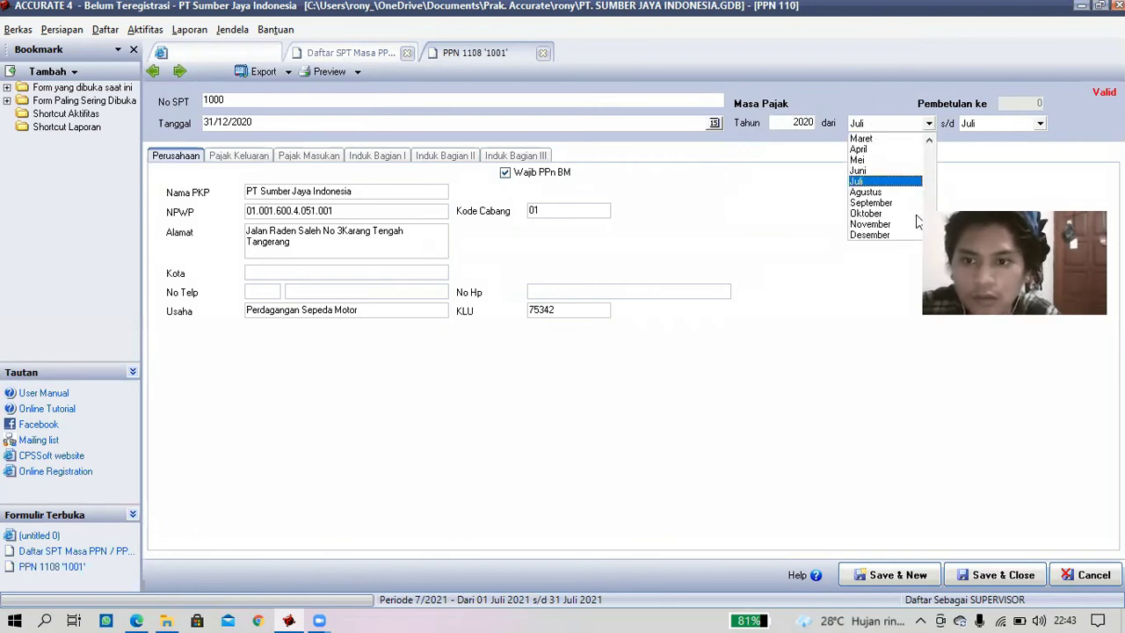
click(905, 235)
click(1039, 124)
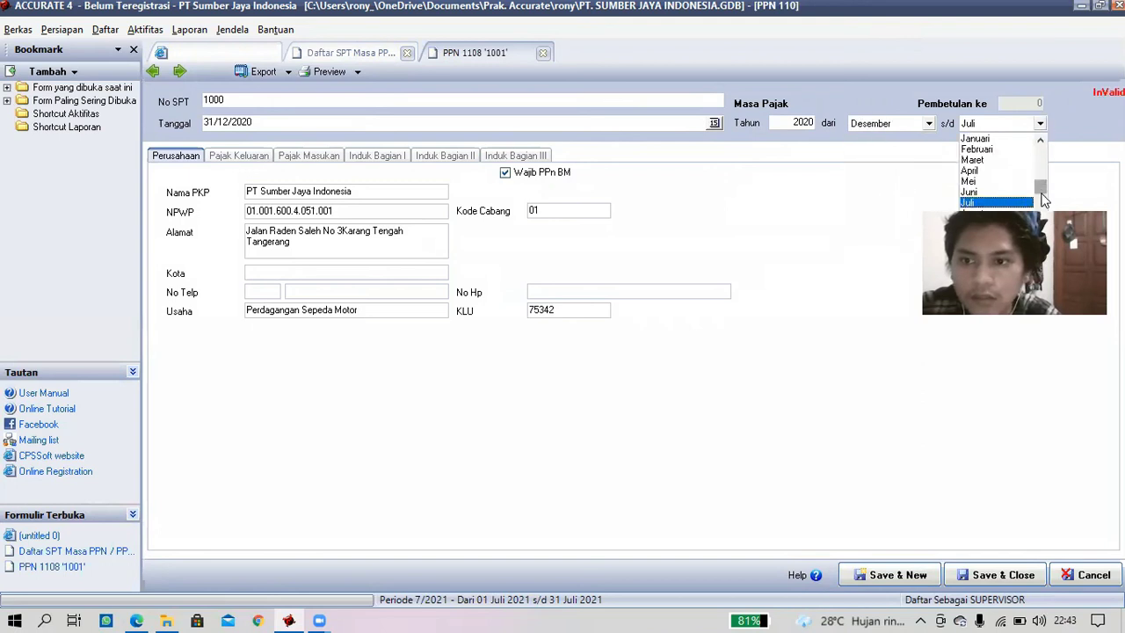
scroll(1044, 200, down, 1)
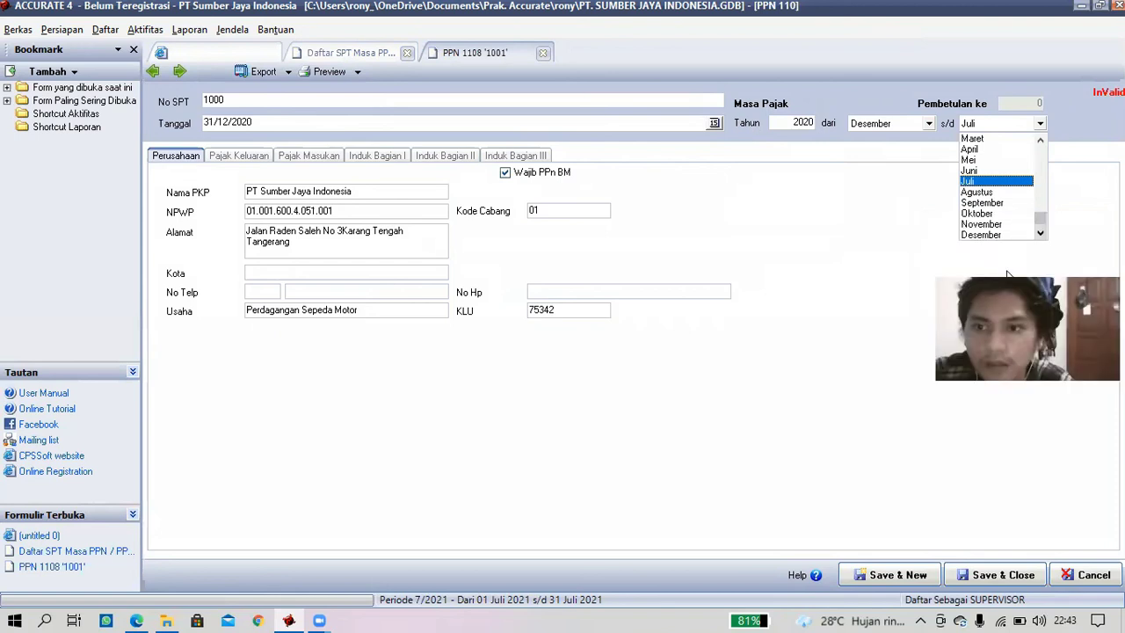
click(1010, 235)
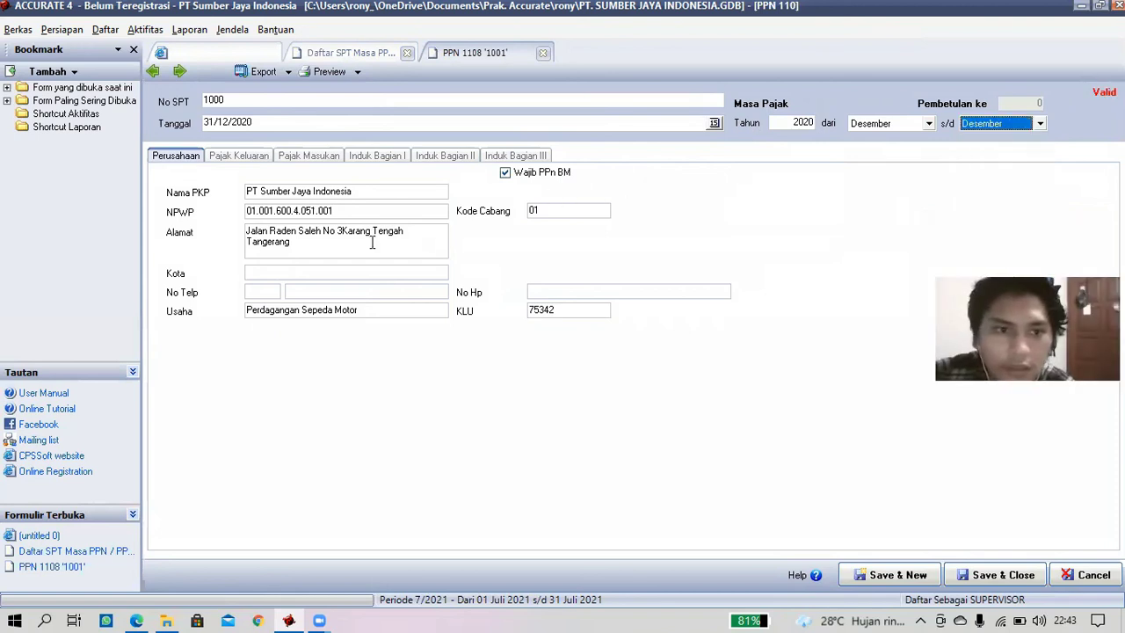
- Tick Pajak 1 on both the Pajak Keluaran and Pajak Masukan invoices
click(233, 156)
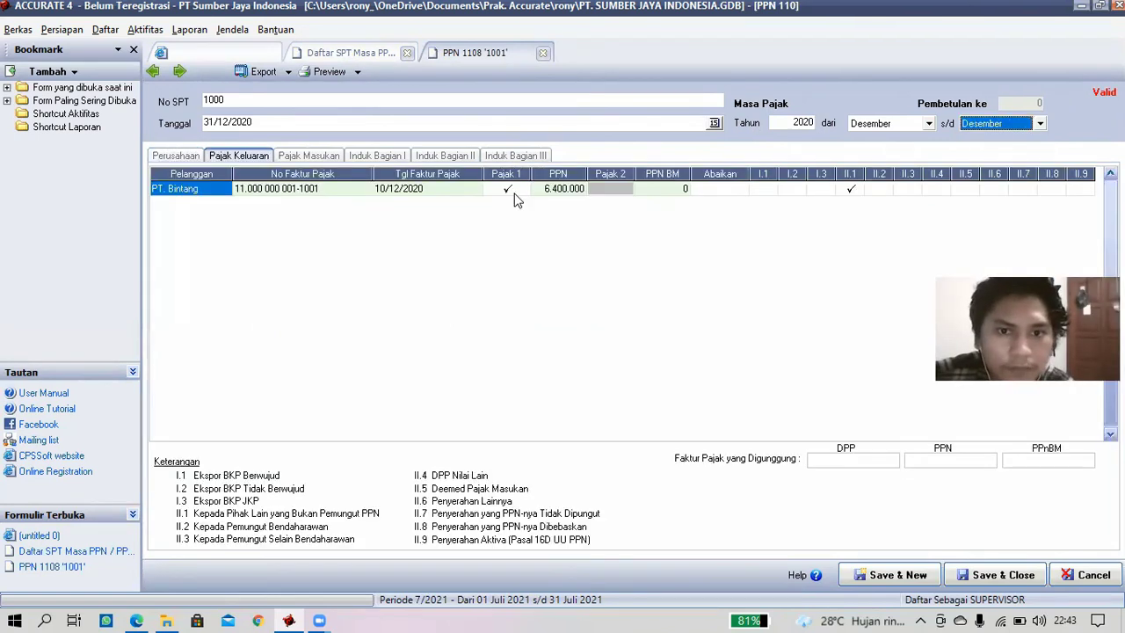
click(504, 190)
key(space)
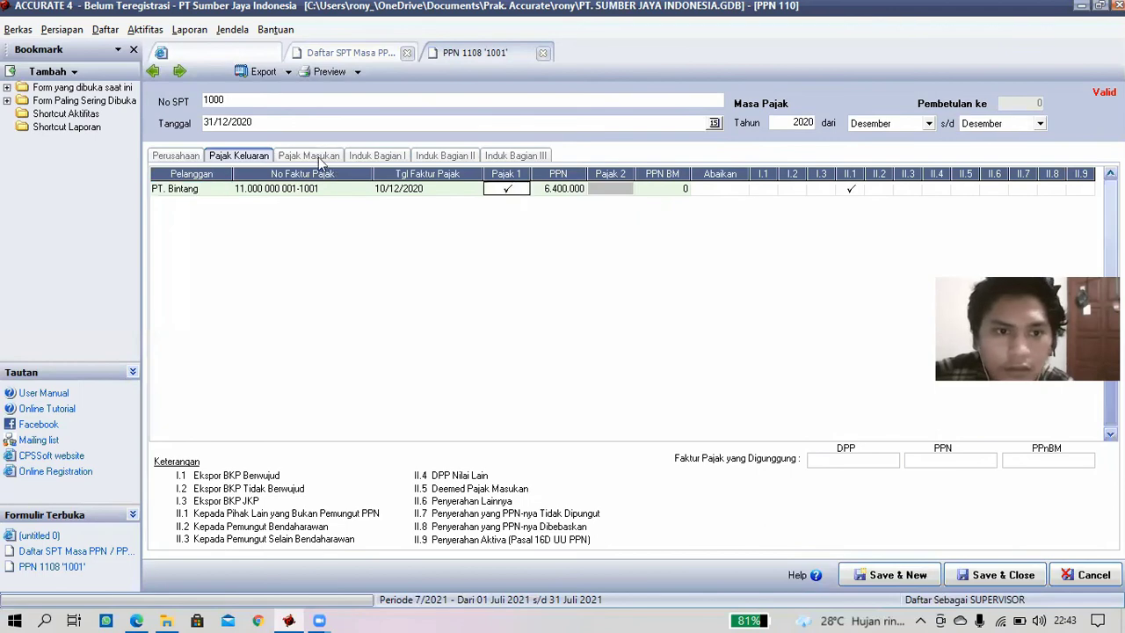
click(309, 156)
click(520, 189)
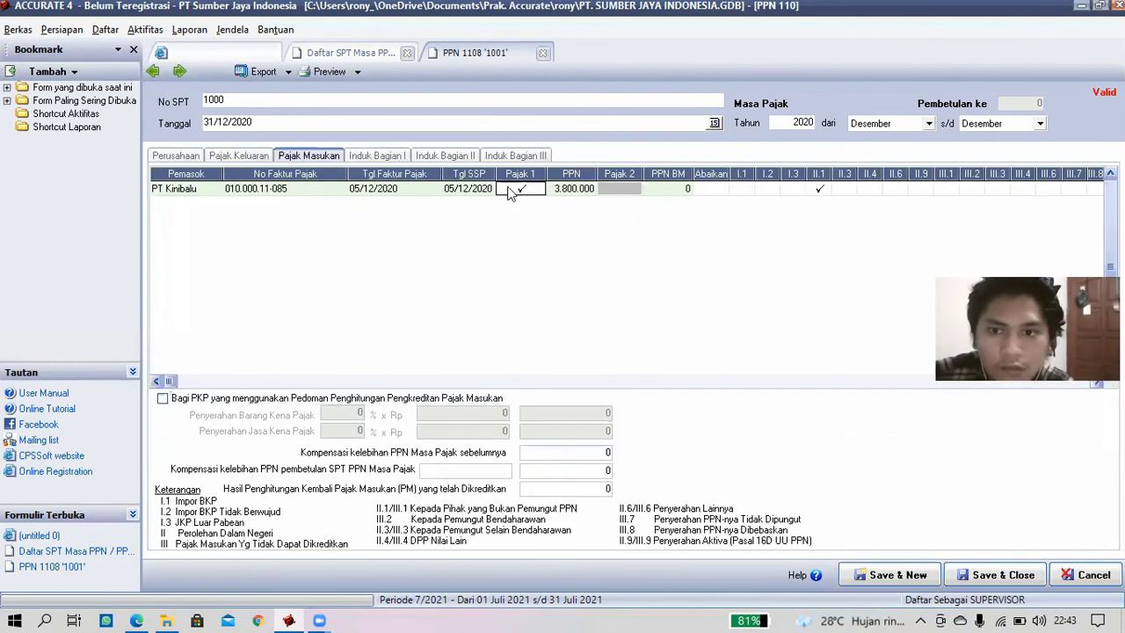
- Review Induk Bagian I–III, then preview the return as form 1111 Induk
click(390, 158)
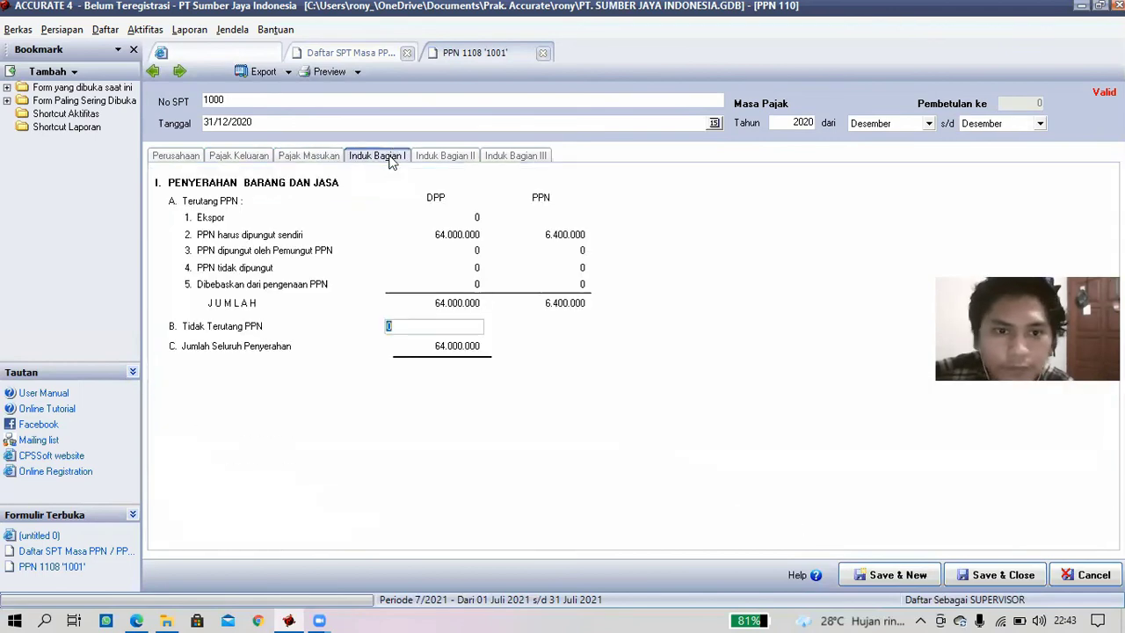
click(457, 160)
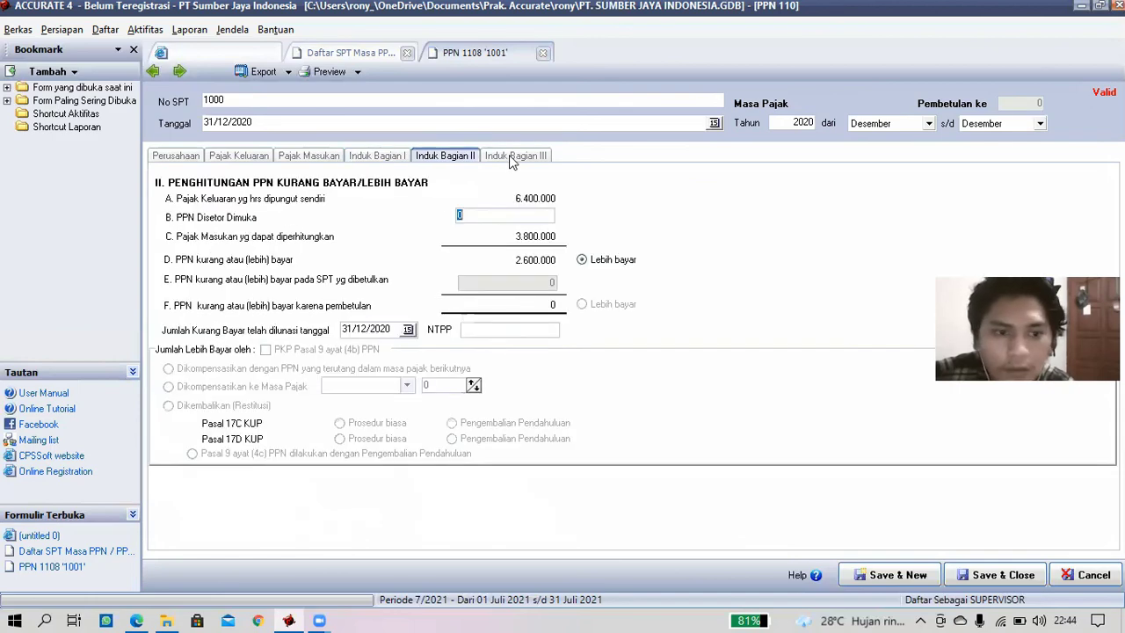
click(513, 159)
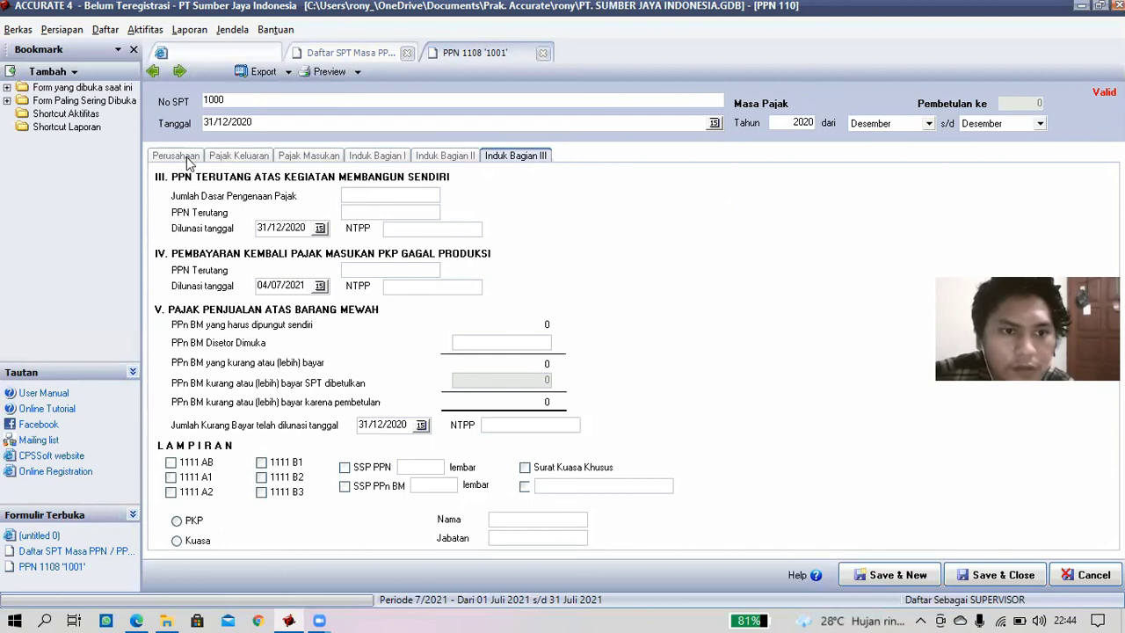
click(356, 72)
click(329, 202)
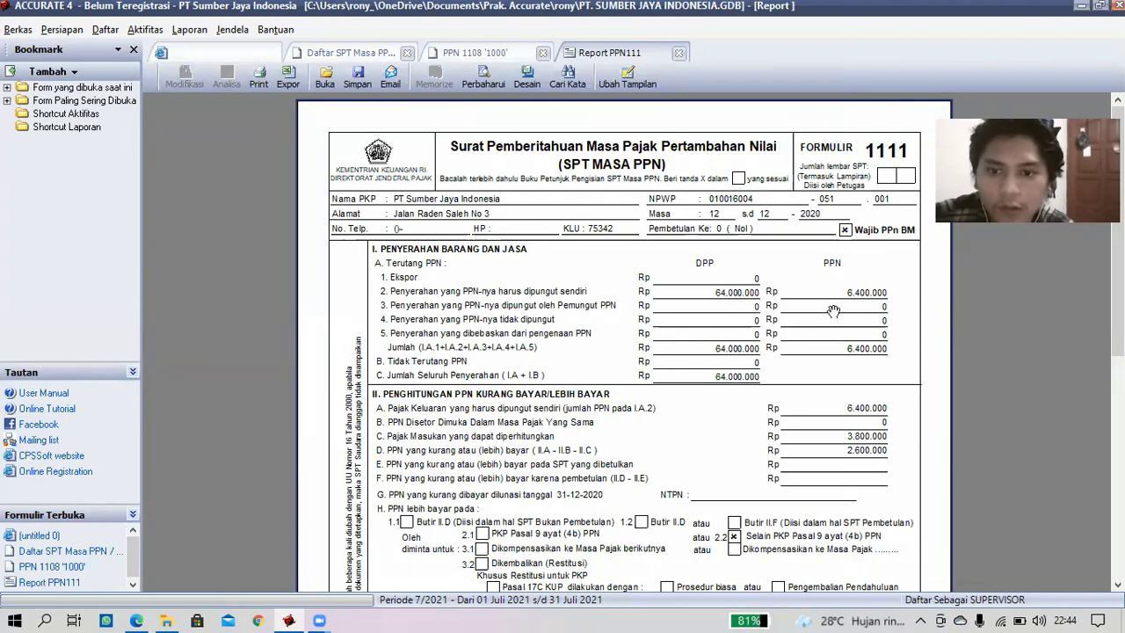
- Scroll through the Report PPN111 preview, then close it and the December 2020 PPN return
scroll(835, 312, down, 3)
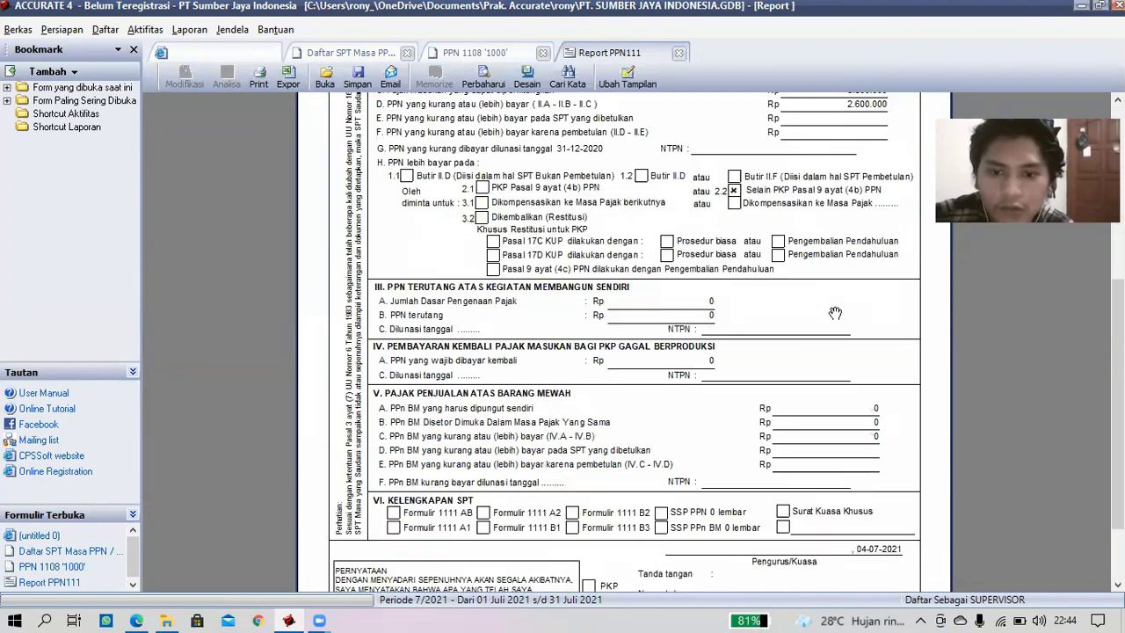
scroll(835, 312, down, 2)
scroll(835, 312, up, 3)
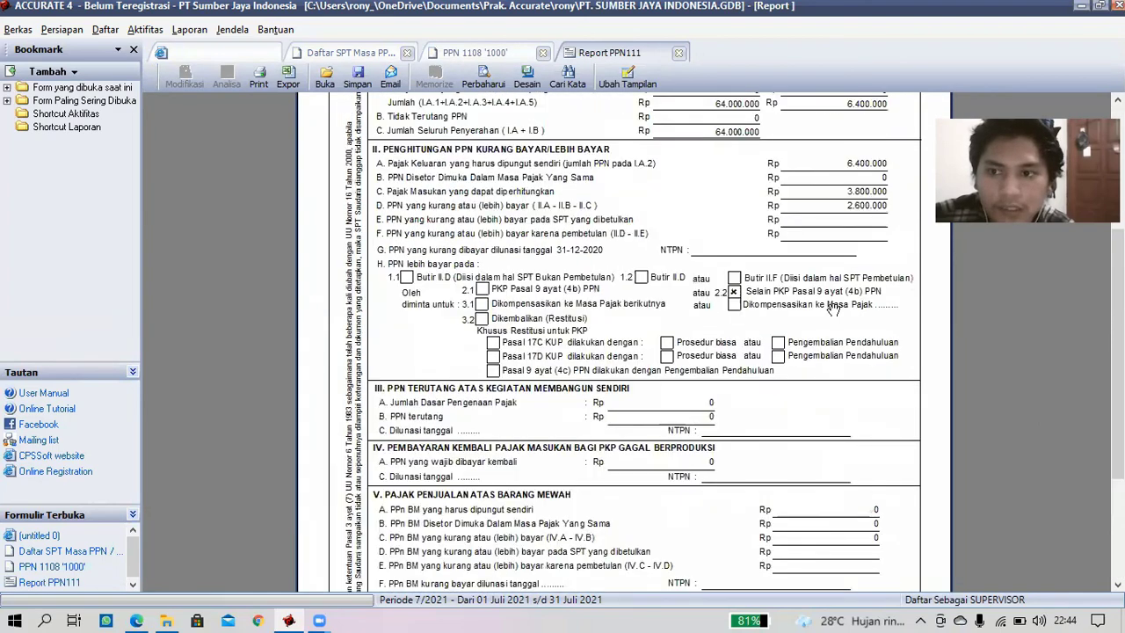
scroll(833, 305, up, 4)
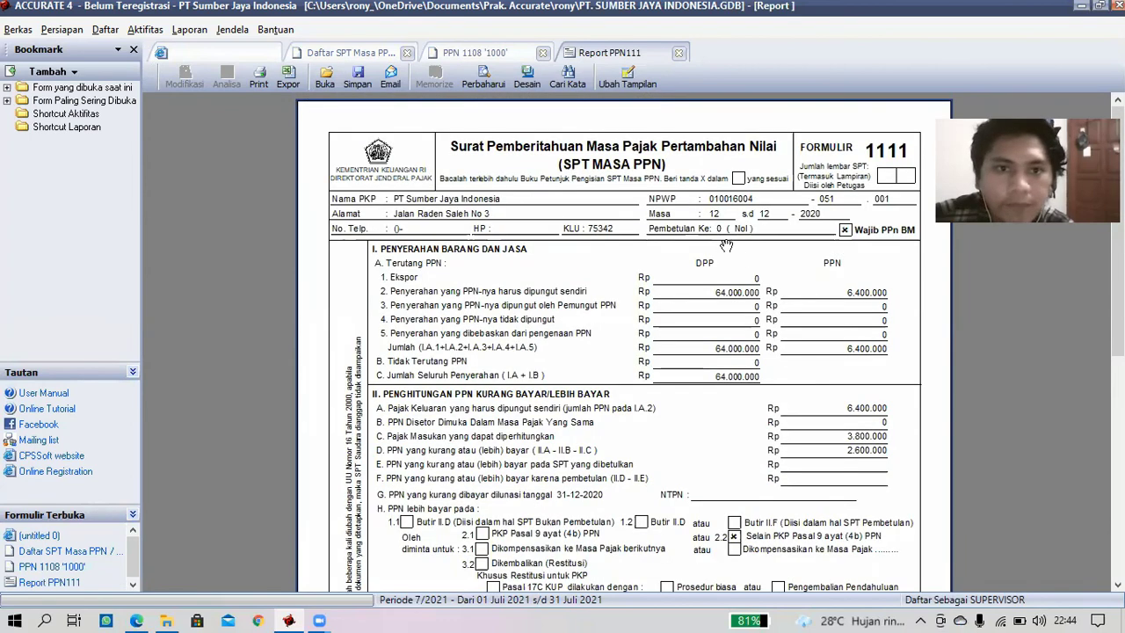
click(678, 53)
click(544, 53)
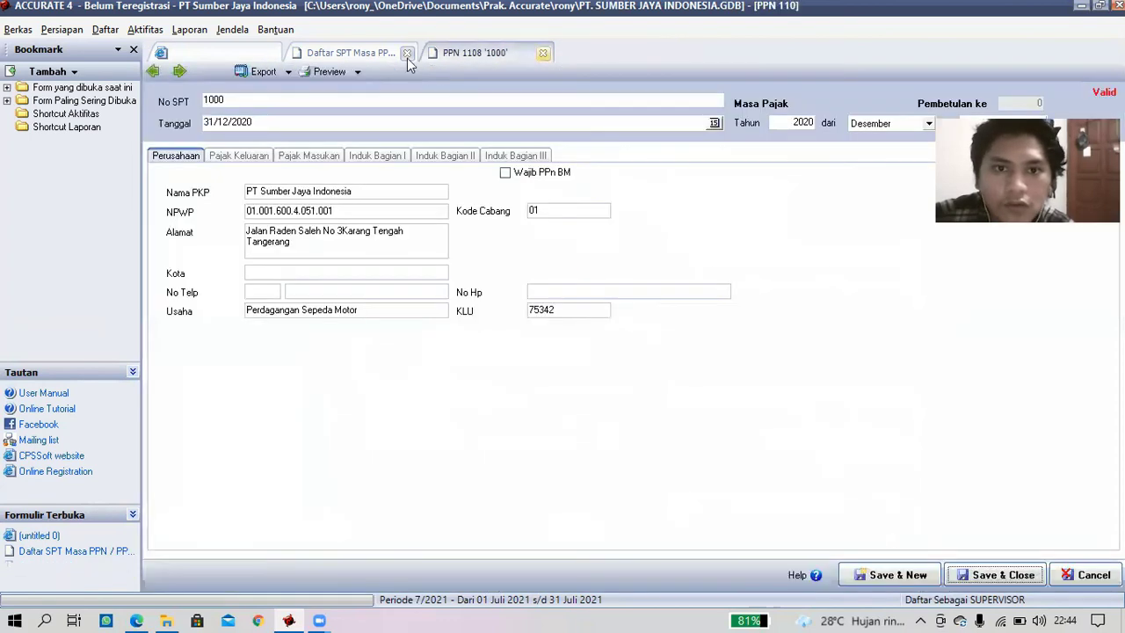
- Close the VAT return list and create new SPT Tahunan 1001 from Laporan > SPT Tahunan
click(407, 54)
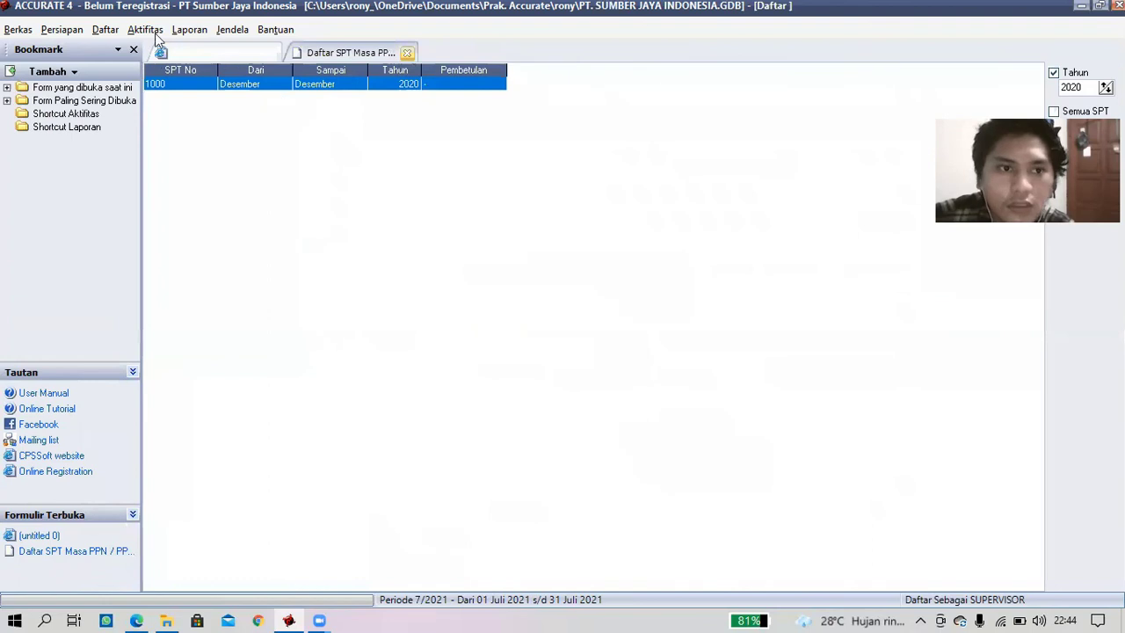
click(145, 30)
mouse_move(190, 32)
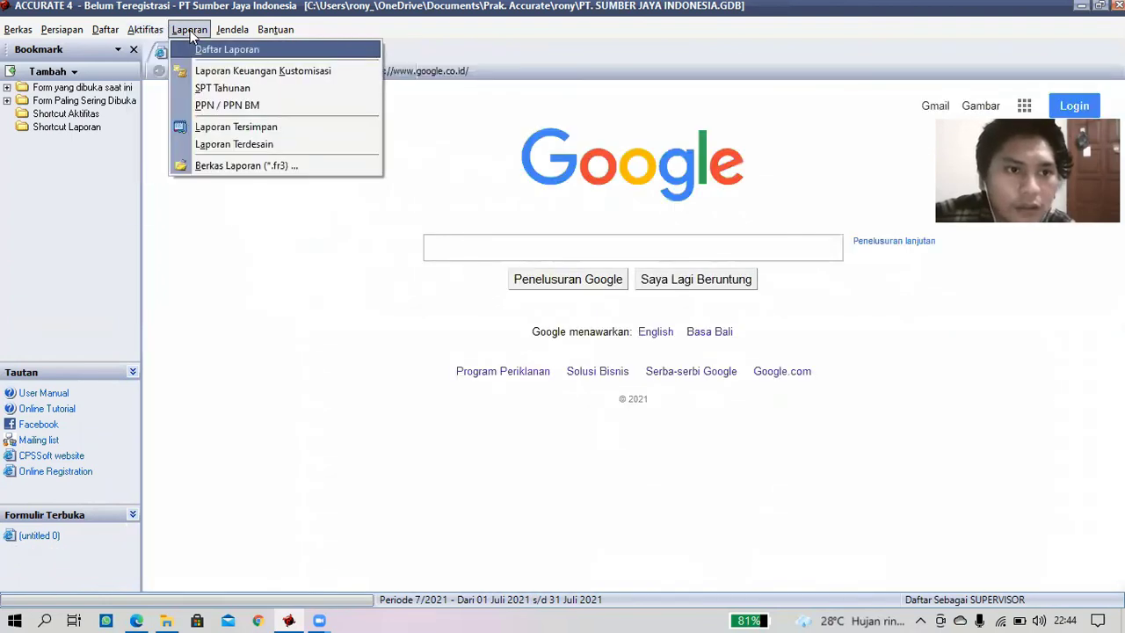
click(221, 88)
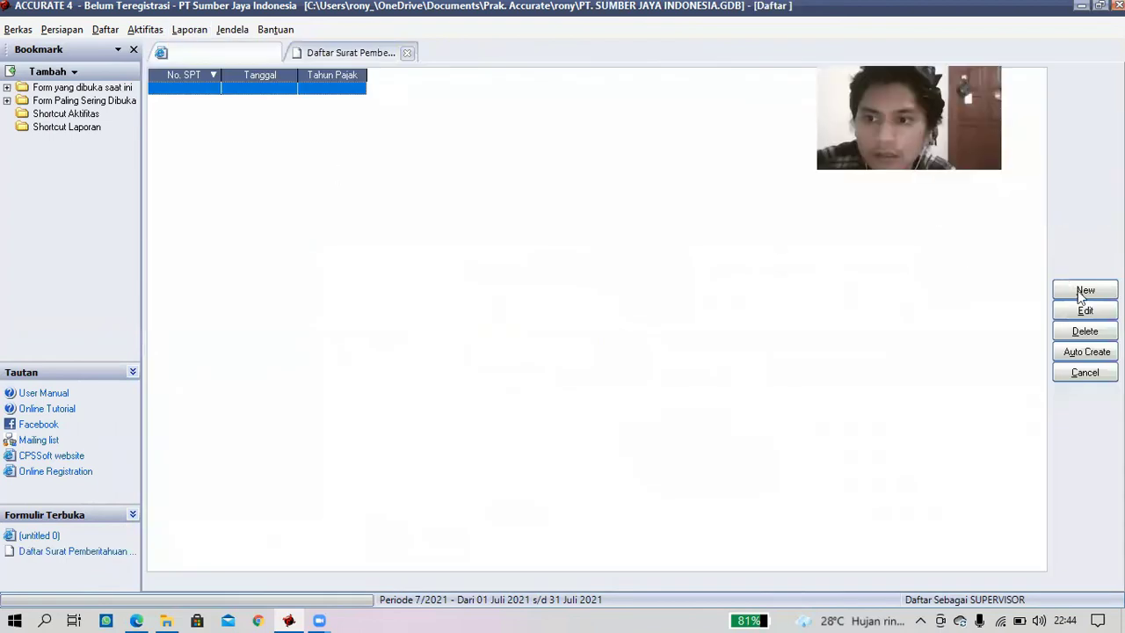
click(1081, 295)
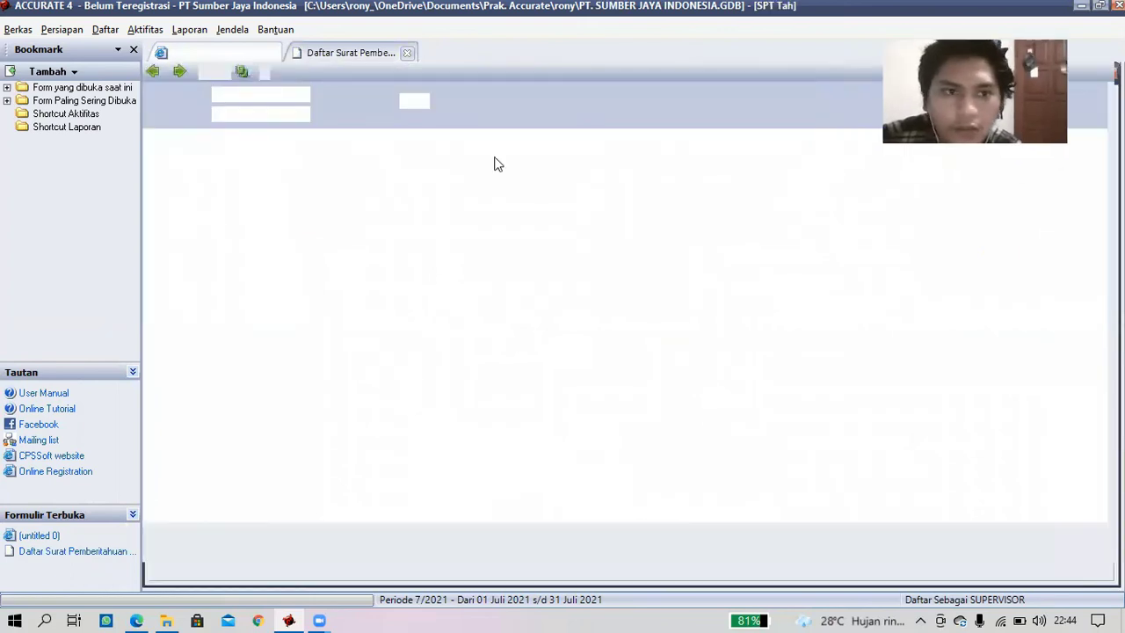
double_click(398, 102)
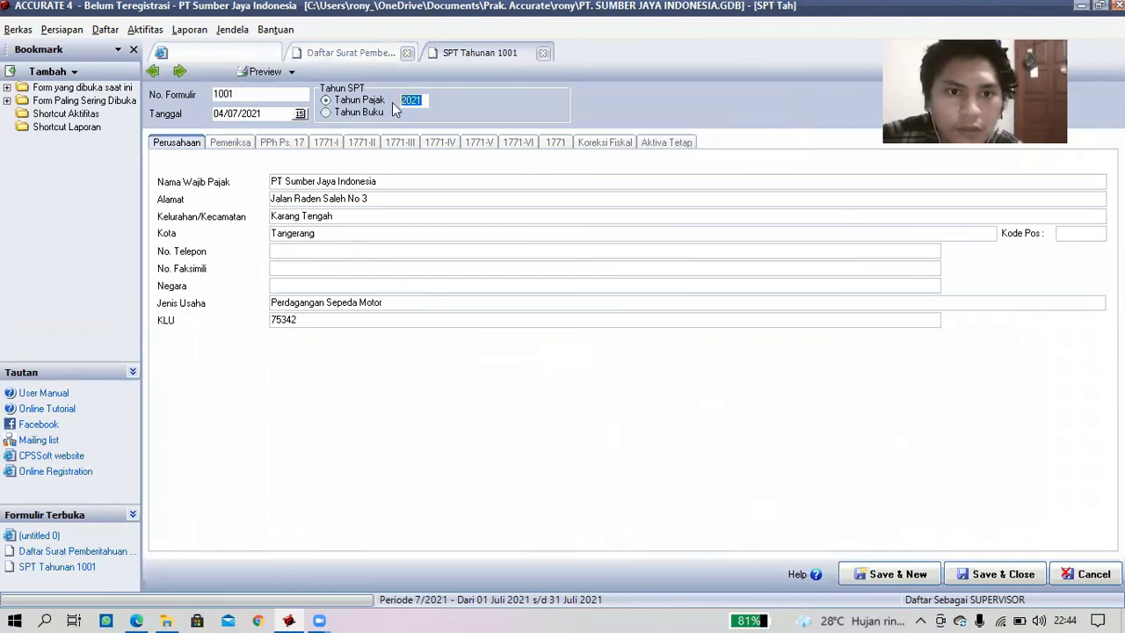
- Set the annual return's tax year to 2020 and its date to 31/12/2020
text(2020)
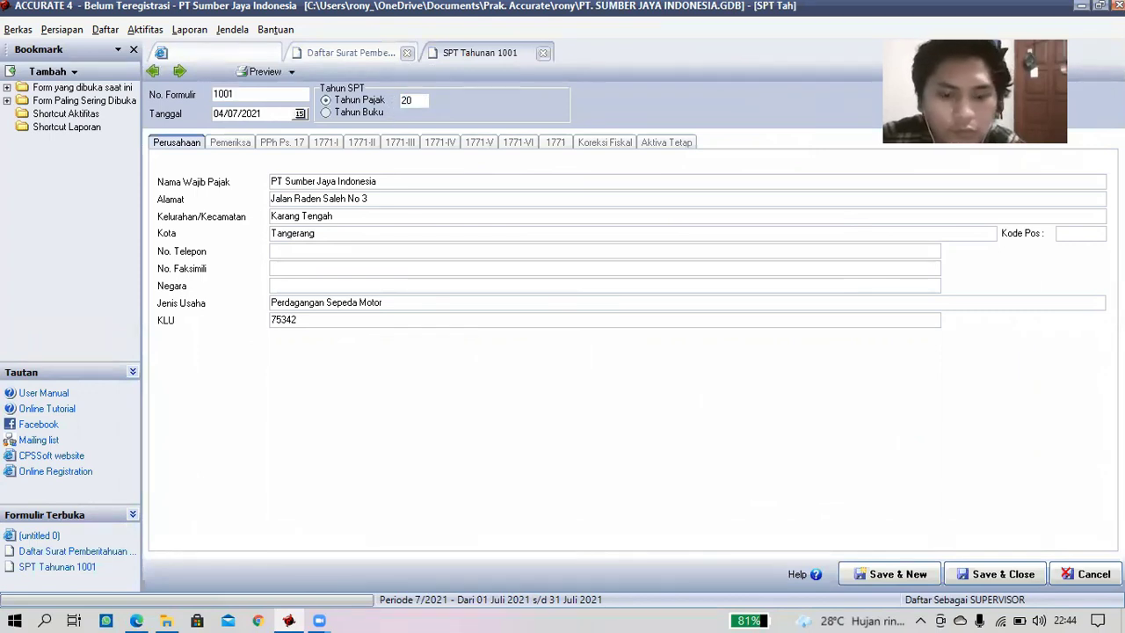
click(300, 114)
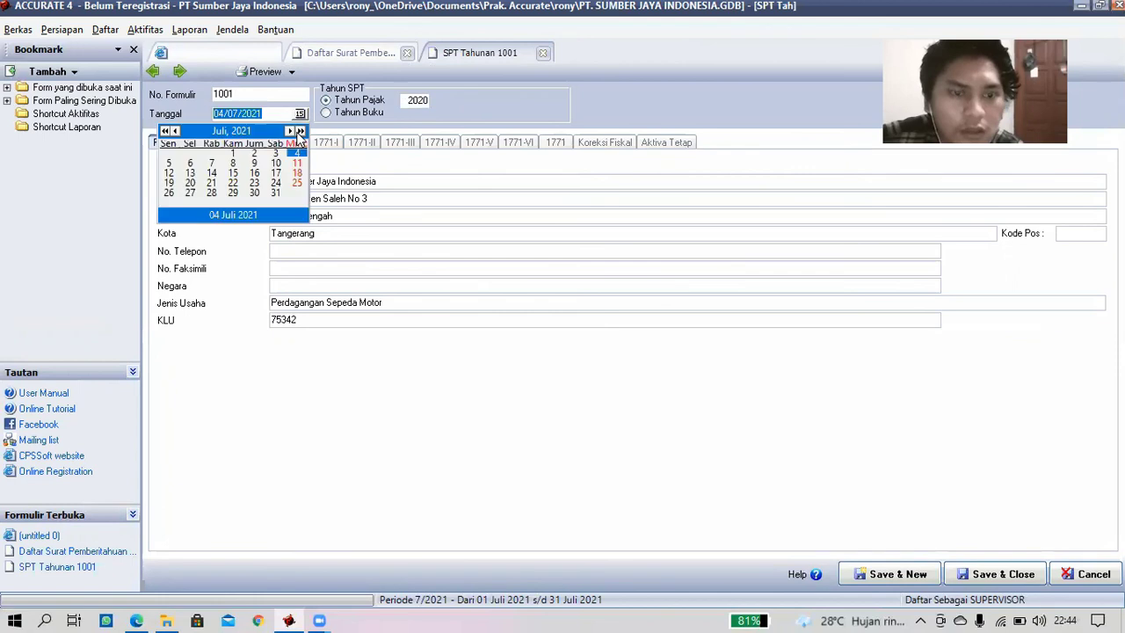
click(175, 132)
click(175, 132)
click(174, 132)
click(175, 132)
click(175, 132)
click(175, 132)
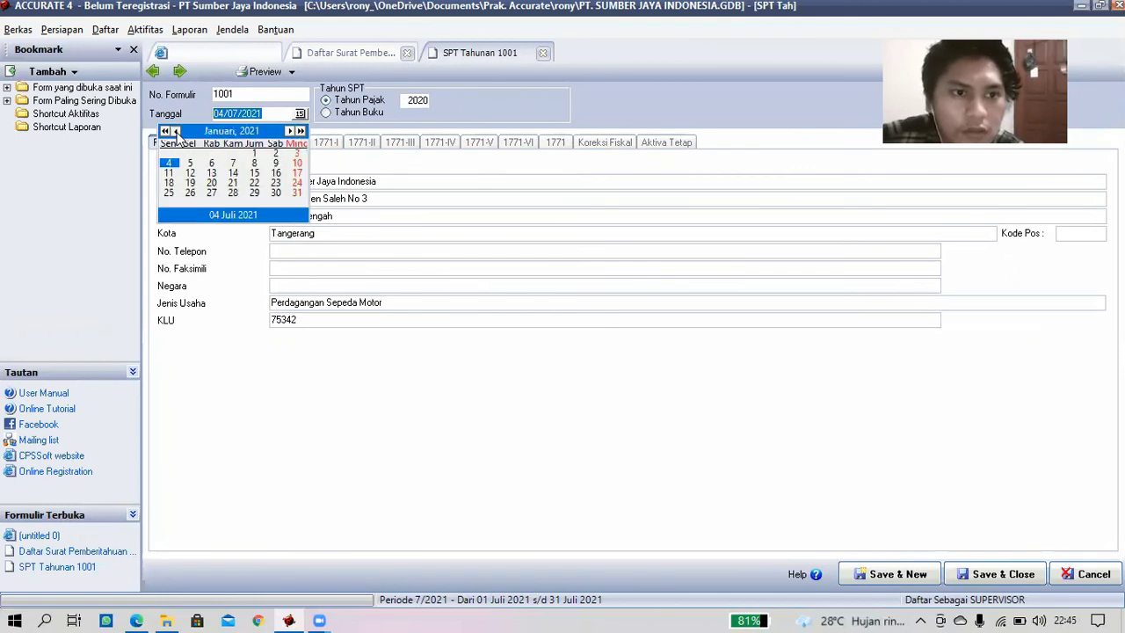
click(175, 132)
click(234, 193)
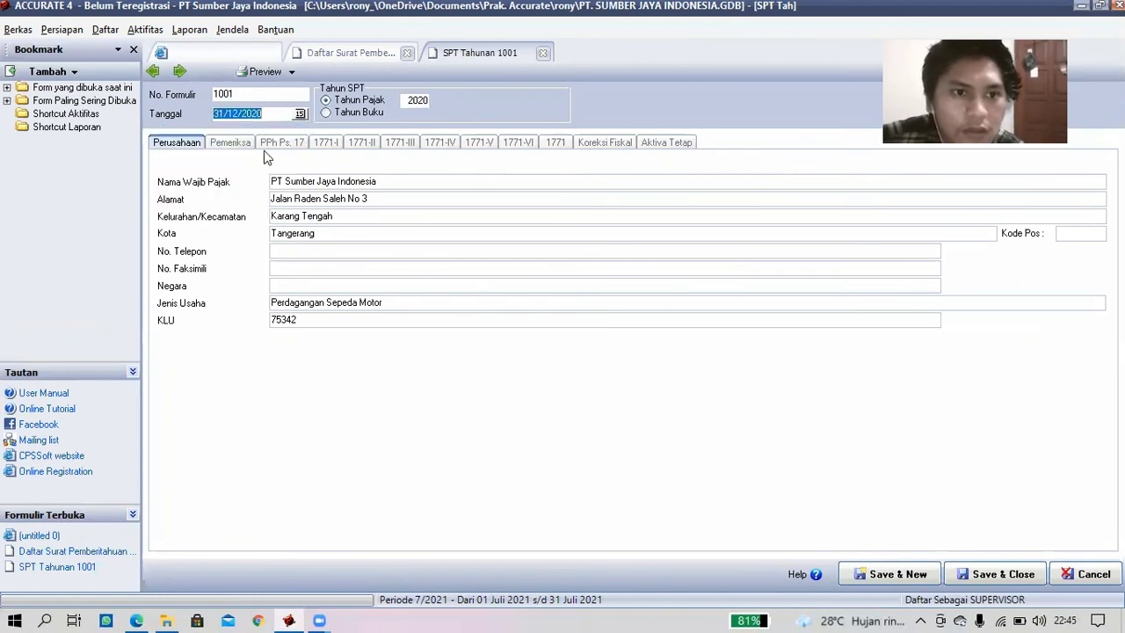
- Review the auditor, PPh Ps. 17 tariff, 1771-III, final income, fiscal correction and fixed asset sections
click(243, 142)
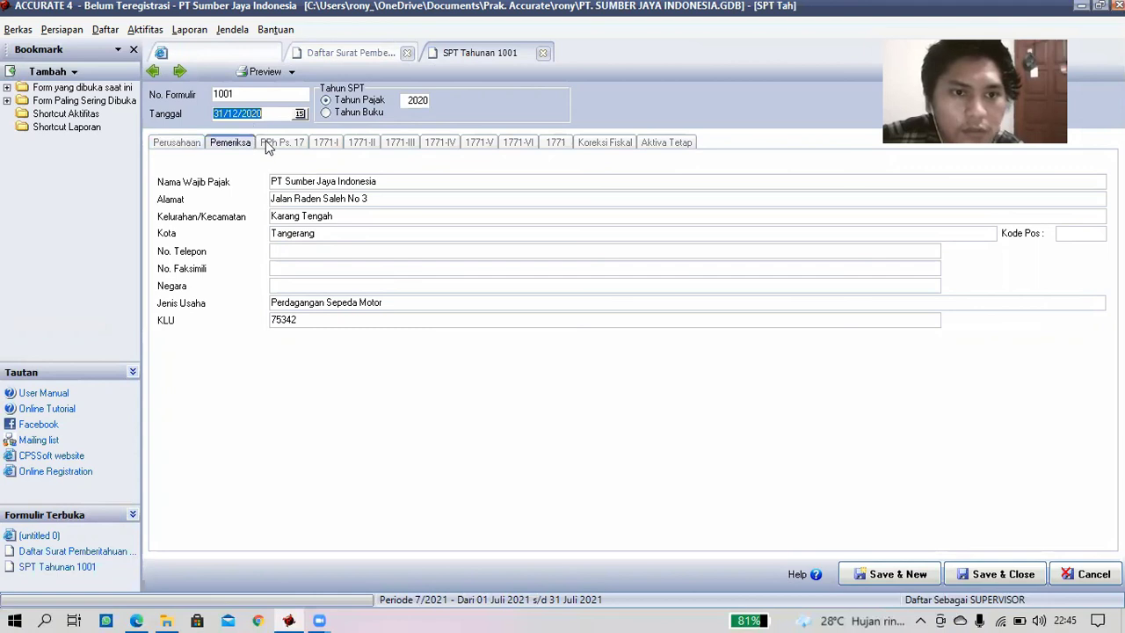
click(279, 142)
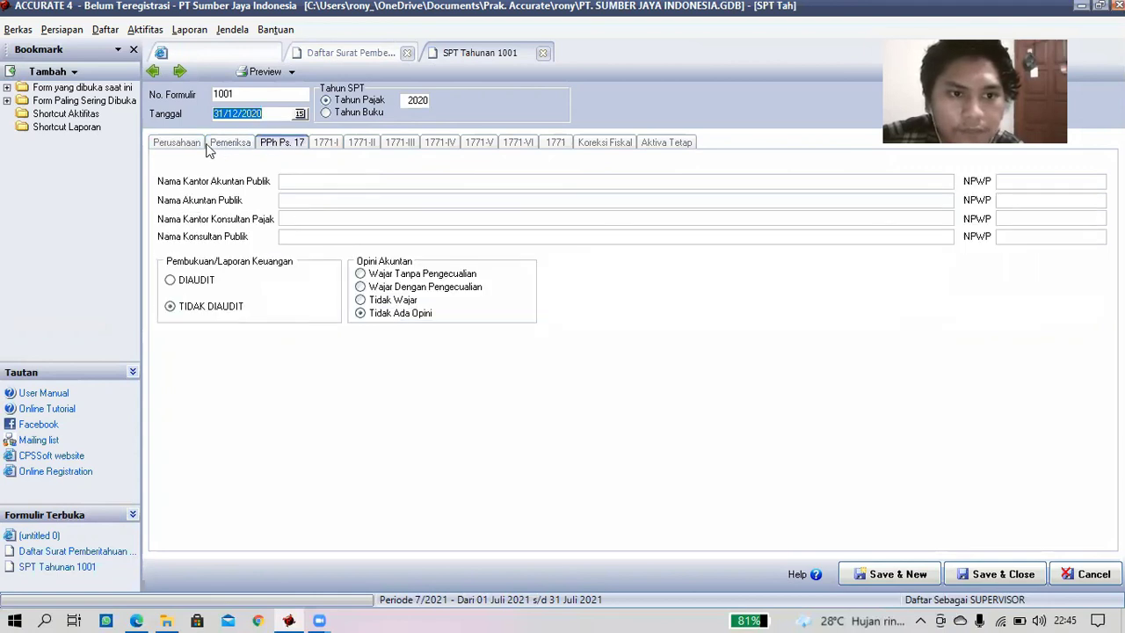
click(210, 144)
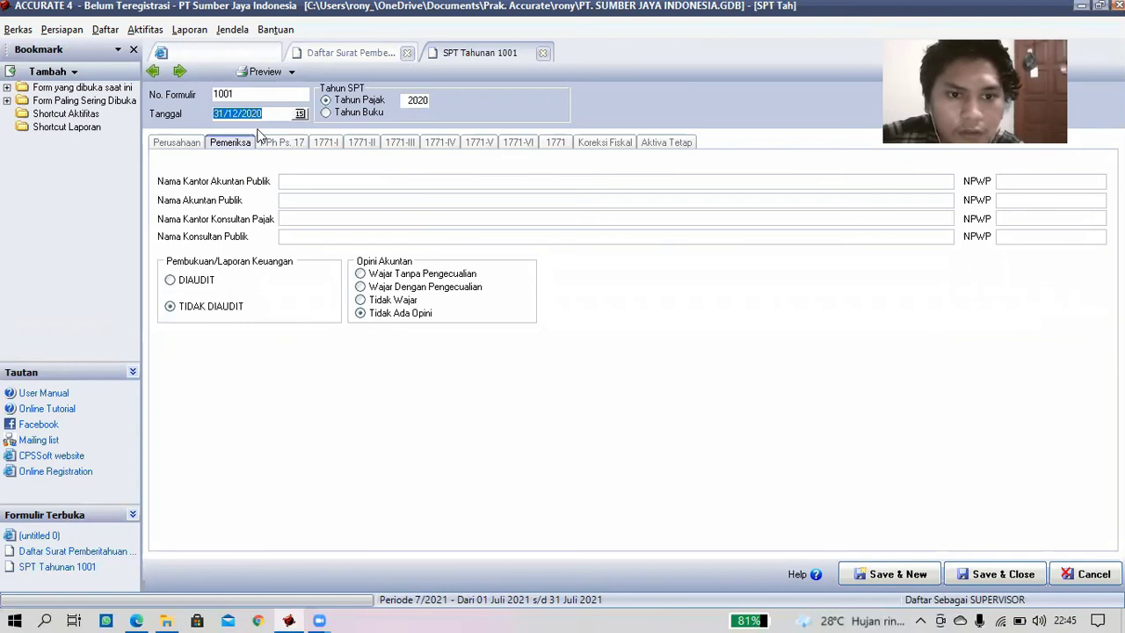
click(190, 145)
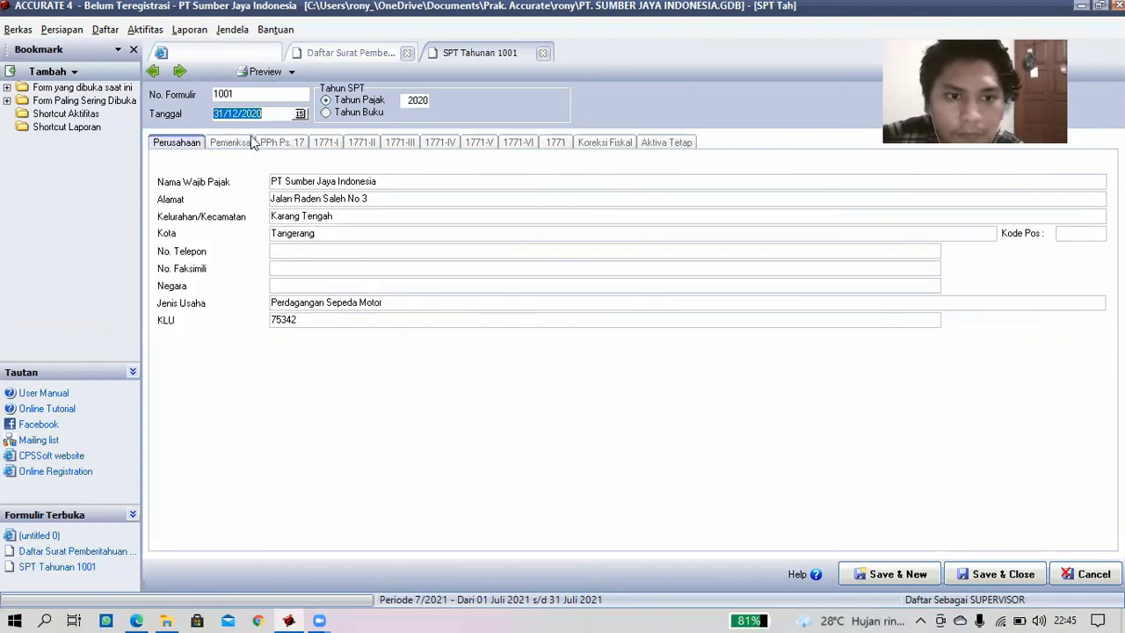
click(276, 141)
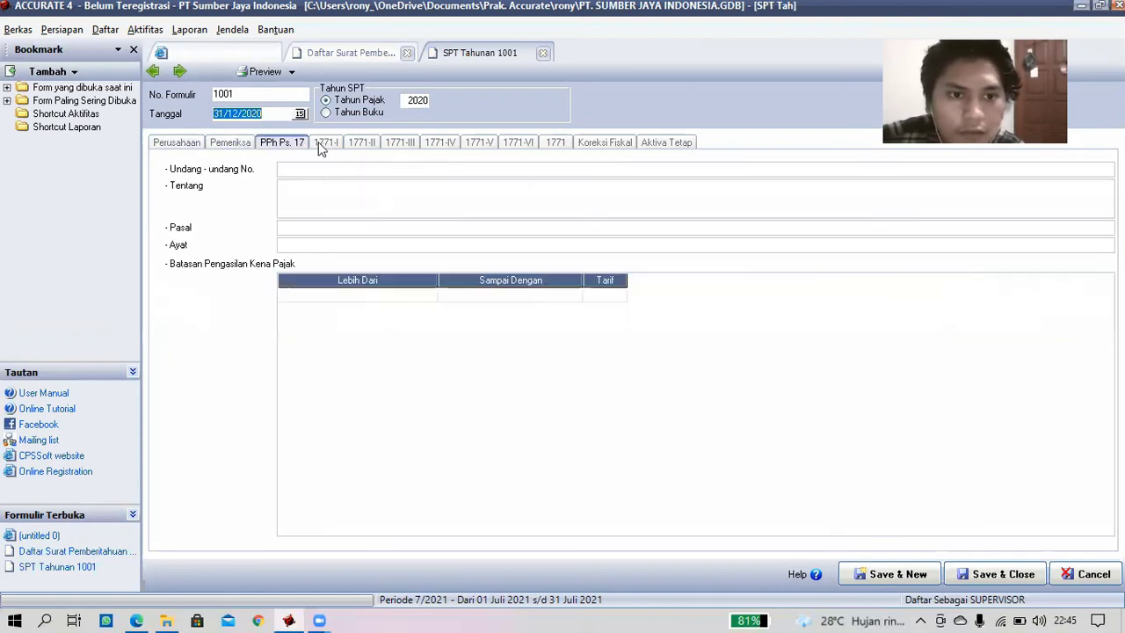
click(406, 146)
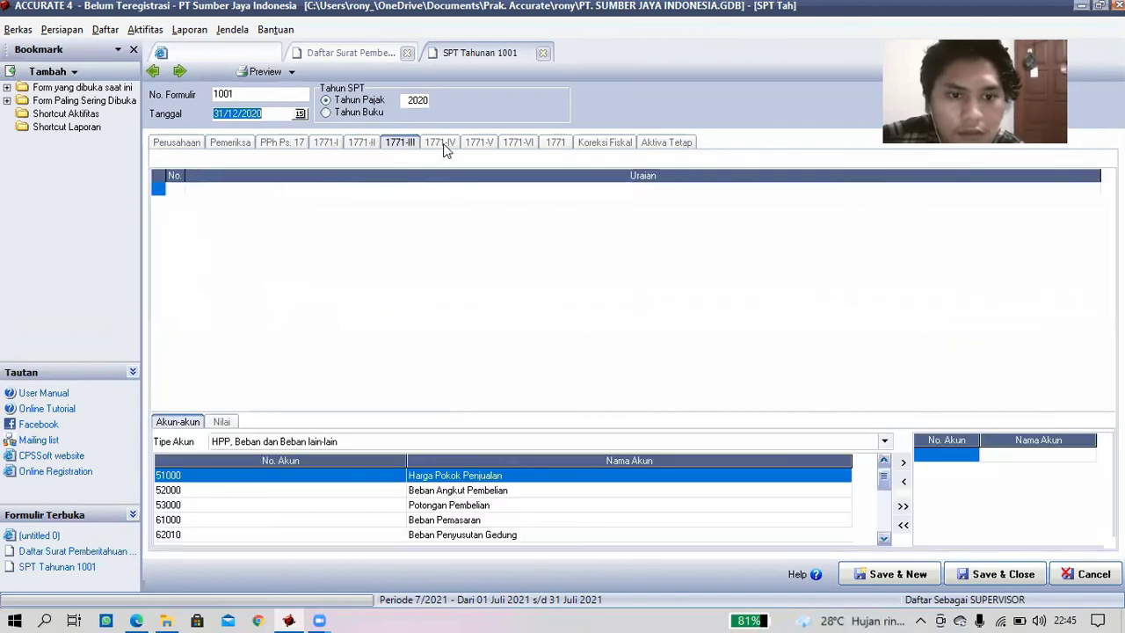
click(471, 143)
click(524, 144)
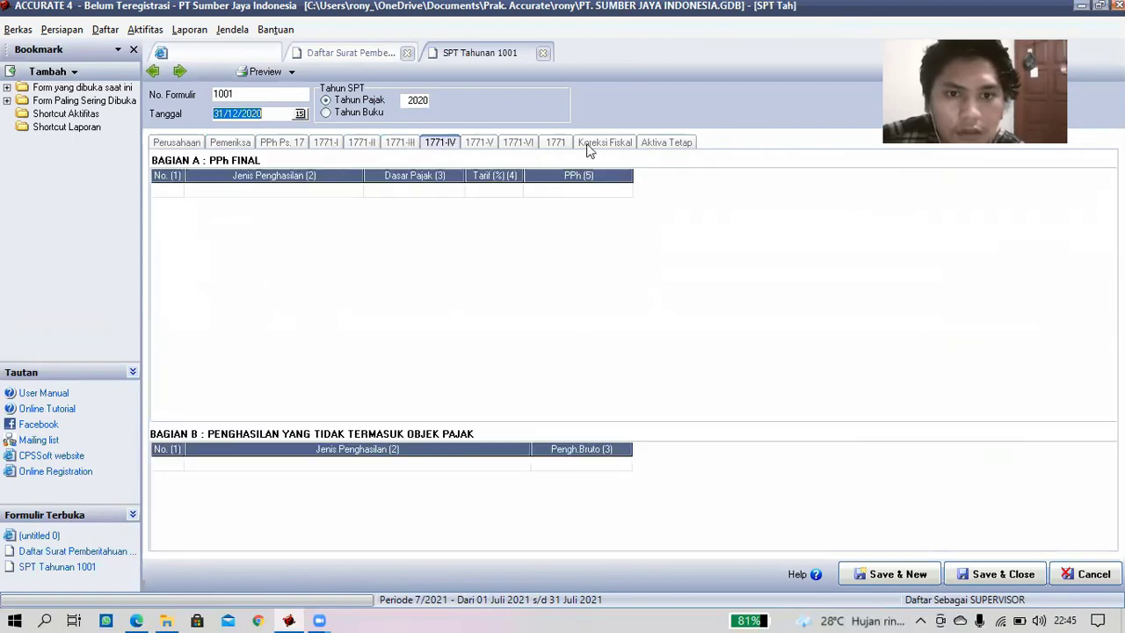
click(592, 141)
click(658, 147)
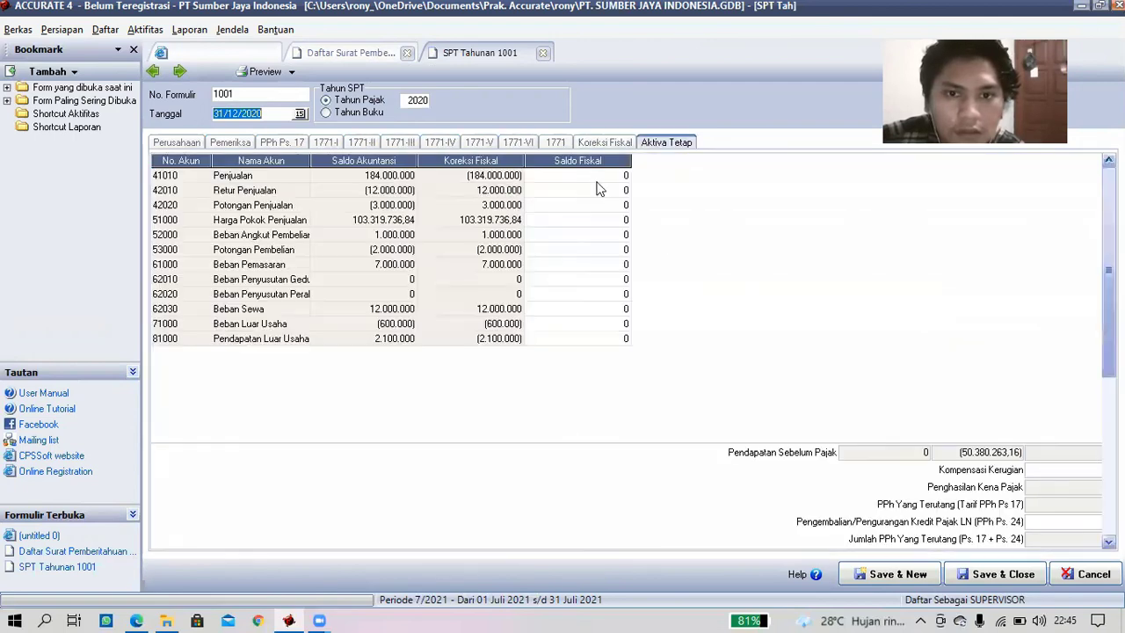
click(614, 145)
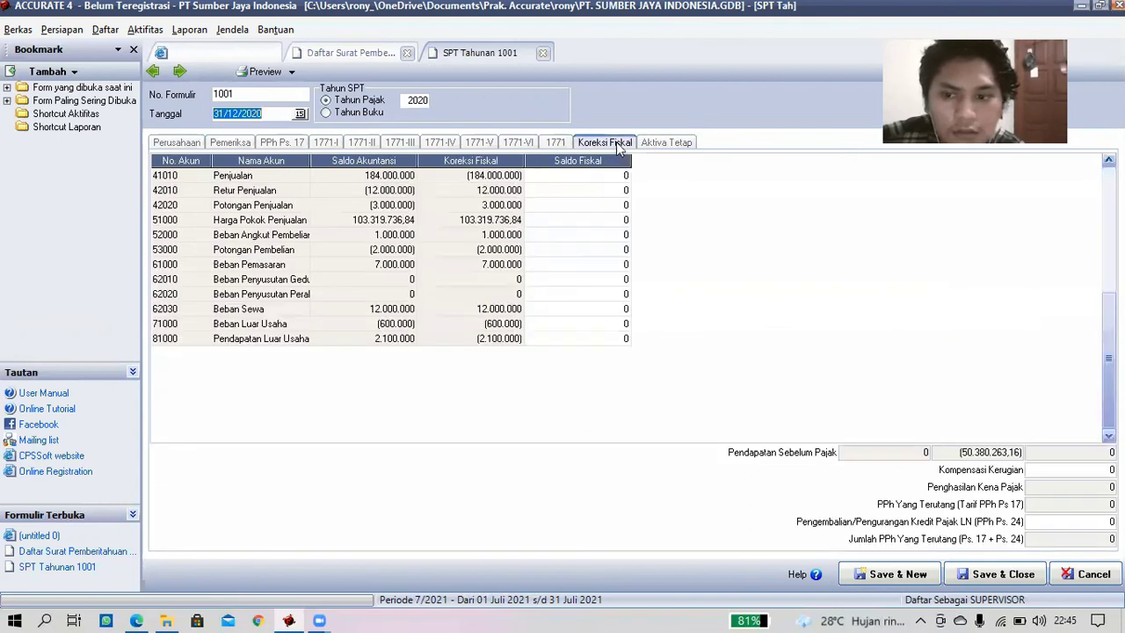
click(650, 143)
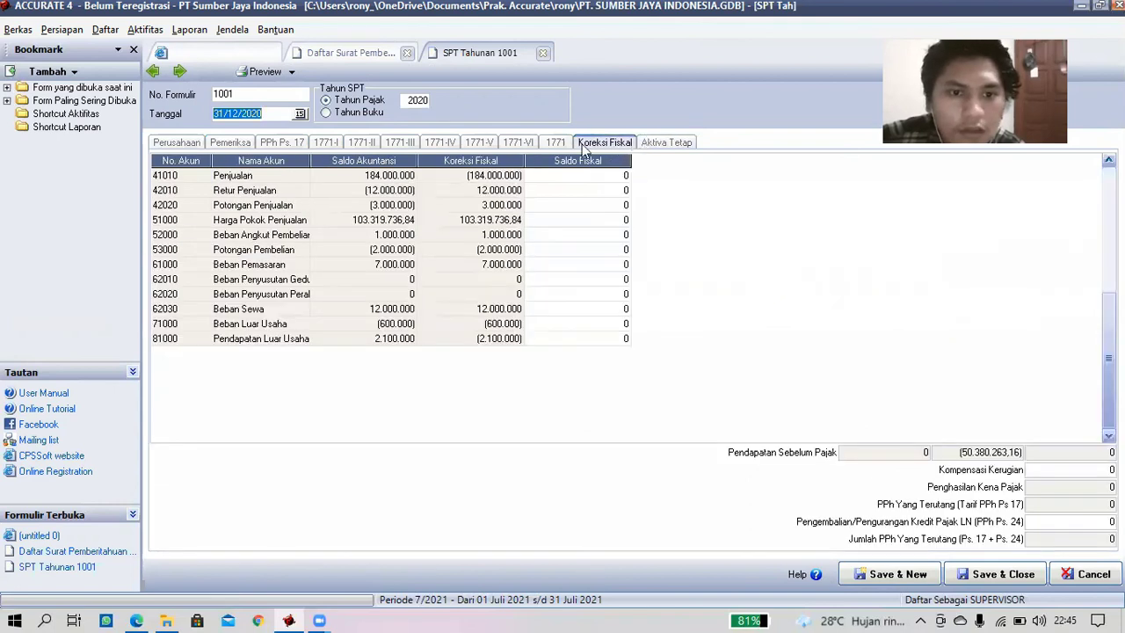
click(292, 72)
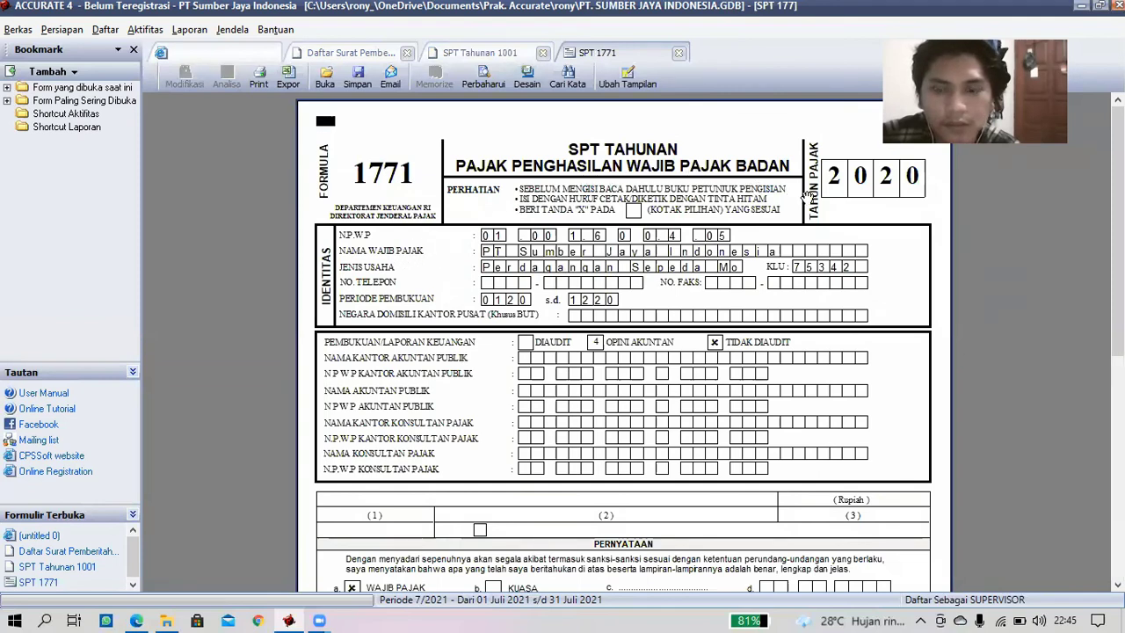
- Scroll through the form 1771 preview to the Tidak Diaudit status and Wajib Pajak declaration
scroll(489, 266, down, 1)
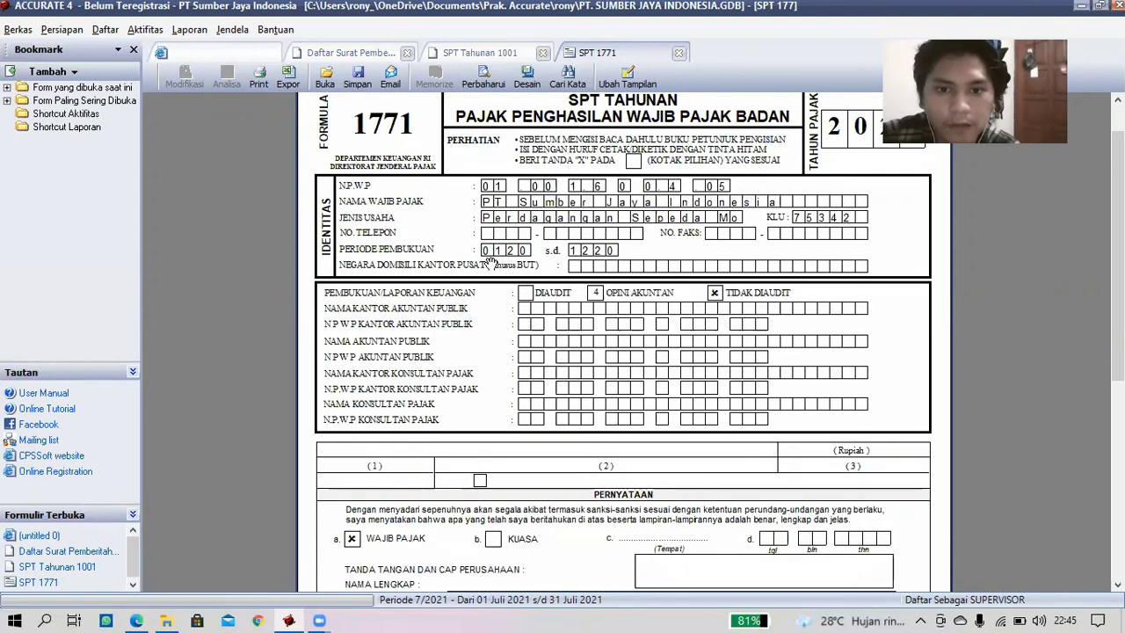
scroll(493, 264, down, 3)
scroll(499, 265, down, 4)
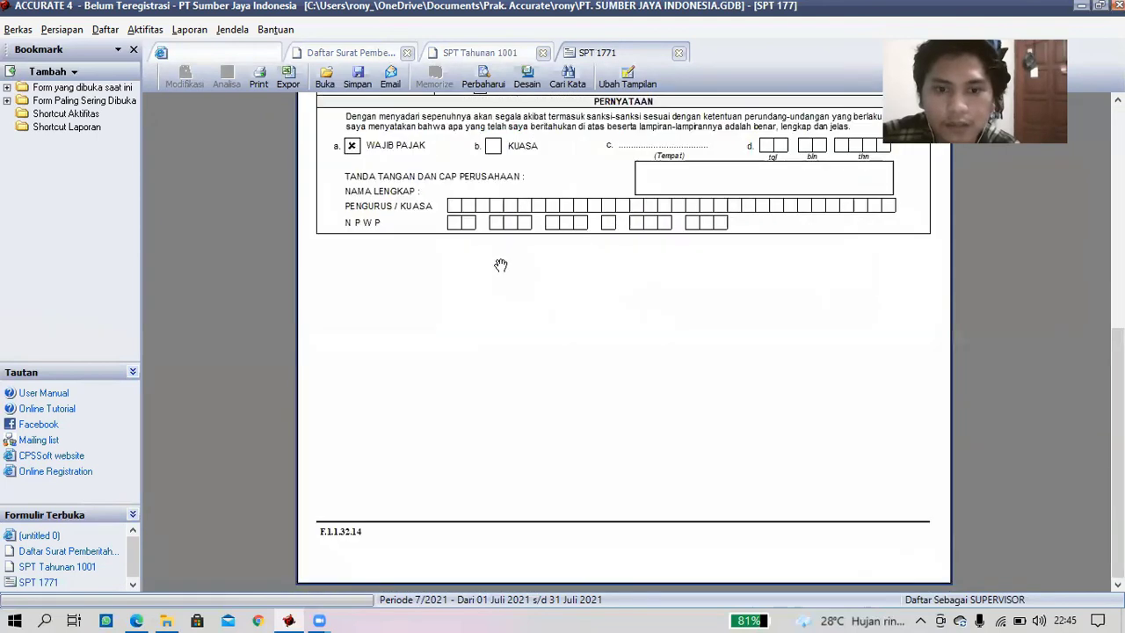
scroll(564, 234, up, 5)
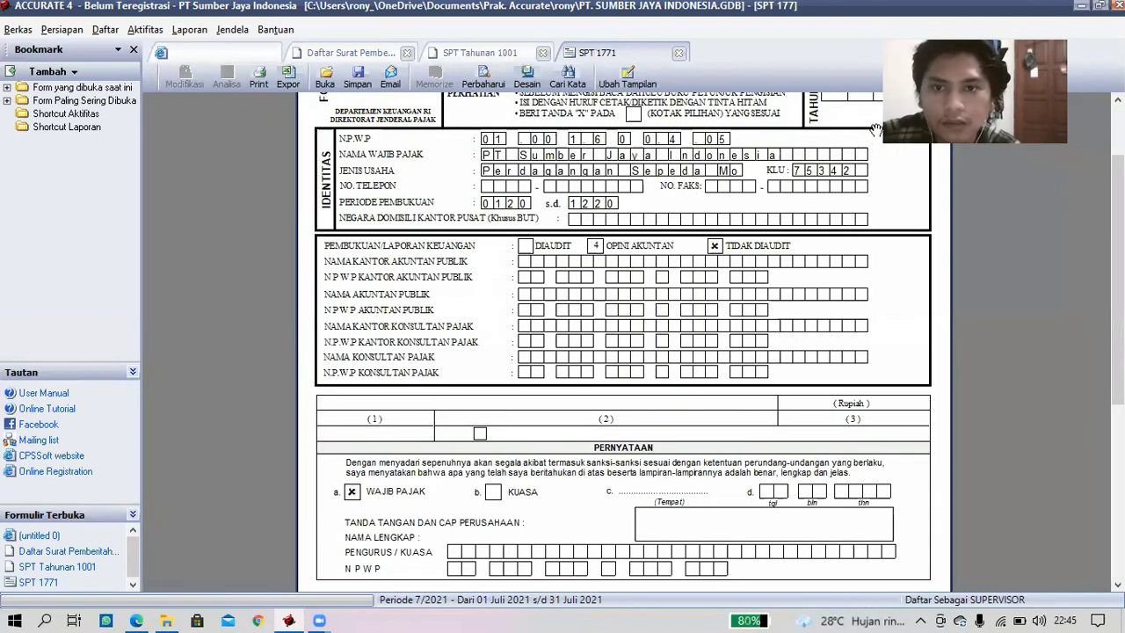